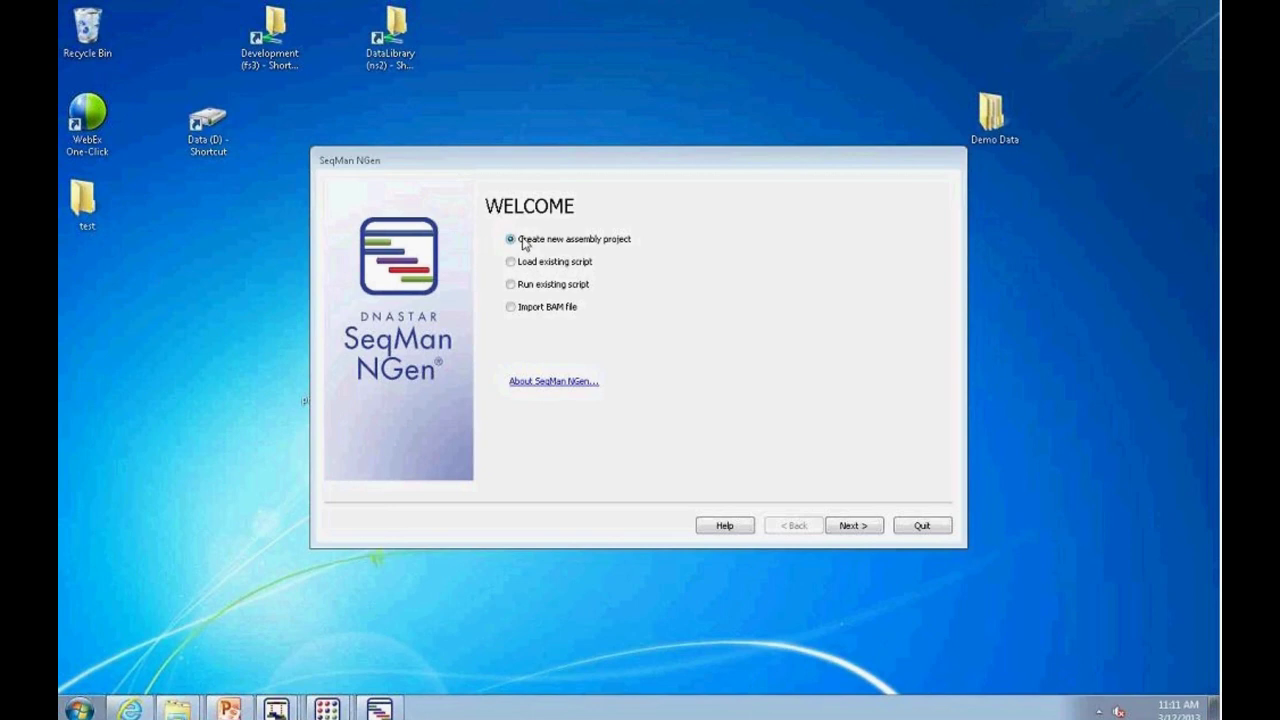
# Step: Create a new assembly project, choose Genome assembly as its type, and continue
pyautogui.click(853, 527)
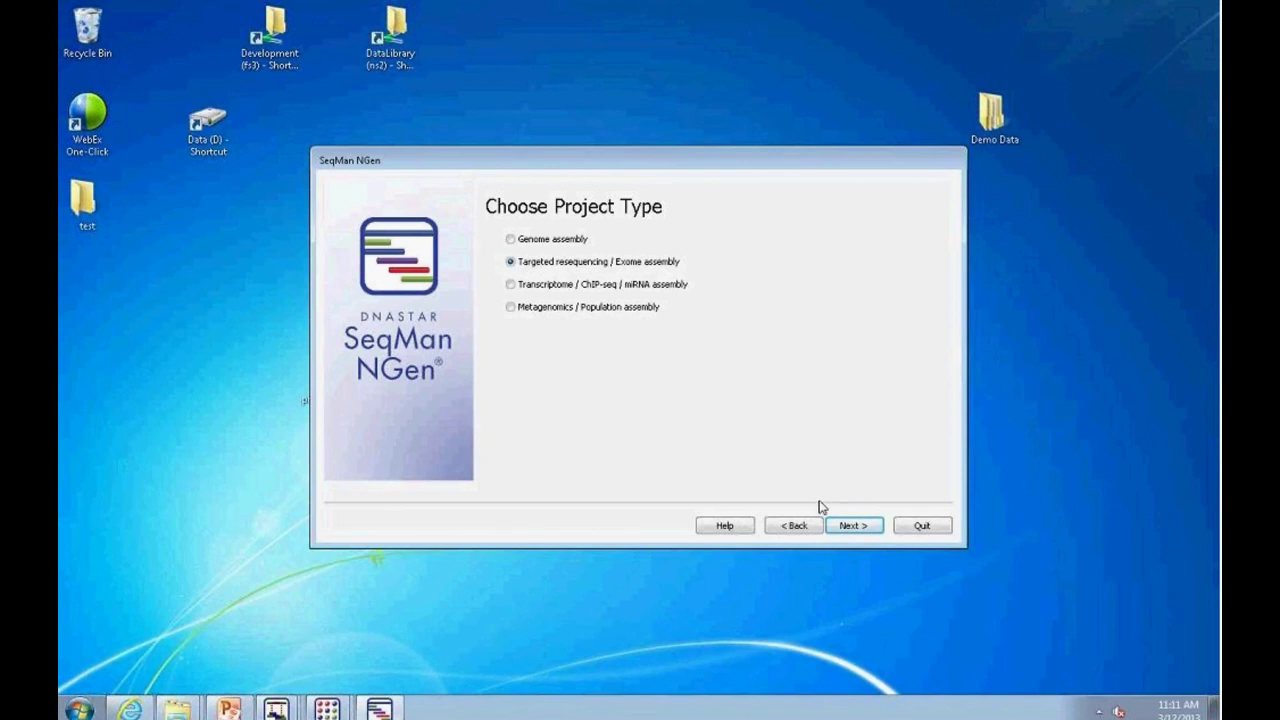
pyautogui.click(511, 239)
pyautogui.click(511, 307)
pyautogui.click(511, 240)
pyautogui.click(851, 527)
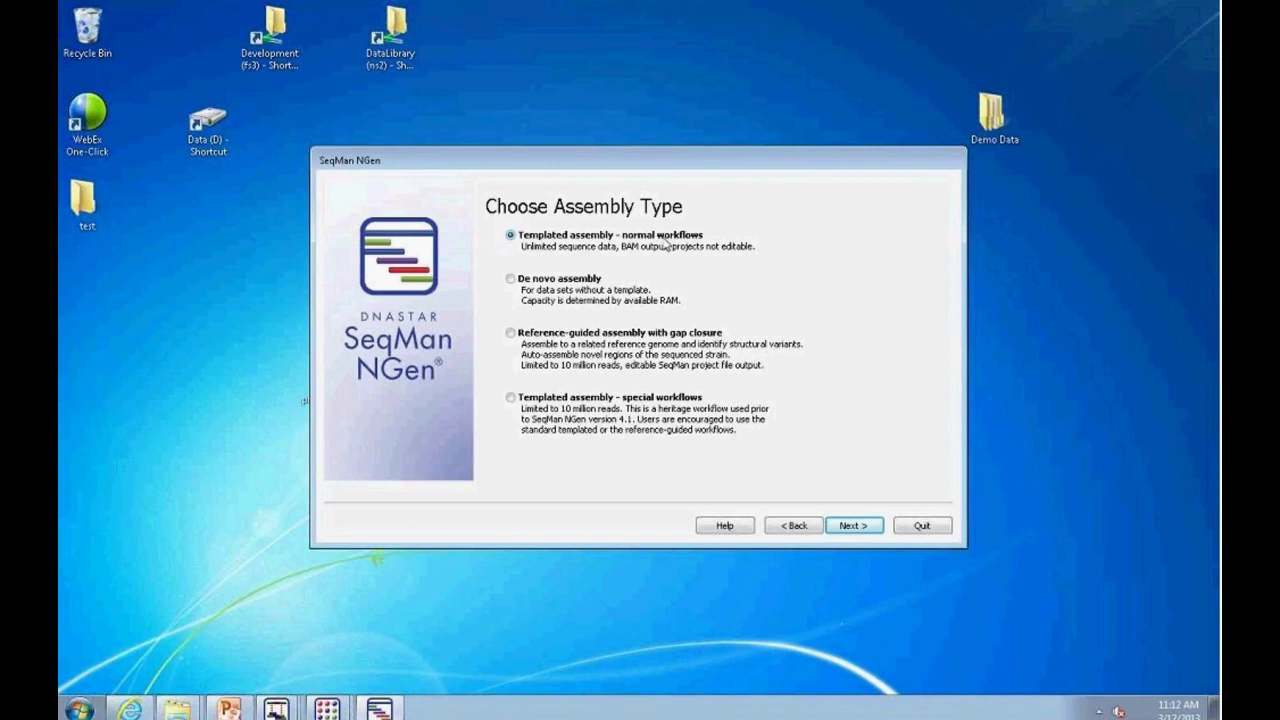
# Step: Compare the assembly type options, settling on Templated assembly – normal workflows
pyautogui.click(512, 280)
pyautogui.click(511, 333)
pyautogui.click(657, 398)
pyautogui.click(497, 234)
# Step: Change the project type to Targeted resequencing / Exome assembly and advance to Set Up Project Files
pyautogui.click(850, 526)
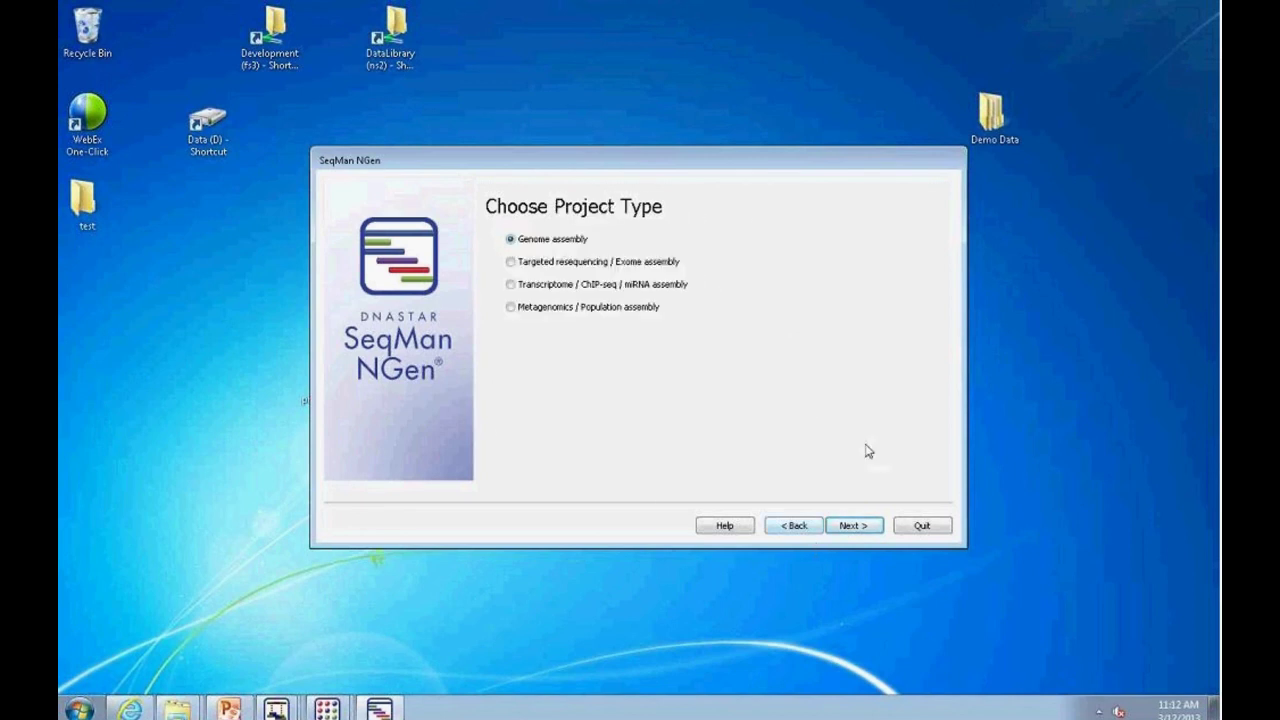
pyautogui.click(511, 262)
pyautogui.click(850, 526)
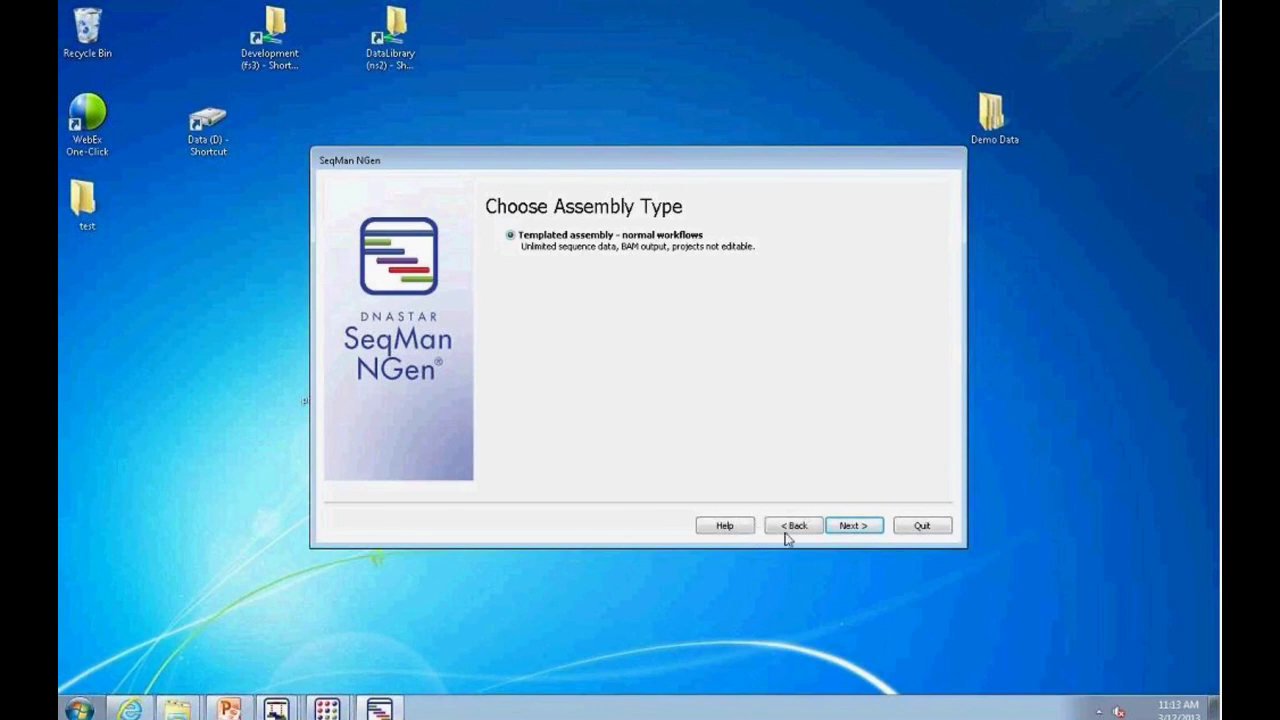
pyautogui.click(852, 525)
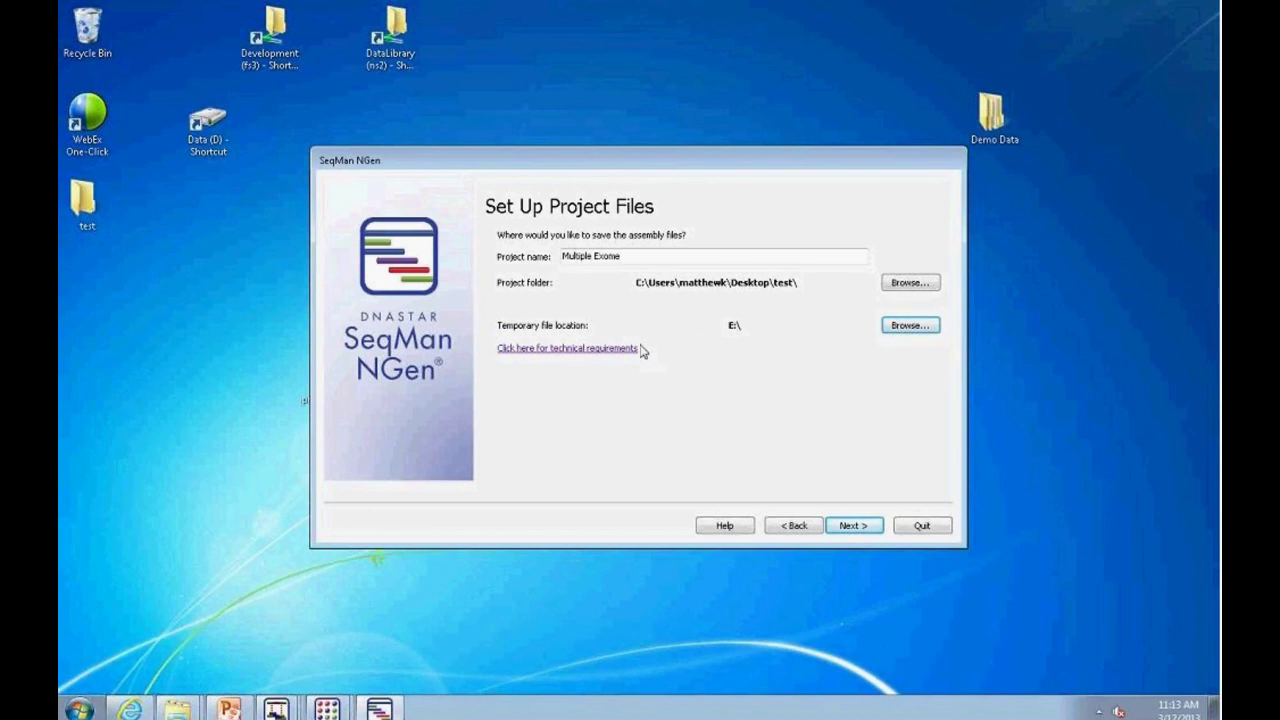
# Step: Open the SeqMan NGen Technical Requirements page from the wizard link
pyautogui.click(588, 350)
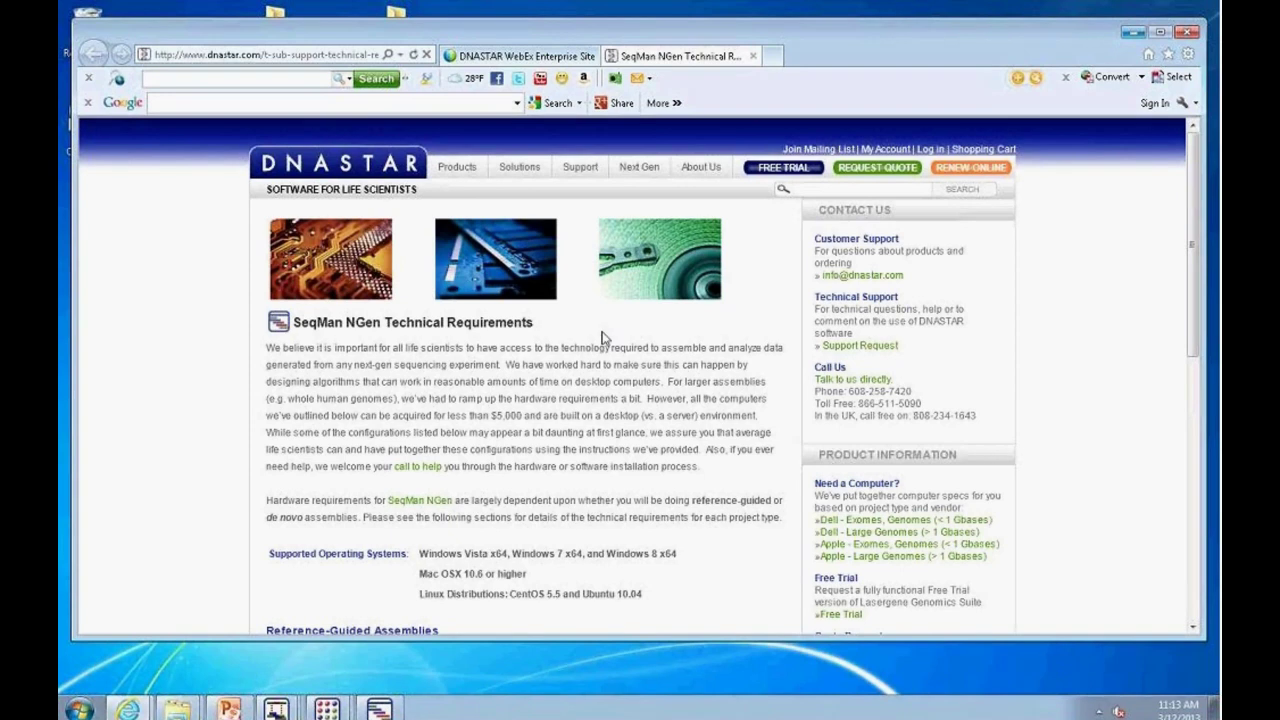
# Step: Review the Reference-Guided Assemblies disk requirements, then return to the wizard's Input Template Files page
pyautogui.scroll(-3, 512, 420)
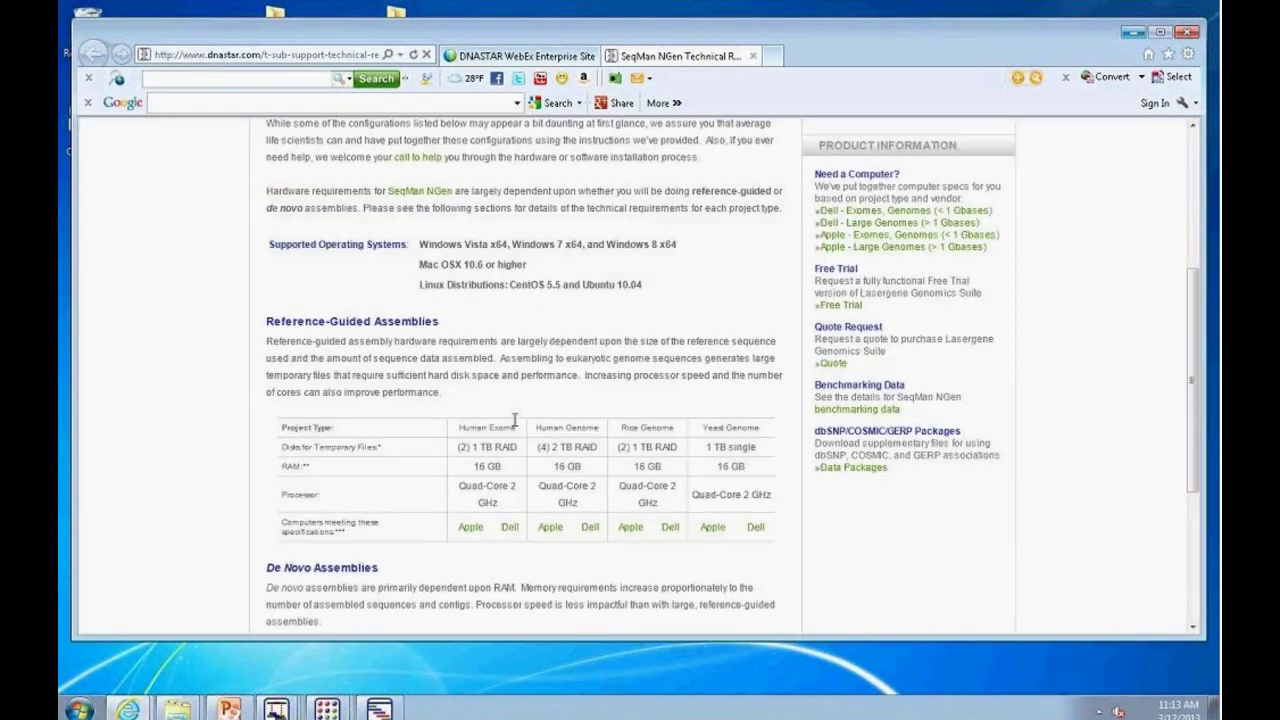
pyautogui.scroll(-1, 514, 419)
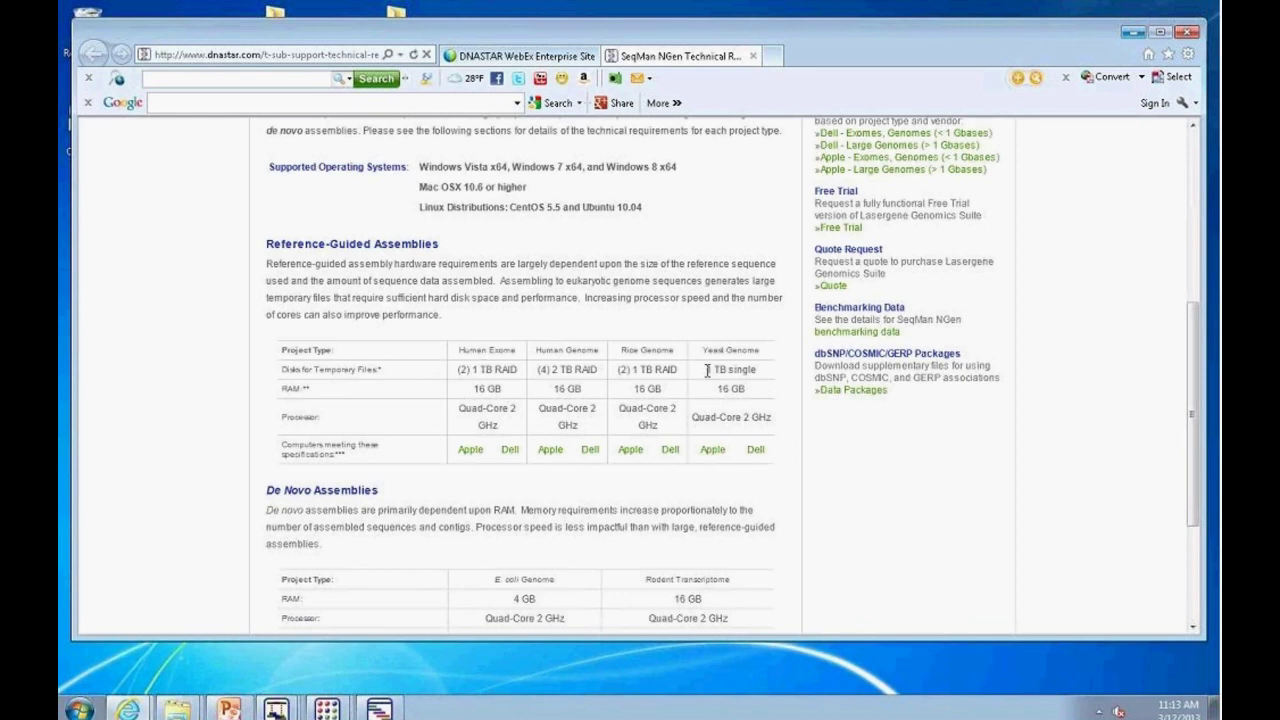
pyautogui.moveTo(706, 369); pyautogui.dragTo(743, 368)
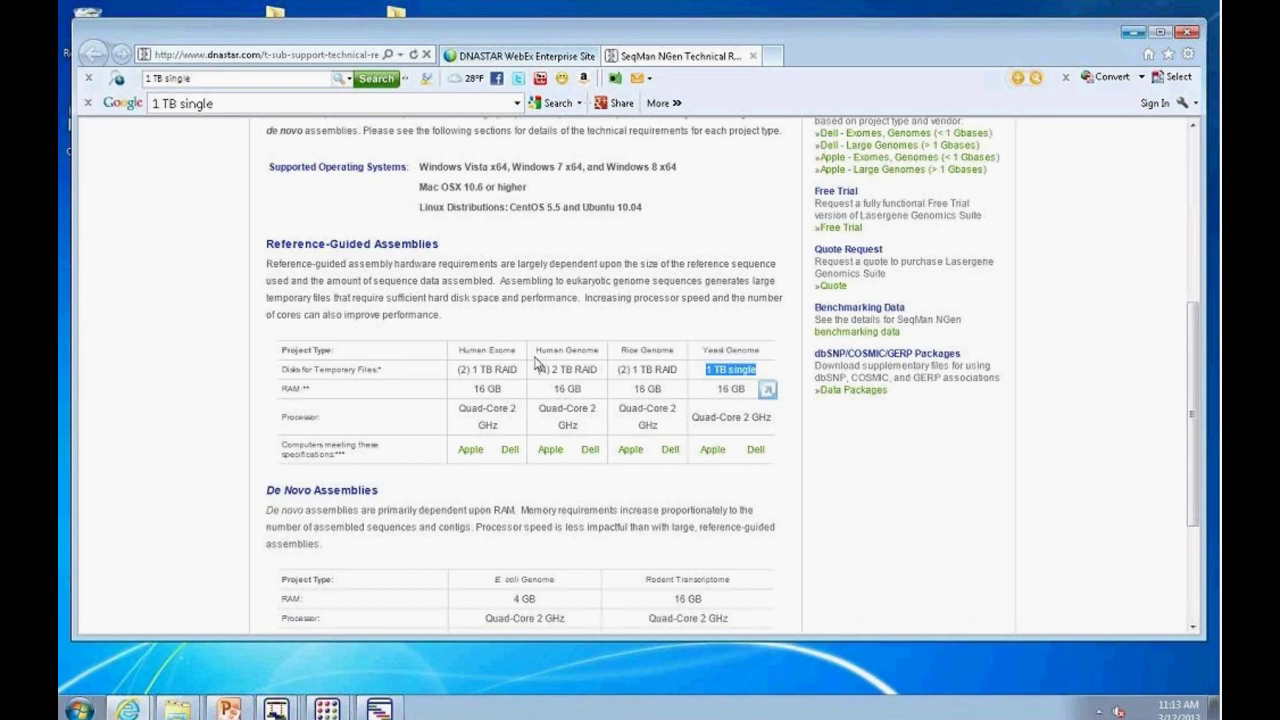
pyautogui.moveTo(459, 369); pyautogui.dragTo(517, 370)
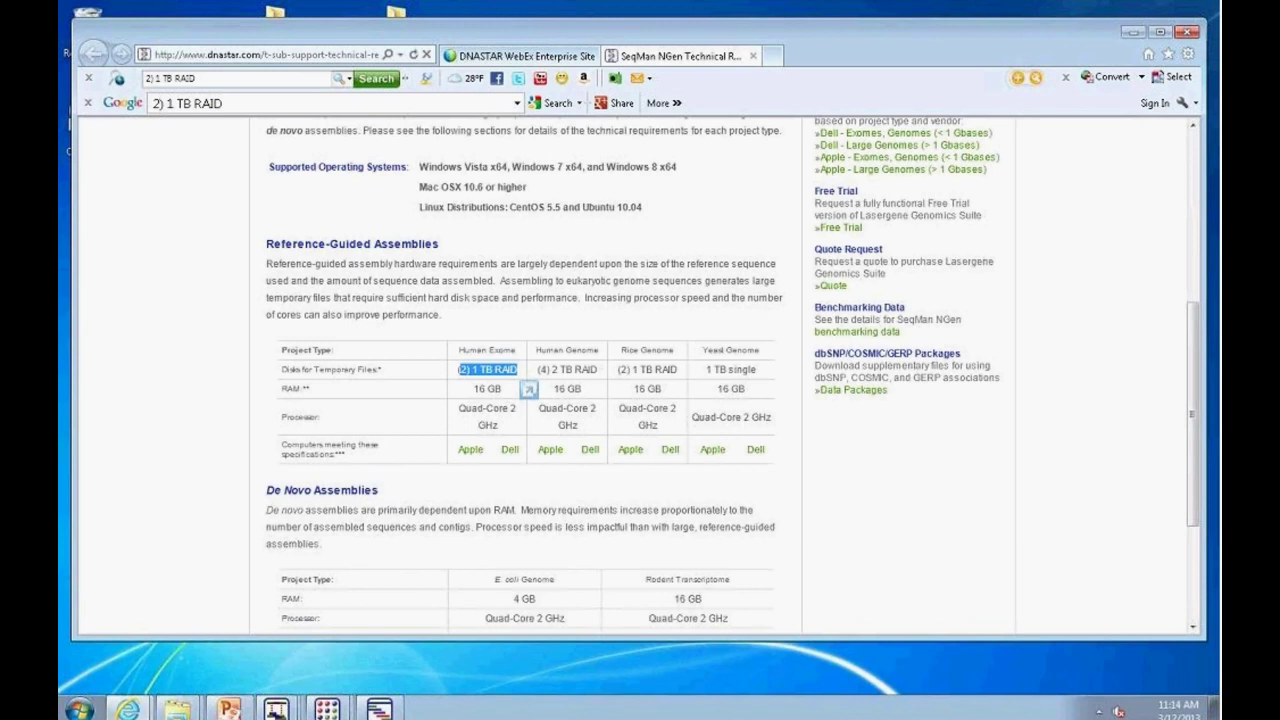
pyautogui.click(1132, 32)
pyautogui.click(849, 524)
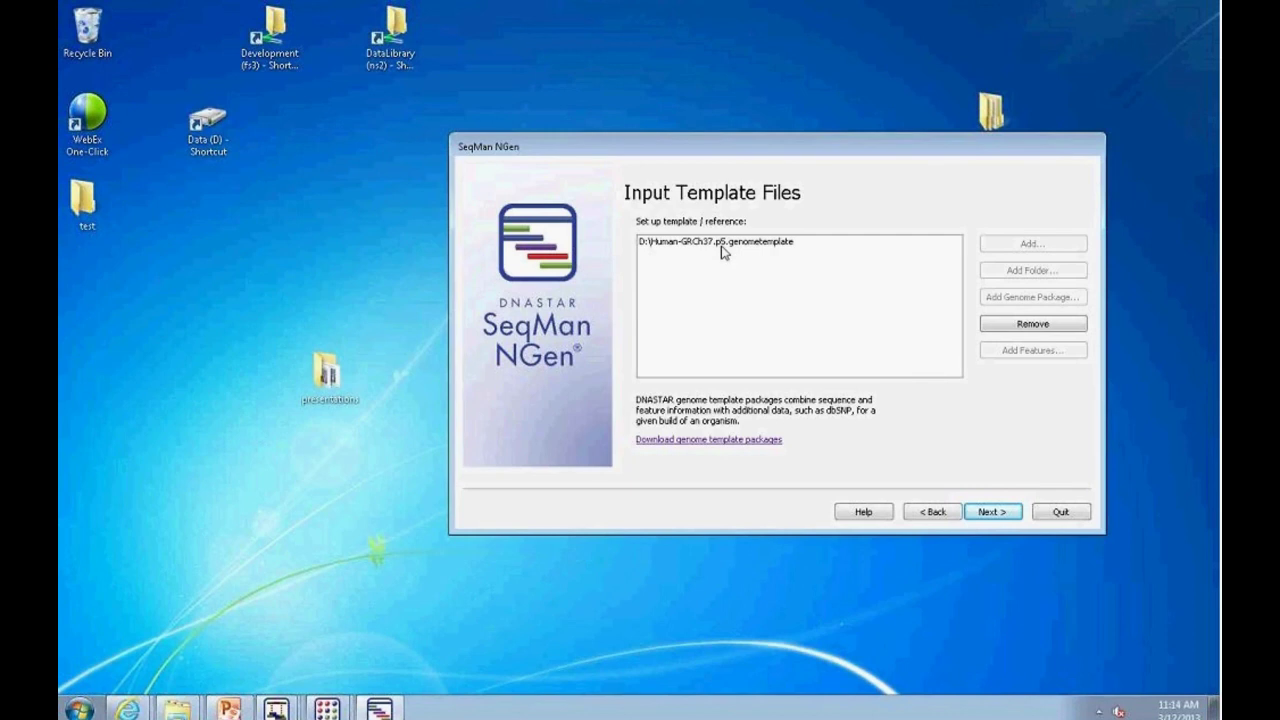
# Step: Browse DNASTAR's Genome Template Packages list, such as Homo sapiens GRCh37.p5/hg19, then minimize the browser
pyautogui.click(693, 439)
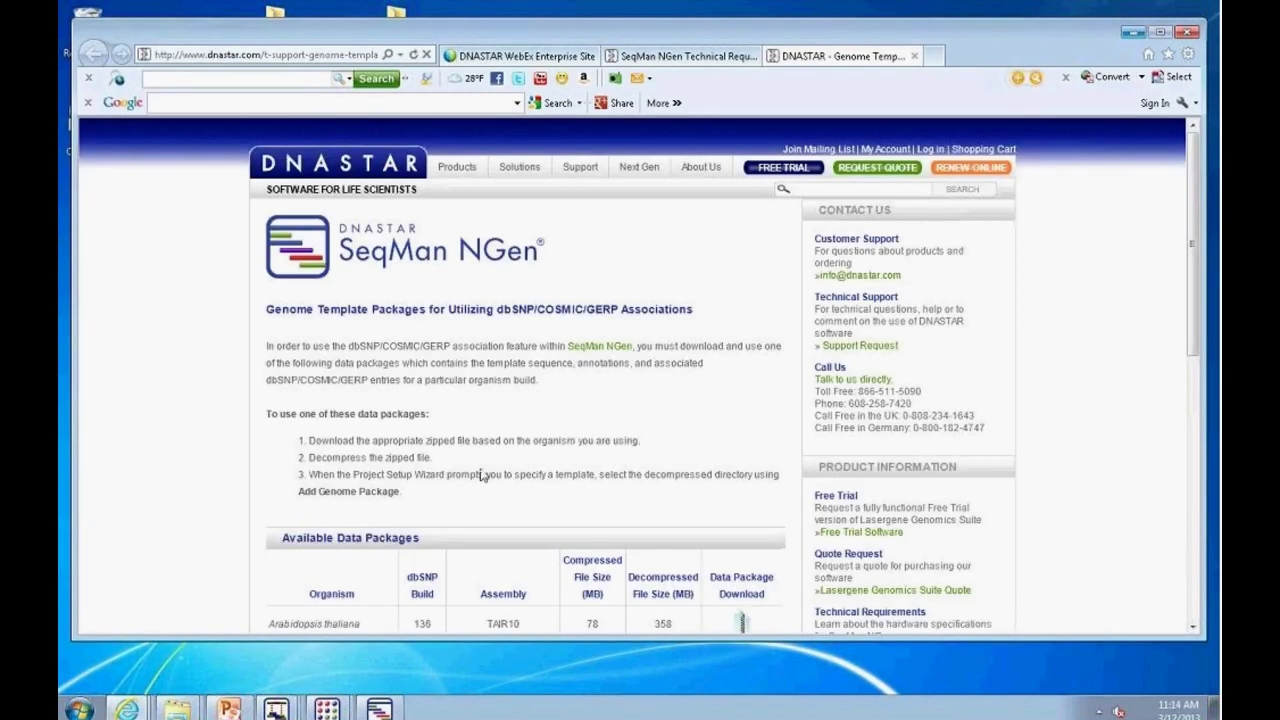
pyautogui.scroll(-1, 614, 396)
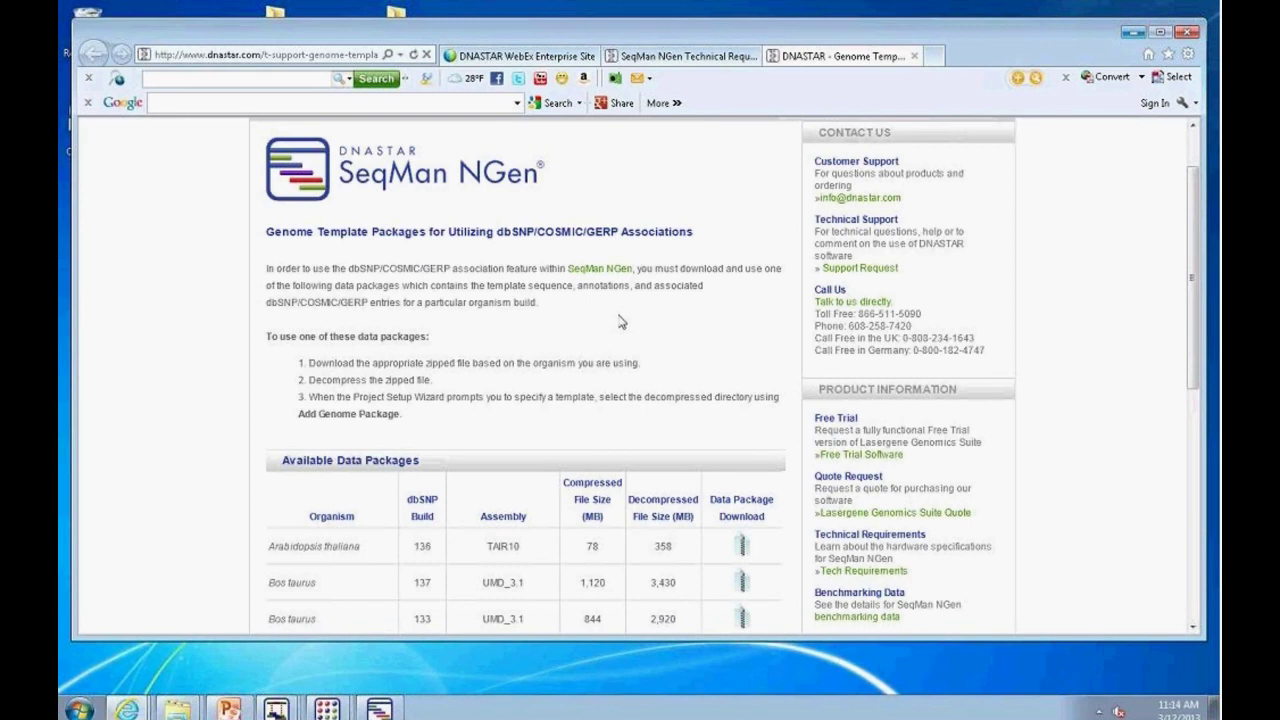
pyautogui.scroll(-5, 621, 322)
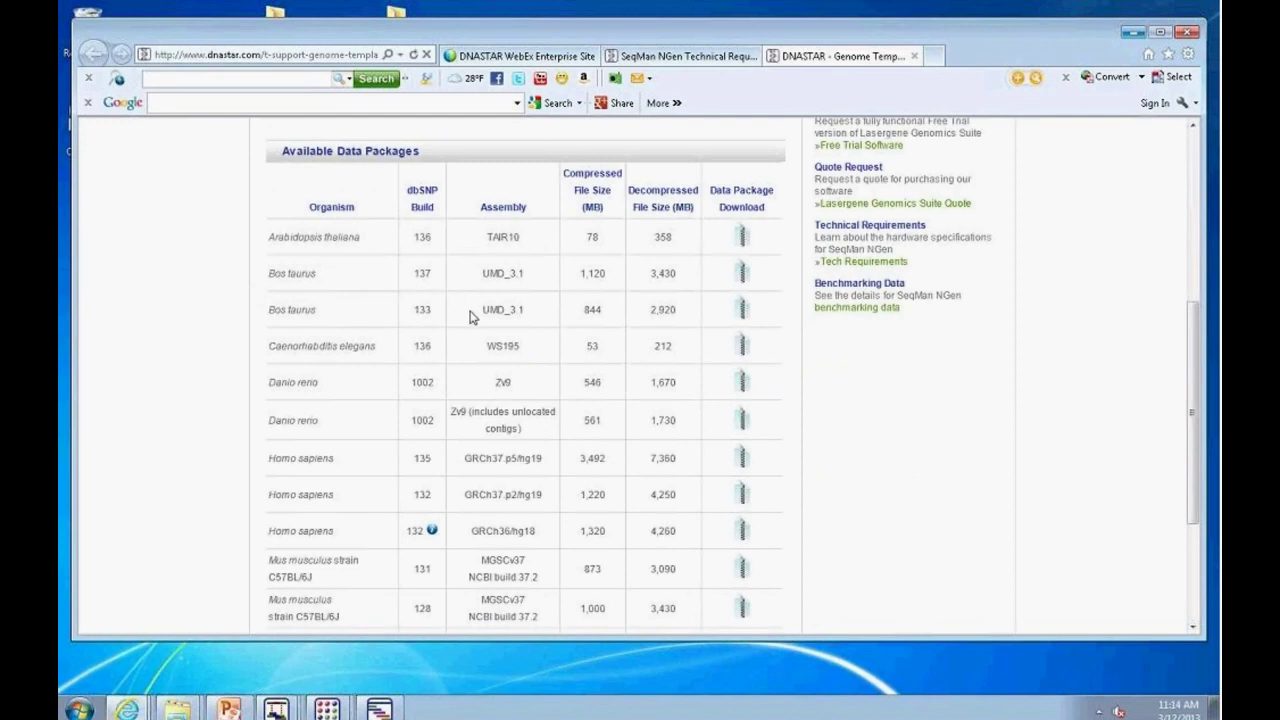
pyautogui.scroll(-3, 538, 491)
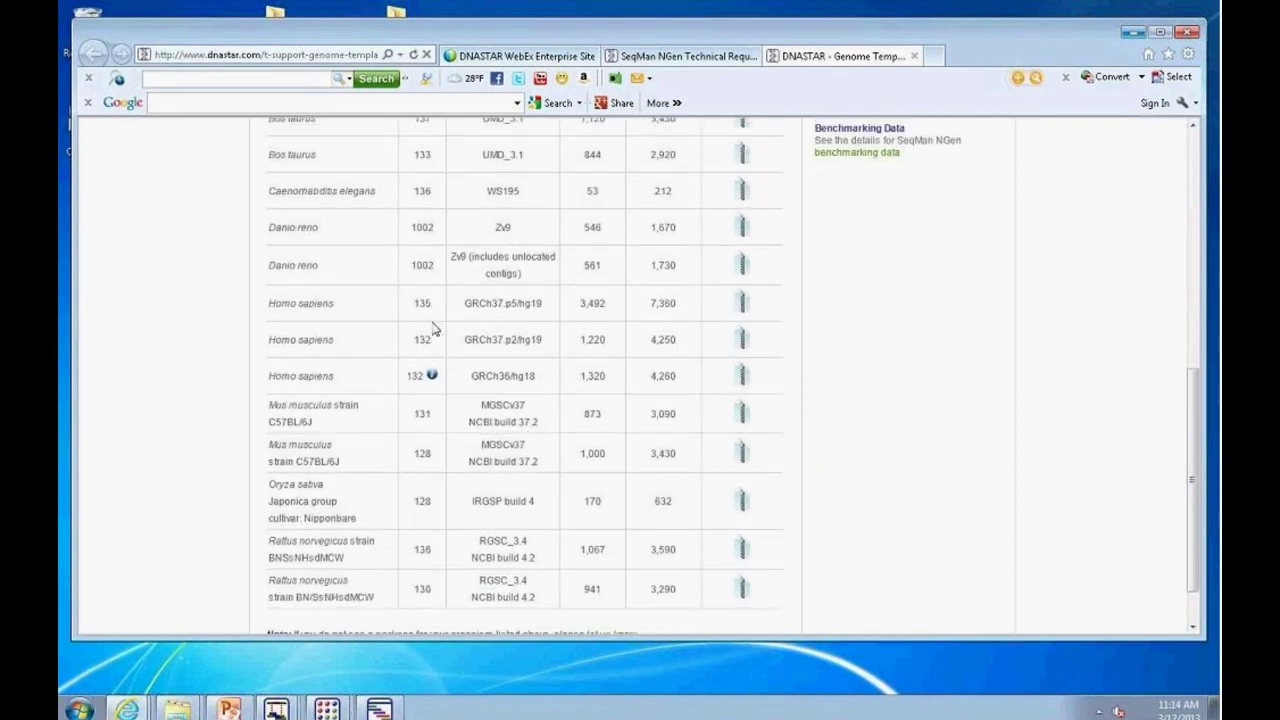
pyautogui.scroll(-2, 663, 560)
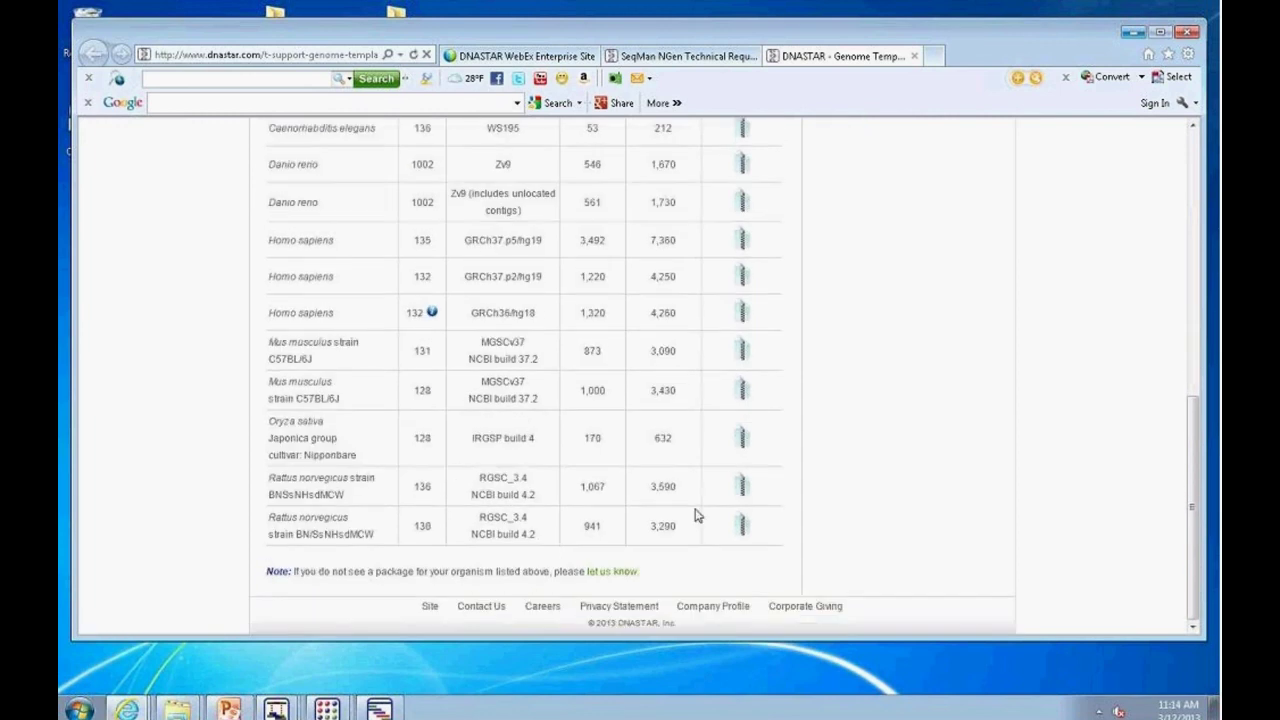
pyautogui.scroll(4, 670, 513)
pyautogui.scroll(8, 674, 513)
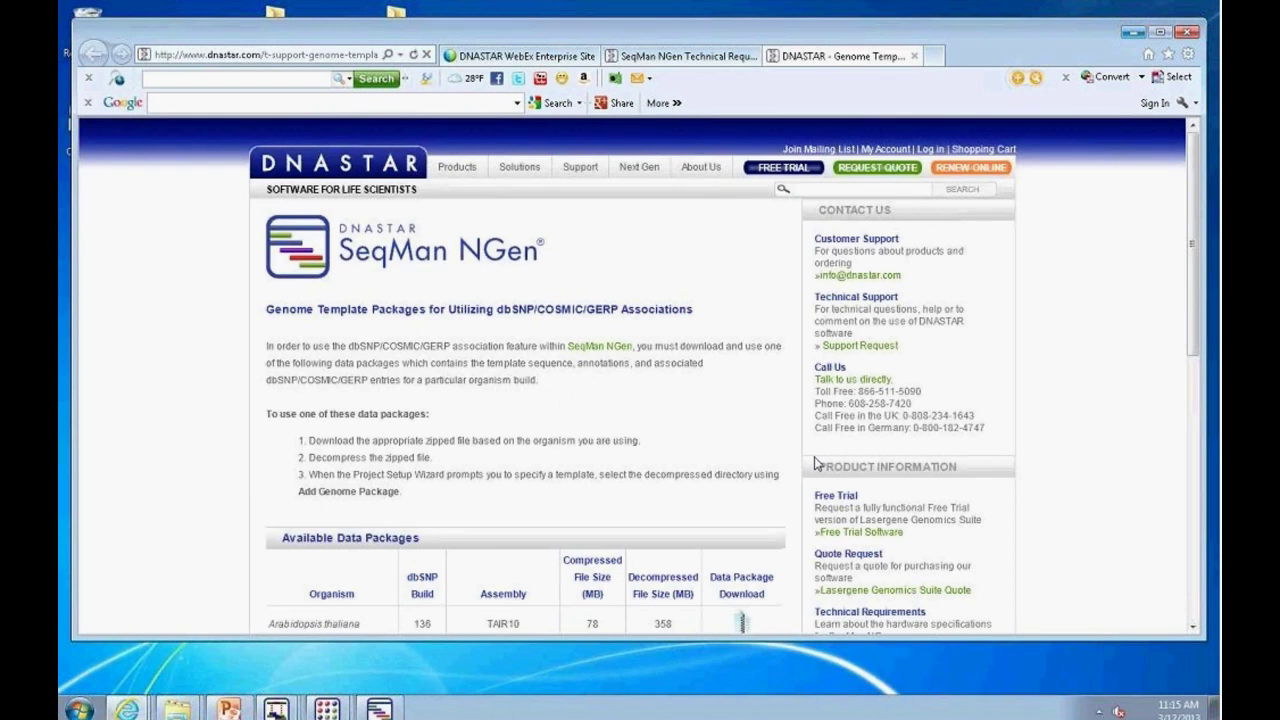
pyautogui.click(1133, 33)
# Step: Shift the wizard window left and continue to the Input Sequence Files page
pyautogui.moveTo(722, 147); pyautogui.dragTo(597, 156)
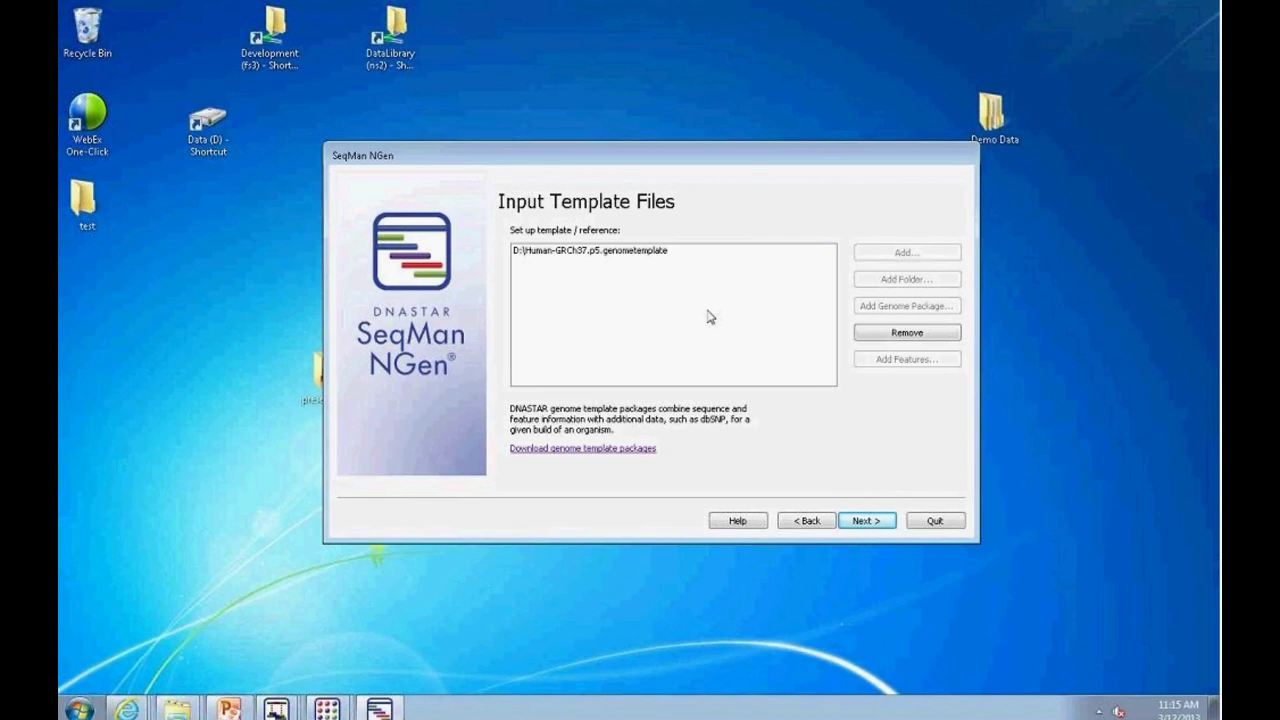
pyautogui.click(883, 525)
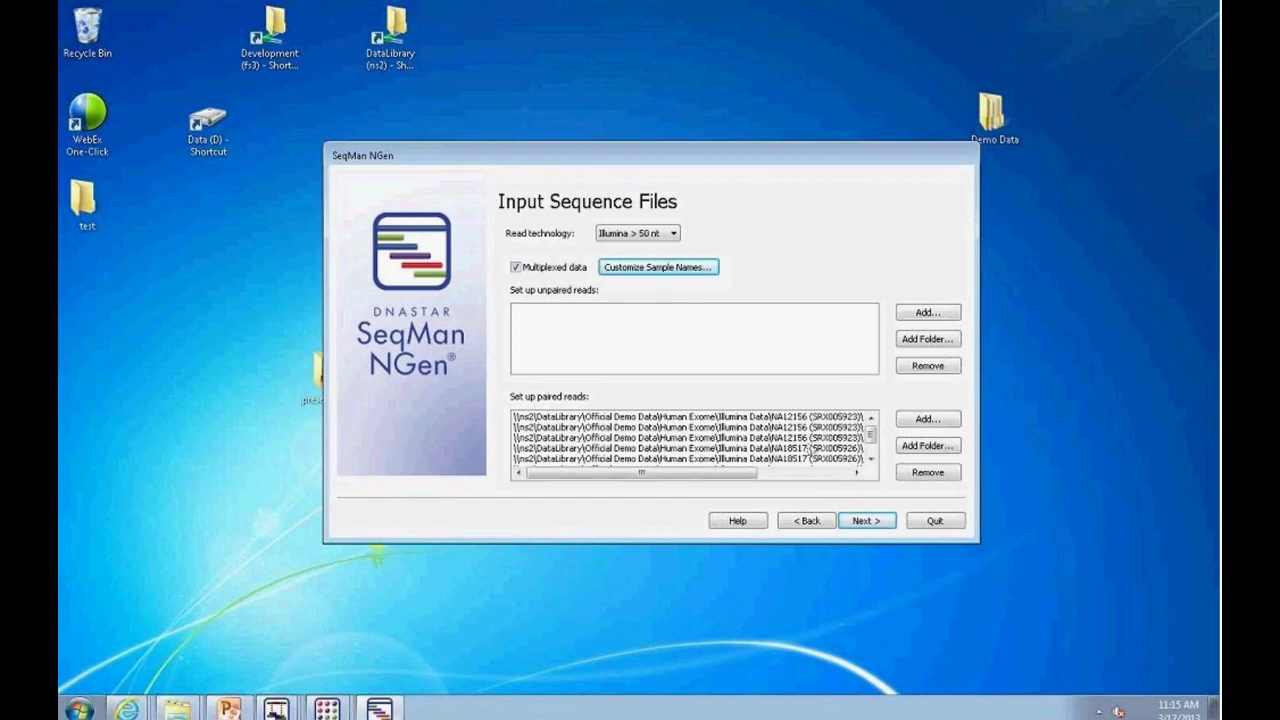
pyautogui.click(676, 235)
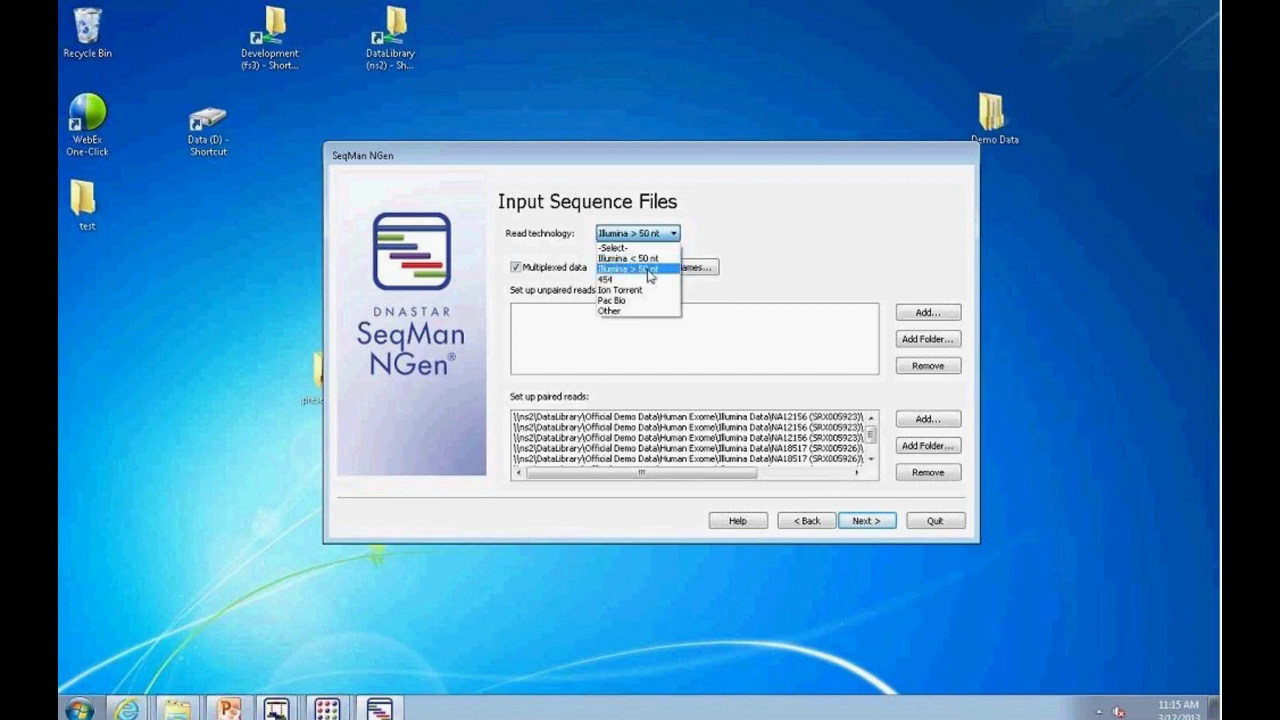
pyautogui.click(650, 276)
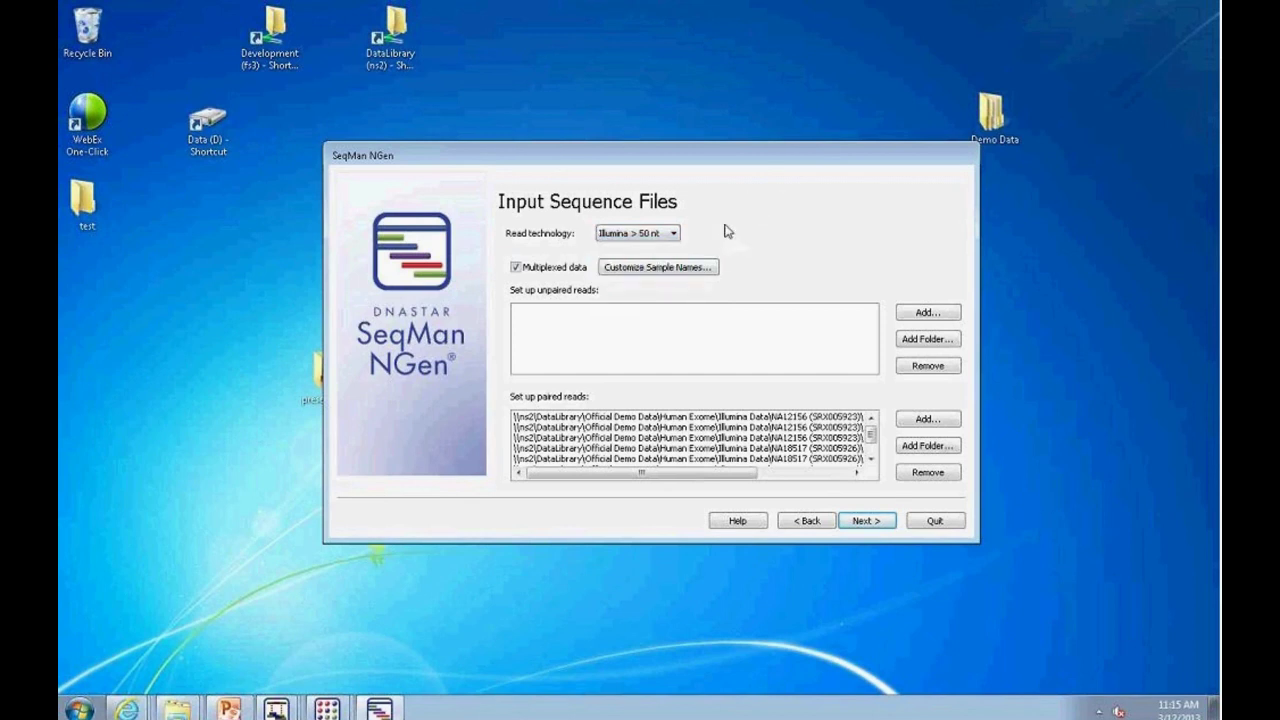
pyautogui.moveTo(745, 473); pyautogui.dragTo(840, 480)
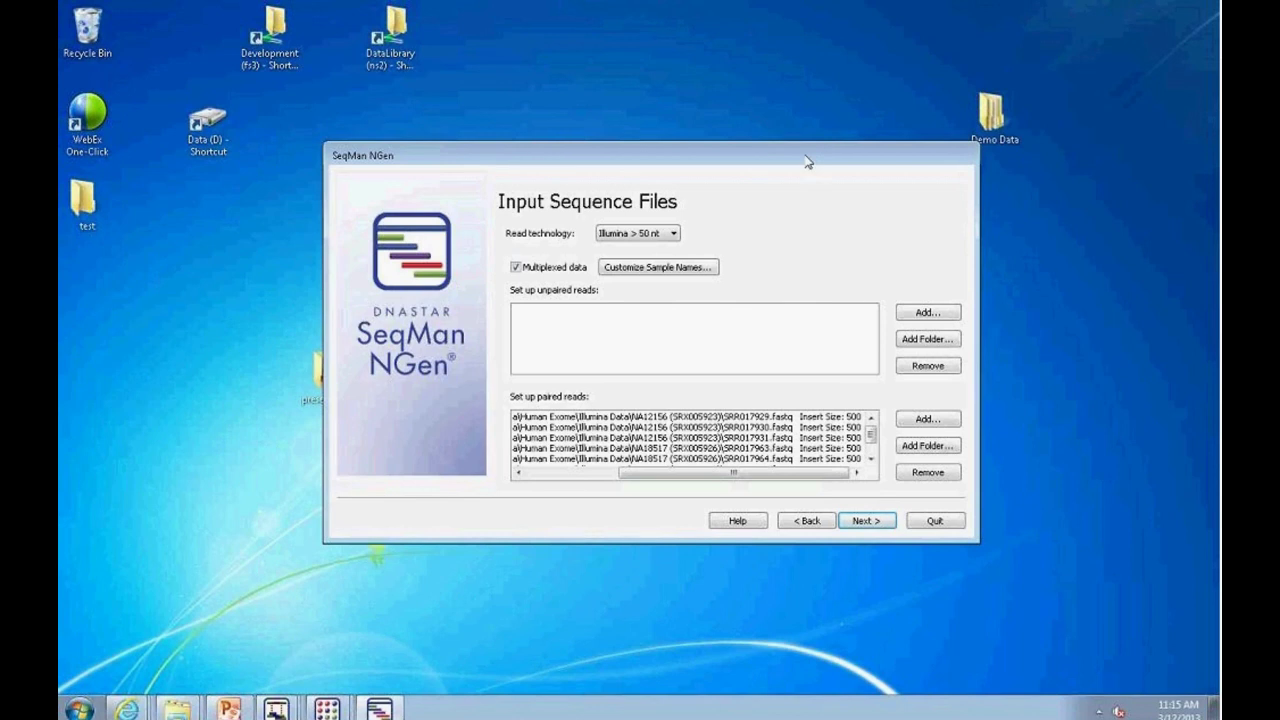
pyautogui.click(932, 420)
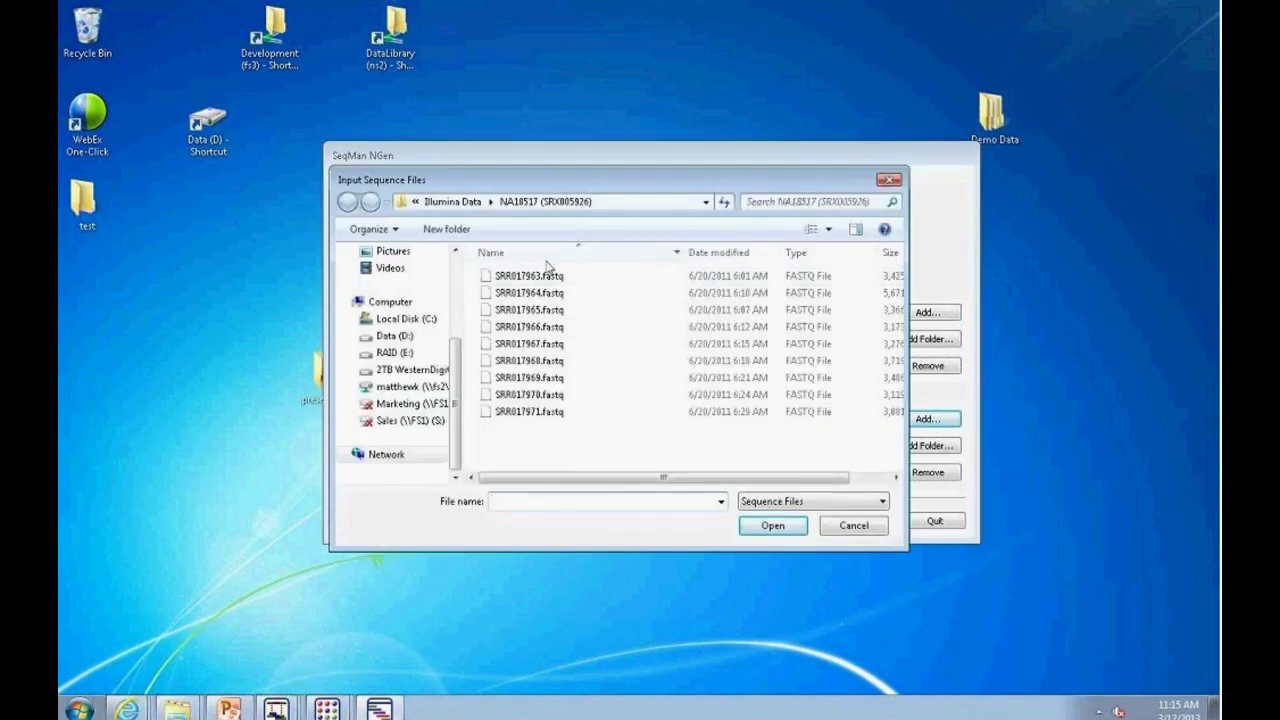
pyautogui.click(853, 526)
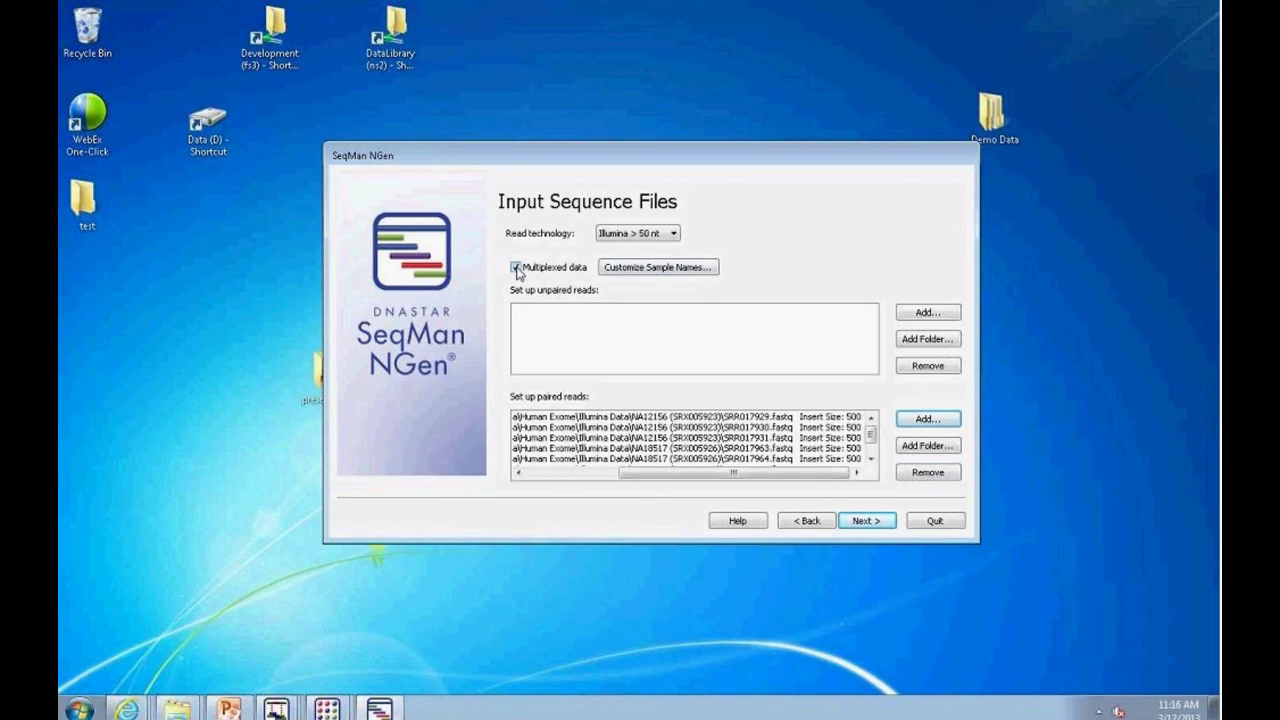
pyautogui.click(657, 268)
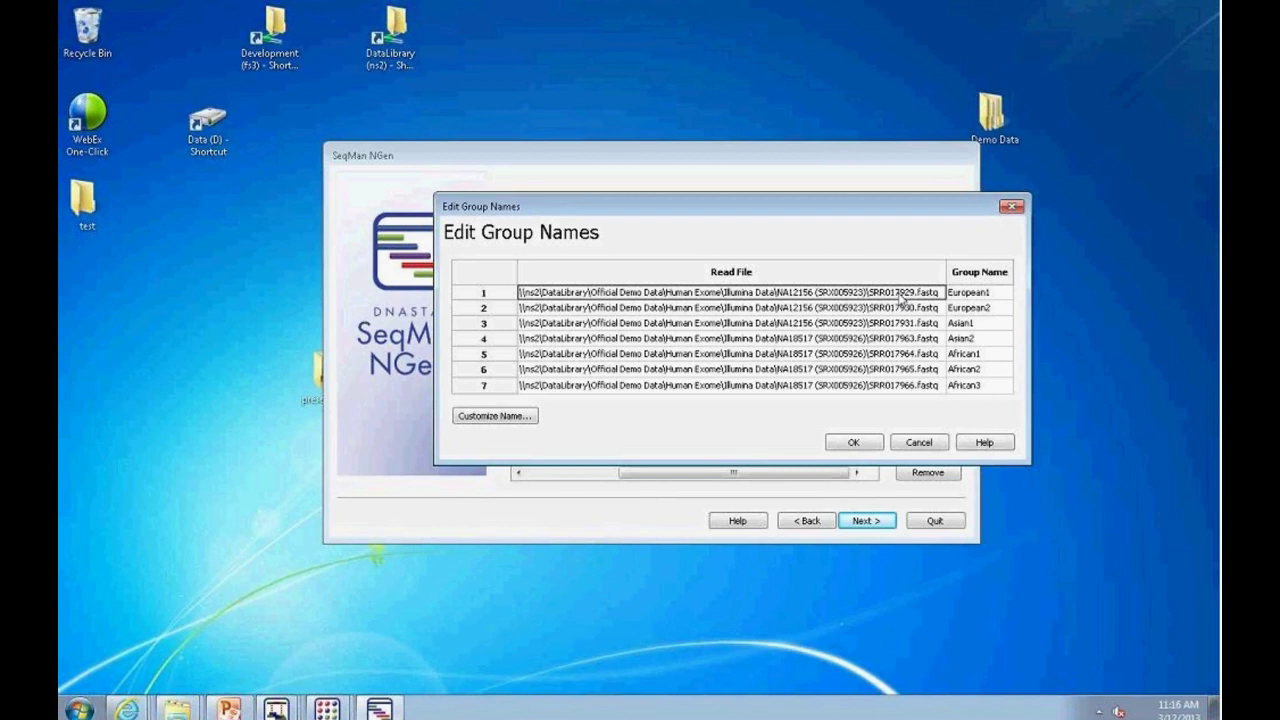
pyautogui.click(522, 417)
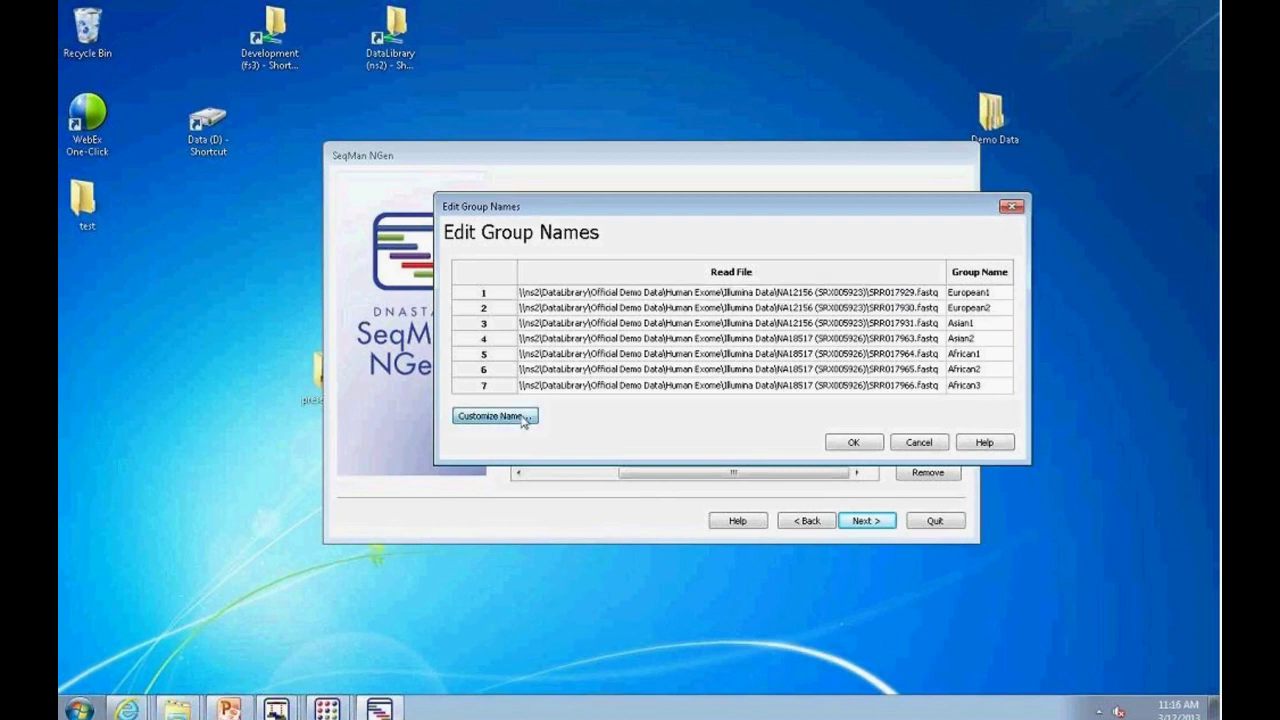
pyautogui.doubleClick(968, 292)
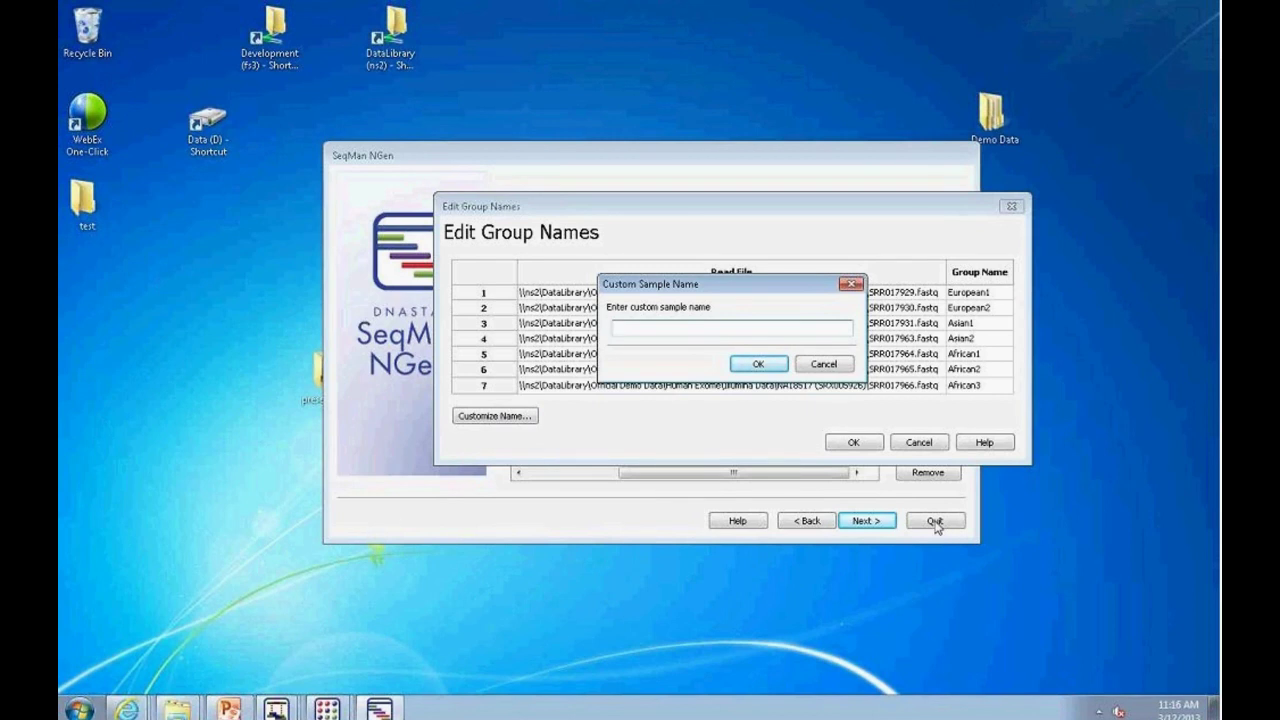
pyautogui.click(824, 366)
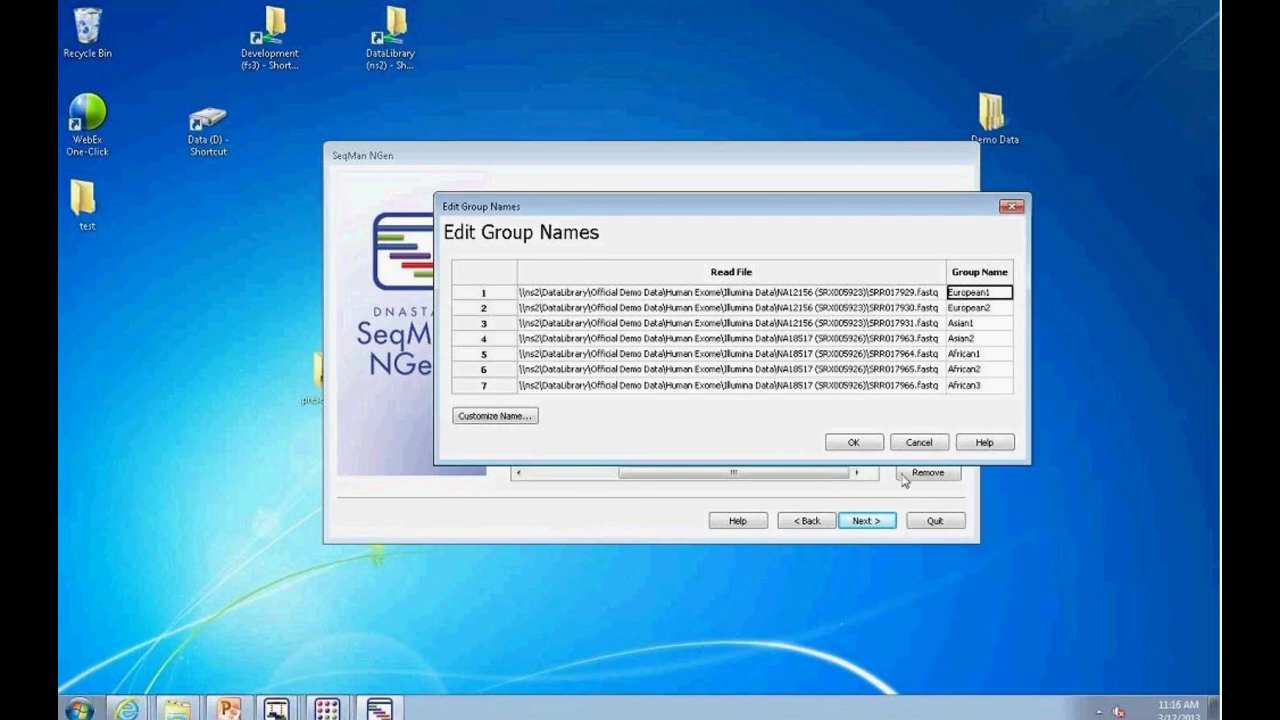
pyautogui.click(853, 443)
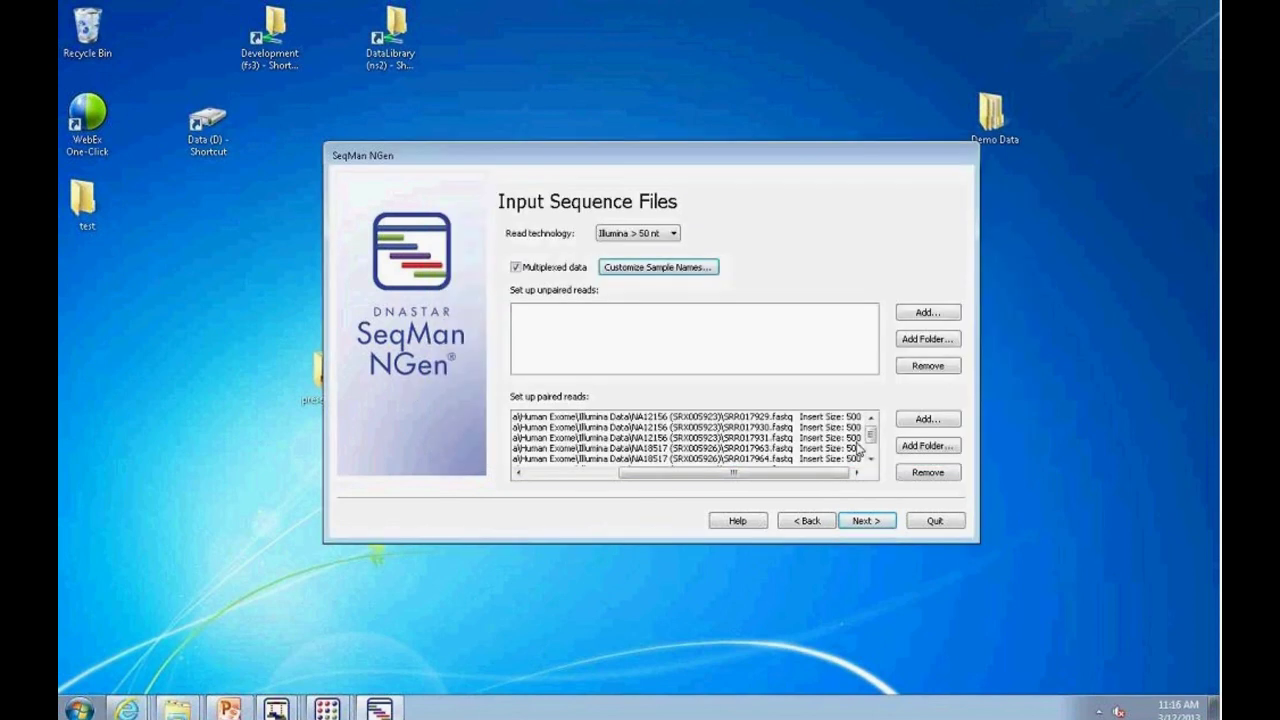
# Step: On Assembly Options, set the minimum match percentage to Custom, leaving the value at 93
pyautogui.click(868, 526)
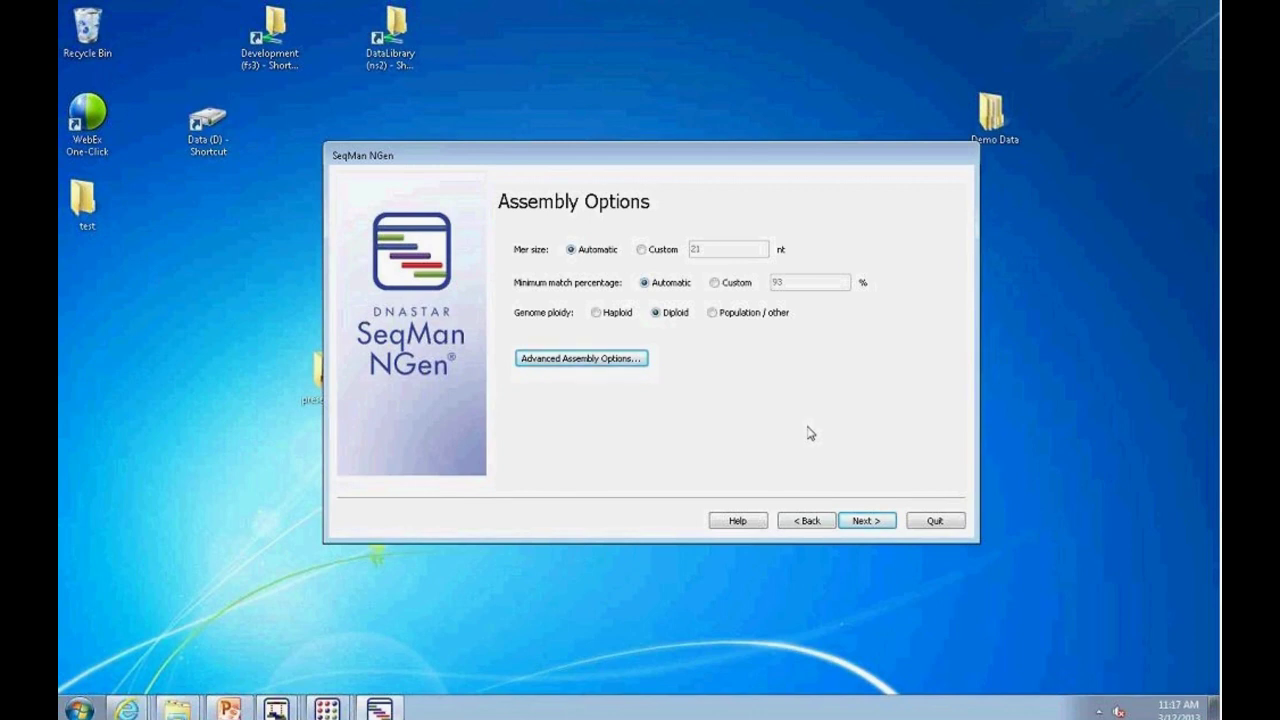
pyautogui.click(714, 283)
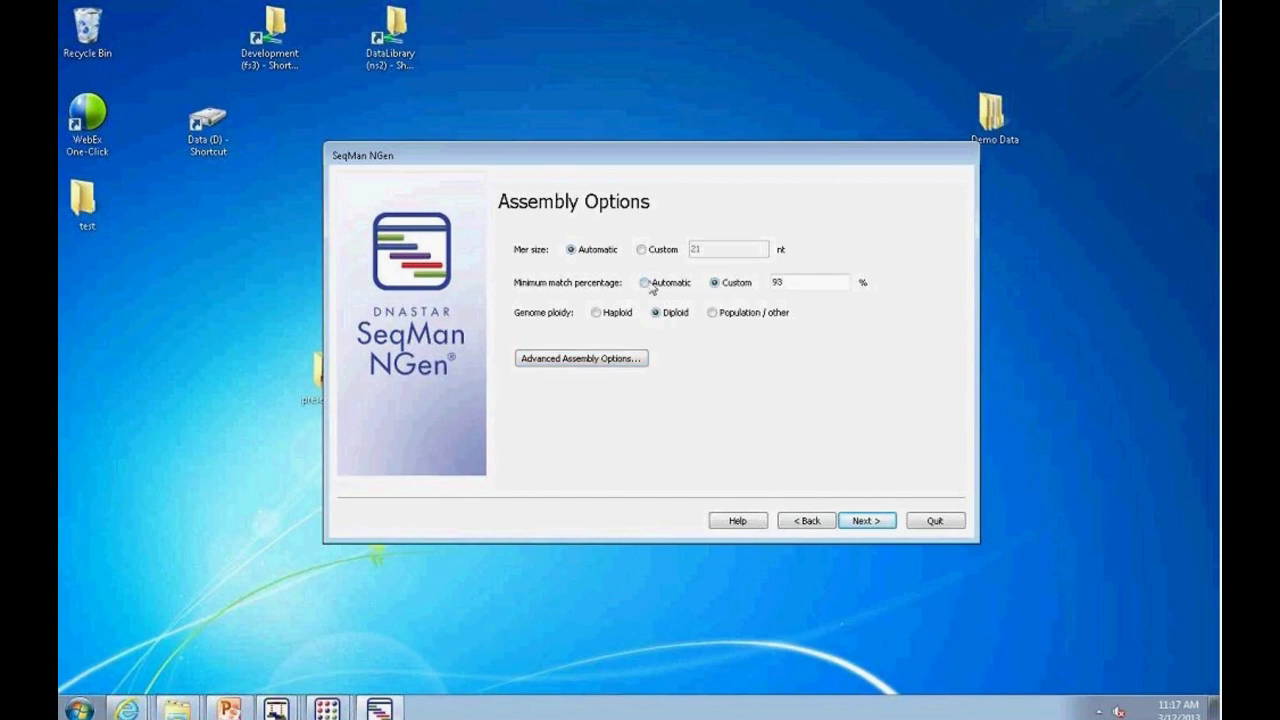
pyautogui.click(648, 283)
pyautogui.click(714, 283)
pyautogui.moveTo(805, 283); pyautogui.dragTo(772, 284)
pyautogui.write('85')
pyautogui.press('BackSpace')
pyautogui.press('BackSpace')
# Step: Open Advanced Assembly Options and look over the Alignment and SNP tabs
pyautogui.click(586, 366)
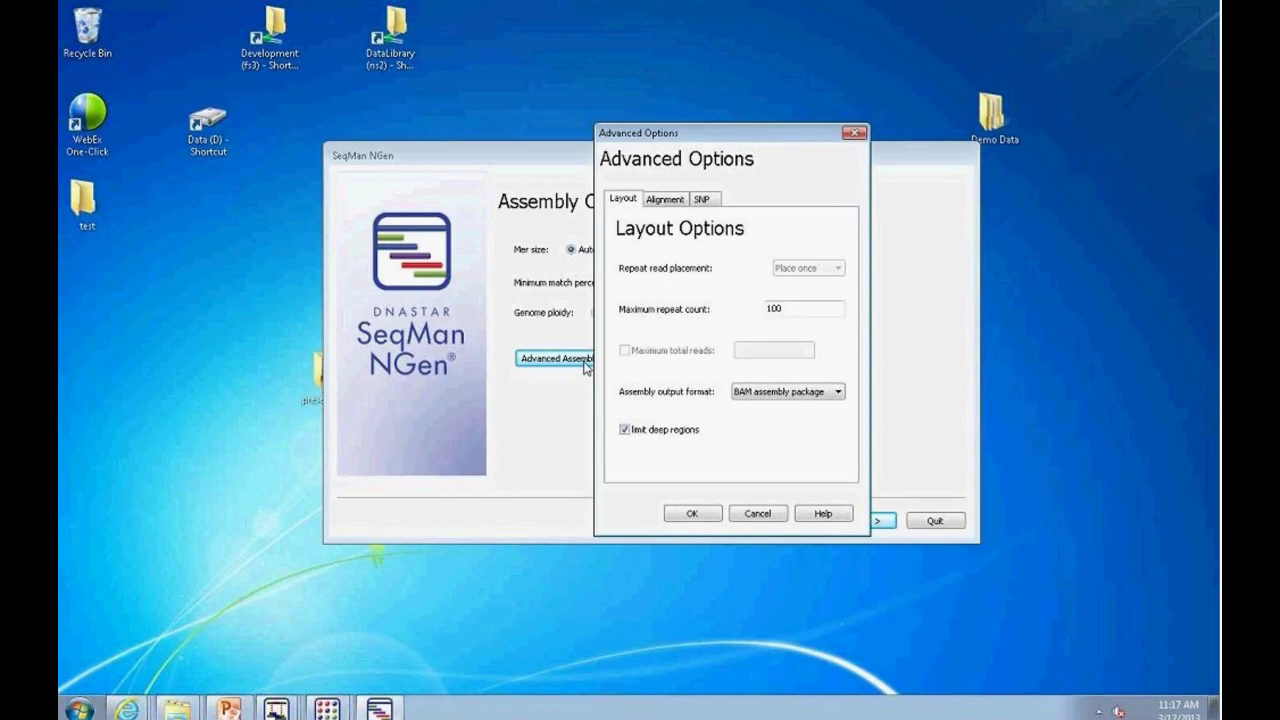
pyautogui.click(665, 199)
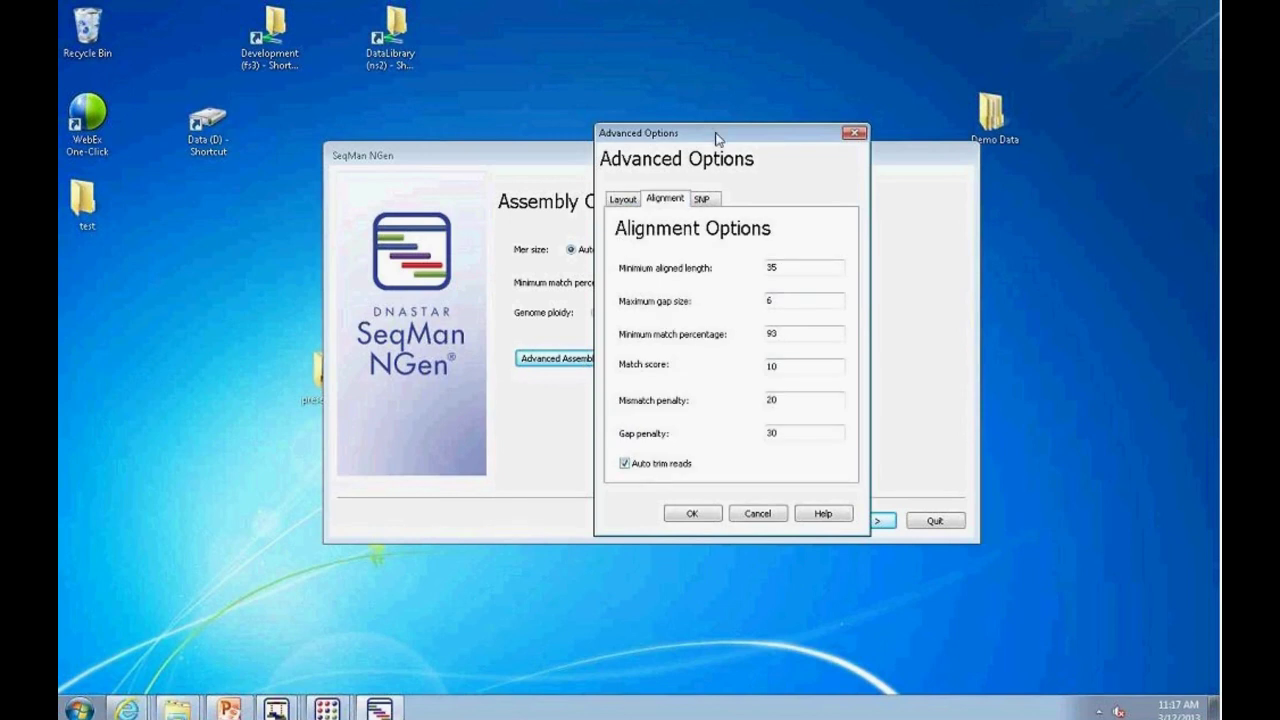
pyautogui.moveTo(718, 134); pyautogui.dragTo(590, 266)
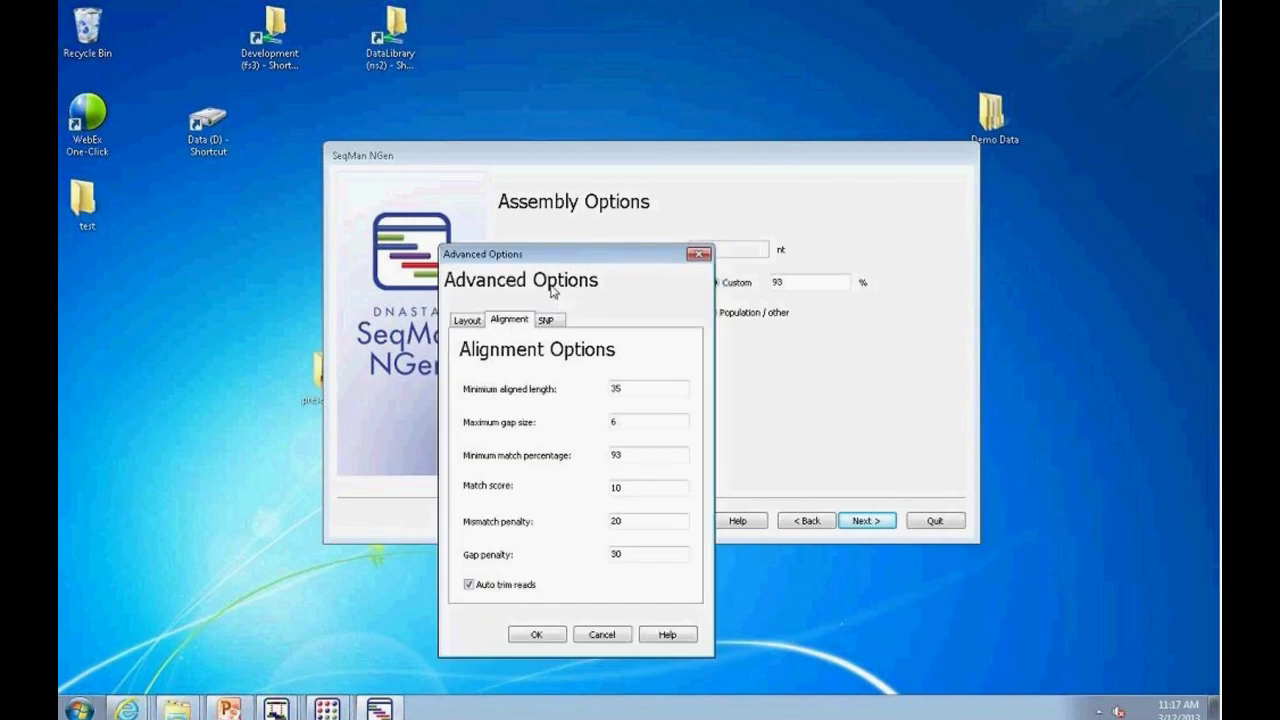
pyautogui.click(556, 318)
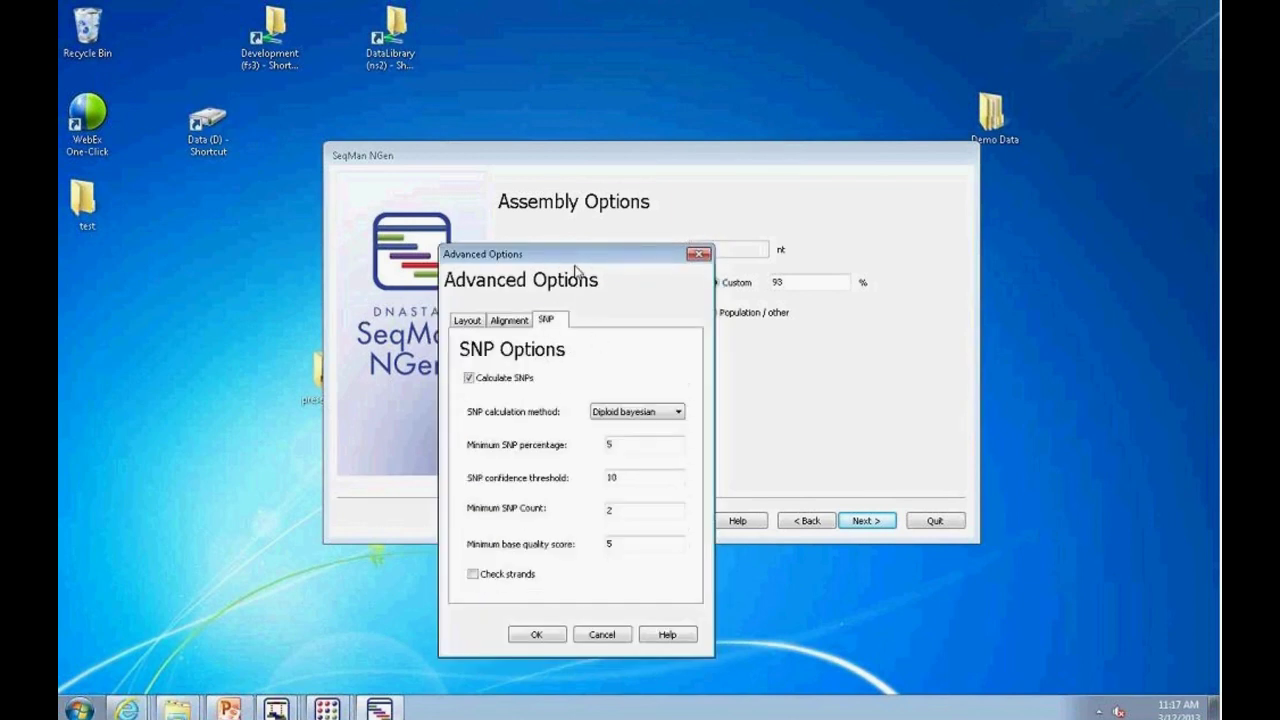
pyautogui.moveTo(576, 260); pyautogui.dragTo(490, 114)
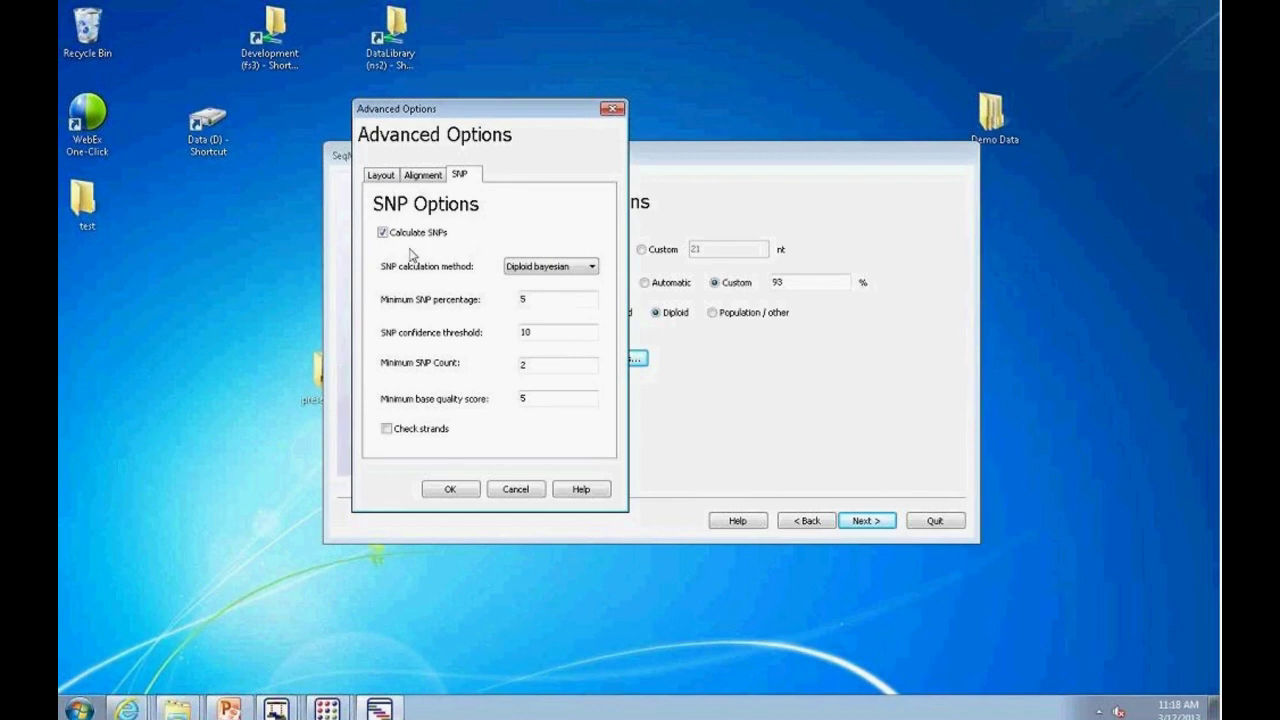
# Step: Choose Simple percentage as the SNP calculation method, with minimum SNP percentage 5
pyautogui.click(593, 266)
pyautogui.click(552, 284)
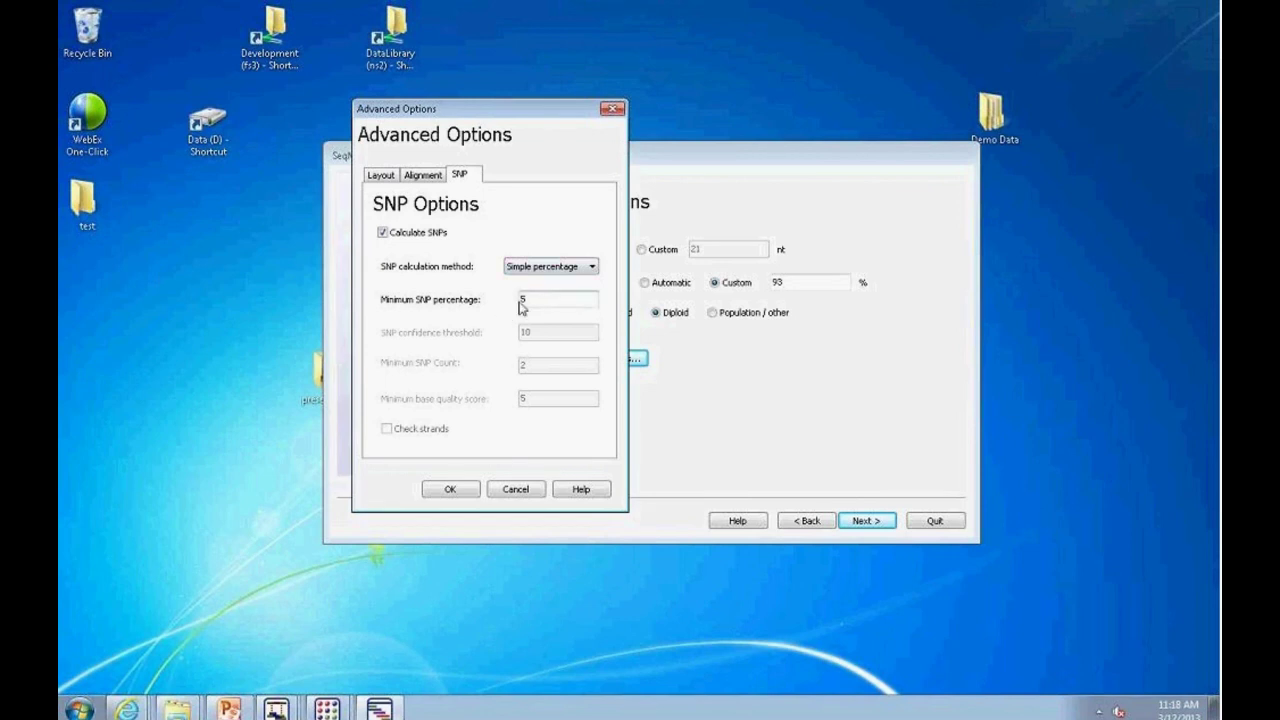
pyautogui.doubleClick(534, 299)
pyautogui.write('0')
pyautogui.press('BackSpace')
# Step: Apply the advanced options and step back through the wizard to the assembly type choice
pyautogui.click(450, 489)
pyautogui.click(866, 520)
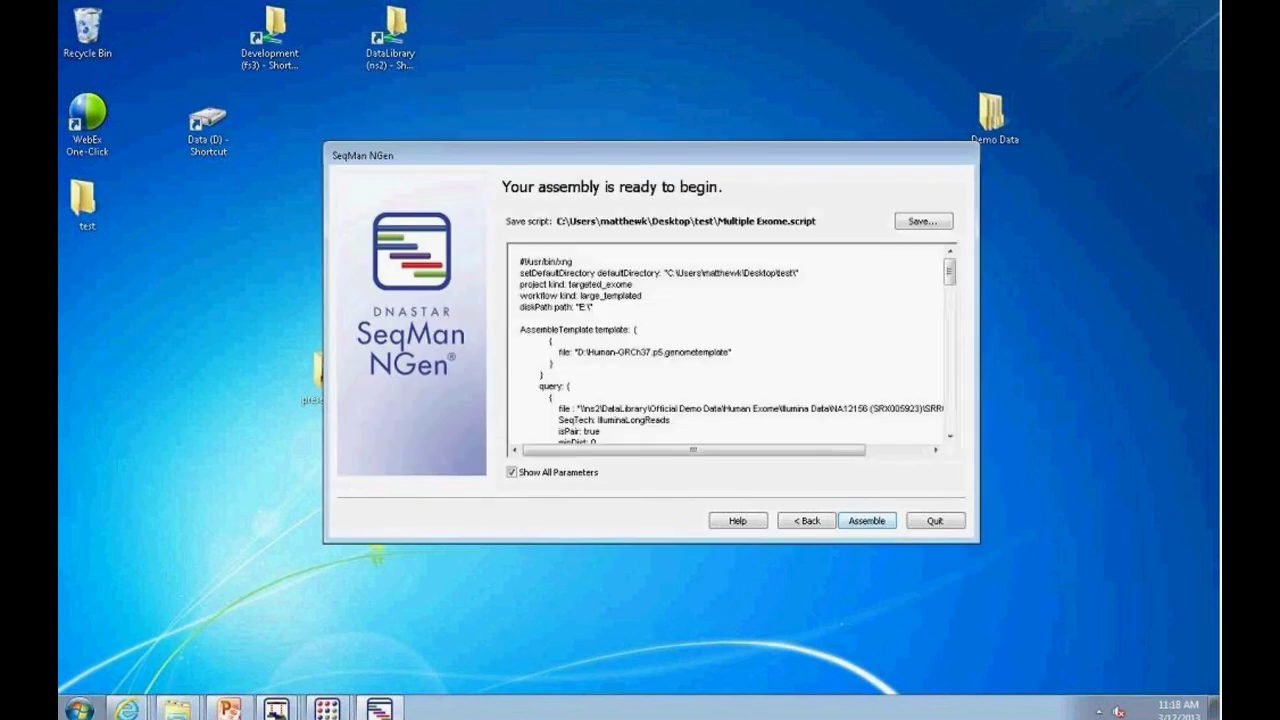
pyautogui.click(812, 521)
pyautogui.click(812, 521)
pyautogui.click(812, 521)
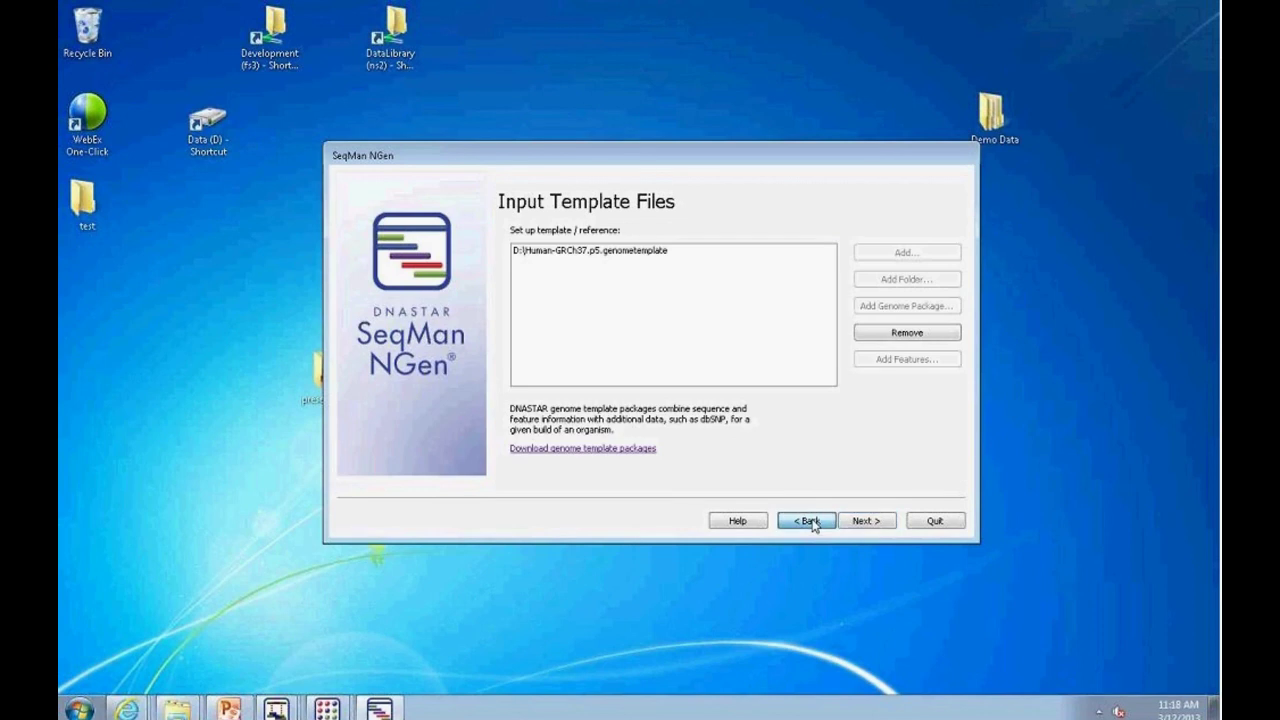
pyautogui.click(810, 521)
pyautogui.click(806, 521)
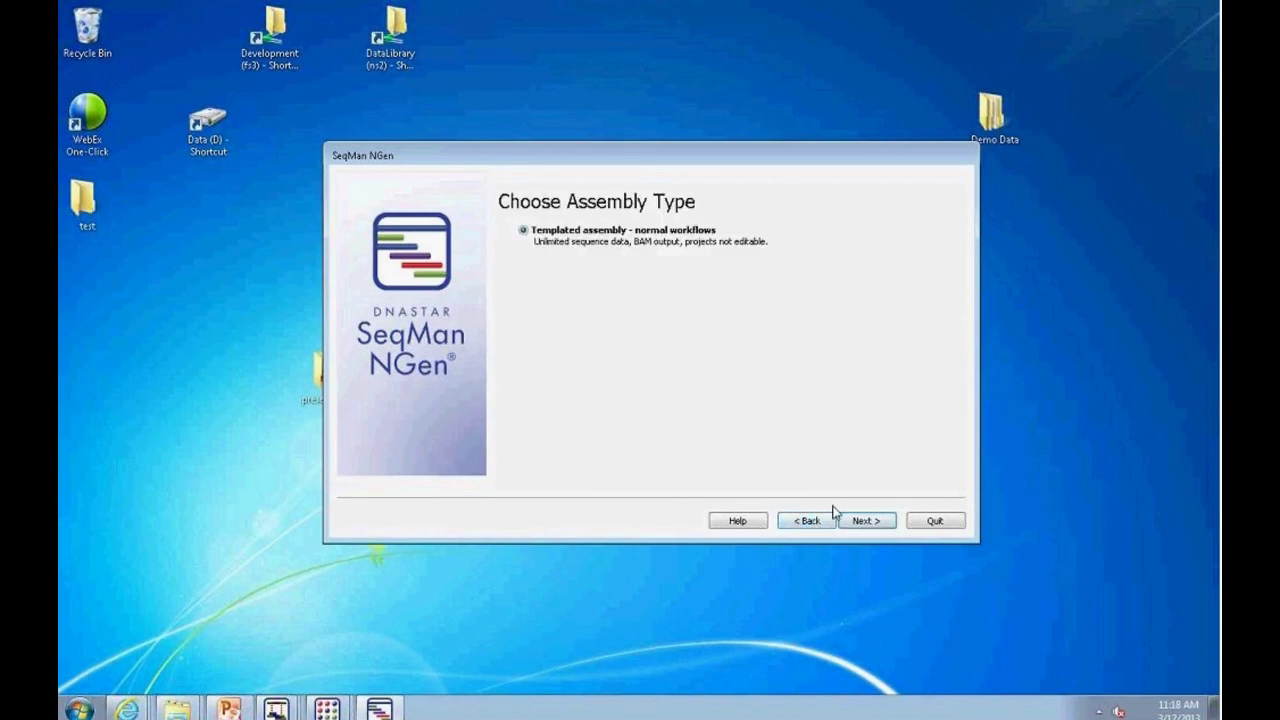
# Step: Advance through the wizard pages back to the assembly-ready summary
pyautogui.click(864, 521)
pyautogui.click(864, 521)
pyautogui.click(865, 521)
pyautogui.click(866, 522)
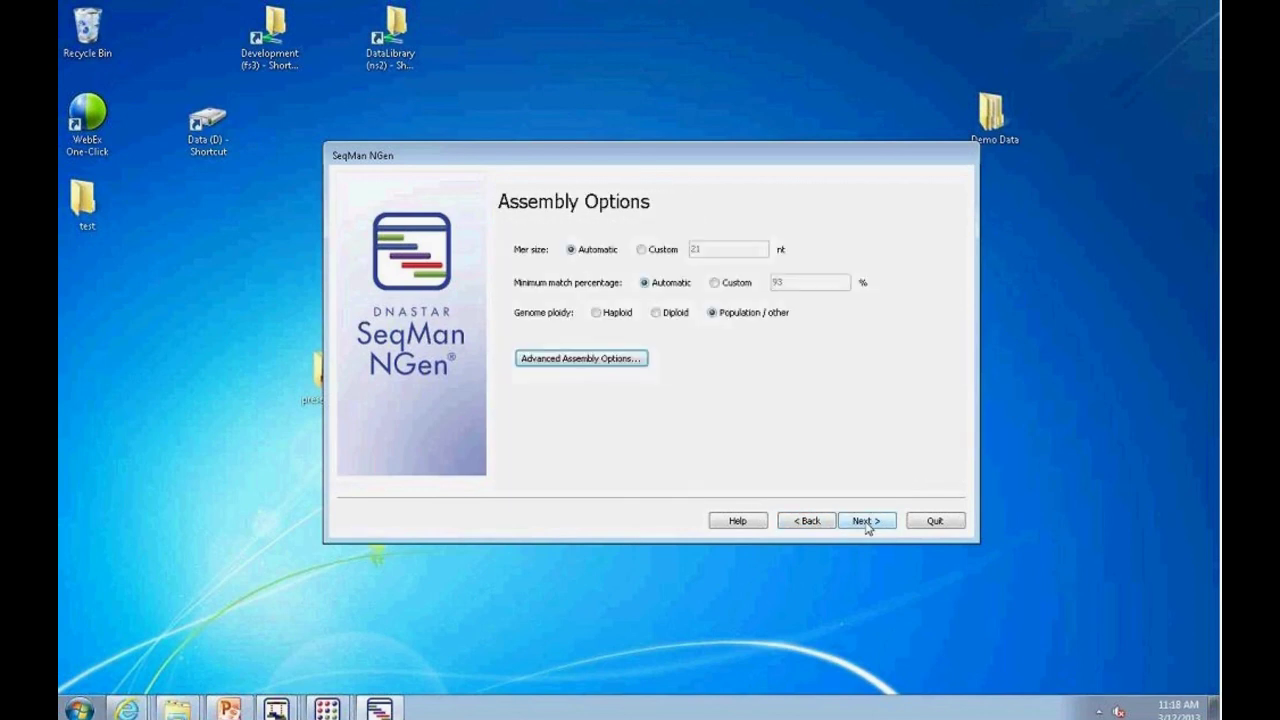
pyautogui.click(875, 525)
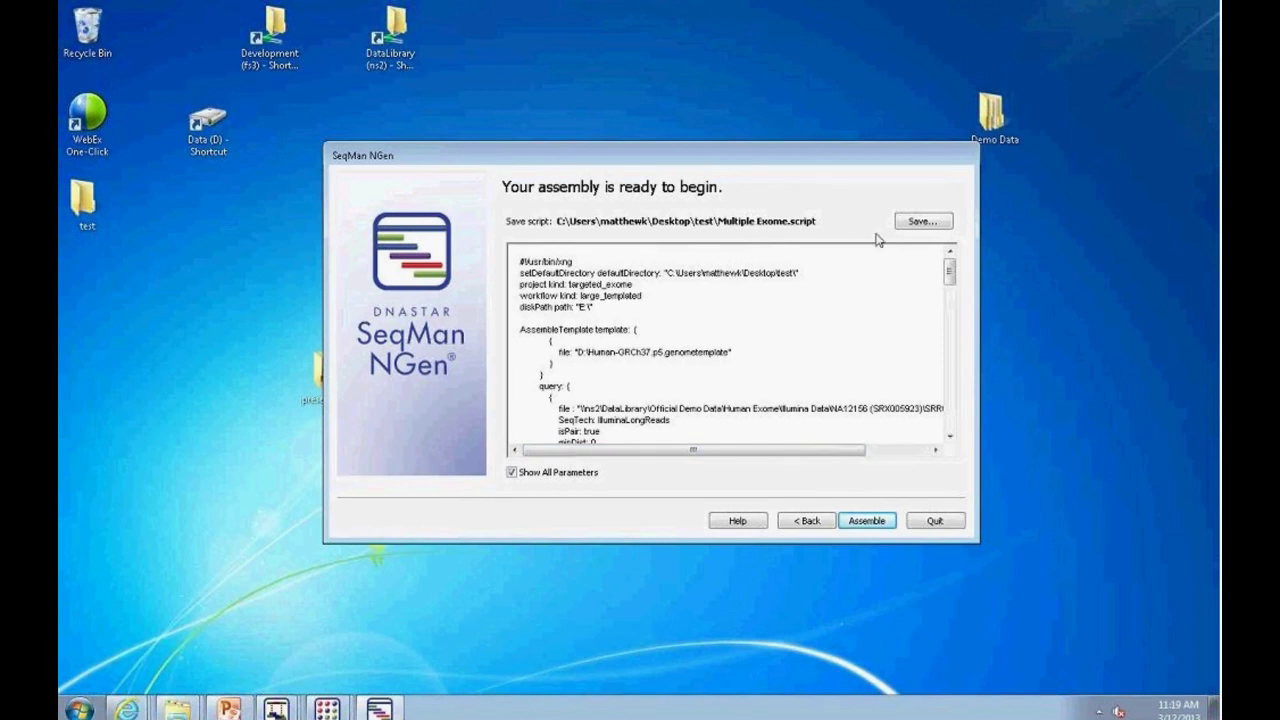
# Step: Save the generated script as Multiple Exome in the test folder, starting the assembly
pyautogui.click(920, 222)
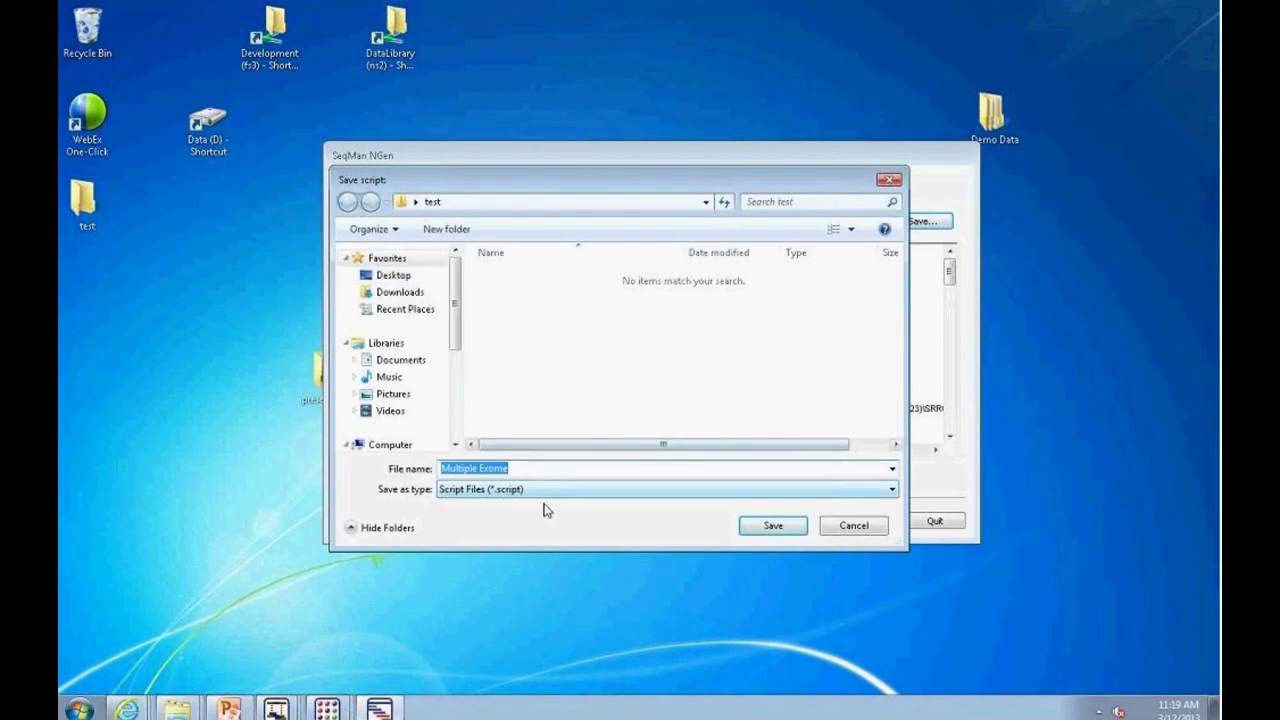
pyautogui.click(773, 526)
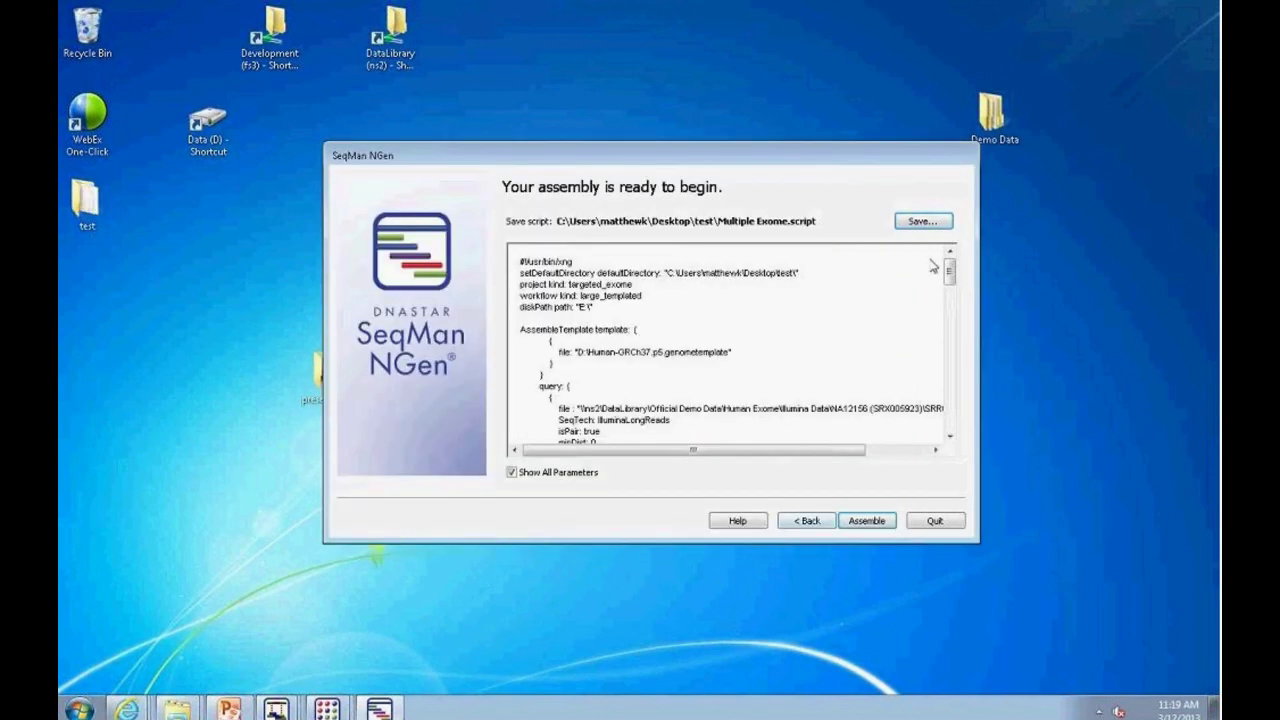
pyautogui.moveTo(950, 271); pyautogui.dragTo(940, 268)
# Step: Start the Multiple Exome assembly and move and enlarge the SeqMan NGen window to watch its log
pyautogui.click(874, 528)
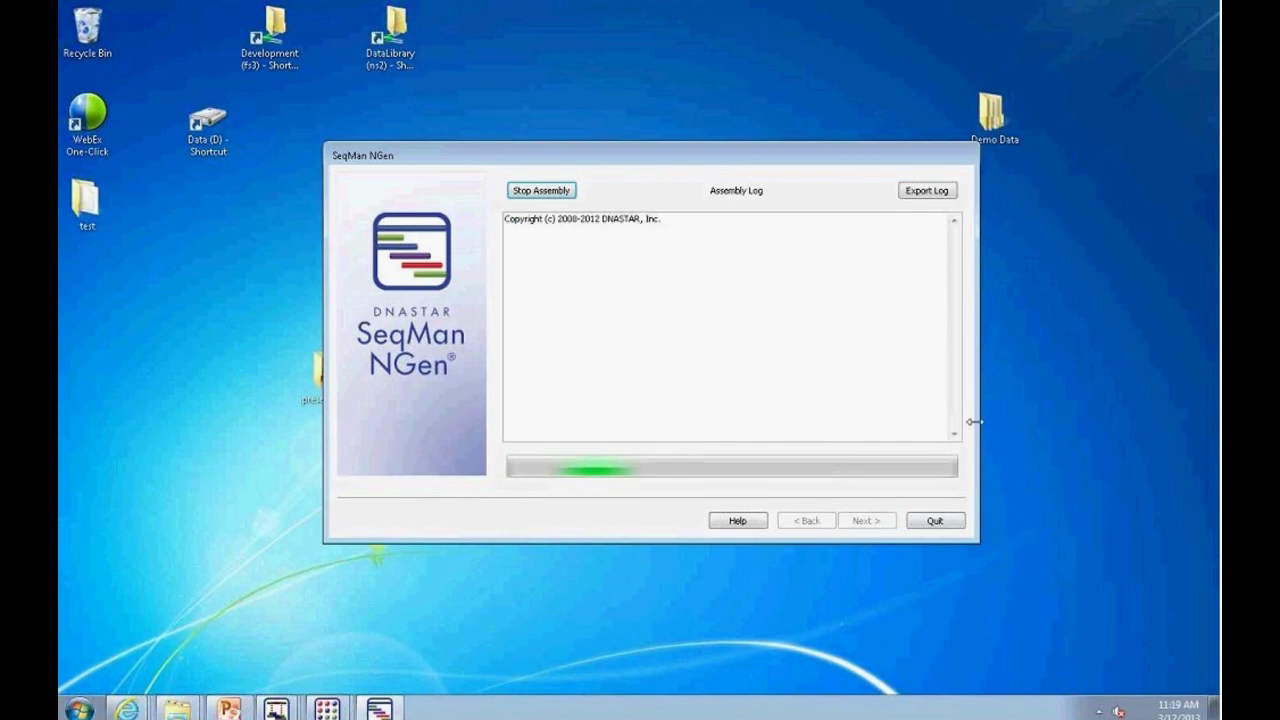
pyautogui.moveTo(726, 158); pyautogui.dragTo(548, 134)
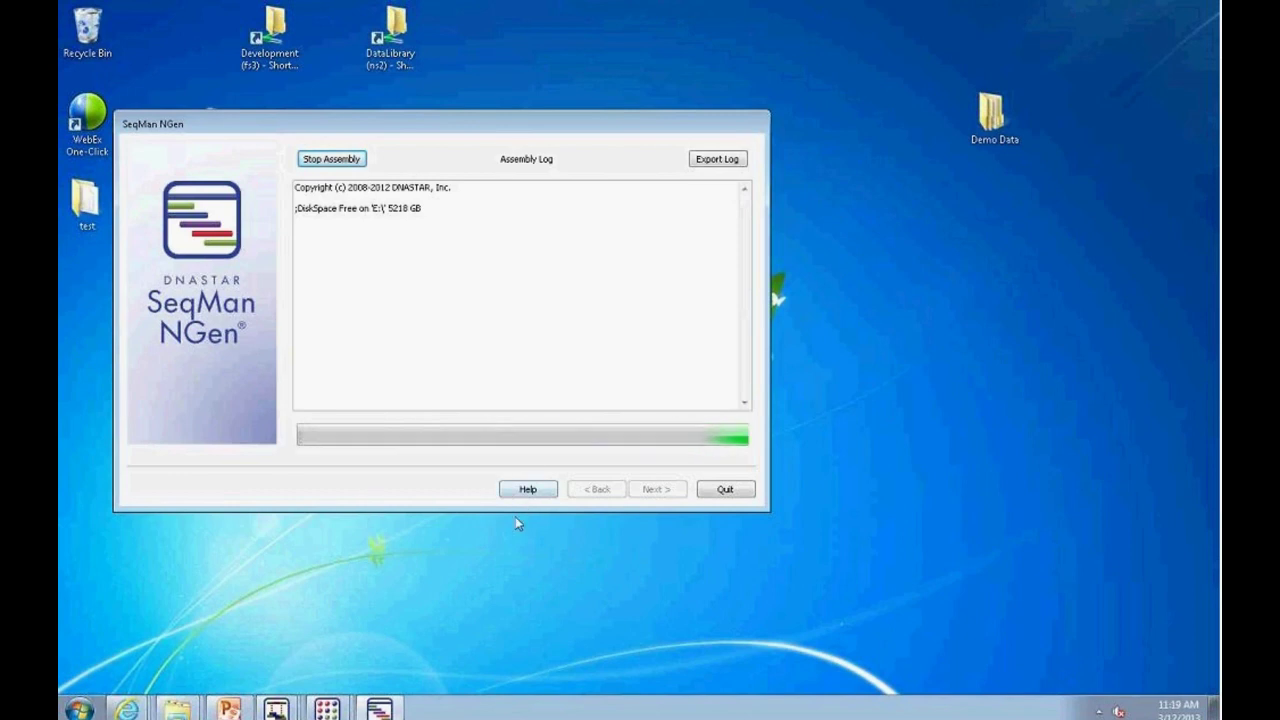
pyautogui.moveTo(508, 511); pyautogui.dragTo(508, 597)
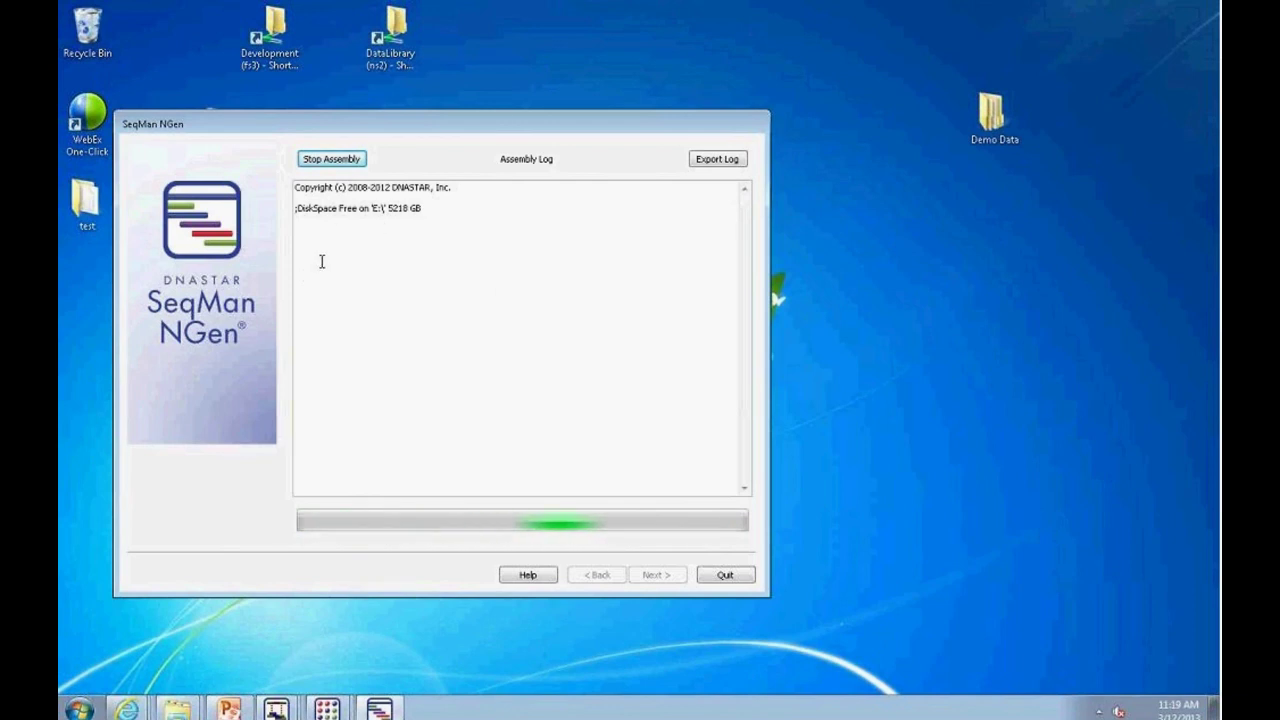
# Step: Open Windows Task Manager from the taskbar, placed in the upper right and enlarged
pyautogui.rightClick(494, 707)
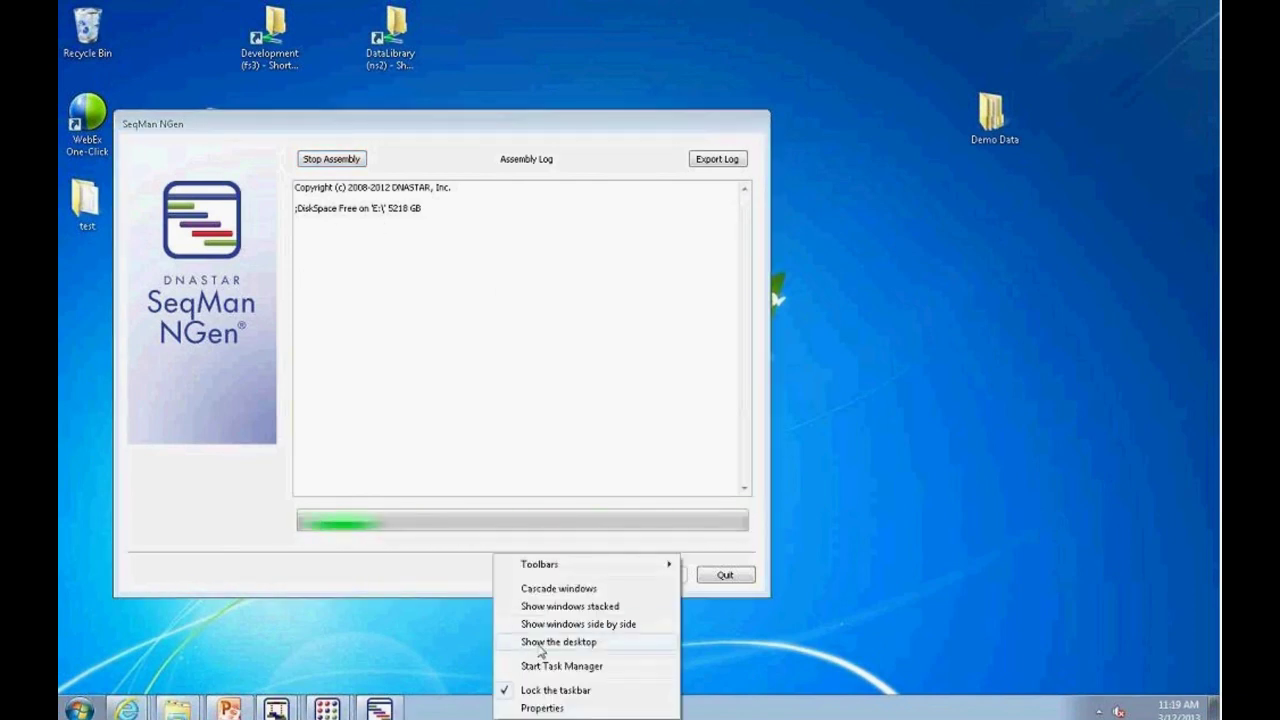
pyautogui.click(595, 666)
pyautogui.moveTo(213, 22); pyautogui.dragTo(860, 53)
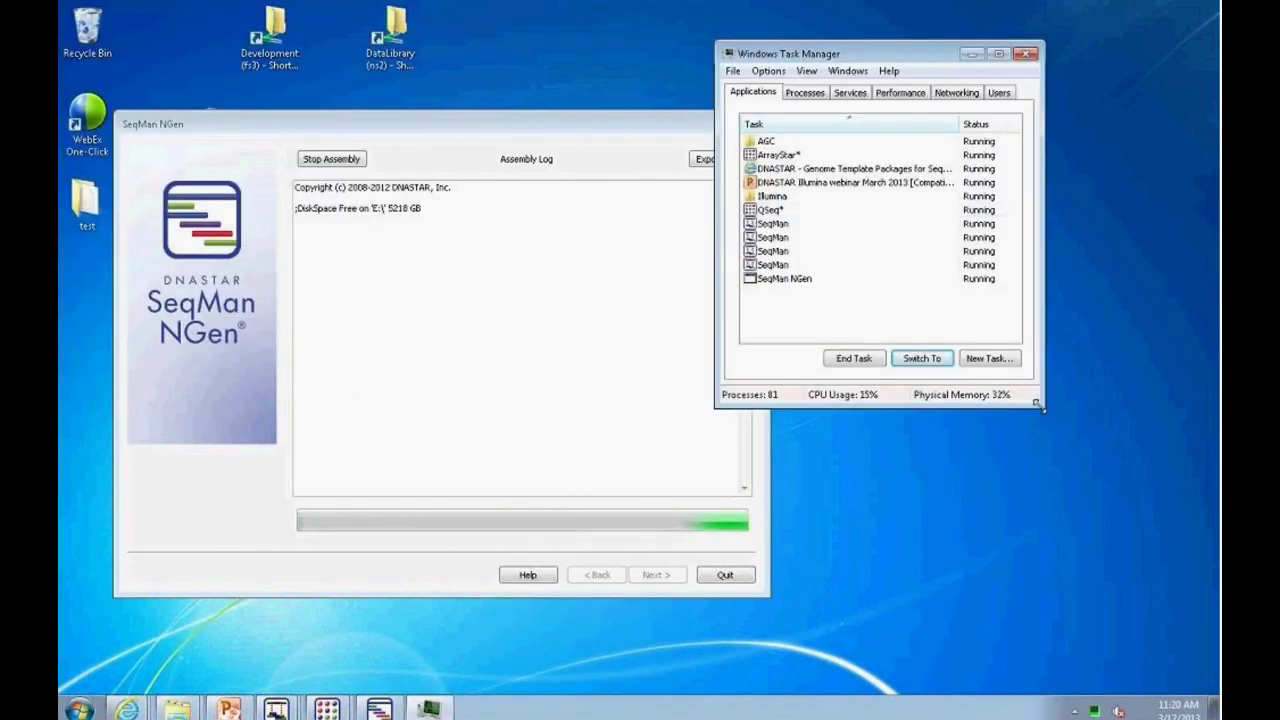
pyautogui.moveTo(1043, 406); pyautogui.dragTo(1181, 627)
# Step: List all processes with a widened Memory column, sorted by CPU usage descending, then return to SeqMan NGen
pyautogui.click(805, 92)
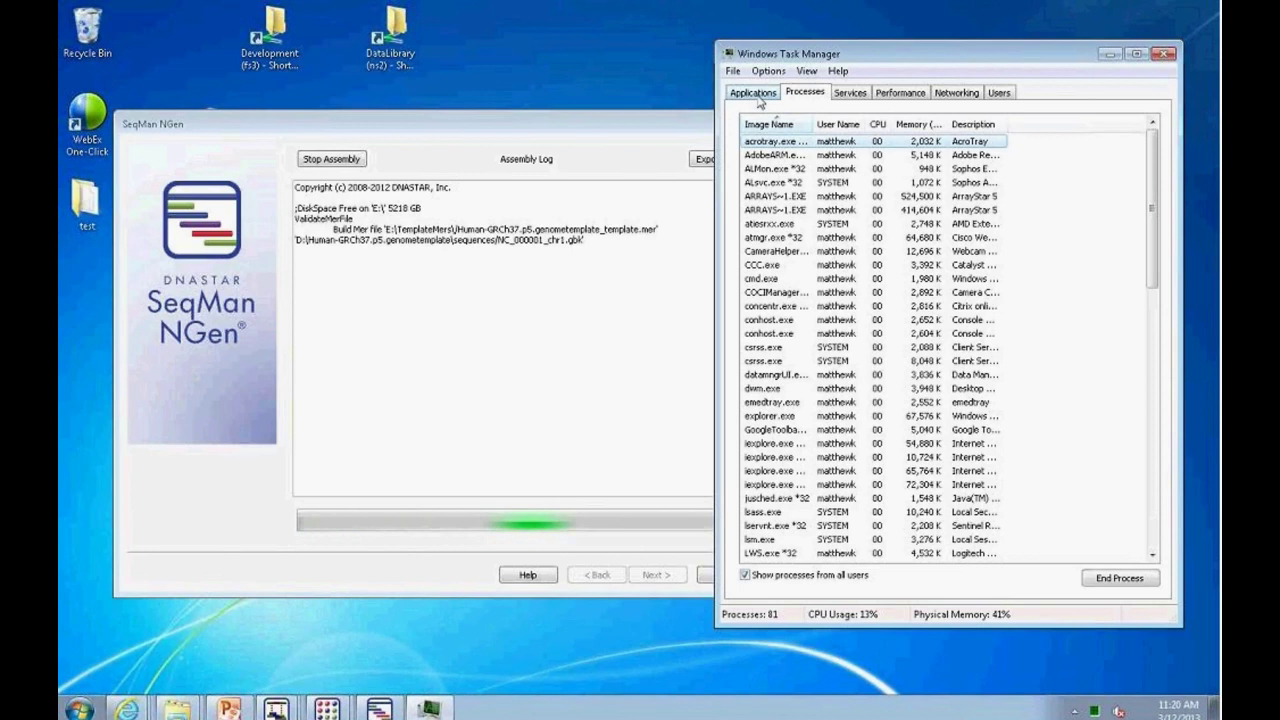
pyautogui.moveTo(945, 122); pyautogui.dragTo(1110, 122)
pyautogui.click(878, 124)
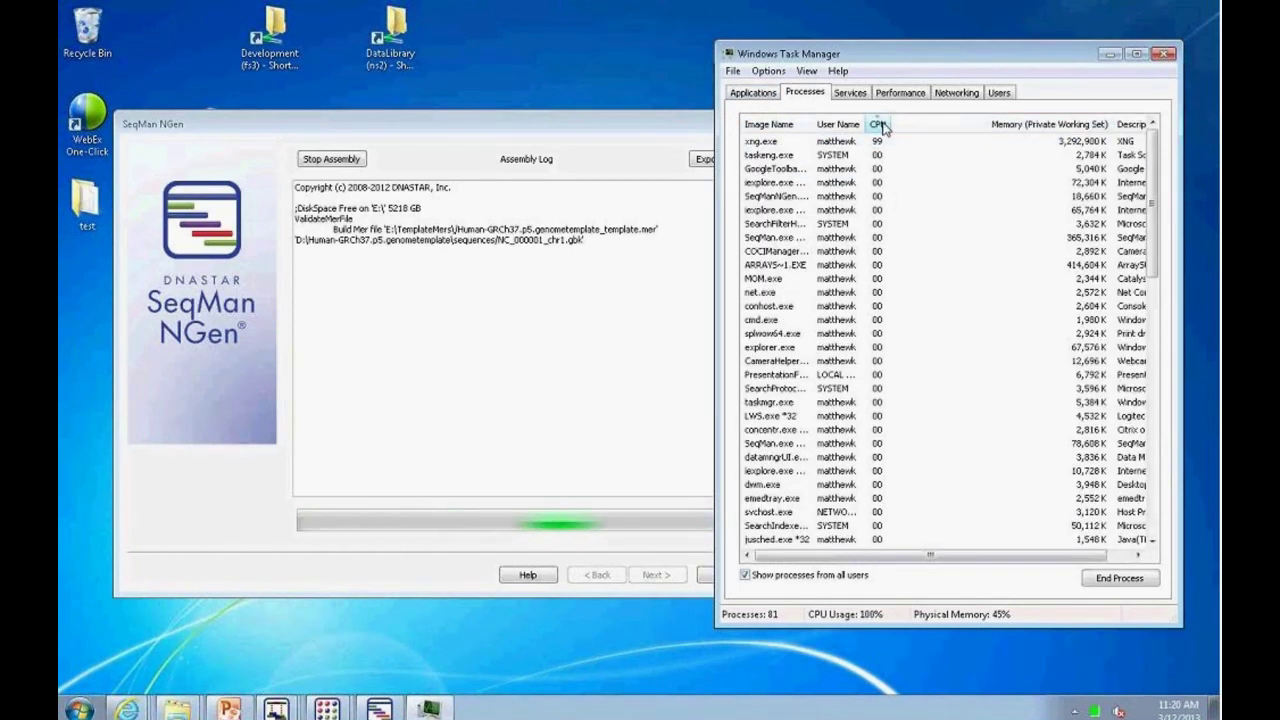
pyautogui.click(890, 141)
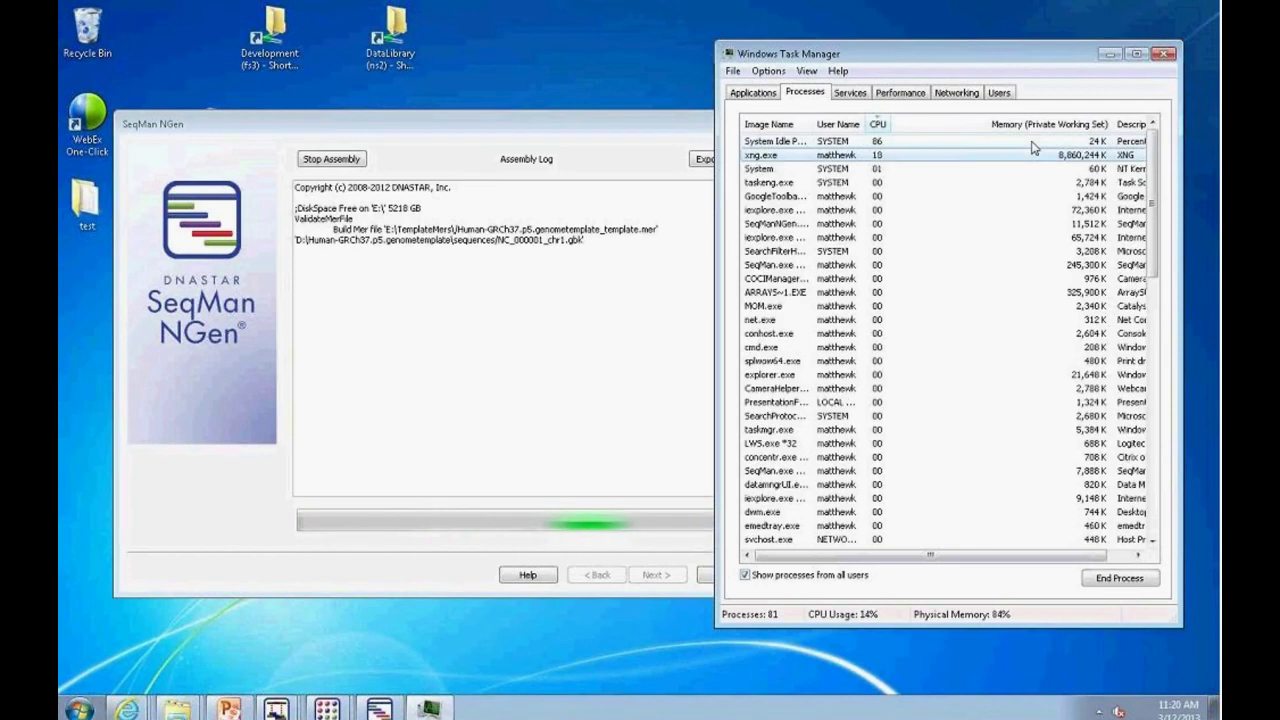
pyautogui.click(727, 199)
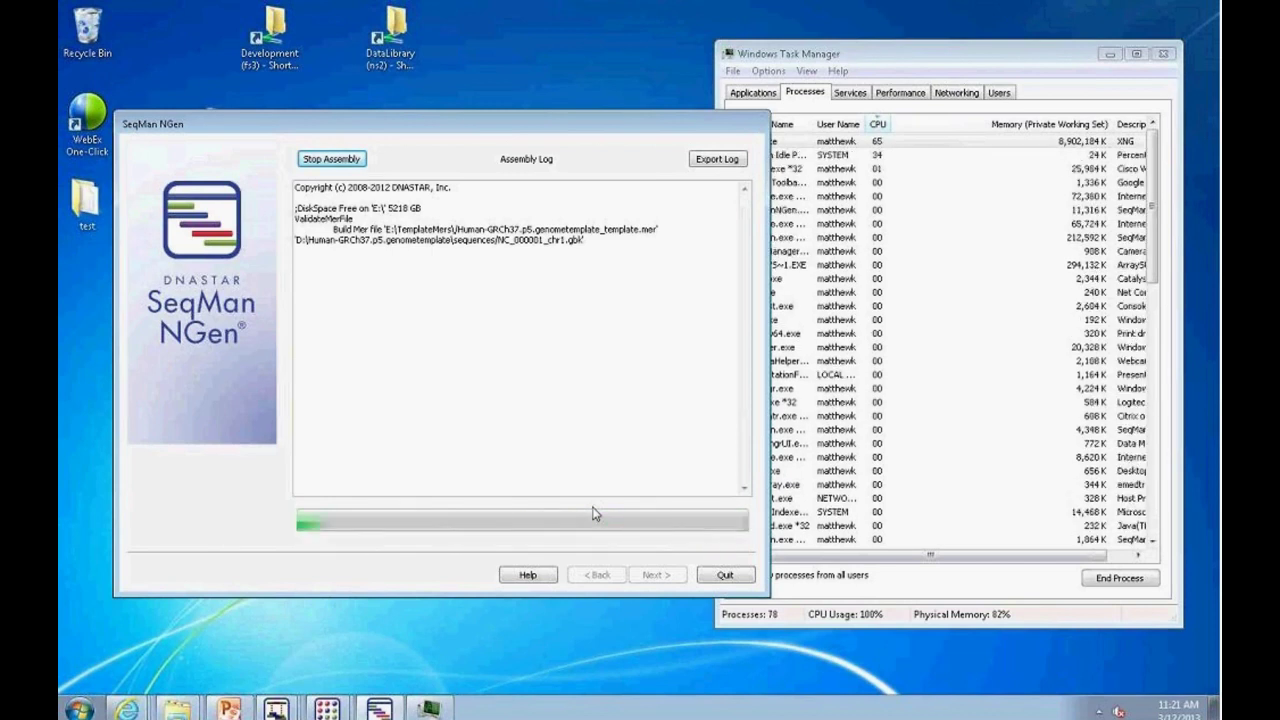
# Step: Quit SeqMan NGen mid-assembly, attempt to end the xng.exe process, dismiss the error, and close Task Manager
pyautogui.click(722, 575)
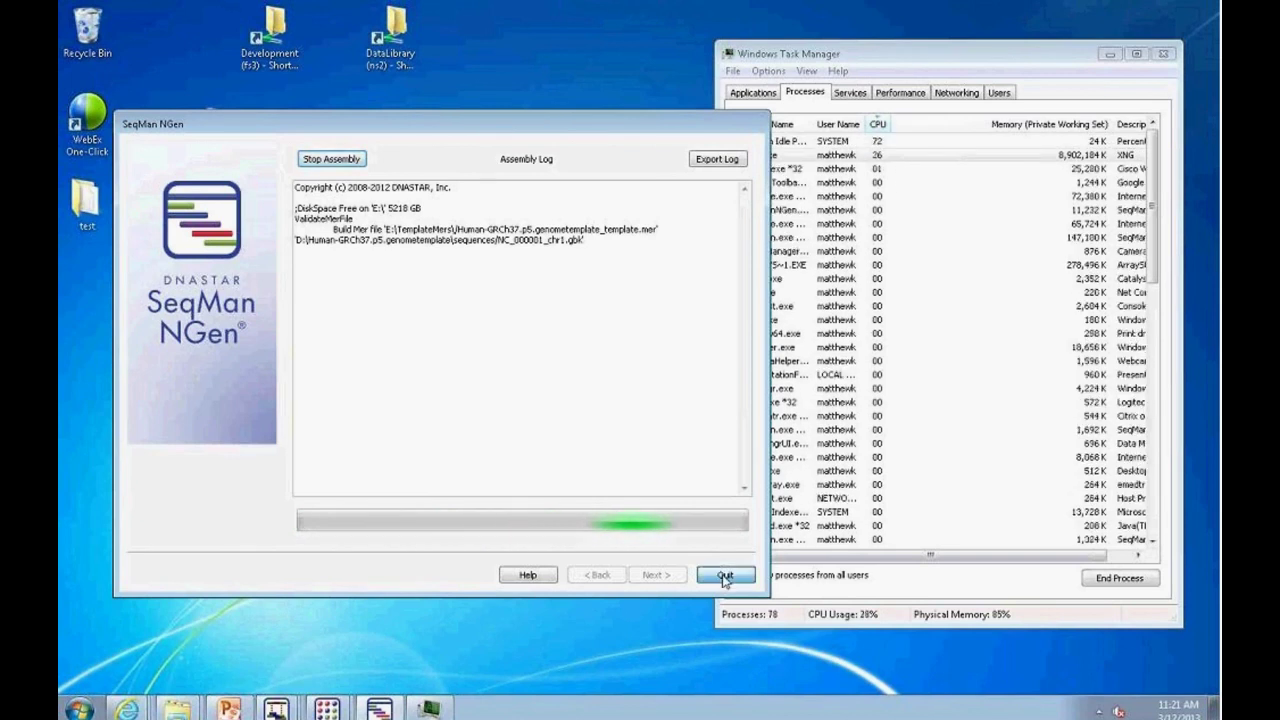
pyautogui.click(529, 229)
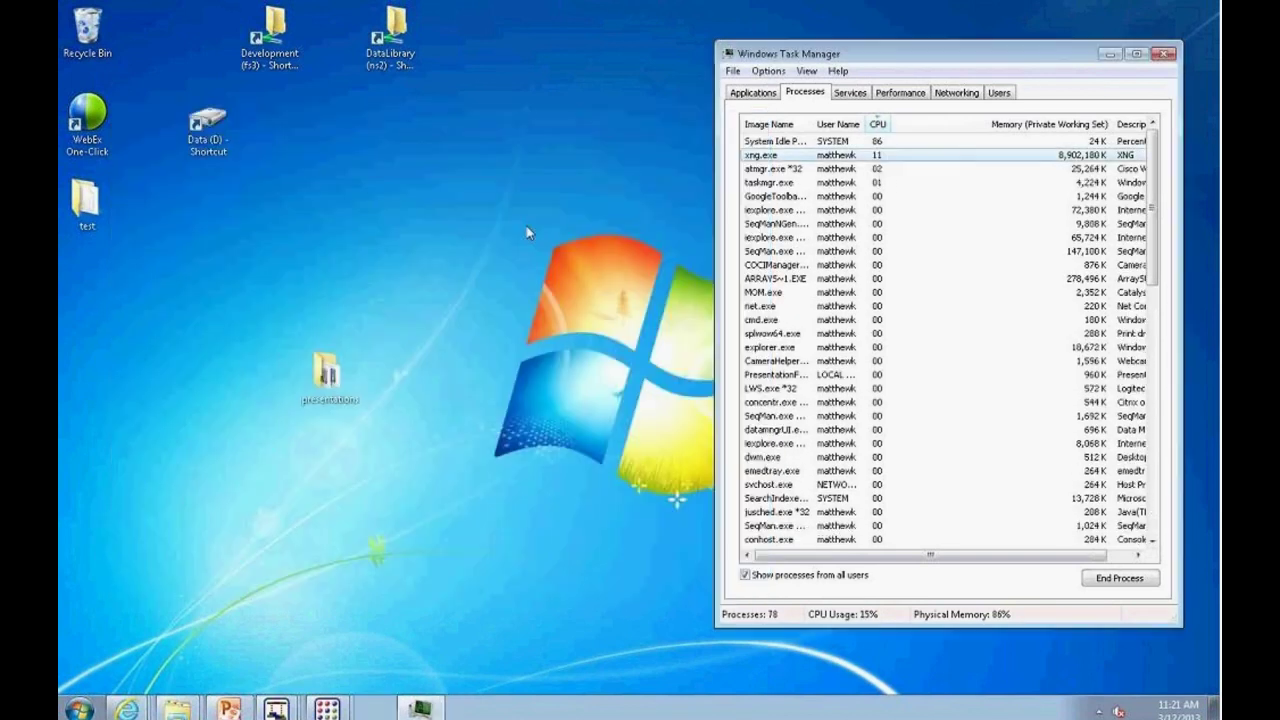
pyautogui.rightClick(873, 158)
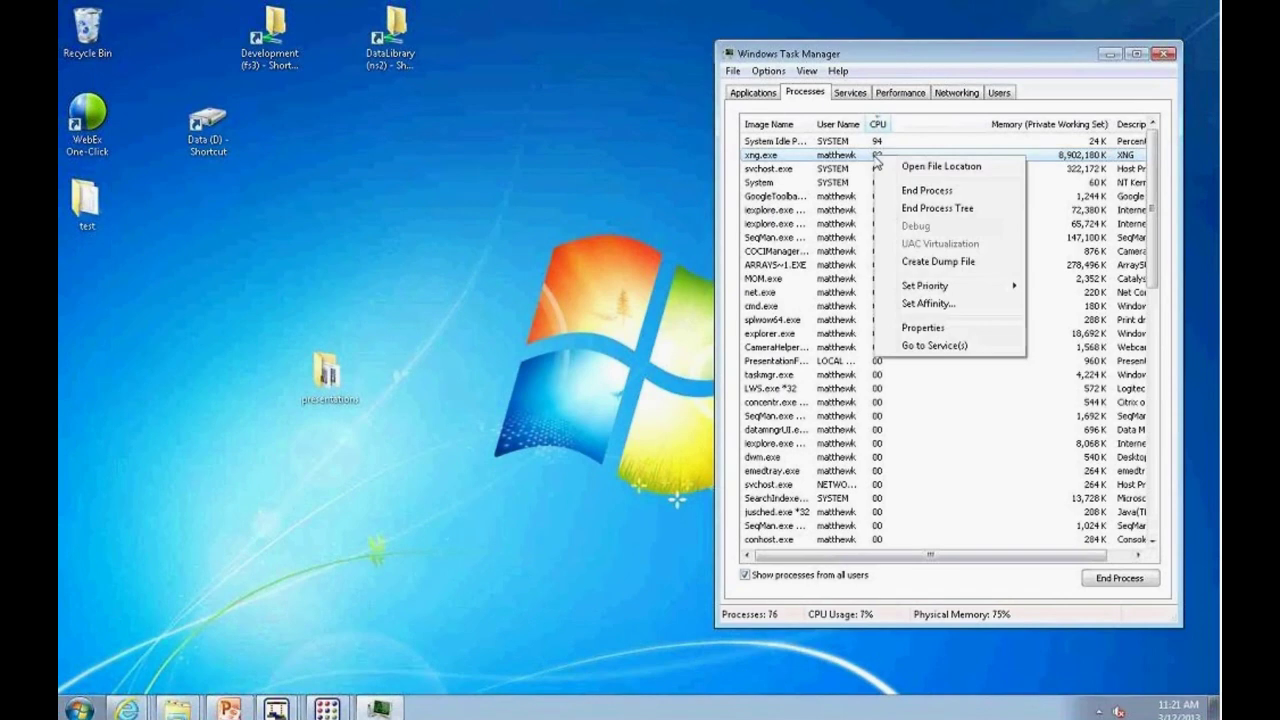
pyautogui.click(911, 191)
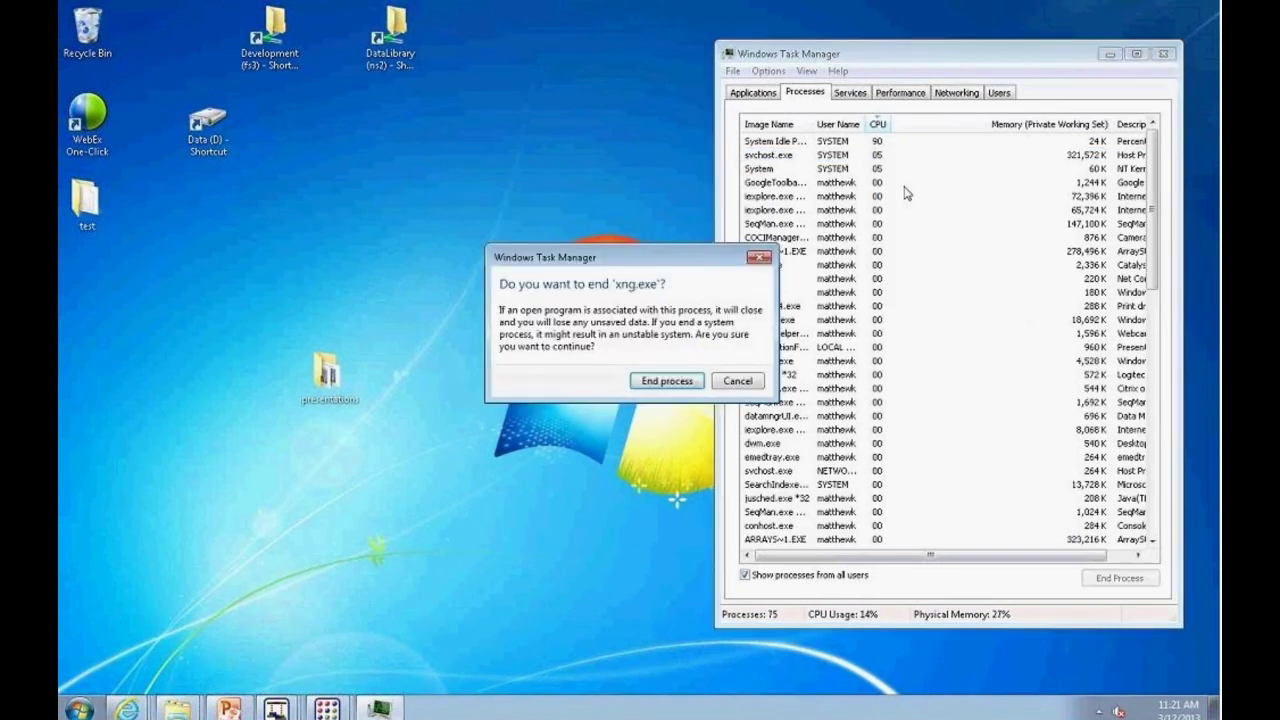
pyautogui.click(655, 380)
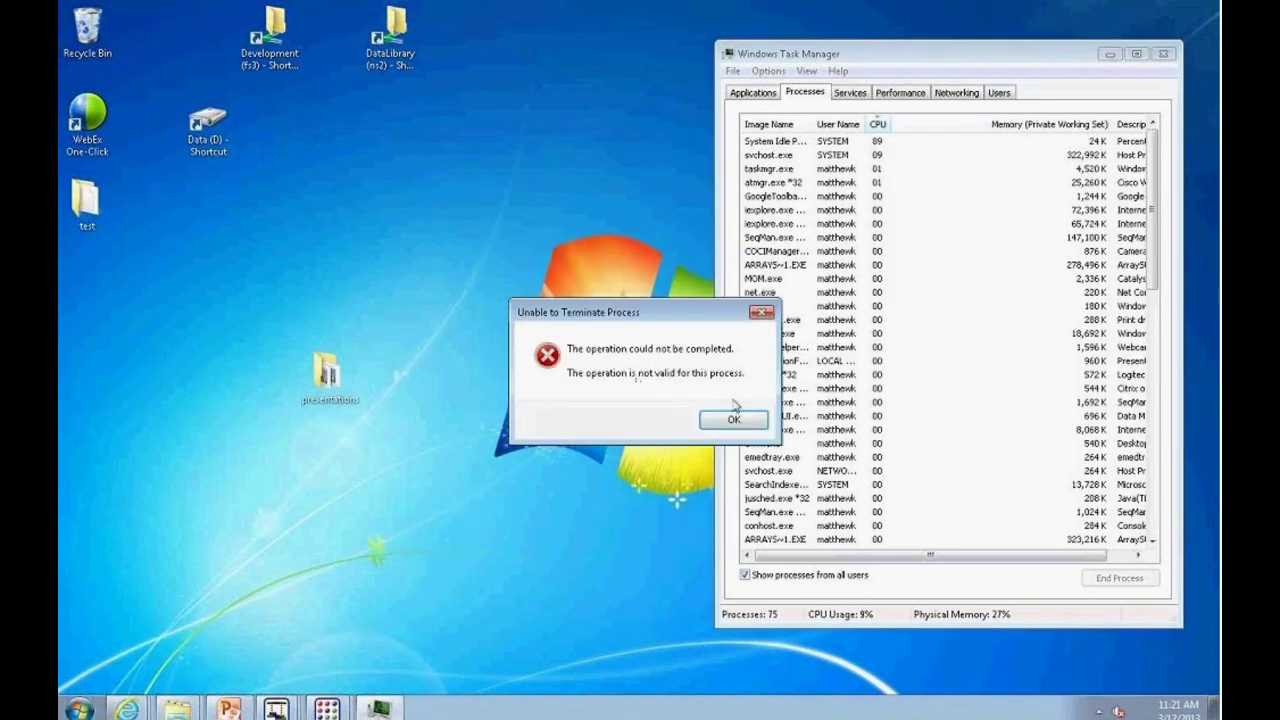
pyautogui.click(733, 418)
pyautogui.click(1166, 54)
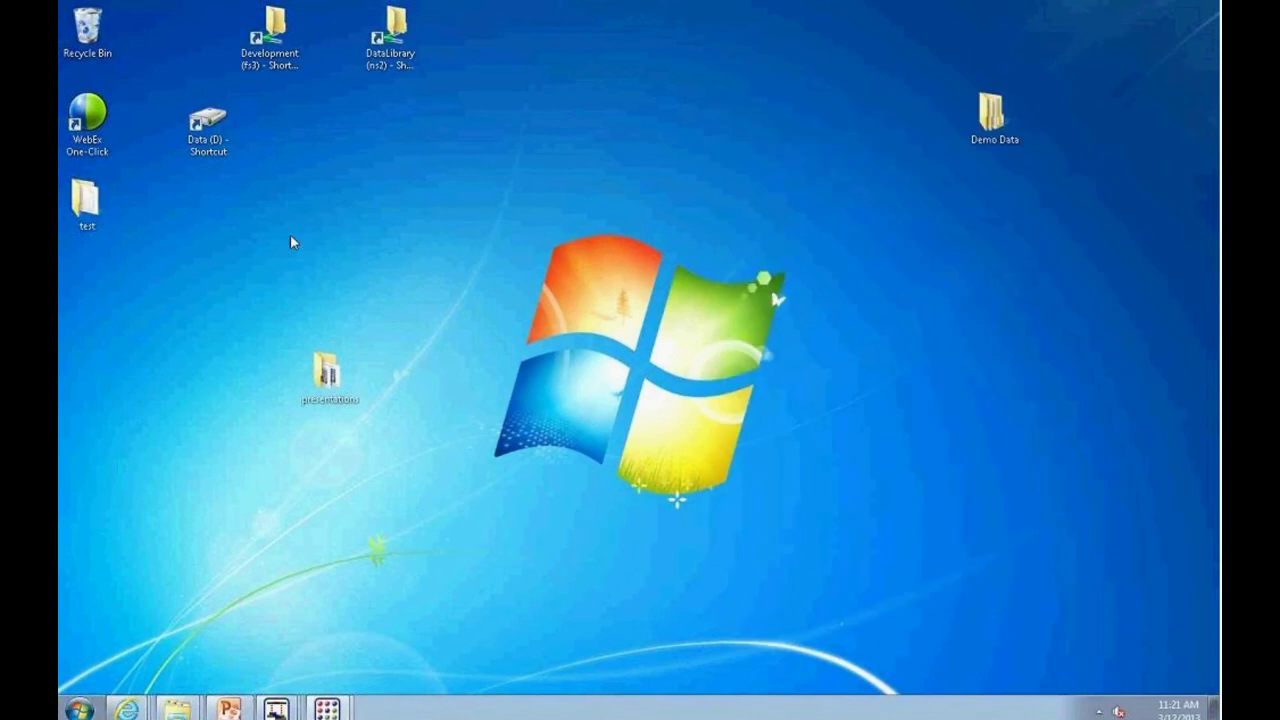
# Step: Browse Demo Data > Exome > Illumina > Human Exome Comparison_Lite.assembly in a raised, enlarged Explorer window
pyautogui.doubleClick(990, 115)
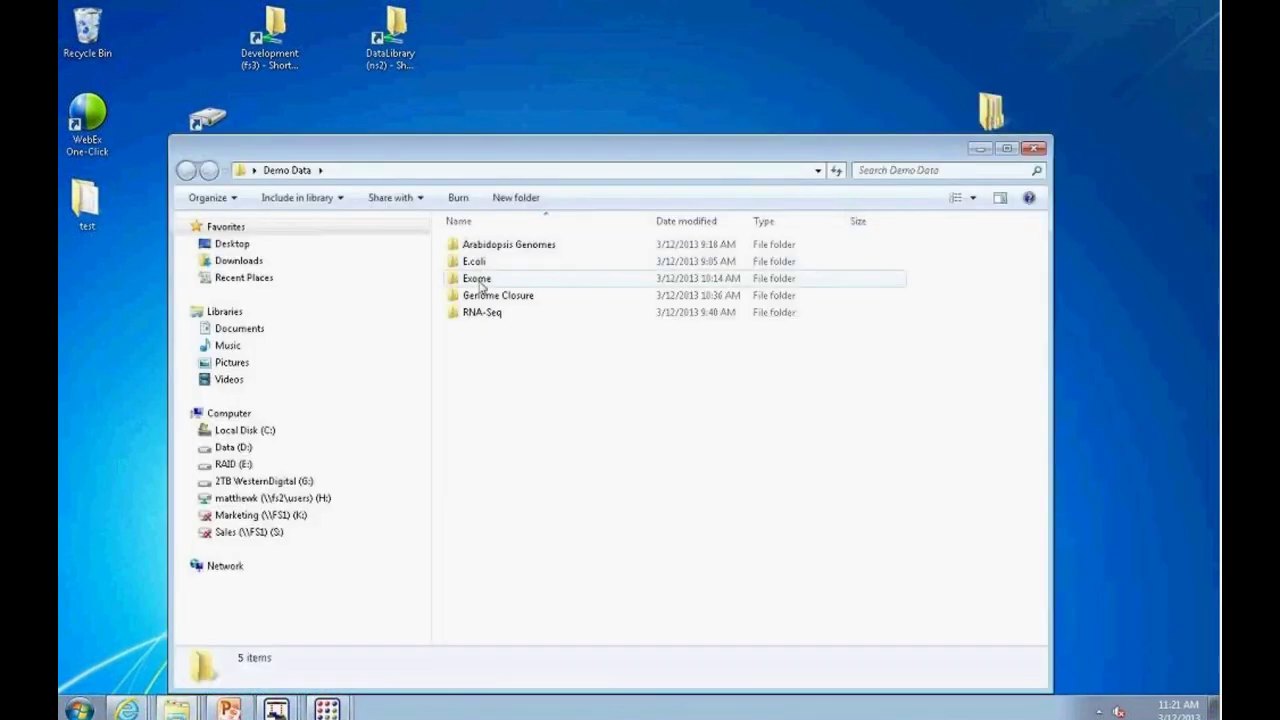
pyautogui.doubleClick(477, 278)
pyautogui.doubleClick(490, 264)
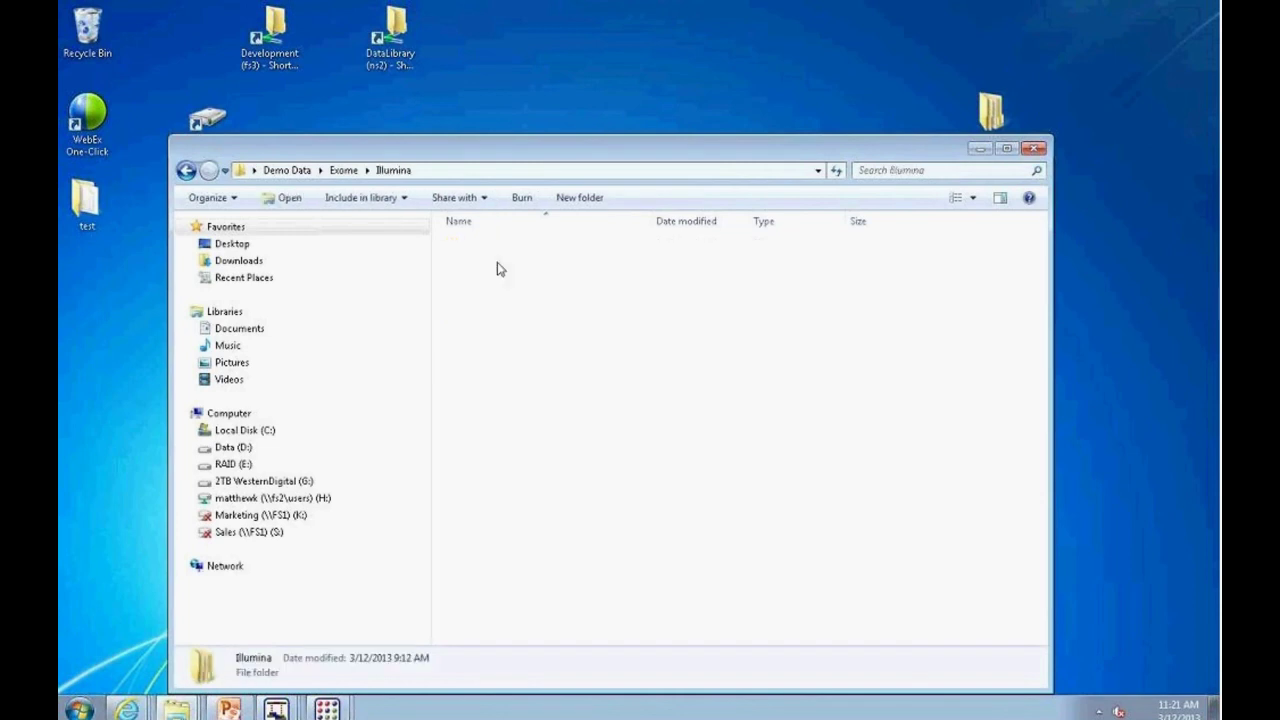
pyautogui.moveTo(520, 148); pyautogui.dragTo(524, 58)
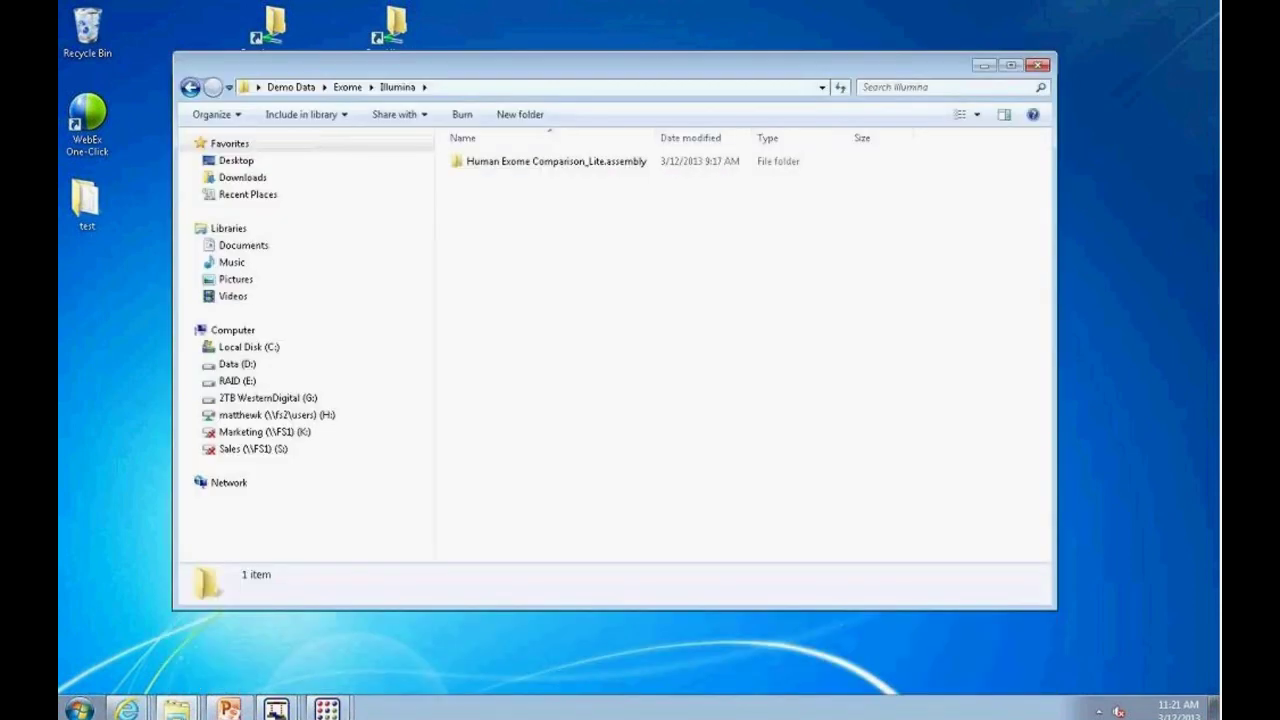
pyautogui.moveTo(1055, 610); pyautogui.dragTo(1170, 665)
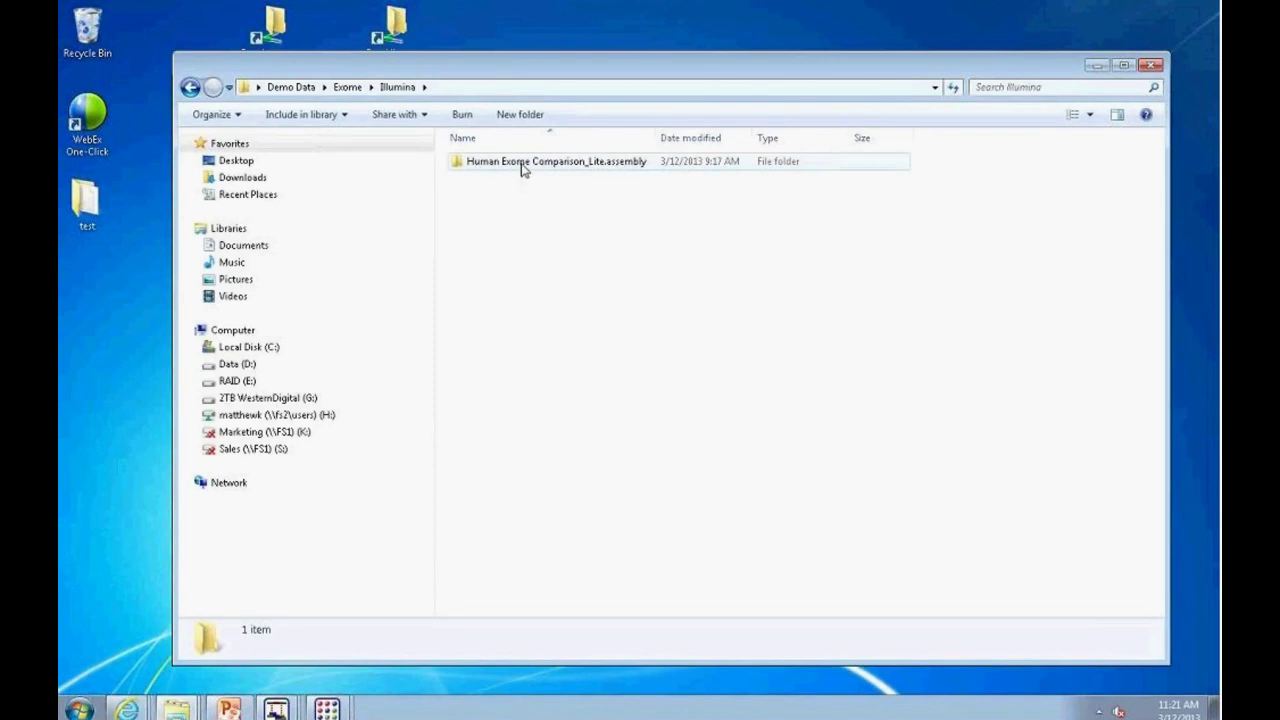
pyautogui.doubleClick(524, 171)
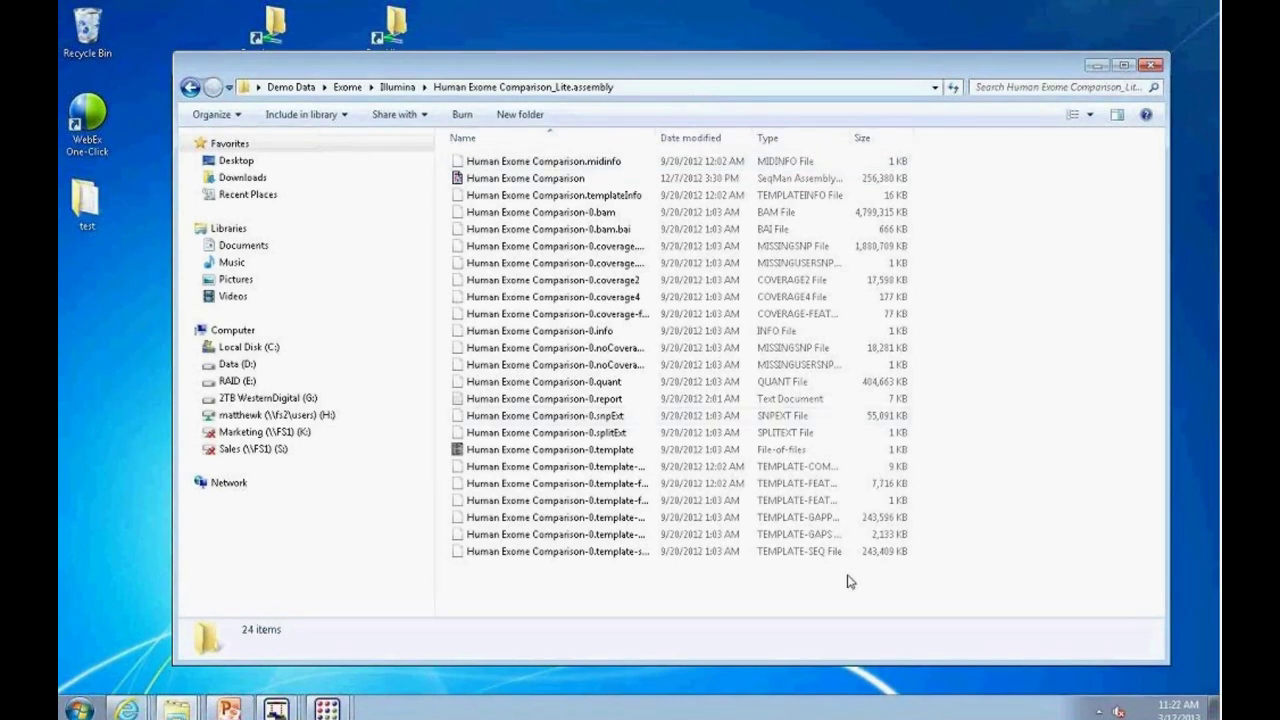
# Step: Inspect the 4.57 GB .bam, its .bai index, and the template gapped sequence and features files, then minimize Explorer
pyautogui.click(778, 219)
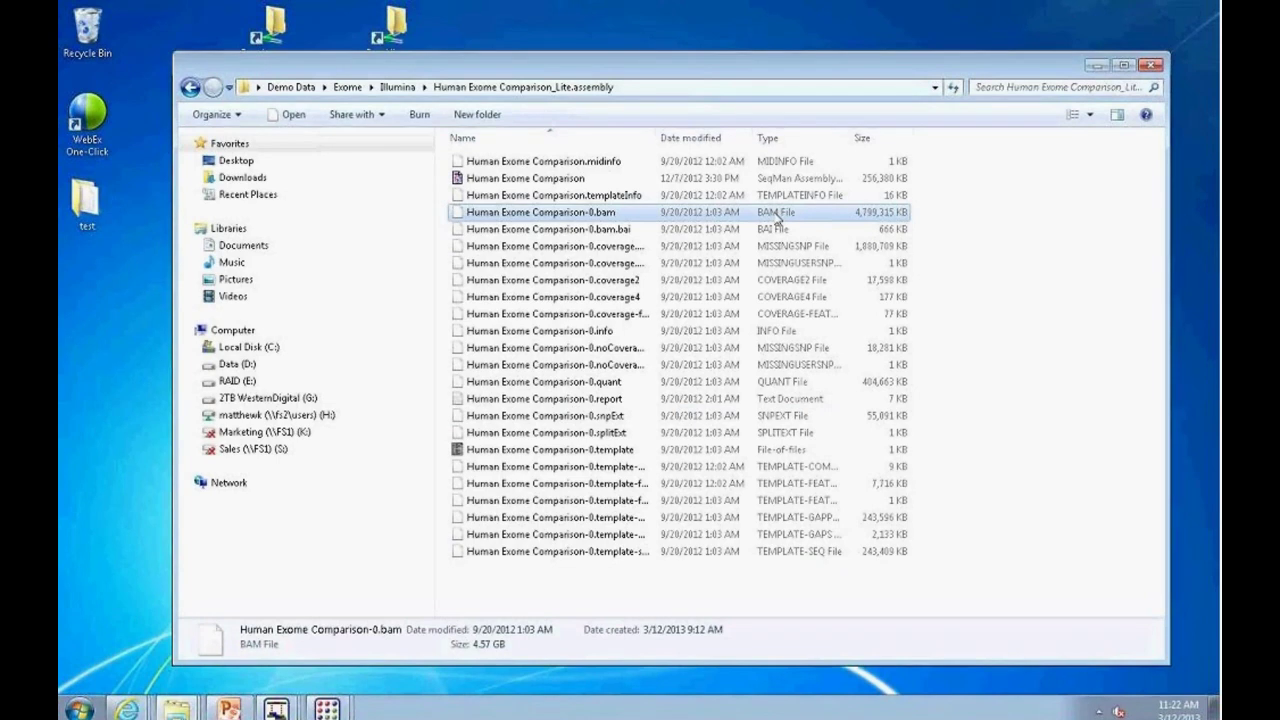
pyautogui.click(771, 232)
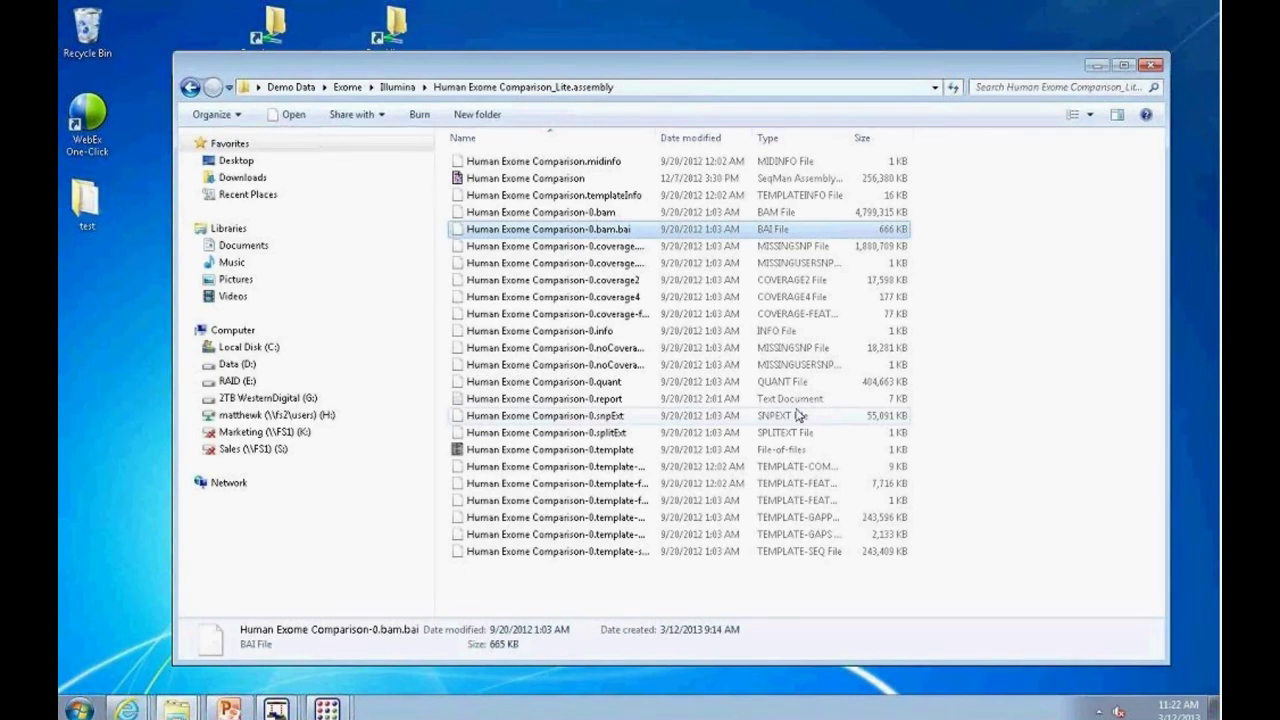
pyautogui.click(787, 214)
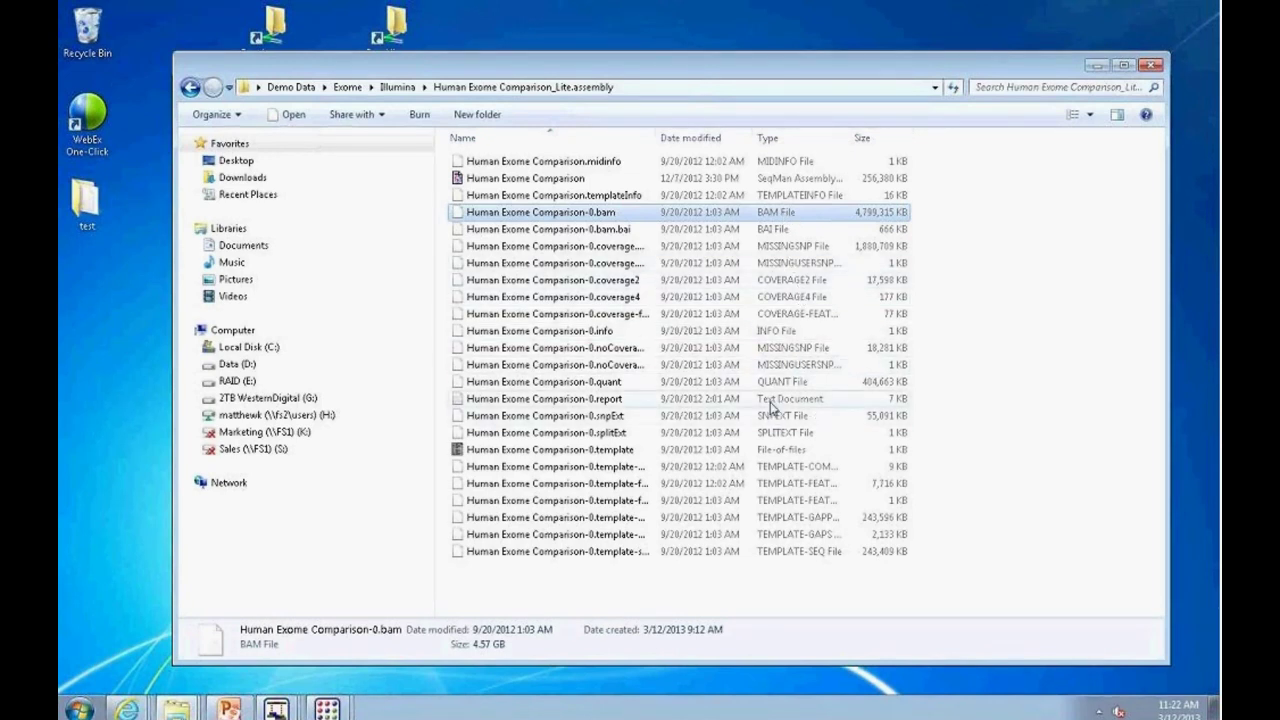
pyautogui.click(810, 519)
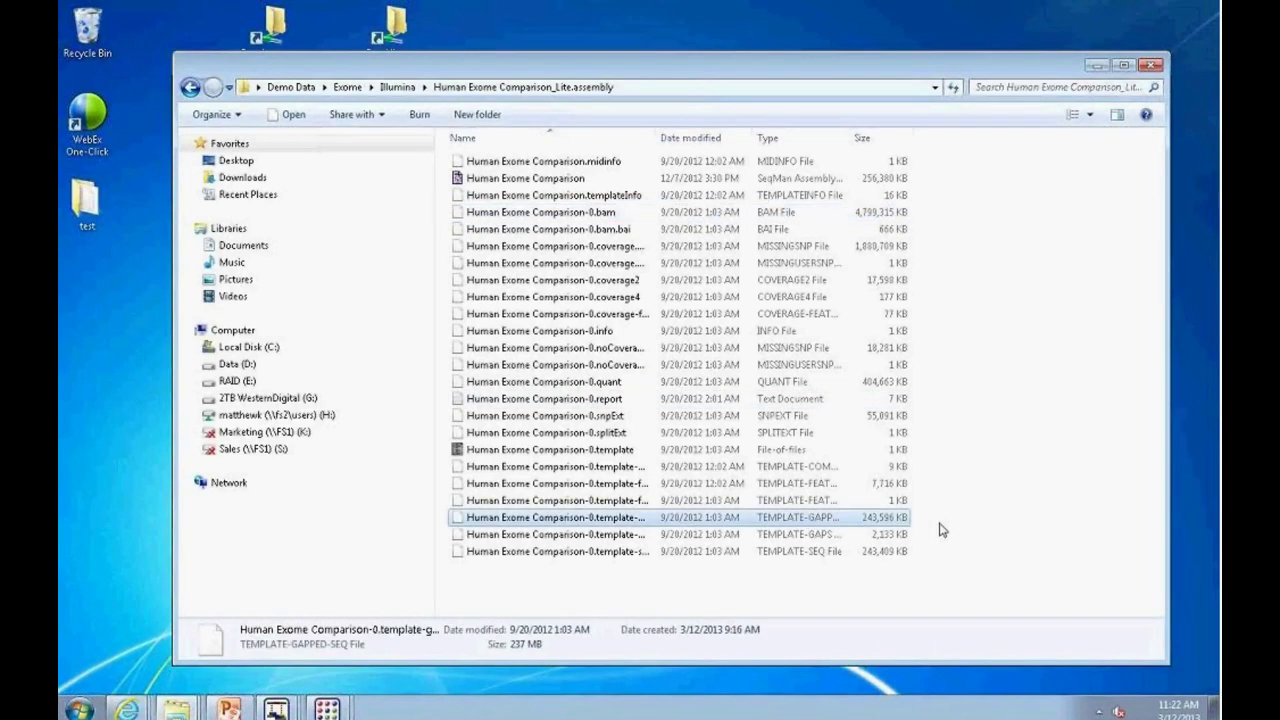
pyautogui.click(784, 501)
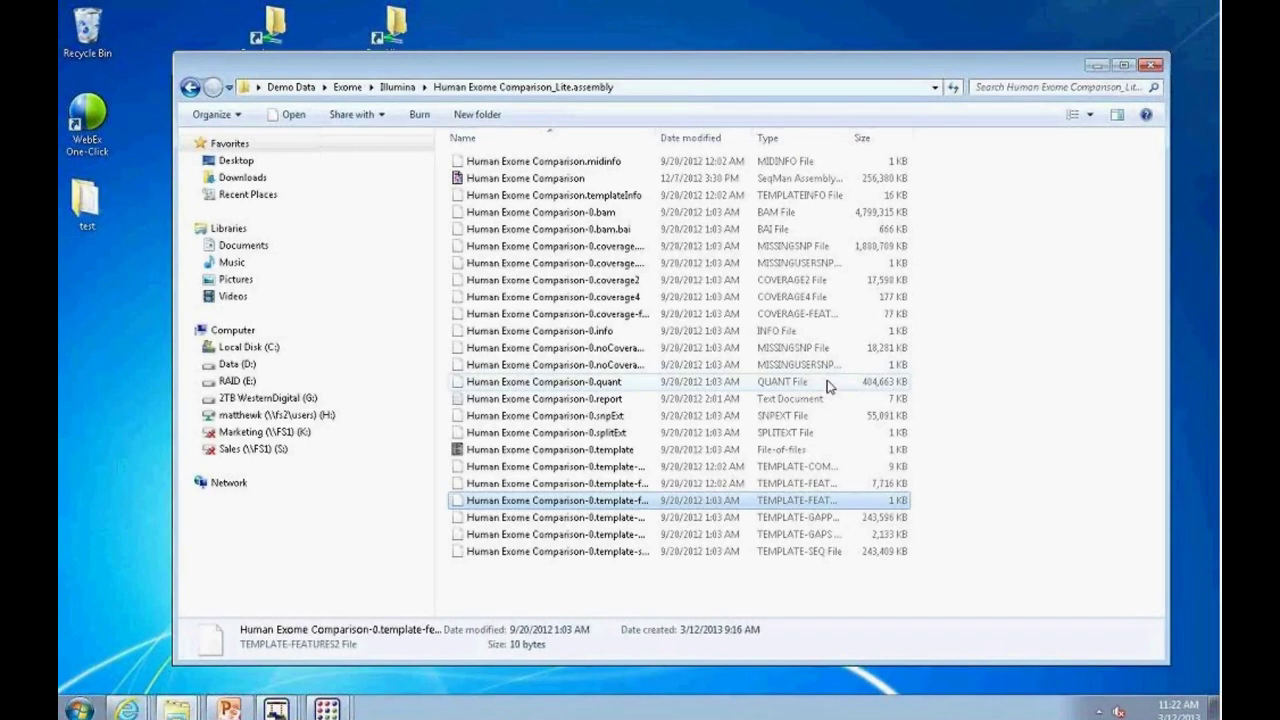
pyautogui.click(773, 214)
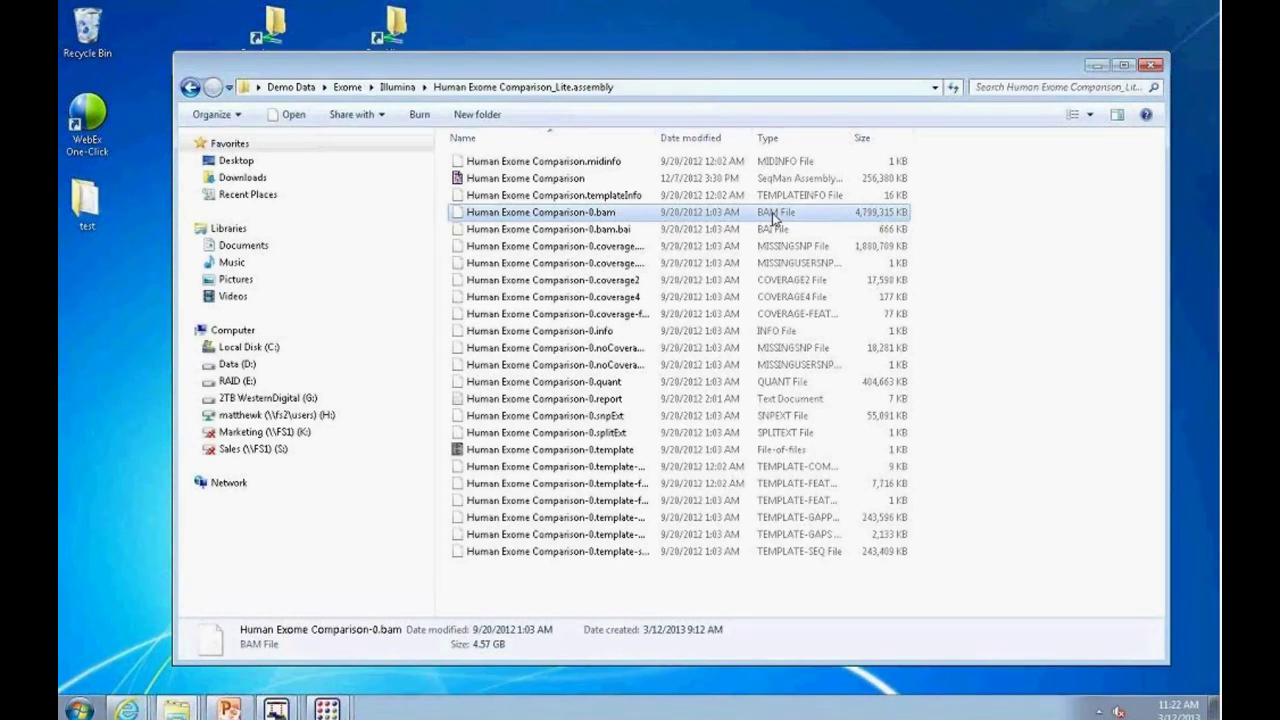
pyautogui.click(1097, 65)
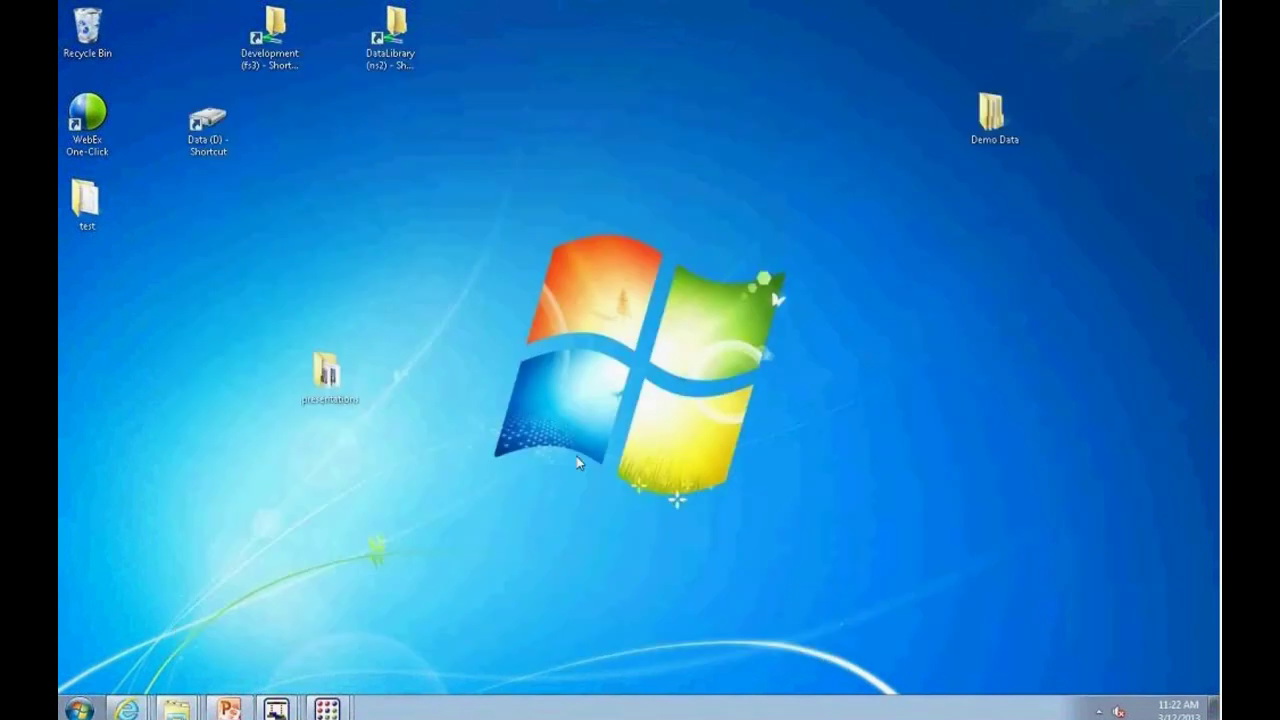
# Step: Put away the E. coli assembly and bring back the Human Exome Comparison_Lite.assembly project from the taskbar
pyautogui.click(285, 708)
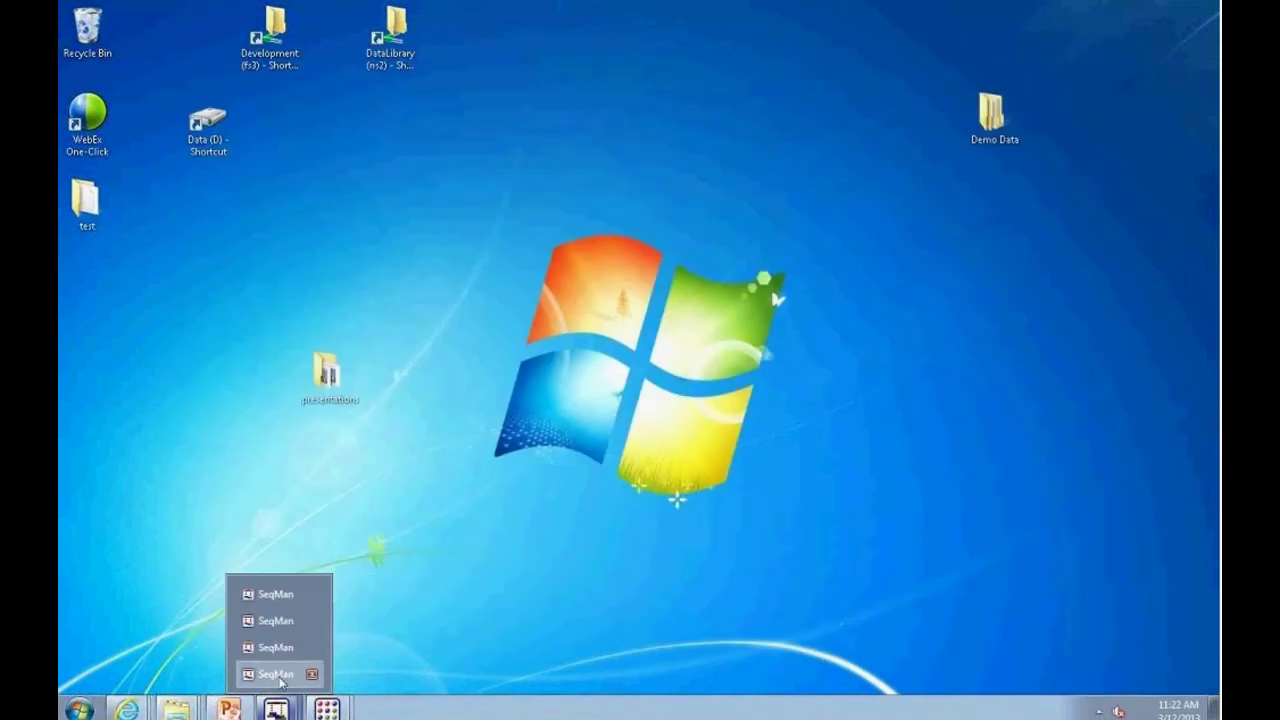
pyautogui.click(278, 677)
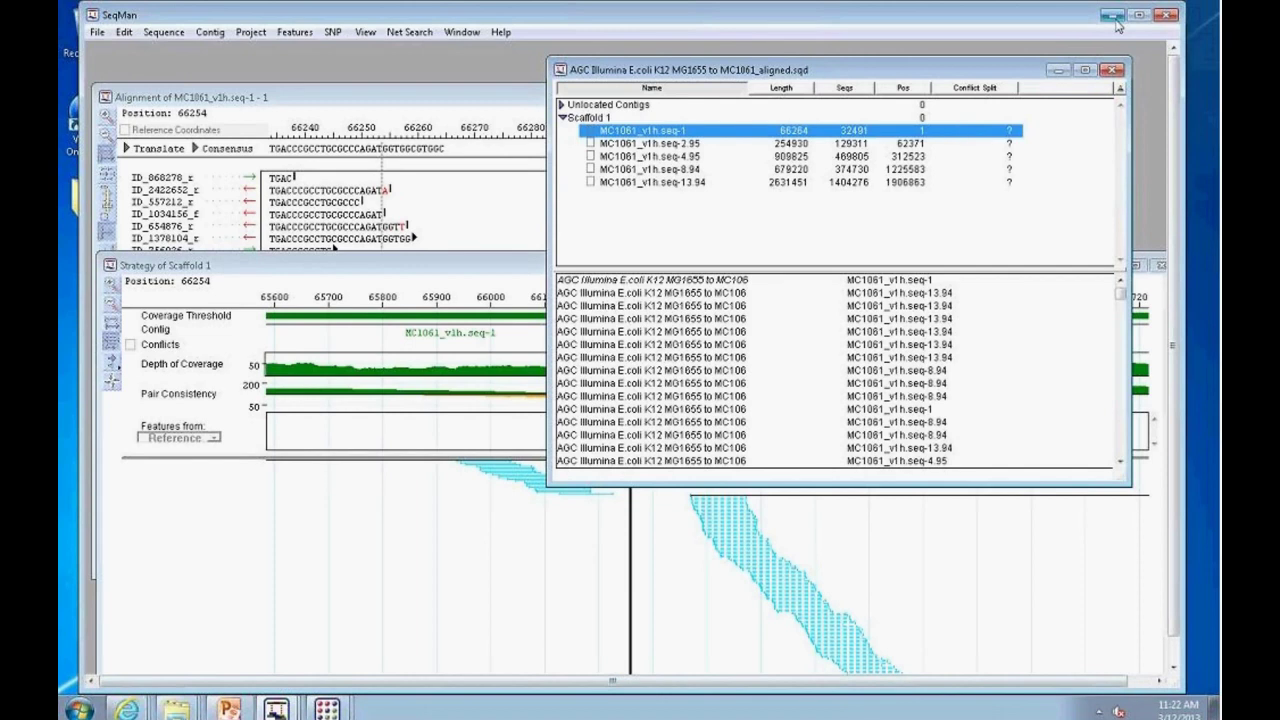
pyautogui.click(1112, 15)
pyautogui.click(285, 709)
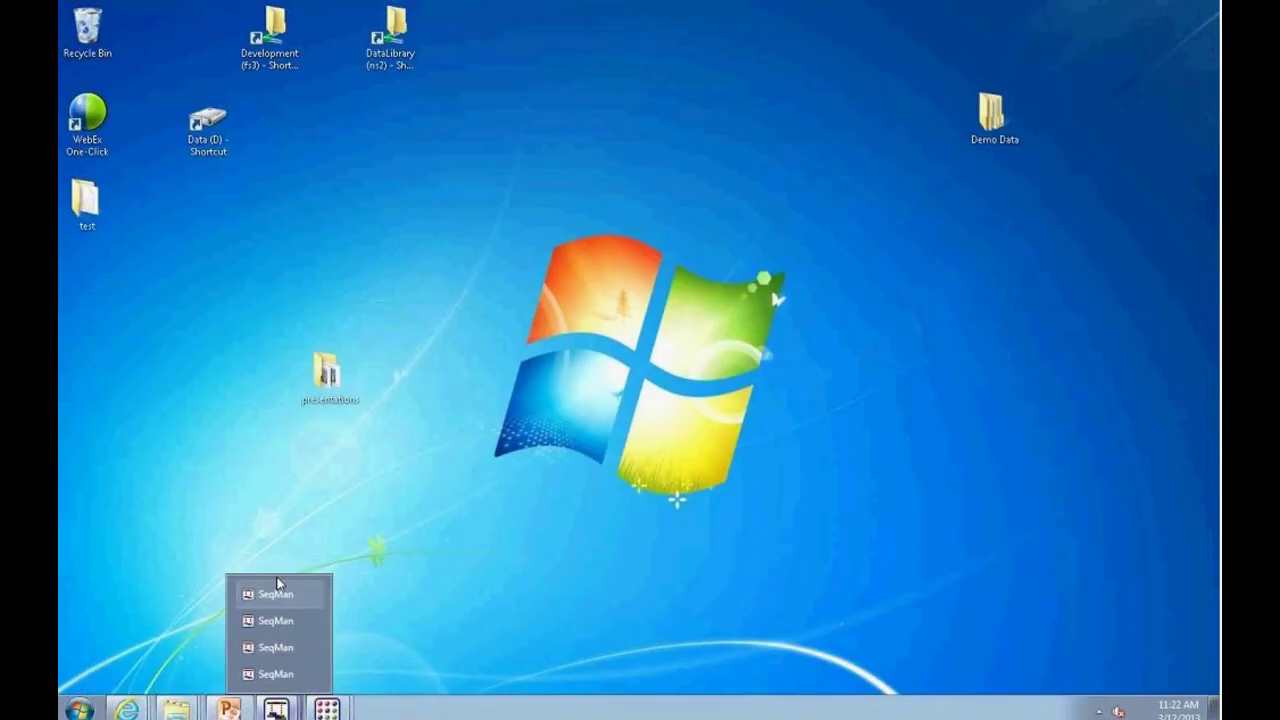
pyautogui.click(275, 594)
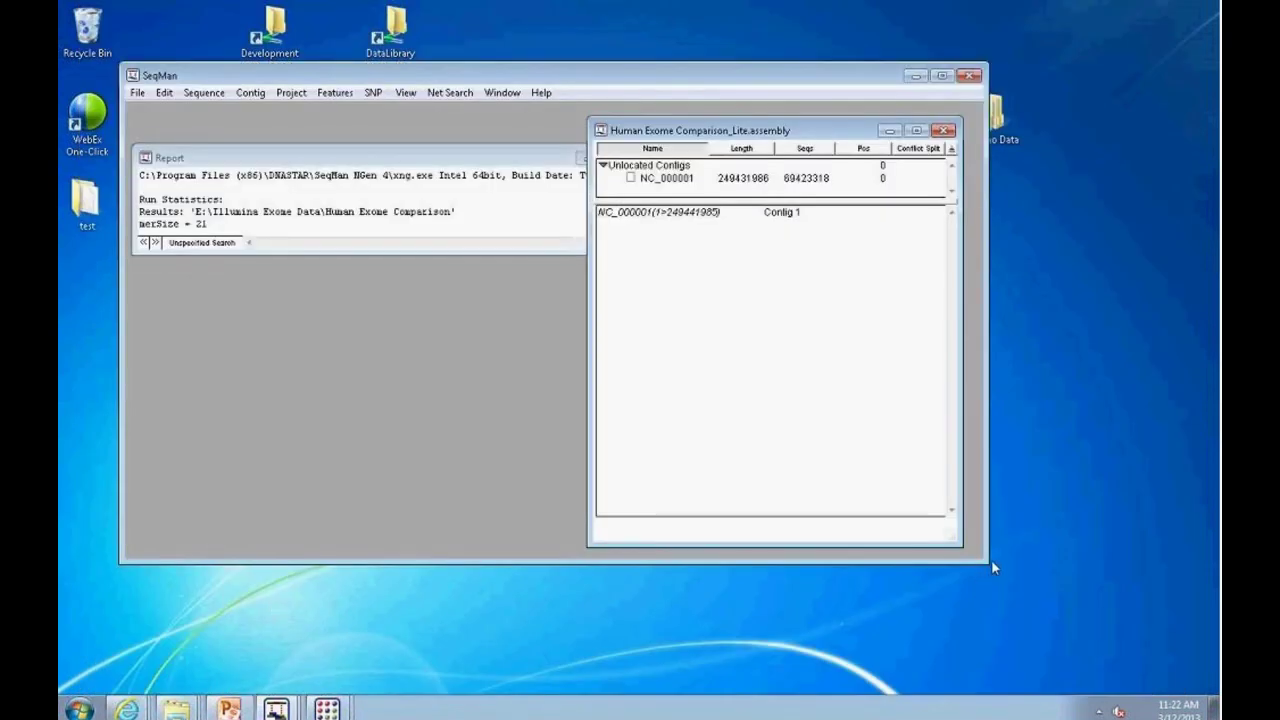
# Step: Enlarge the SeqMan main and assembly windows, select contig NC_000001, and bring the run report forward
pyautogui.moveTo(987, 562); pyautogui.dragTo(1189, 656)
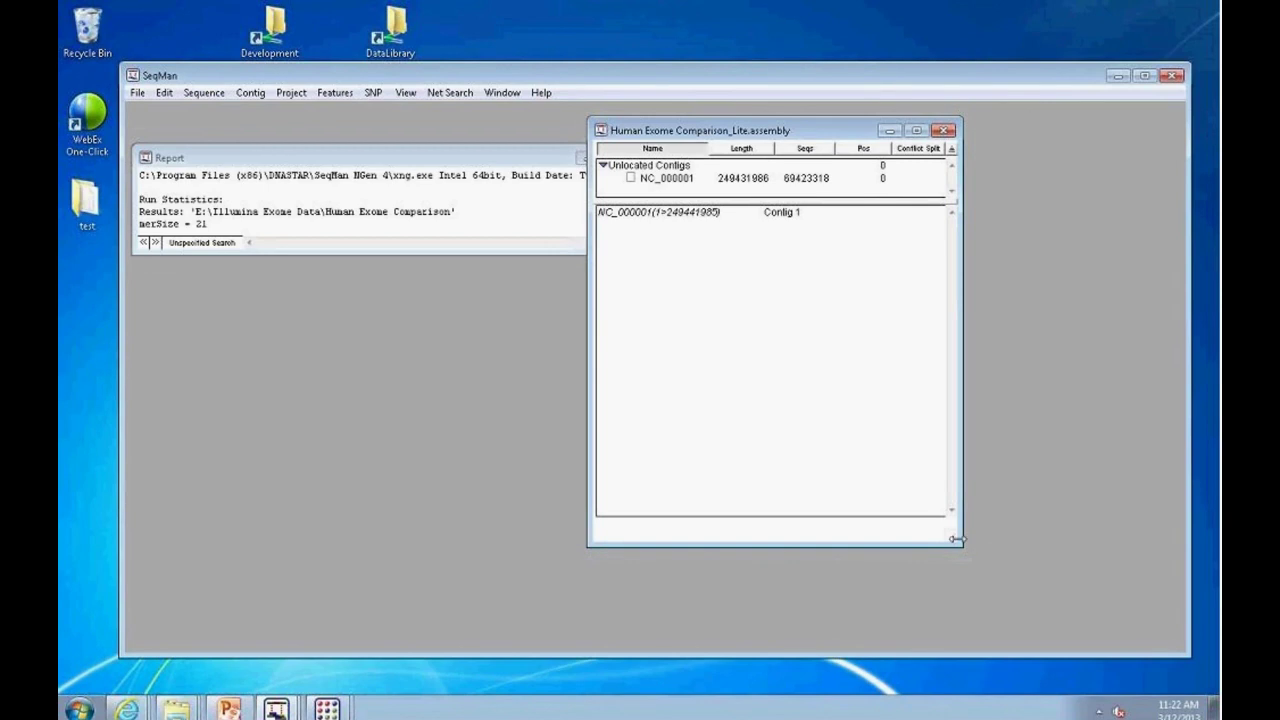
pyautogui.moveTo(960, 544); pyautogui.dragTo(1165, 471)
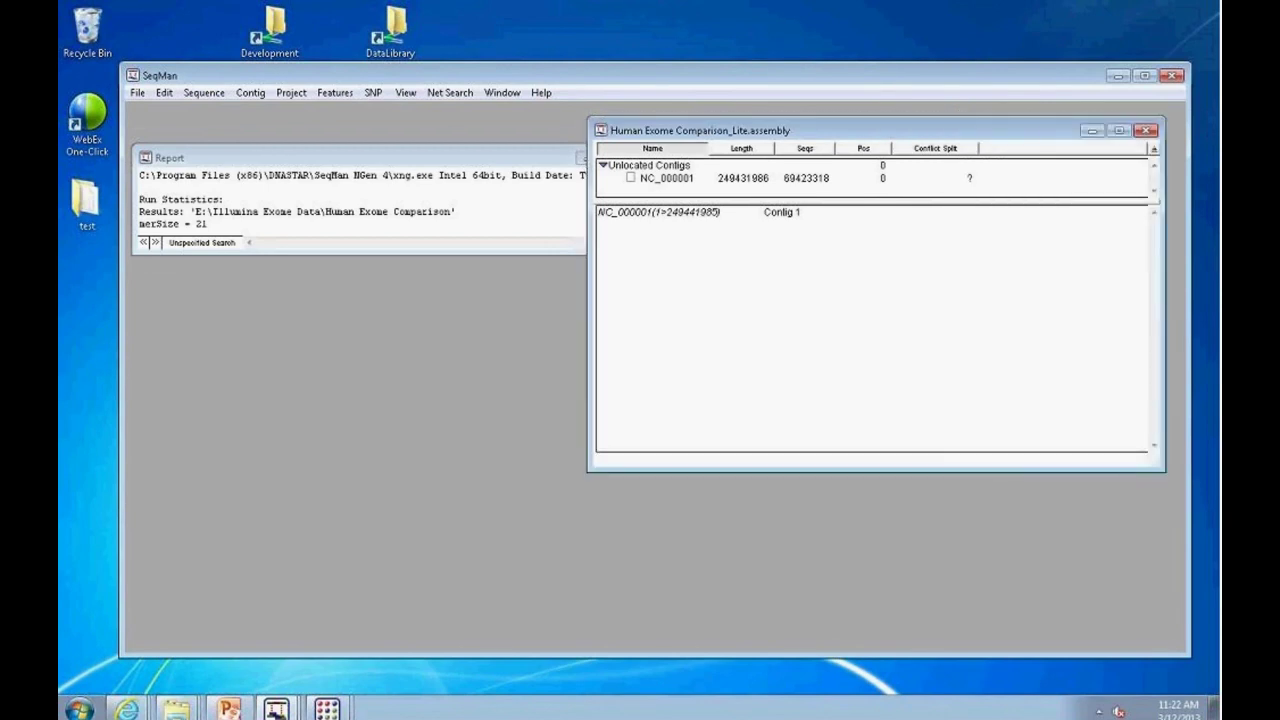
pyautogui.click(678, 180)
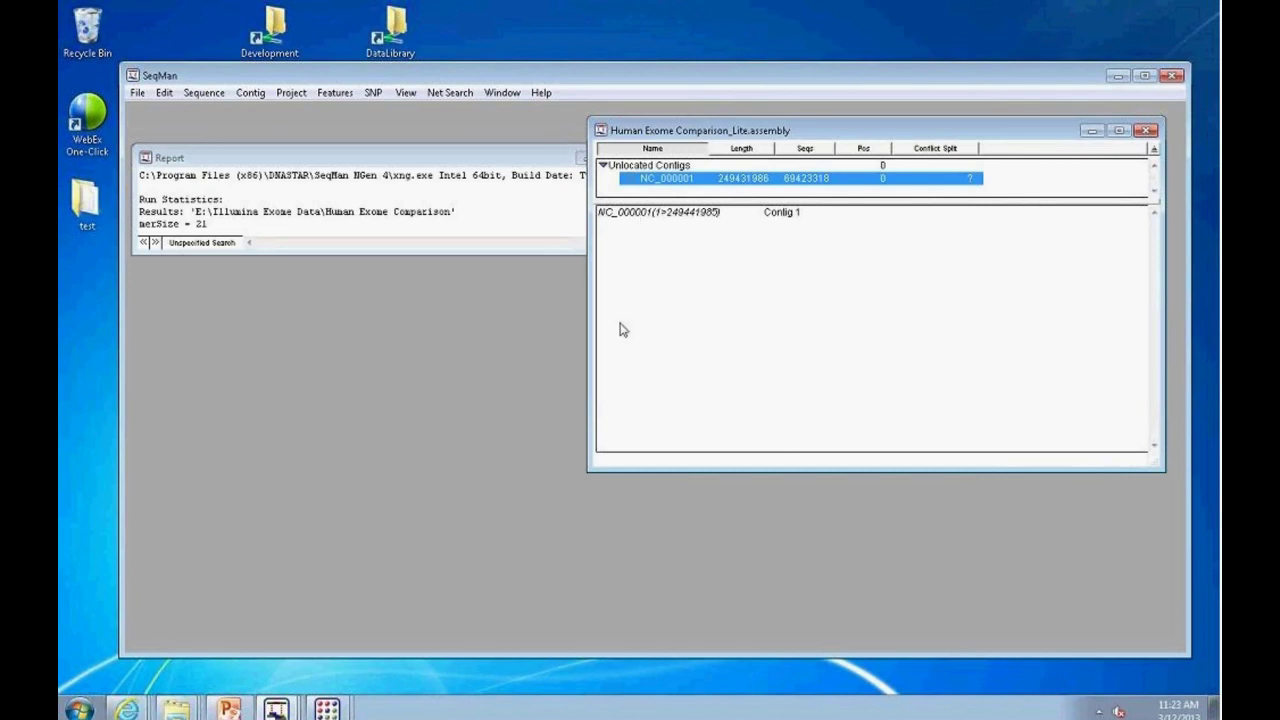
pyautogui.click(453, 252)
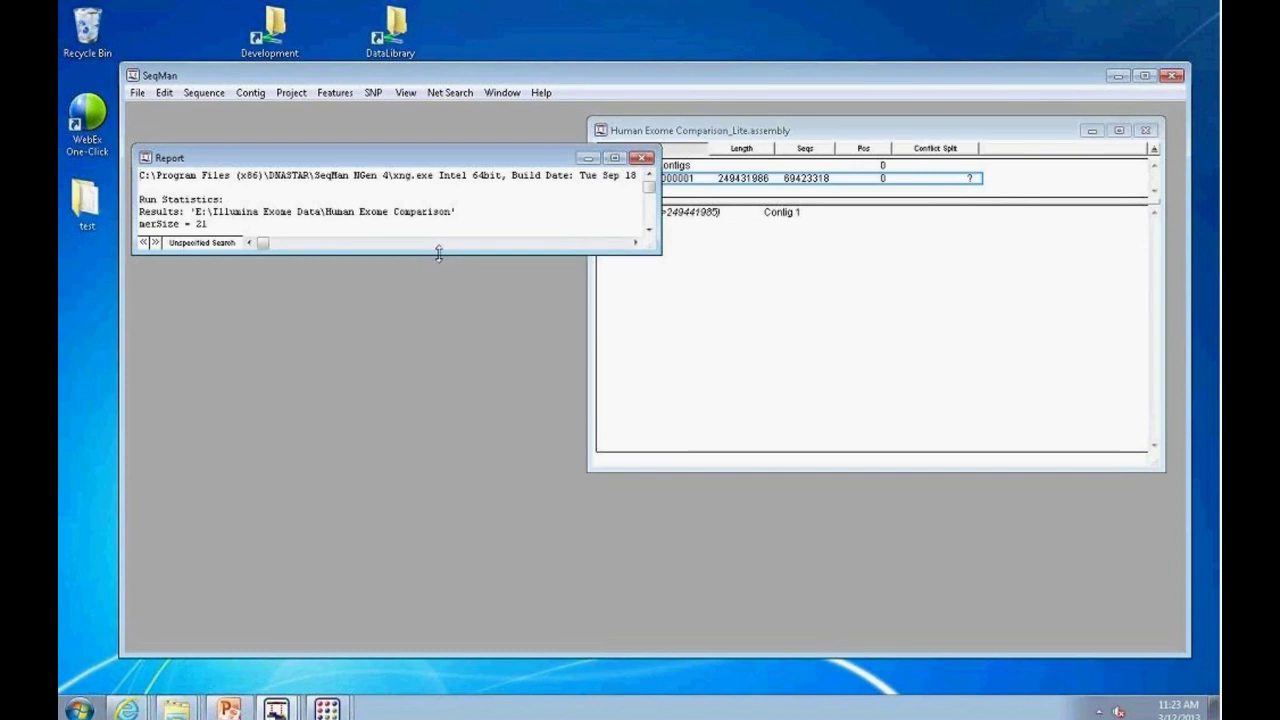
# Step: Reopen the assembly run report via Project > Report and enlarge it to show all statistics
pyautogui.moveTo(440, 256); pyautogui.dragTo(464, 580)
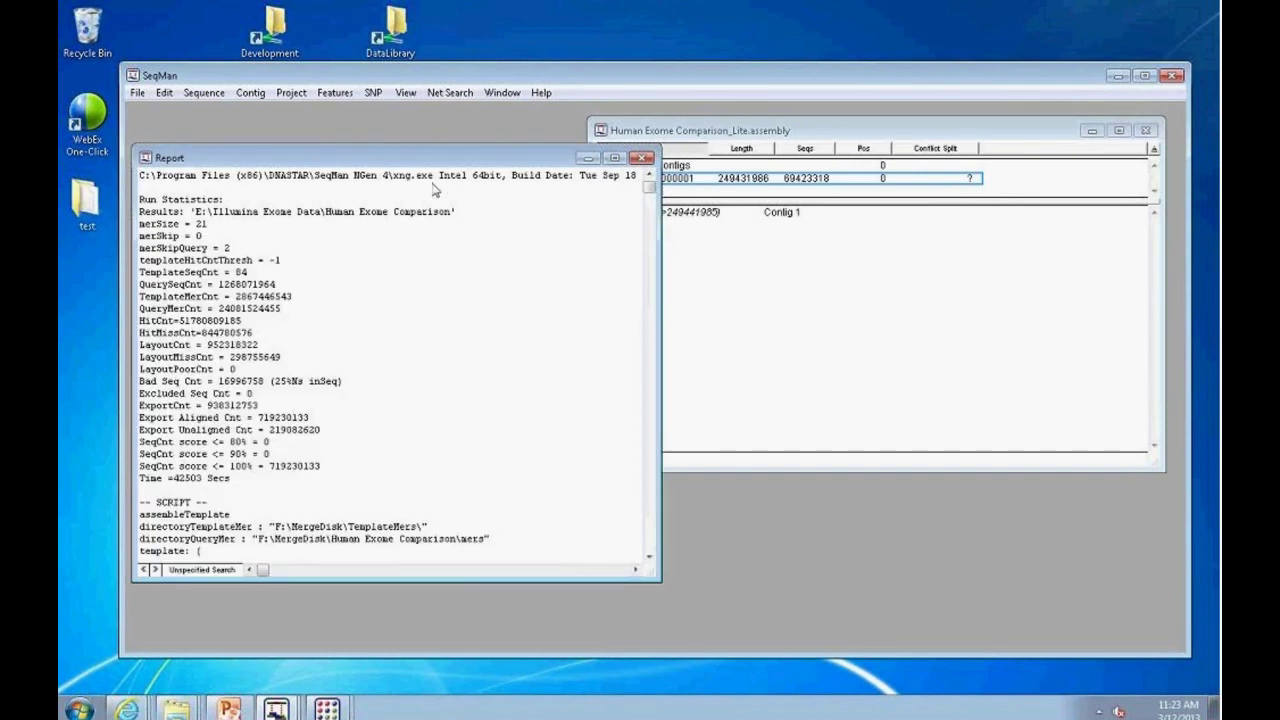
pyautogui.click(641, 160)
pyautogui.click(291, 92)
pyautogui.click(306, 146)
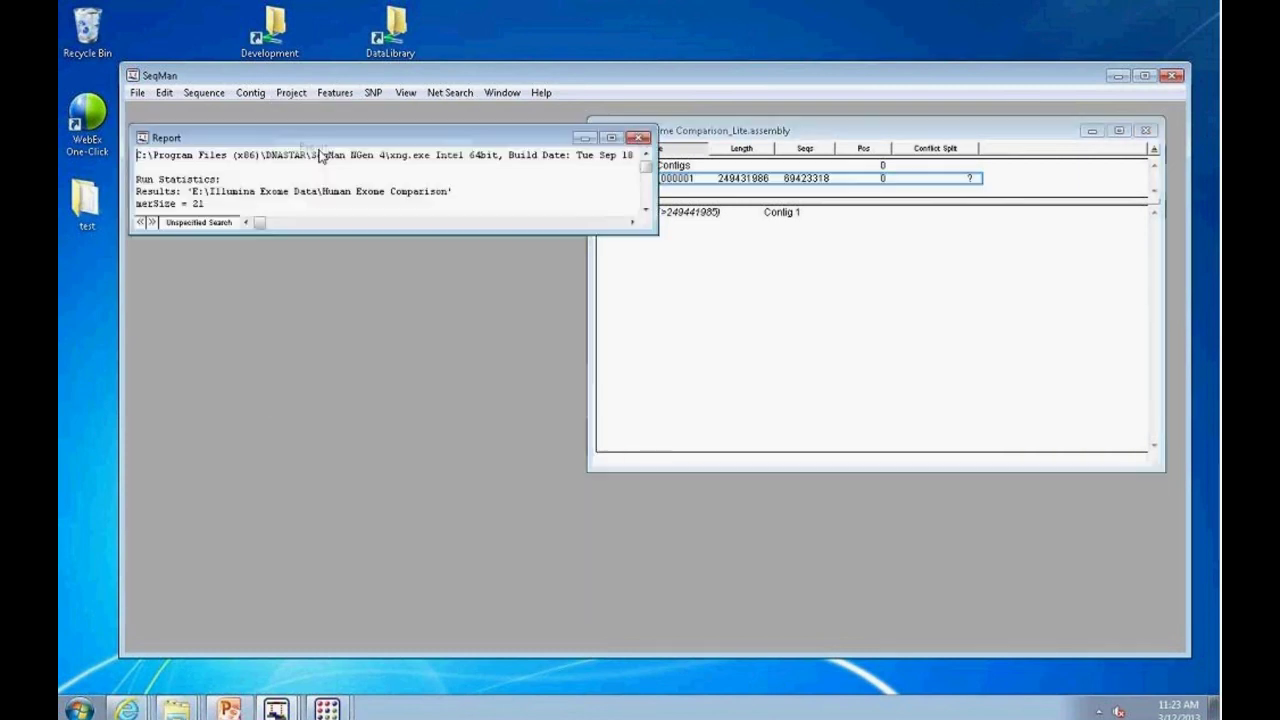
pyautogui.moveTo(655, 231); pyautogui.dragTo(800, 603)
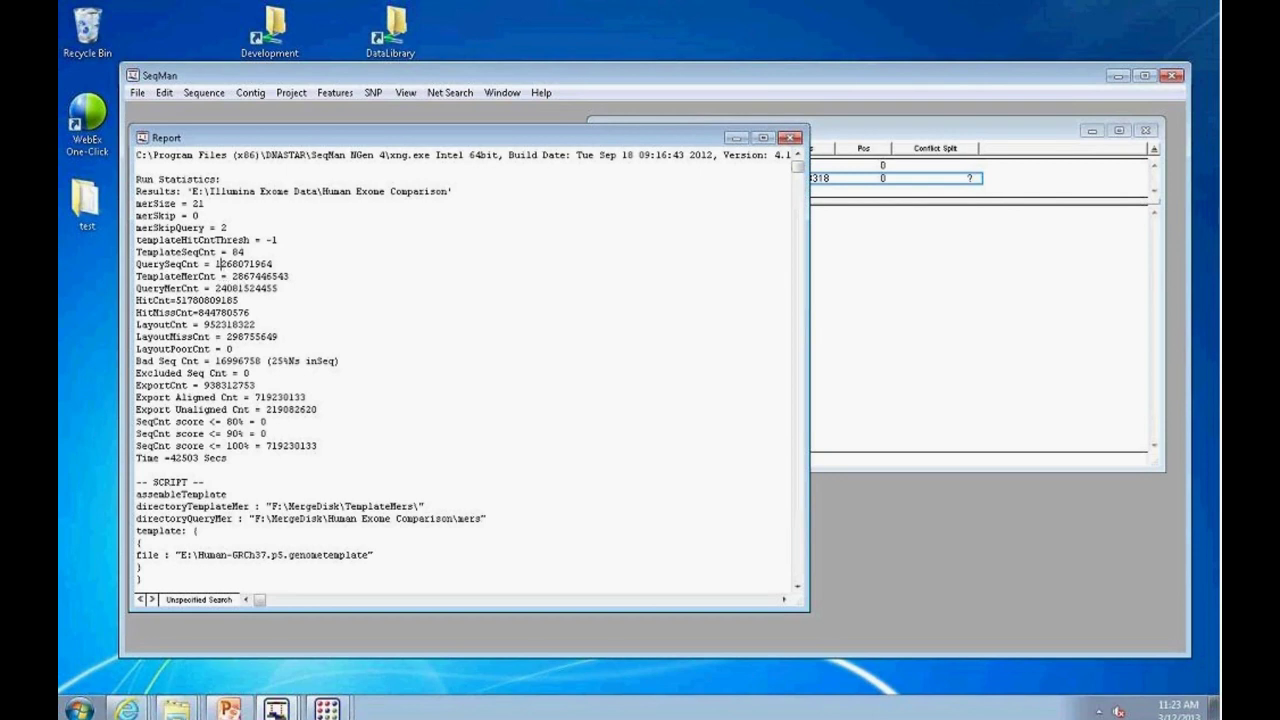
pyautogui.moveTo(216, 266); pyautogui.dragTo(272, 266)
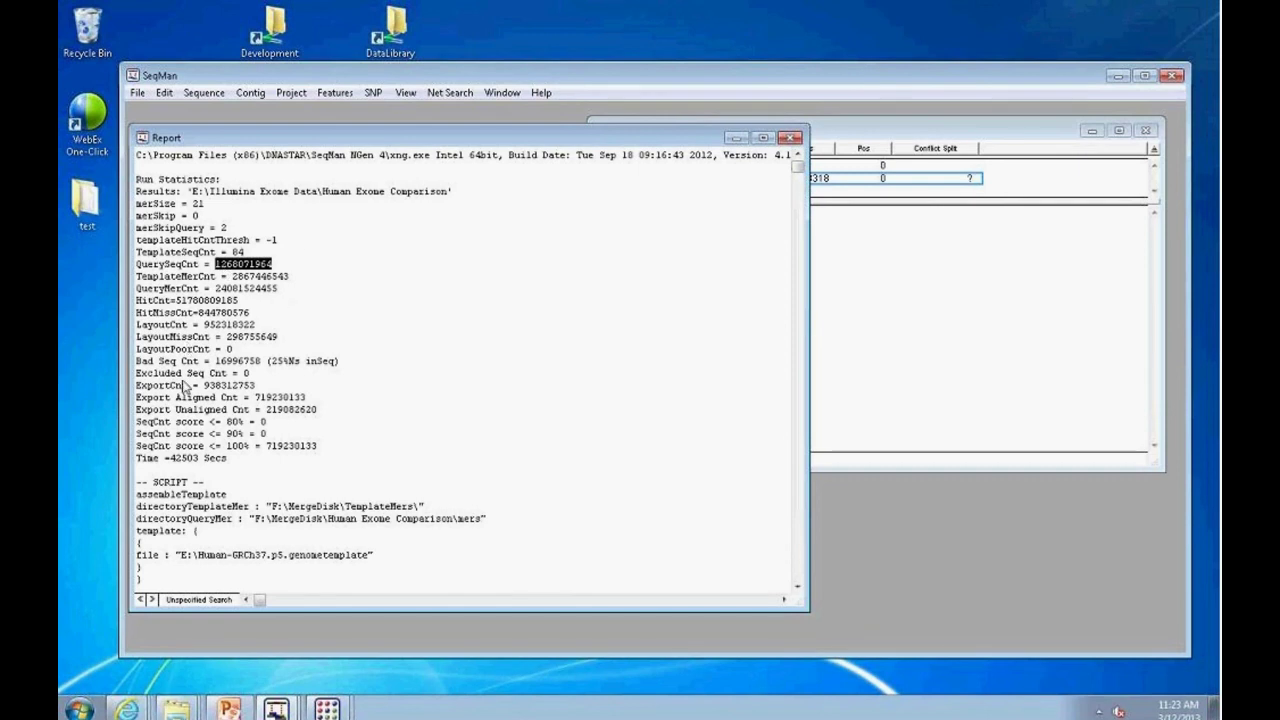
pyautogui.moveTo(255, 398); pyautogui.dragTo(306, 398)
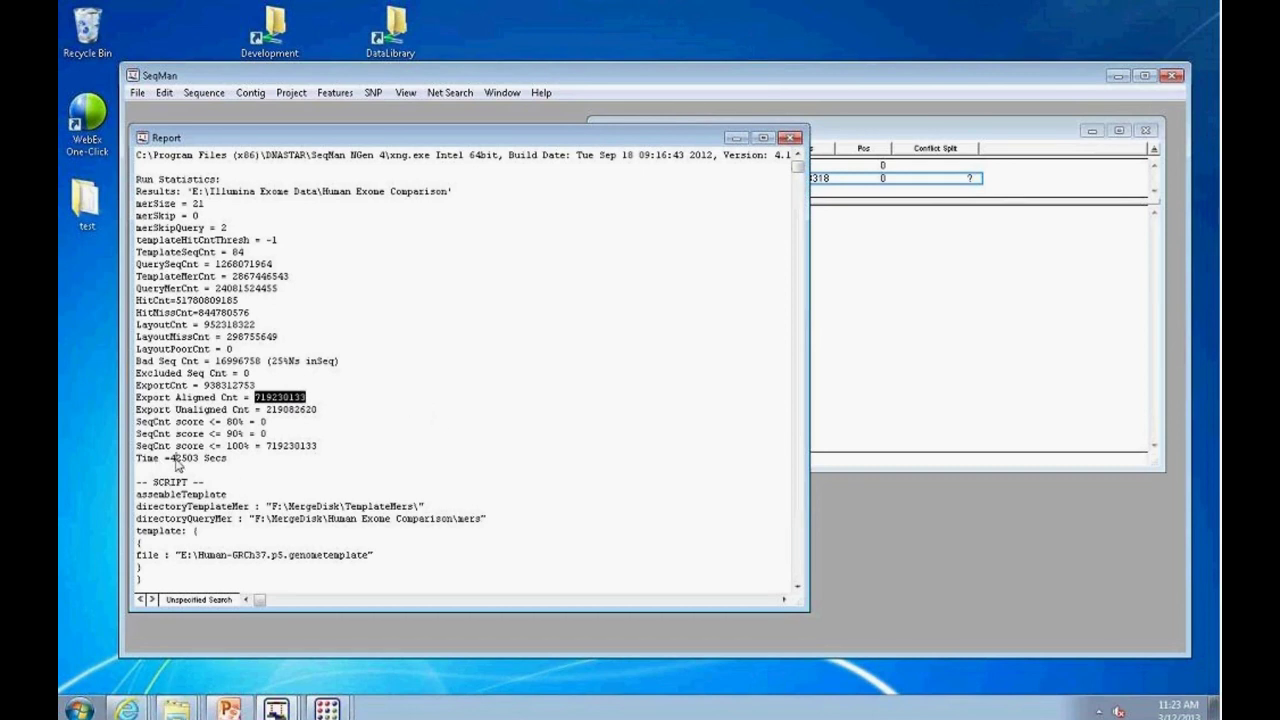
pyautogui.moveTo(175, 459); pyautogui.dragTo(197, 463)
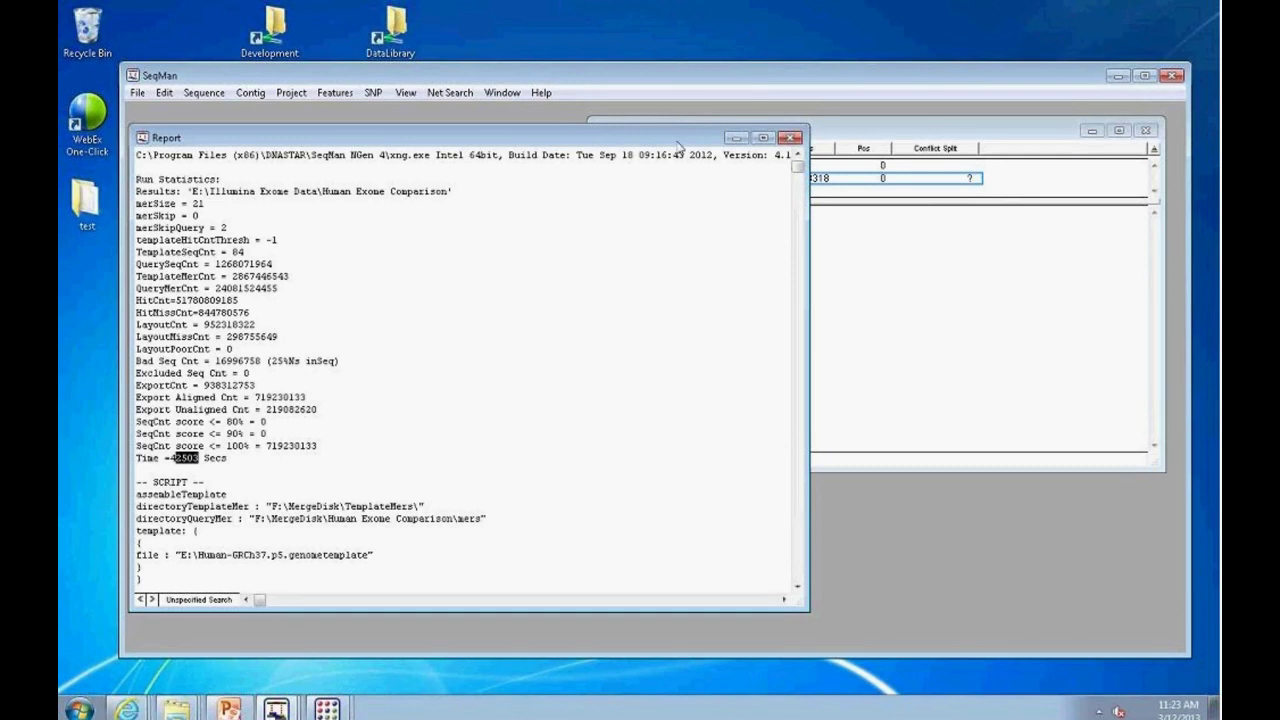
pyautogui.moveTo(798, 168); pyautogui.dragTo(798, 238)
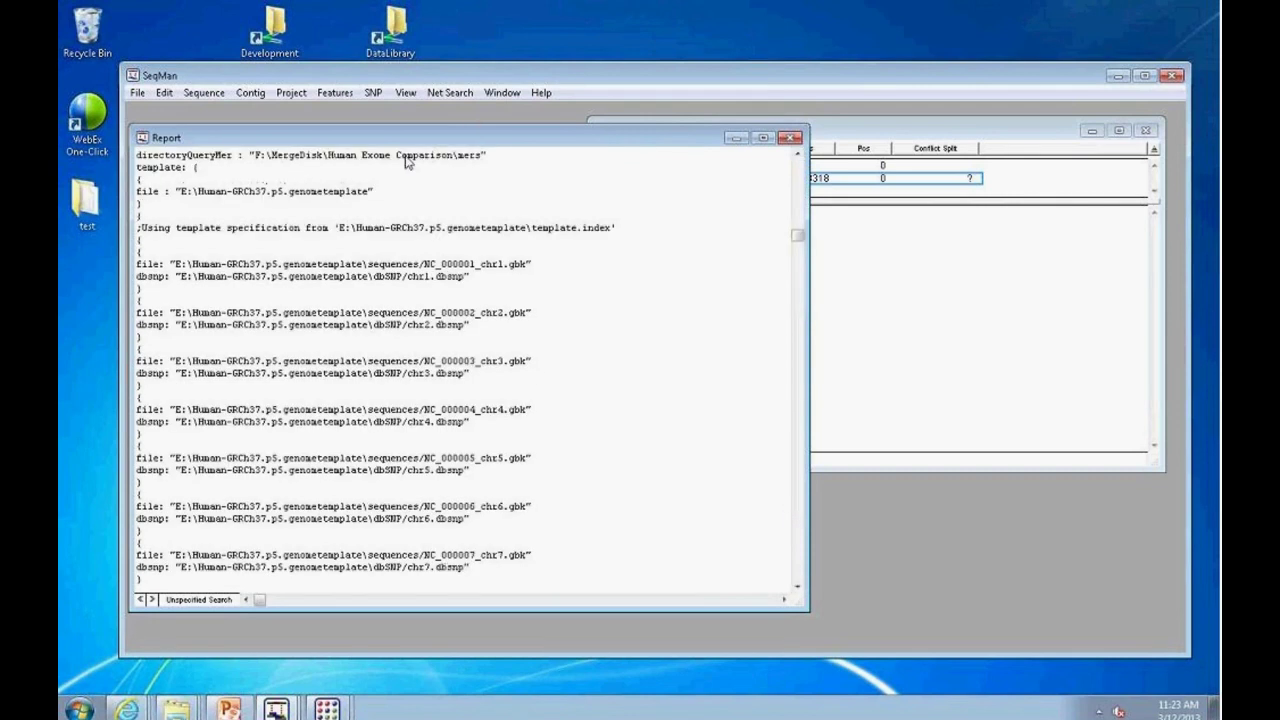
pyautogui.click(790, 137)
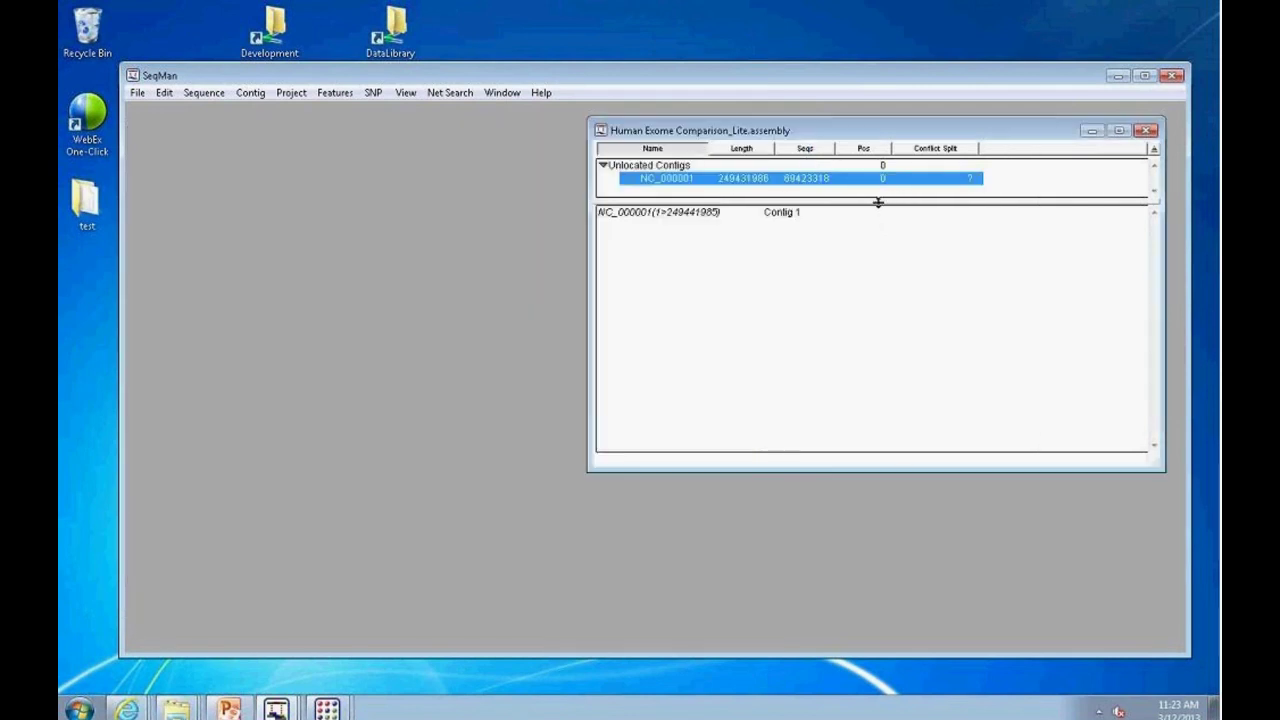
# Step: Open the alignment window for contig NC_000001 and adjust its layout
pyautogui.moveTo(877, 201); pyautogui.dragTo(891, 292)
pyautogui.doubleClick(686, 183)
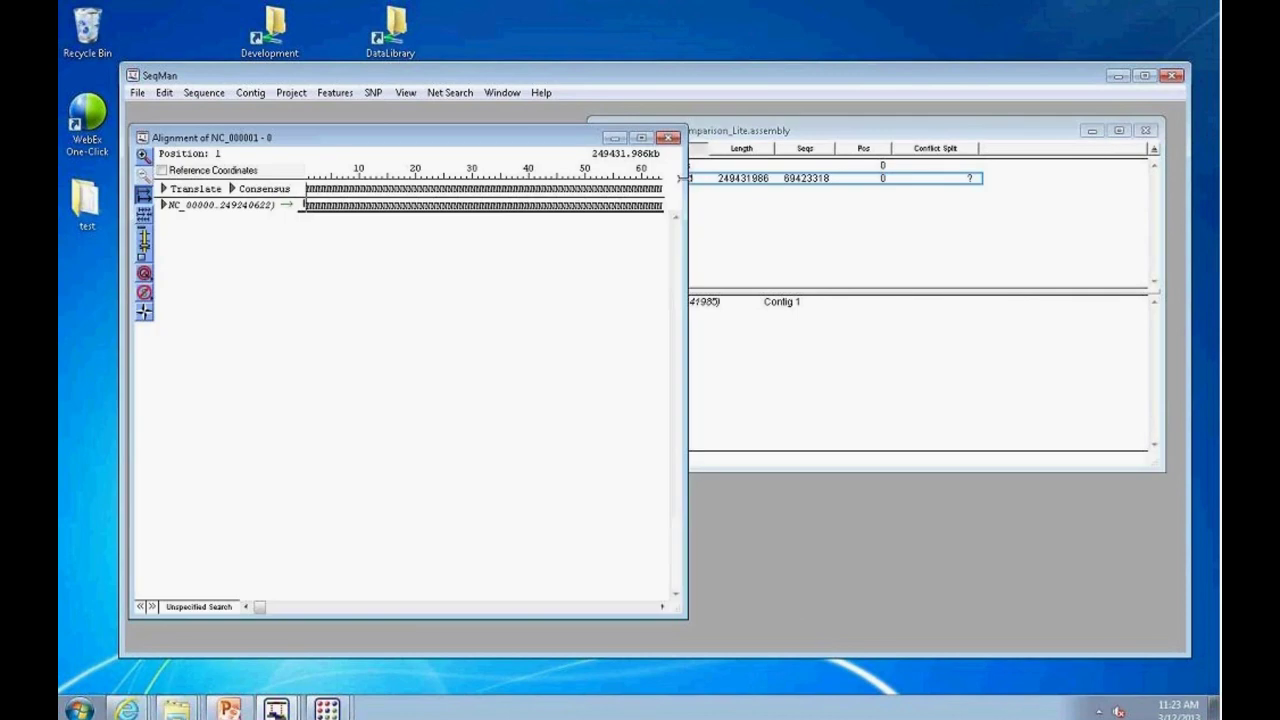
pyautogui.moveTo(271, 612); pyautogui.dragTo(325, 619)
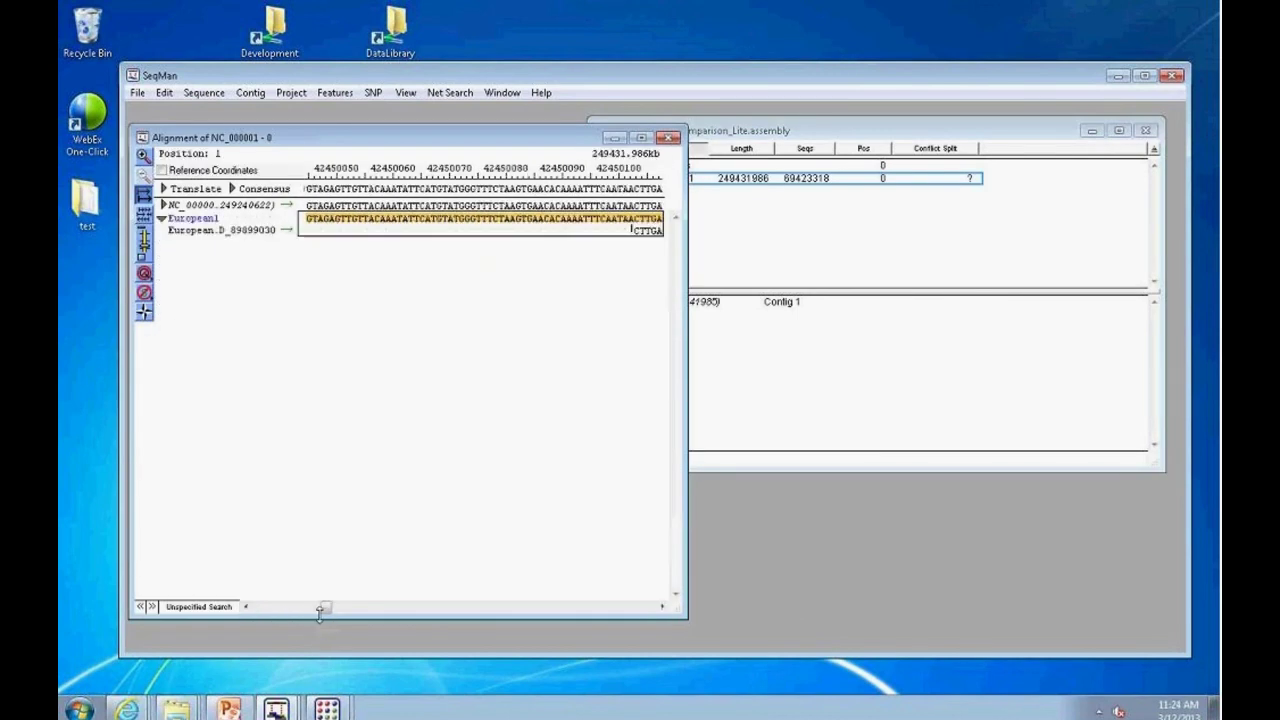
pyautogui.moveTo(686, 617); pyautogui.dragTo(822, 604)
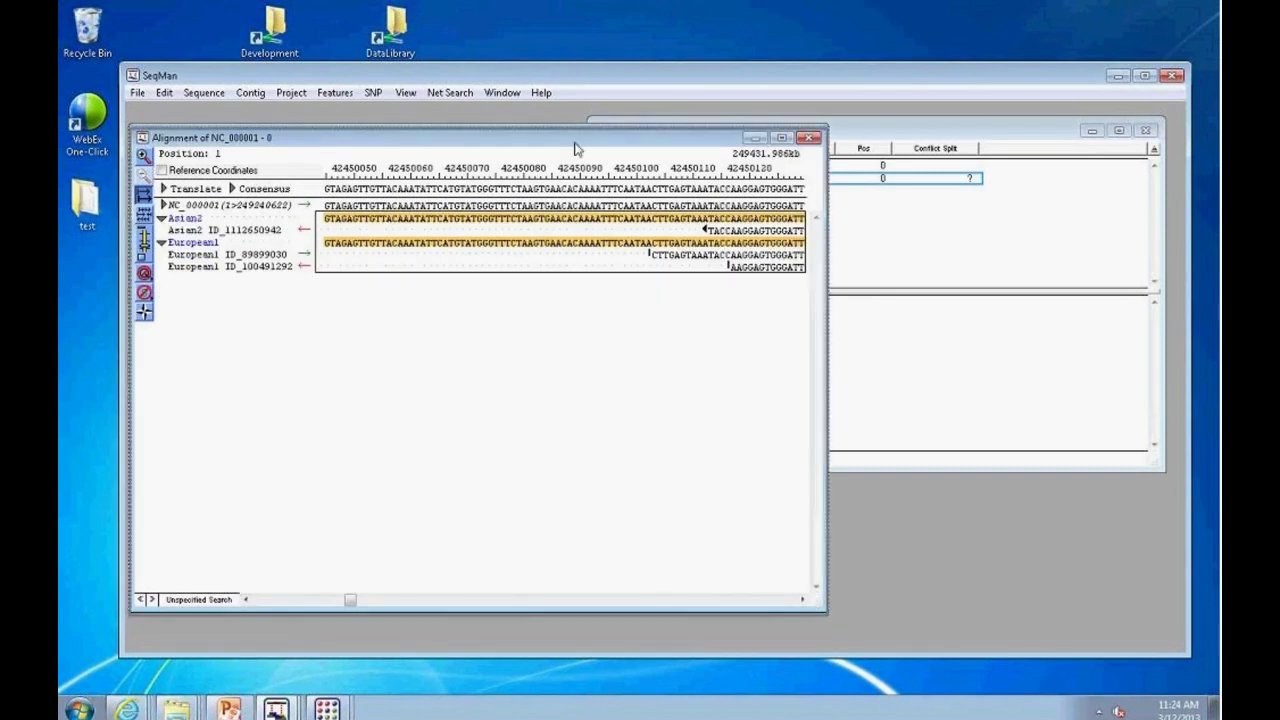
# Step: Move the alignment aside, enlarge the main SeqMan window, and select NC_000001 in the assembly window
pyautogui.moveTo(580, 146); pyautogui.dragTo(598, 204)
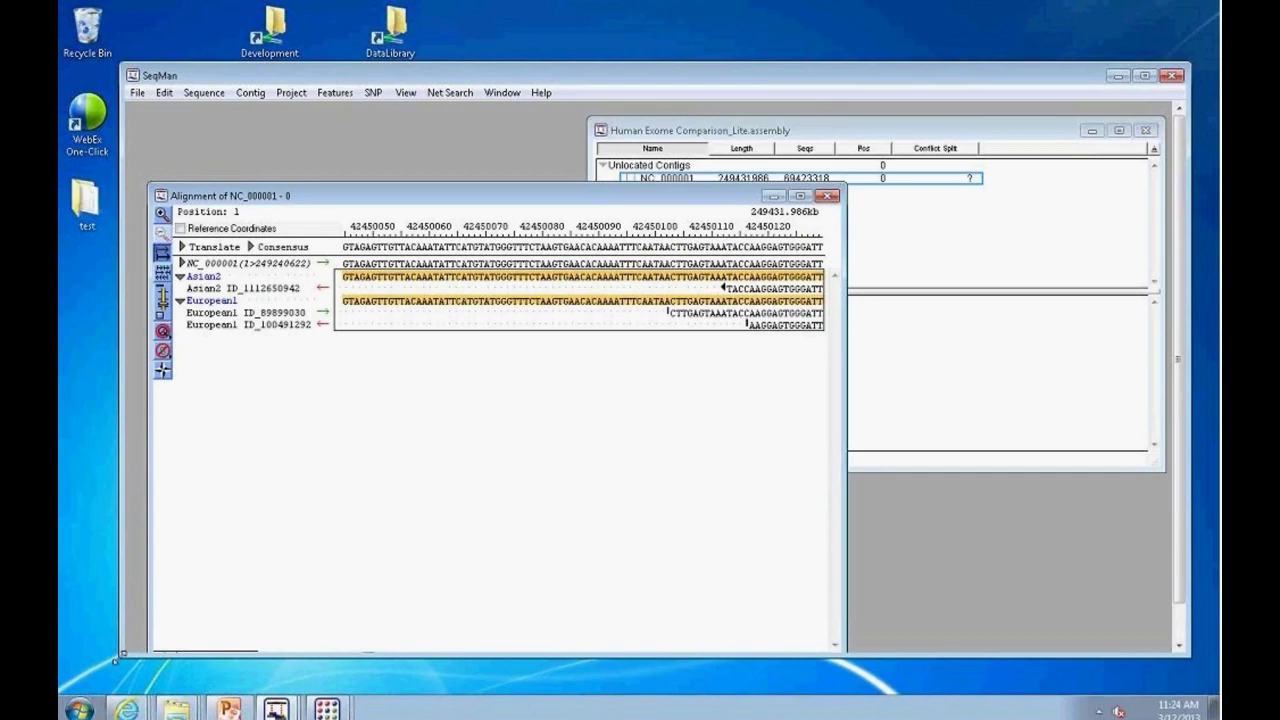
pyautogui.moveTo(120, 656); pyautogui.dragTo(92, 682)
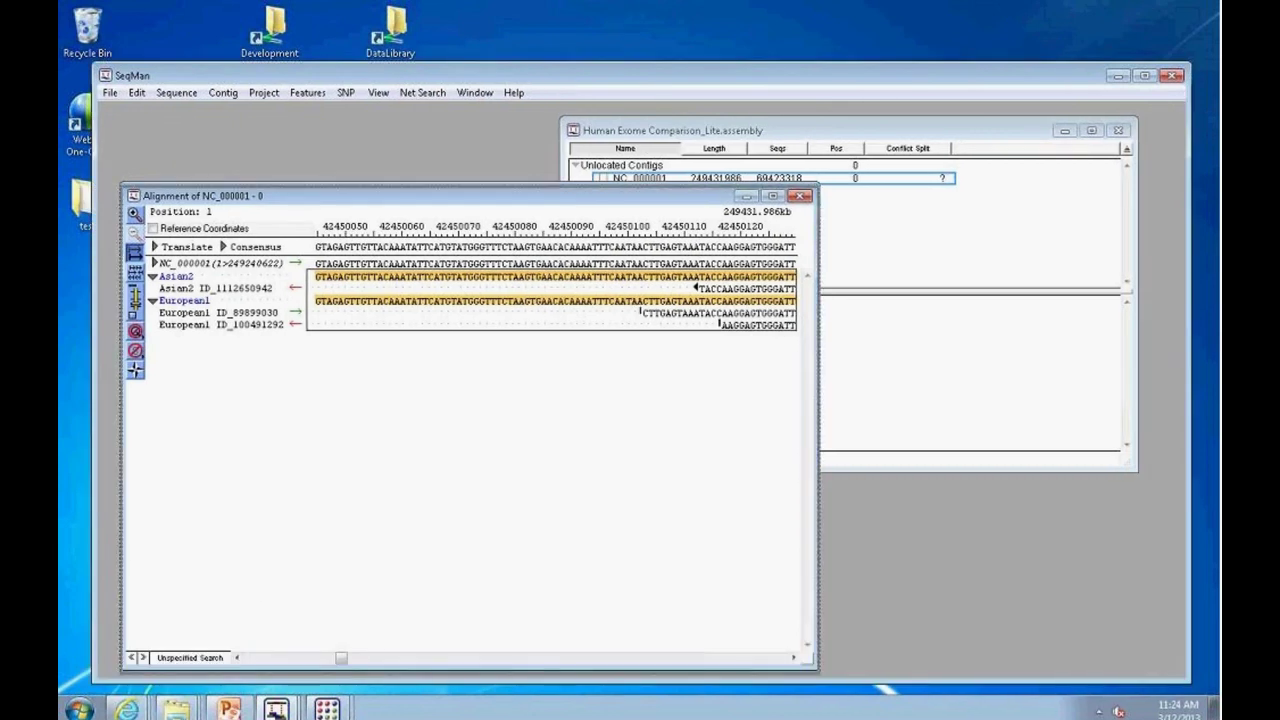
pyautogui.click(658, 179)
pyautogui.click(345, 92)
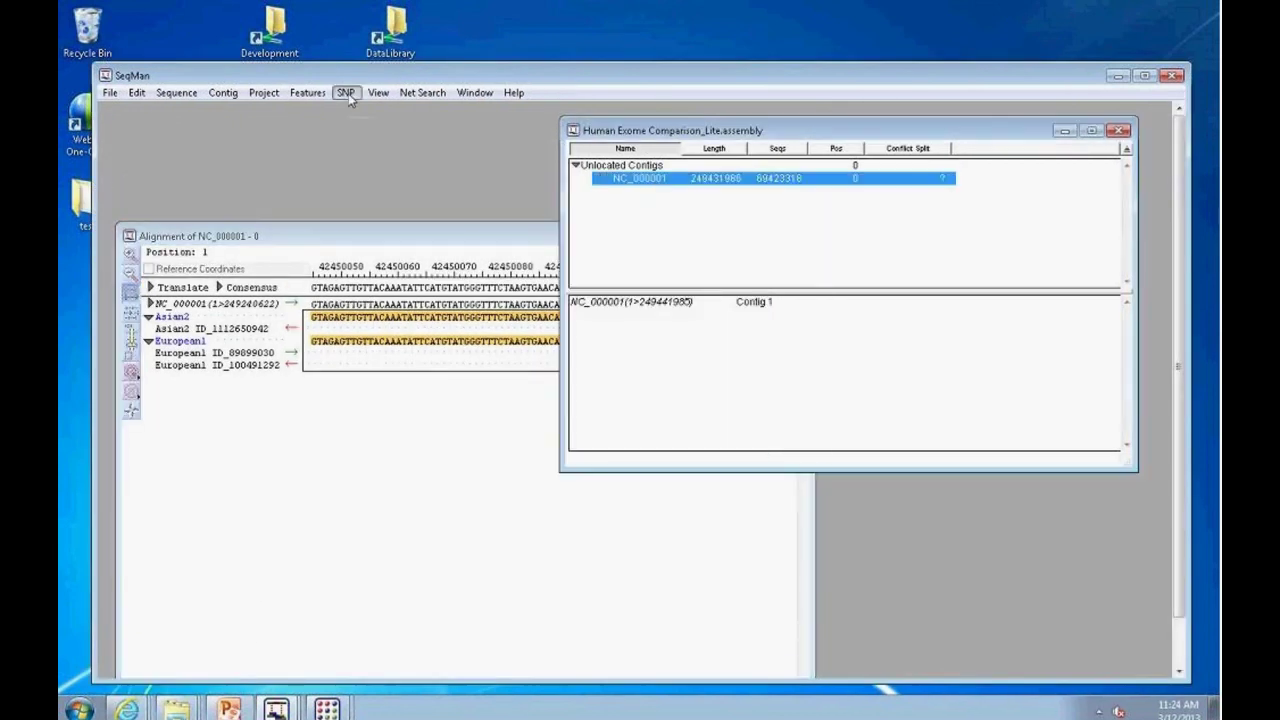
# Step: Generate the SNP report for NC_000001 and enlarge its window to reveal the P Not Ref column
pyautogui.click(384, 111)
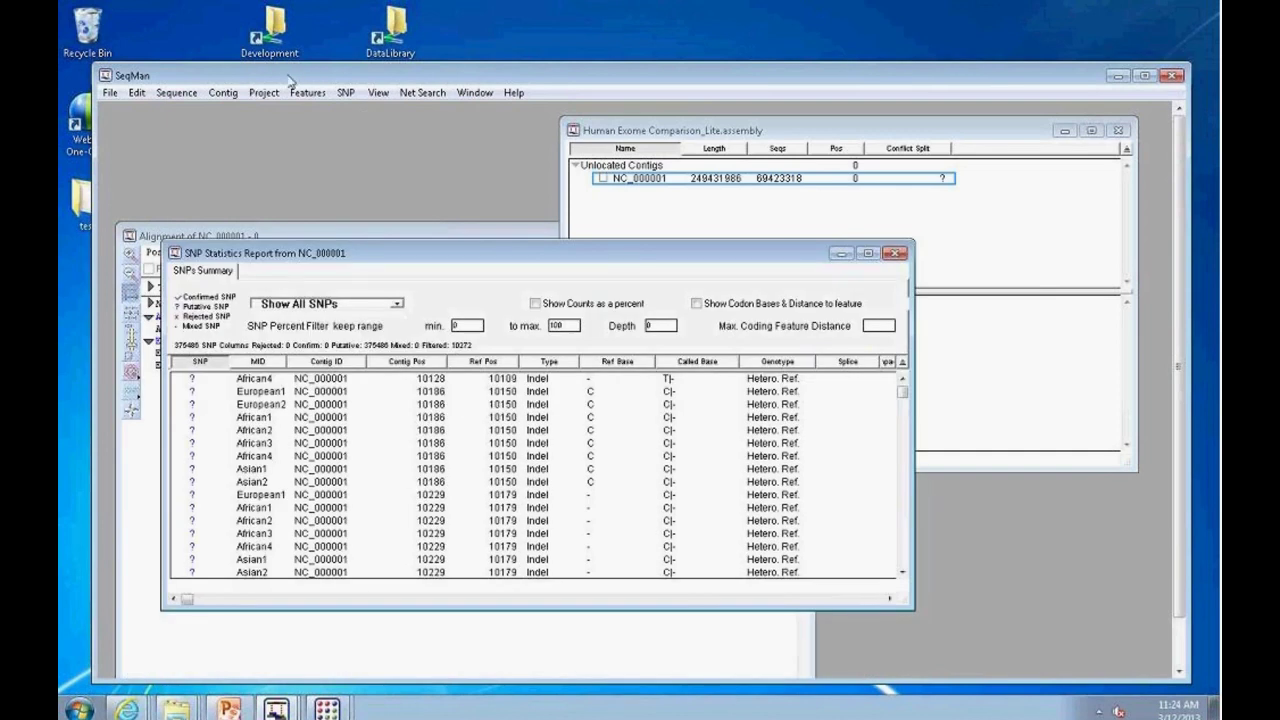
pyautogui.moveTo(306, 76); pyautogui.dragTo(280, 48)
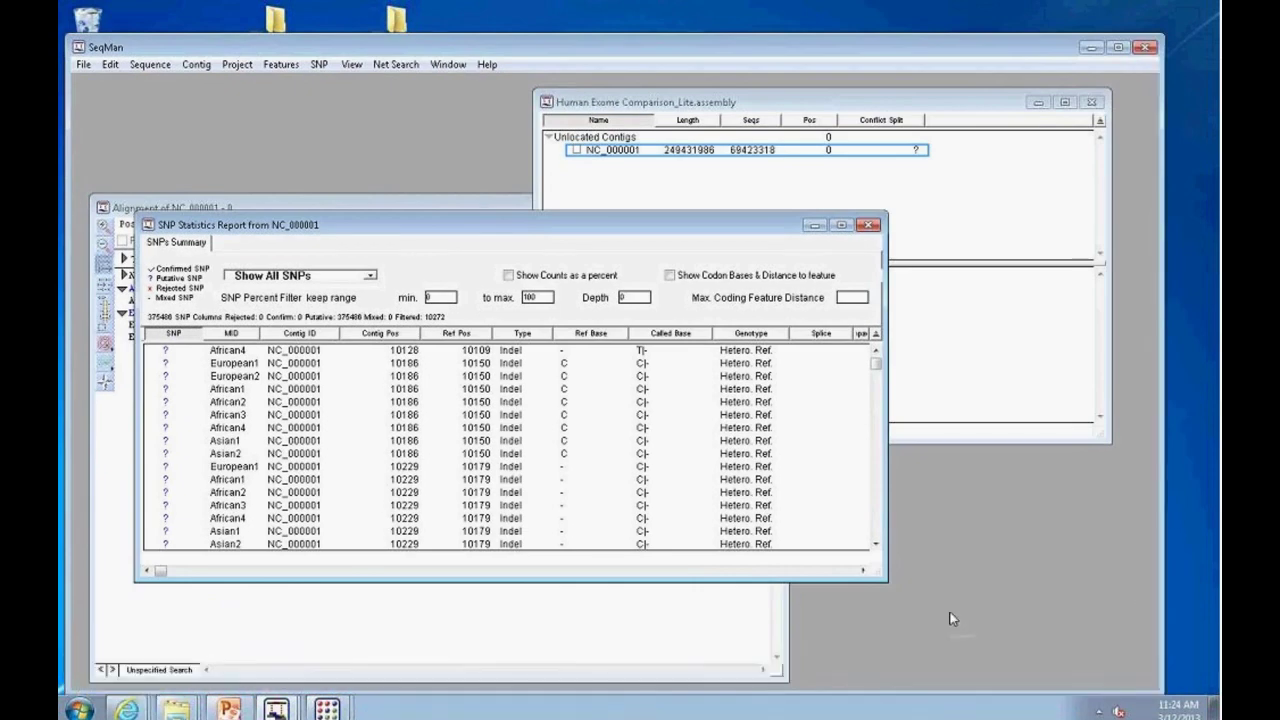
pyautogui.moveTo(884, 578); pyautogui.dragTo(1095, 652)
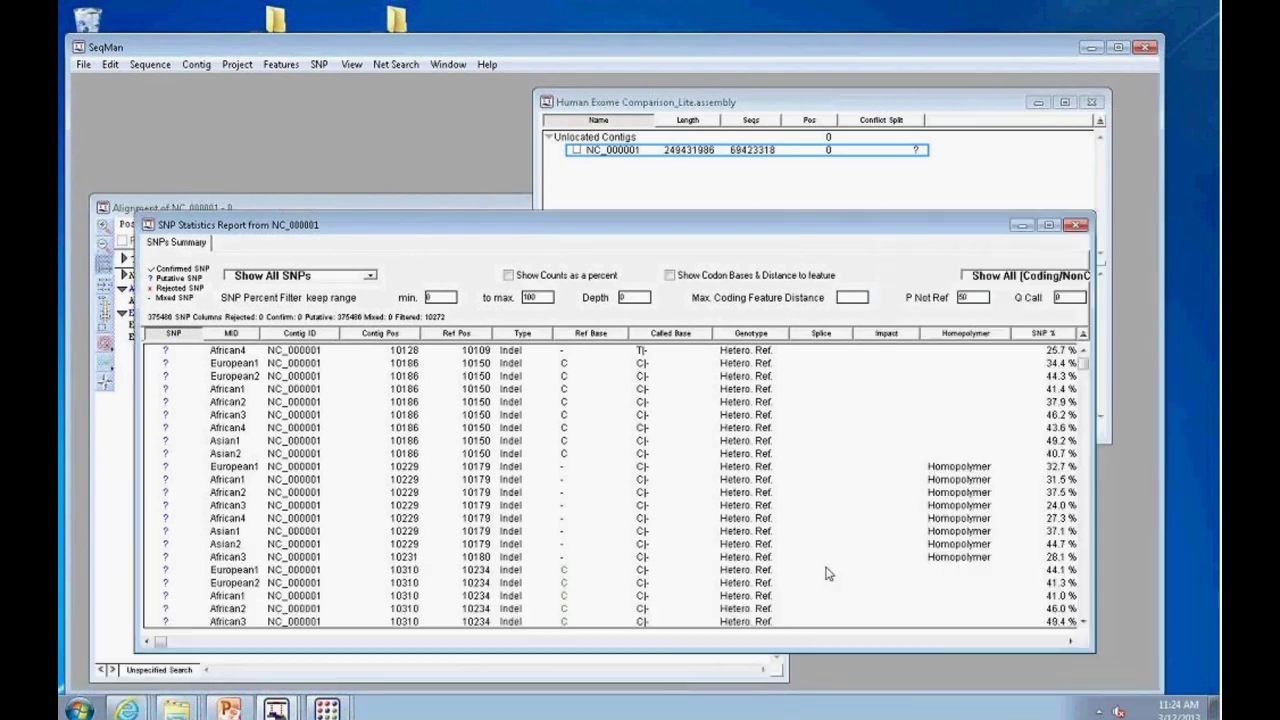
pyautogui.moveTo(502, 230); pyautogui.dragTo(483, 159)
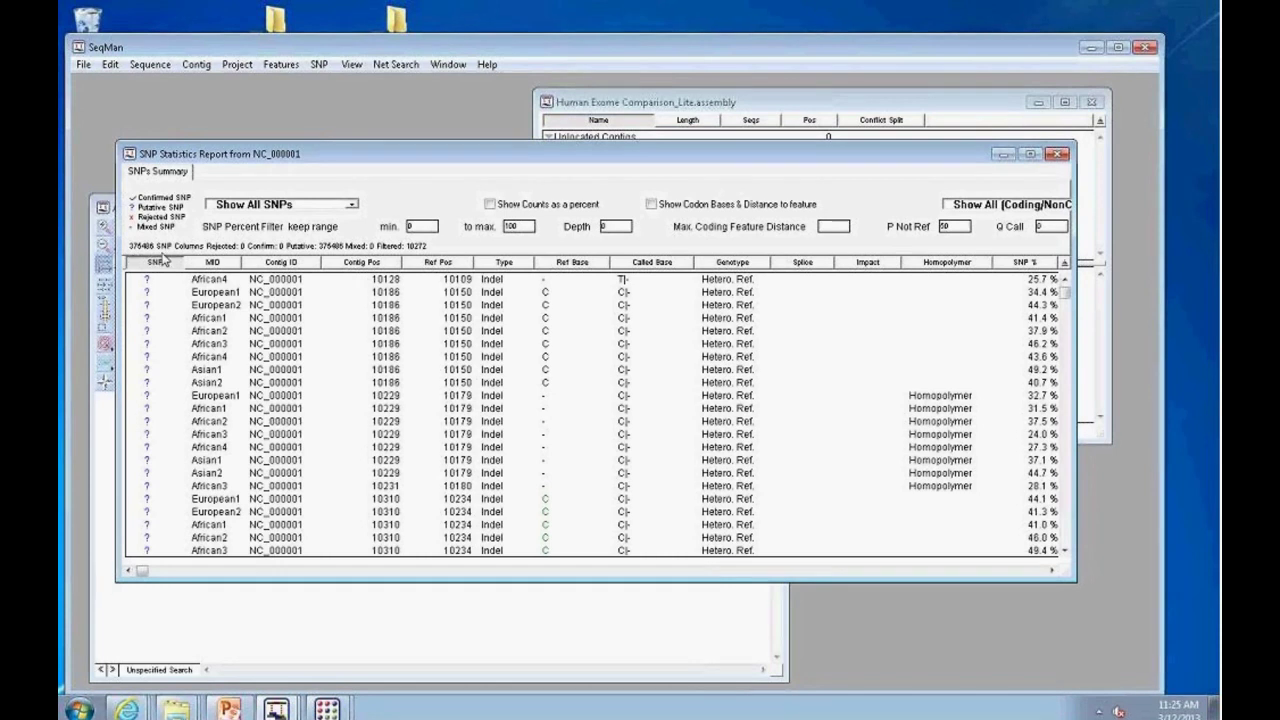
pyautogui.moveTo(1160, 562); pyautogui.dragTo(1200, 562)
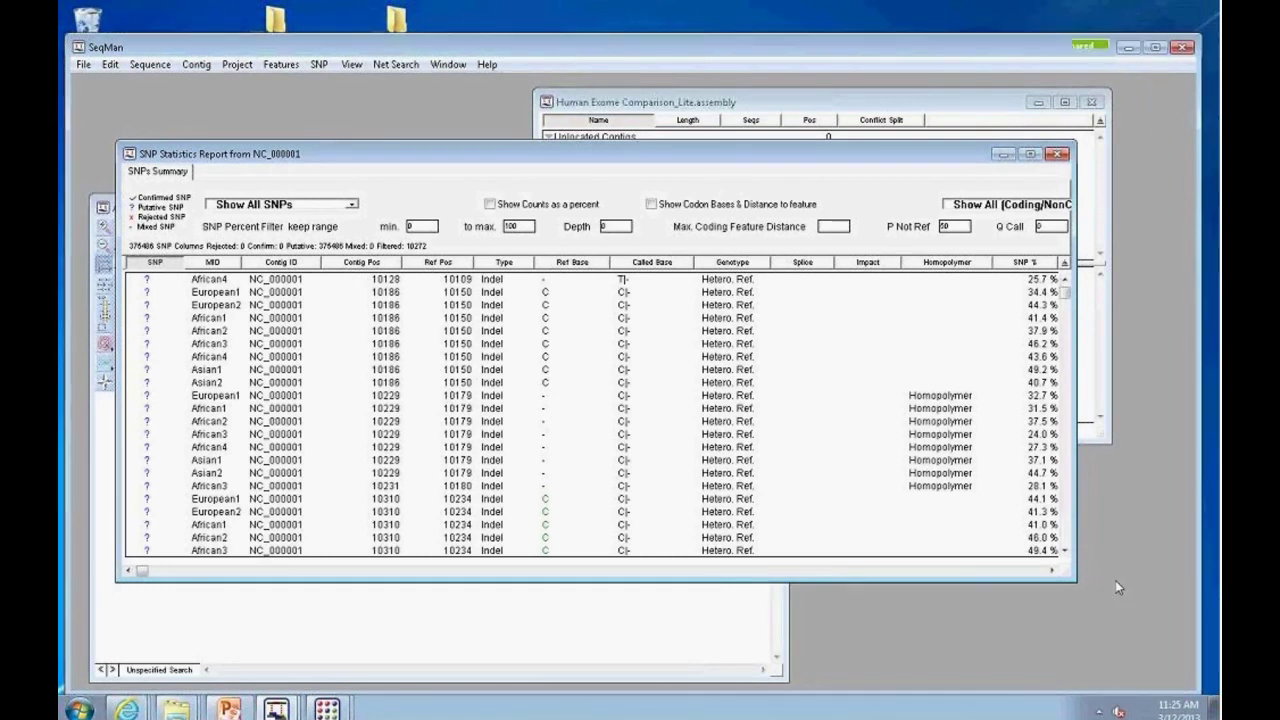
pyautogui.moveTo(1074, 578); pyautogui.dragTo(1159, 611)
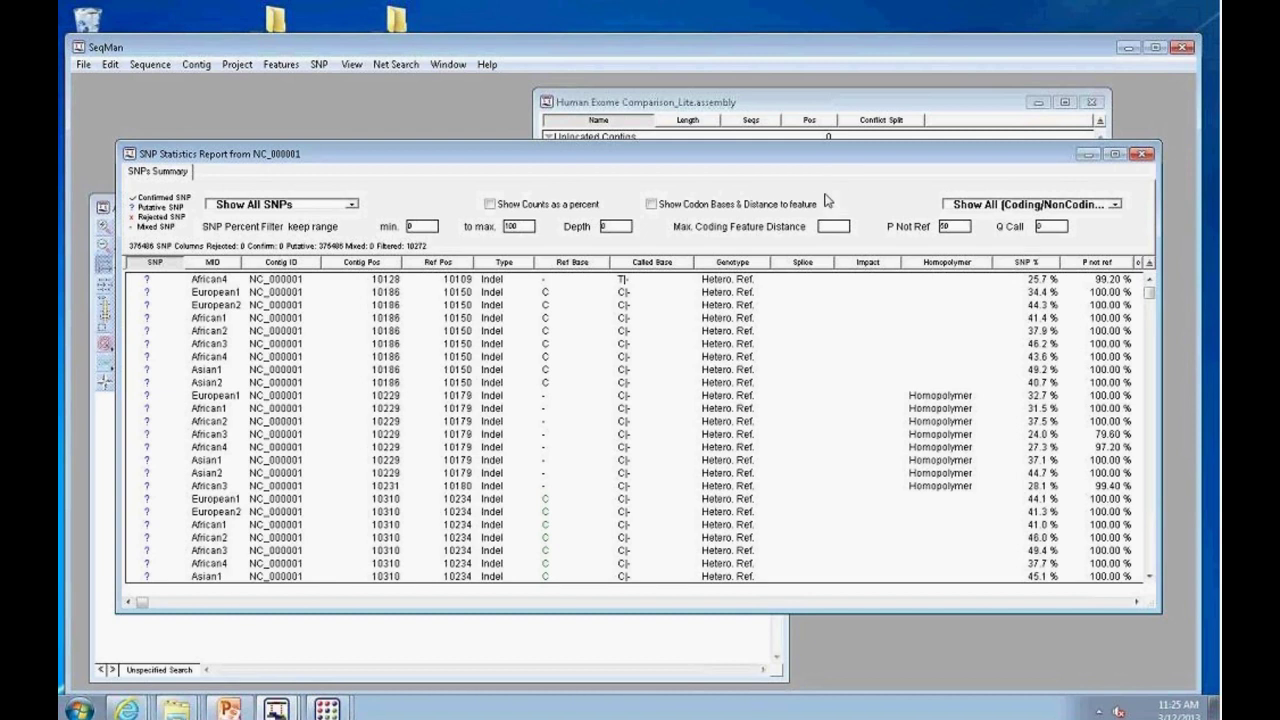
# Step: Set the P Not Ref threshold to 95
pyautogui.doubleClick(954, 227)
pyautogui.write('95')
pyautogui.press('Return')
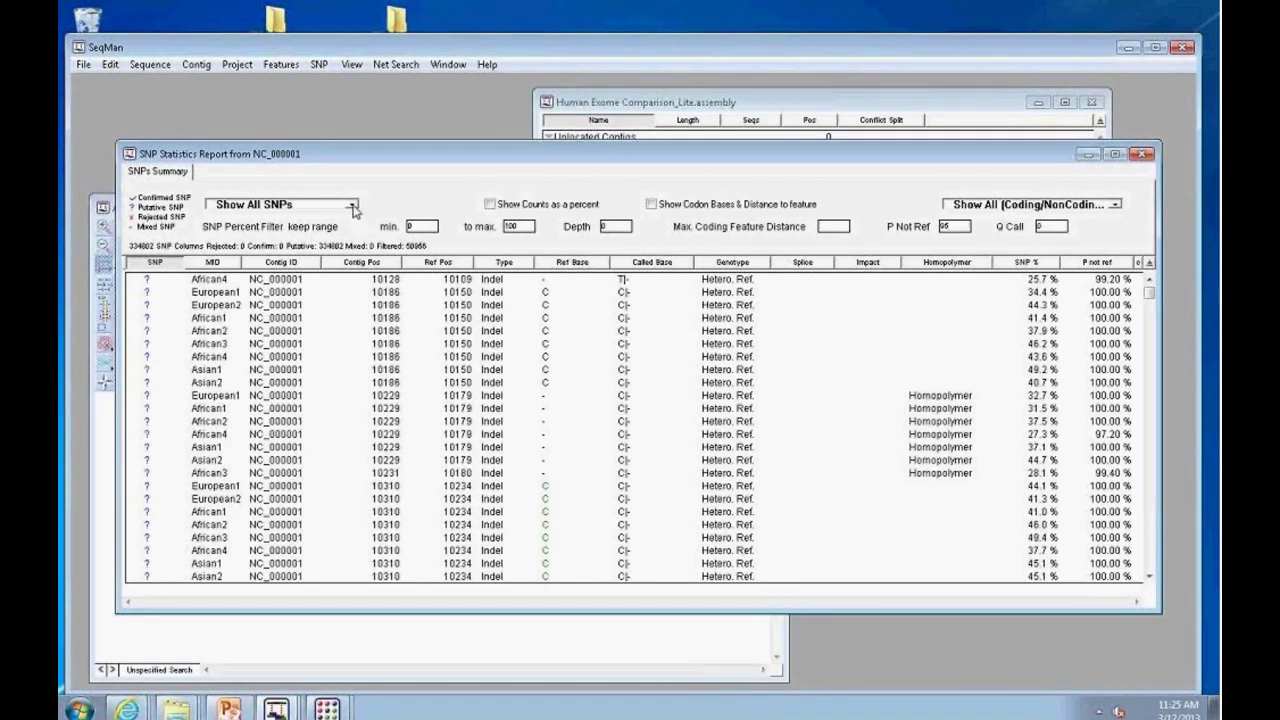
# Step: Show only annotated SNPs, scroll right to the dbSNP ID column, and select the first annotated SNP row
pyautogui.click(353, 206)
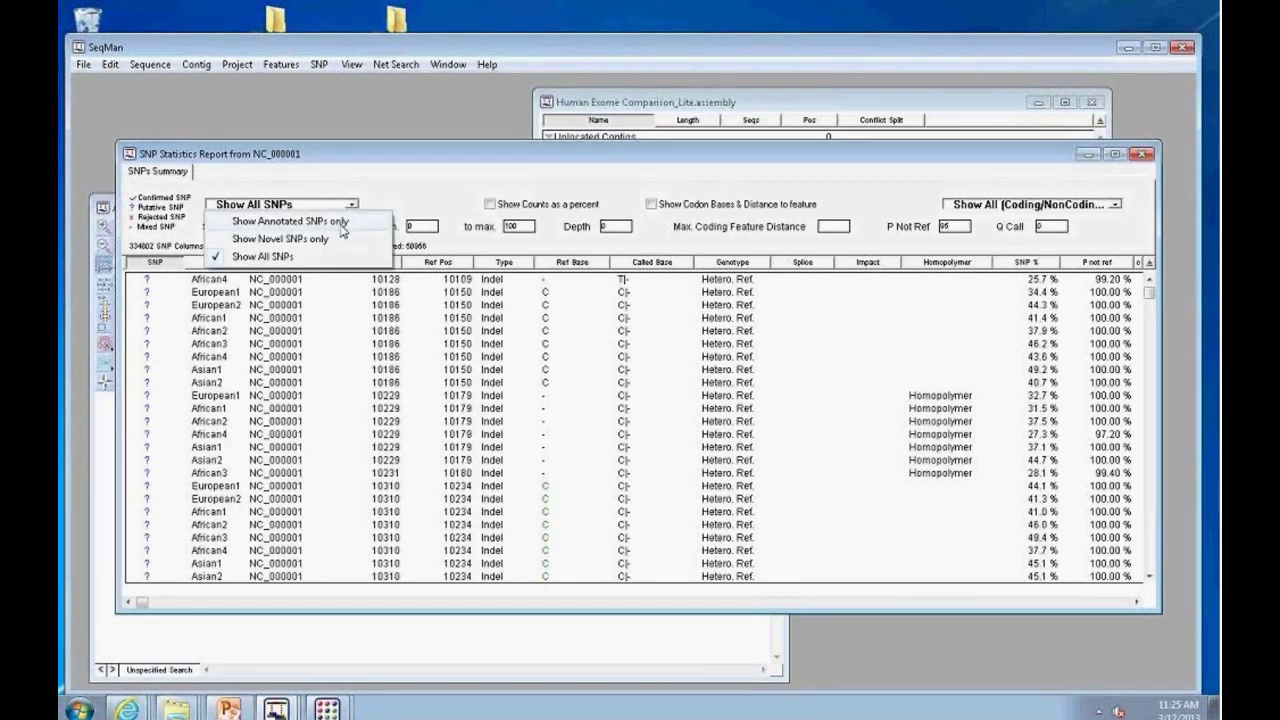
pyautogui.click(342, 222)
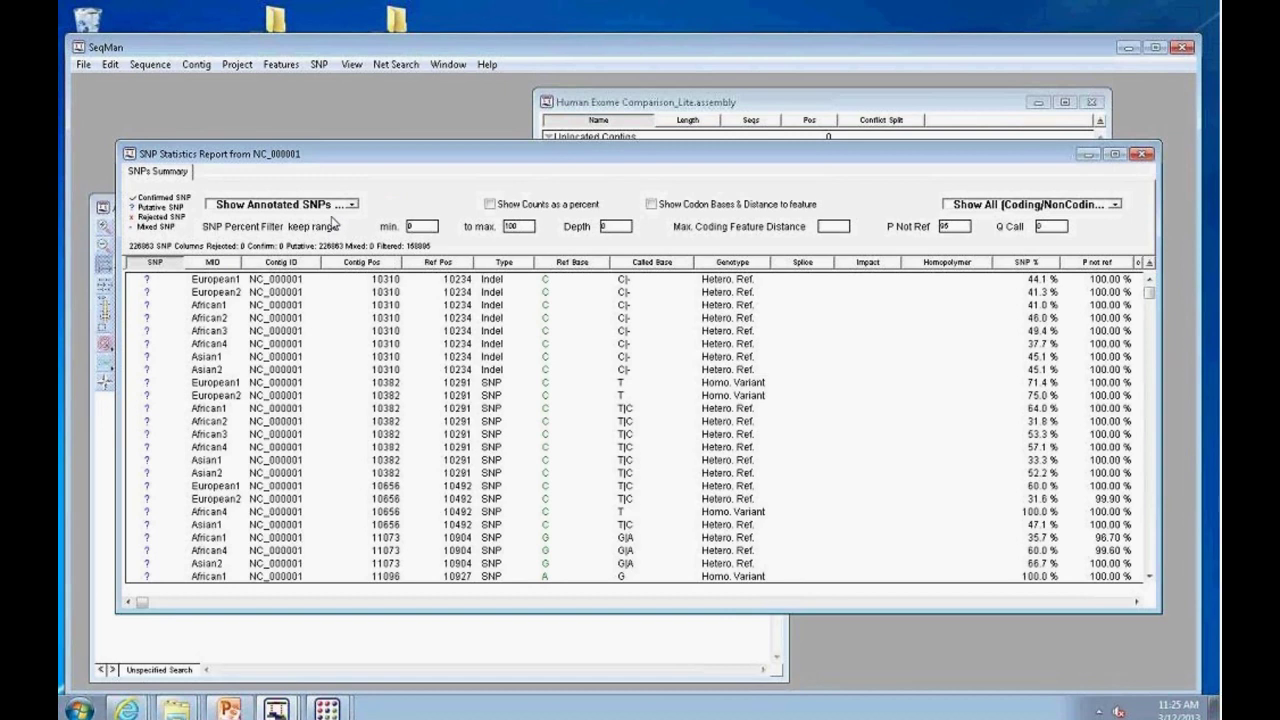
pyautogui.click(1137, 602)
pyautogui.click(1137, 602)
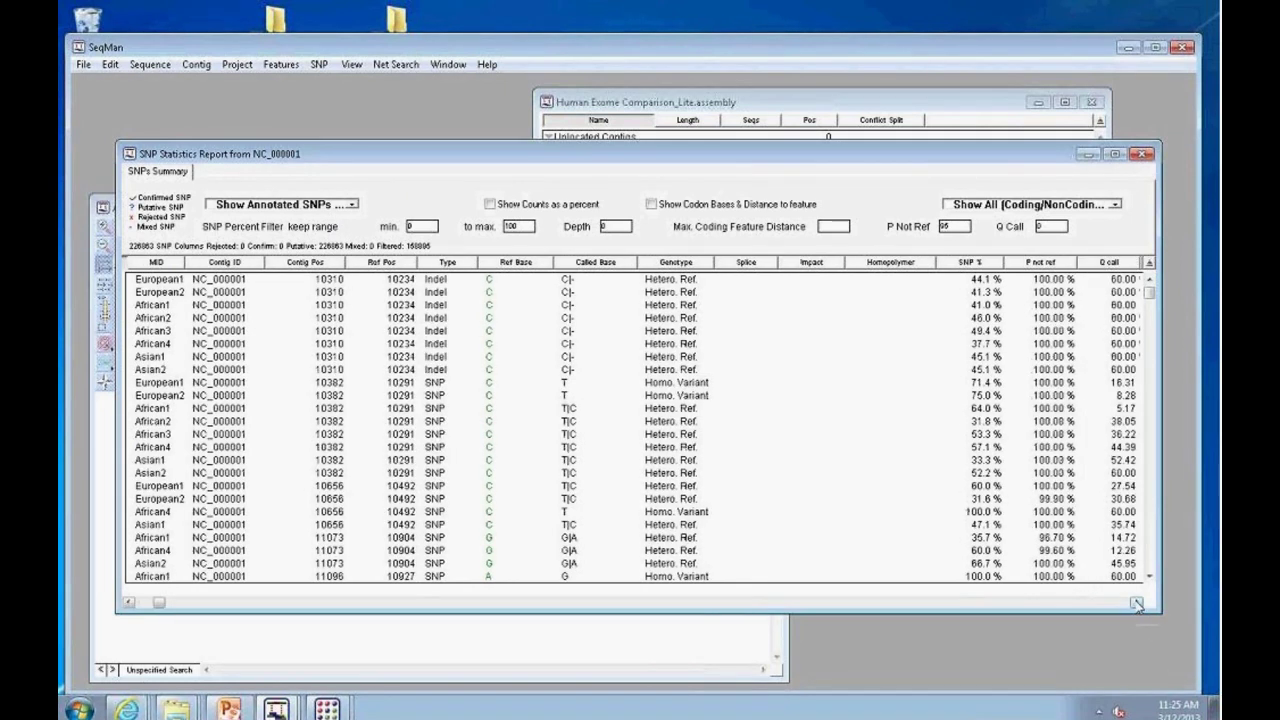
pyautogui.click(1137, 602)
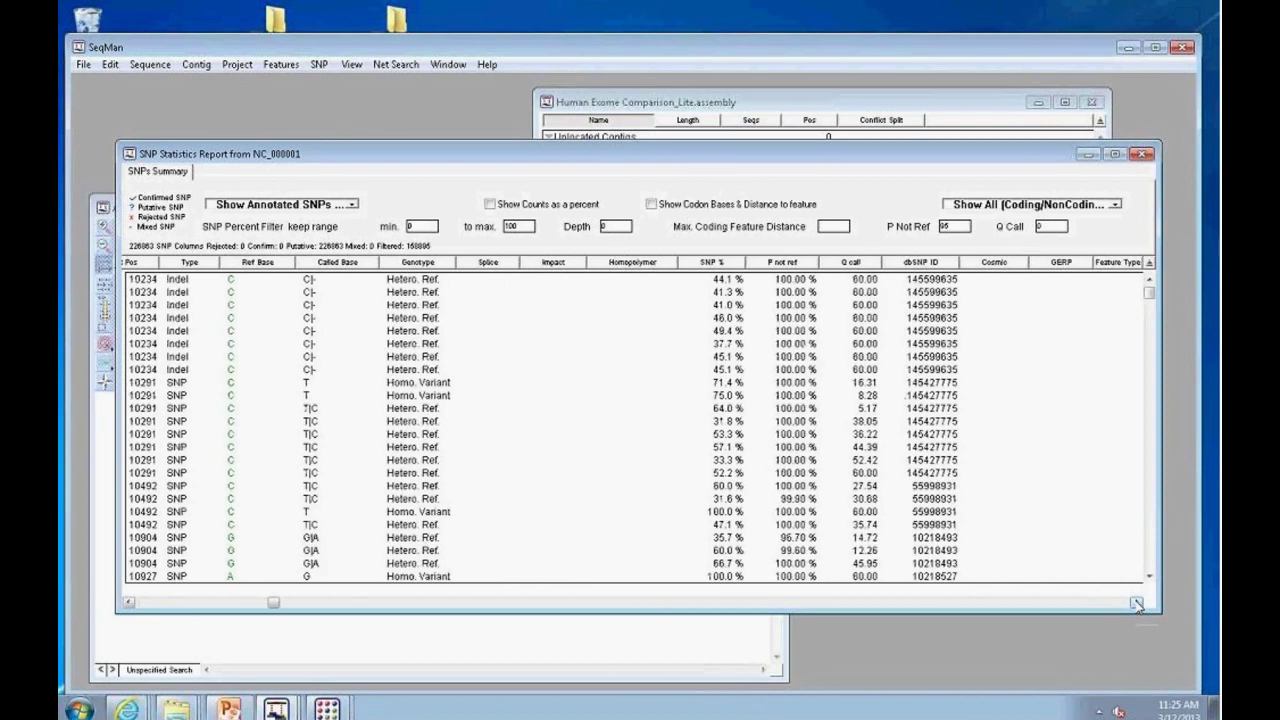
pyautogui.click(858, 284)
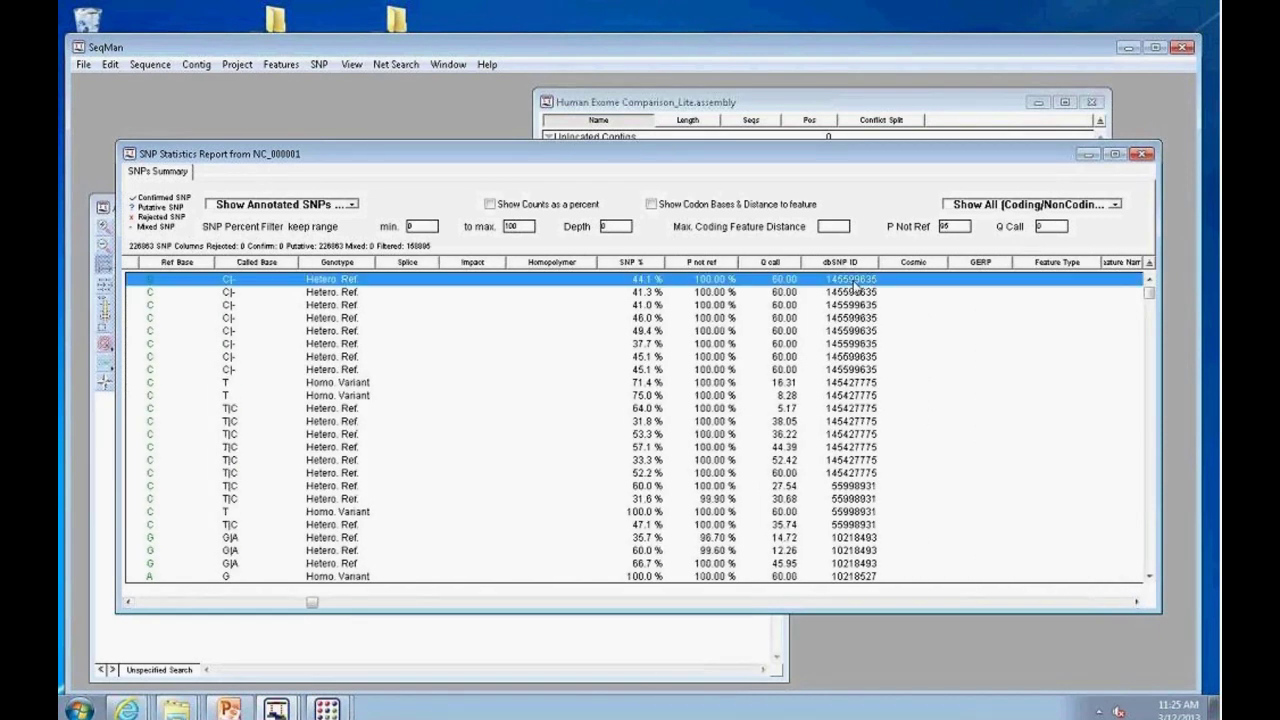
pyautogui.click(319, 64)
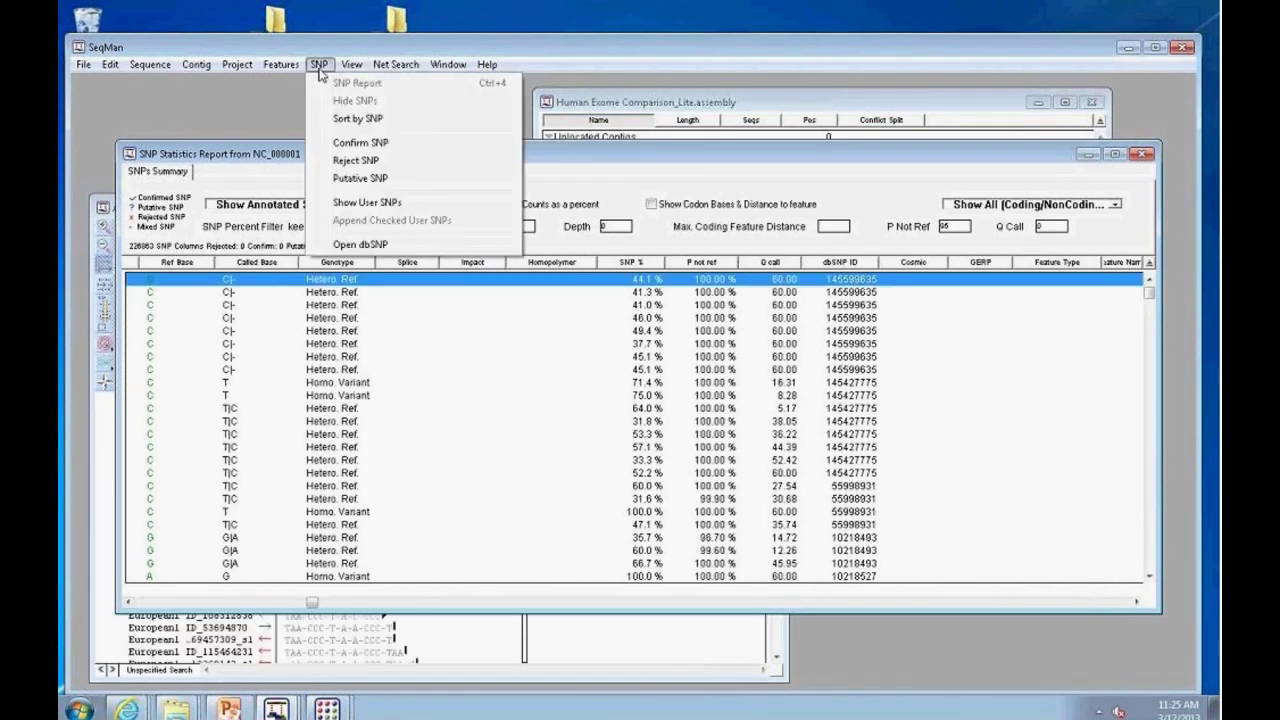
# Step: Open rs145599635 in dbSNP and scroll through its cluster report page
pyautogui.click(358, 247)
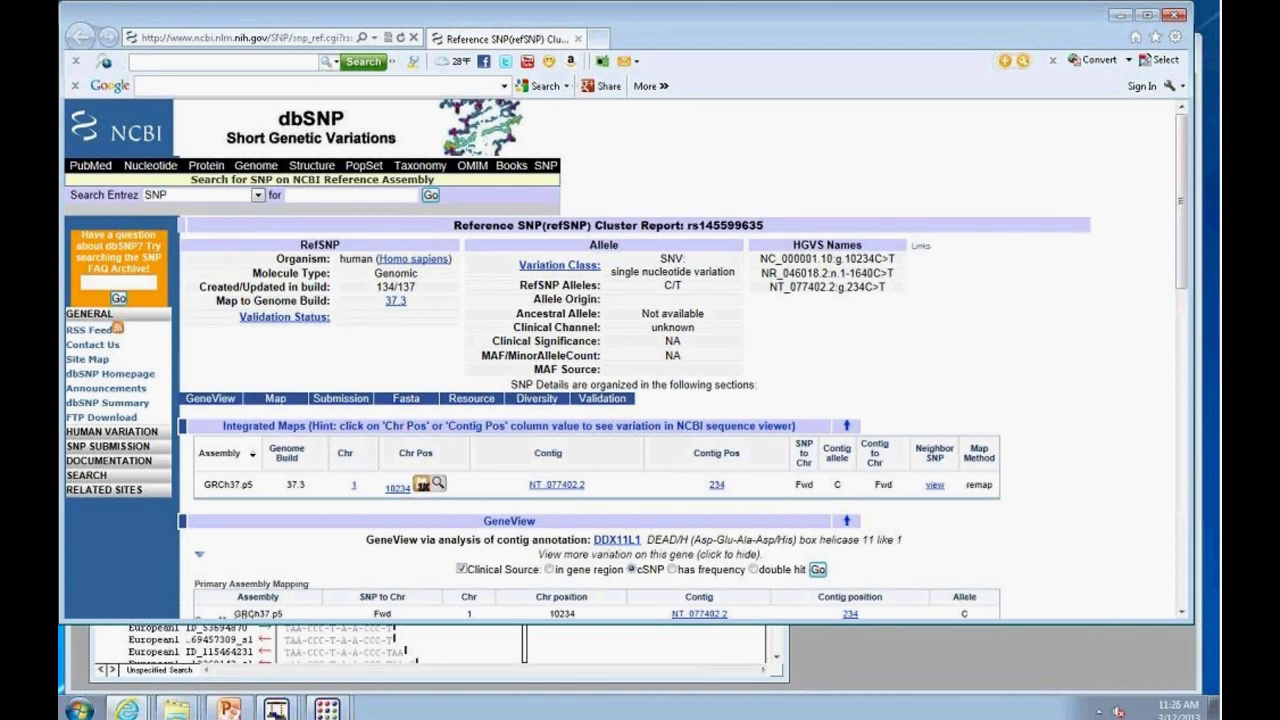
pyautogui.moveTo(1180, 145); pyautogui.dragTo(650, 165)
# Step: Back in SeqMan Pro, list novel SNPs briefly, then show all SNPs limited to coding-change SNPs only
pyautogui.click(1121, 15)
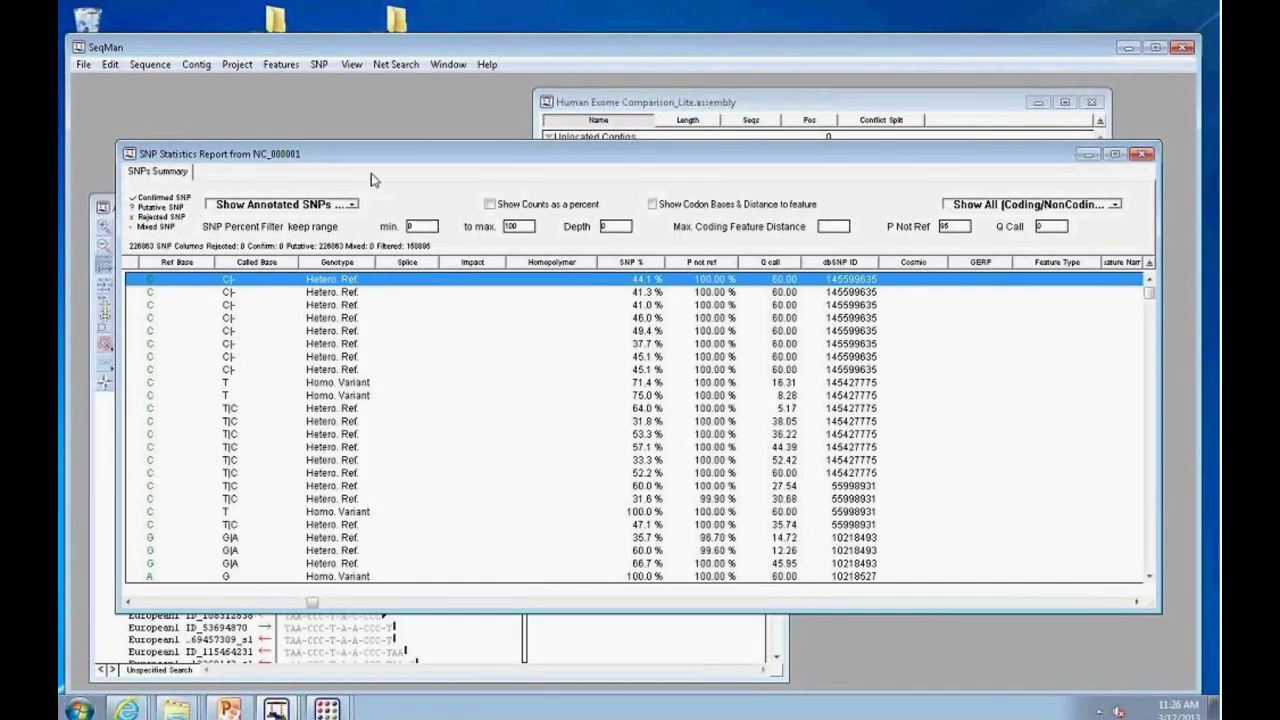
pyautogui.click(358, 205)
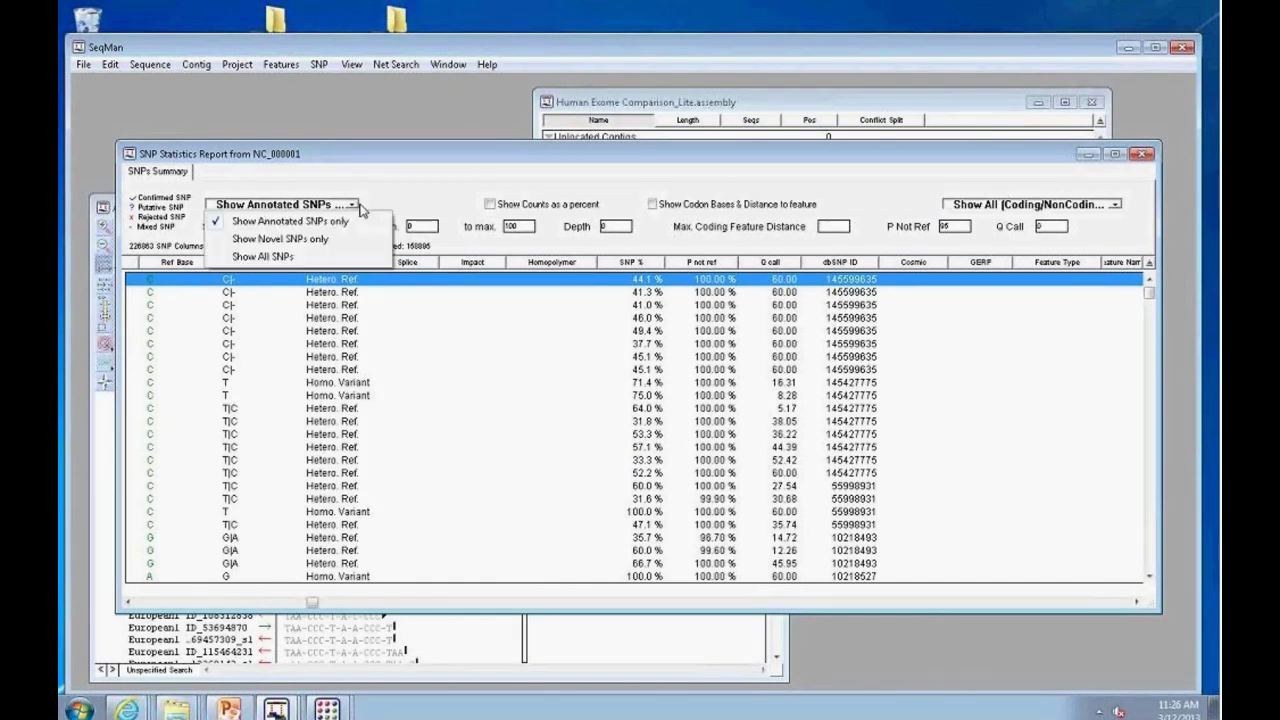
pyautogui.click(334, 241)
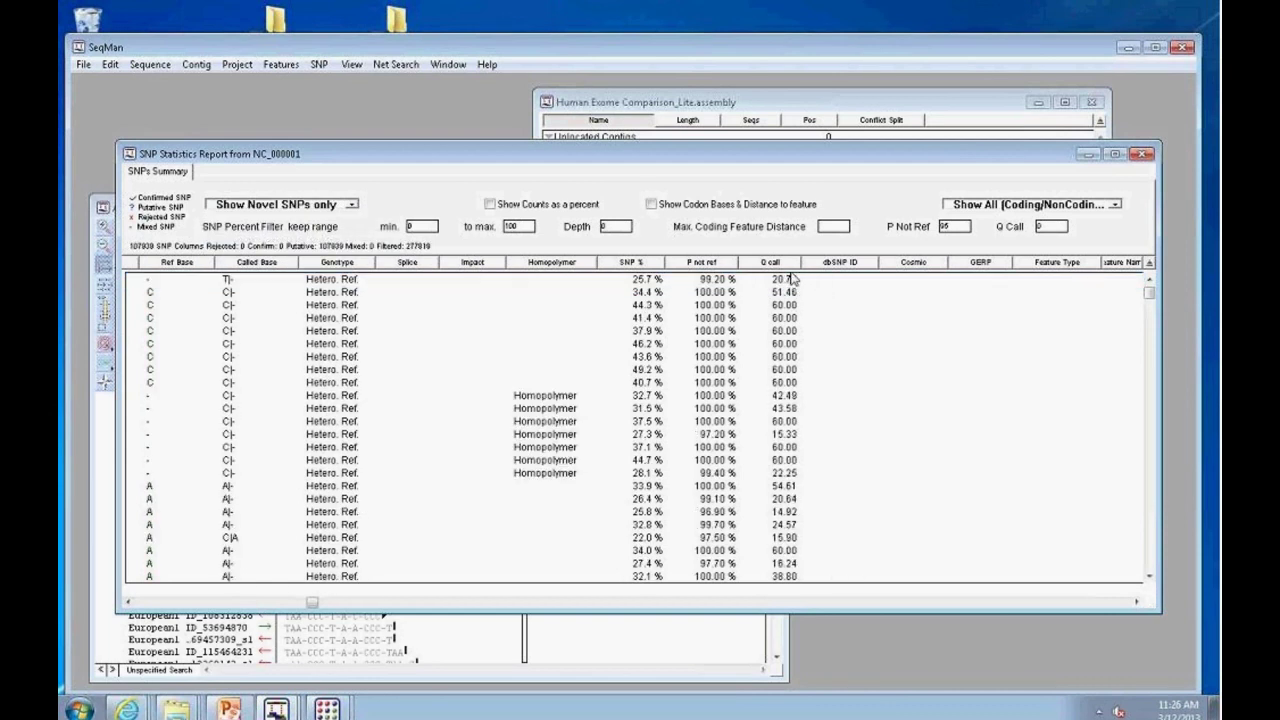
pyautogui.click(352, 205)
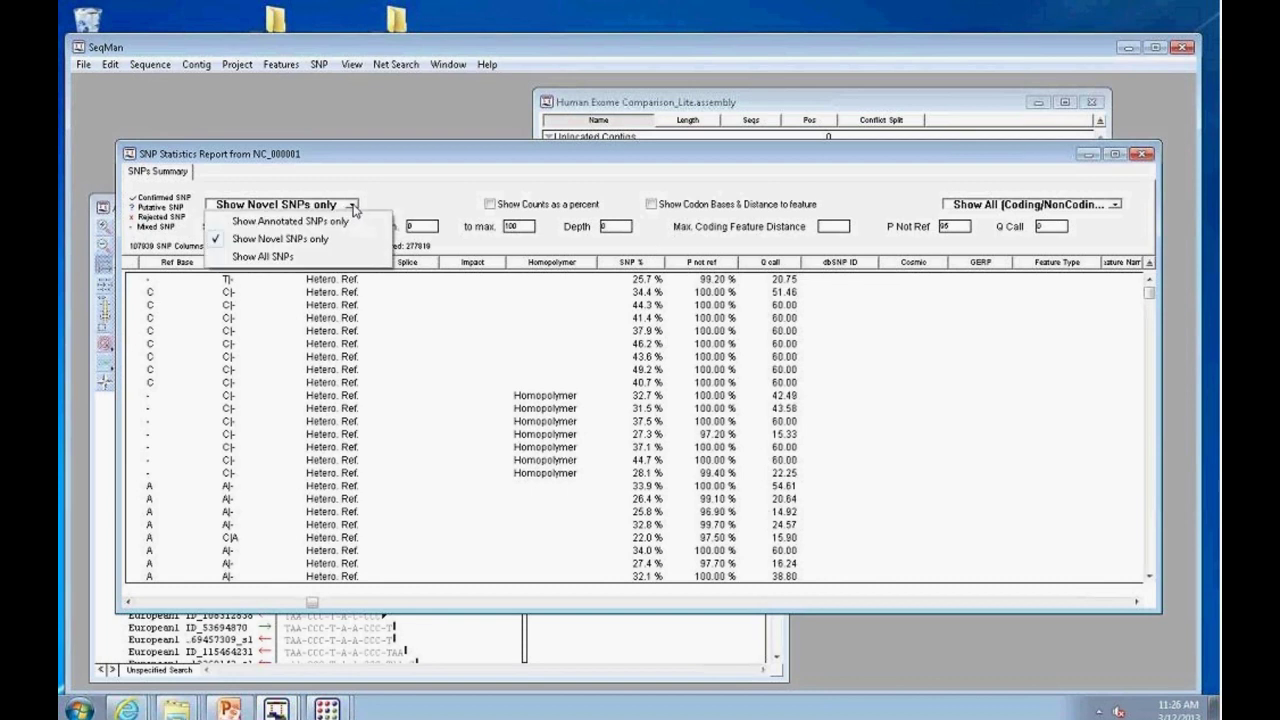
pyautogui.click(320, 258)
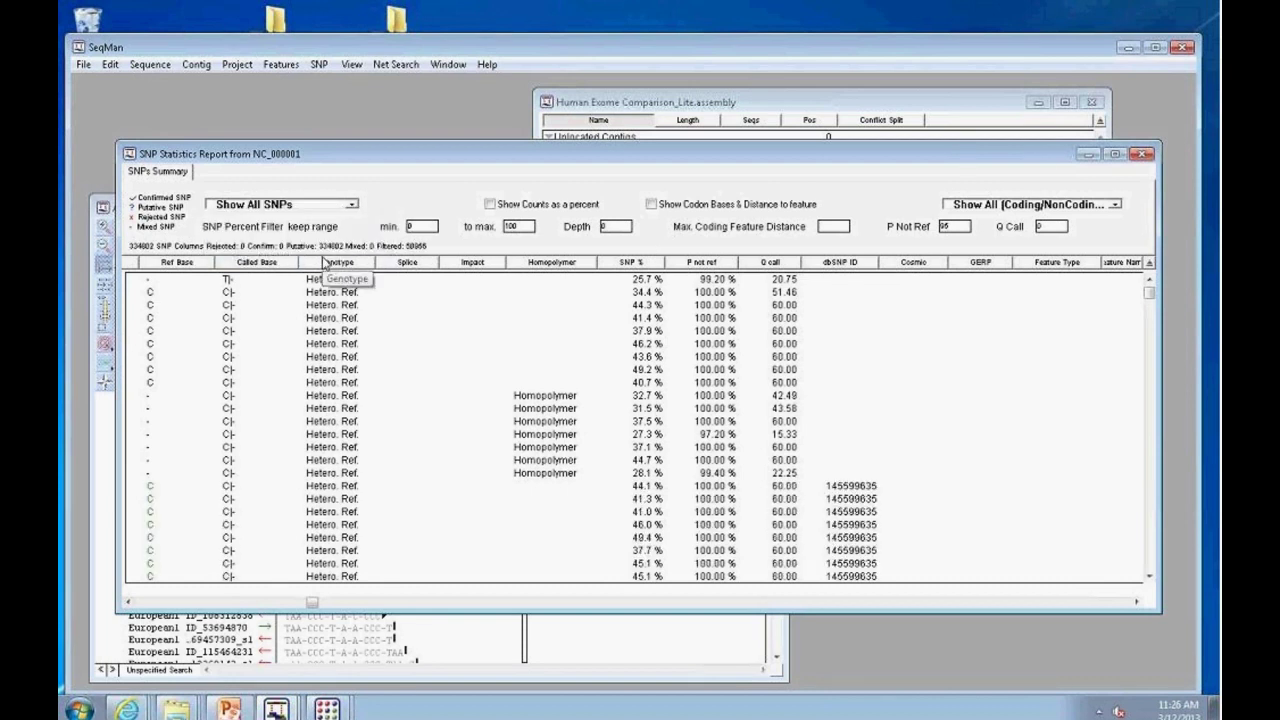
pyautogui.click(1117, 205)
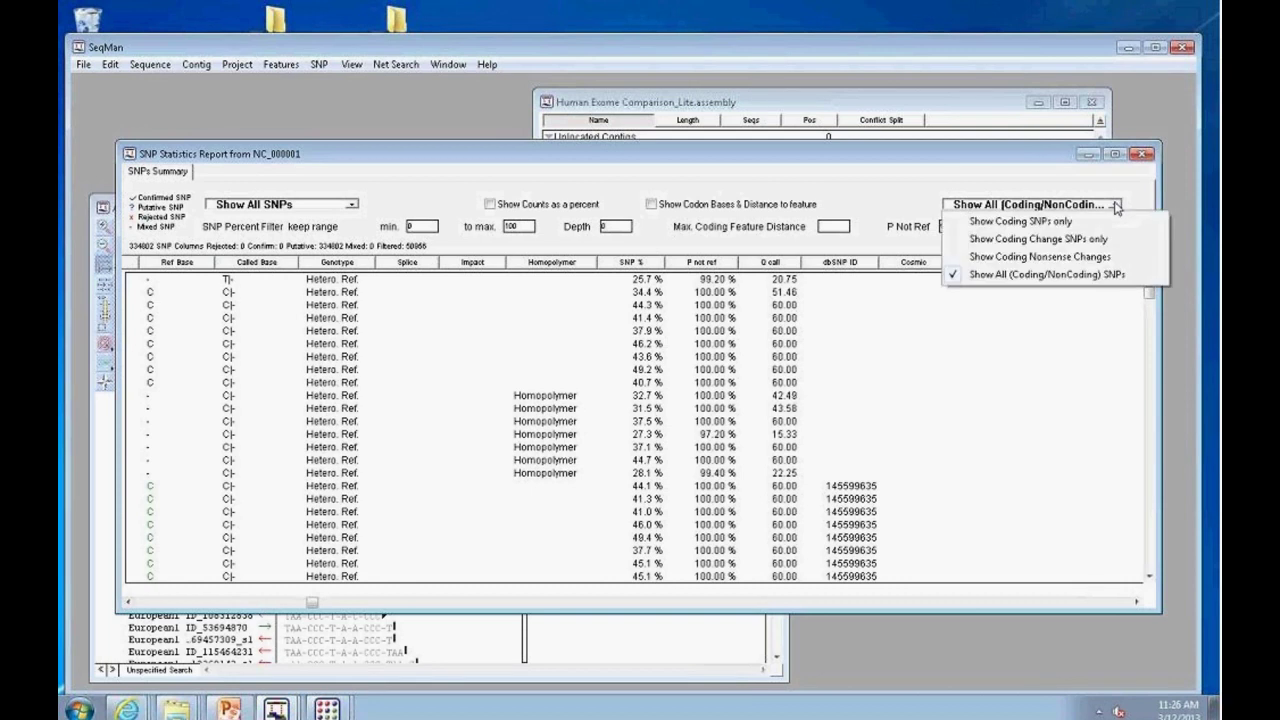
pyautogui.click(1081, 240)
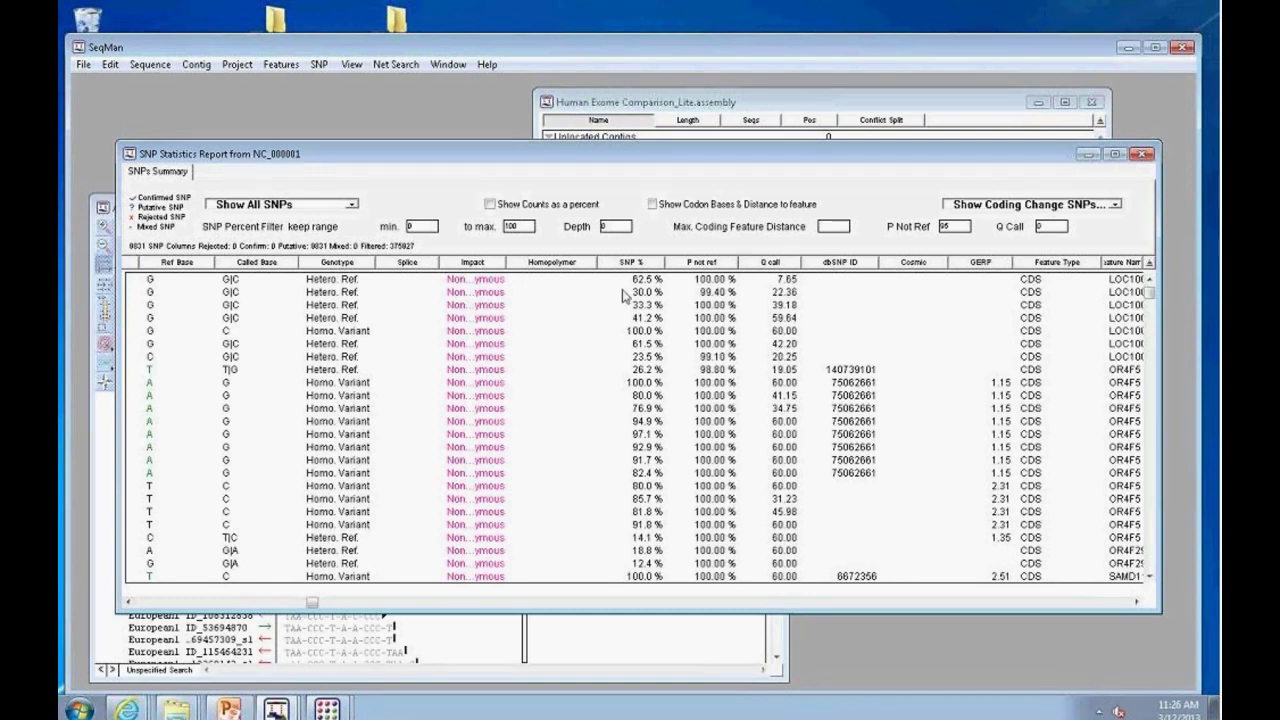
# Step: Hide the Contig ID, Homopolymer, Splice, Q call and Cosmic columns in the SNP report
pyautogui.rightClick(873, 206)
pyautogui.click(930, 300)
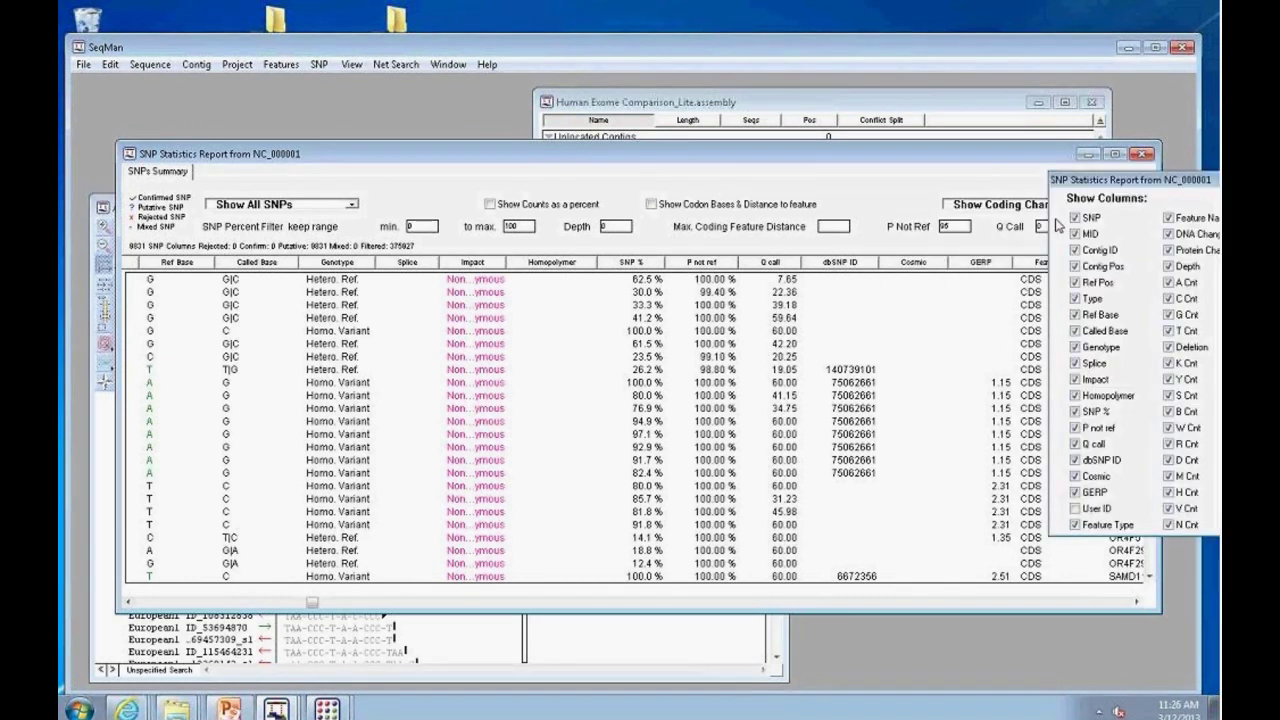
pyautogui.moveTo(1113, 189); pyautogui.dragTo(1013, 177)
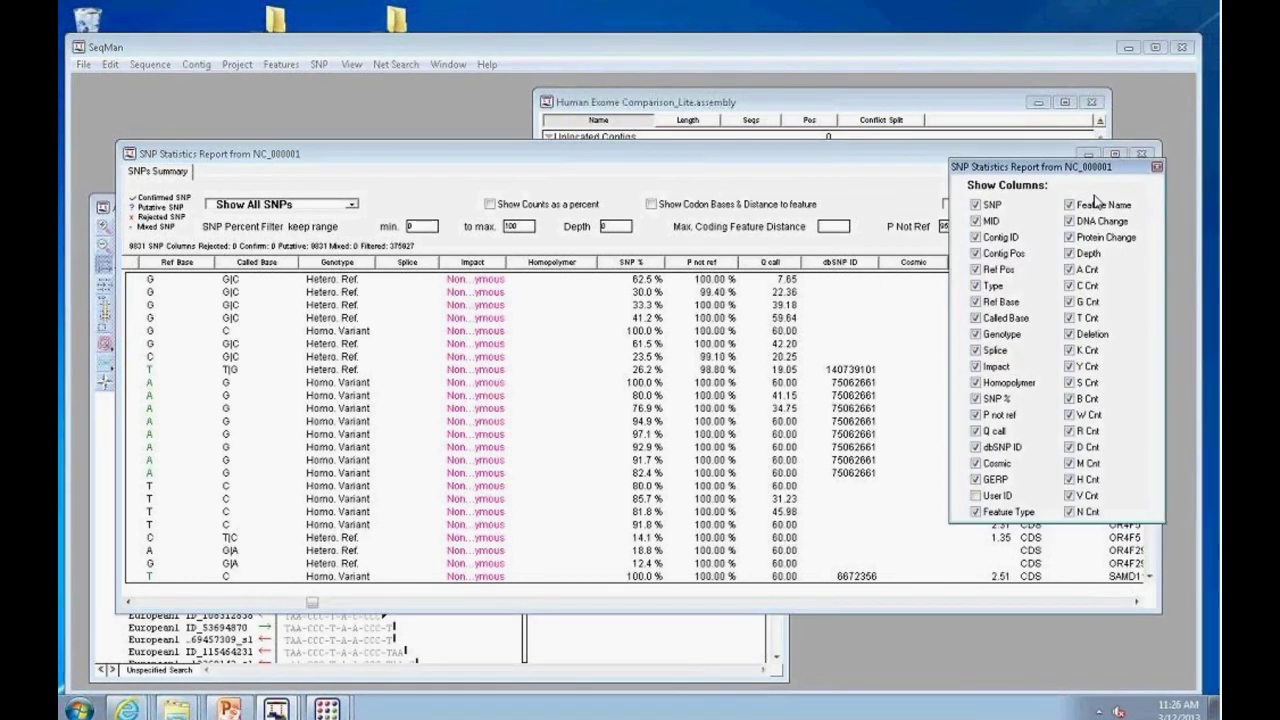
pyautogui.click(975, 237)
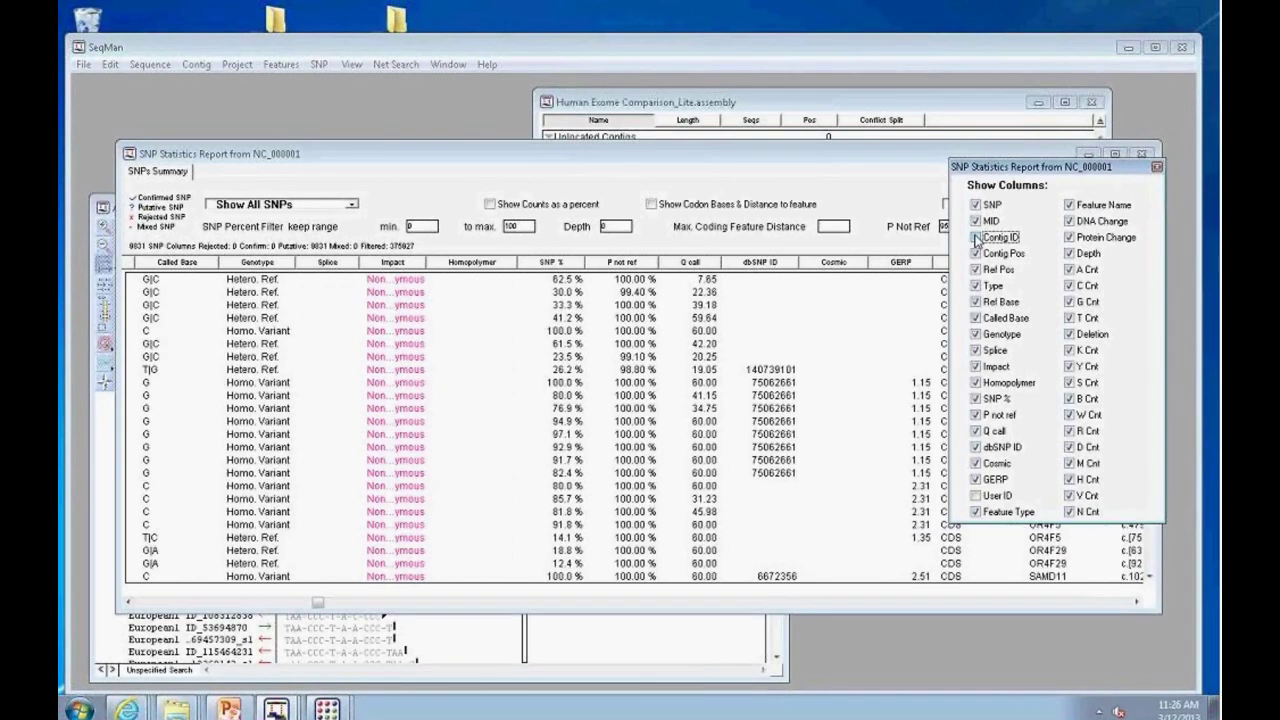
pyautogui.click(975, 382)
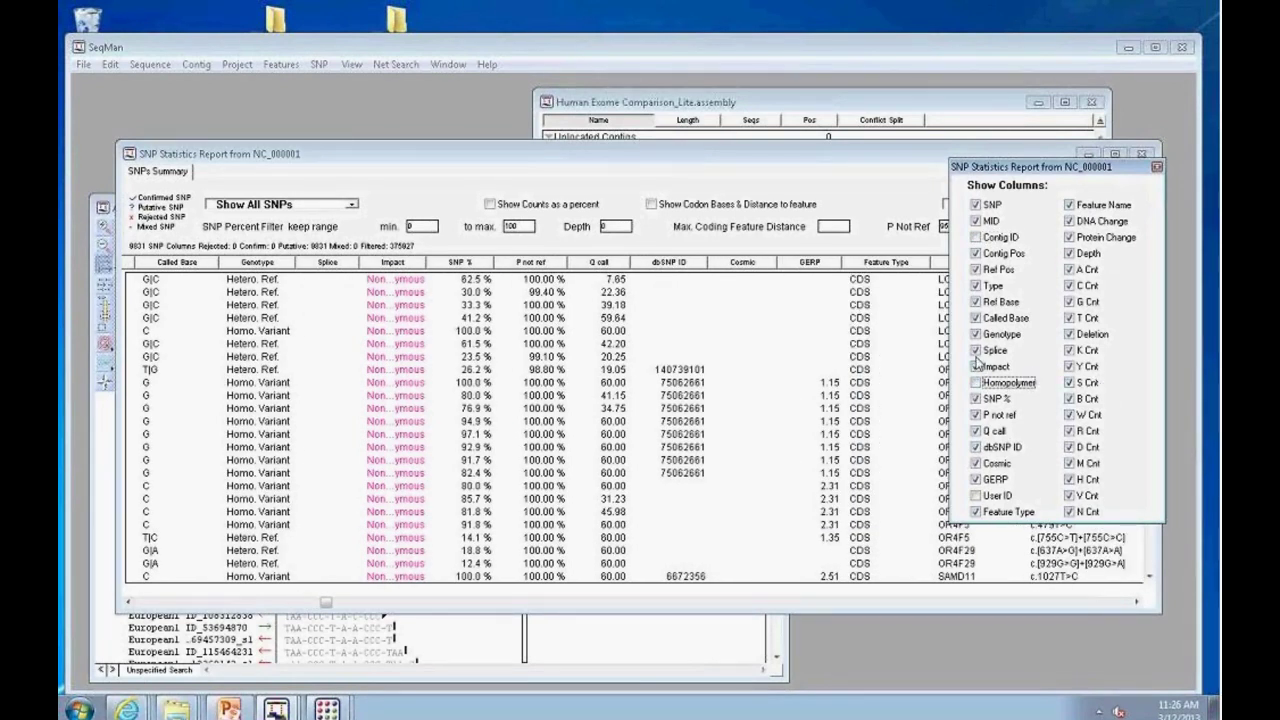
pyautogui.click(976, 351)
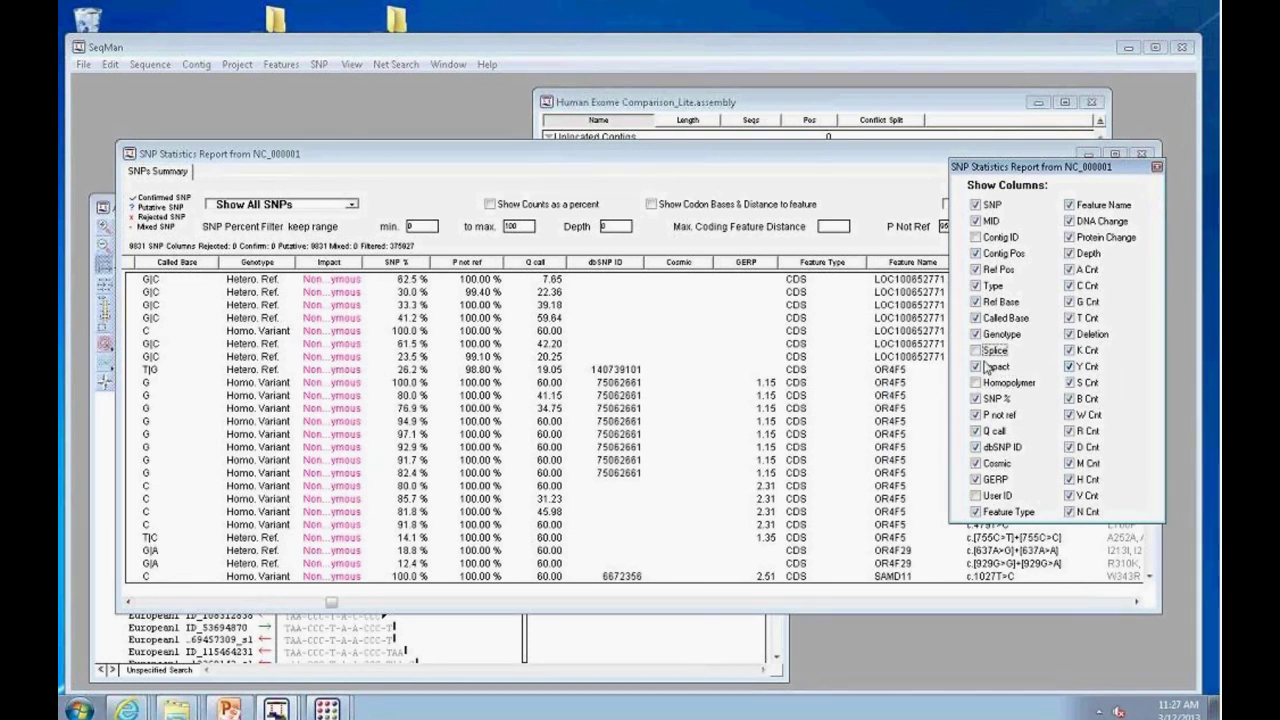
pyautogui.click(976, 431)
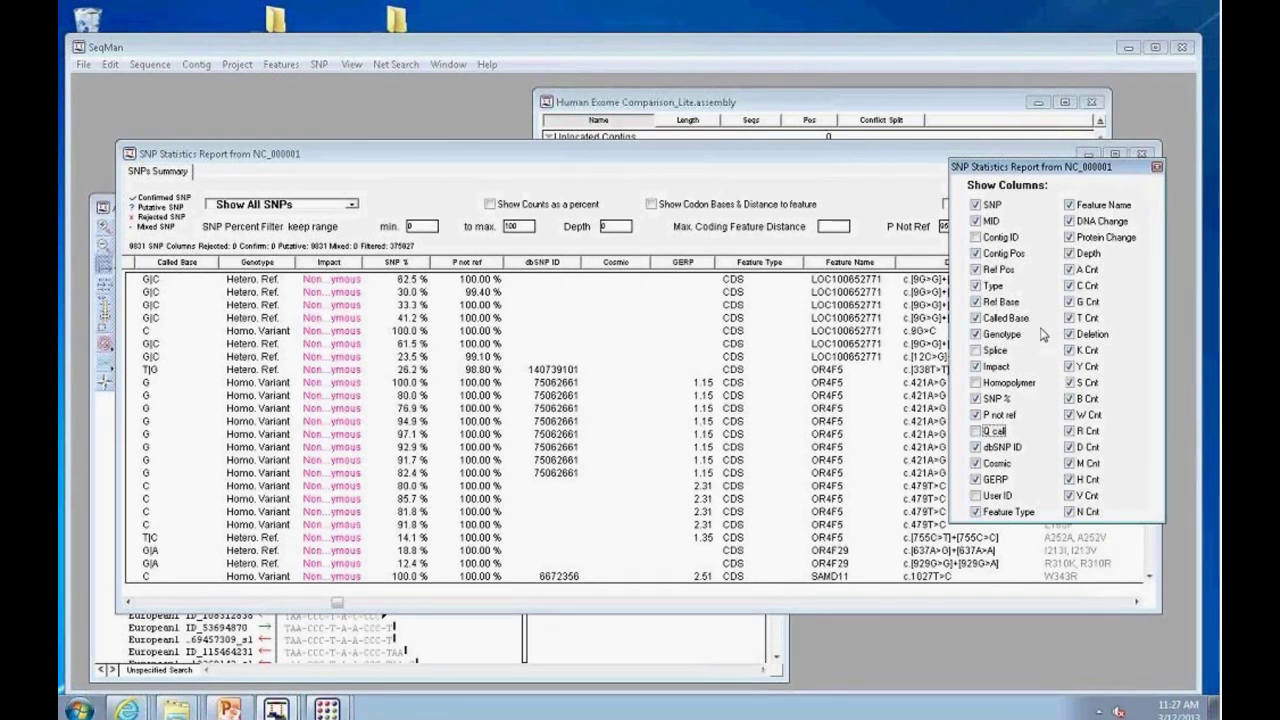
pyautogui.click(976, 463)
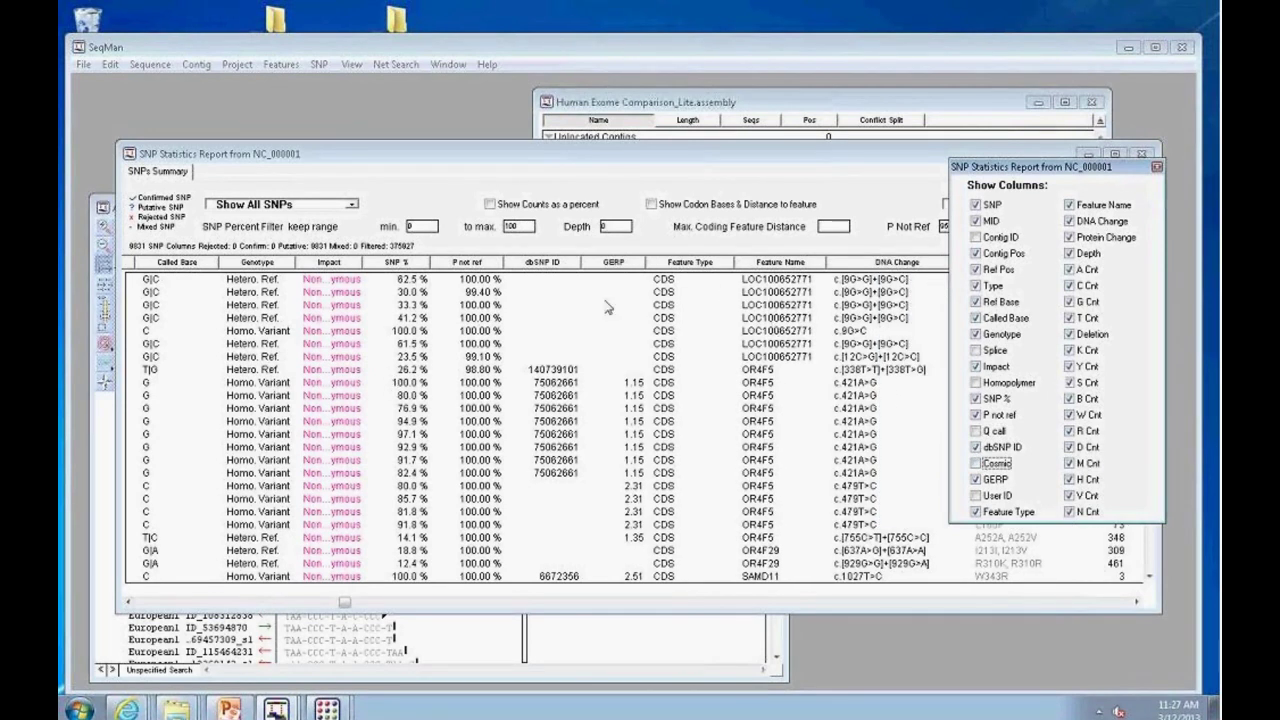
pyautogui.click(1157, 167)
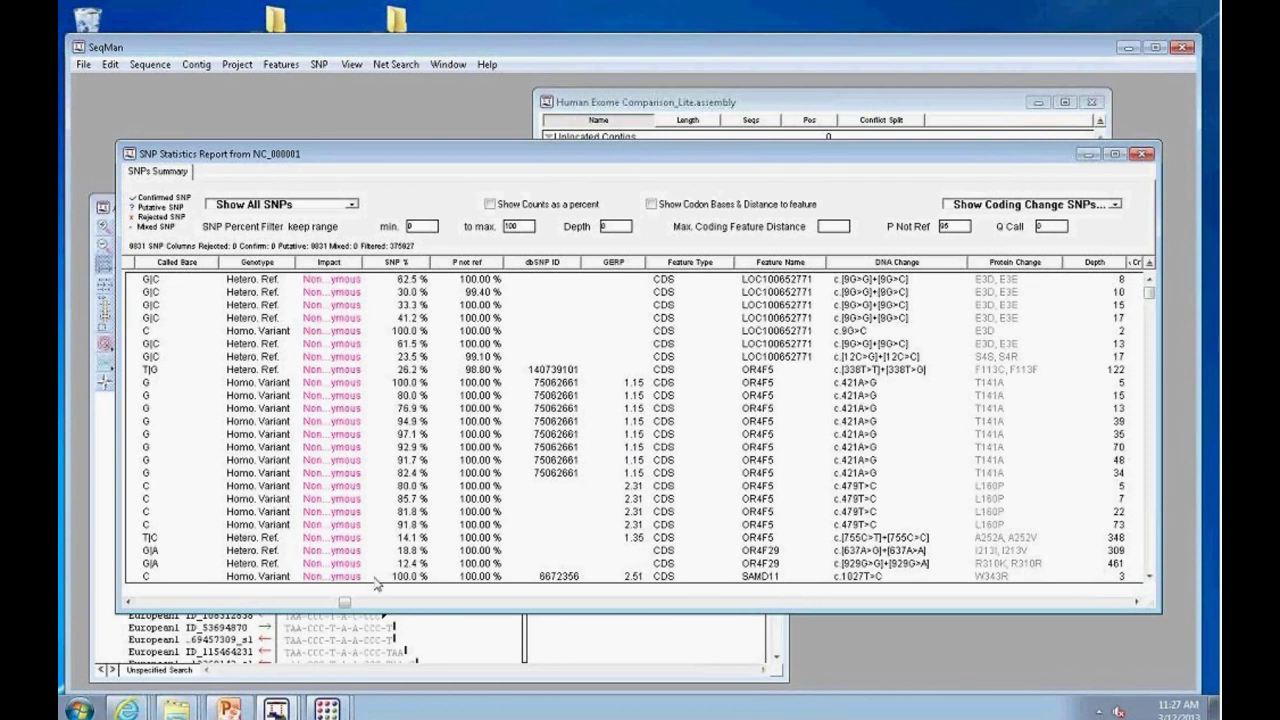
# Step: Show only novel SNPs and open the alignment for the African3 SNP at position 12372
pyautogui.moveTo(344, 604); pyautogui.dragTo(141, 602)
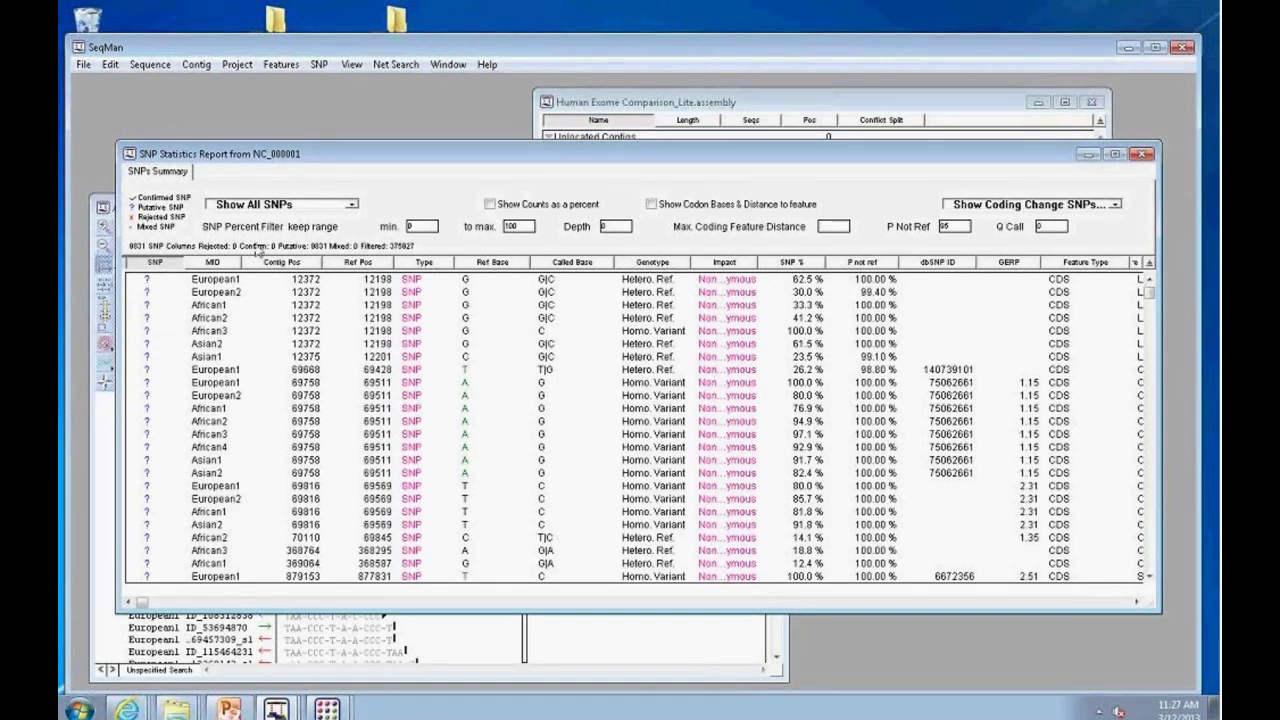
pyautogui.click(352, 205)
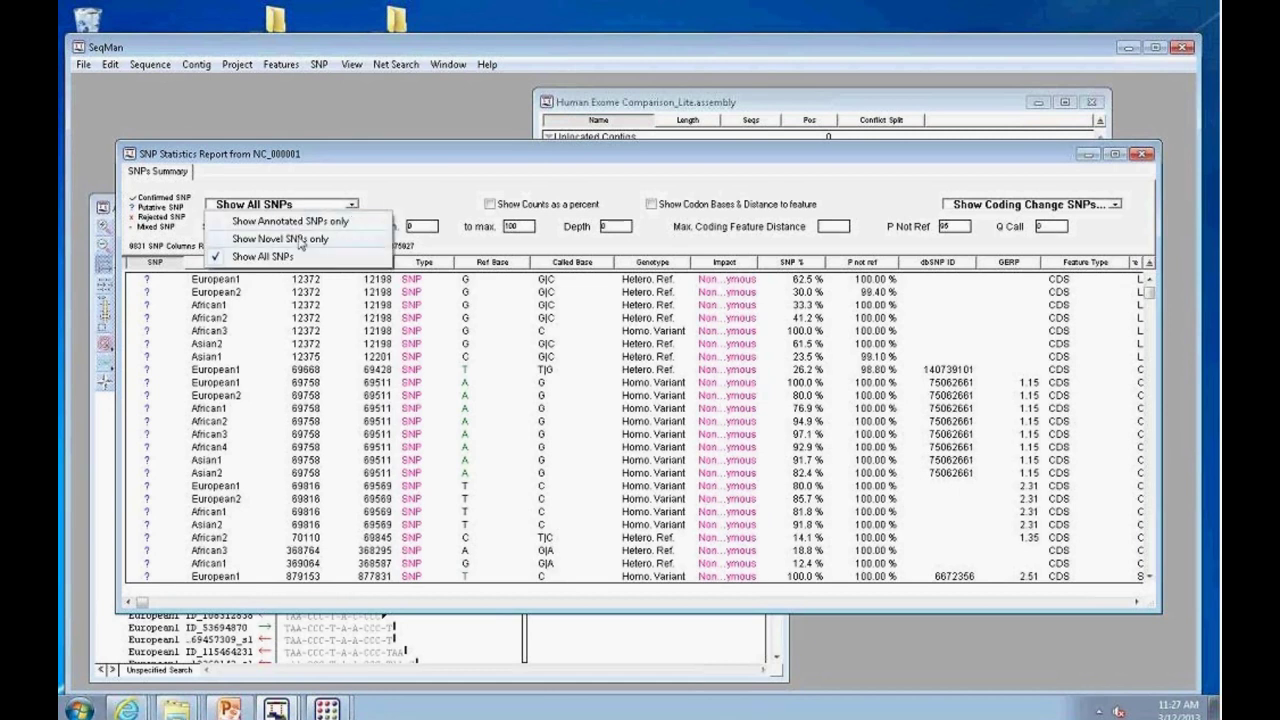
pyautogui.click(330, 239)
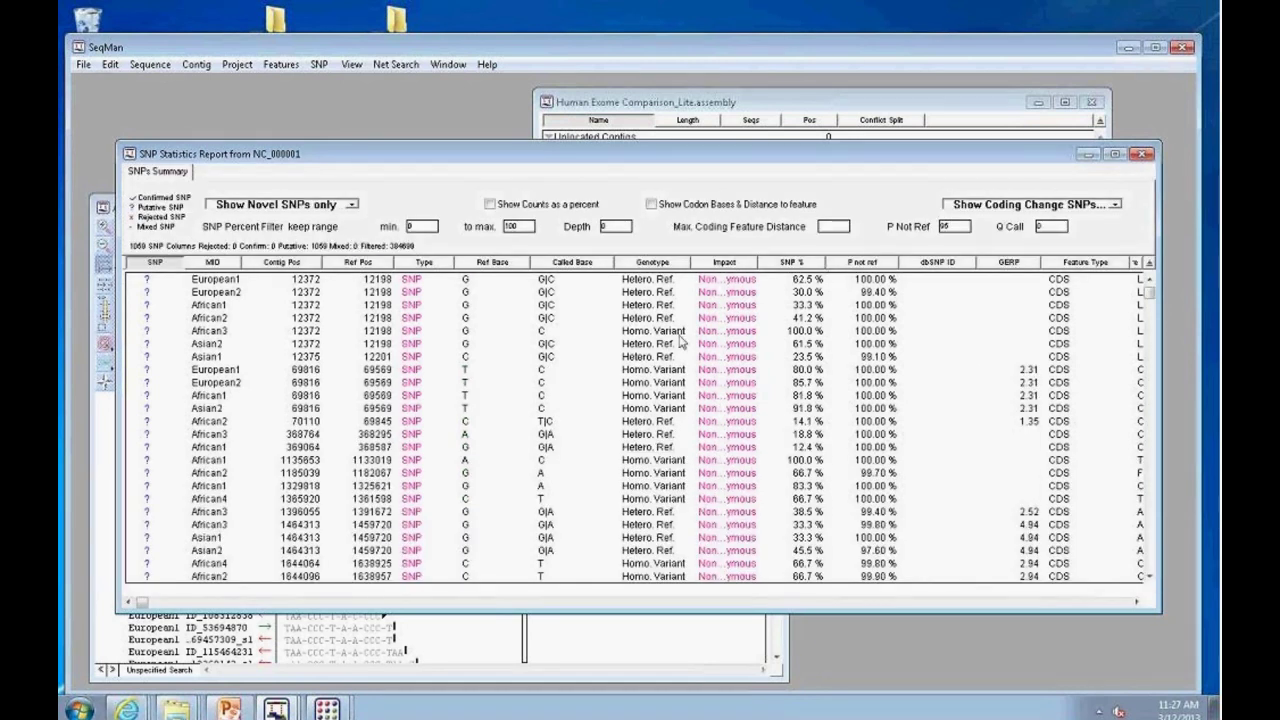
pyautogui.doubleClick(307, 334)
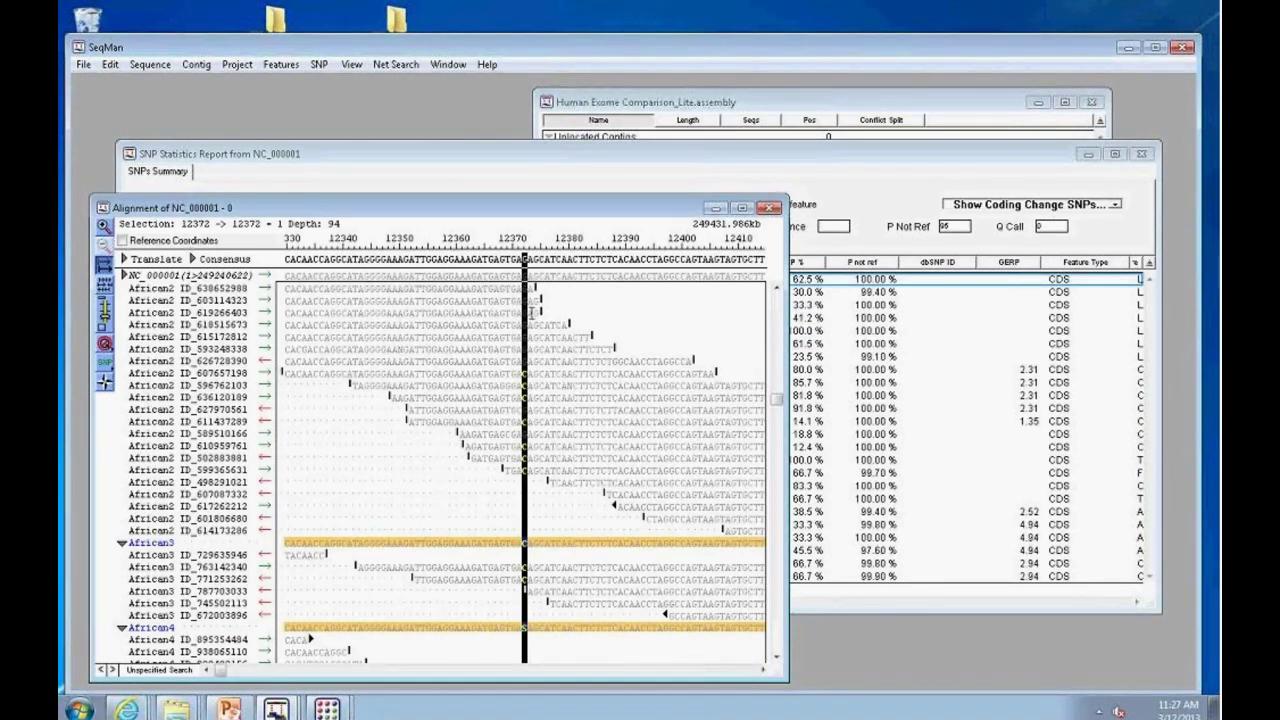
# Step: Move the alignment window up, widen it, and collapse the African read groups
pyautogui.moveTo(500, 208); pyautogui.dragTo(504, 132)
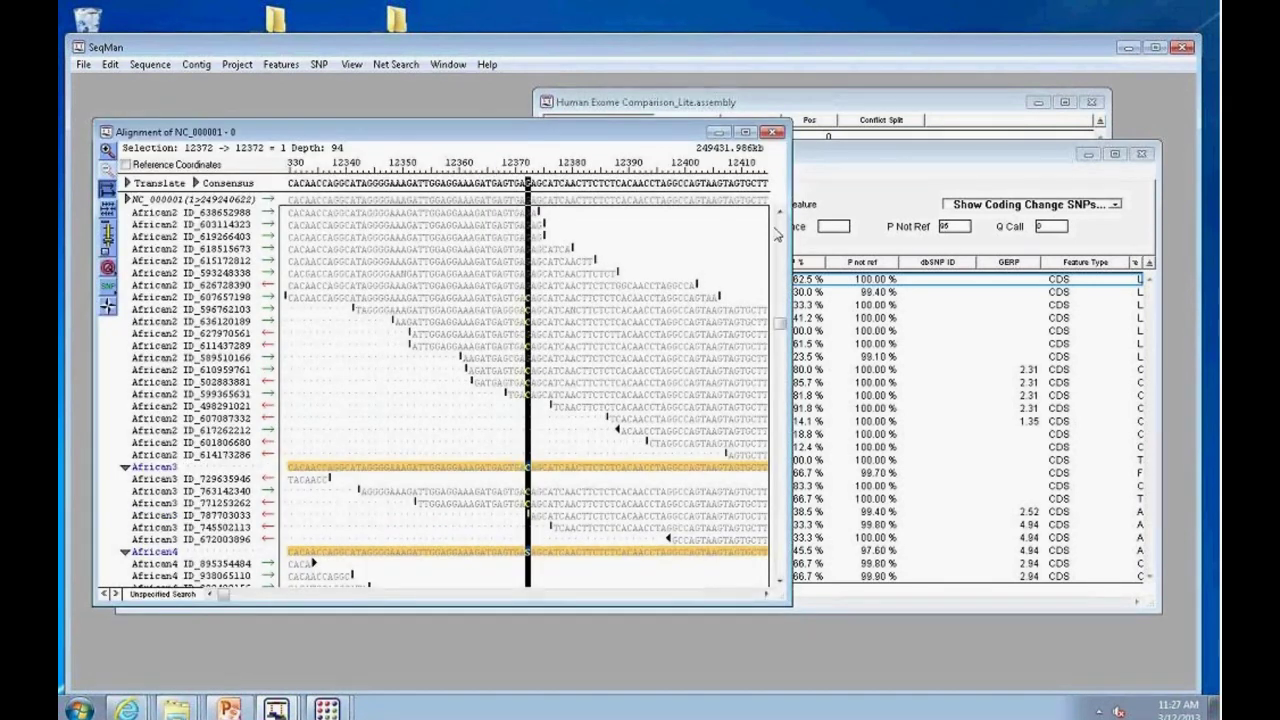
pyautogui.moveTo(782, 326); pyautogui.dragTo(782, 214)
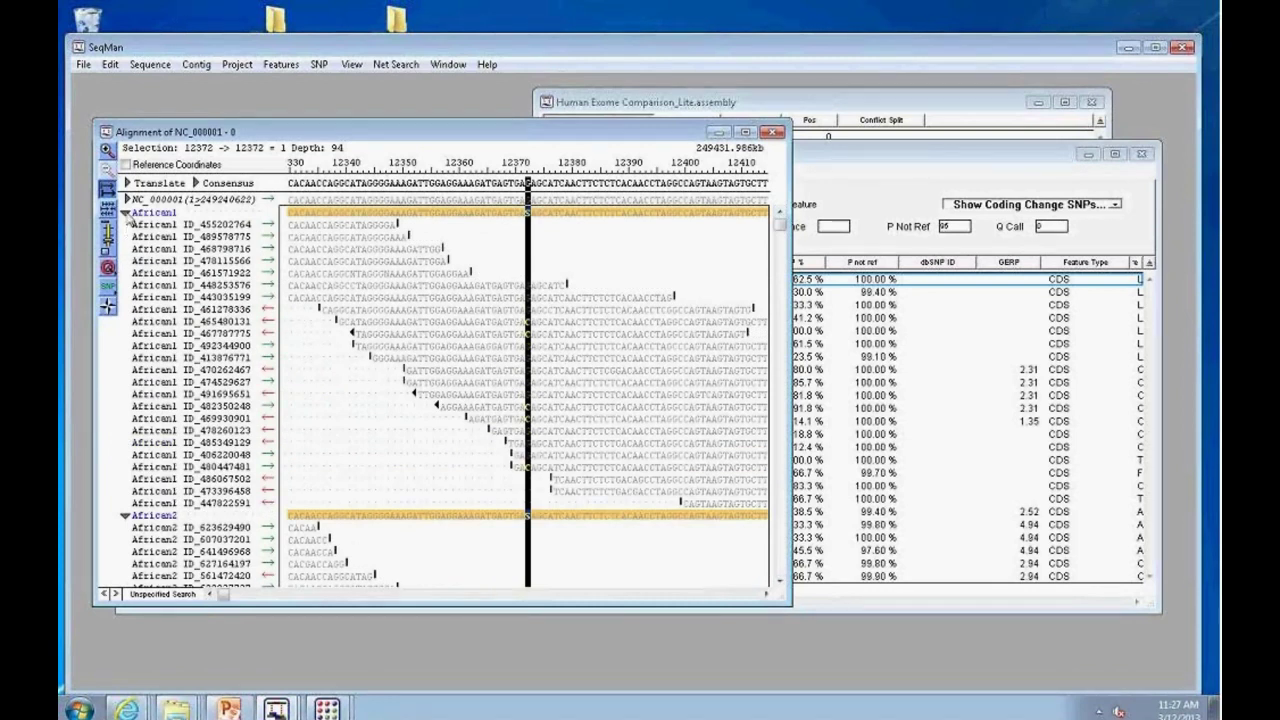
pyautogui.click(125, 213)
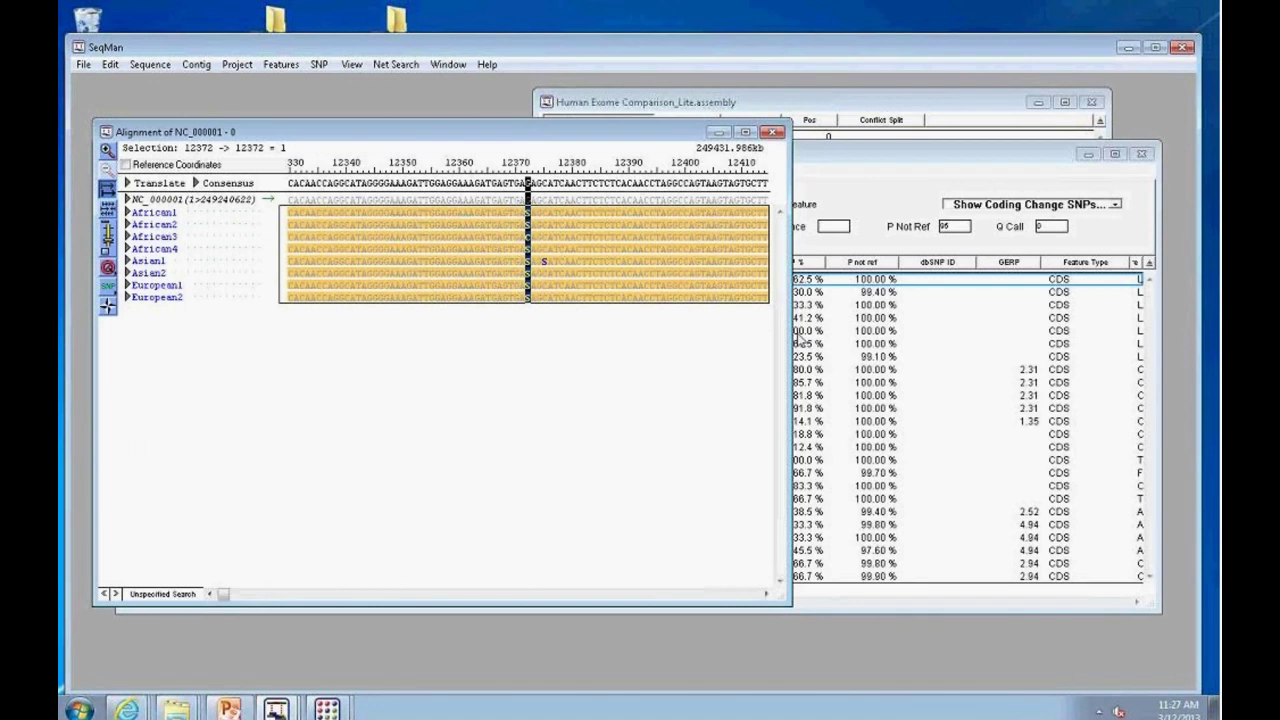
pyautogui.moveTo(788, 330); pyautogui.dragTo(1055, 330)
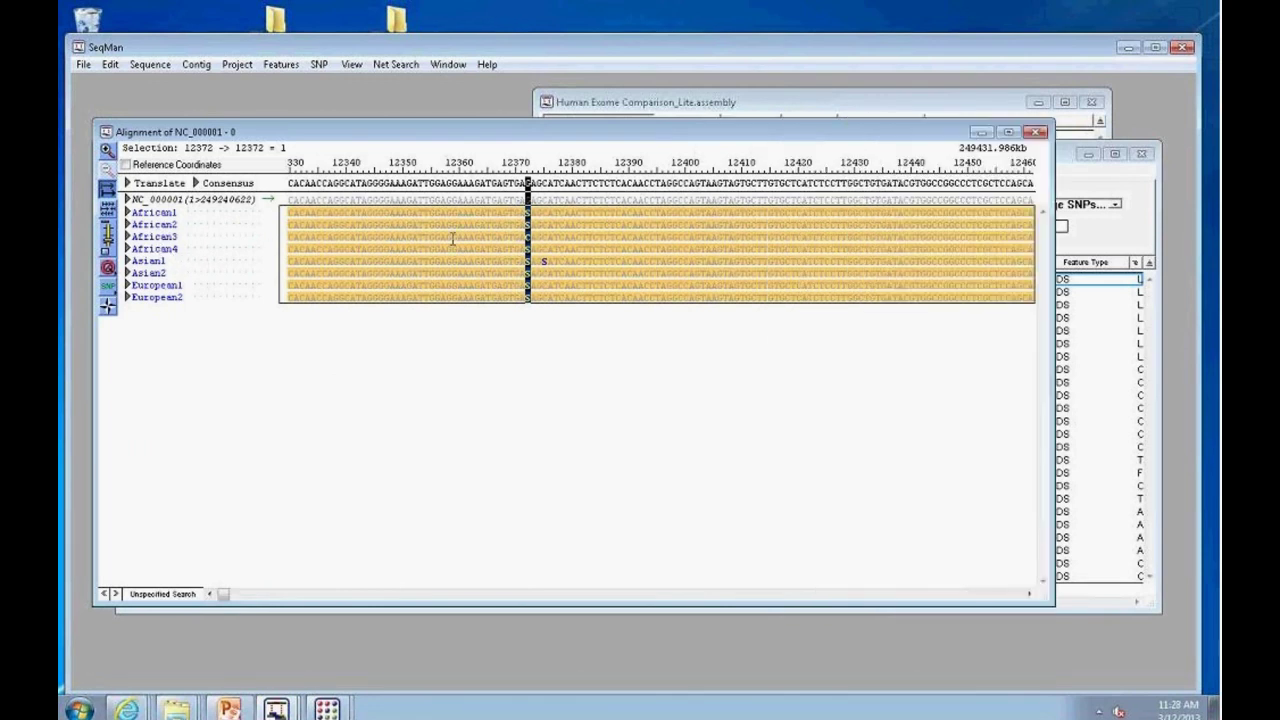
pyautogui.click(565, 225)
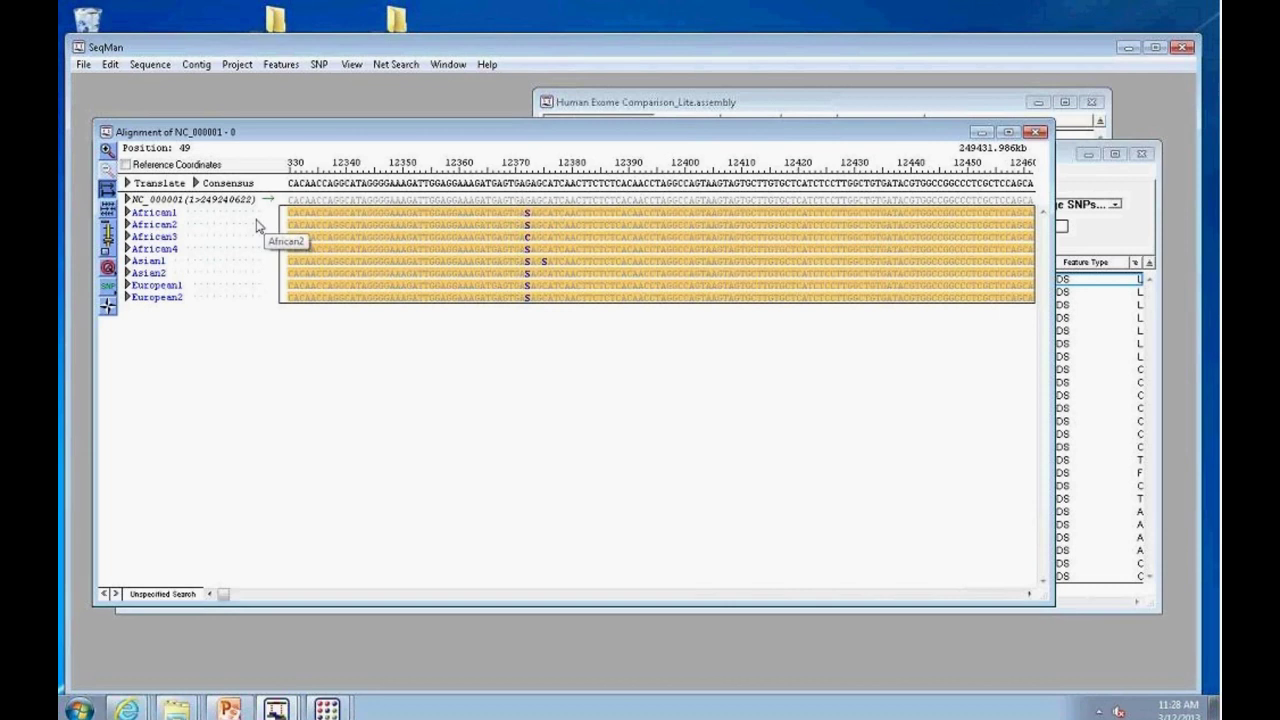
# Step: Expand the NC_000001 gene feature tracks and briefly list the African1 reads
pyautogui.click(128, 200)
pyautogui.click(128, 200)
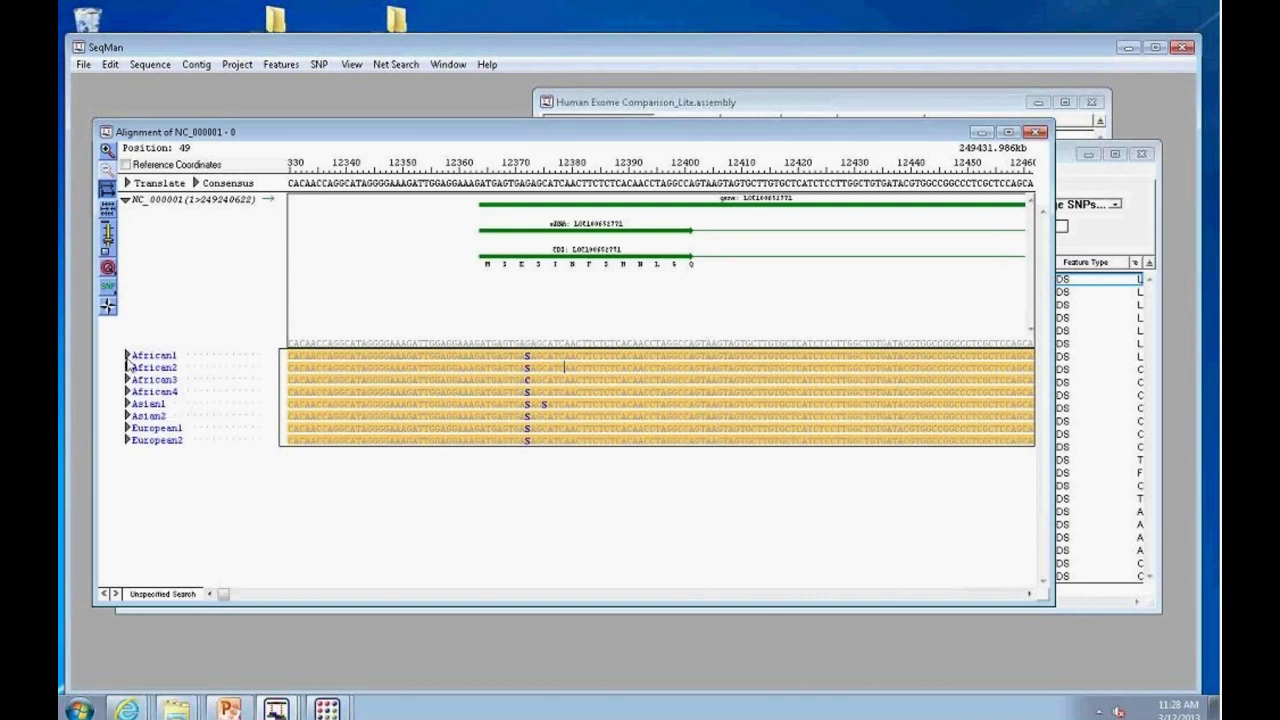
pyautogui.click(127, 357)
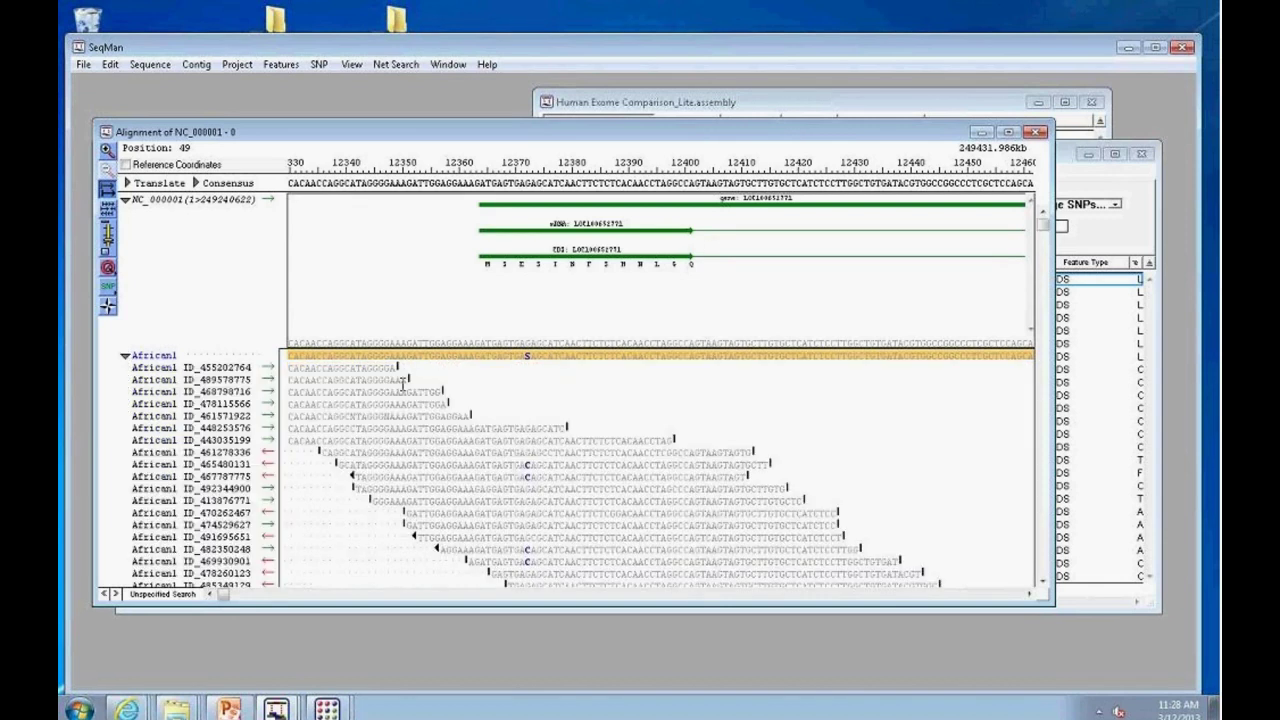
pyautogui.click(127, 356)
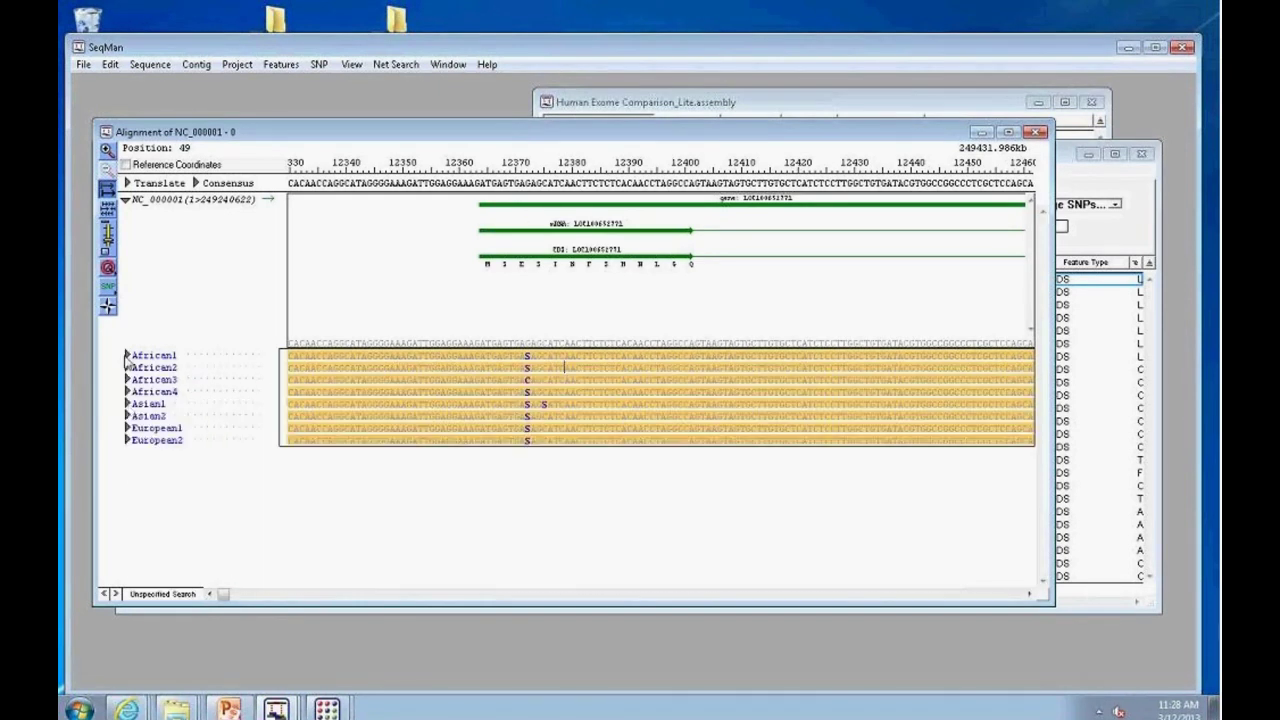
# Step: Browse the Asian1 group's reads, then return to the novel SNP report
pyautogui.click(127, 408)
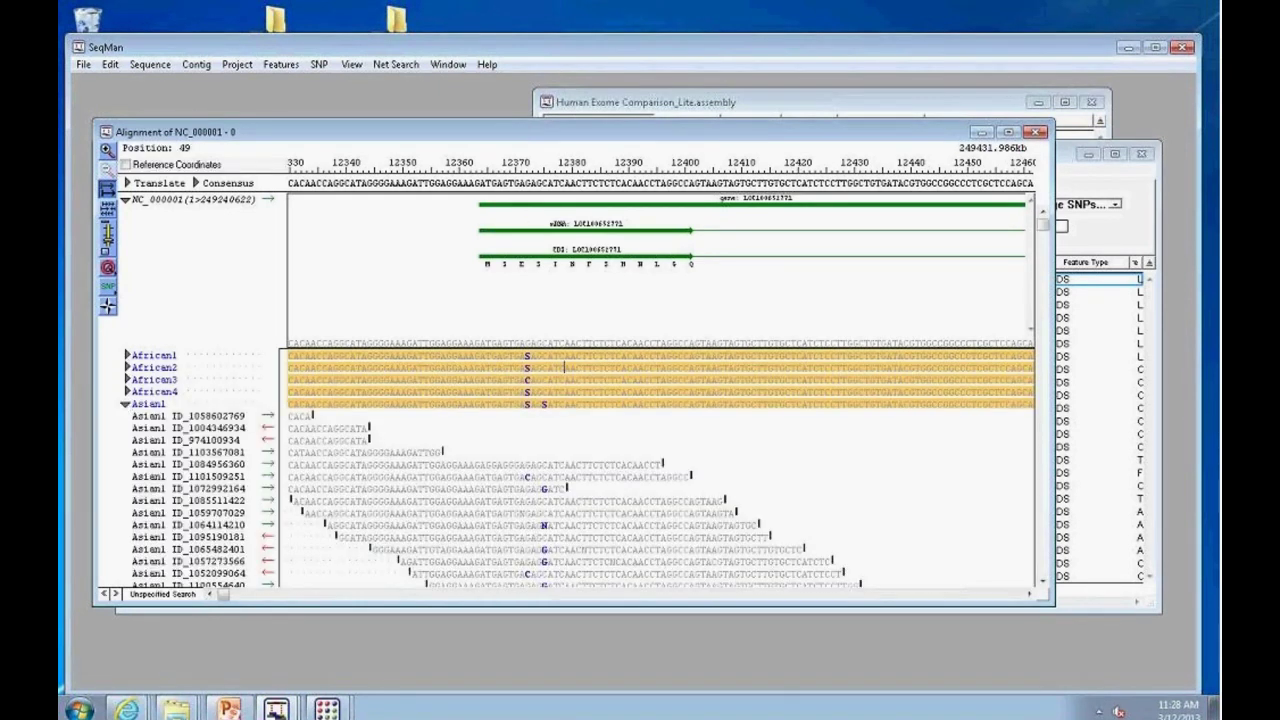
pyautogui.scroll(-1, 1047, 265)
pyautogui.scroll(-3, 1047, 265)
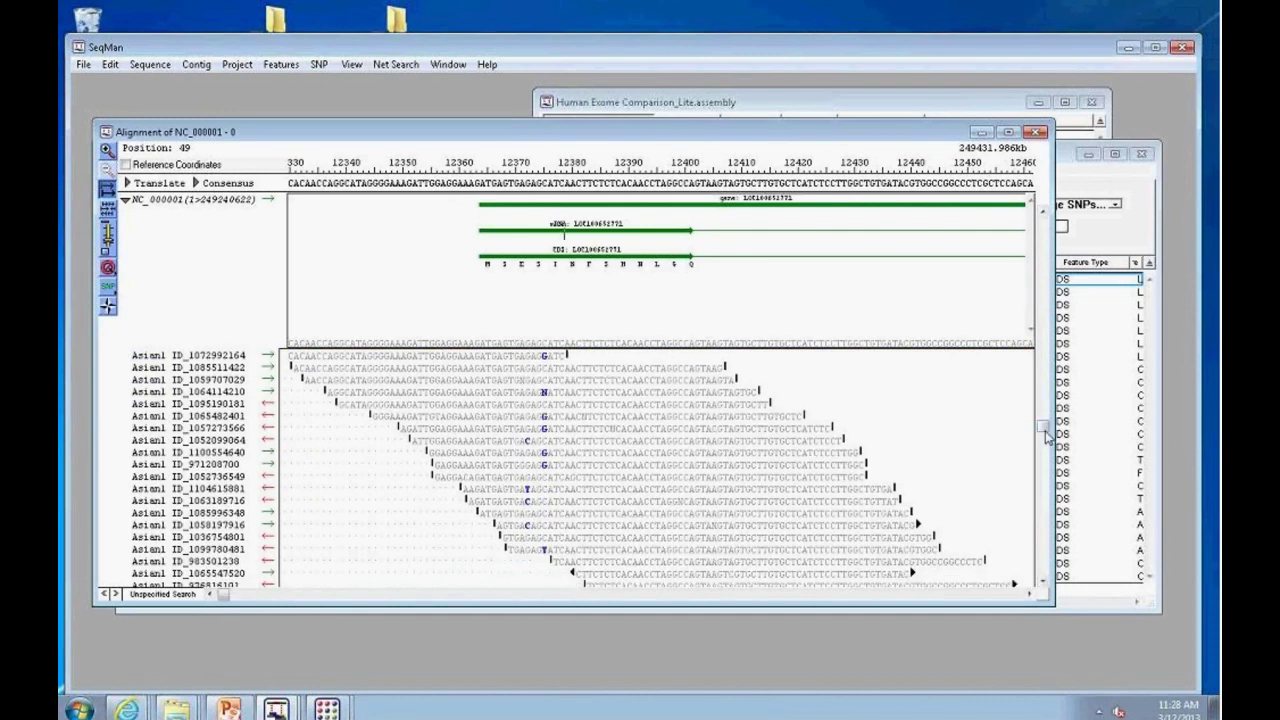
pyautogui.scroll(4, 1050, 437)
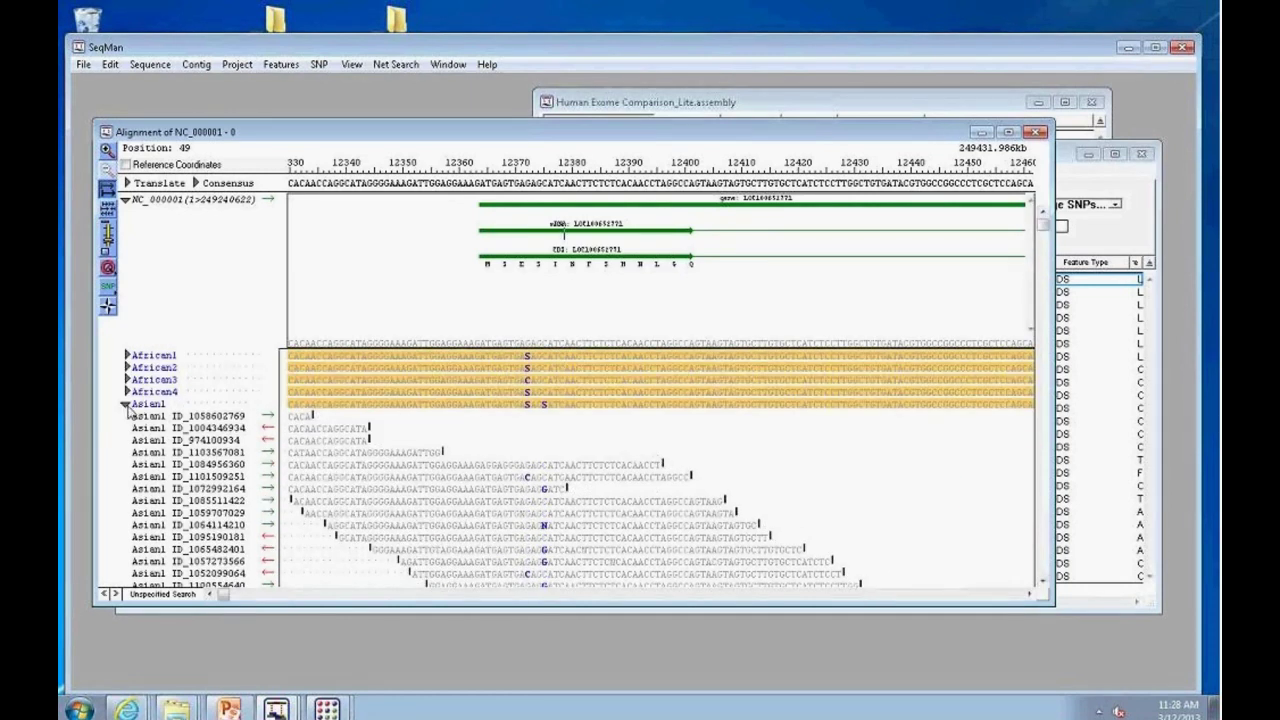
pyautogui.click(126, 404)
pyautogui.click(257, 597)
pyautogui.moveTo(257, 597); pyautogui.dragTo(284, 594)
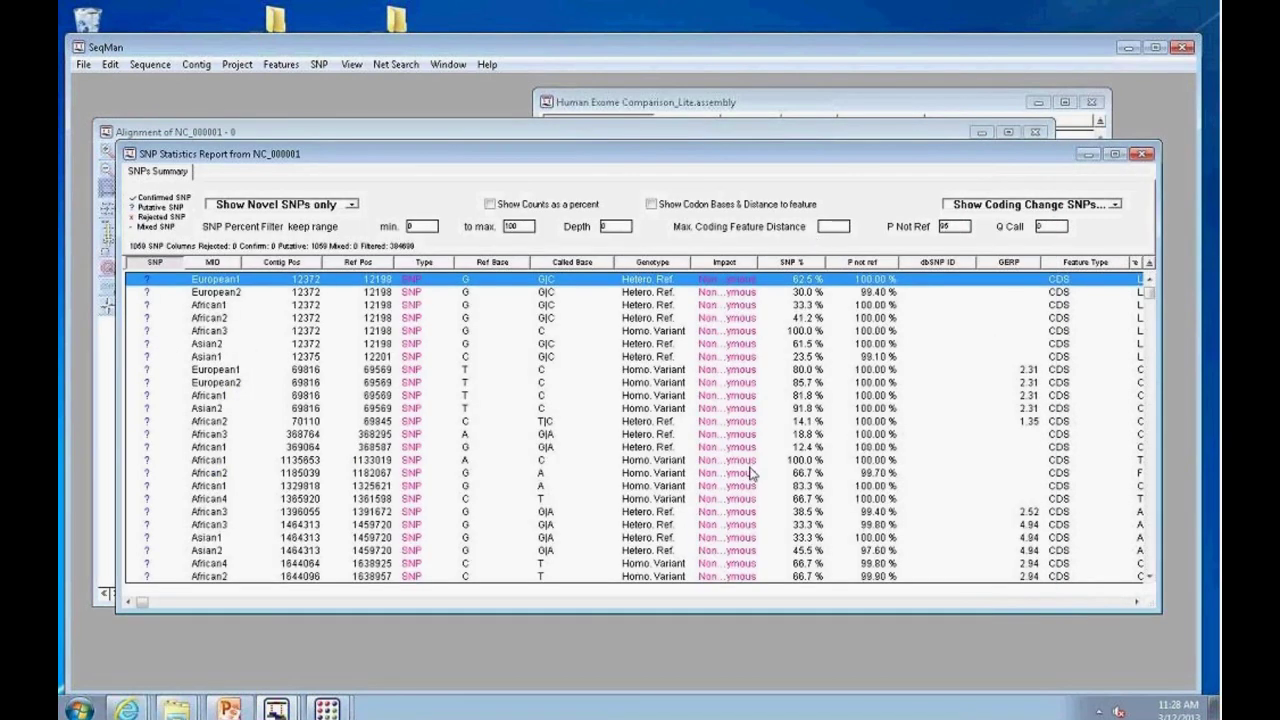
# Step: Inspect the African1 reads for the SNP at 1135653, then close that alignment
pyautogui.doubleClick(743, 459)
pyautogui.click(598, 391)
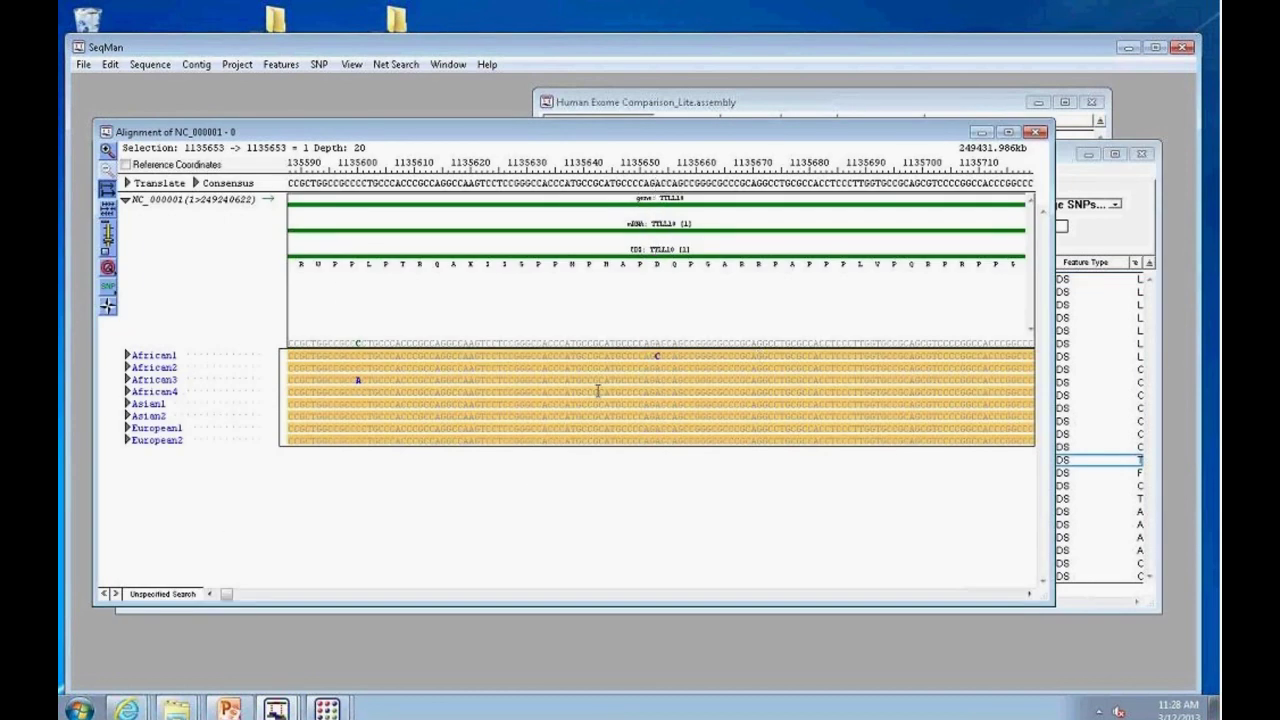
pyautogui.click(127, 356)
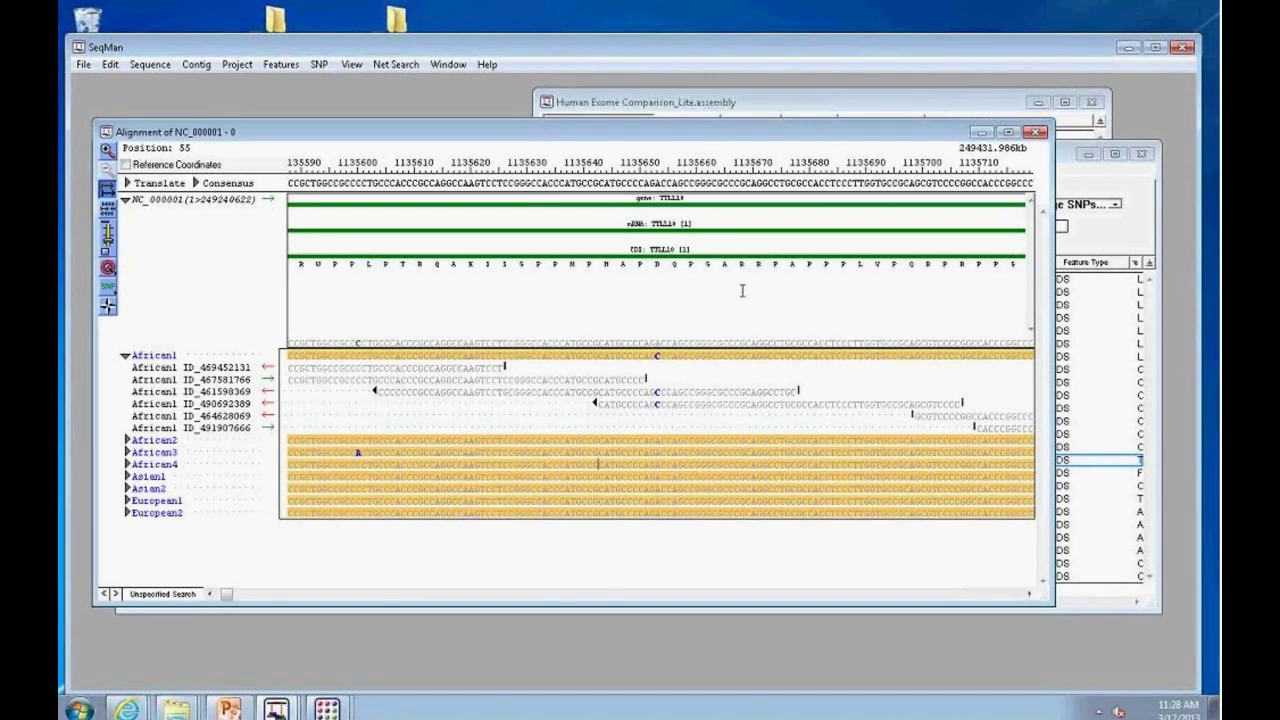
pyautogui.click(1037, 131)
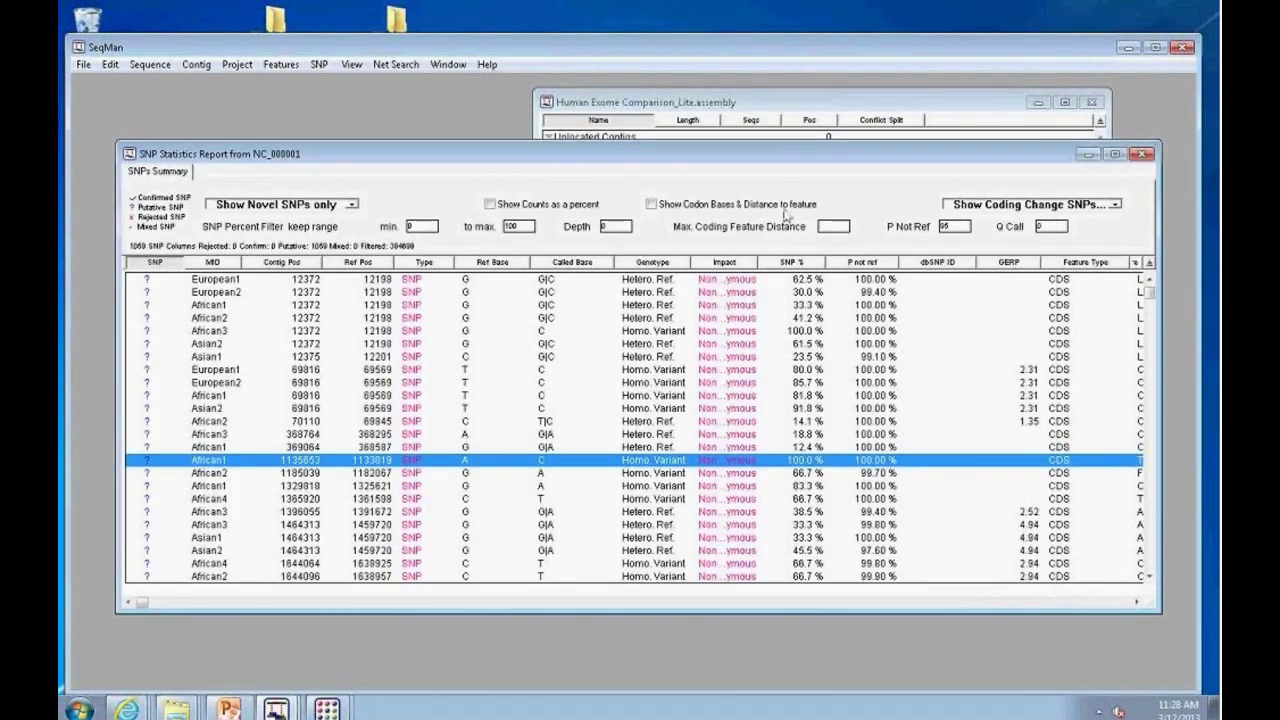
# Step: Apply a depth filter of 10 and open the Asian1 SNP reads at 1464313
pyautogui.click(603, 228)
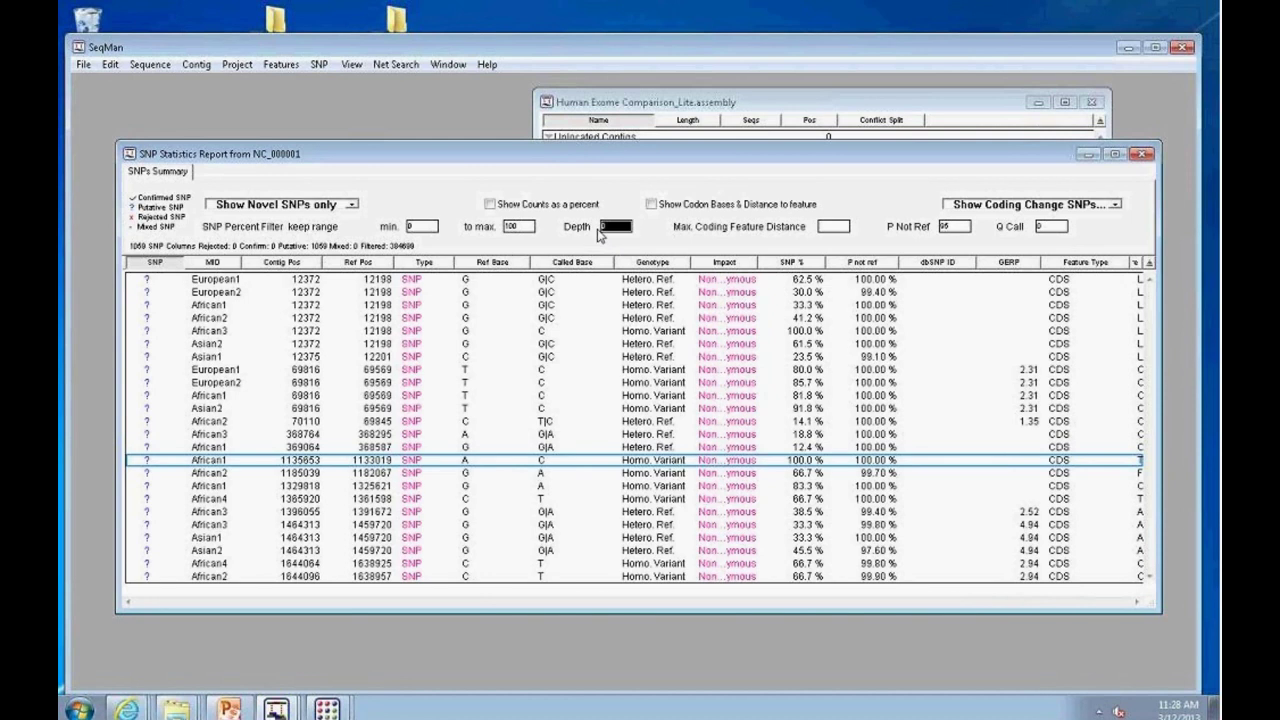
pyautogui.write('10')
pyautogui.press('Return')
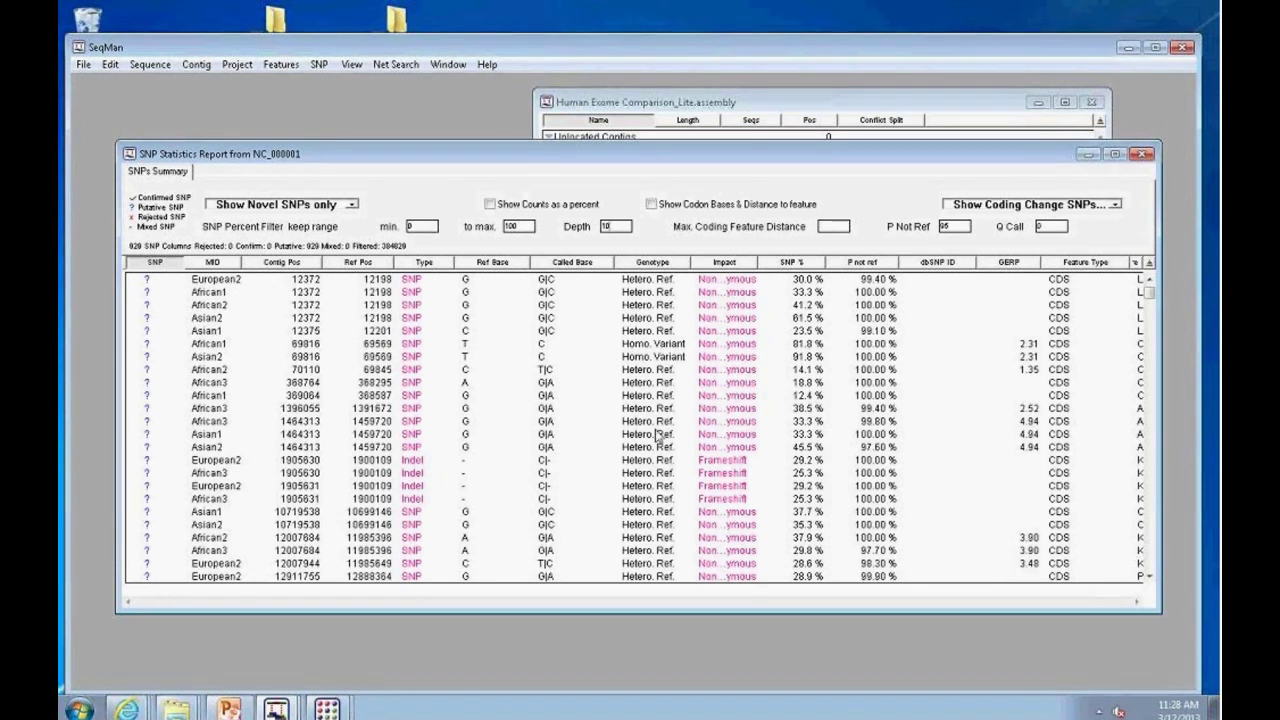
pyautogui.doubleClick(647, 437)
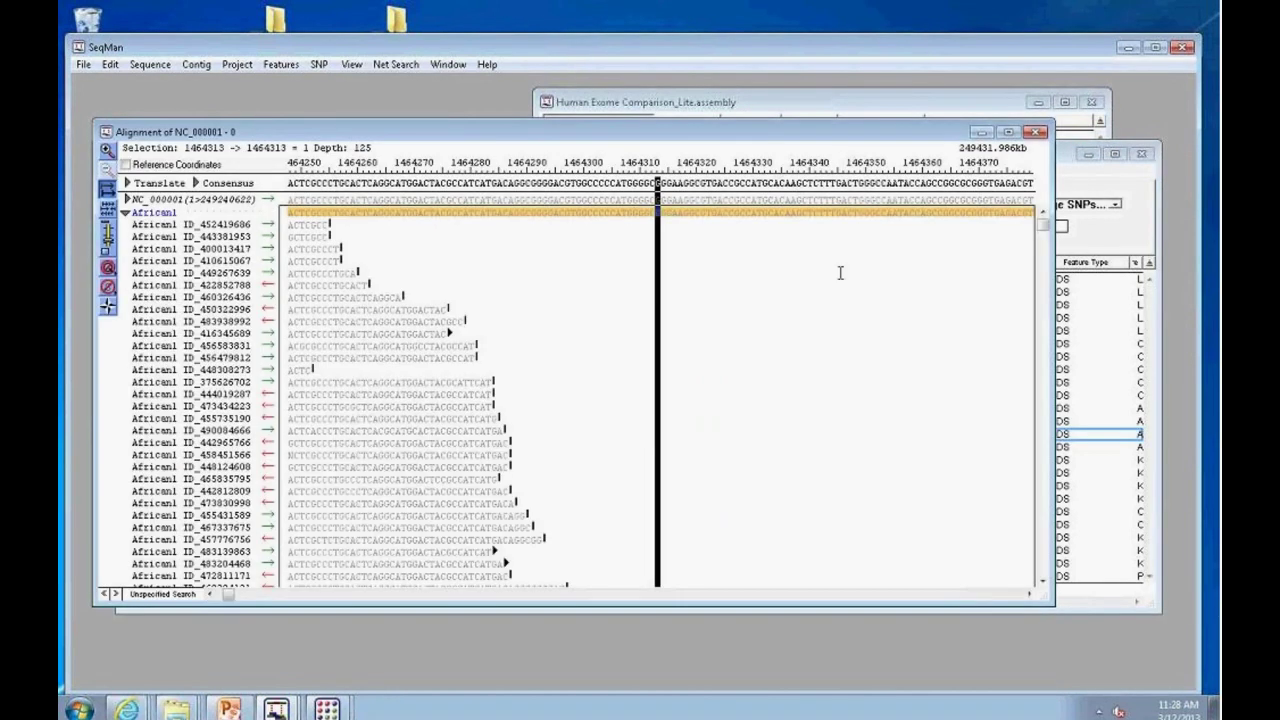
# Step: Collapse African1, scroll through the Asian2 reads at 1464313, then bring the SNP report forward
pyautogui.click(125, 213)
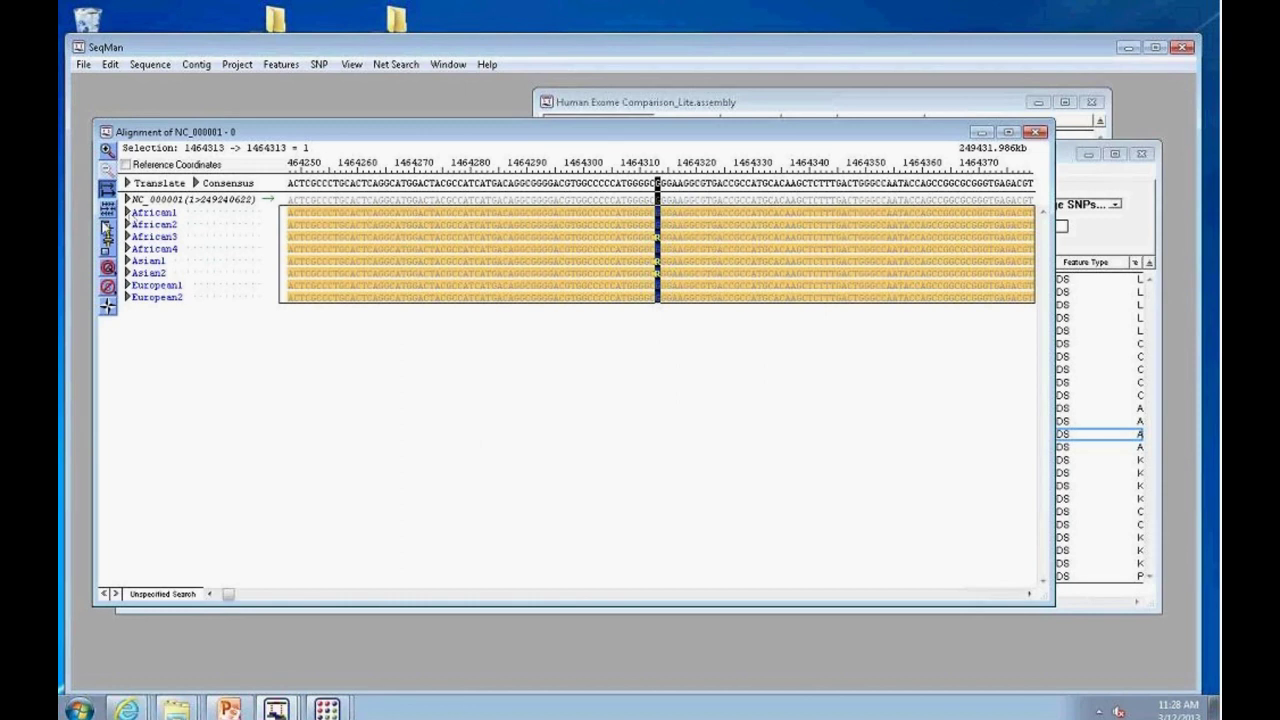
pyautogui.click(126, 272)
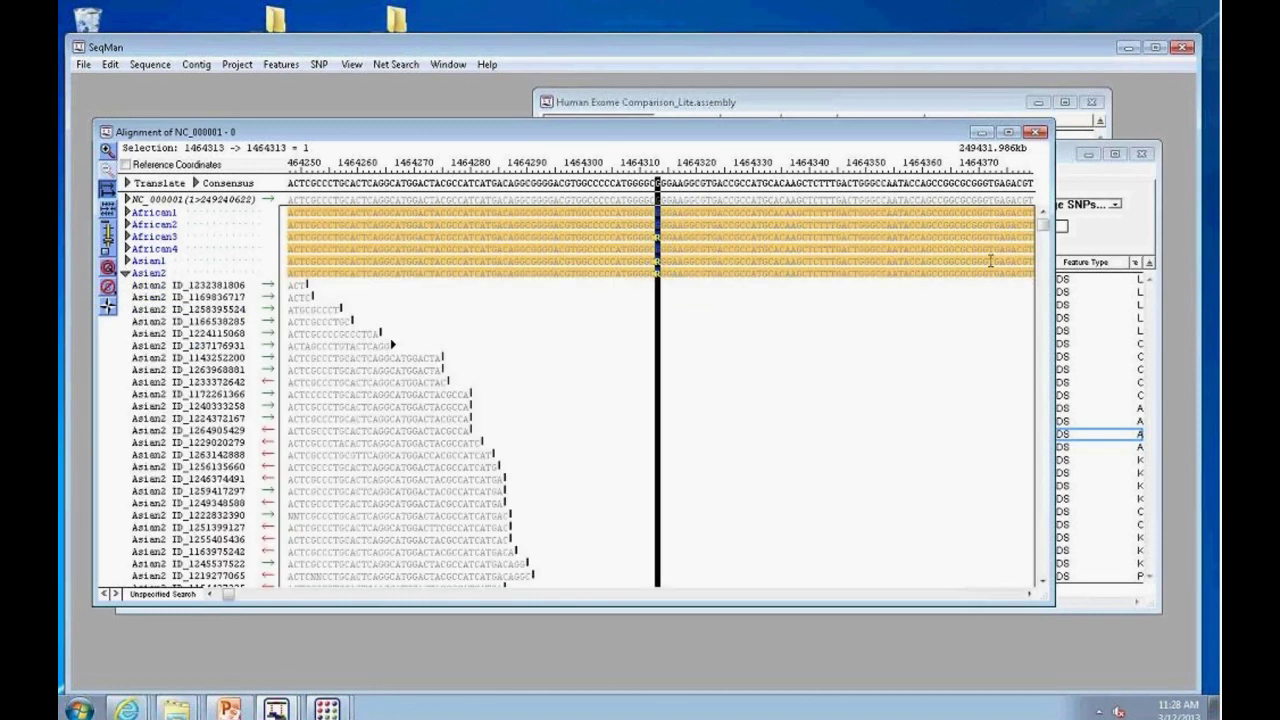
pyautogui.moveTo(1050, 232); pyautogui.dragTo(1015, 566)
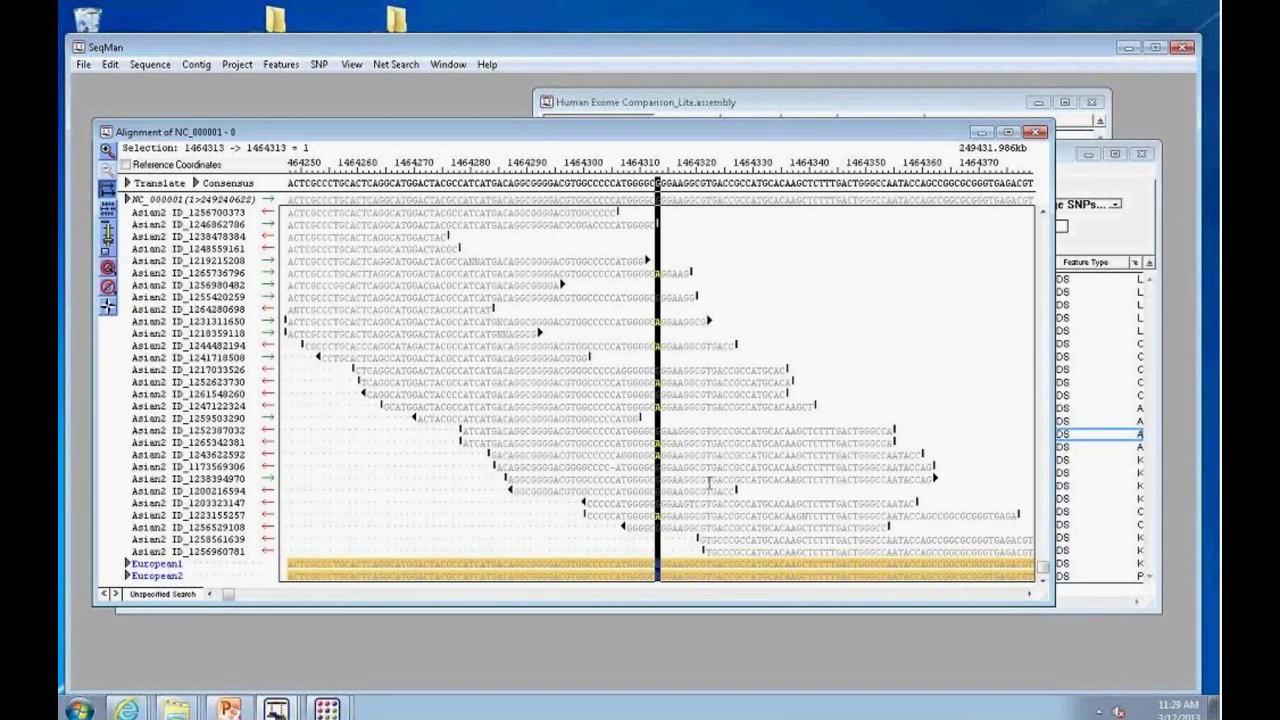
pyautogui.moveTo(890, 135); pyautogui.dragTo(892, 189)
pyautogui.click(973, 146)
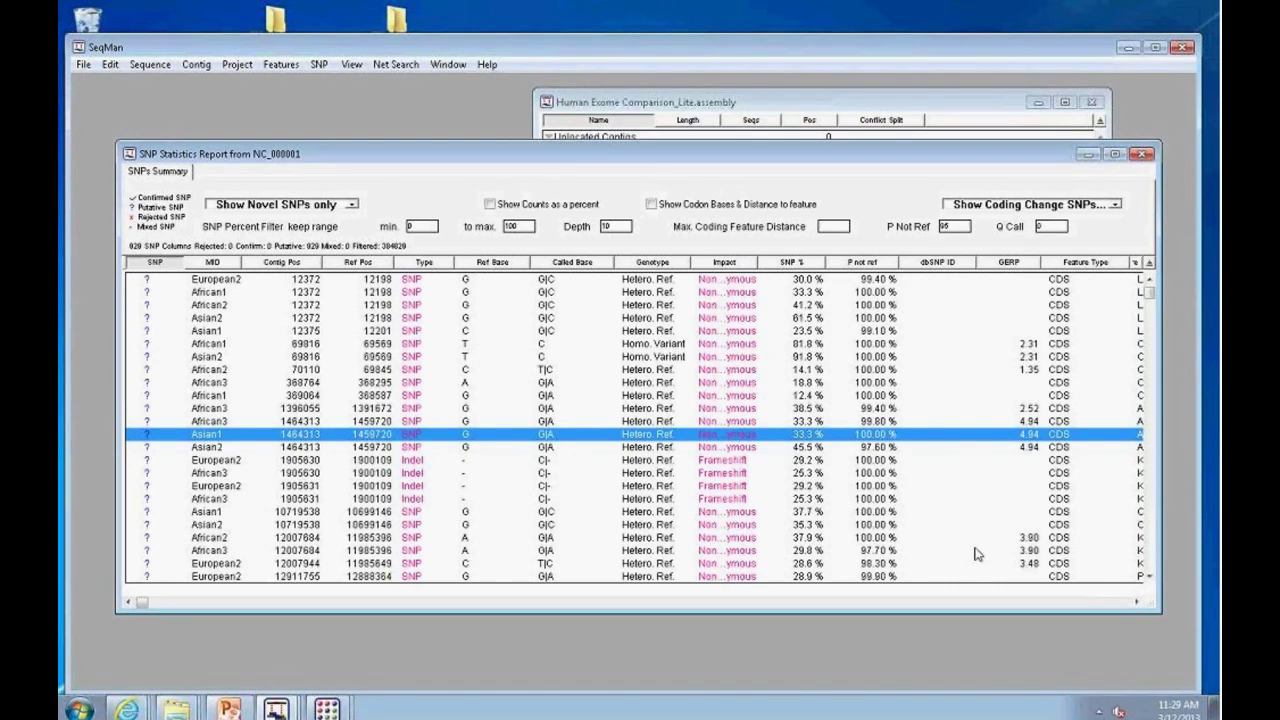
# Step: Scroll the SNP report left to reveal the Ref Pos, Type, Ref Base, Called Base and Genotype columns
pyautogui.click(1136, 603)
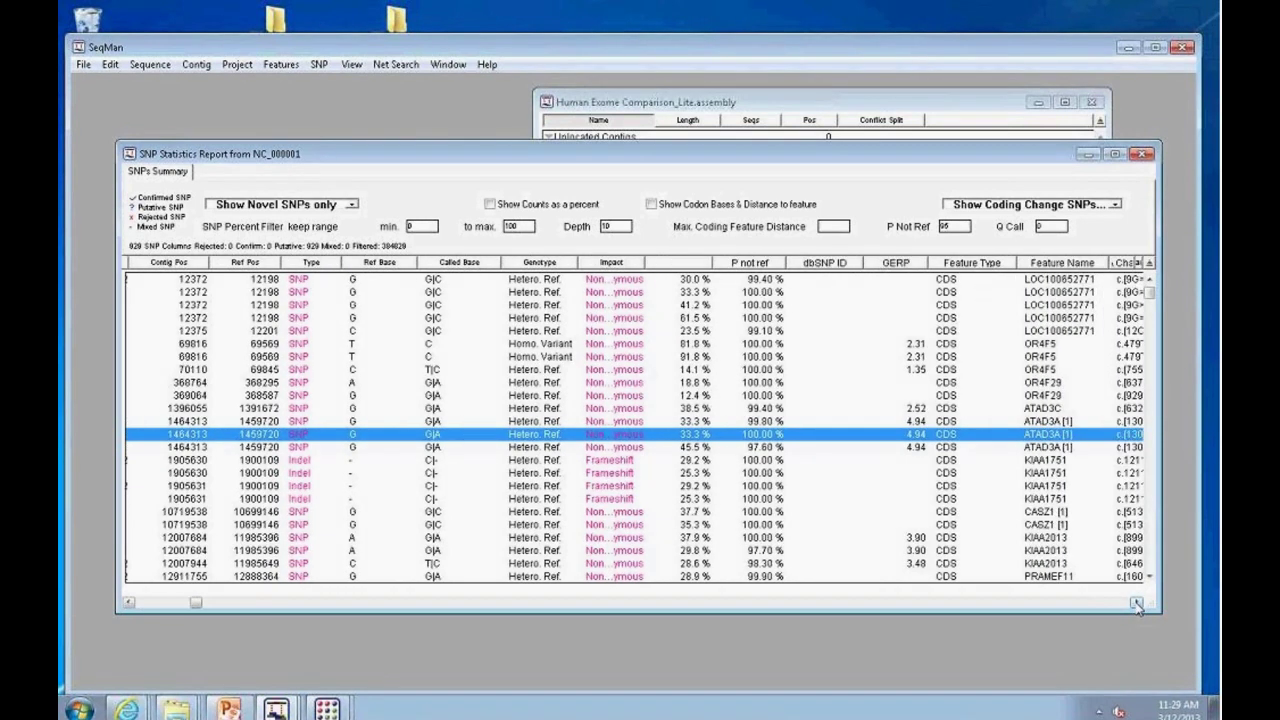
pyautogui.moveTo(1136, 603); pyautogui.dragTo(1137, 602)
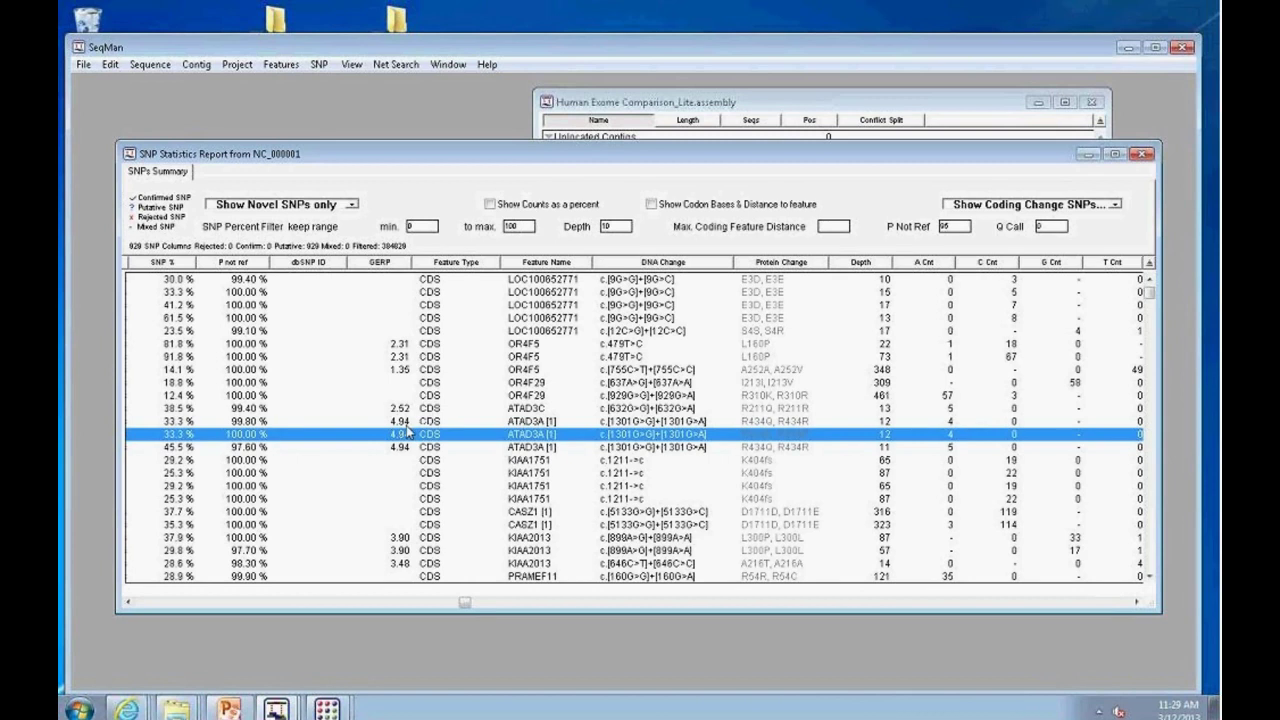
pyautogui.click(130, 602)
pyautogui.moveTo(130, 602); pyautogui.dragTo(130, 602)
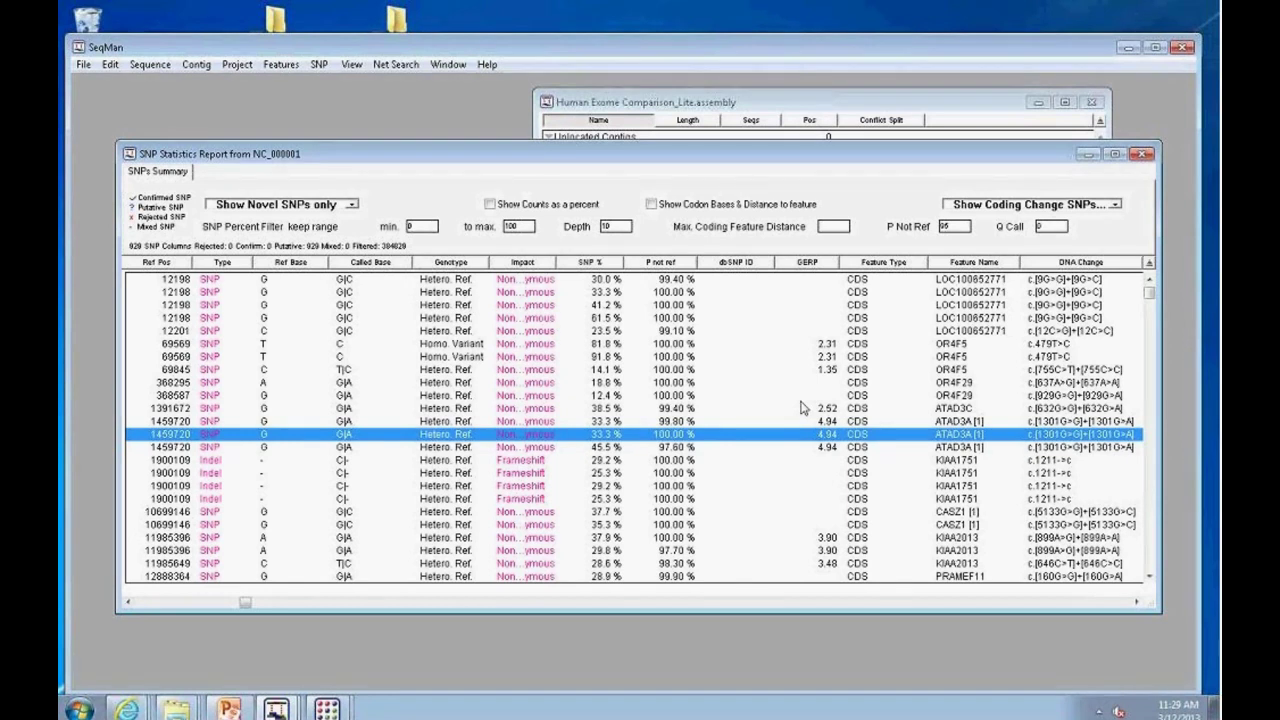
# Step: Glance at the Contig menu, then move the SNP report lower to uncover the contig list
pyautogui.click(196, 66)
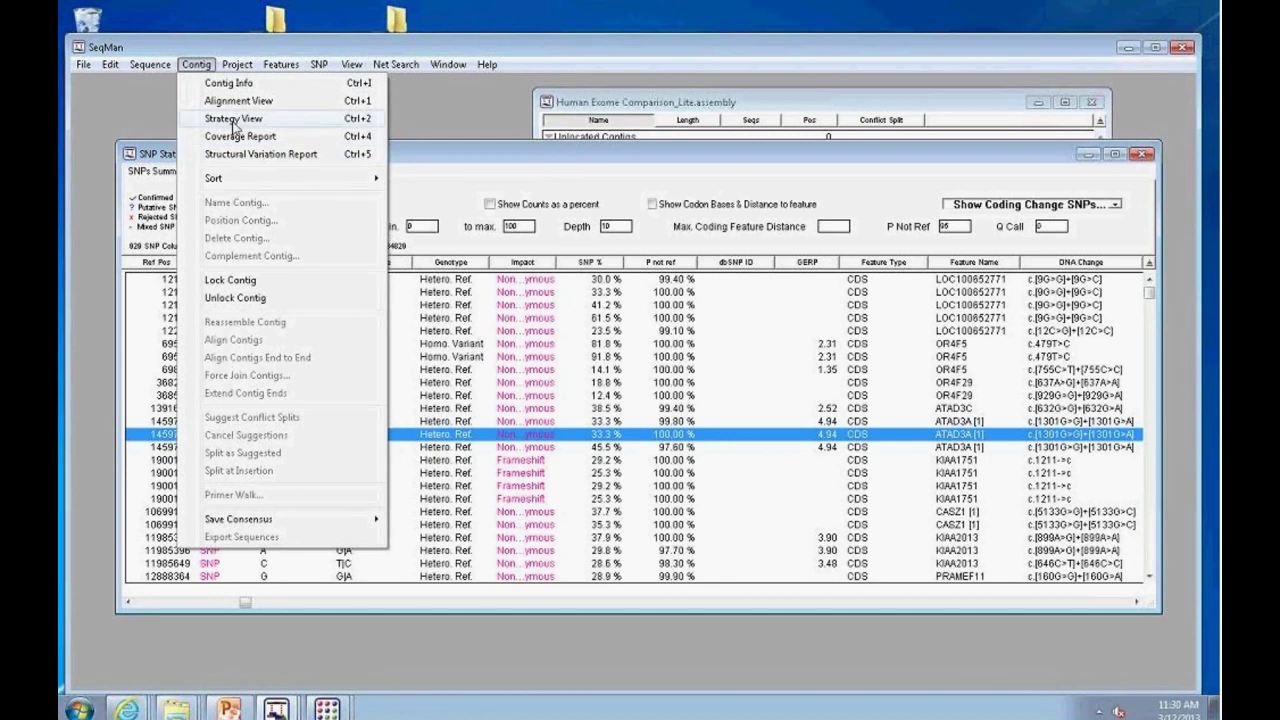
pyautogui.click(438, 98)
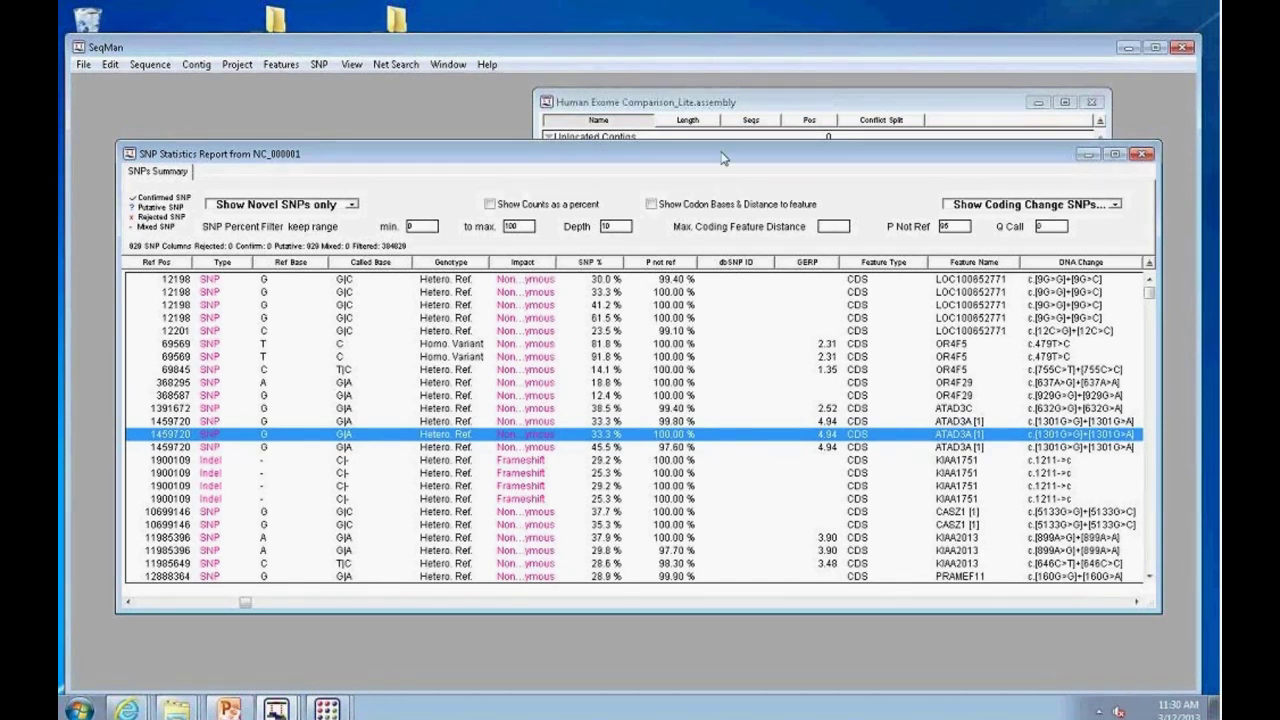
pyautogui.moveTo(724, 156); pyautogui.dragTo(672, 228)
# Step: Open the ATAD3A SNP alignment, collapse the Asian2 reads, and minimize SeqMan Pro
pyautogui.doubleClick(449, 510)
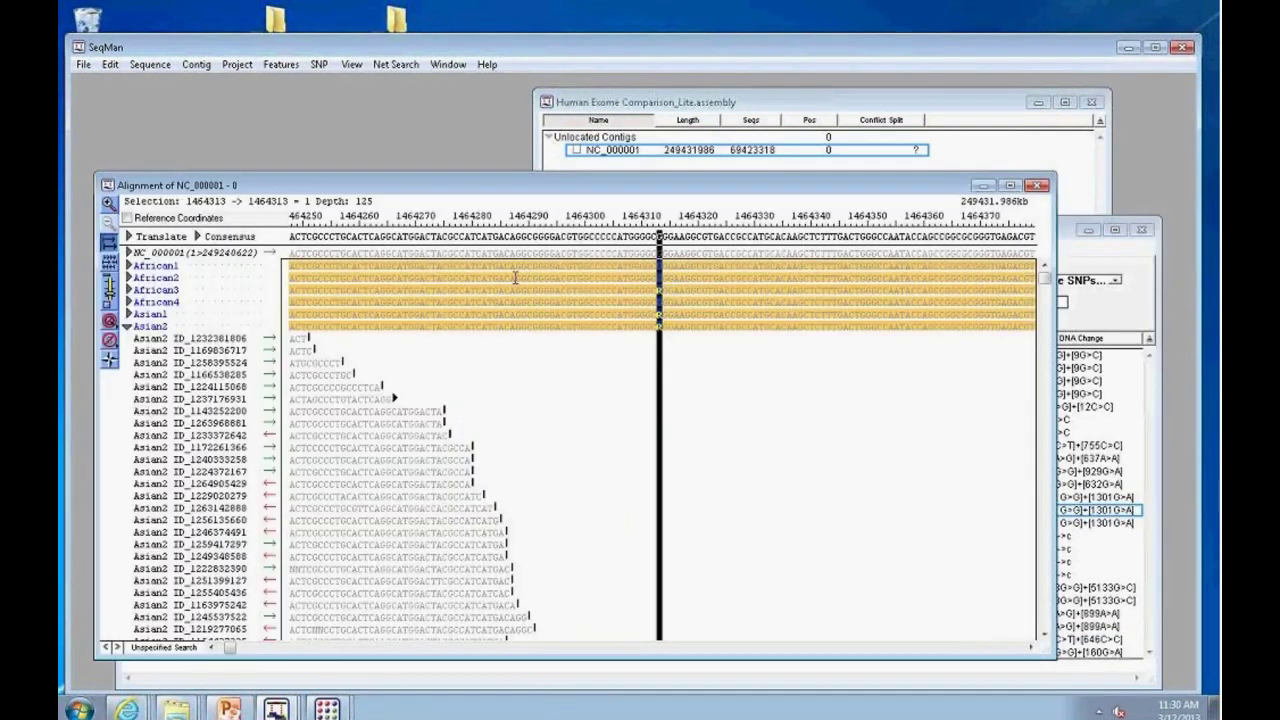
pyautogui.click(127, 327)
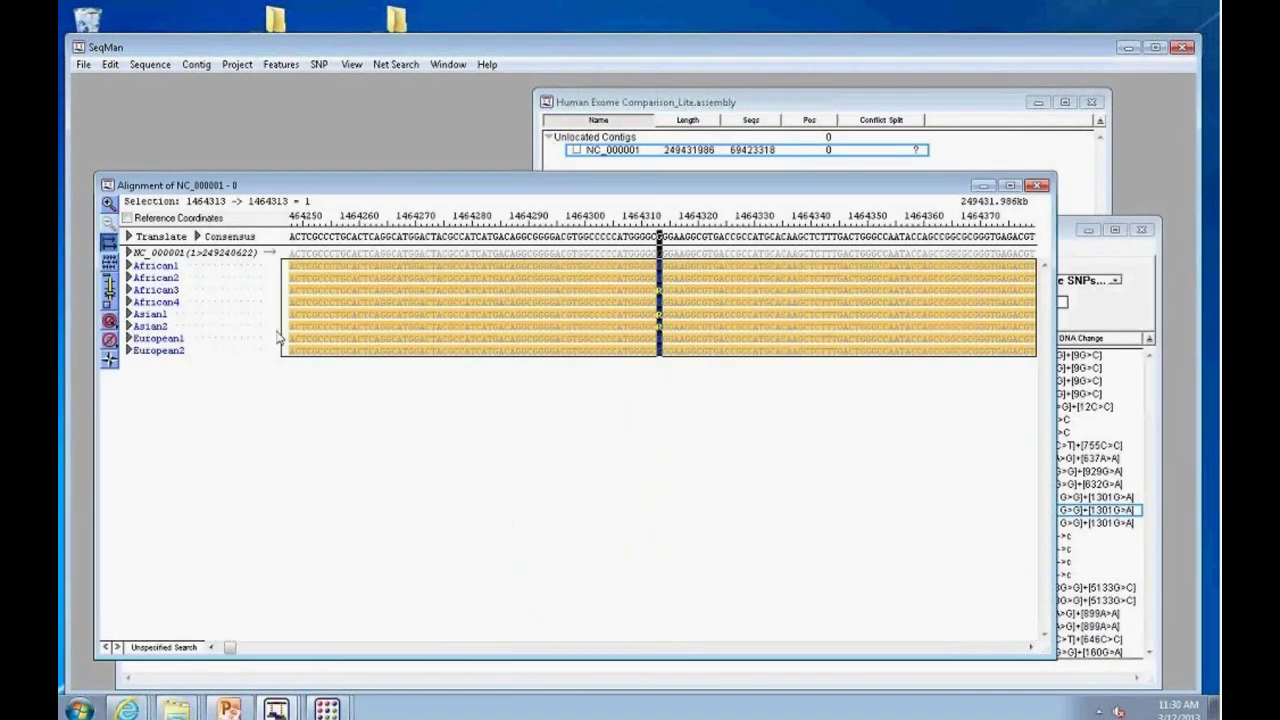
pyautogui.click(701, 313)
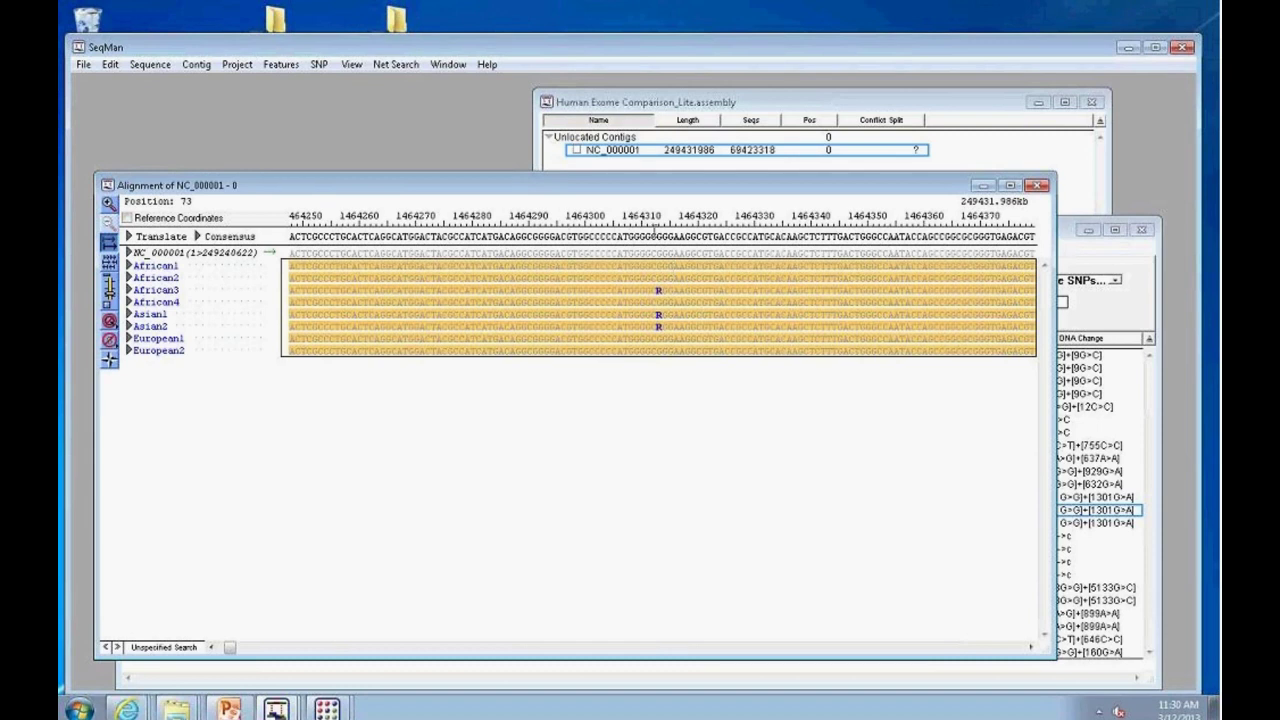
pyautogui.click(1125, 50)
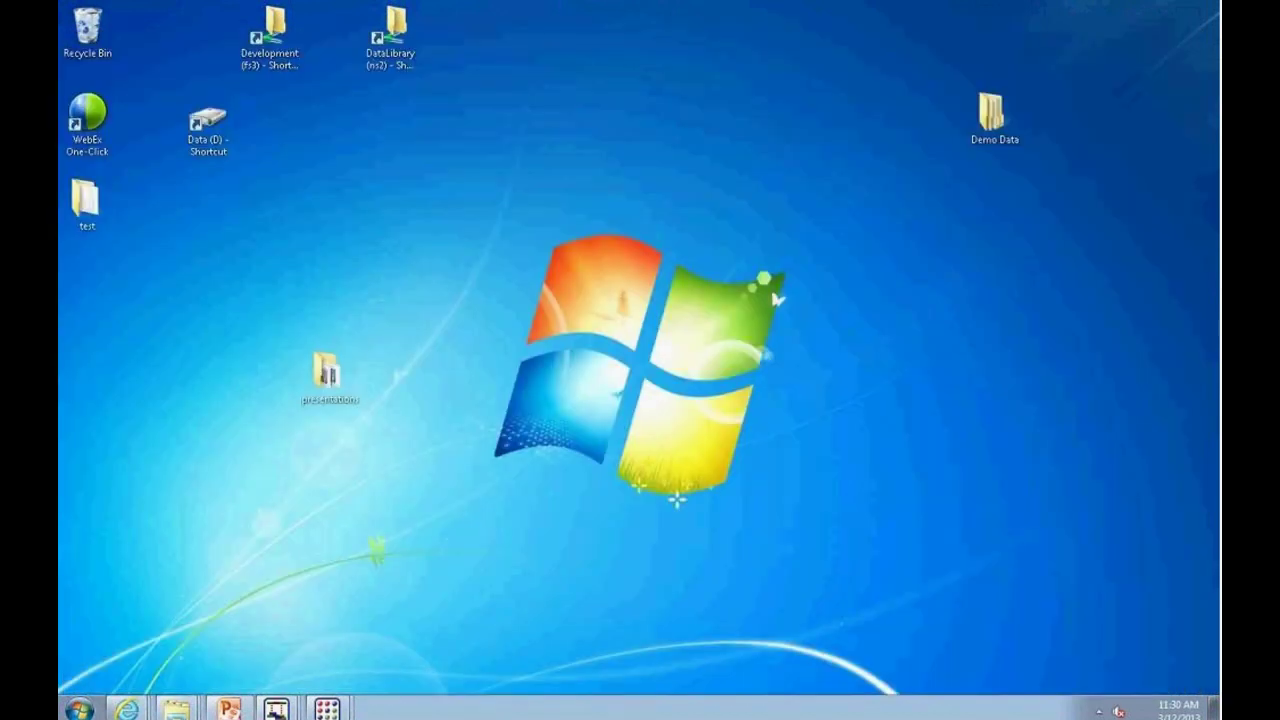
# Step: Restore the ArrayStar window from its taskbar thumbnail
pyautogui.moveTo(327, 708)
pyautogui.click(334, 674)
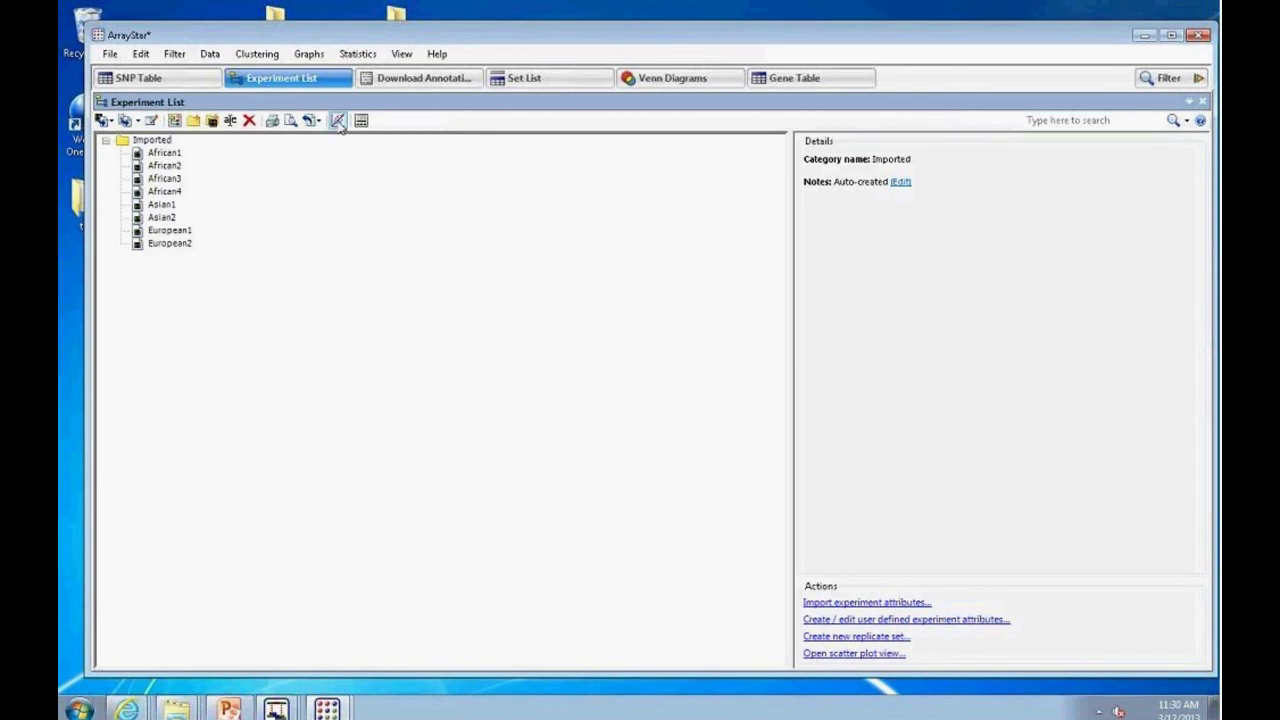
# Step: Show the Imported experiments' SNP Table and select the first SPAG17 SNP row
pyautogui.click(150, 140)
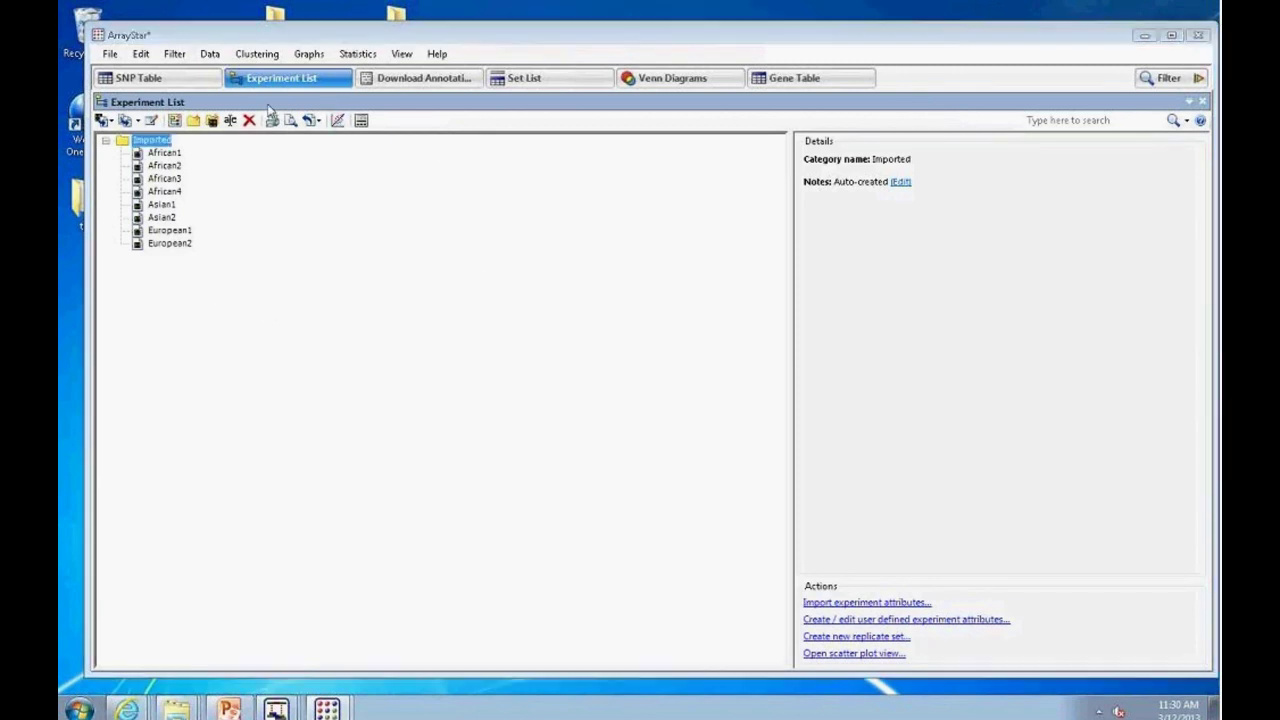
pyautogui.click(176, 84)
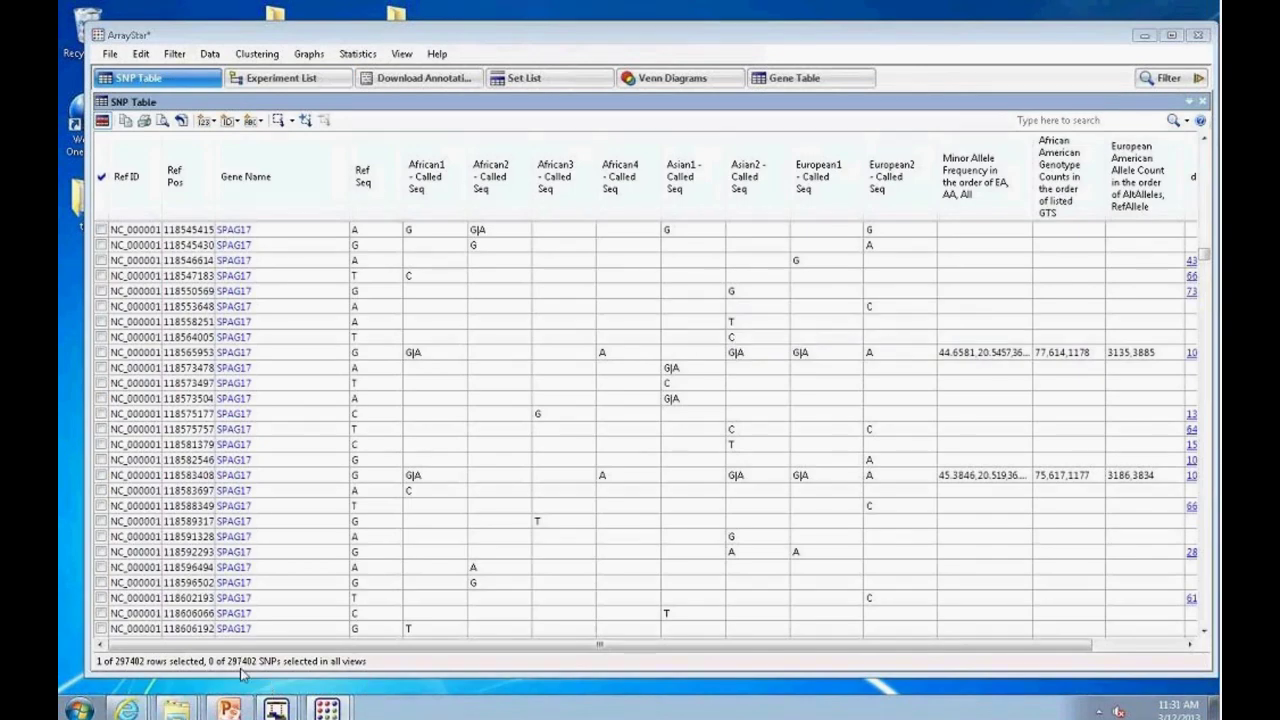
pyautogui.moveTo(757, 299)
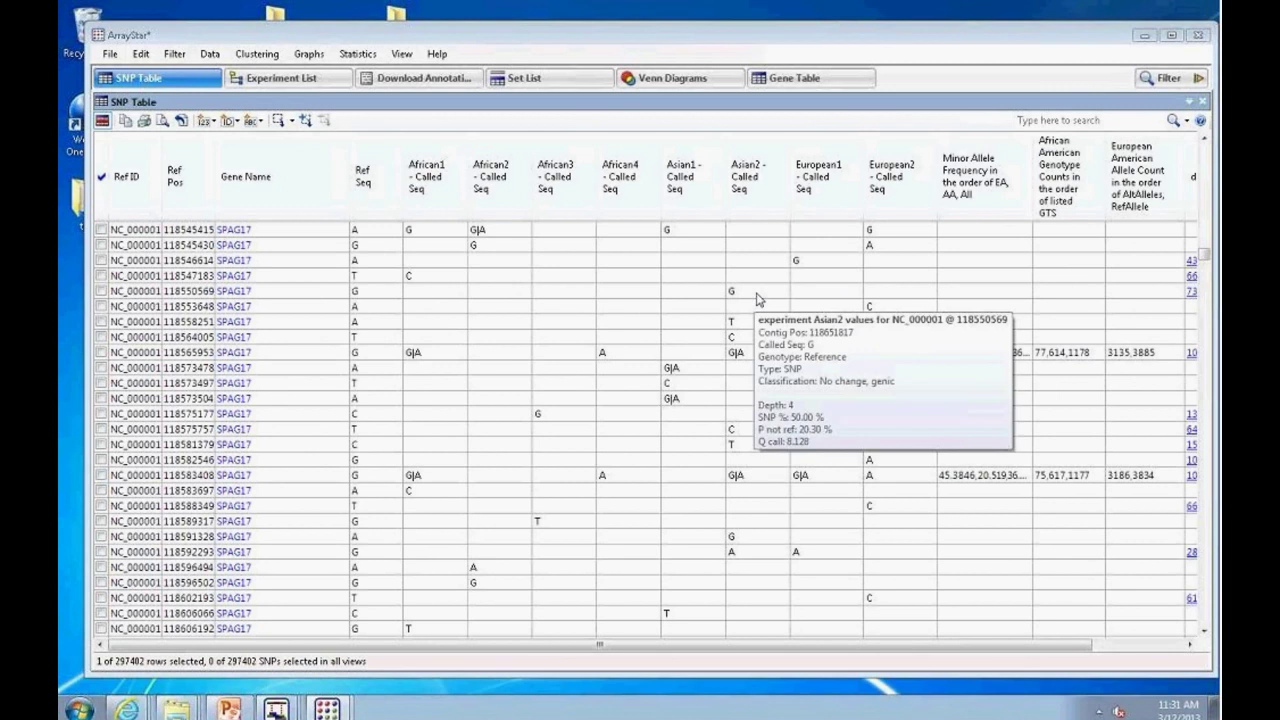
pyautogui.moveTo(820, 282)
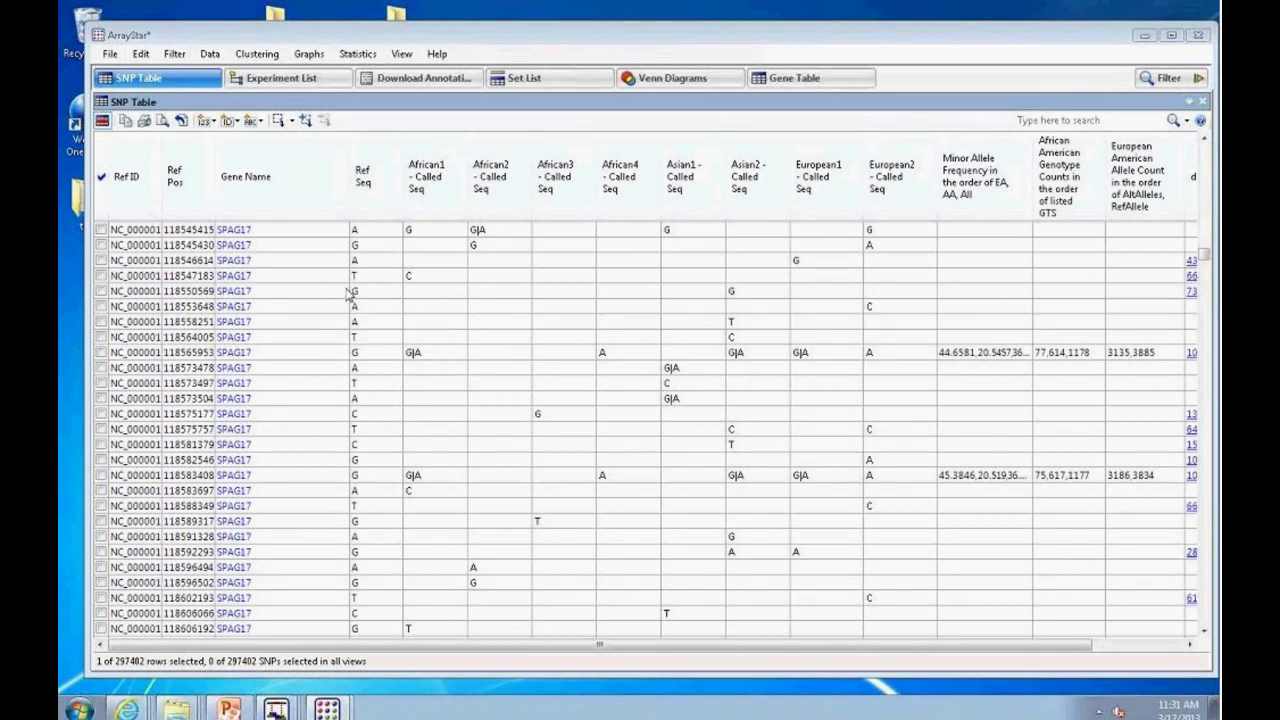
pyautogui.moveTo(242, 302)
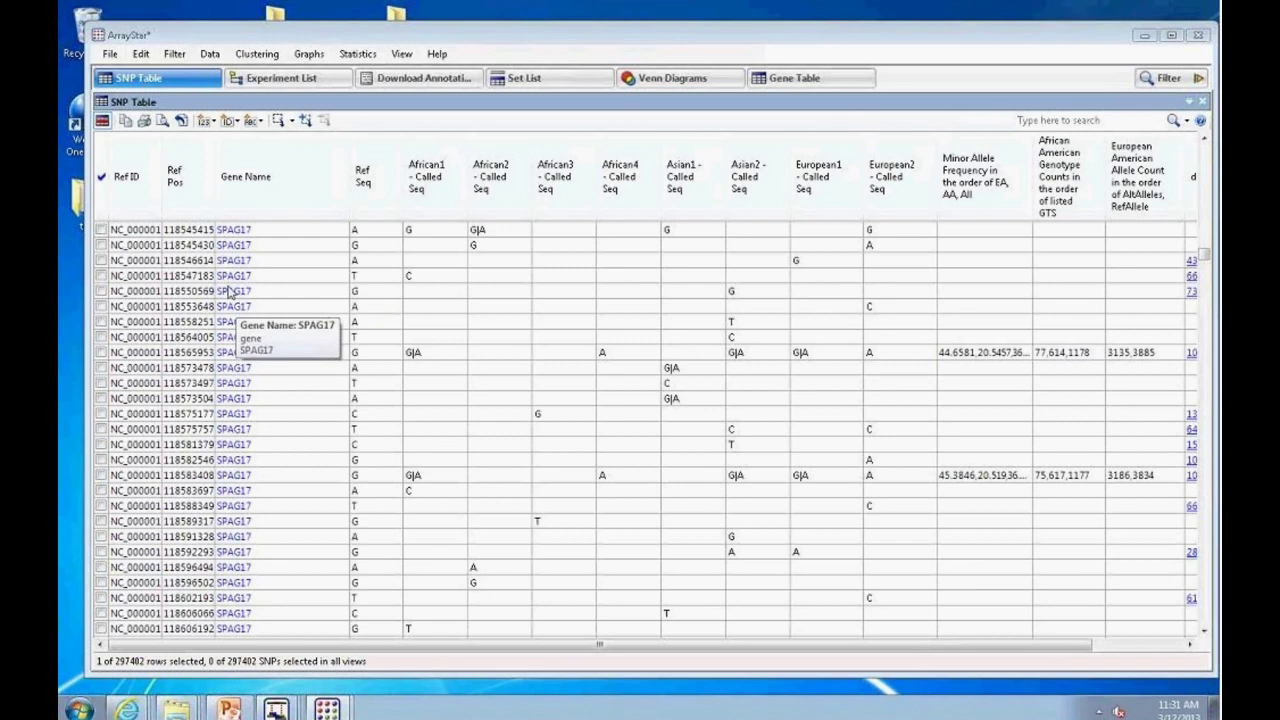
pyautogui.click(178, 233)
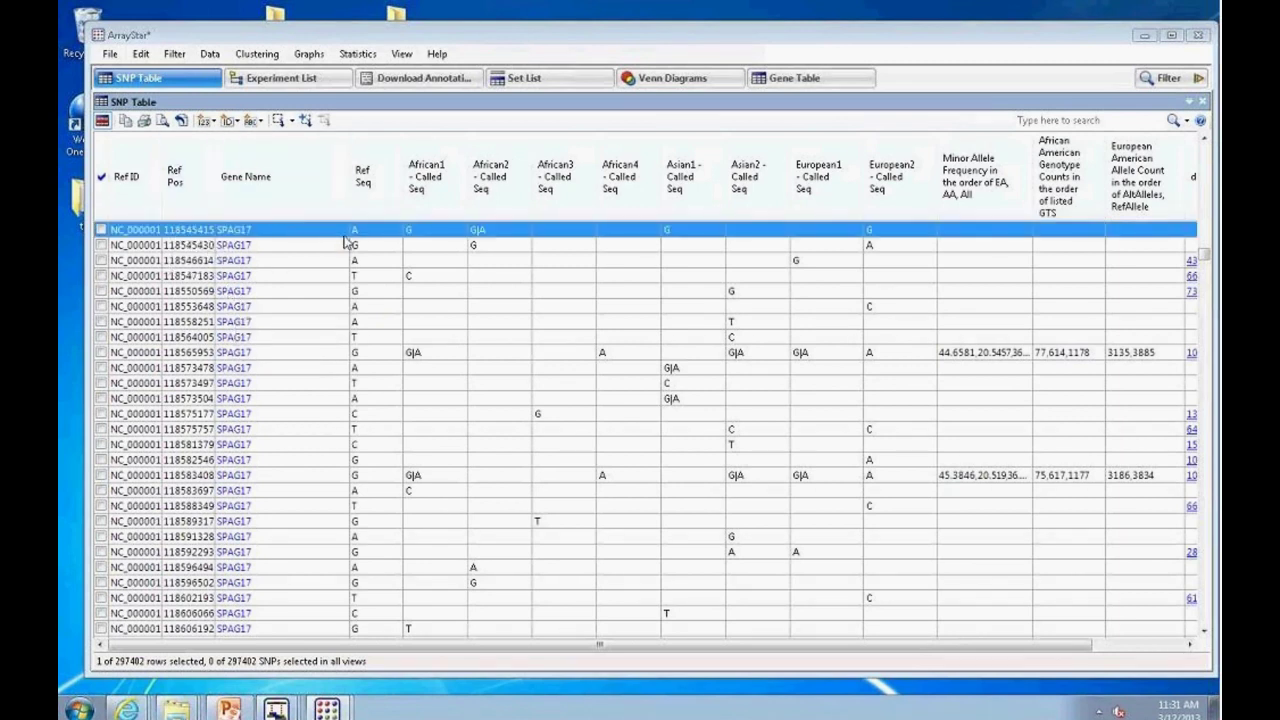
# Step: Inspect the row's values and scroll right to the dbSNP ID and Observed Genotypes columns
pyautogui.moveTo(358, 242)
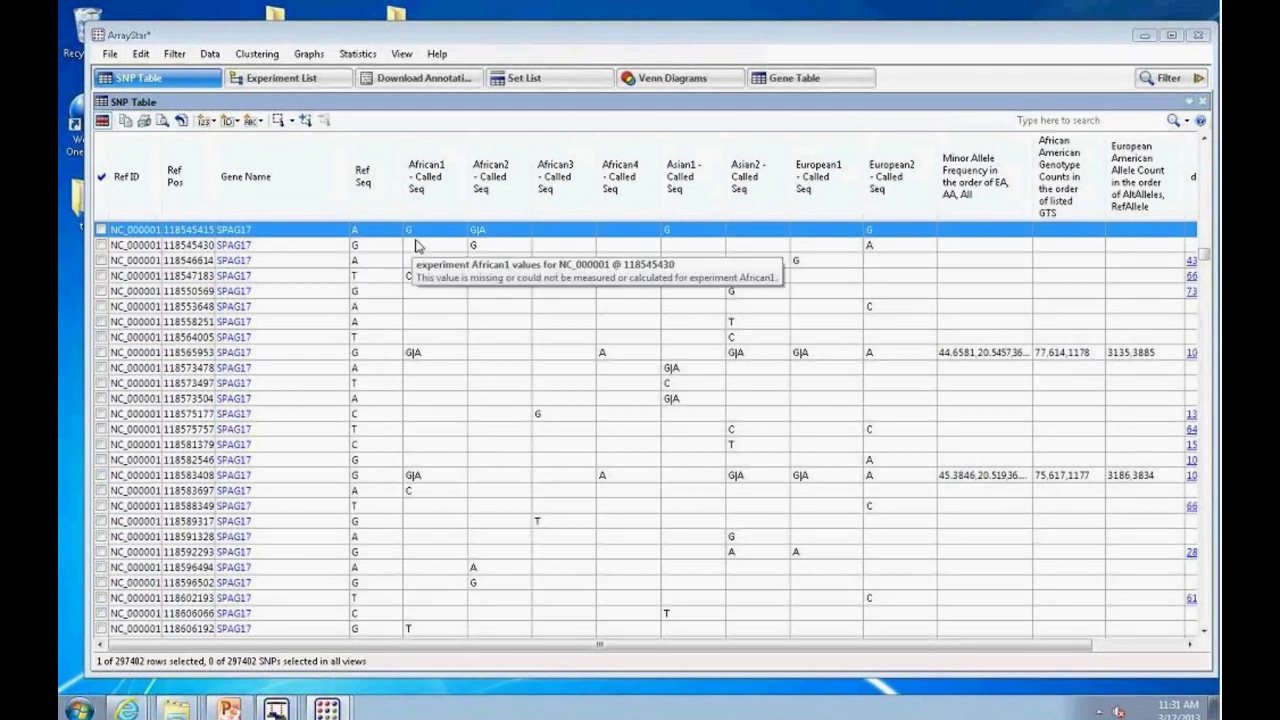
pyautogui.moveTo(605, 240)
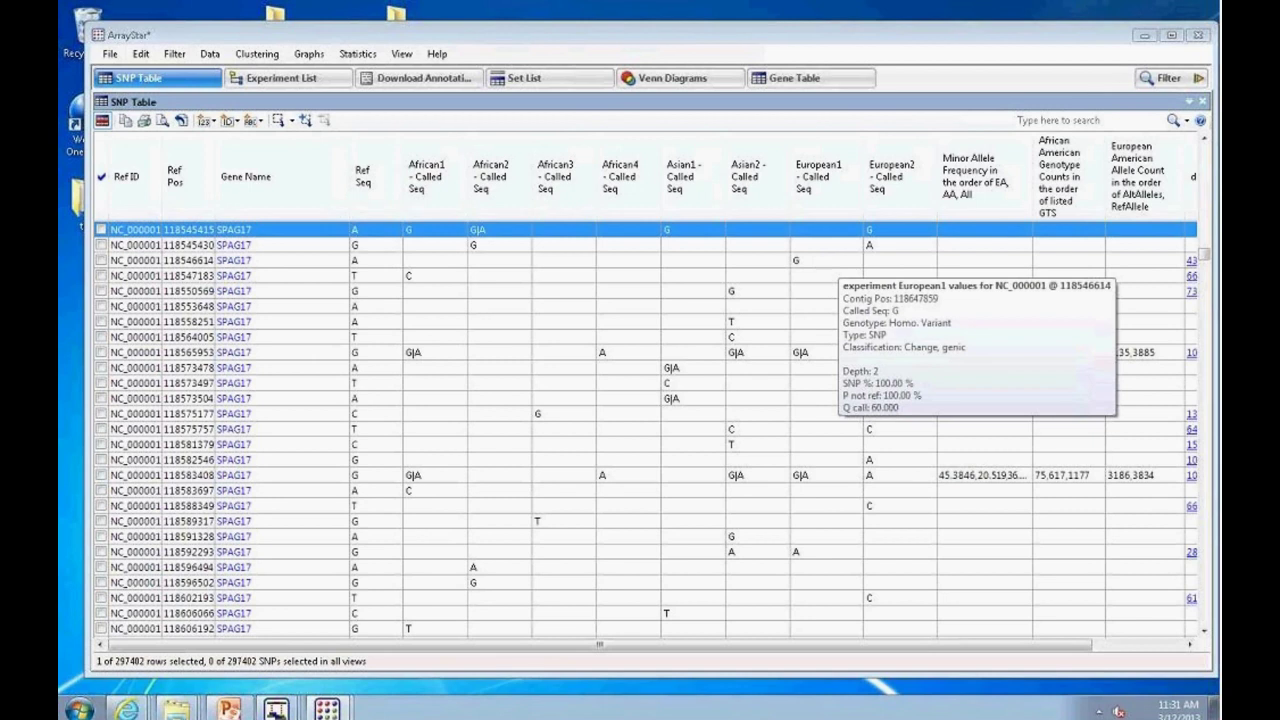
pyautogui.moveTo(597, 311)
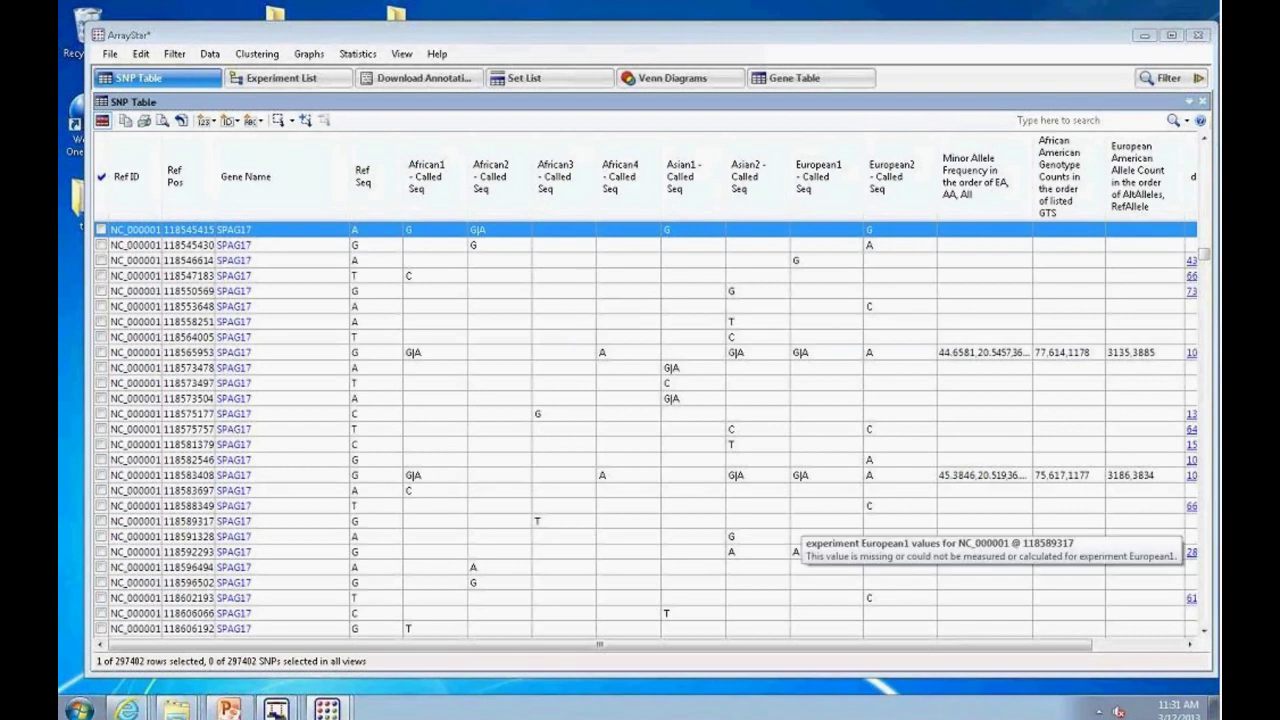
pyautogui.moveTo(857, 657); pyautogui.dragTo(935, 620)
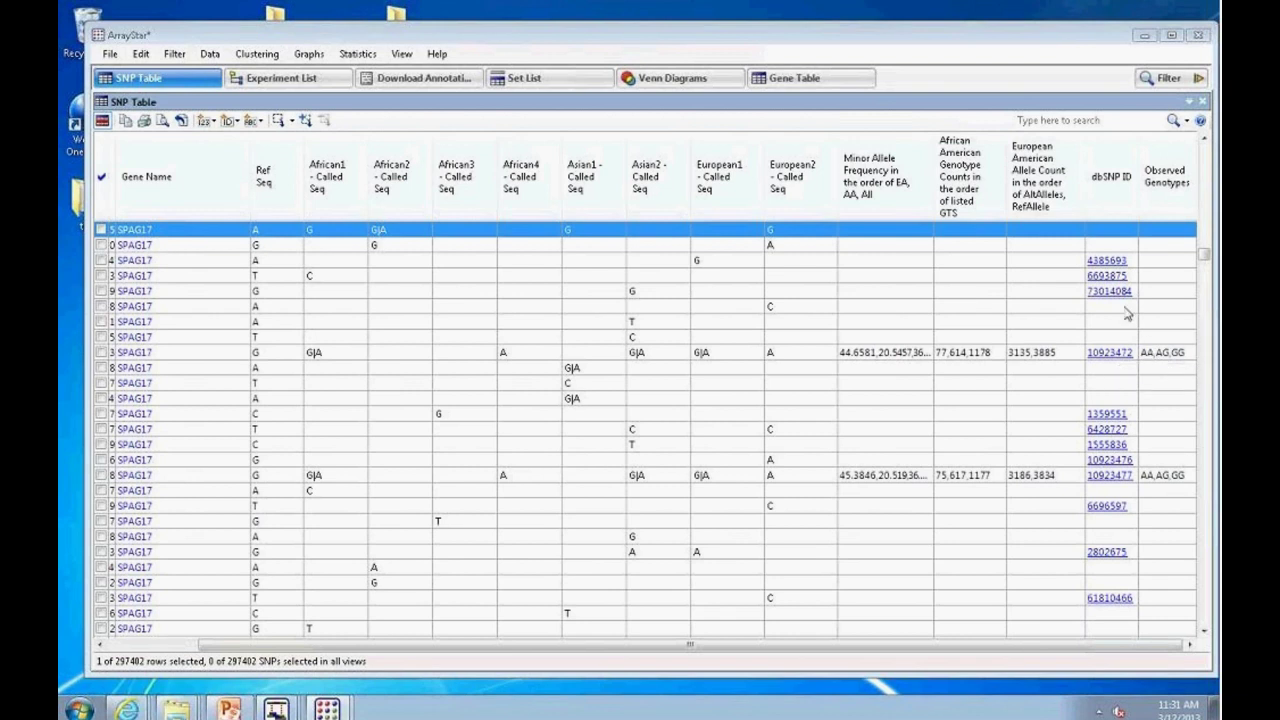
pyautogui.click(113, 55)
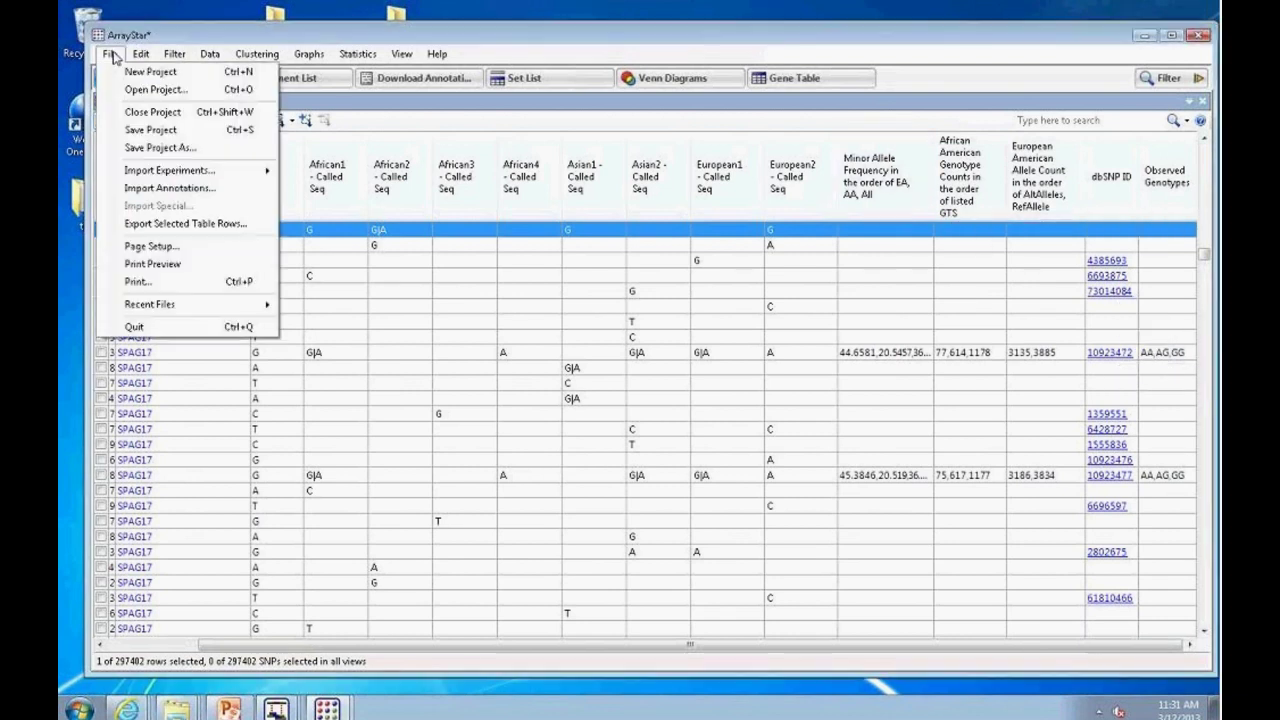
# Step: Start an annotation import, cancel it, and open the Add SNP Annotation Column list instead
pyautogui.click(172, 188)
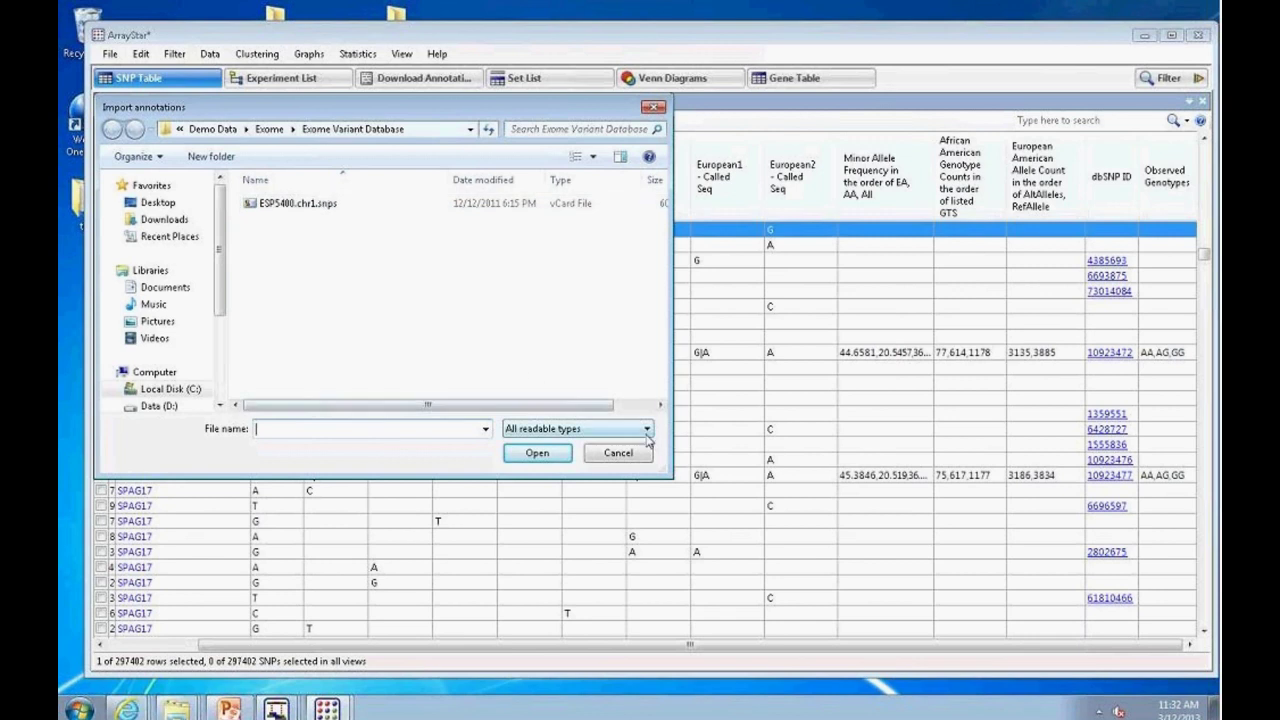
pyautogui.click(617, 455)
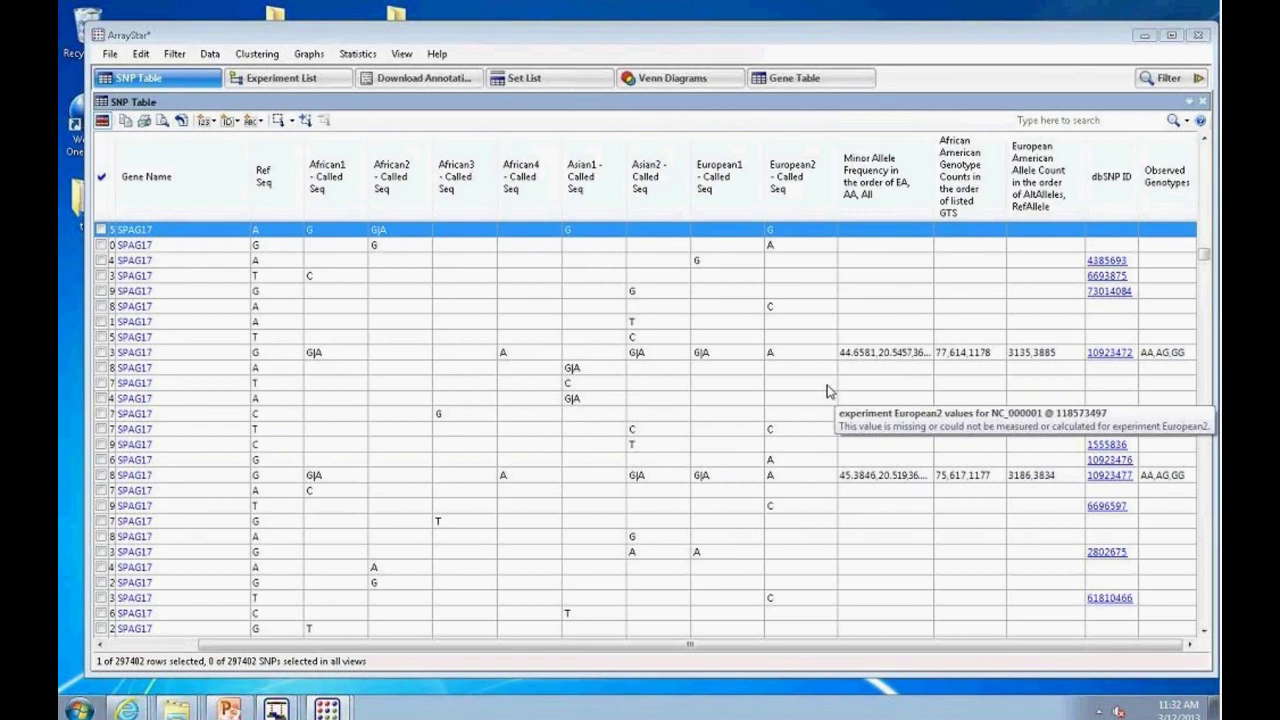
pyautogui.click(261, 123)
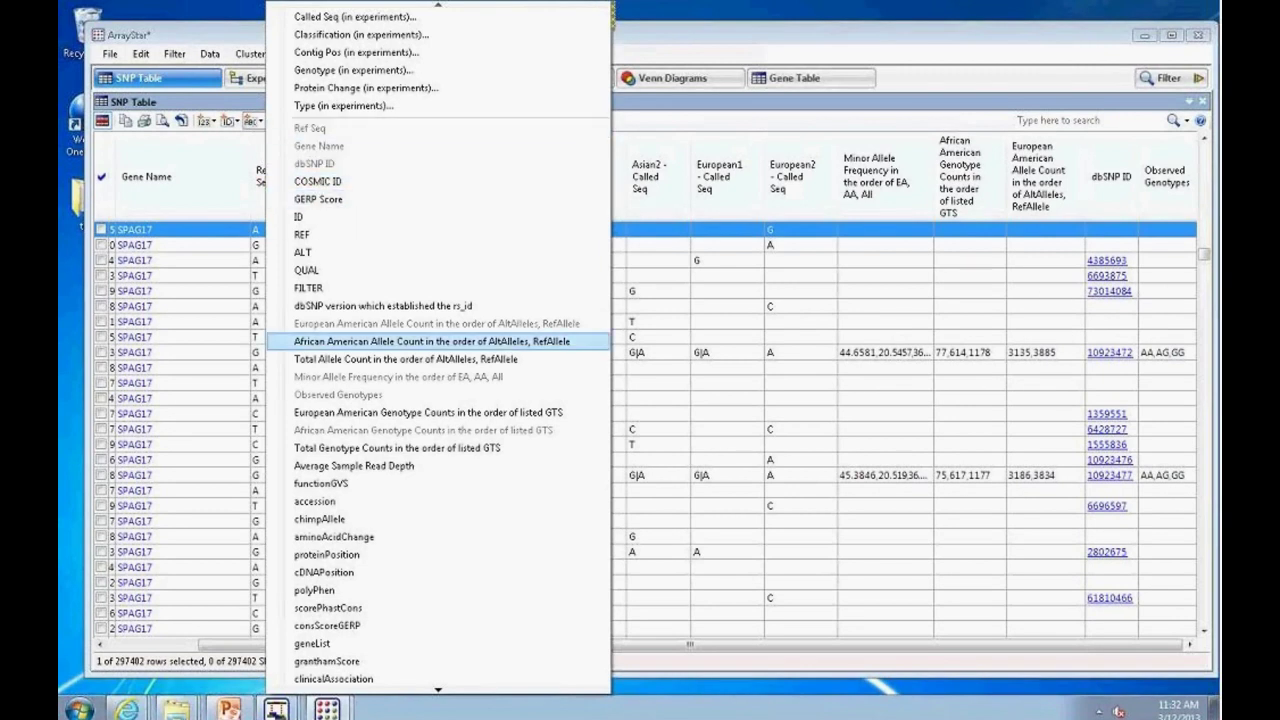
# Step: Add a polyPhen column, widen it, and select the unknown and probably-damaging rows
pyautogui.click(322, 591)
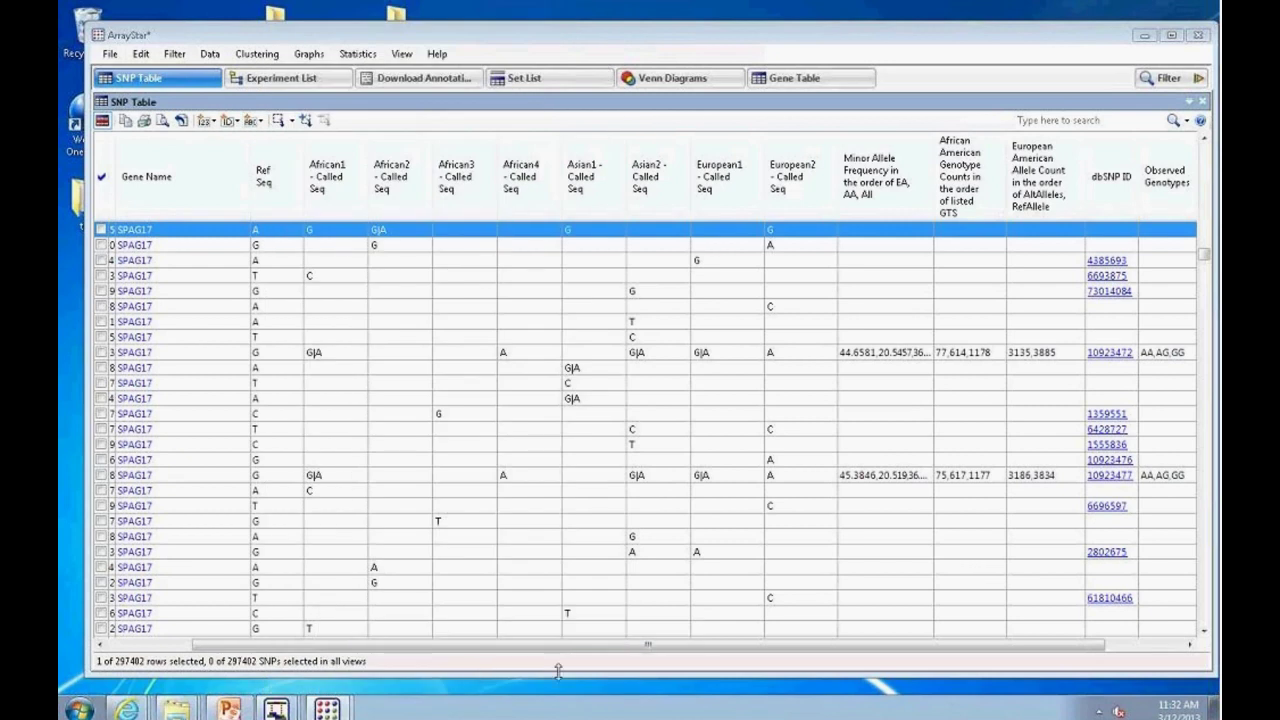
pyautogui.moveTo(615, 650); pyautogui.dragTo(695, 650)
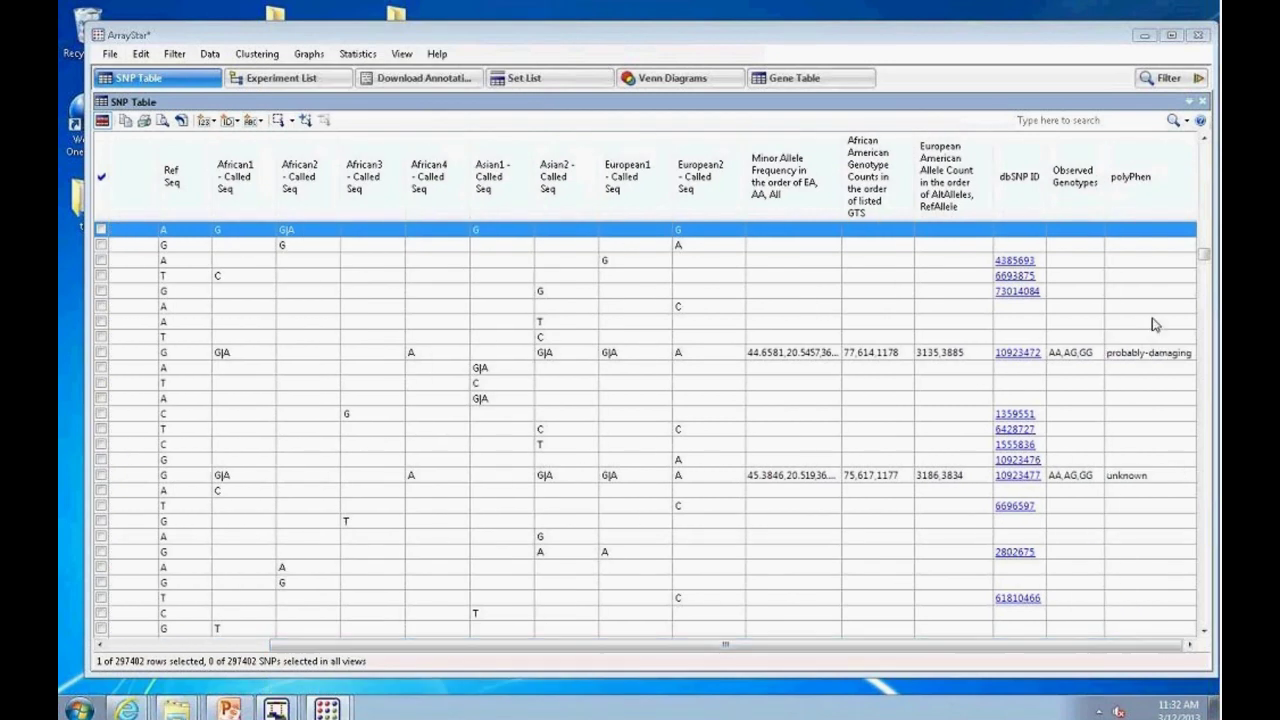
pyautogui.click(1130, 478)
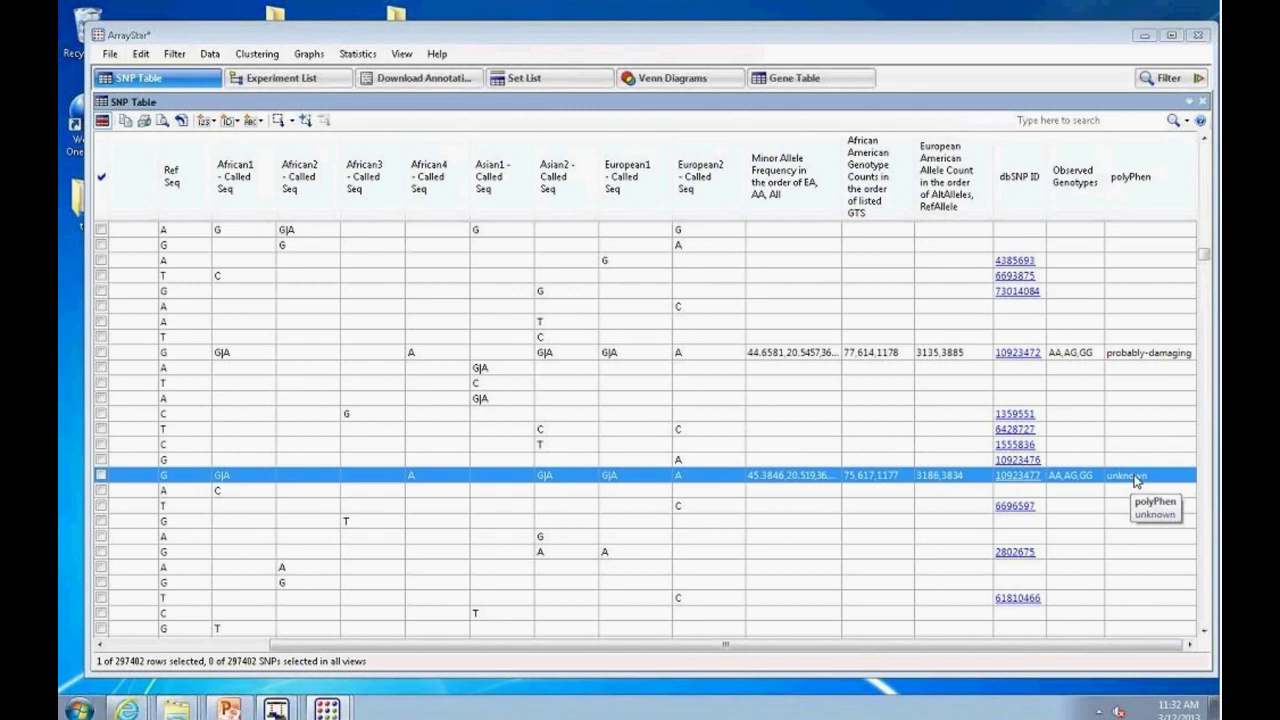
pyautogui.click(1129, 355)
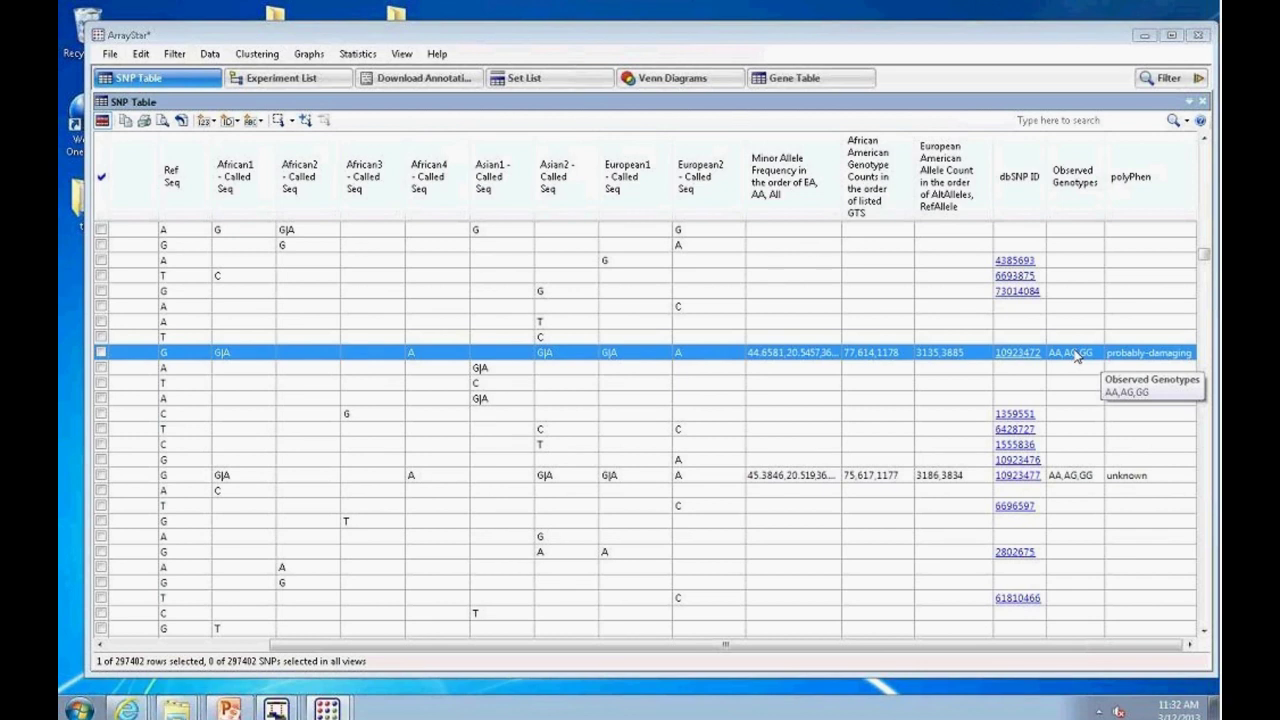
# Step: Remove the African3 column and every column to the right of African2
pyautogui.rightClick(362, 217)
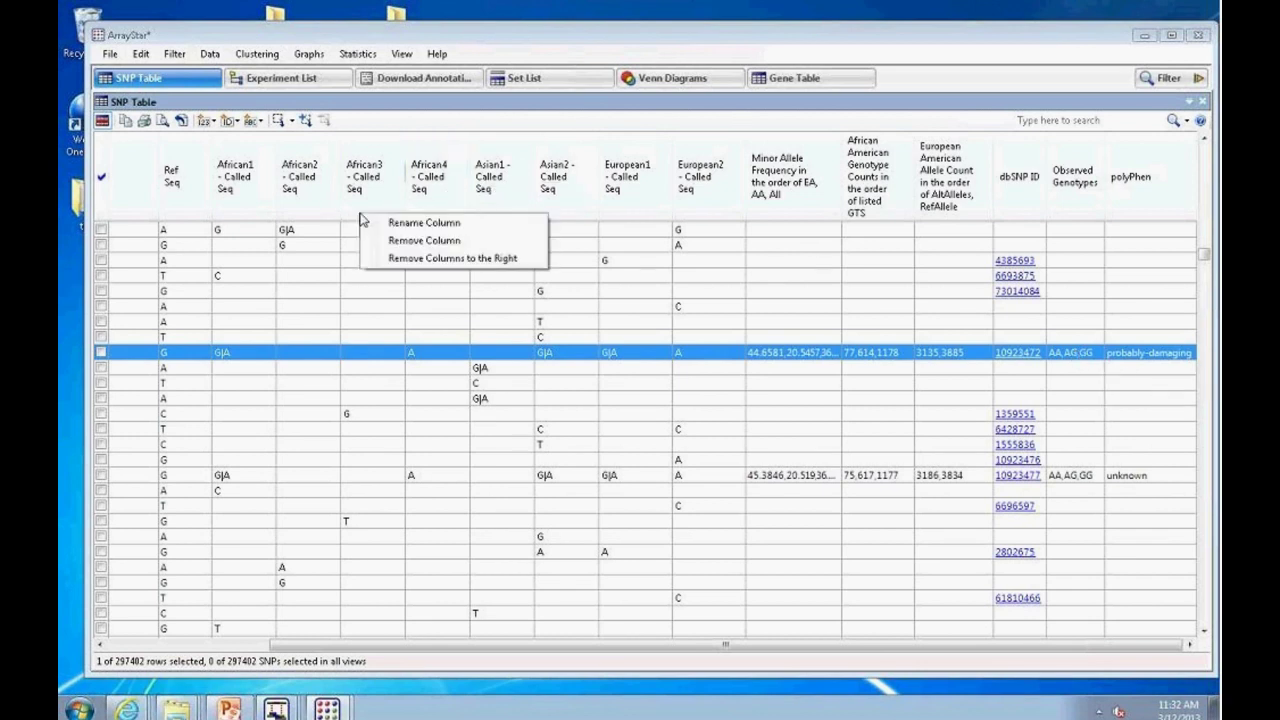
pyautogui.click(365, 240)
pyautogui.rightClick(373, 210)
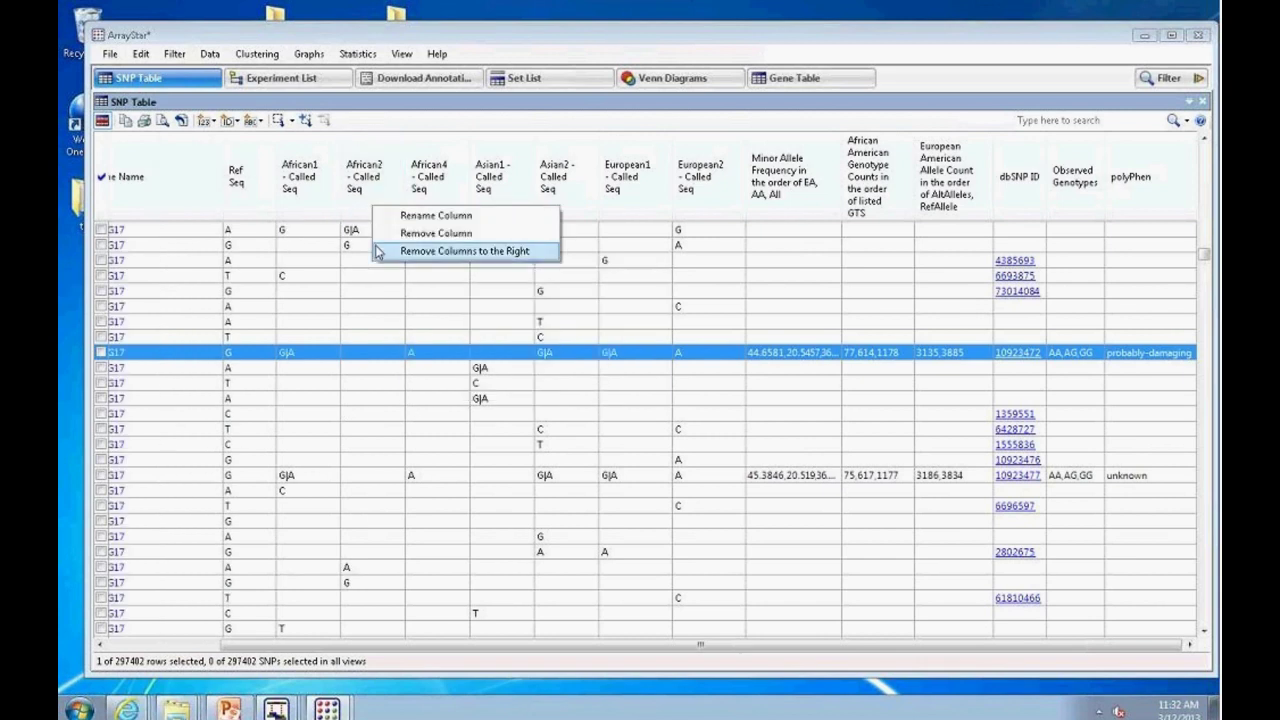
pyautogui.click(436, 251)
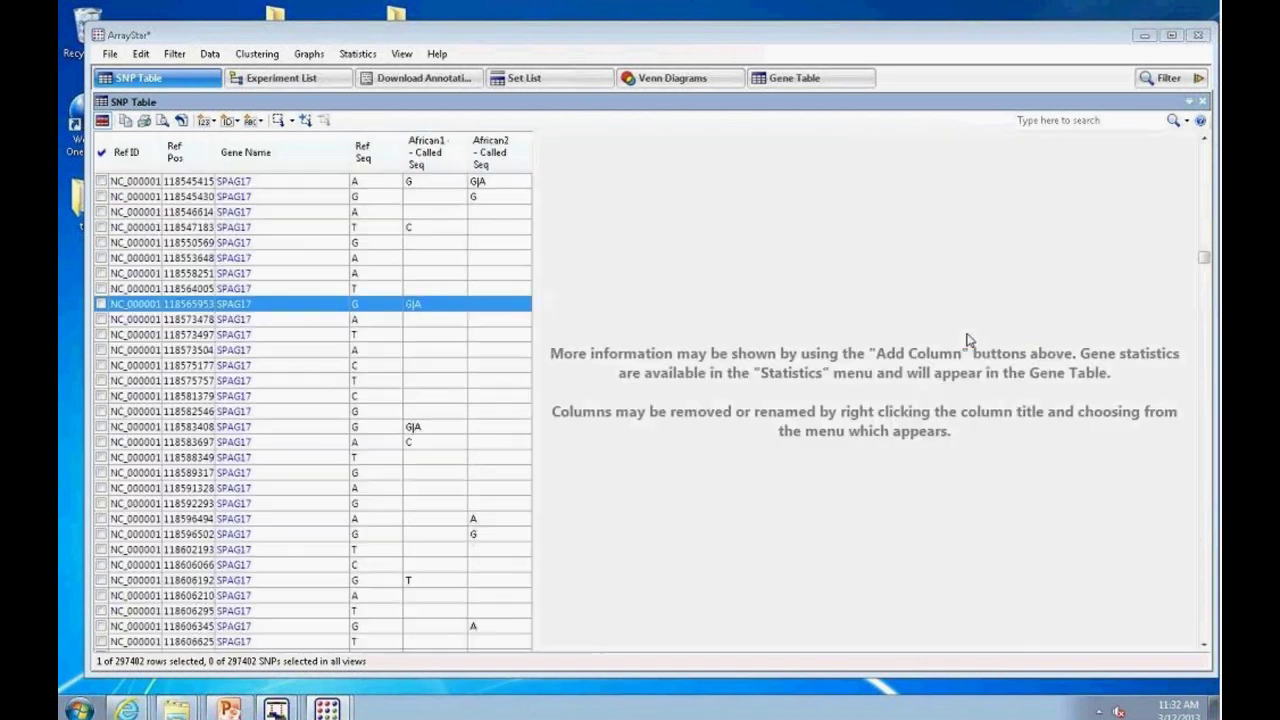
# Step: Add polyPhen and Observed Genotypes annotation columns to the SNP table
pyautogui.click(252, 126)
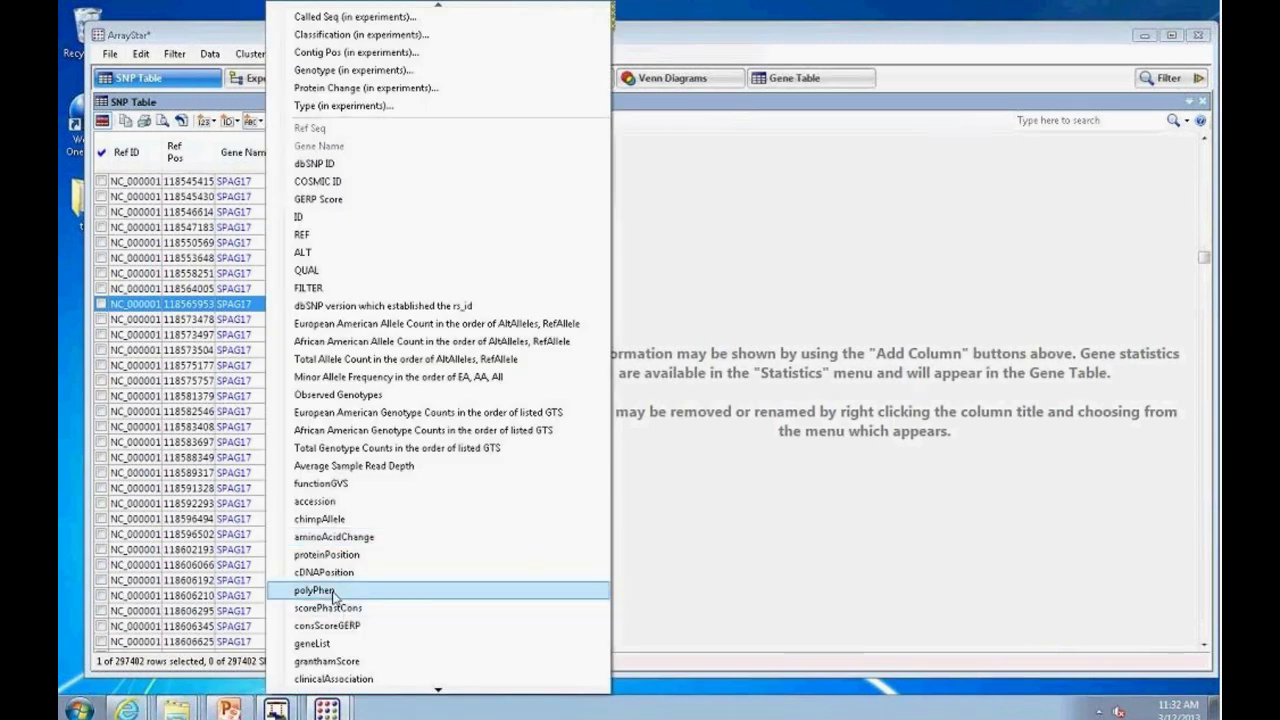
pyautogui.click(333, 592)
pyautogui.click(262, 122)
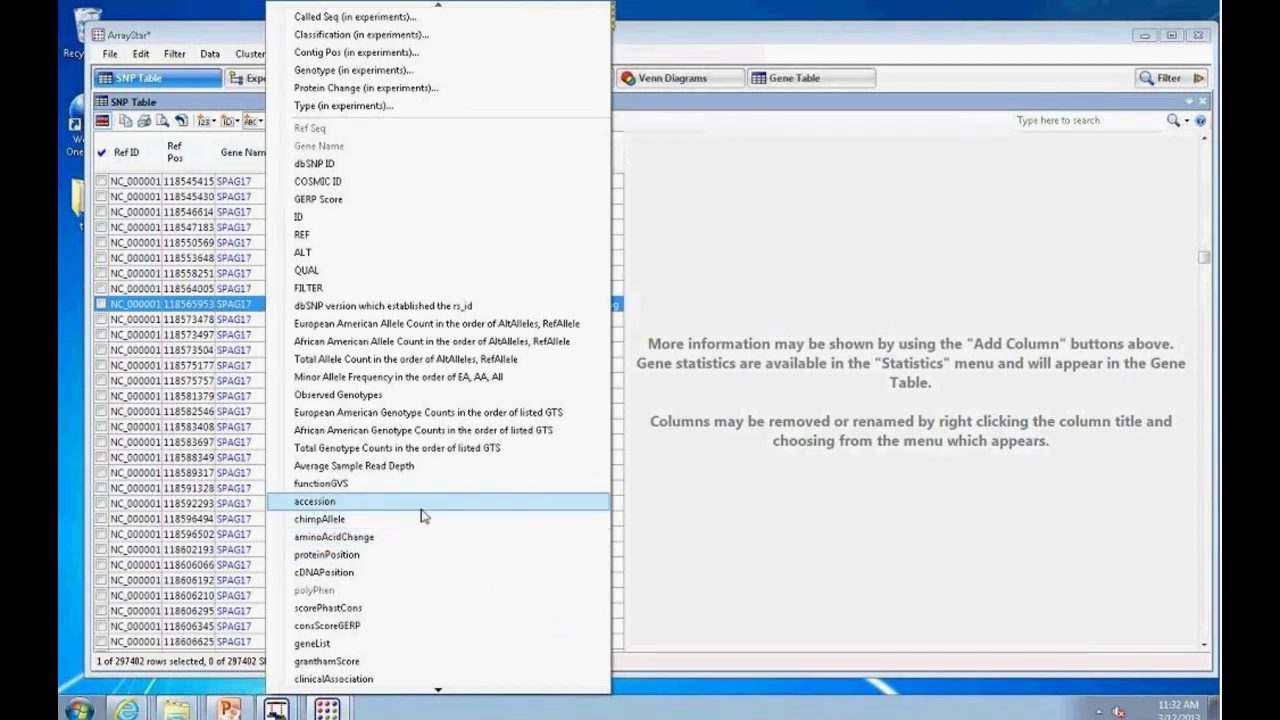
pyautogui.click(428, 394)
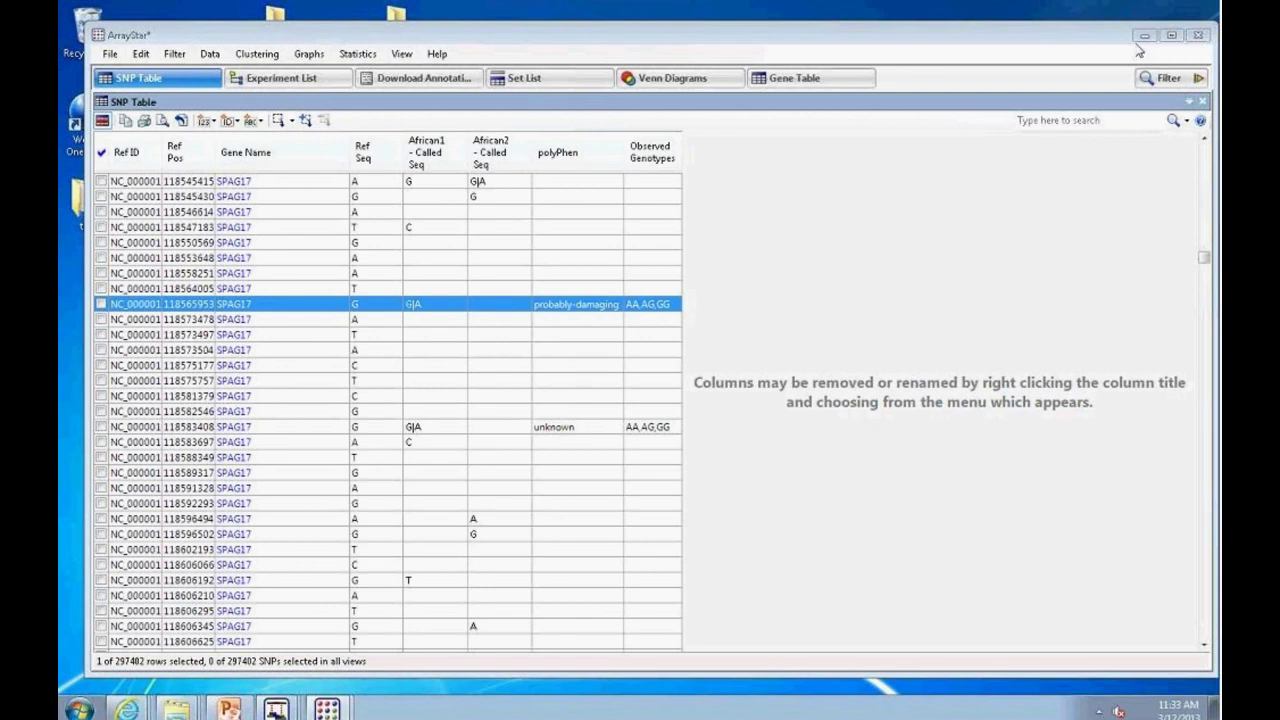
pyautogui.click(1160, 79)
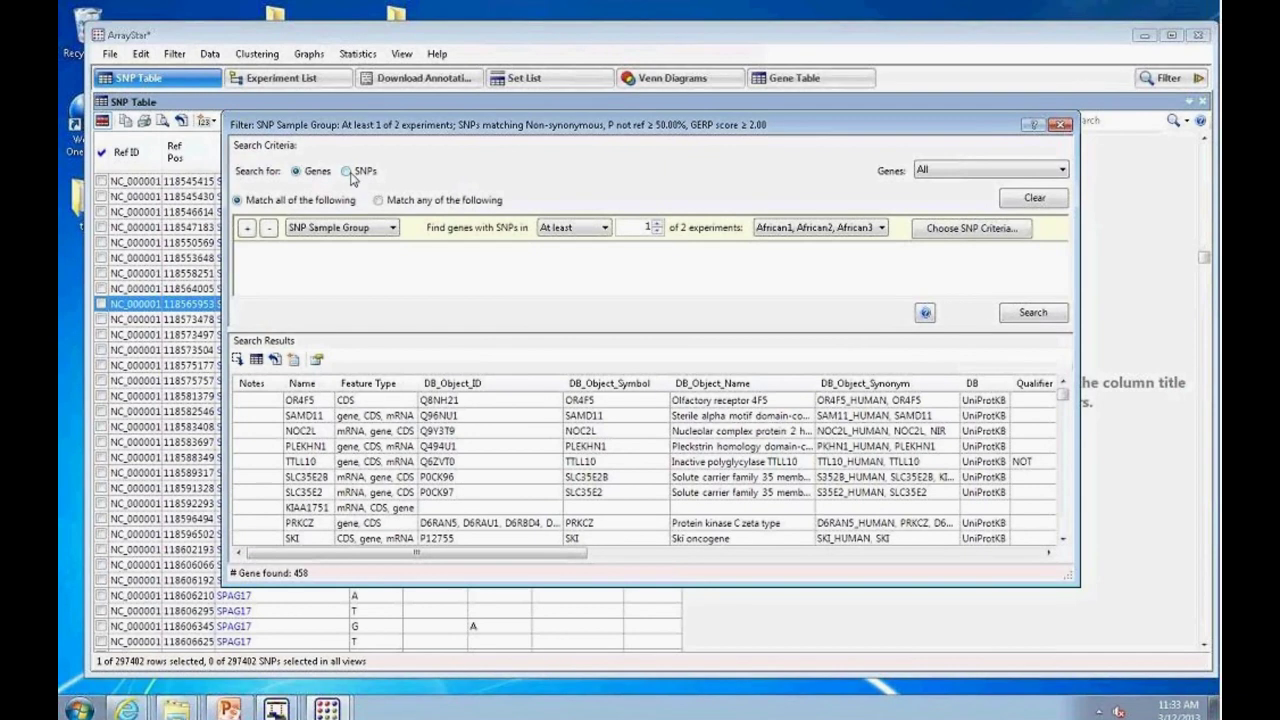
# Step: Filter by SNP Sample Group, excluding Asian1, Asian2 and European1, requiring at least 3 experiments
pyautogui.click(393, 229)
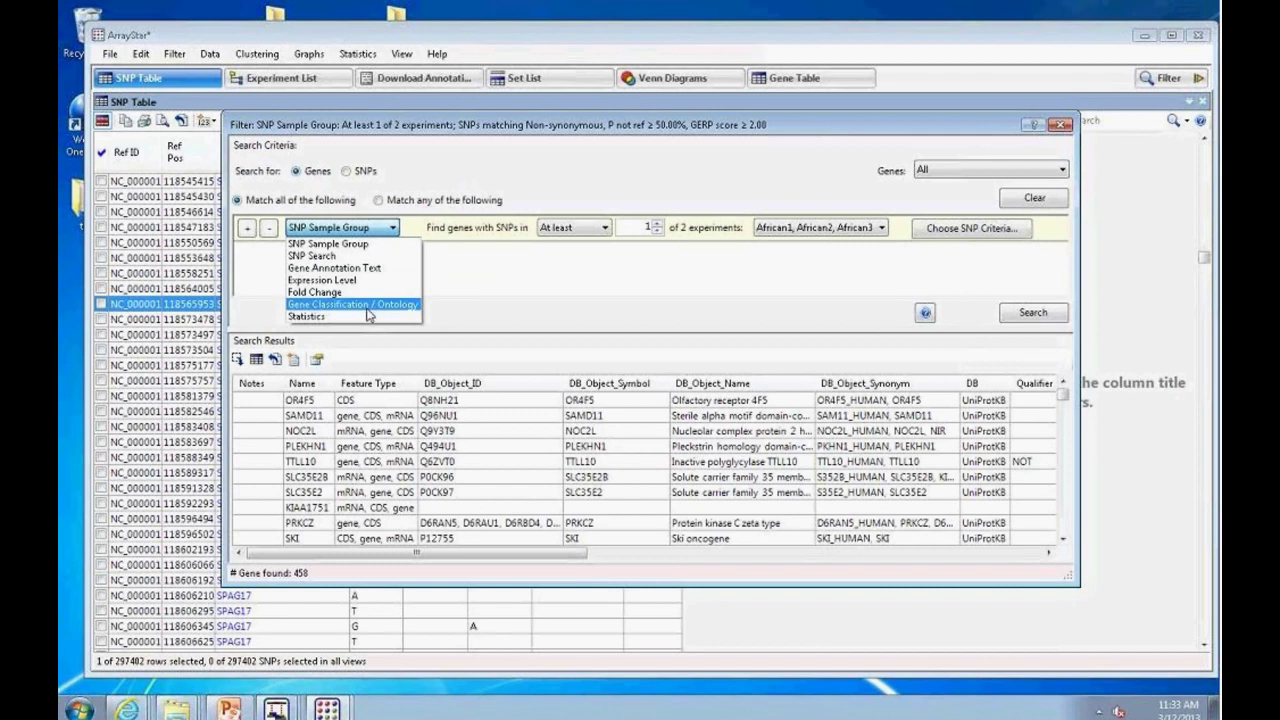
pyautogui.click(600, 290)
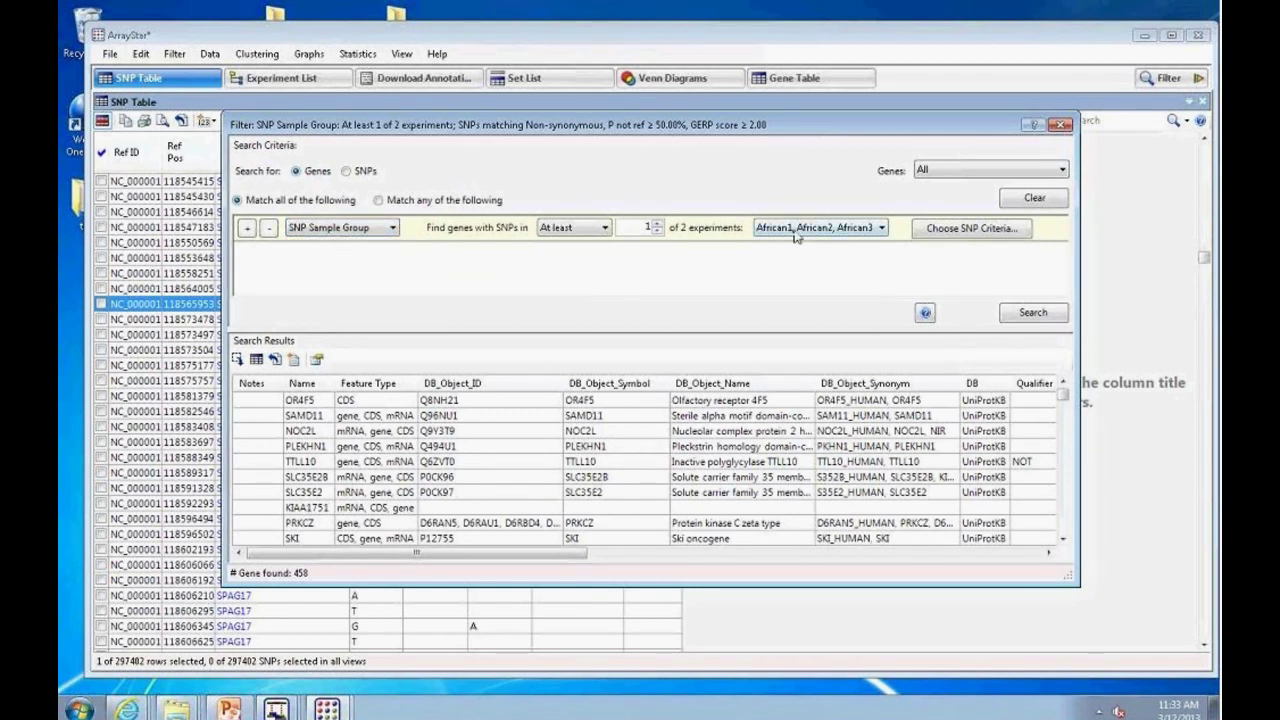
pyautogui.click(865, 234)
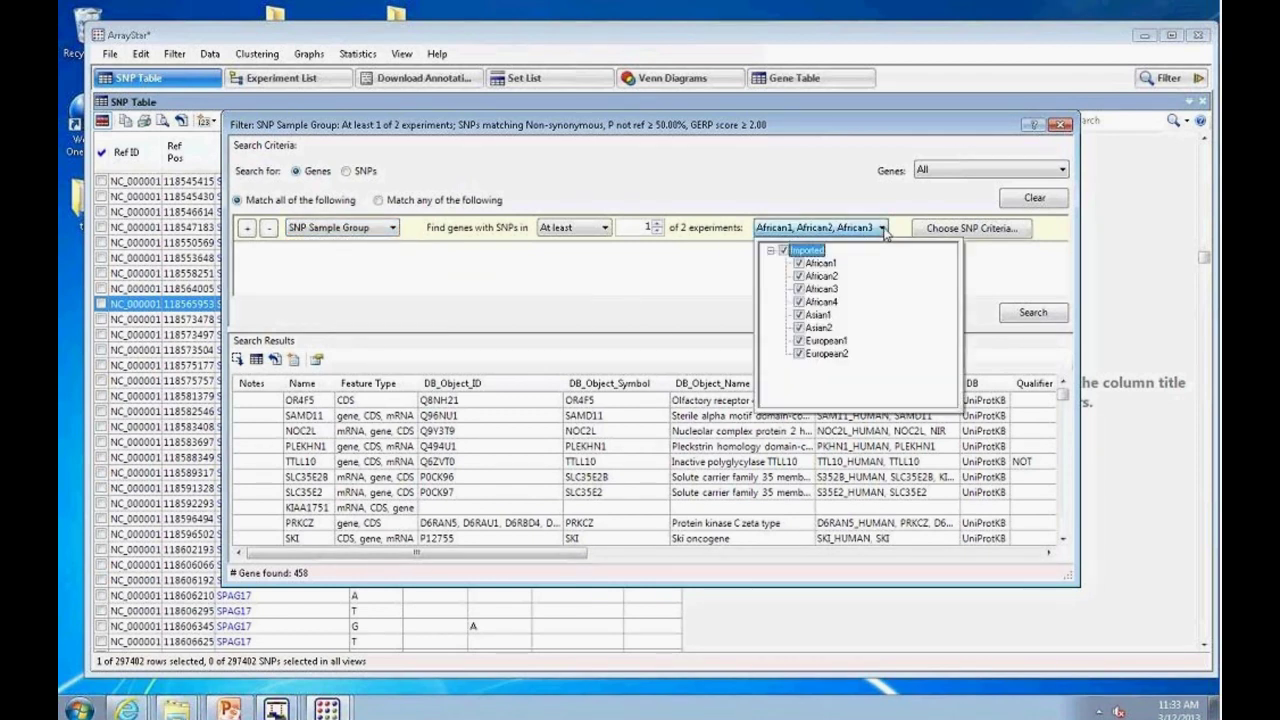
pyautogui.click(798, 340)
pyautogui.click(798, 327)
pyautogui.click(798, 314)
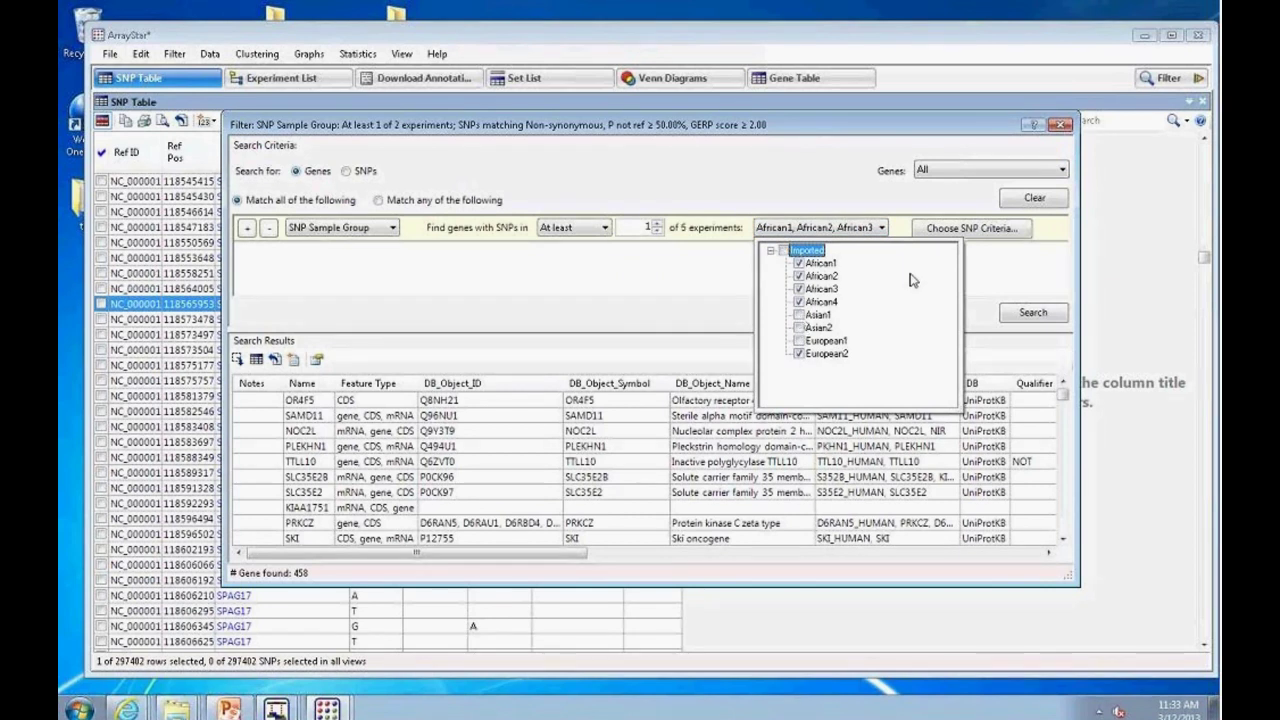
pyautogui.click(657, 226)
pyautogui.click(658, 225)
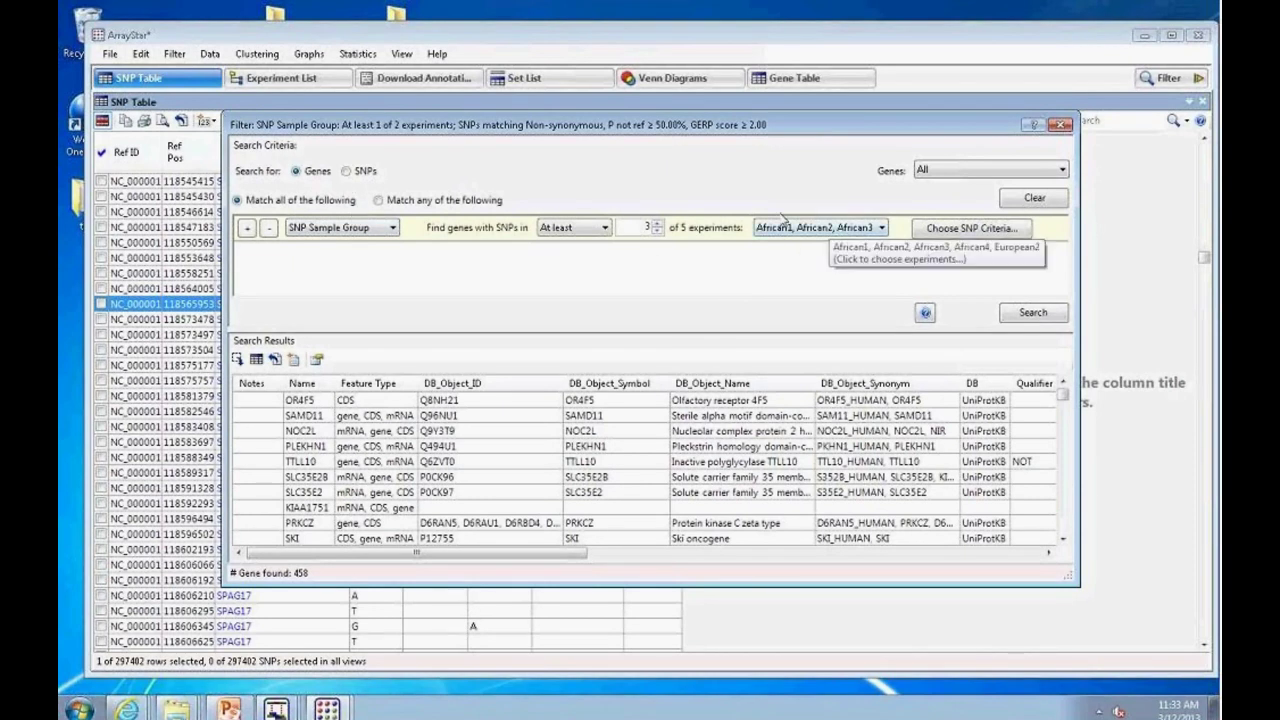
# Step: Raise the SNP criteria minimum GERP score to 2.50 and apply it
pyautogui.click(940, 232)
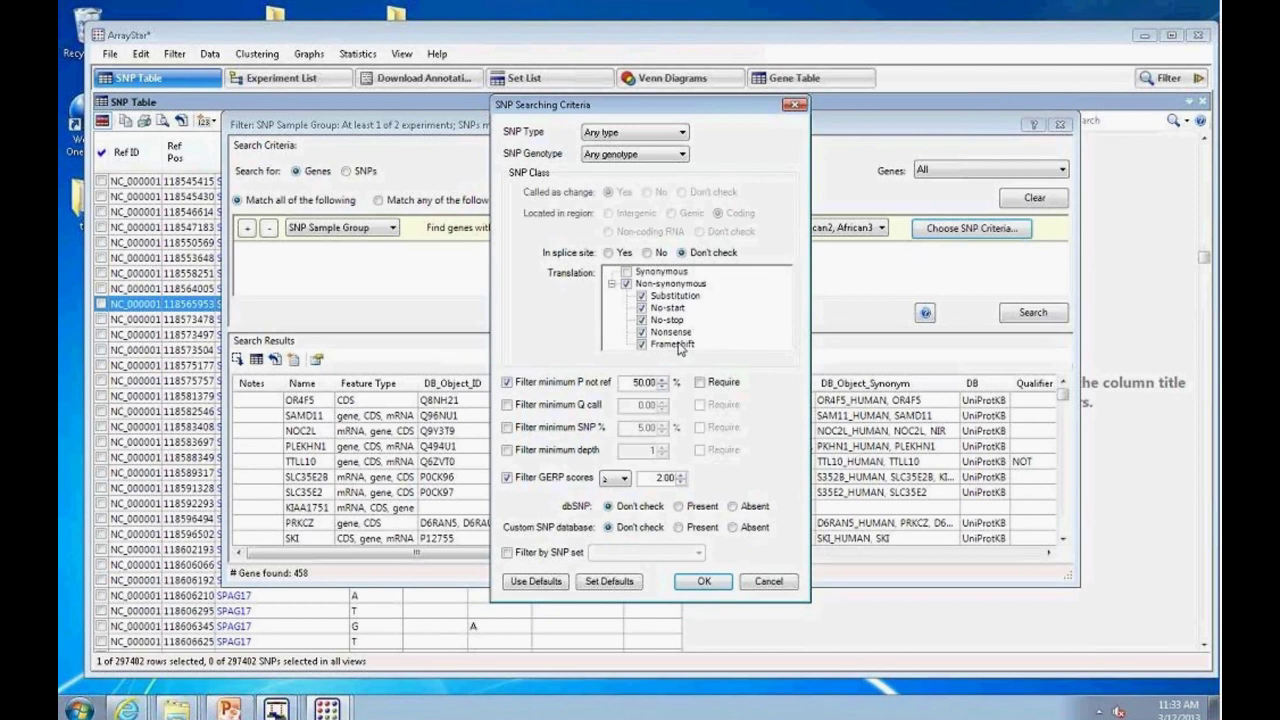
pyautogui.click(682, 475)
pyautogui.click(682, 475)
pyautogui.click(682, 475)
pyautogui.click(682, 475)
pyautogui.click(702, 581)
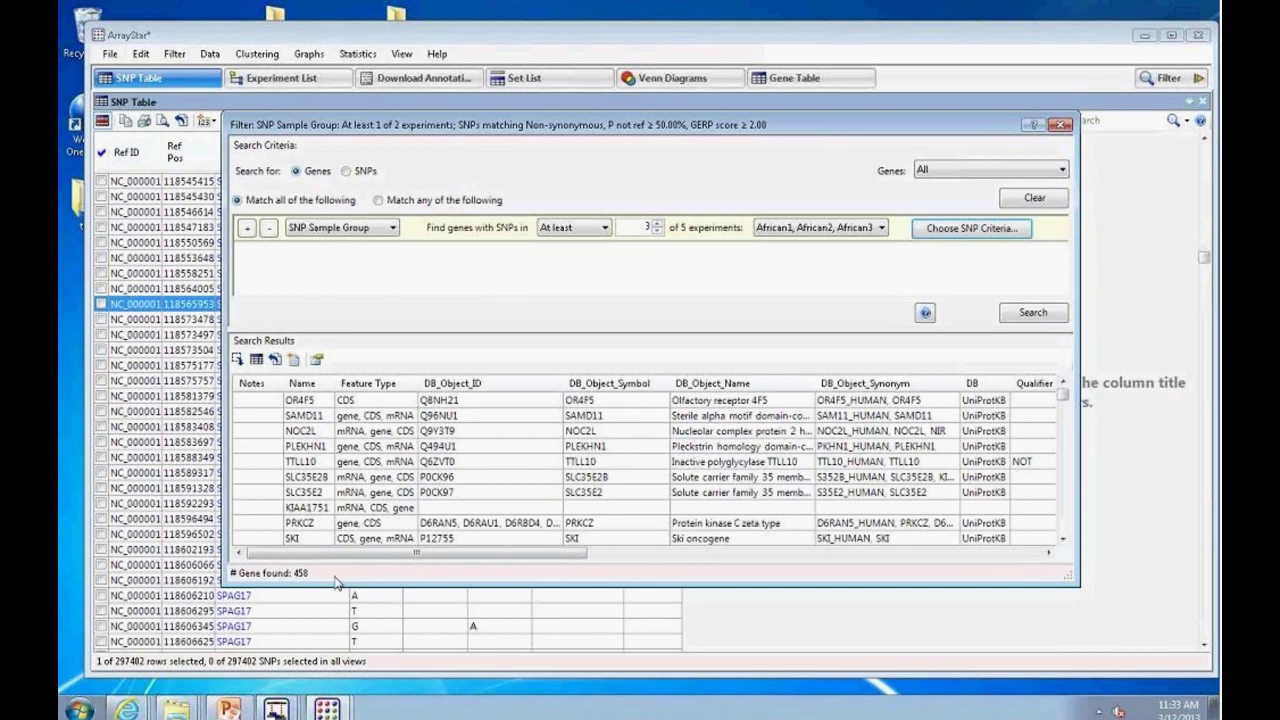
# Step: Start saving the results as a gene set, cancel, and show the Set List
pyautogui.click(293, 362)
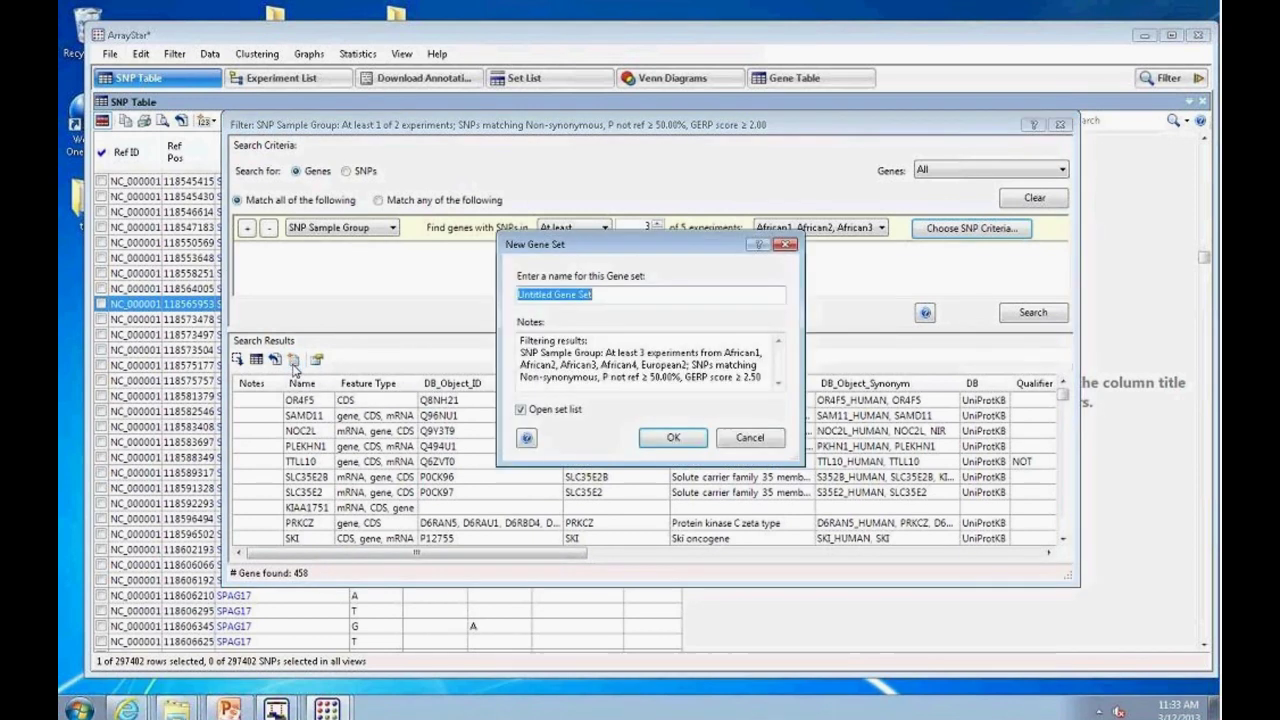
pyautogui.click(760, 437)
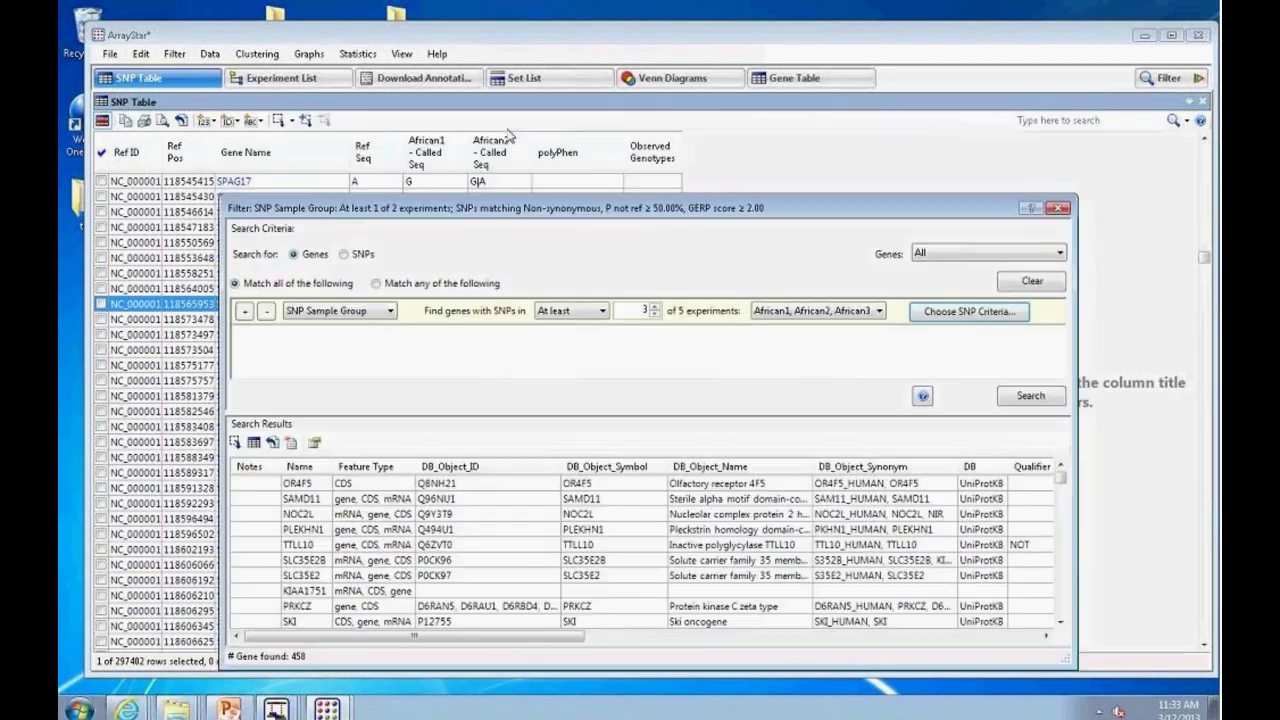
pyautogui.click(531, 86)
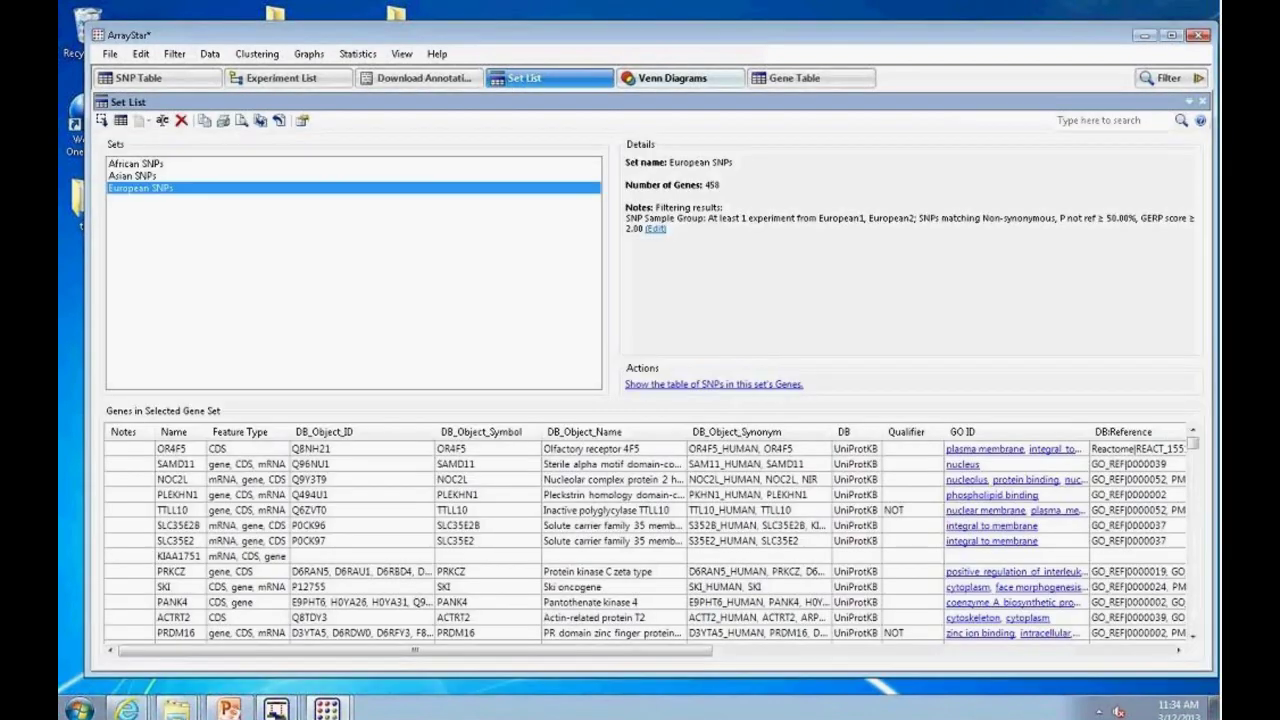
# Step: Show the Venn diagram of African, Asian and European SNP gene sets, with 214 shared genes
pyautogui.click(648, 86)
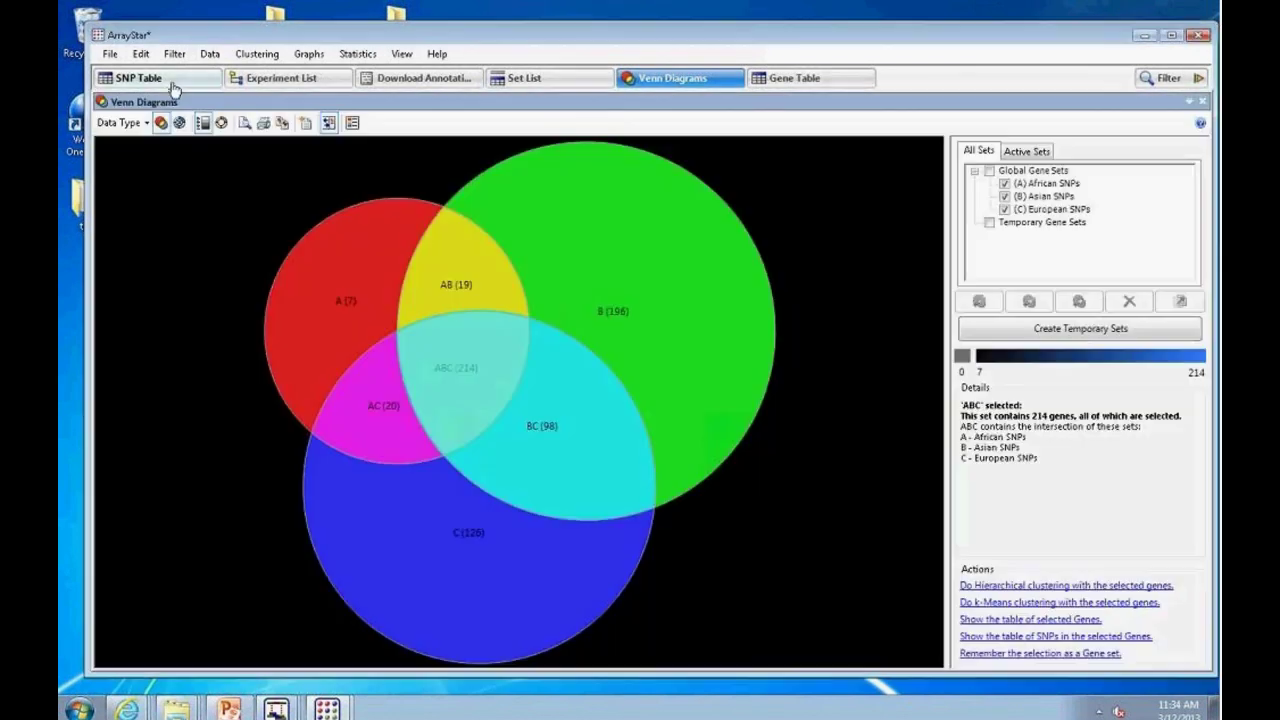
# Step: Return to the SNP Table, minimize ArrayStar, and launch SeqMan NGen from the DNASTAR SeqMan NGen 4 folder
pyautogui.click(160, 80)
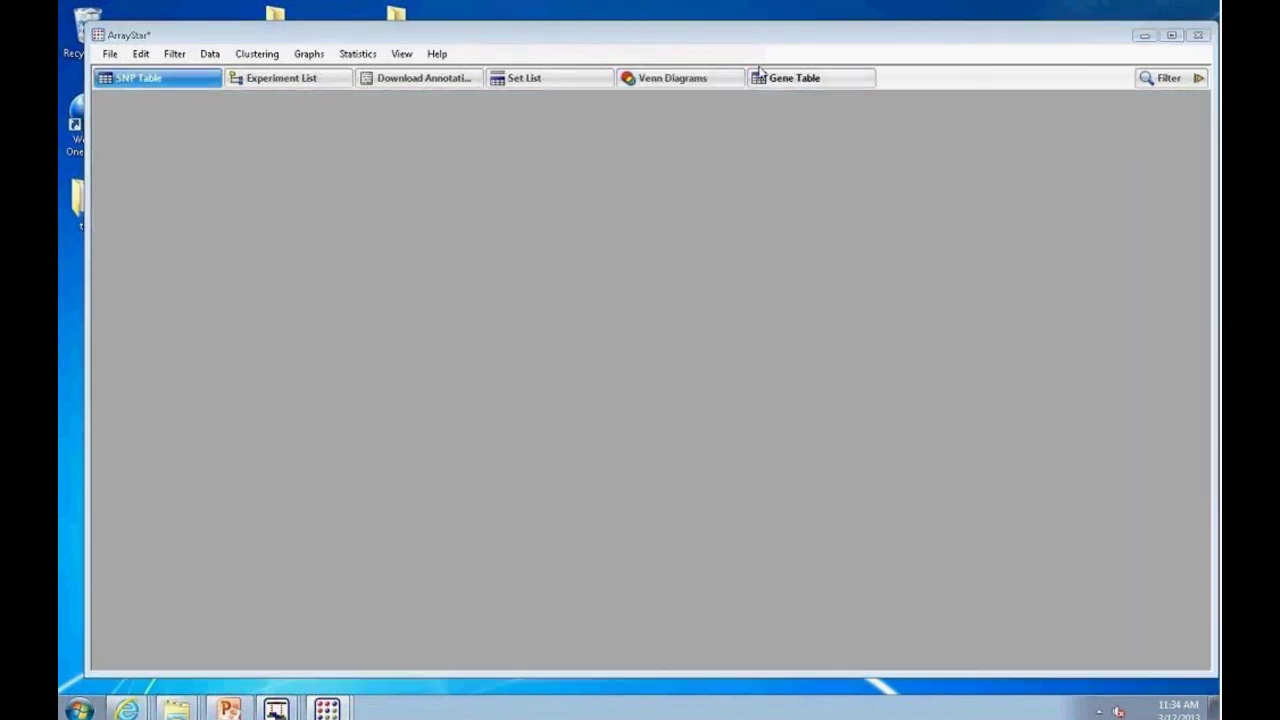
pyautogui.click(1146, 37)
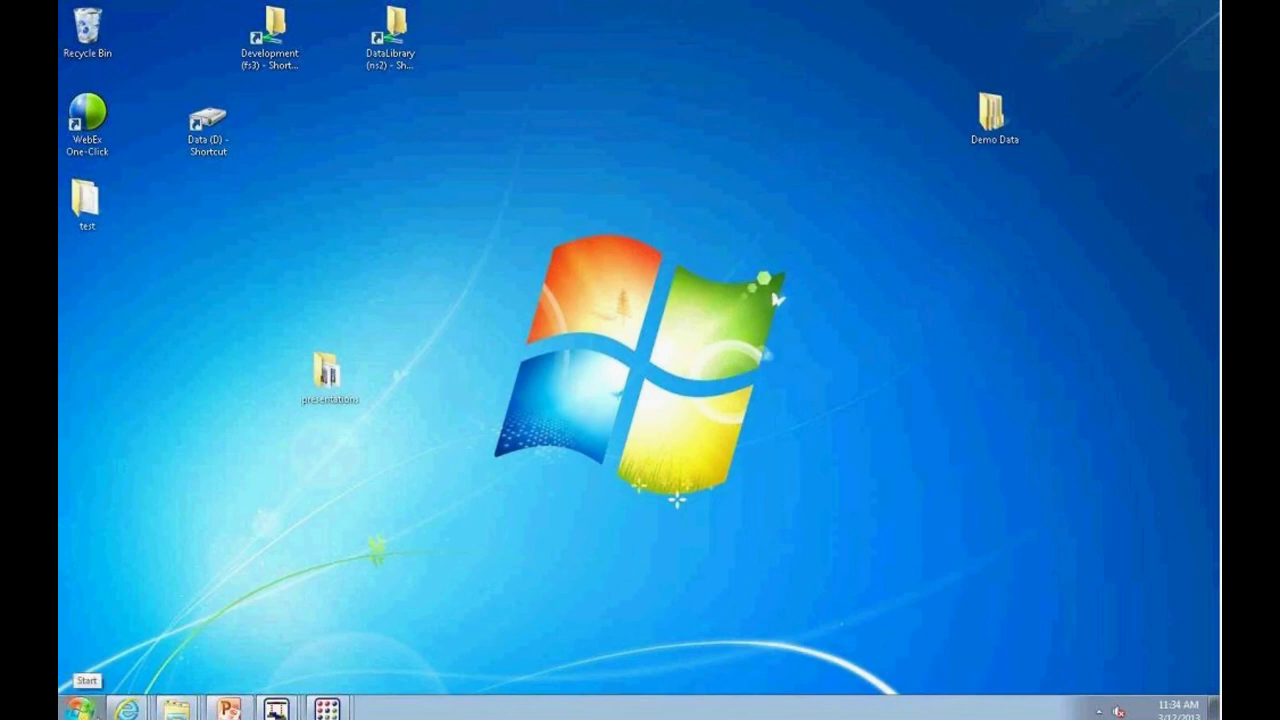
pyautogui.click(80, 706)
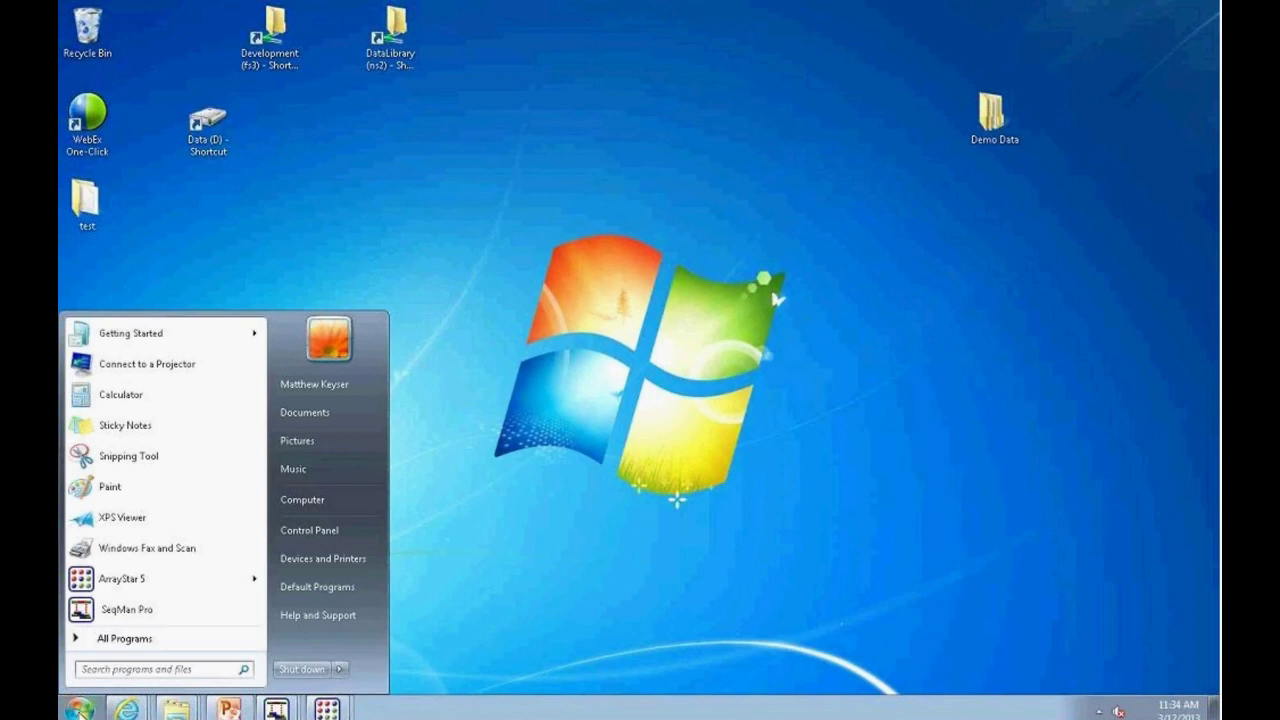
pyautogui.click(130, 640)
pyautogui.click(165, 496)
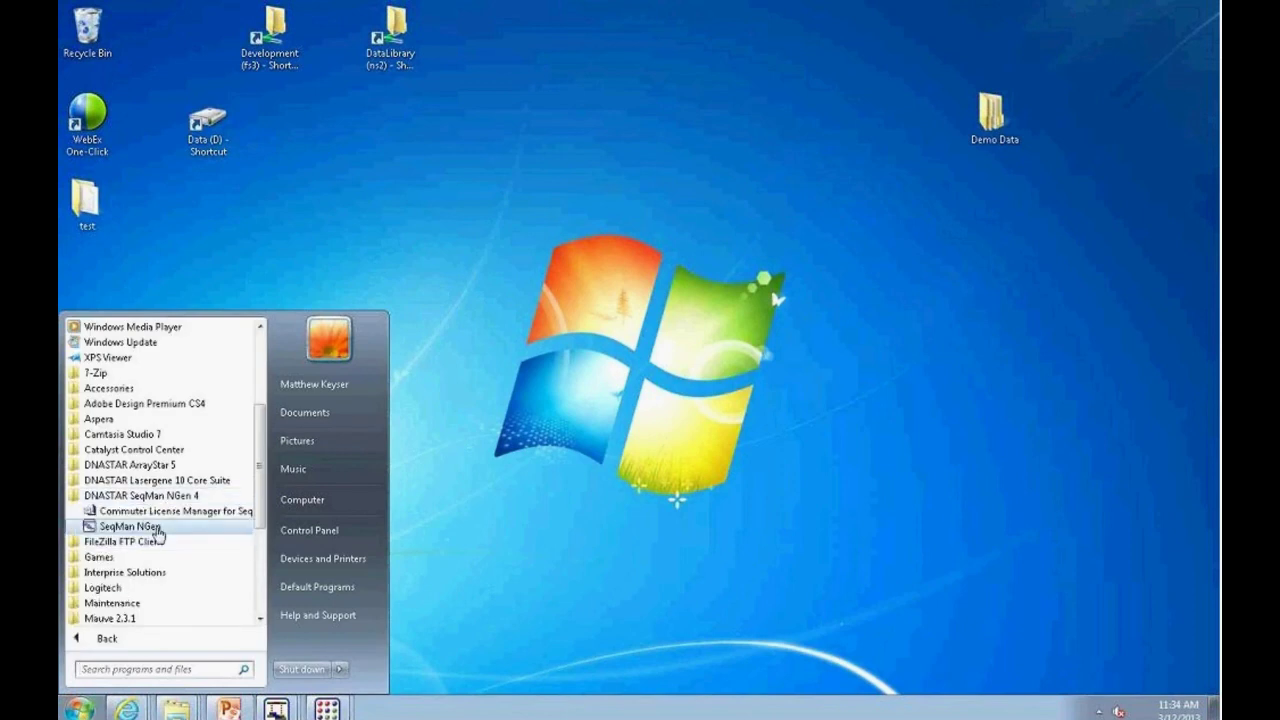
pyautogui.click(156, 527)
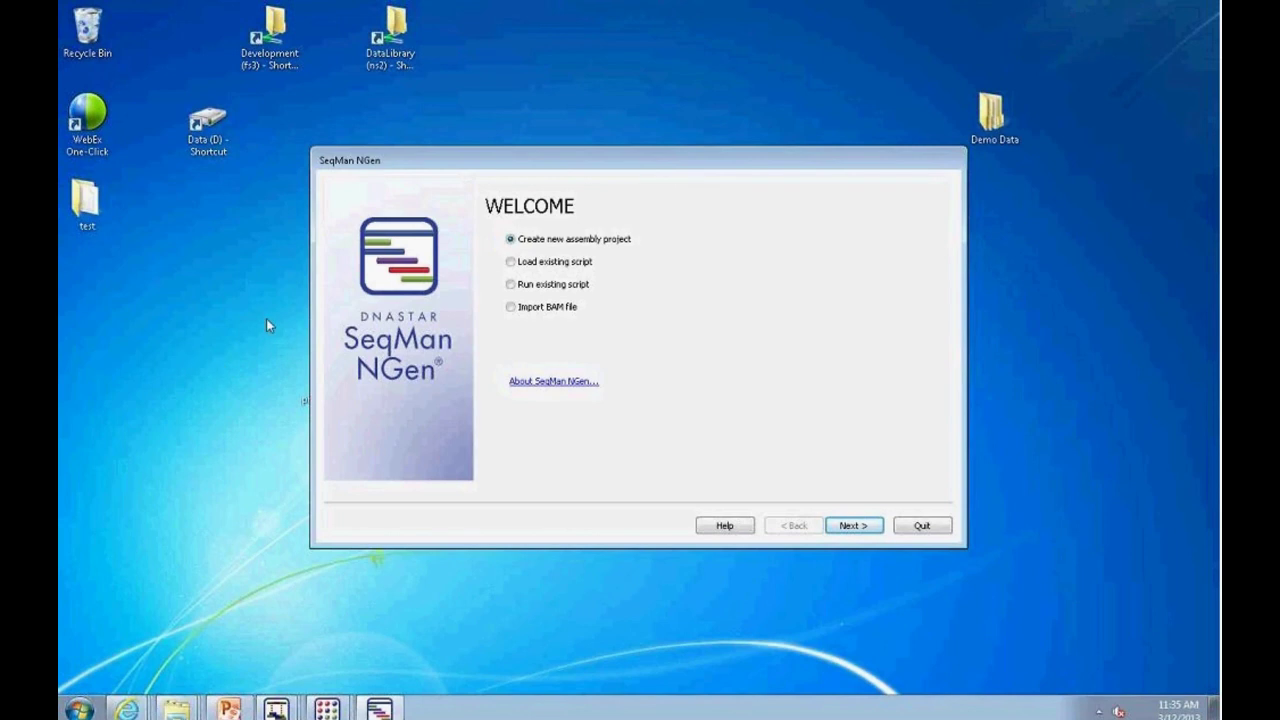
# Step: Choose a Transcriptome / ChIP-seq / miRNA project with templated assembly
pyautogui.click(849, 527)
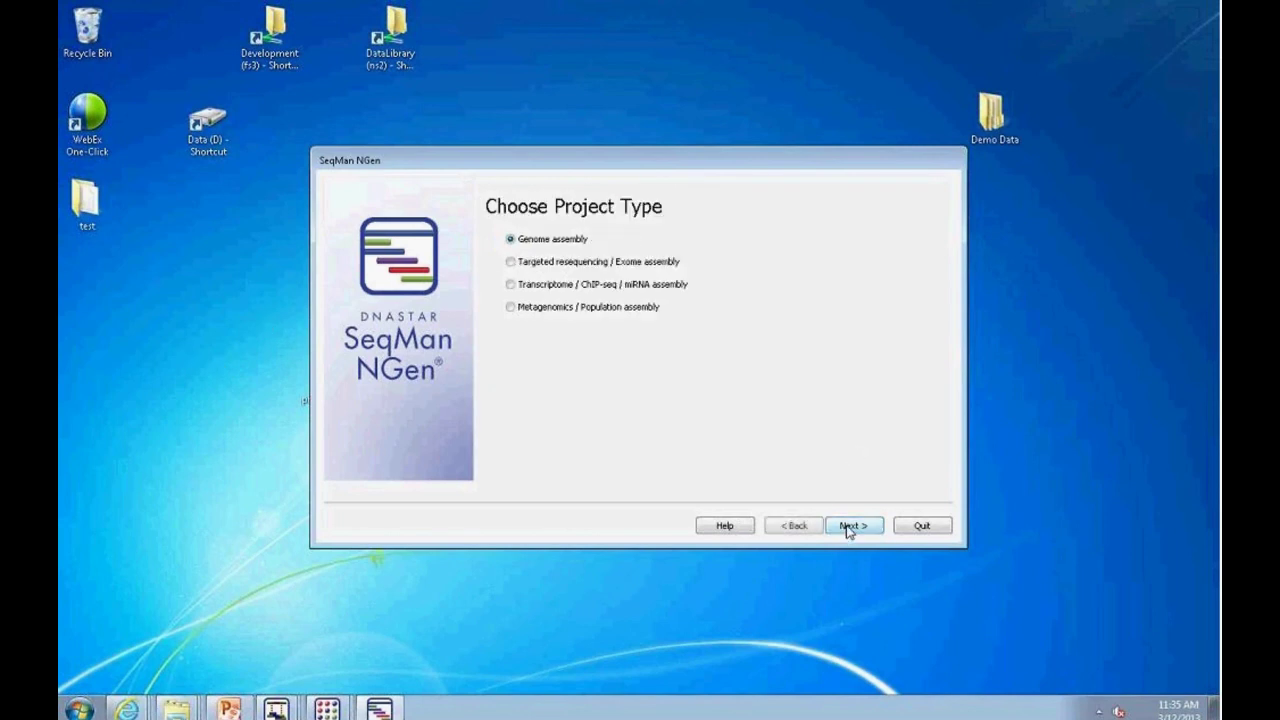
pyautogui.click(794, 527)
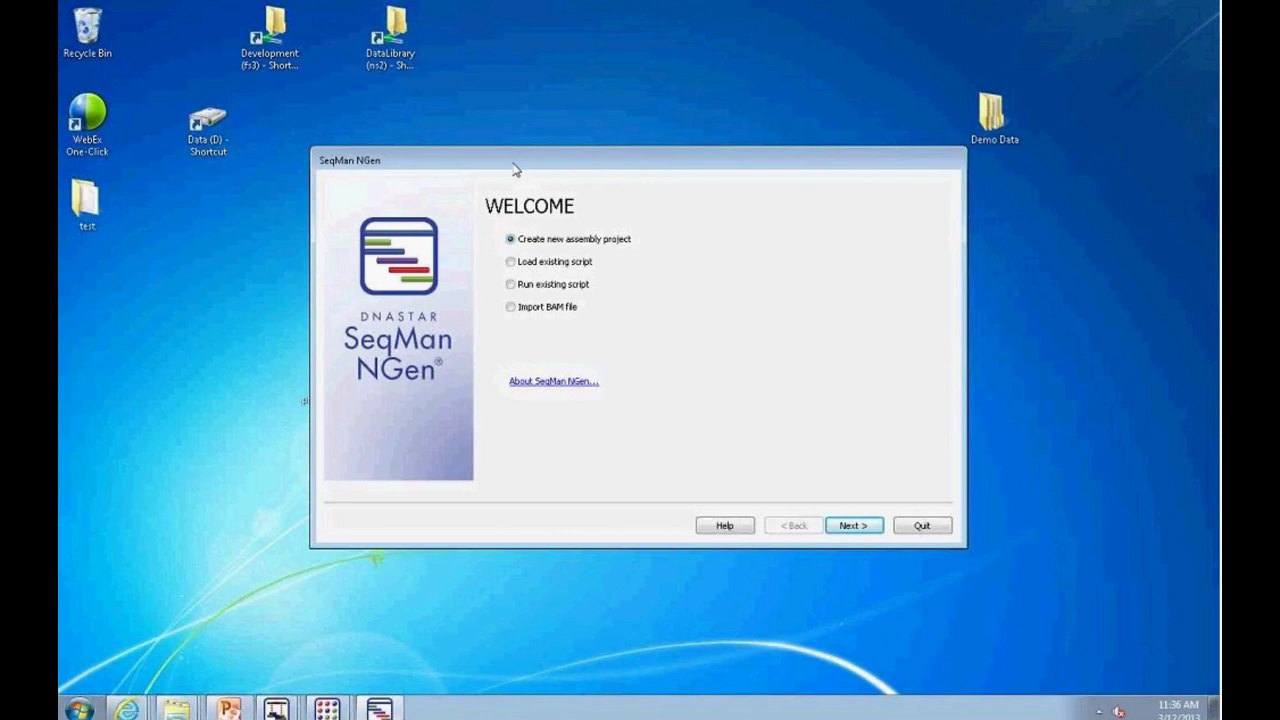
pyautogui.click(859, 528)
pyautogui.click(512, 286)
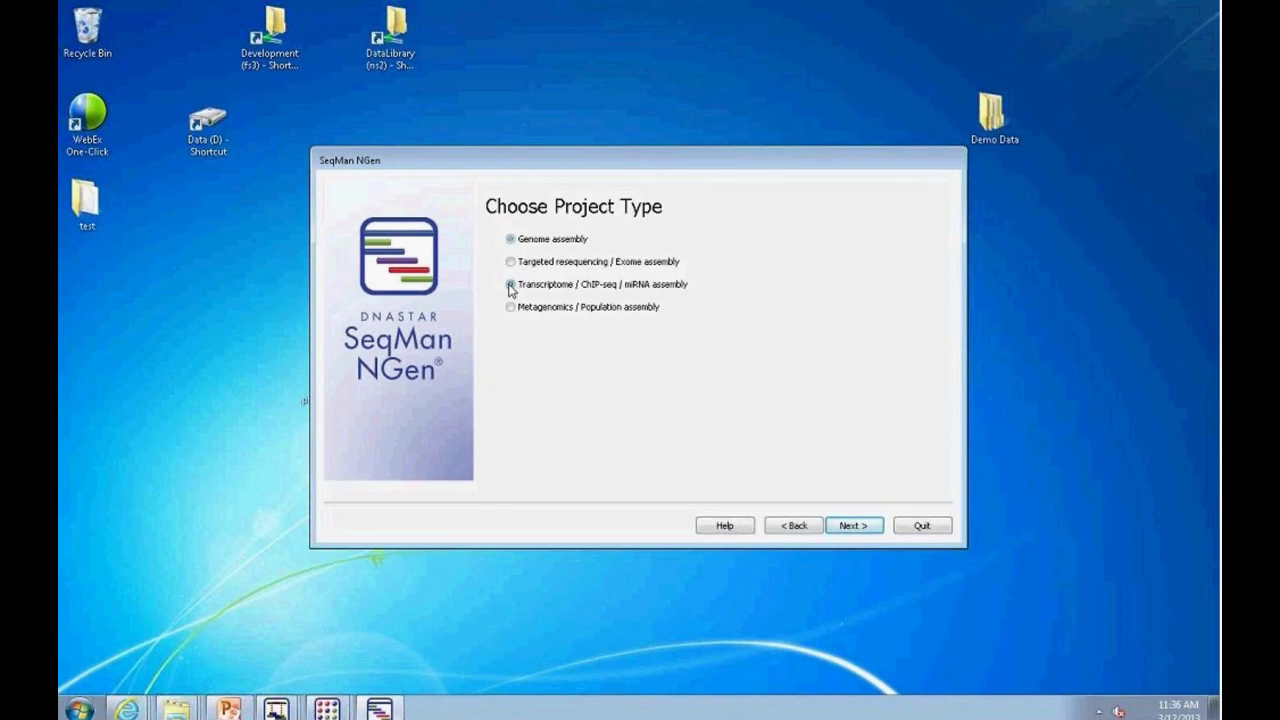
pyautogui.click(853, 526)
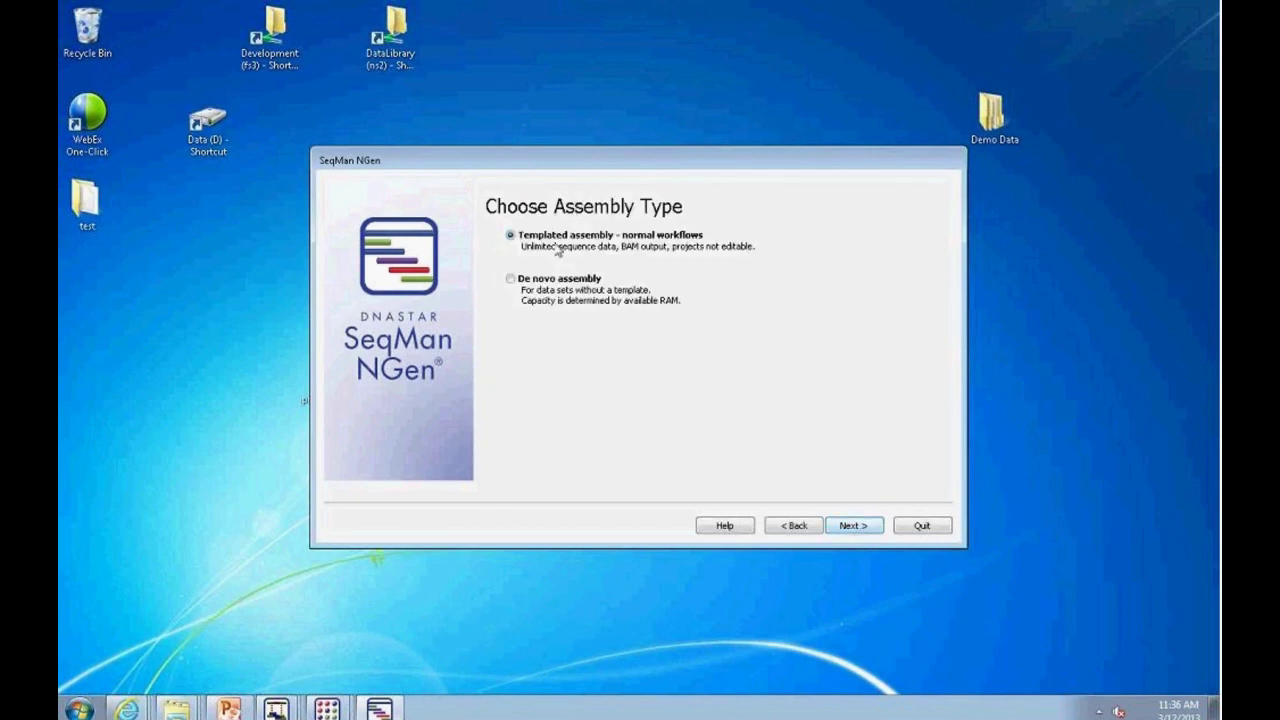
pyautogui.click(858, 526)
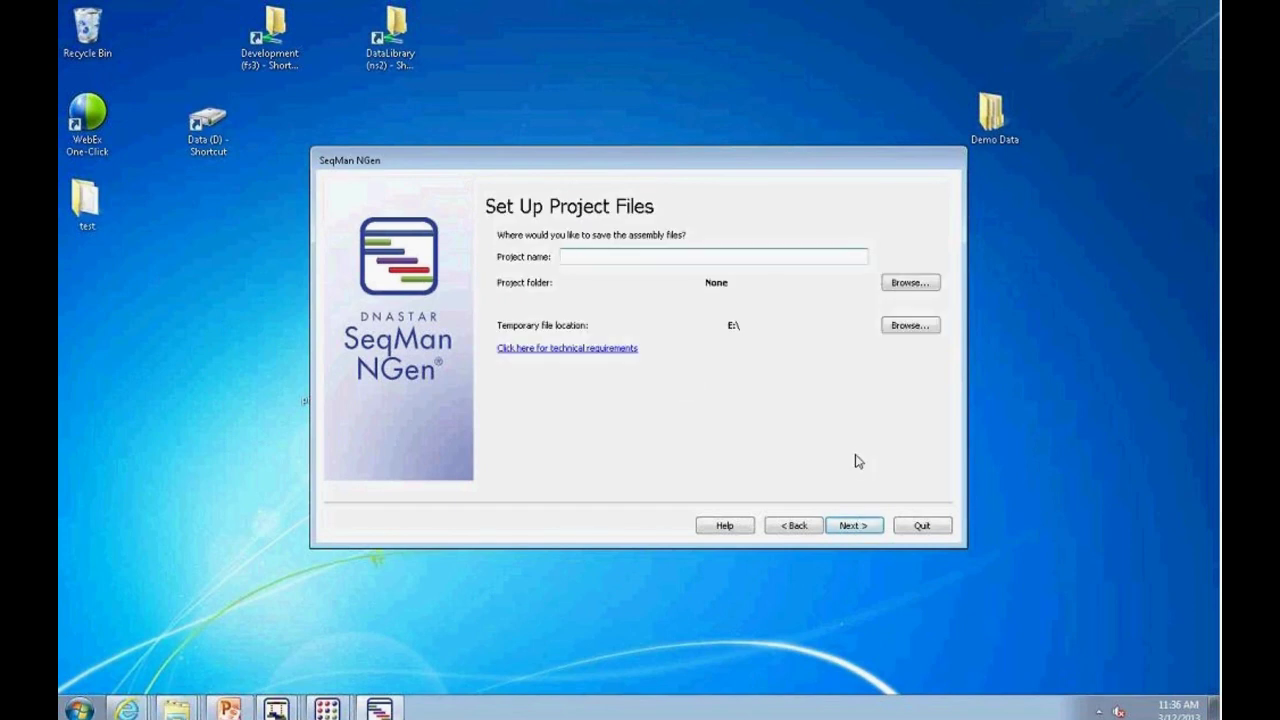
# Step: Name the project 'test RNA-Seq' and save it in the Desktop test folder
pyautogui.write('test RBA')
pyautogui.press('BackSpace')
pyautogui.press('BackSpace')
pyautogui.write('NA-Seq')
pyautogui.click(928, 284)
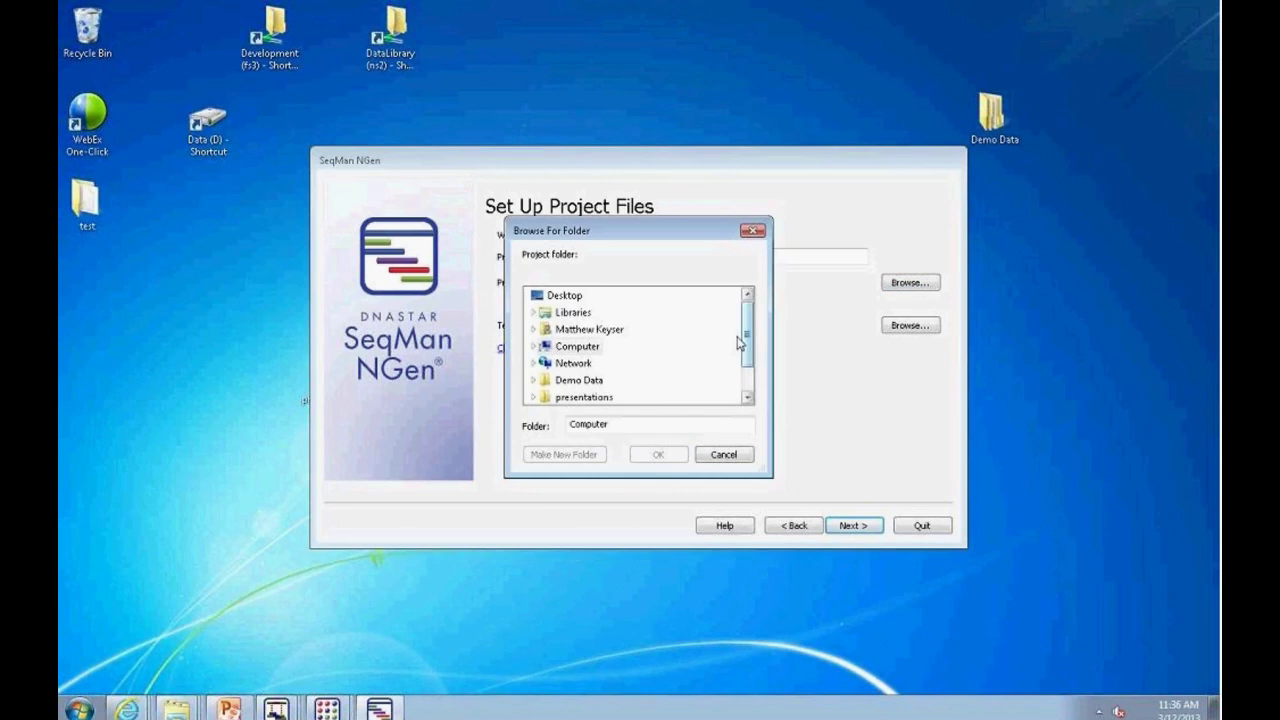
pyautogui.scroll(-3, 740, 337)
pyautogui.click(563, 380)
pyautogui.click(658, 454)
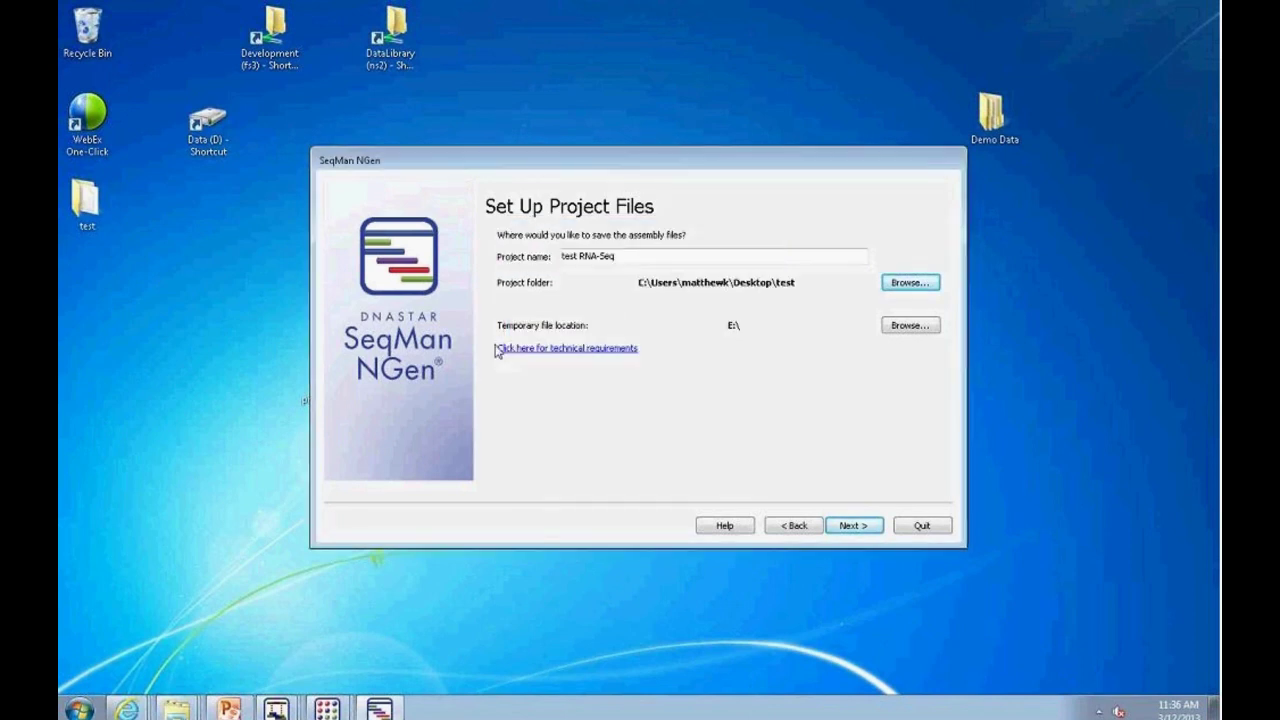
pyautogui.click(853, 530)
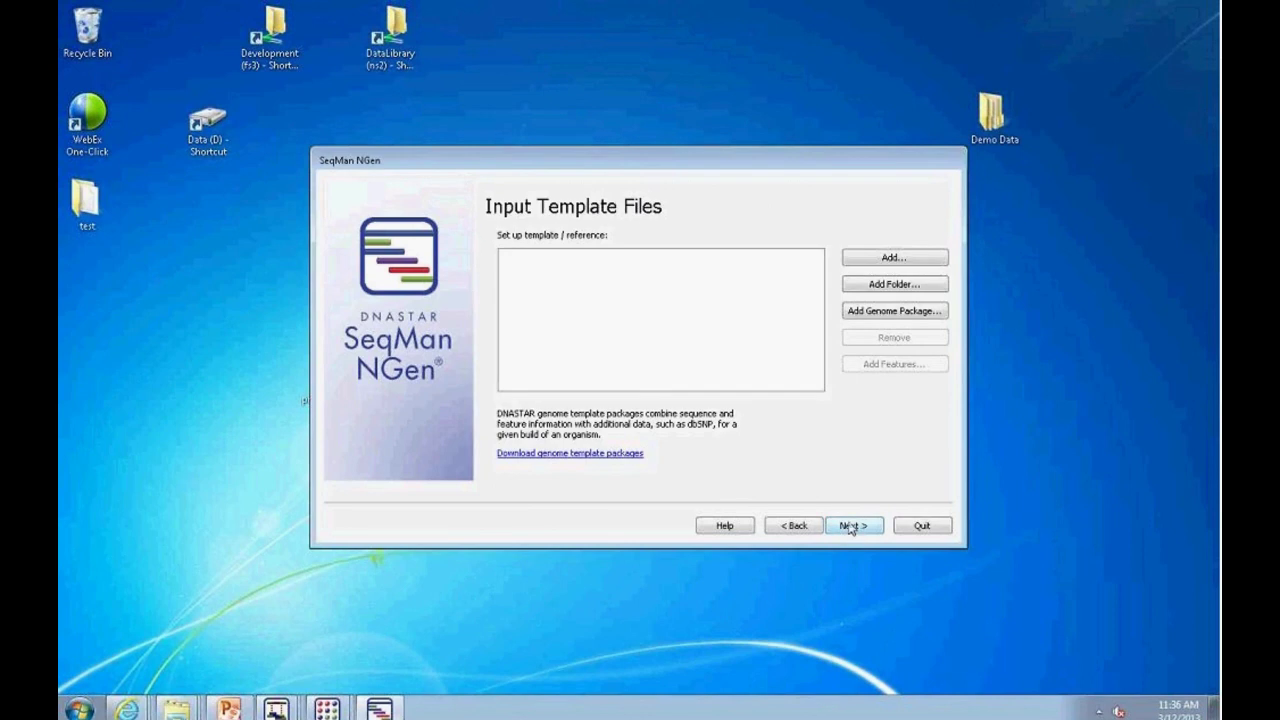
# Step: Use Human-GRCh37.p5.genometemplate from Data (D:) as the reference template
pyautogui.click(870, 316)
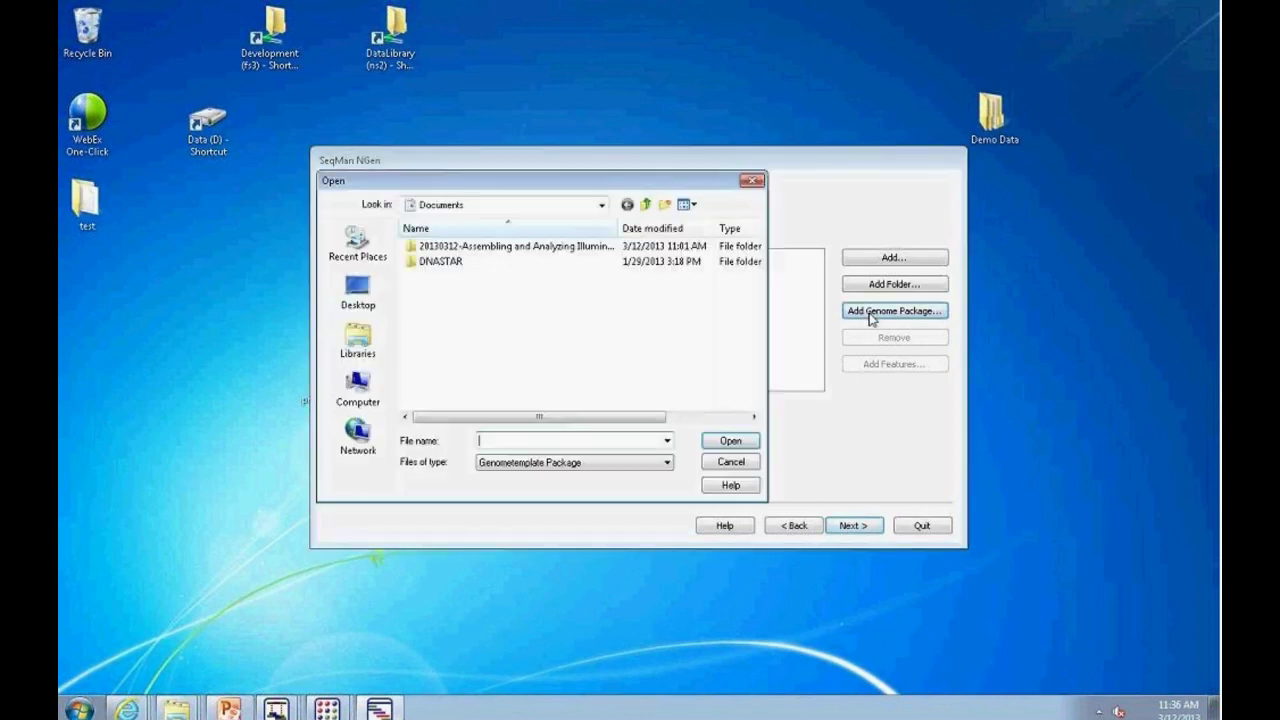
pyautogui.click(602, 205)
pyautogui.click(451, 326)
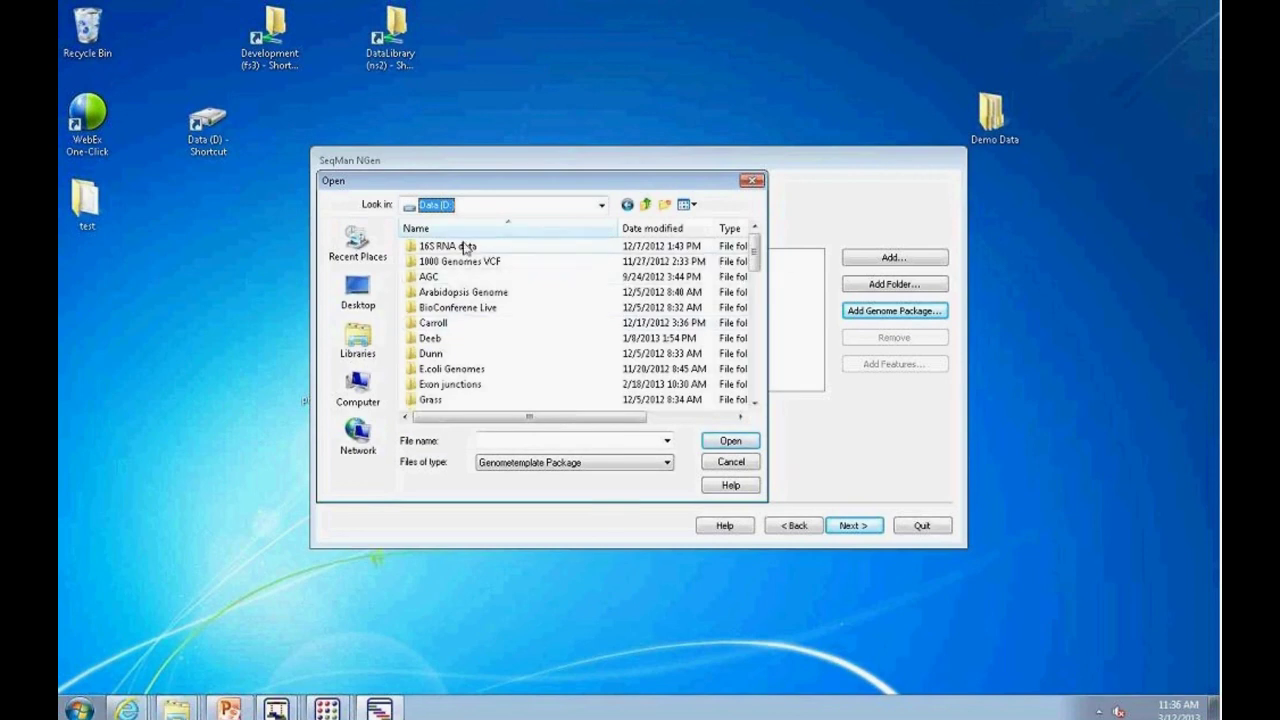
pyautogui.click(427, 213)
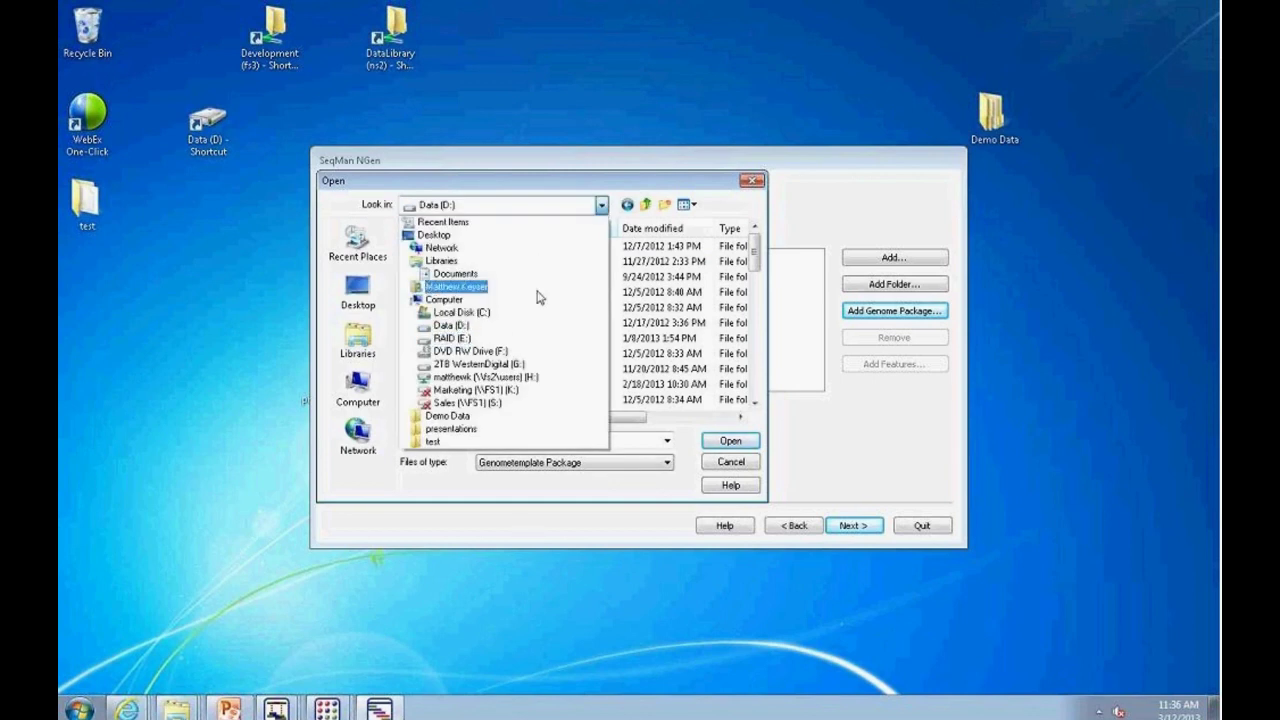
pyautogui.click(602, 206)
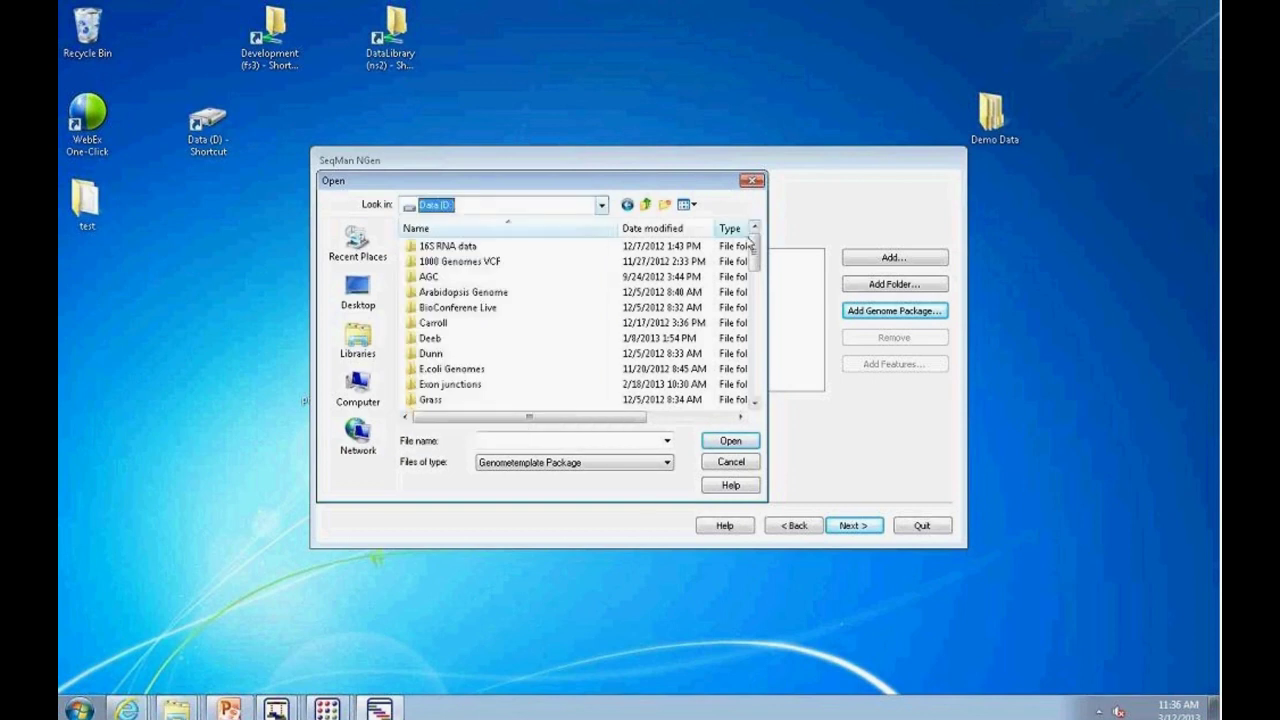
pyautogui.moveTo(757, 255); pyautogui.dragTo(757, 292)
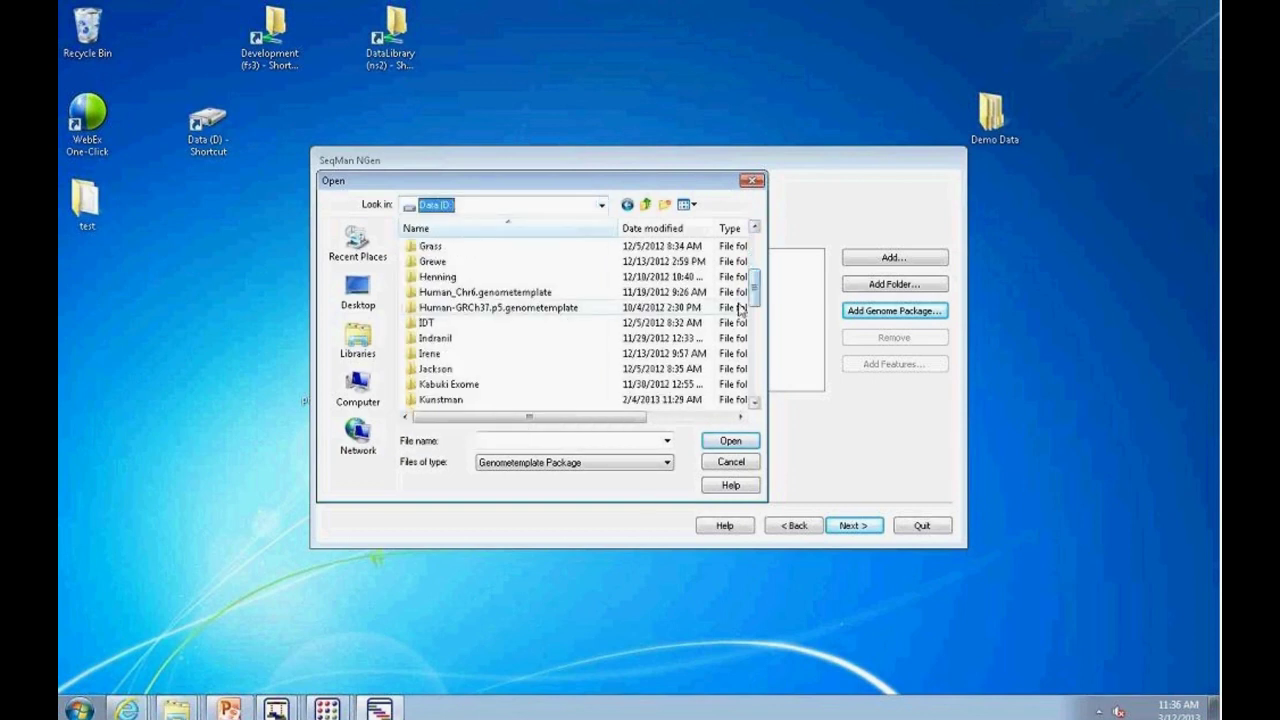
pyautogui.click(517, 307)
pyautogui.click(713, 445)
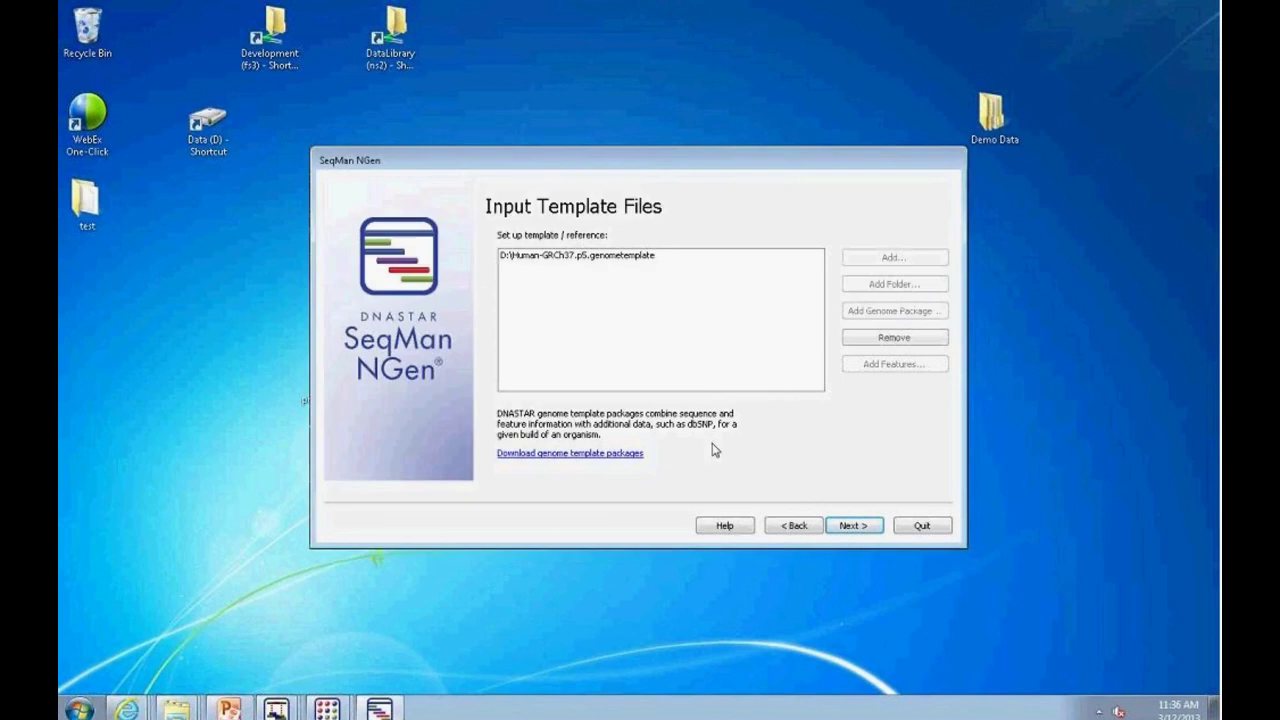
pyautogui.click(852, 526)
pyautogui.click(659, 241)
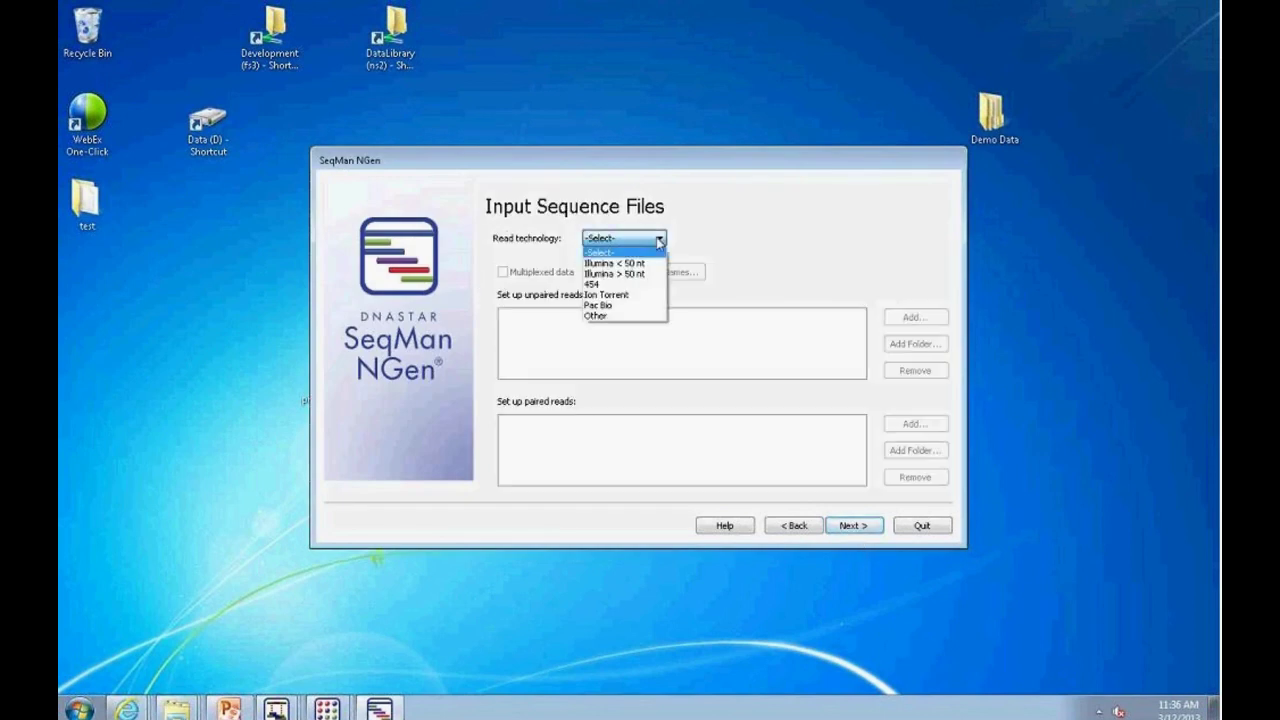
# Step: Choose Illumina > 50 nt and add the first Liver read file from \\ns2\DataLibrary\Official Demo Data\RNA-Seq\Illumina Human PE
pyautogui.click(615, 273)
pyautogui.click(914, 318)
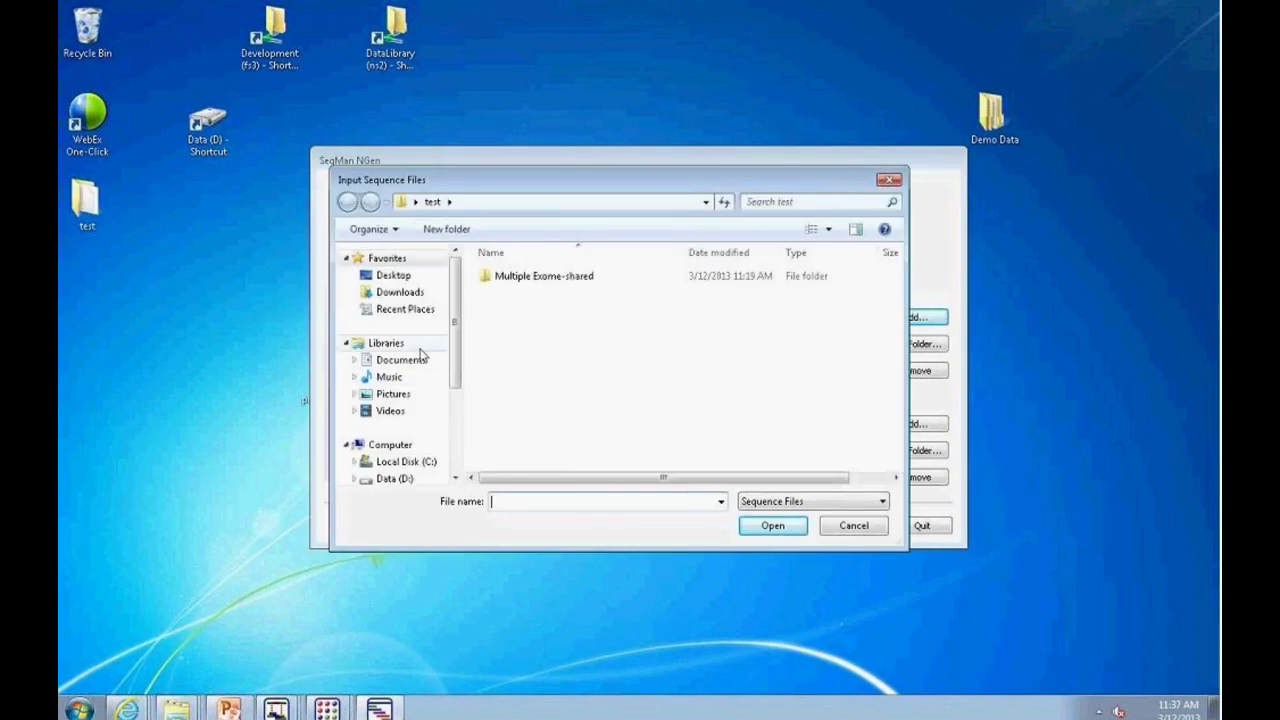
pyautogui.scroll(-1, 455, 352)
pyautogui.scroll(1, 455, 352)
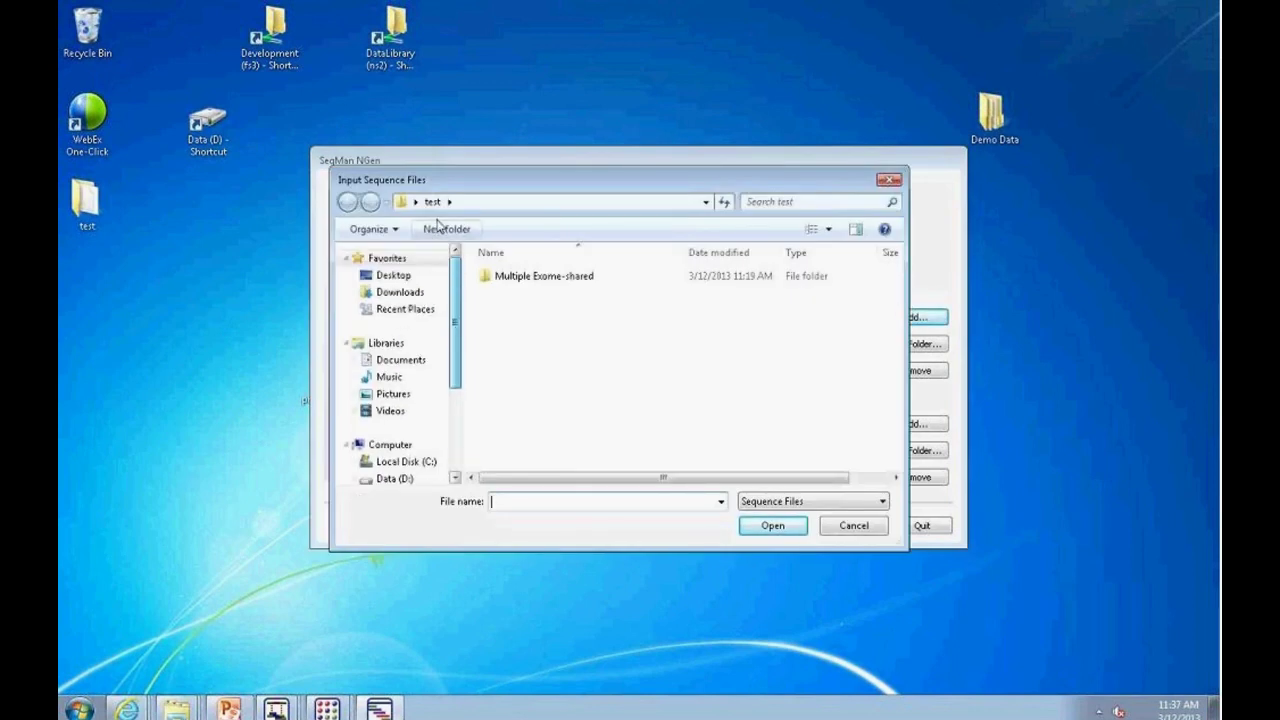
pyautogui.click(465, 204)
pyautogui.write('\\\\ns2')
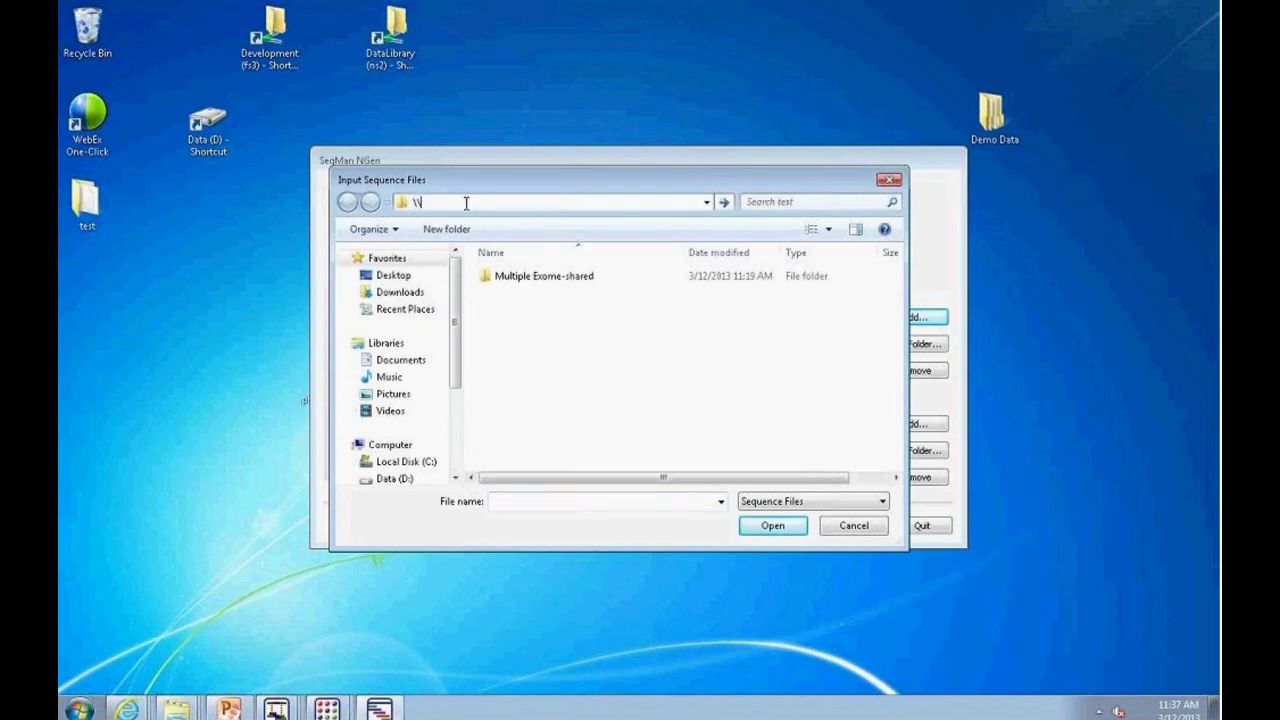
pyautogui.press('Return')
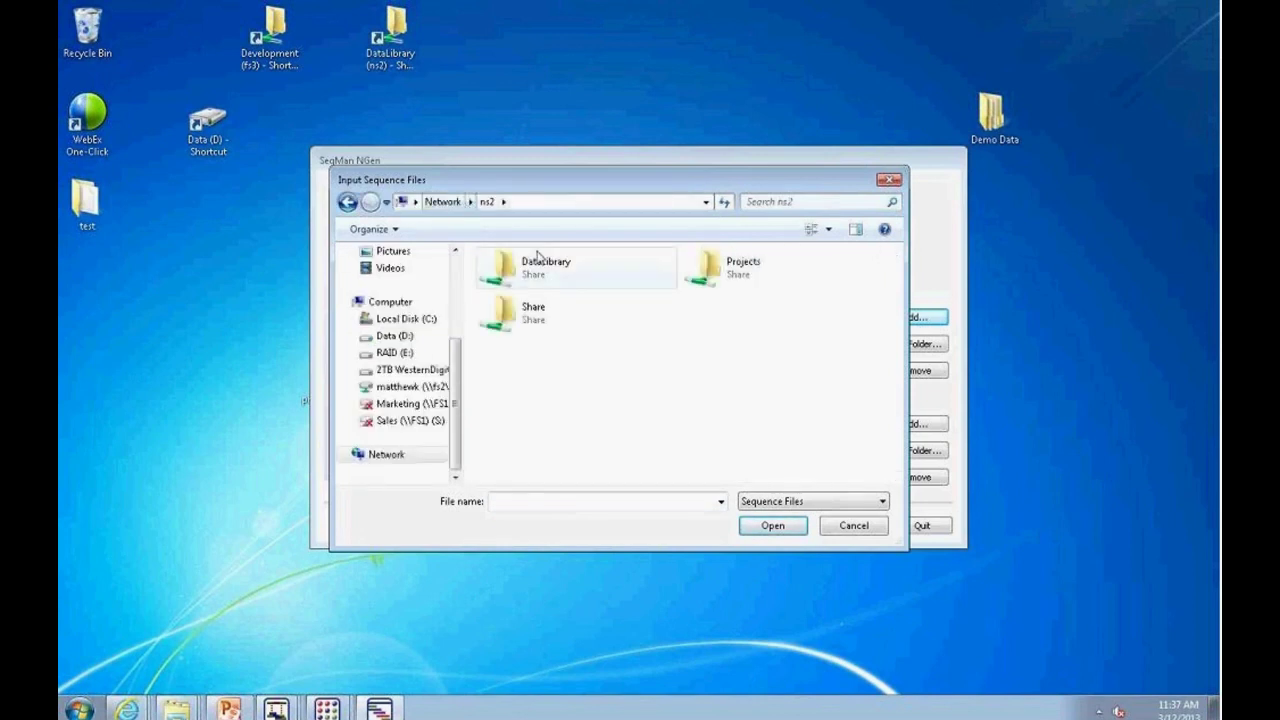
pyautogui.doubleClick(553, 262)
pyautogui.scroll(-8, 612, 440)
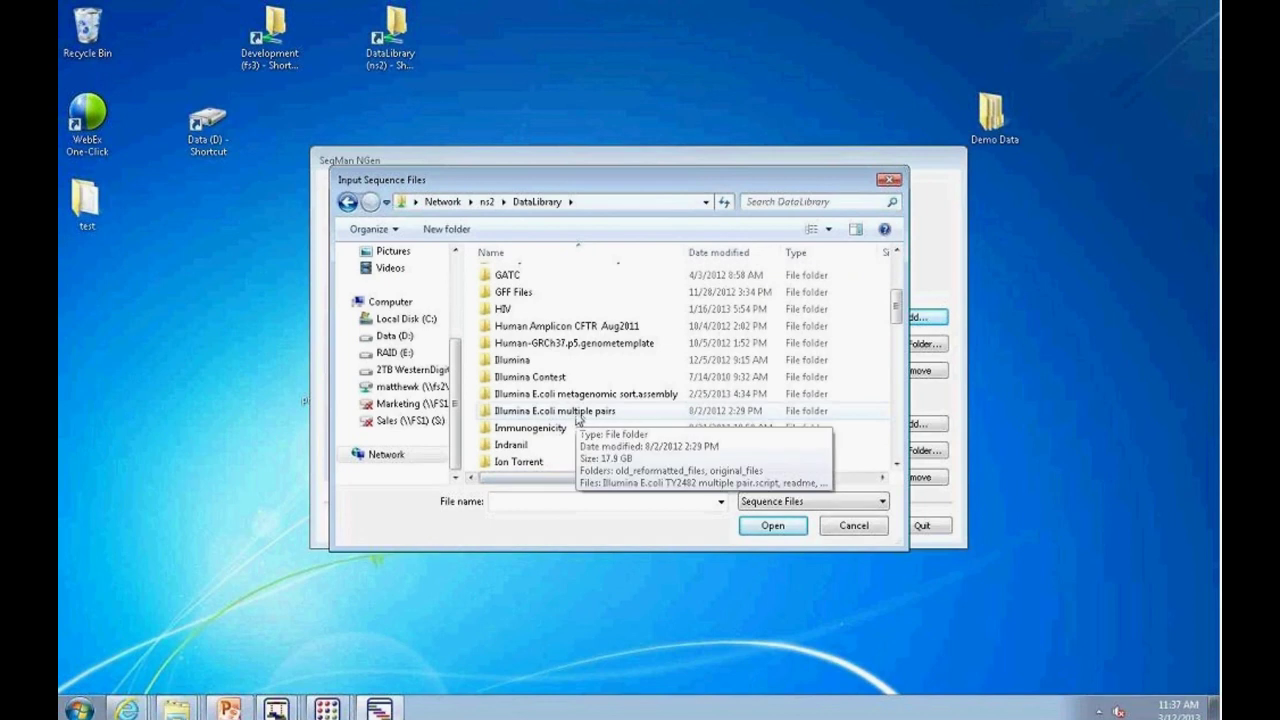
pyautogui.doubleClick(588, 429)
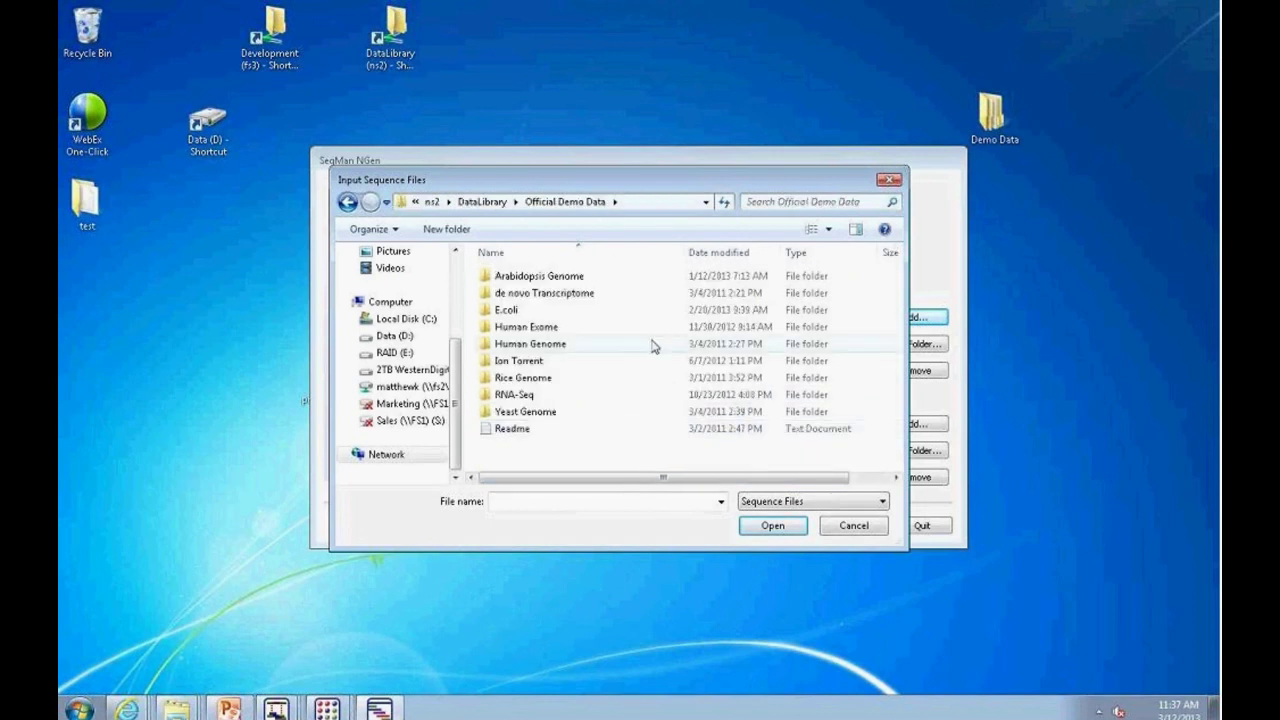
pyautogui.doubleClick(516, 395)
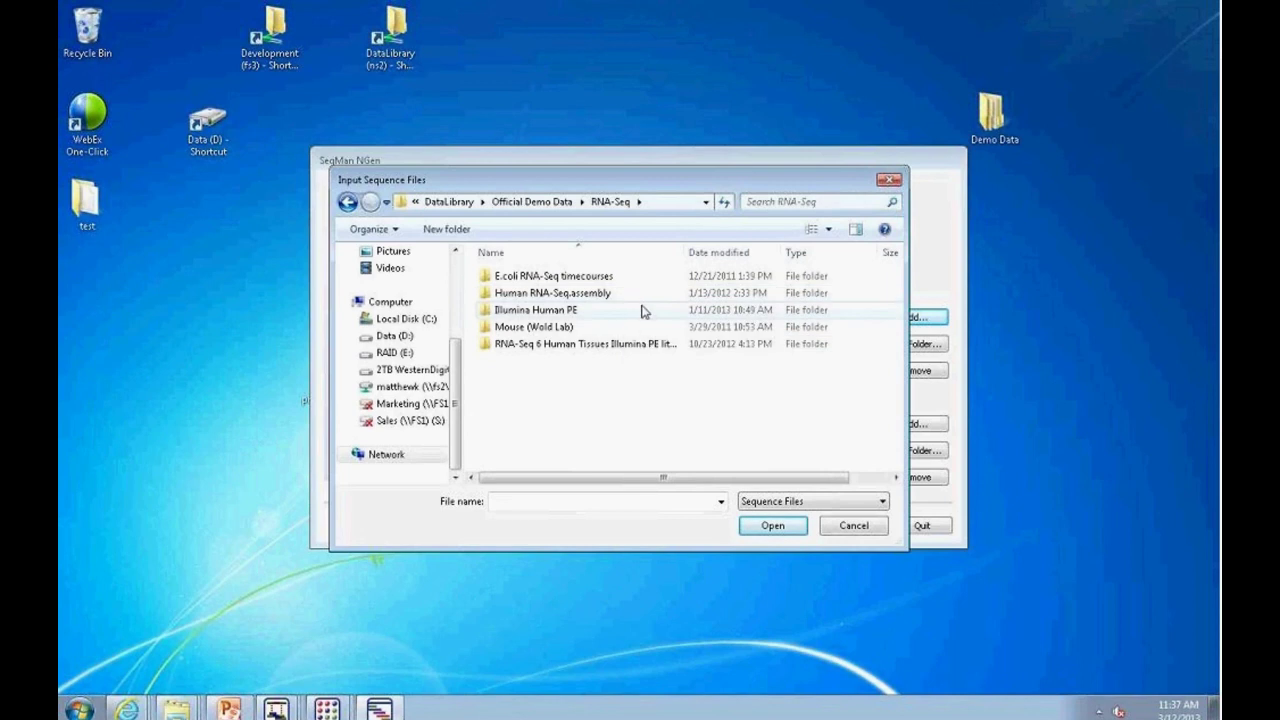
pyautogui.moveTo(637, 306)
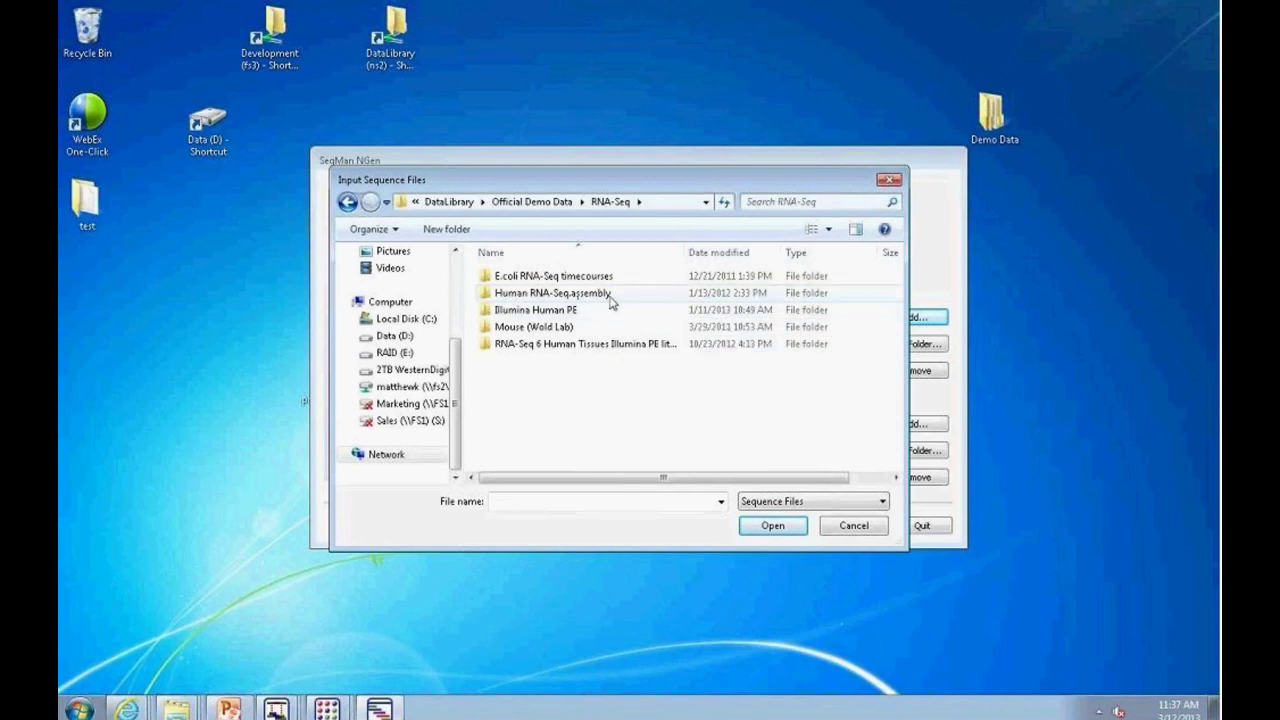
pyautogui.doubleClick(600, 309)
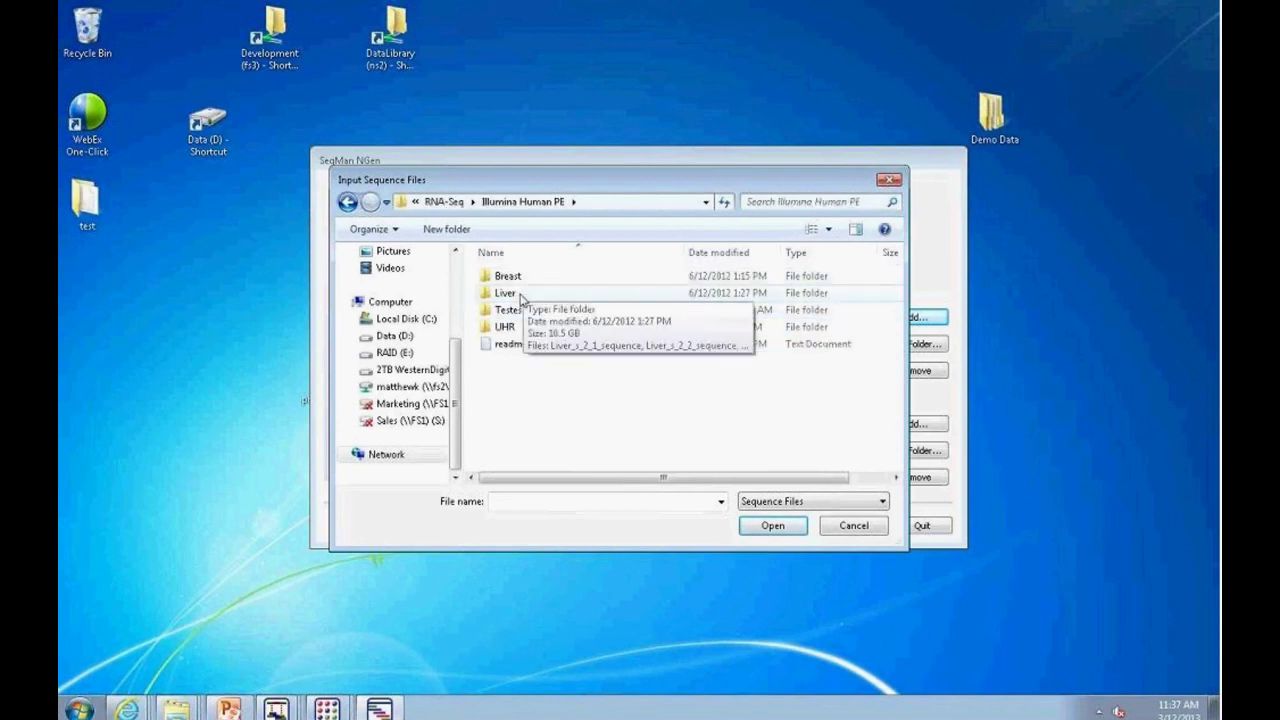
pyautogui.doubleClick(520, 293)
pyautogui.click(525, 284)
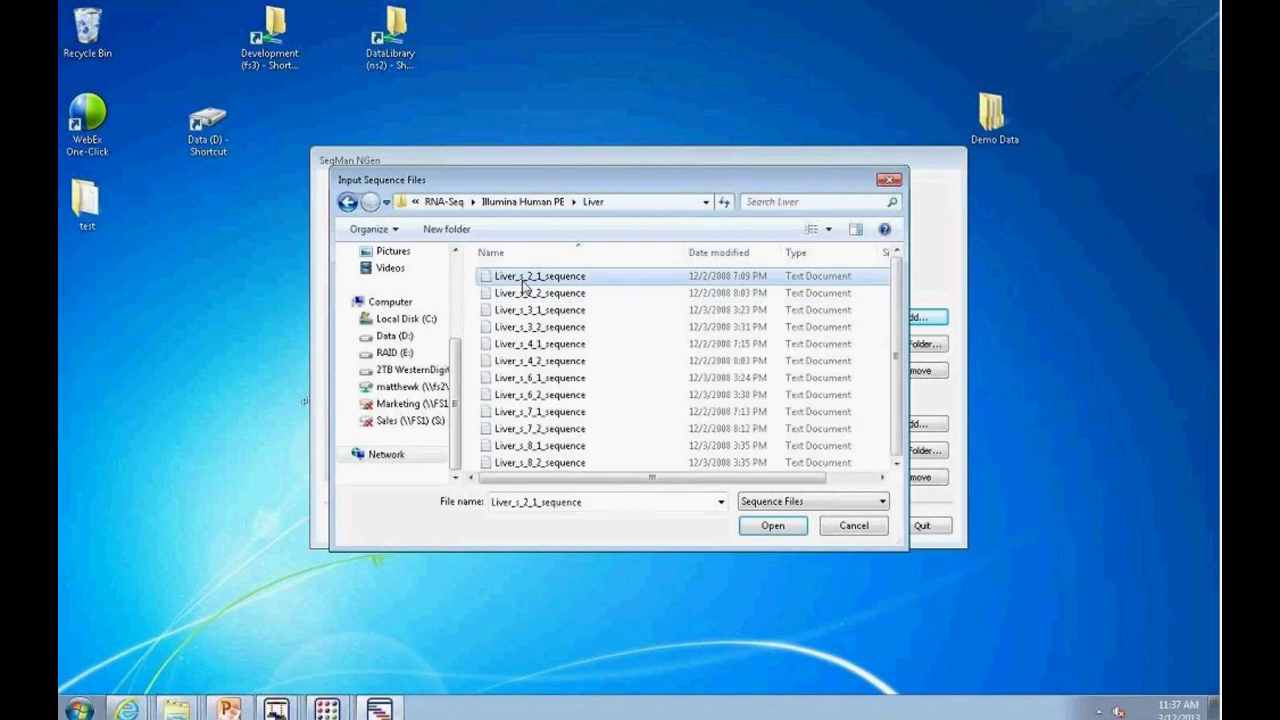
pyautogui.click(770, 526)
# Step: Add the first Breast and UHR read files as unpaired reads and mark them multiplexed
pyautogui.click(888, 320)
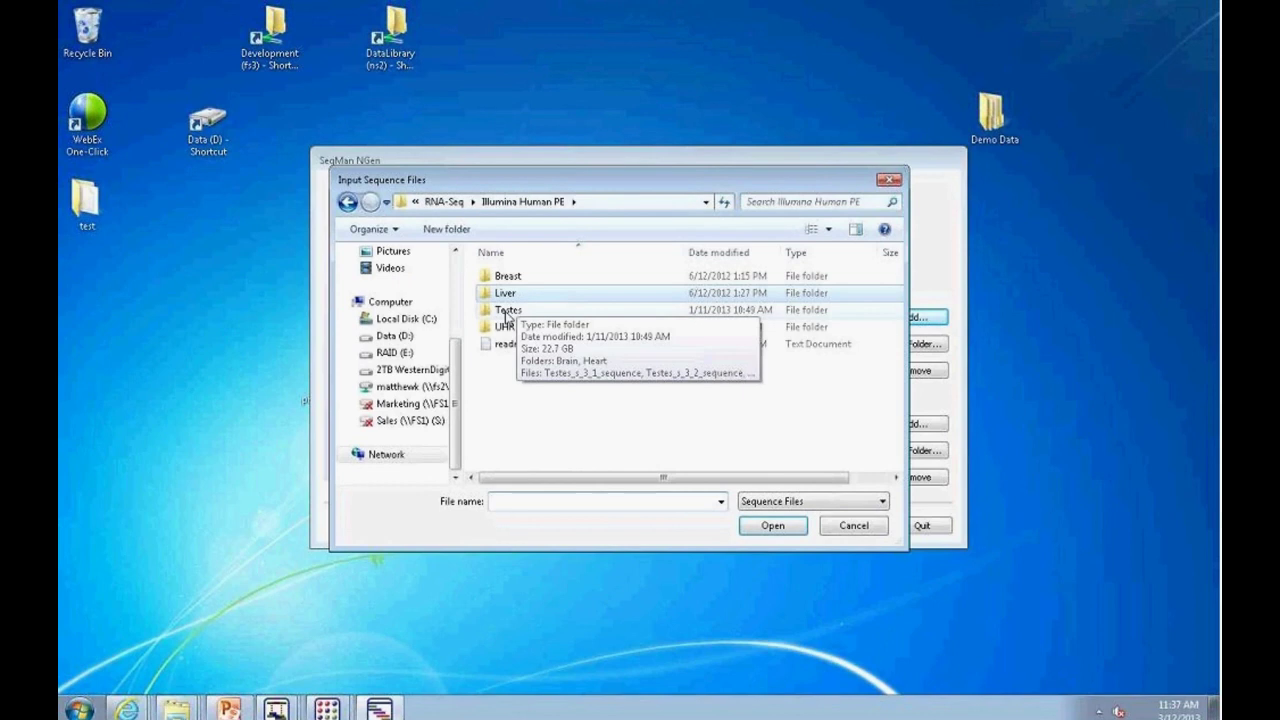
pyautogui.doubleClick(515, 277)
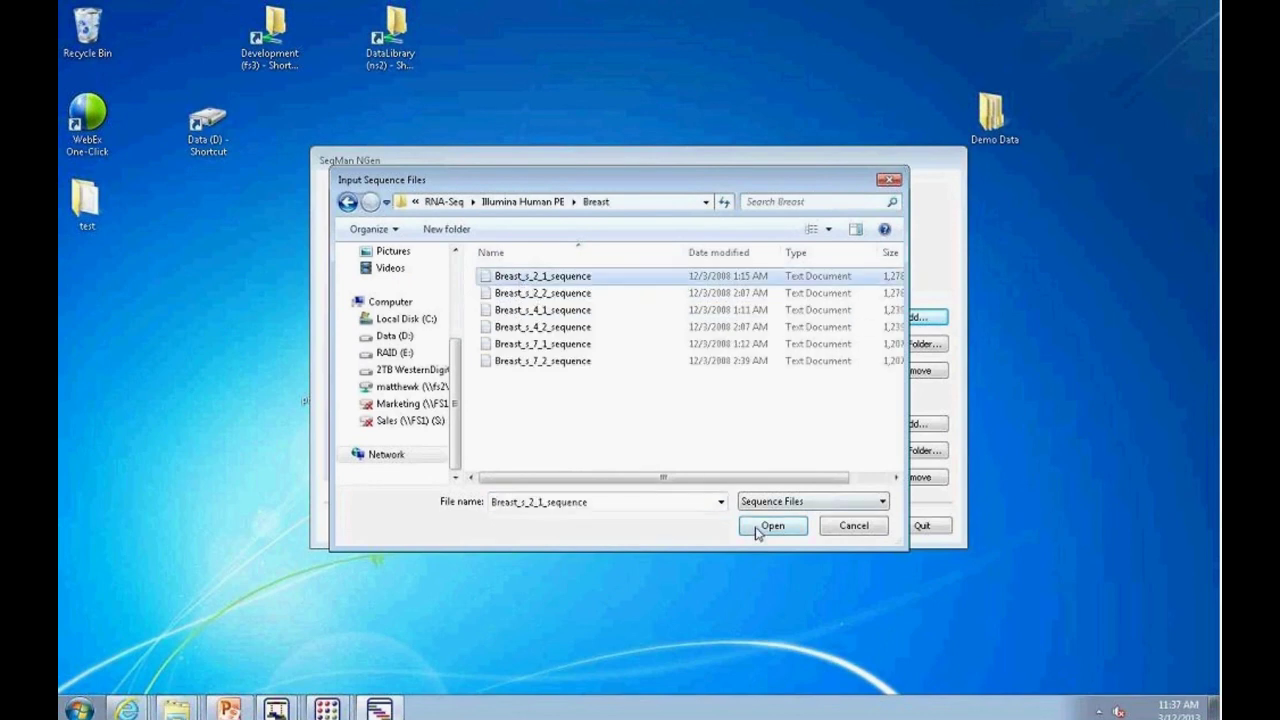
pyautogui.click(760, 528)
pyautogui.click(909, 318)
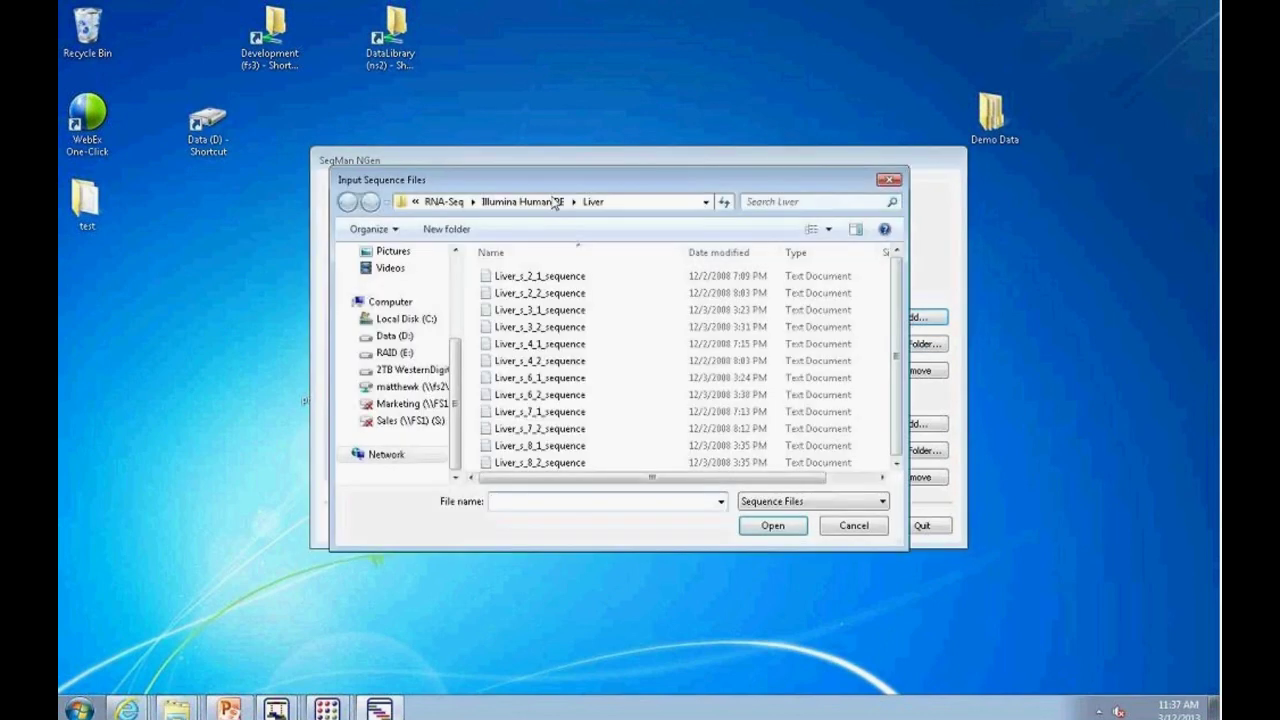
pyautogui.click(525, 203)
pyautogui.doubleClick(506, 326)
pyautogui.click(540, 276)
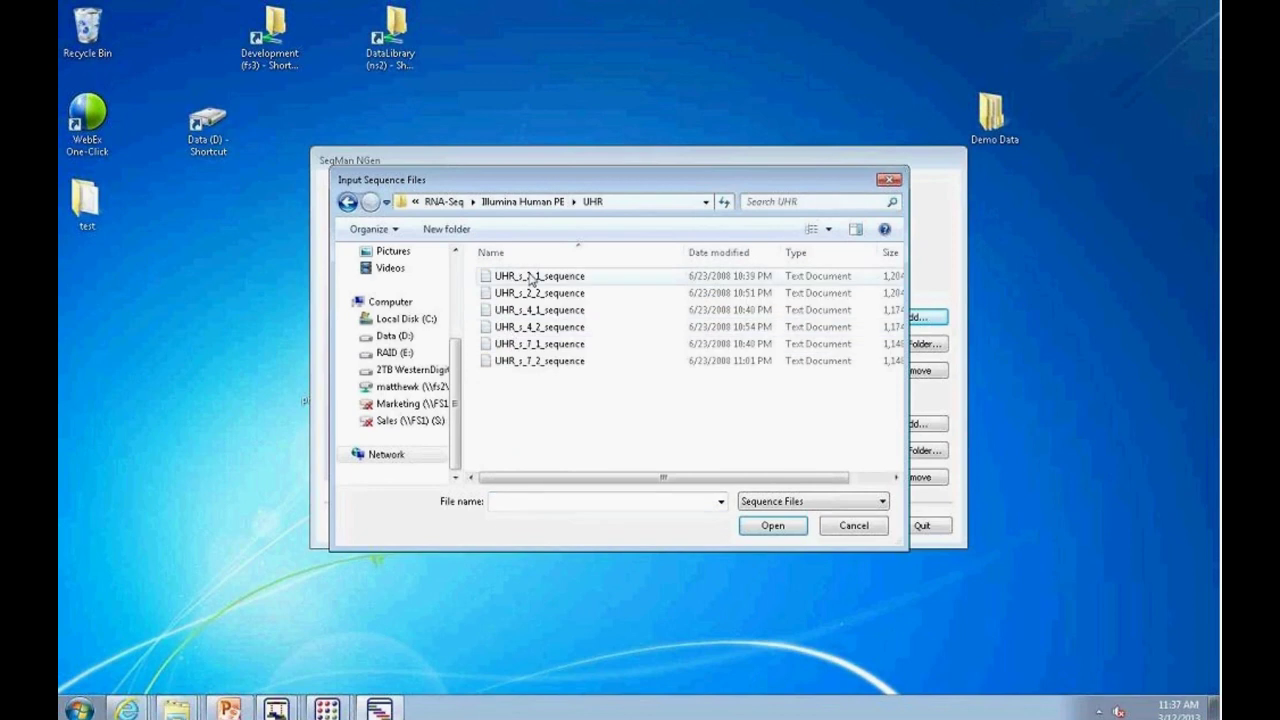
pyautogui.click(765, 527)
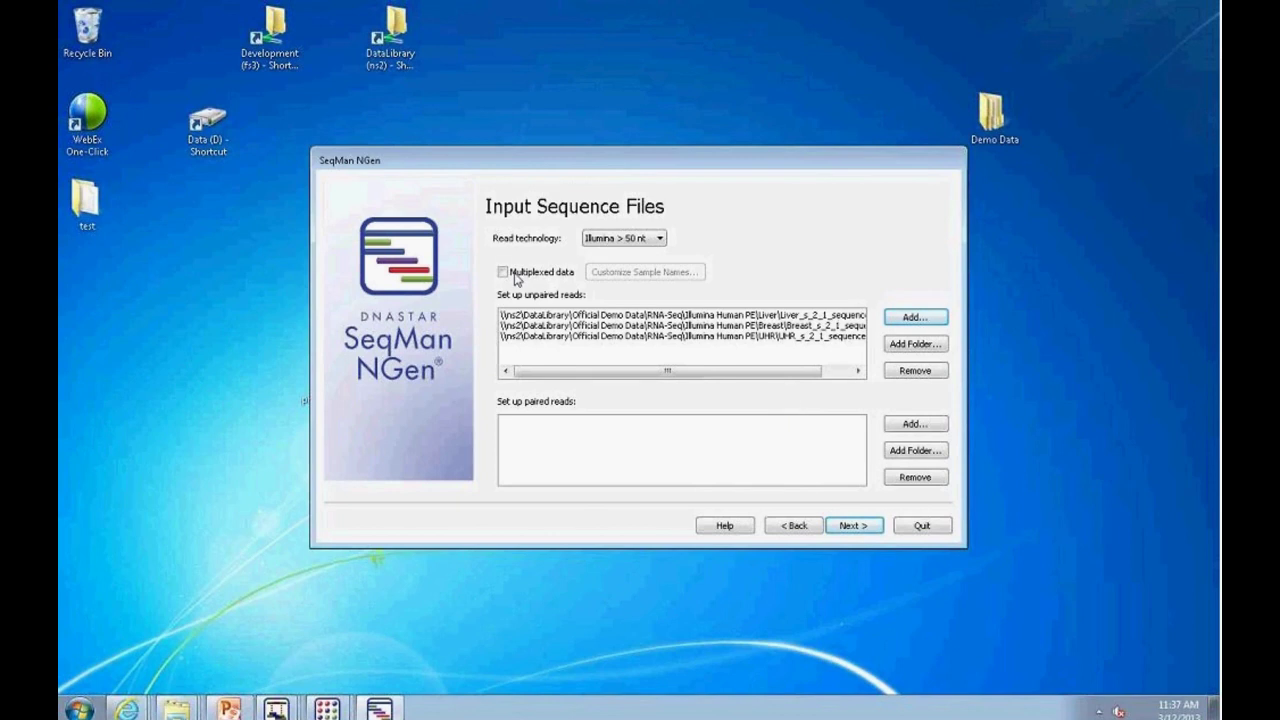
pyautogui.click(503, 272)
# Step: Name the three sample groups liver, breast and UHR
pyautogui.click(645, 272)
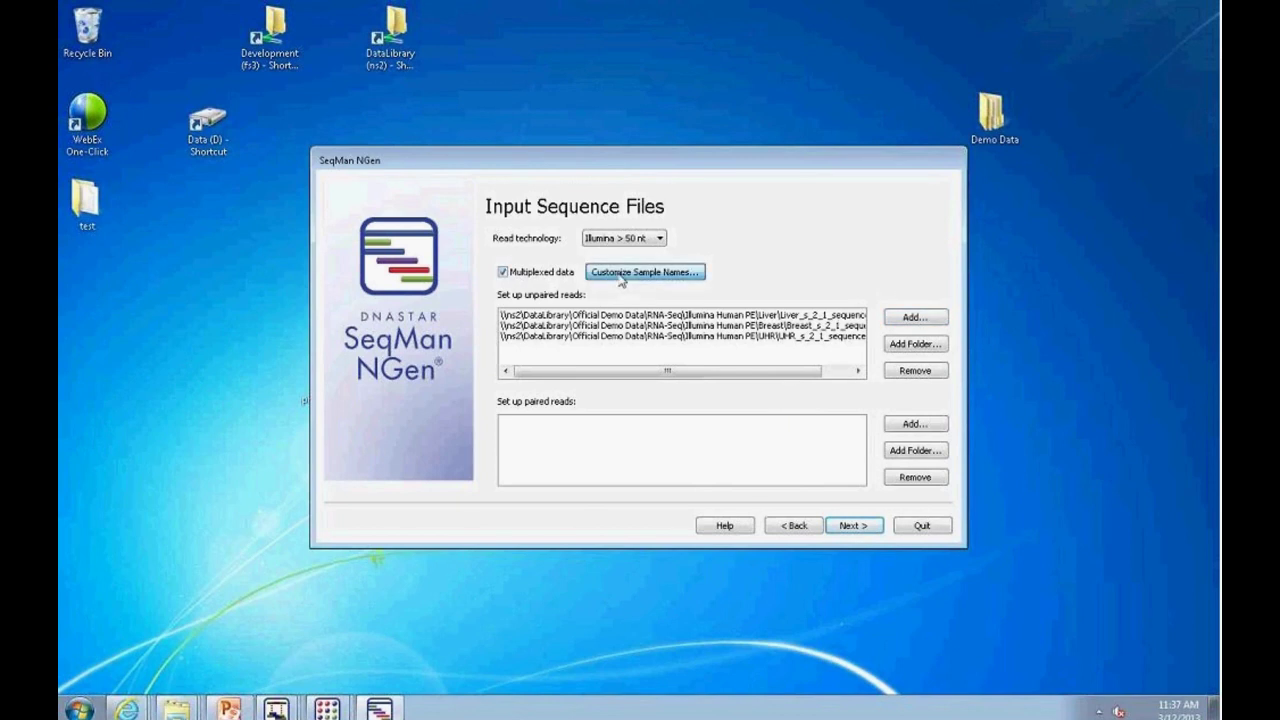
pyautogui.click(942, 330)
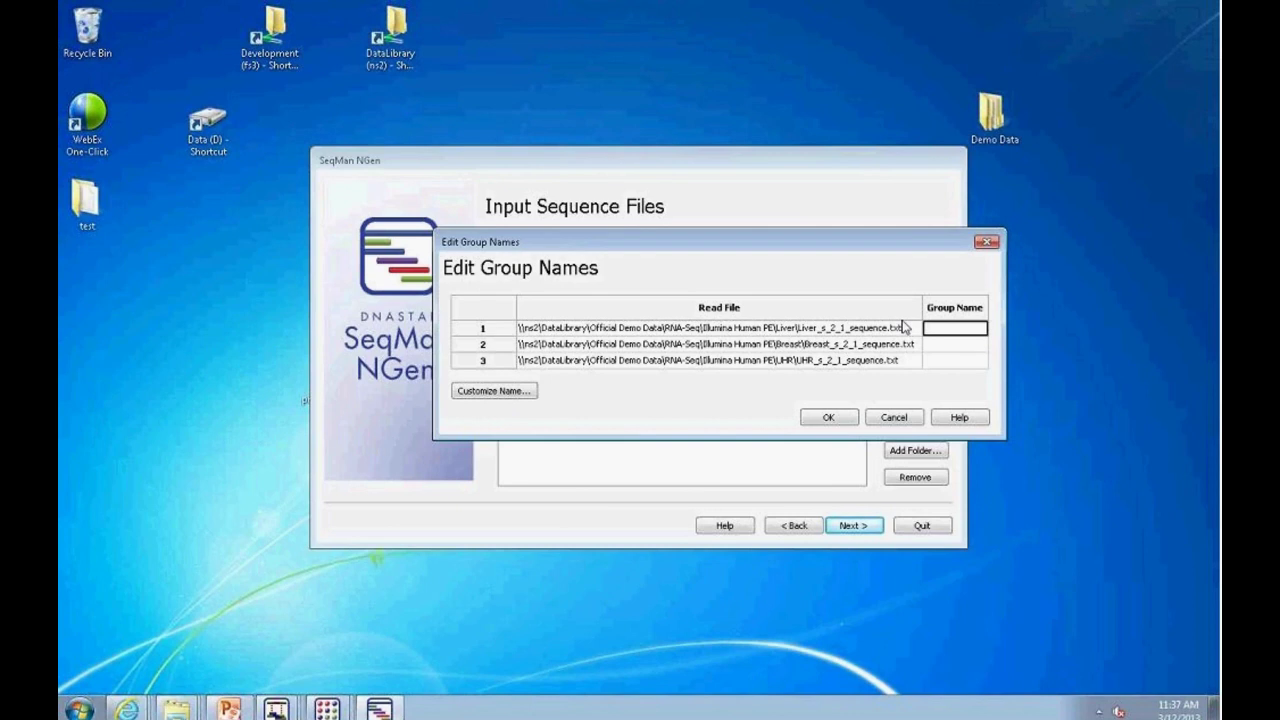
pyautogui.write('liver')
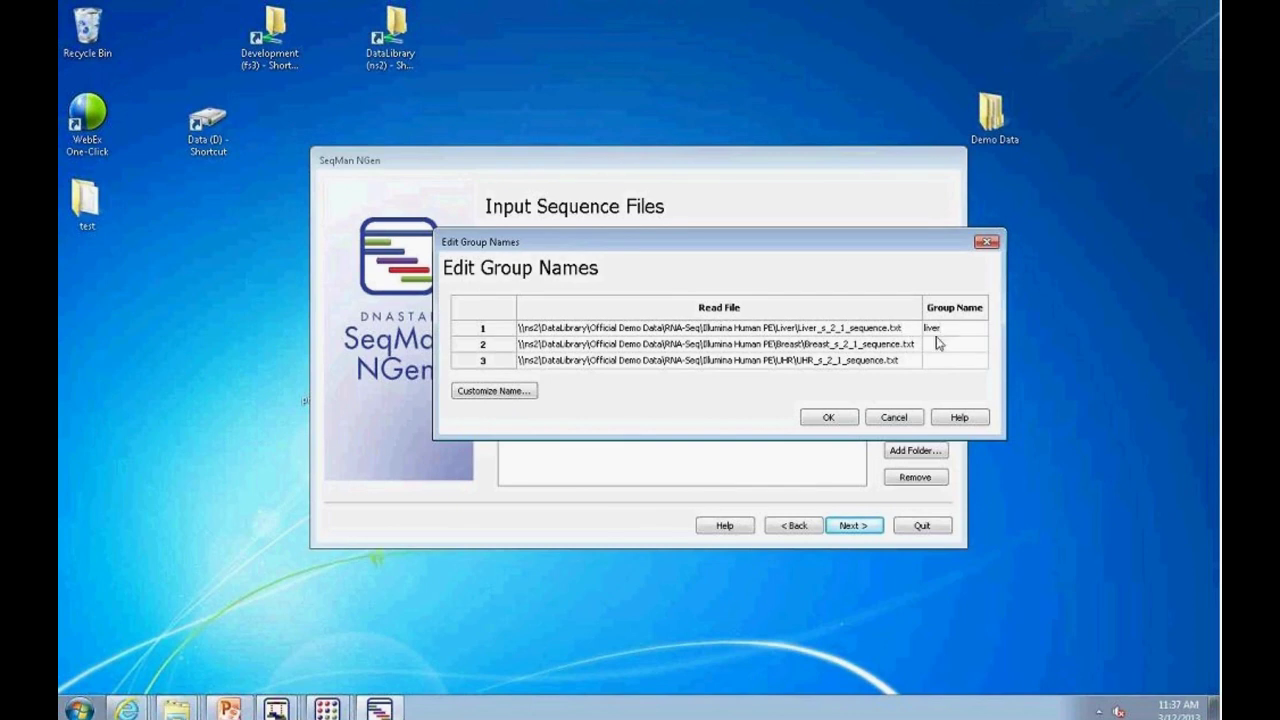
pyautogui.click(938, 345)
pyautogui.write('breast')
pyautogui.click(952, 362)
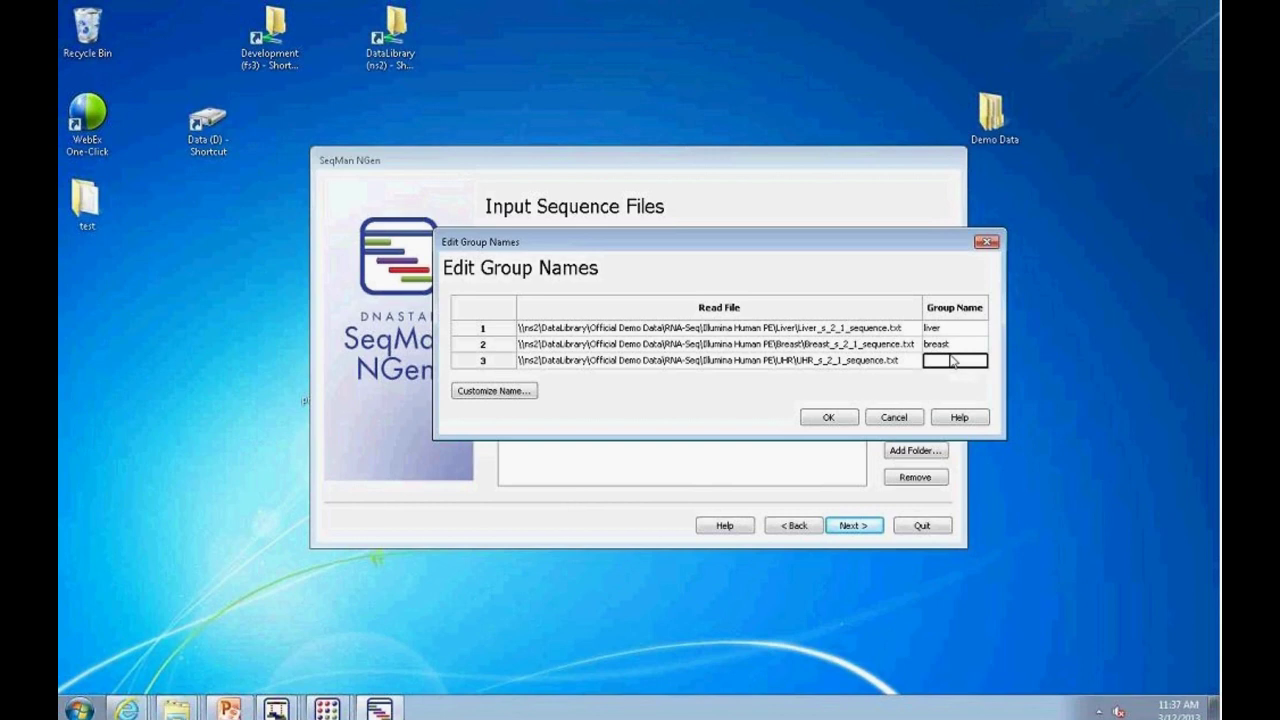
pyautogui.write('UHR')
pyautogui.click(827, 418)
# Step: Accept default assembly options to reach the test RNA-Seq.script summary page
pyautogui.click(850, 525)
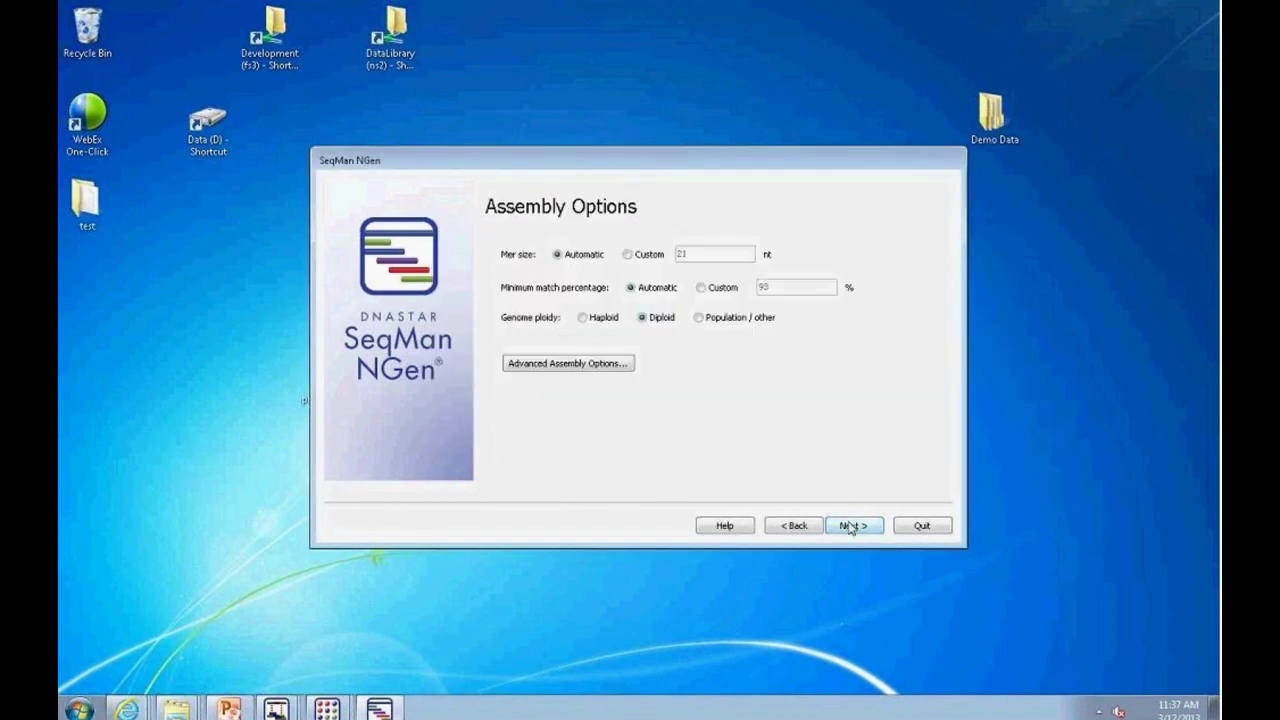
pyautogui.click(849, 526)
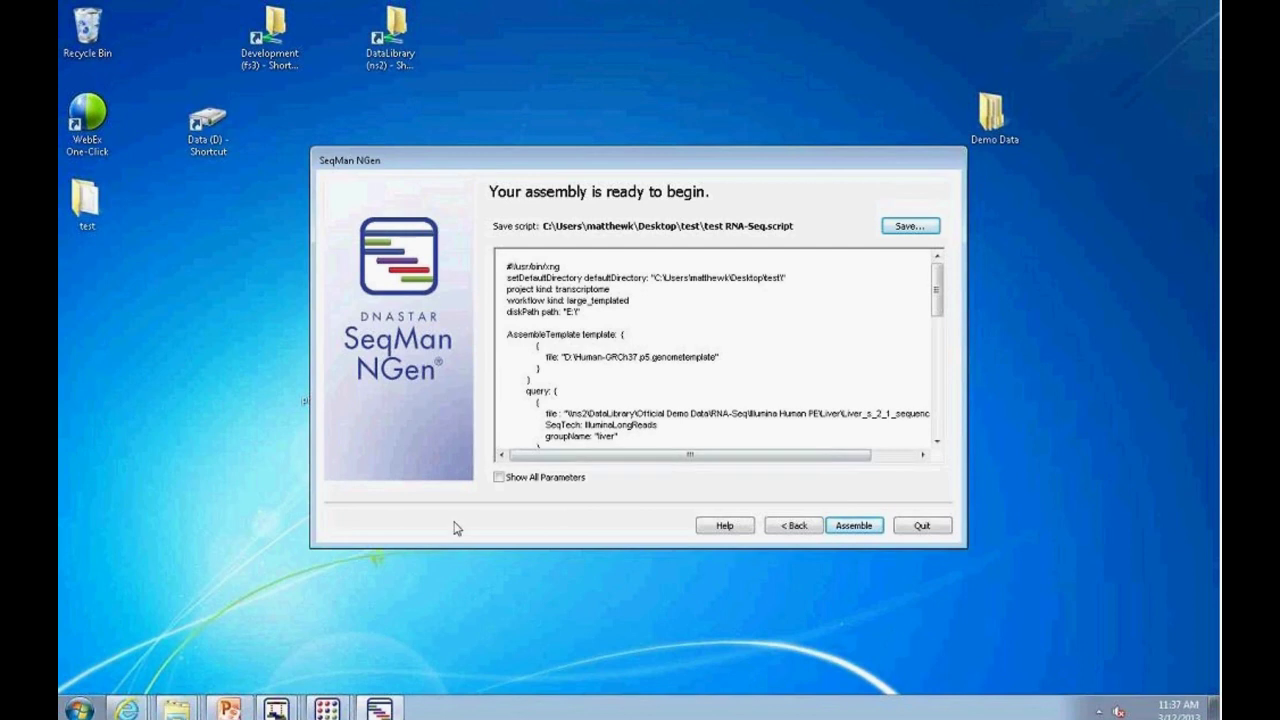
pyautogui.click(284, 710)
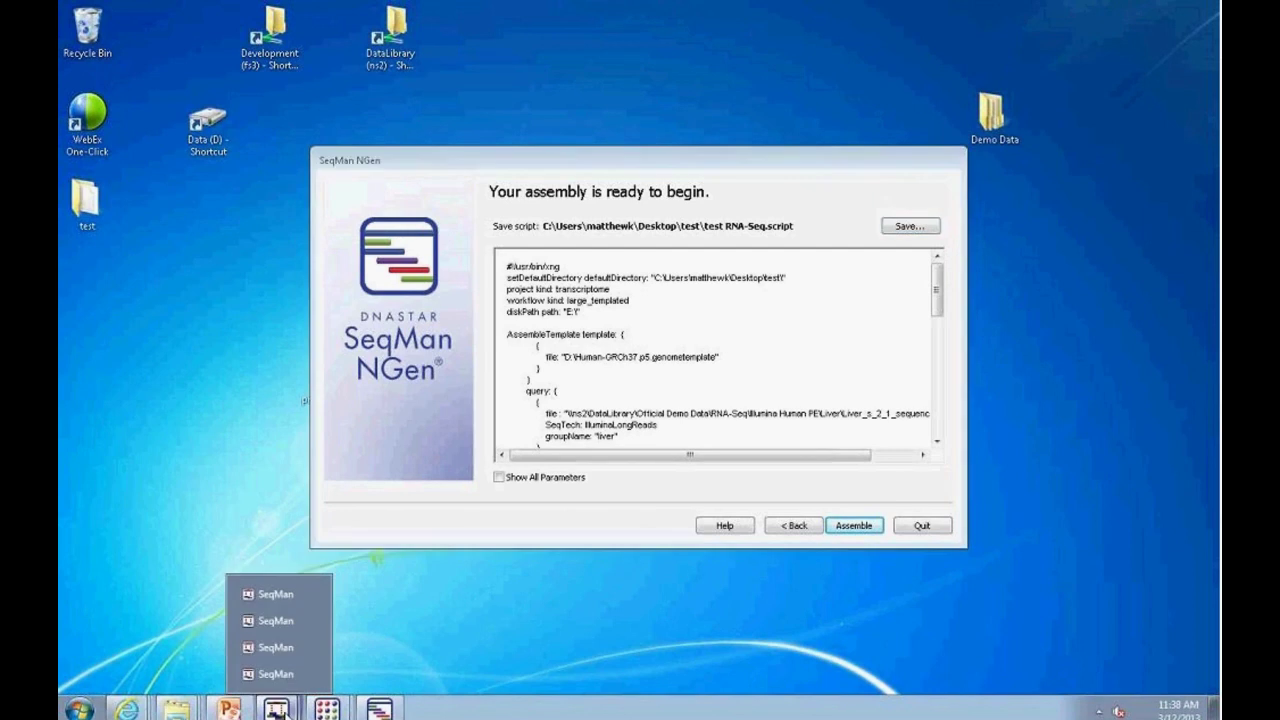
# Step: Move and enlarge the finished assembly's SeqMan window and lengthen its Report
pyautogui.click(272, 620)
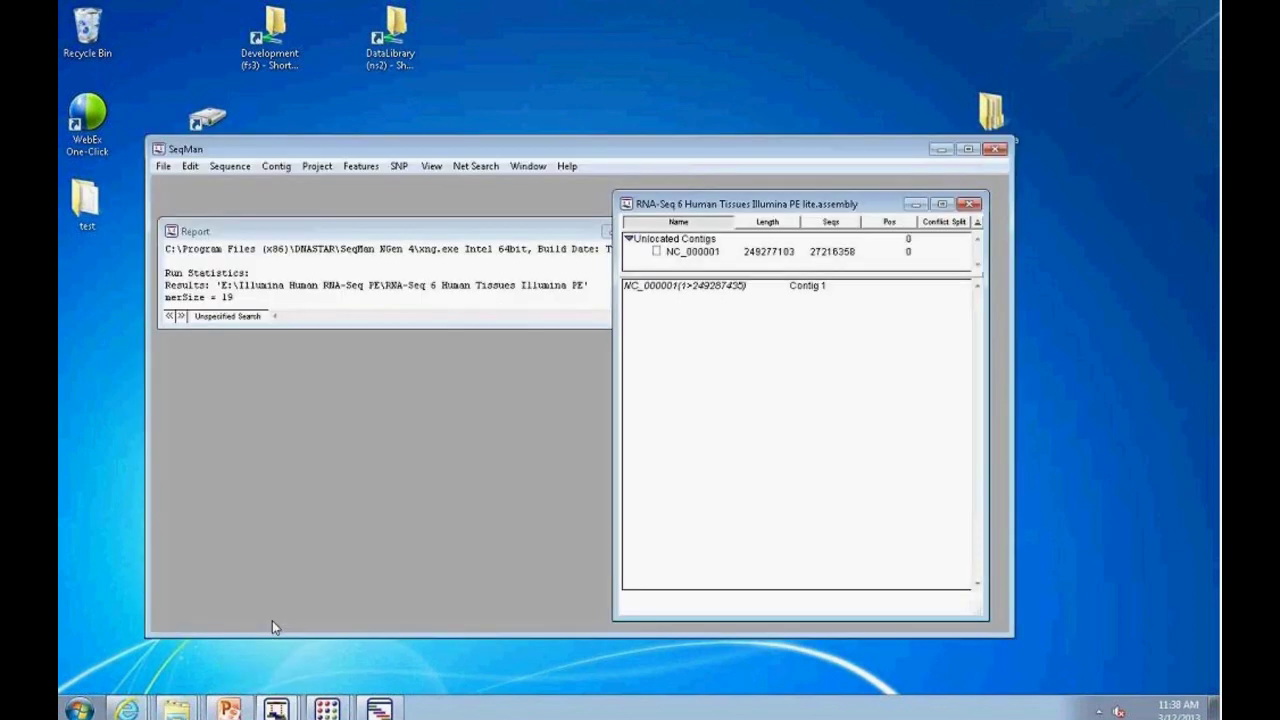
pyautogui.moveTo(491, 151); pyautogui.dragTo(484, 68)
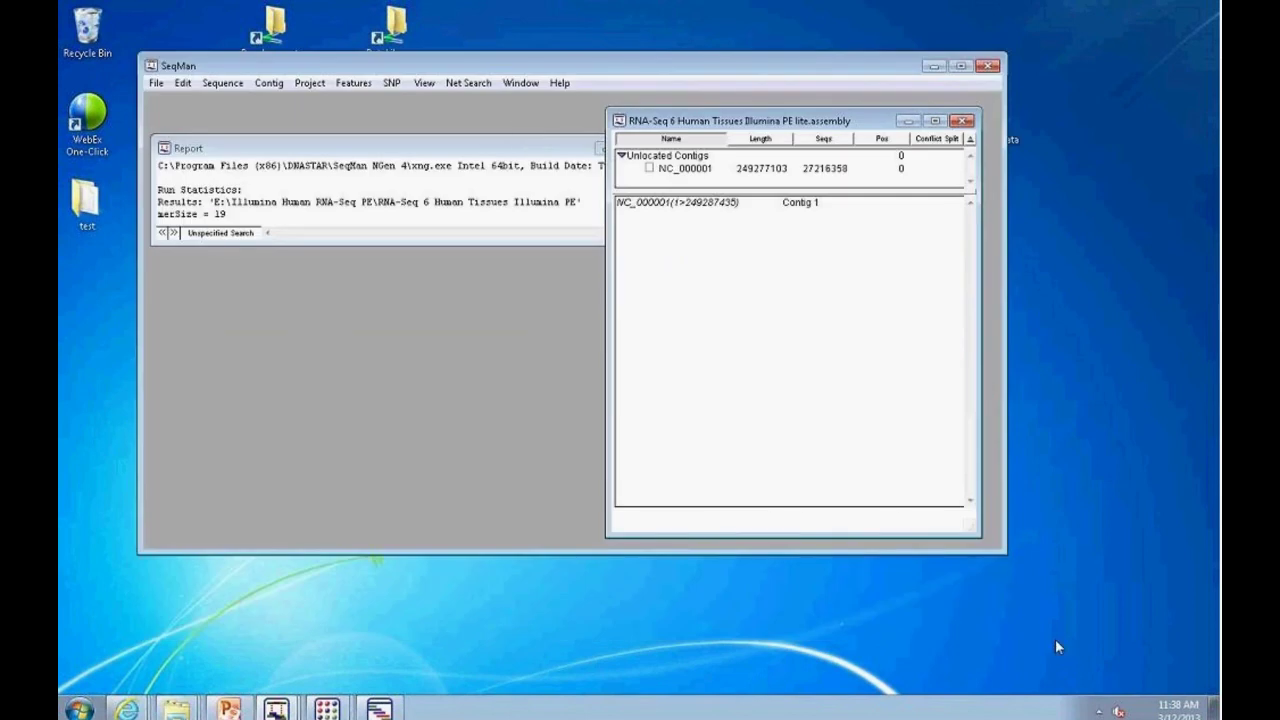
pyautogui.moveTo(1003, 553); pyautogui.dragTo(1170, 627)
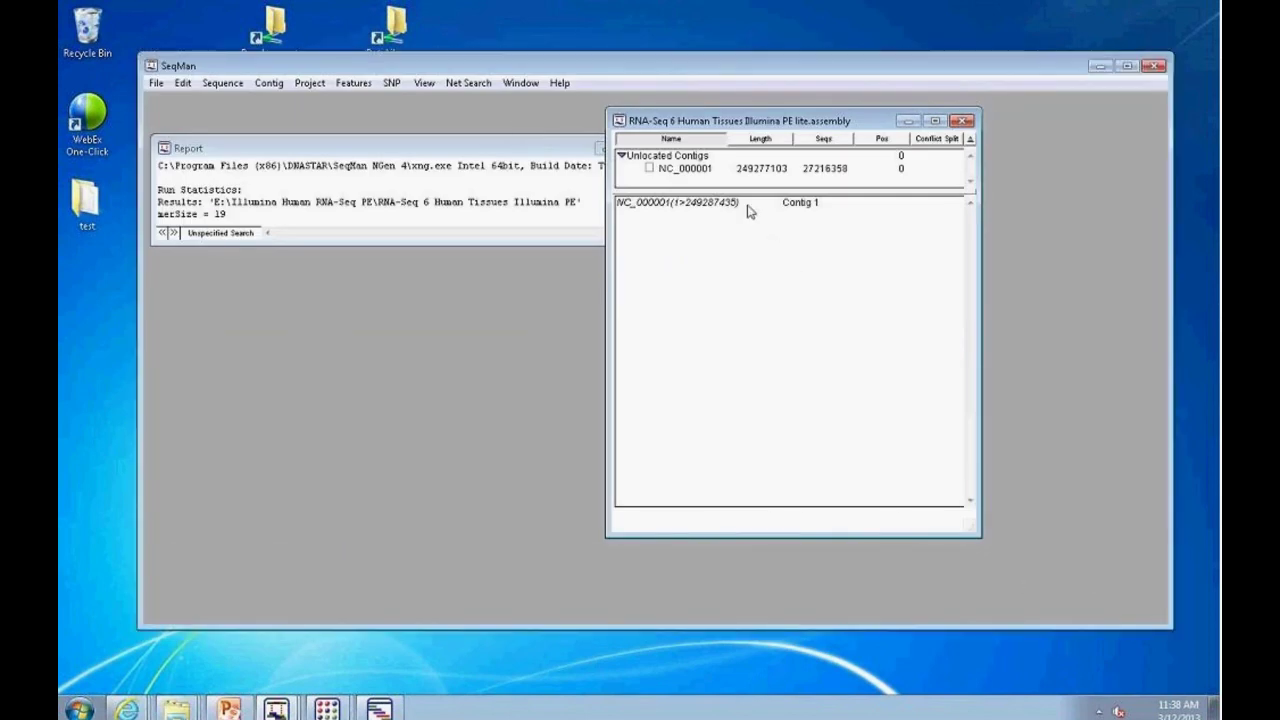
pyautogui.moveTo(474, 243); pyautogui.dragTo(470, 476)
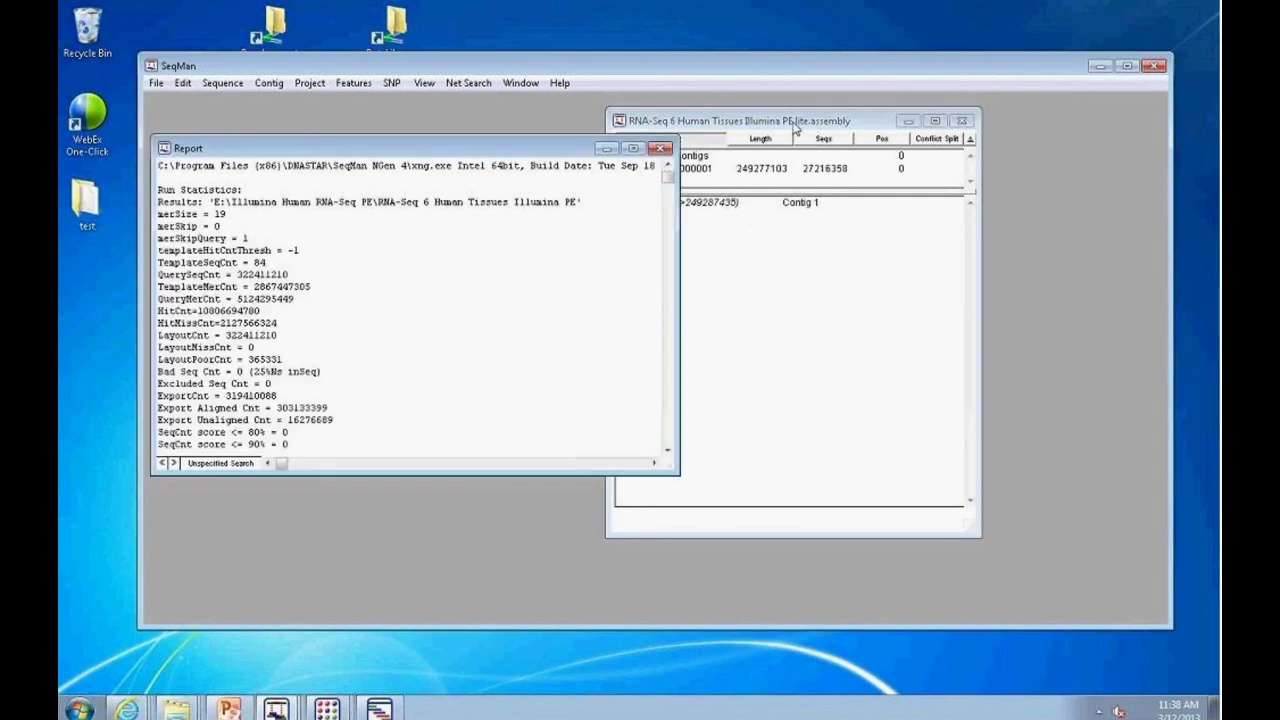
# Step: Open contig NC_000001's alignment, widen it, and scroll along the consensus
pyautogui.click(757, 170)
pyautogui.doubleClick(757, 170)
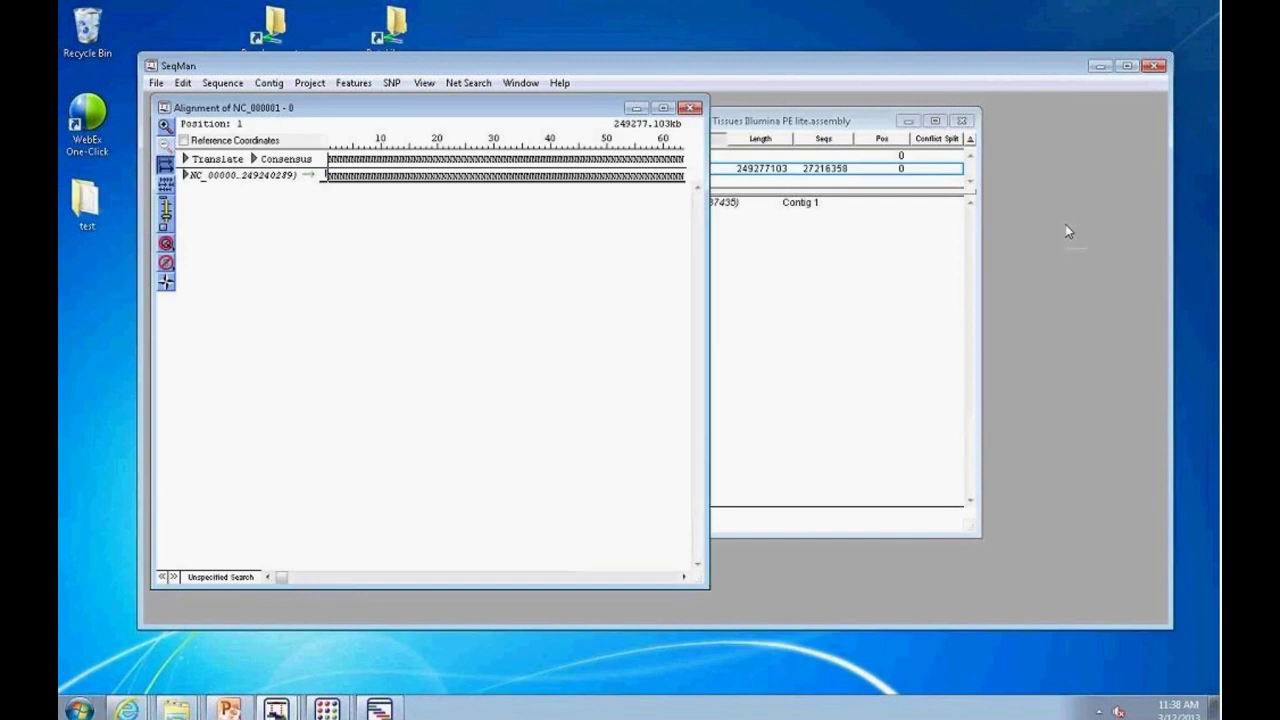
pyautogui.moveTo(705, 301); pyautogui.dragTo(1030, 301)
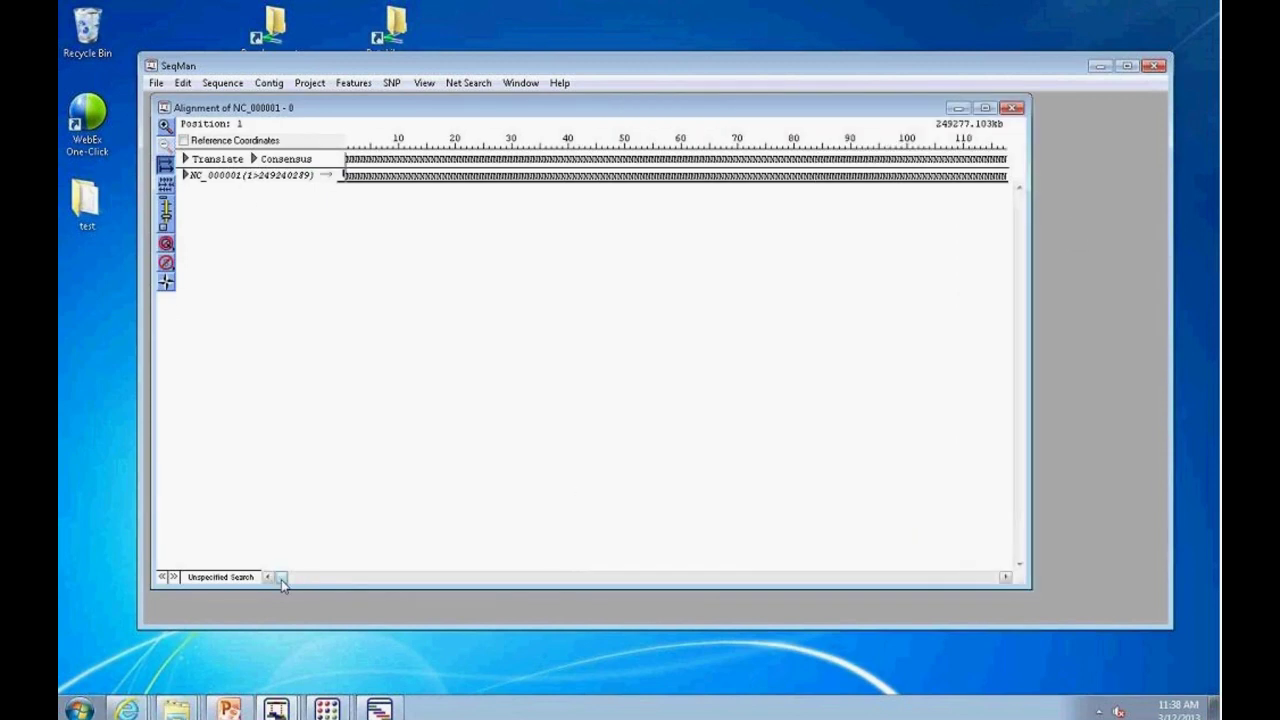
pyautogui.click(373, 579)
pyautogui.moveTo(373, 579); pyautogui.dragTo(640, 577)
# Step: Generate the SNP statistics report and widen it to reveal more columns
pyautogui.click(391, 83)
pyautogui.click(431, 102)
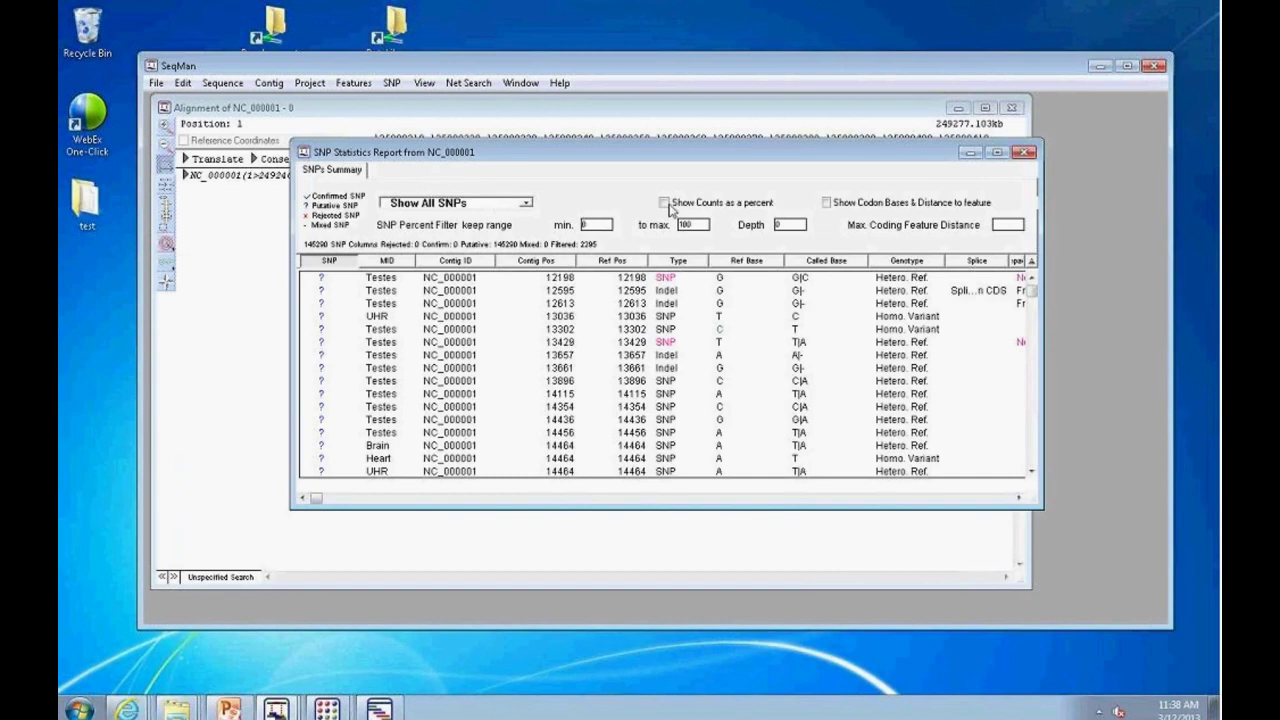
pyautogui.moveTo(1042, 391); pyautogui.dragTo(1116, 391)
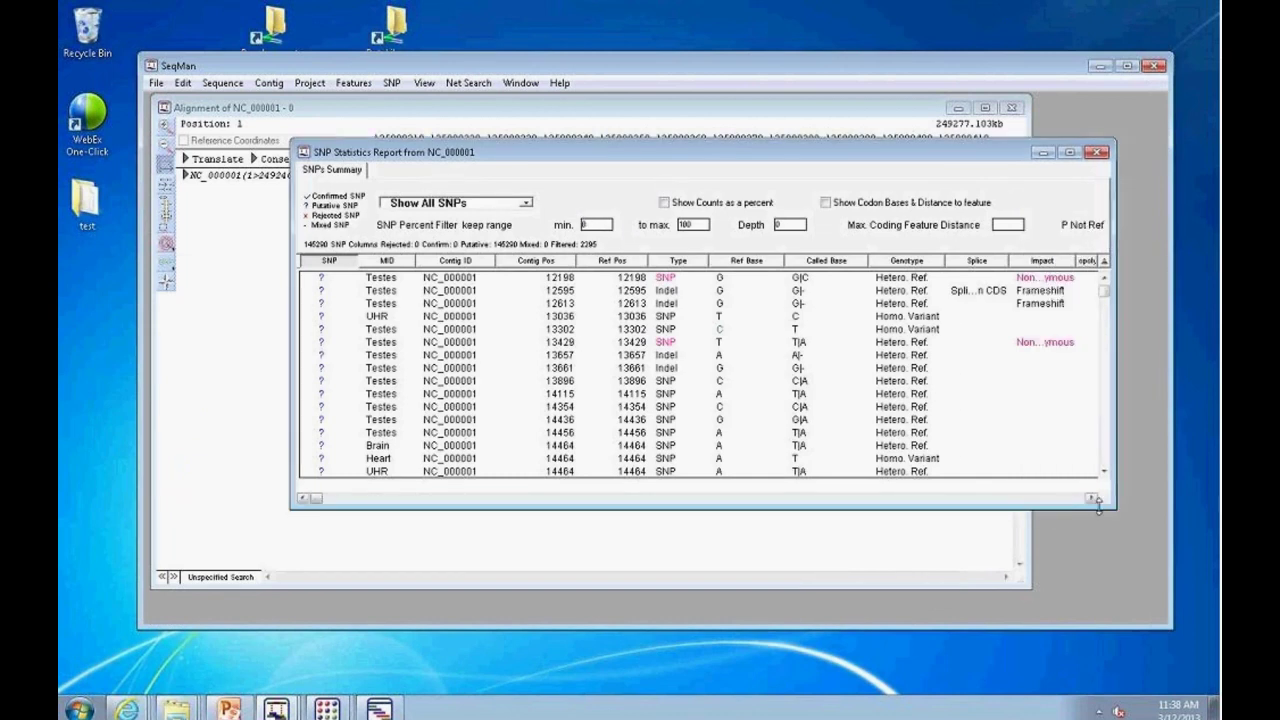
pyautogui.moveTo(310, 497); pyautogui.dragTo(568, 497)
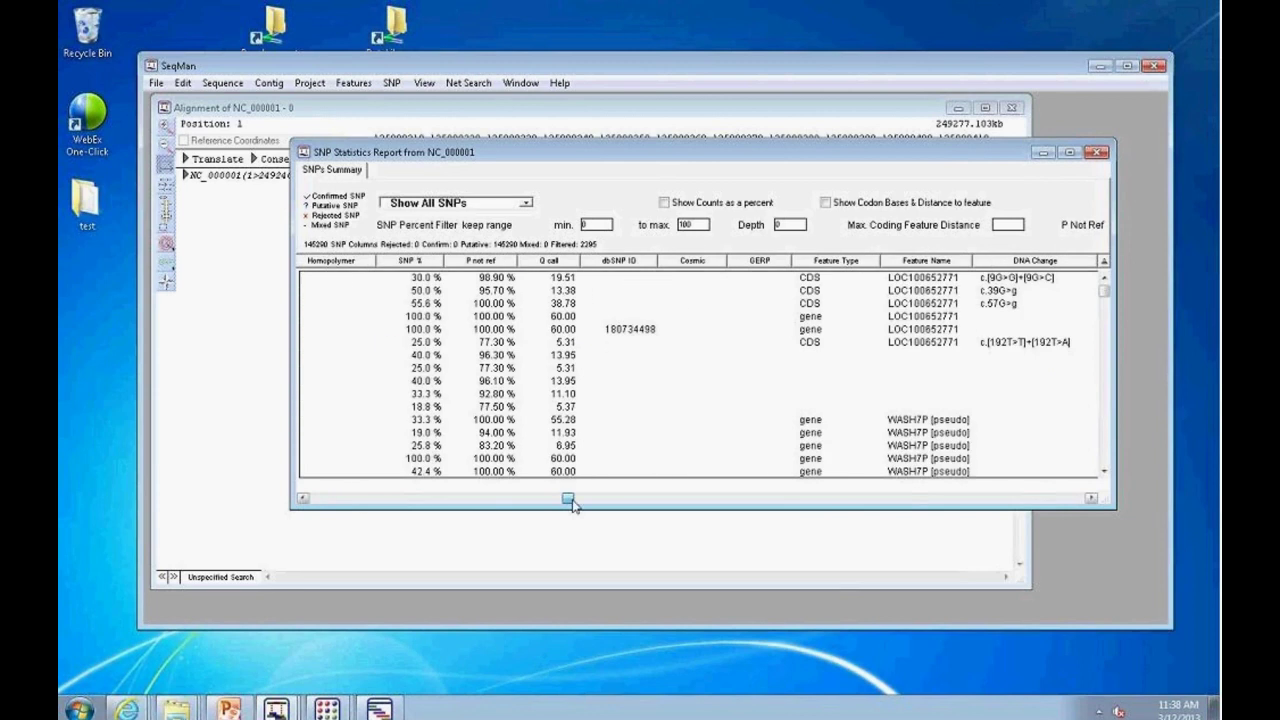
# Step: Filter the SNP report to depth 10 or more and jump to the SNP at 14436
pyautogui.doubleClick(781, 225)
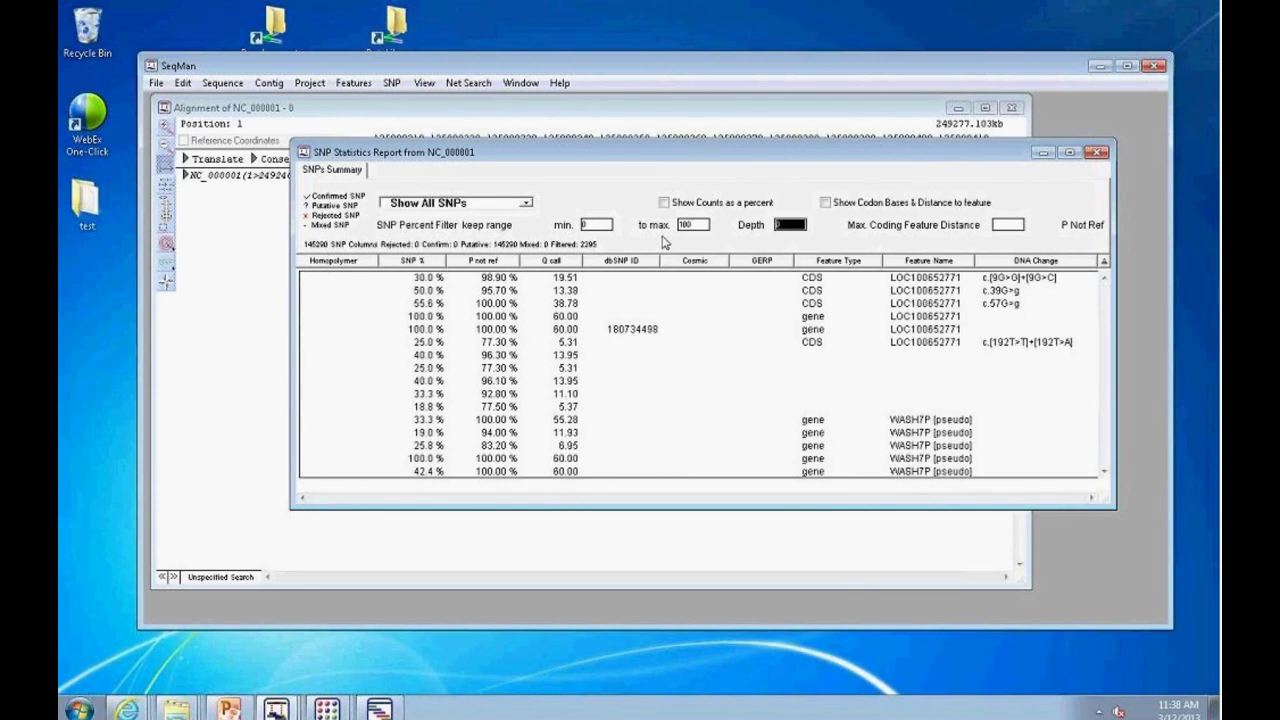
pyautogui.write('10')
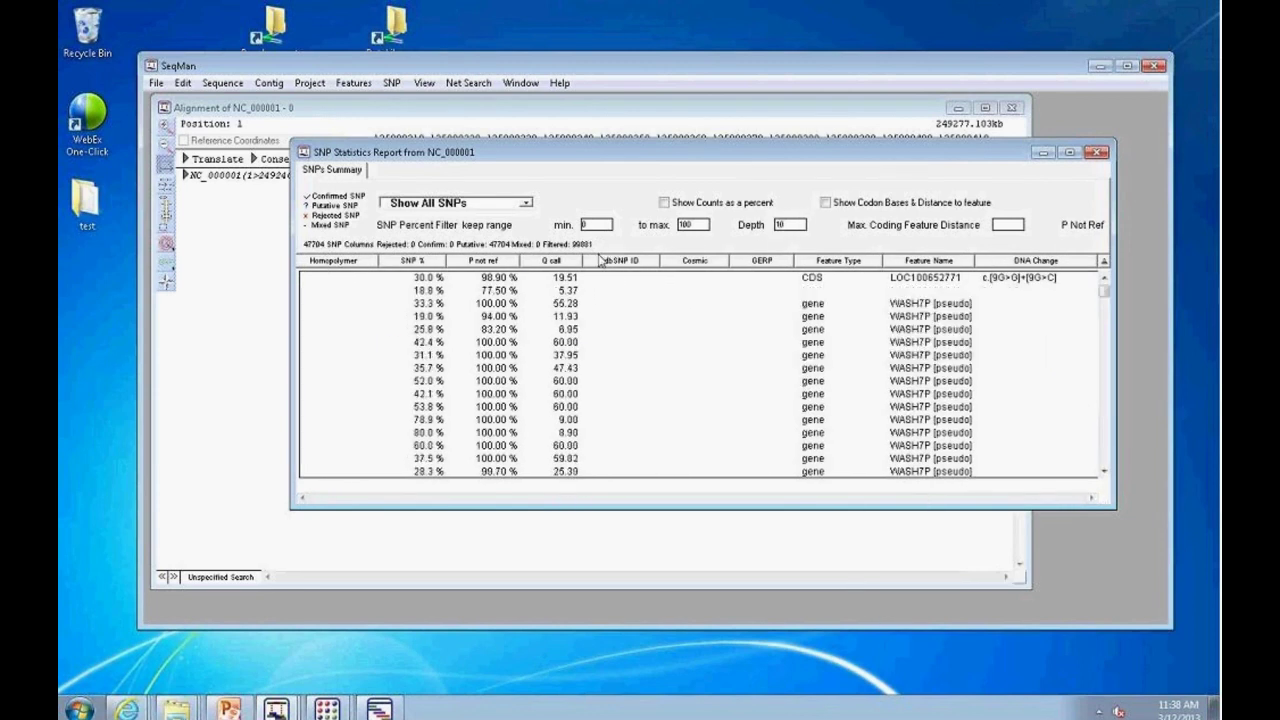
pyautogui.doubleClick(513, 316)
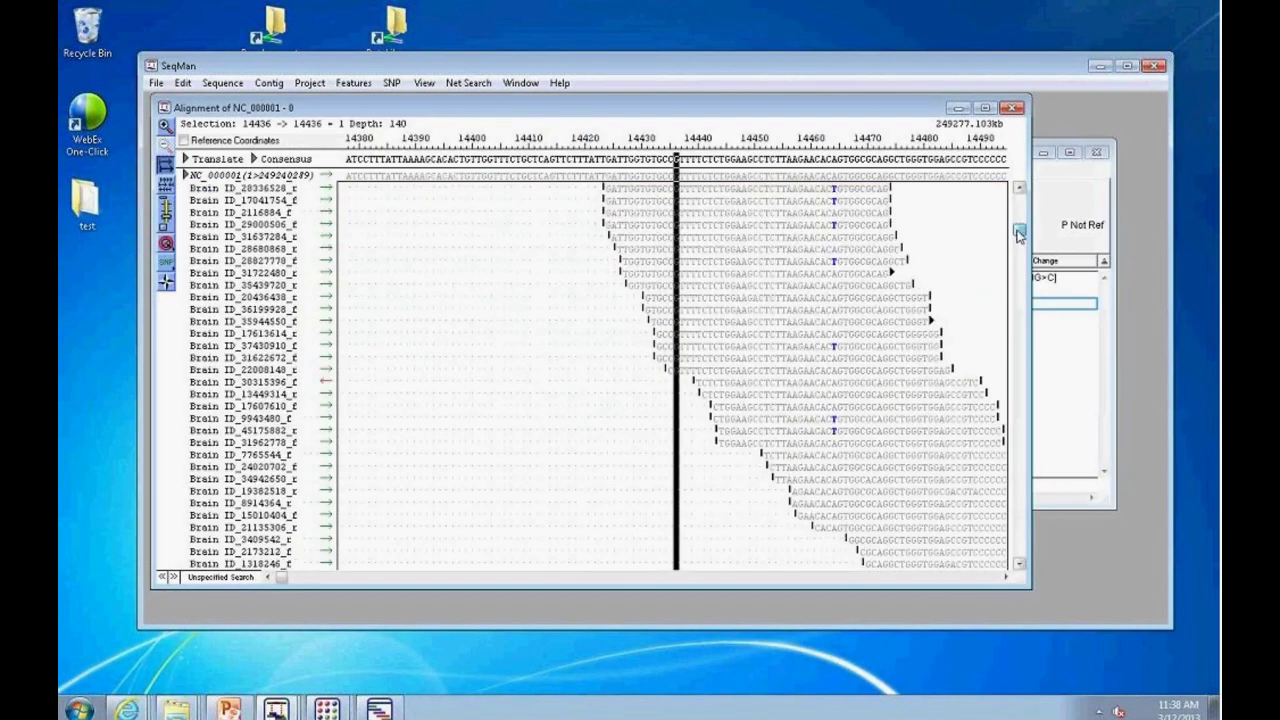
# Step: Collapse the Brain and Breast tissue read groups at position 14436
pyautogui.scroll(5, 600, 370)
pyautogui.click(186, 189)
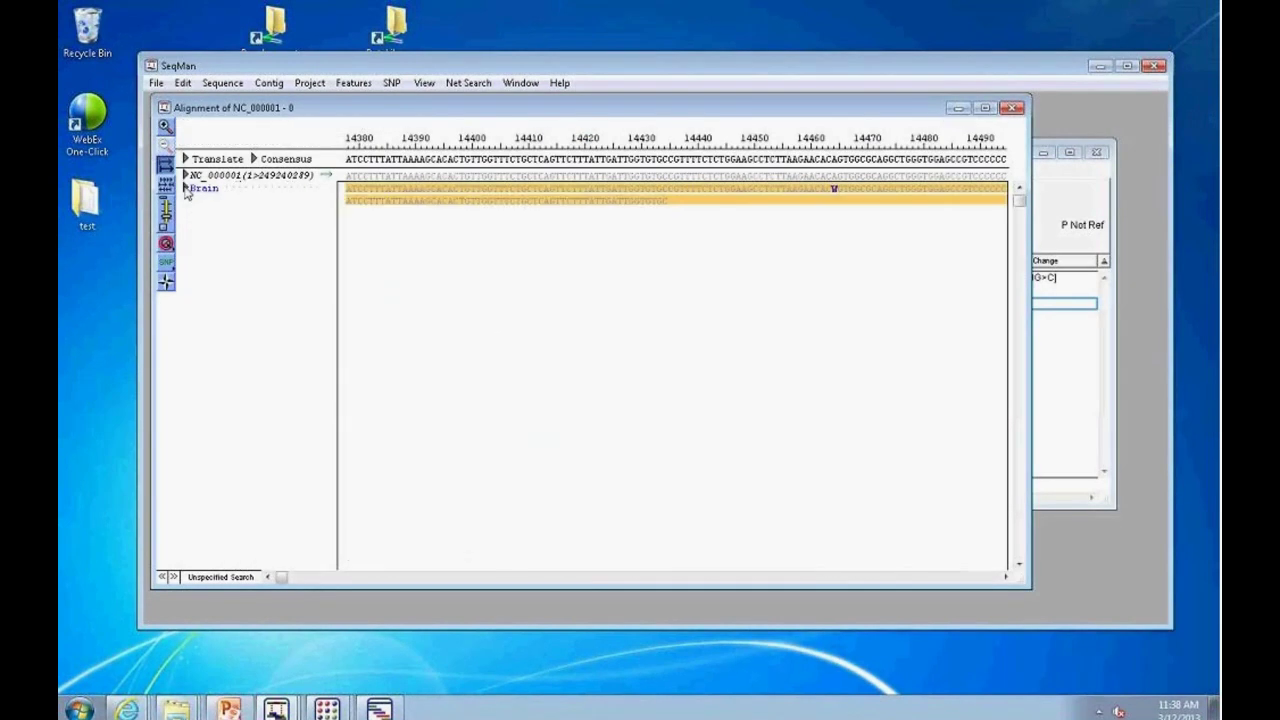
pyautogui.click(186, 201)
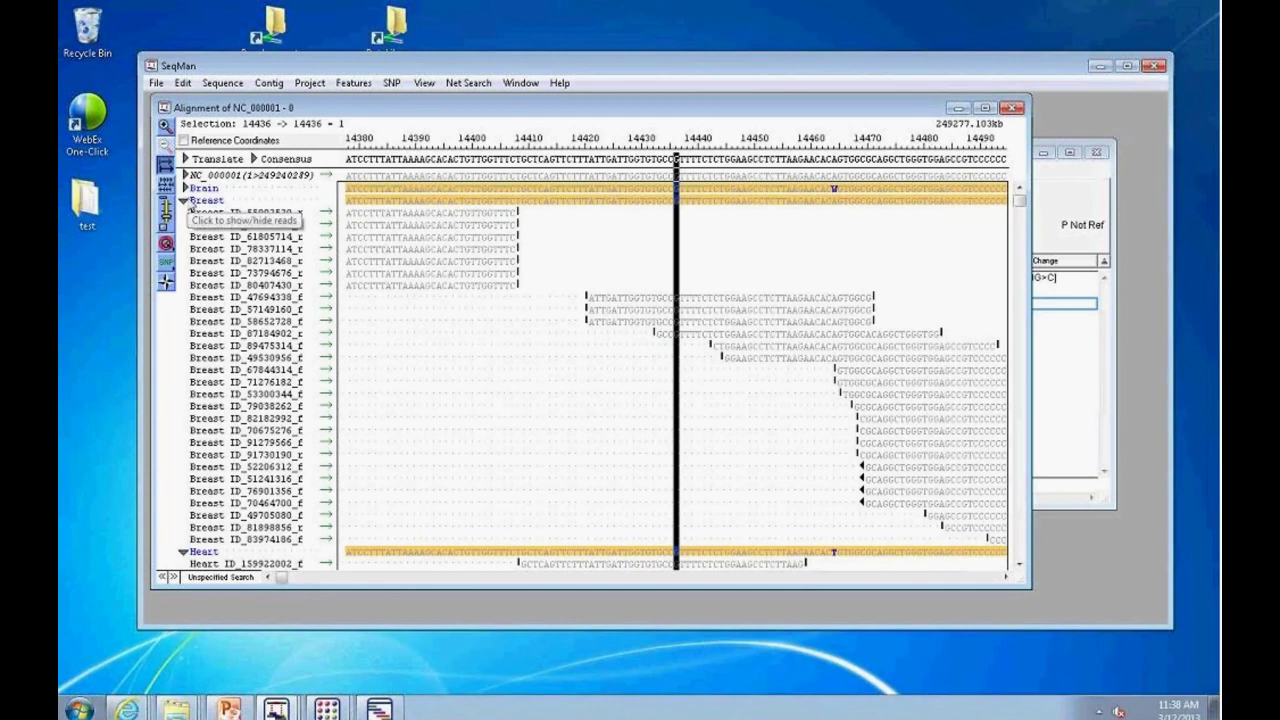
pyautogui.click(185, 201)
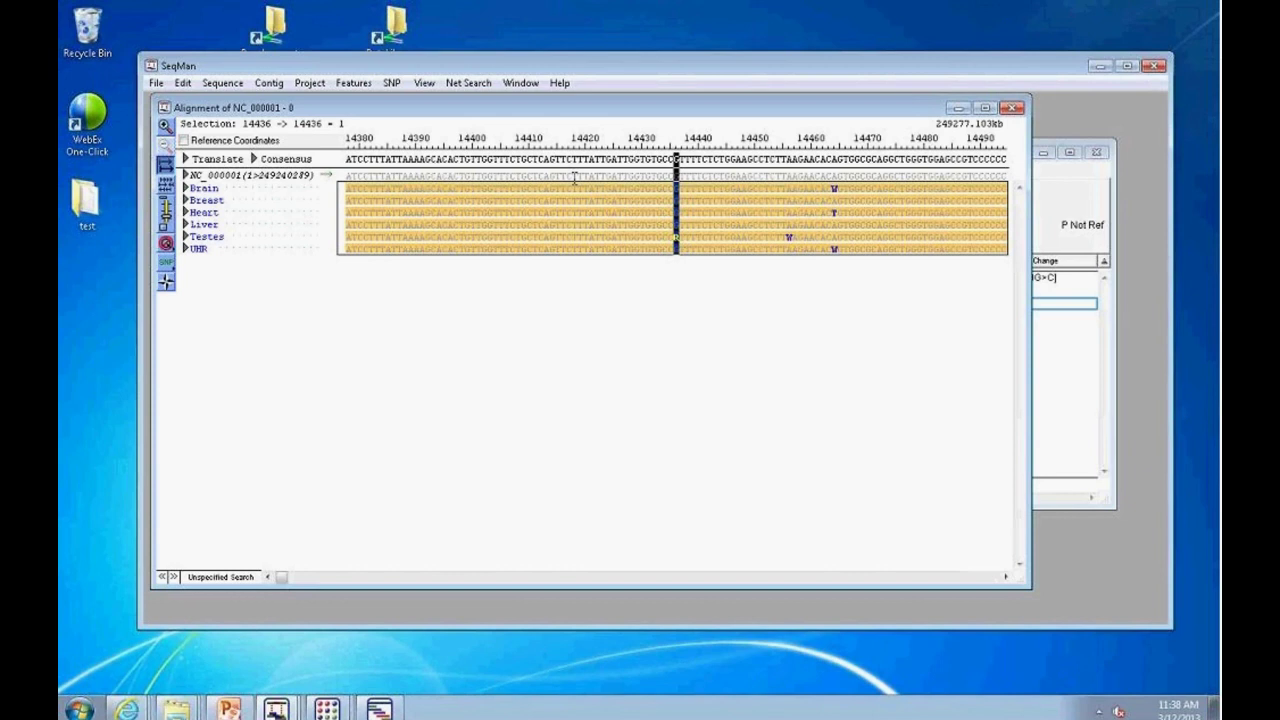
# Step: Move the alignment window aside and open the Strategy View of NC_000001
pyautogui.moveTo(575, 110); pyautogui.dragTo(653, 241)
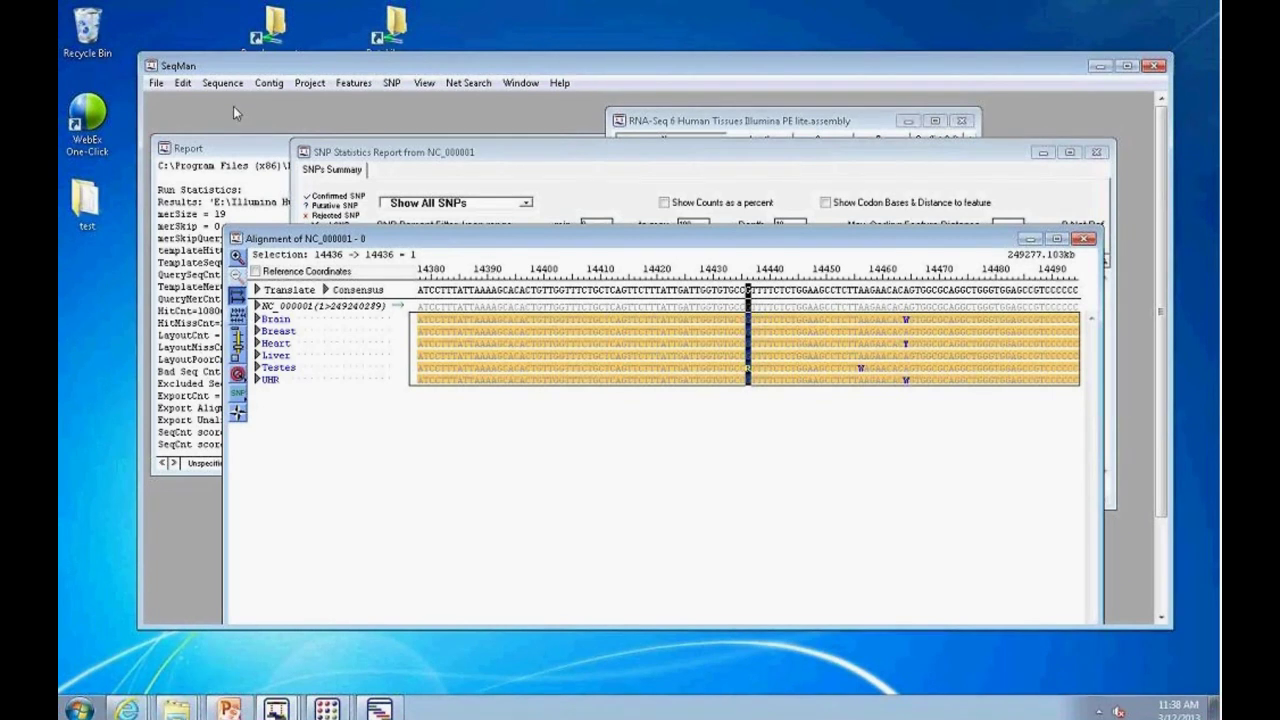
pyautogui.click(268, 83)
pyautogui.click(290, 138)
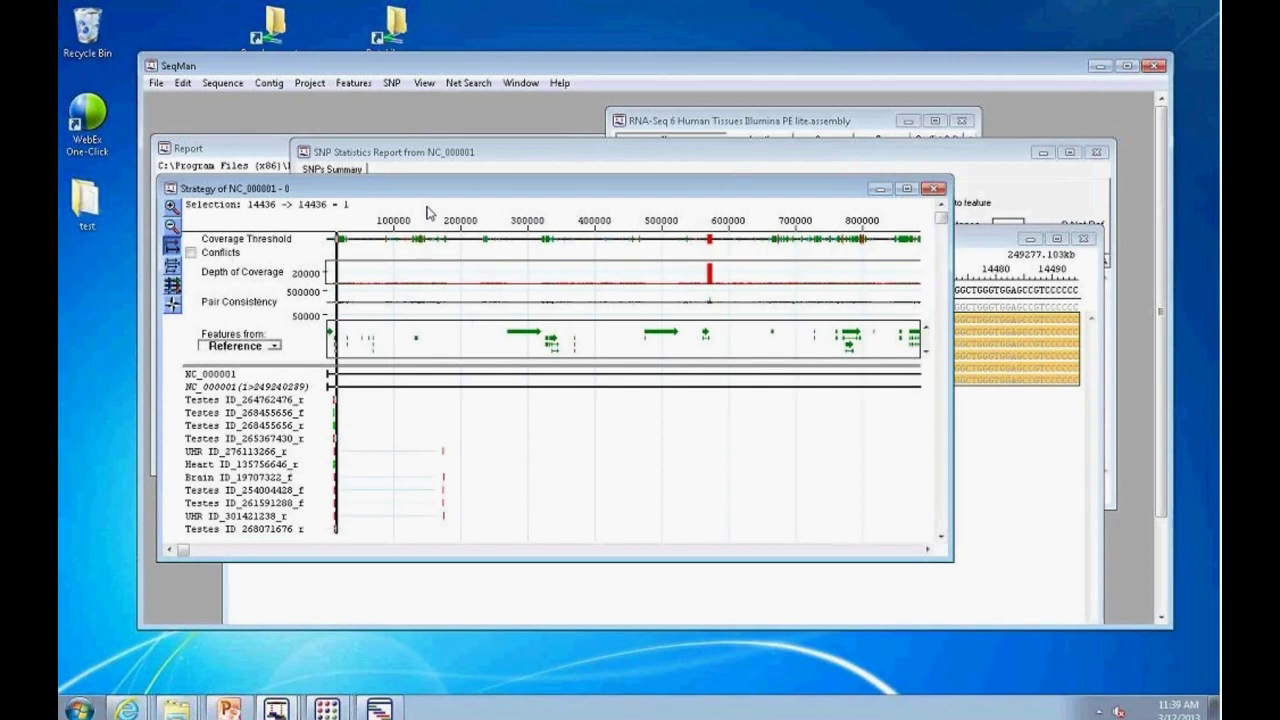
# Step: Reposition and enlarge the main window and the strategy view window
pyautogui.moveTo(330, 65); pyautogui.dragTo(290, 33)
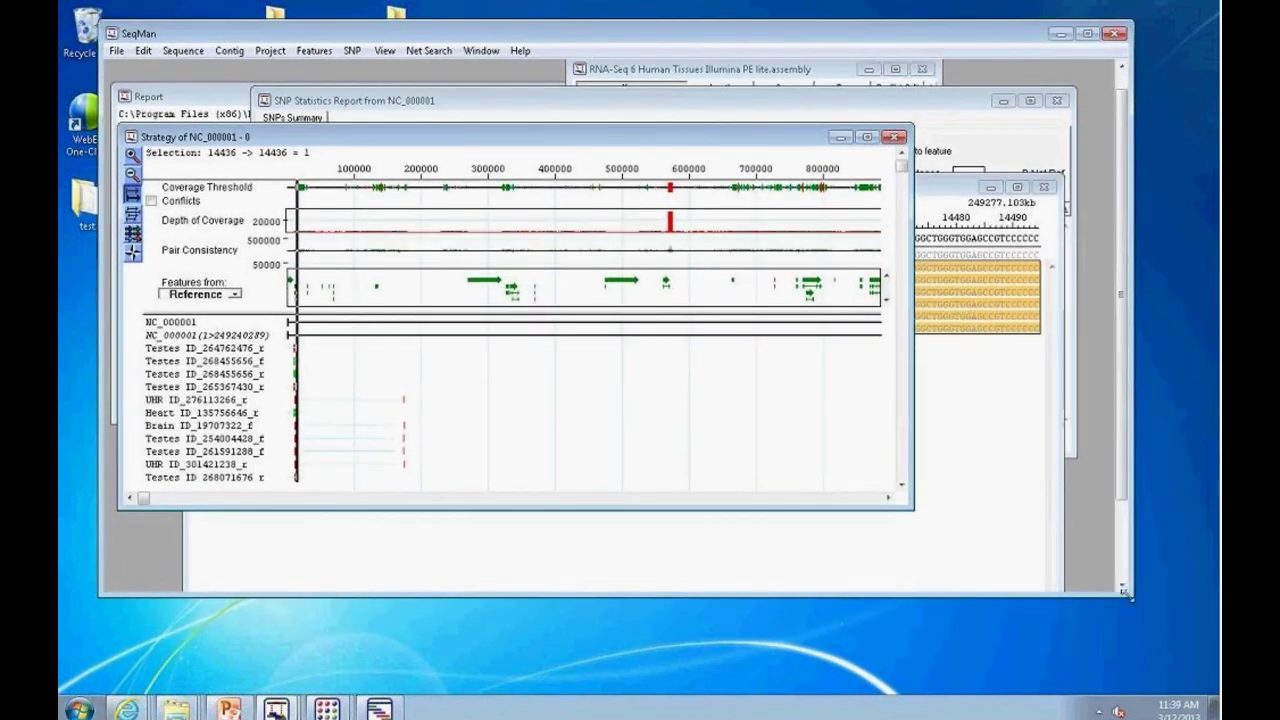
pyautogui.moveTo(1126, 590); pyautogui.dragTo(1214, 677)
pyautogui.moveTo(916, 519); pyautogui.dragTo(1141, 590)
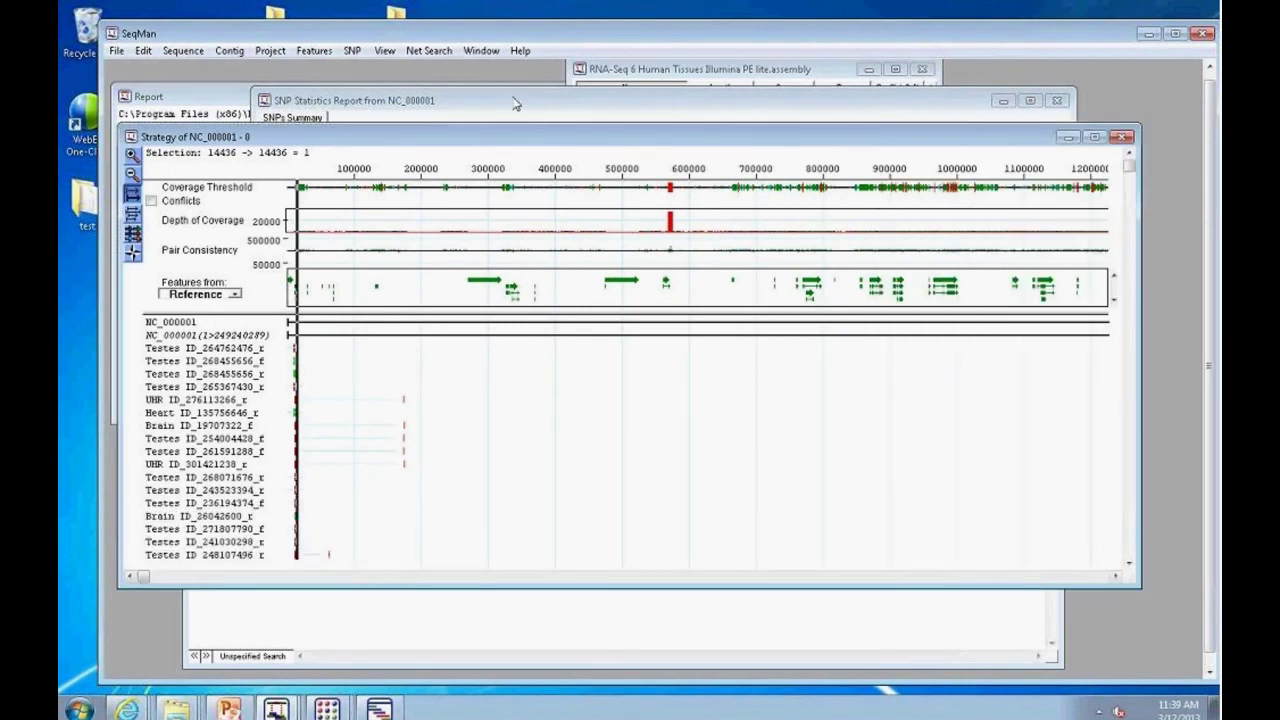
# Step: Zoom in around position 14436, resize the coverage tracks, and shift the view right
pyautogui.click(130, 155)
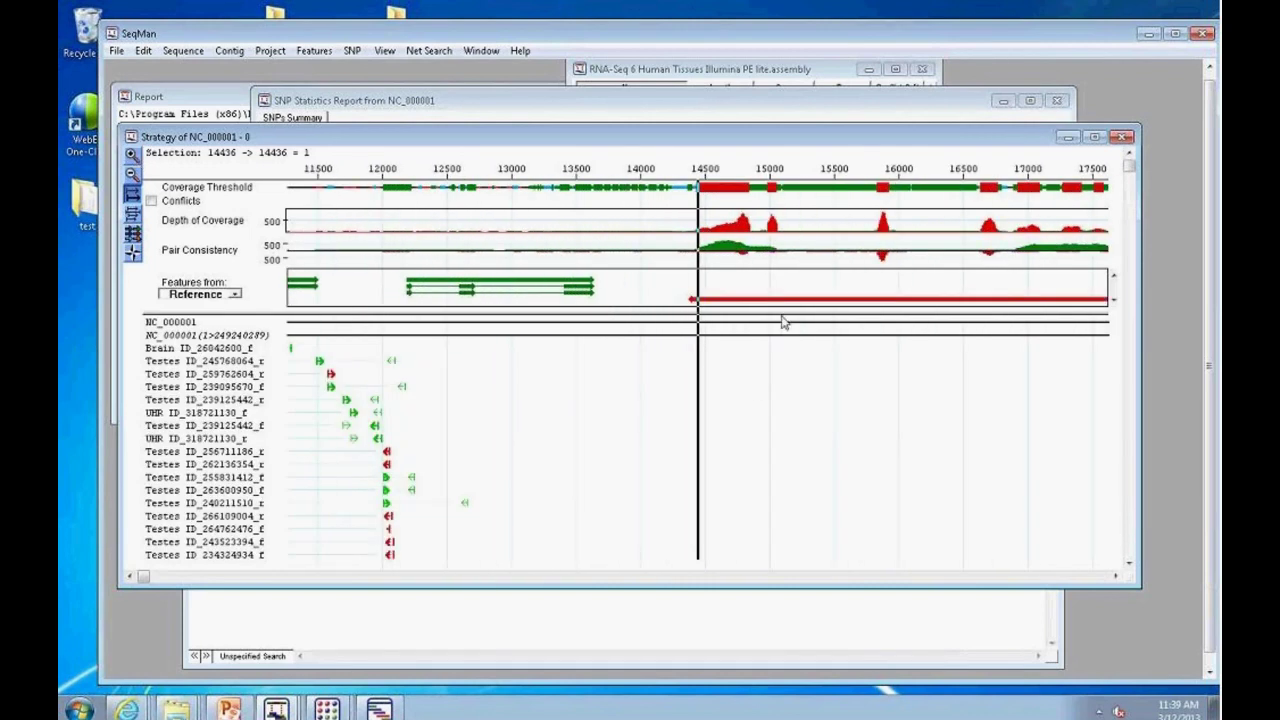
pyautogui.moveTo(777, 313); pyautogui.dragTo(794, 391)
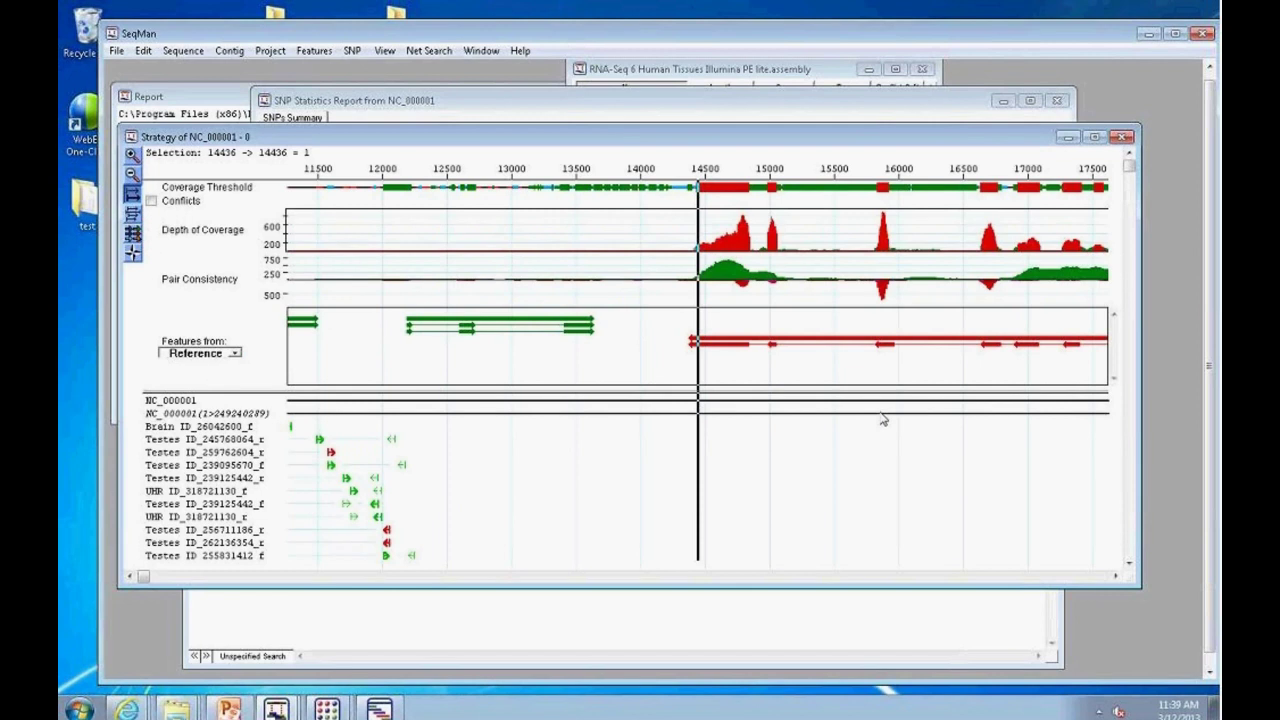
pyautogui.click(1115, 576)
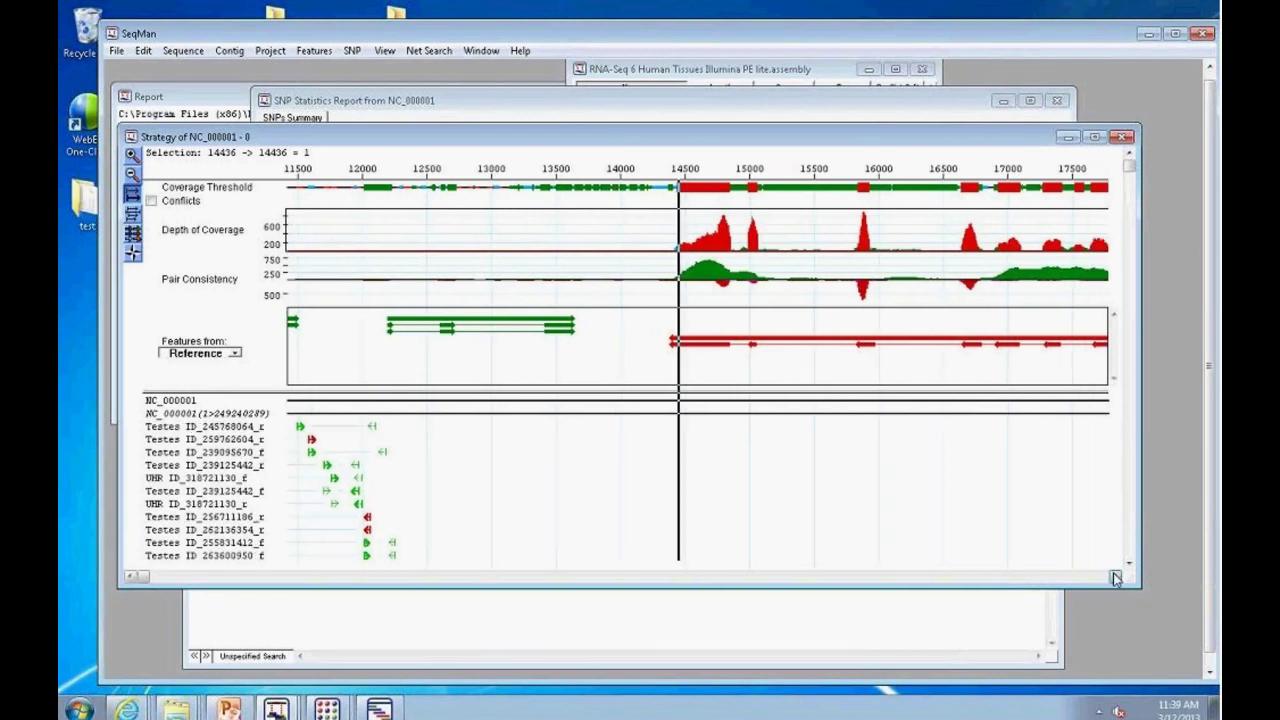
pyautogui.click(1115, 576)
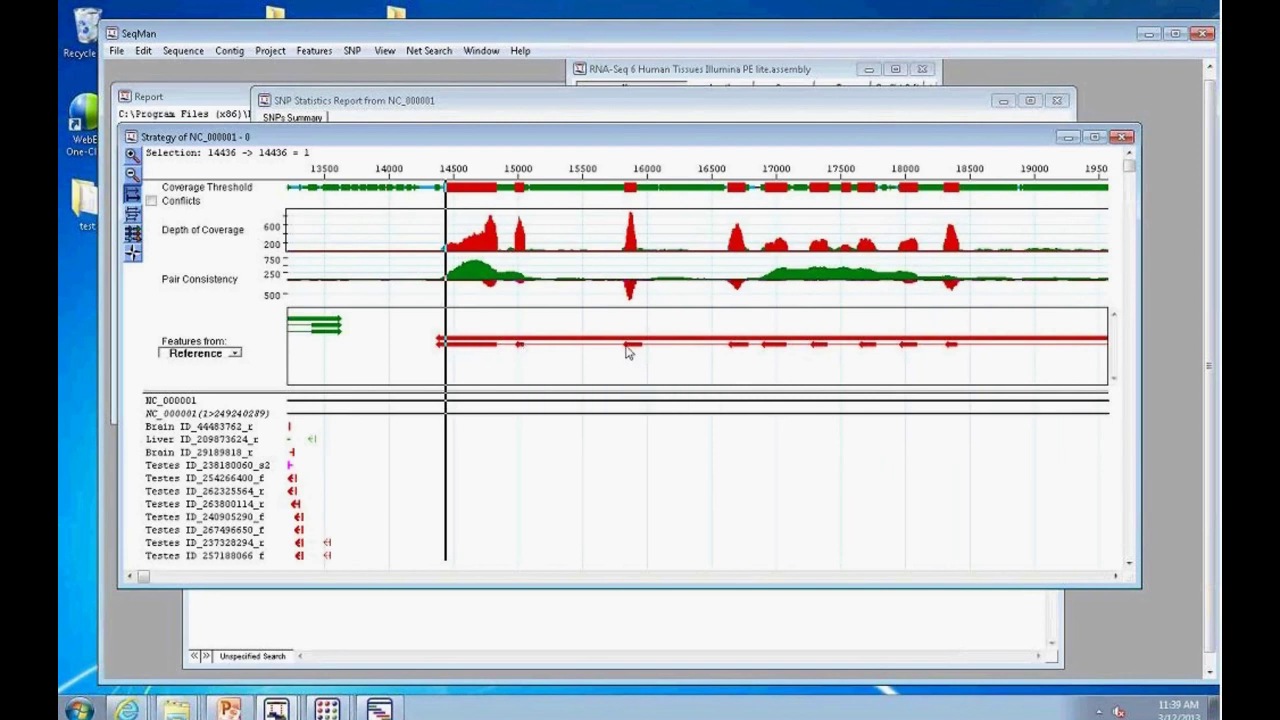
pyautogui.moveTo(773, 352)
pyautogui.moveTo(684, 386); pyautogui.dragTo(684, 360)
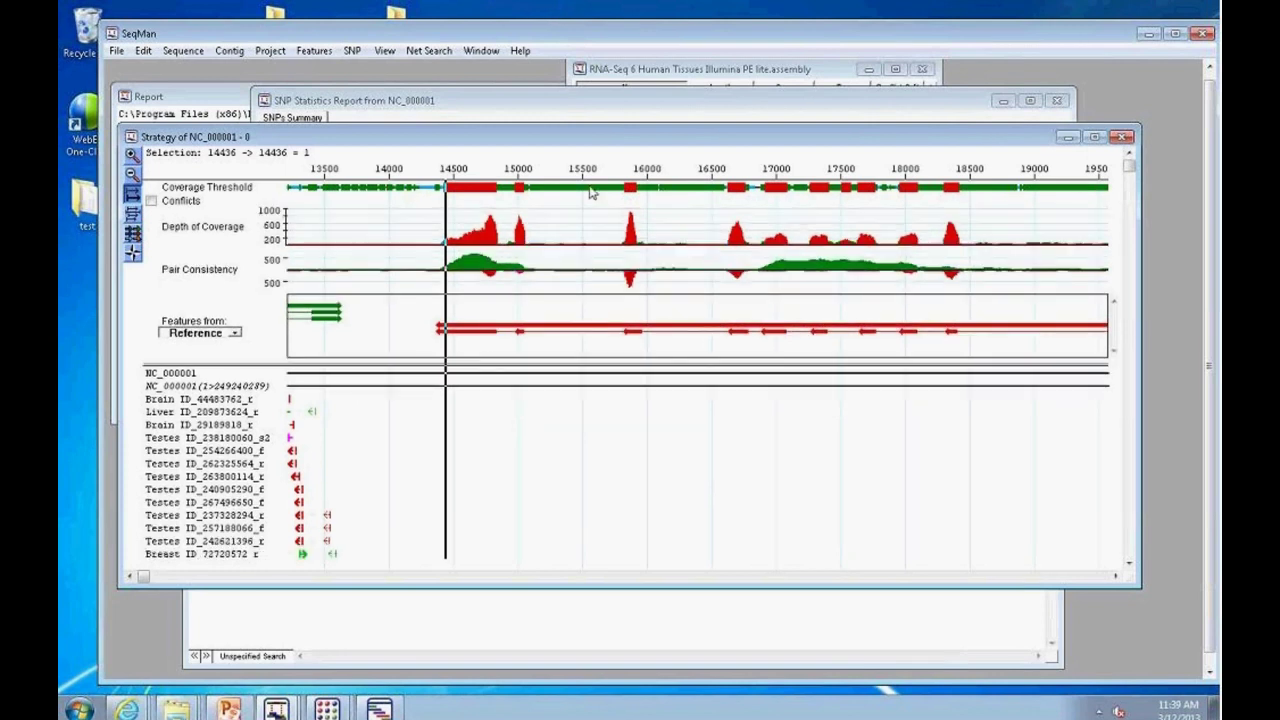
# Step: Select the read Testes ID_254266400_f and bring up the read display options
pyautogui.click(258, 463)
pyautogui.click(235, 450)
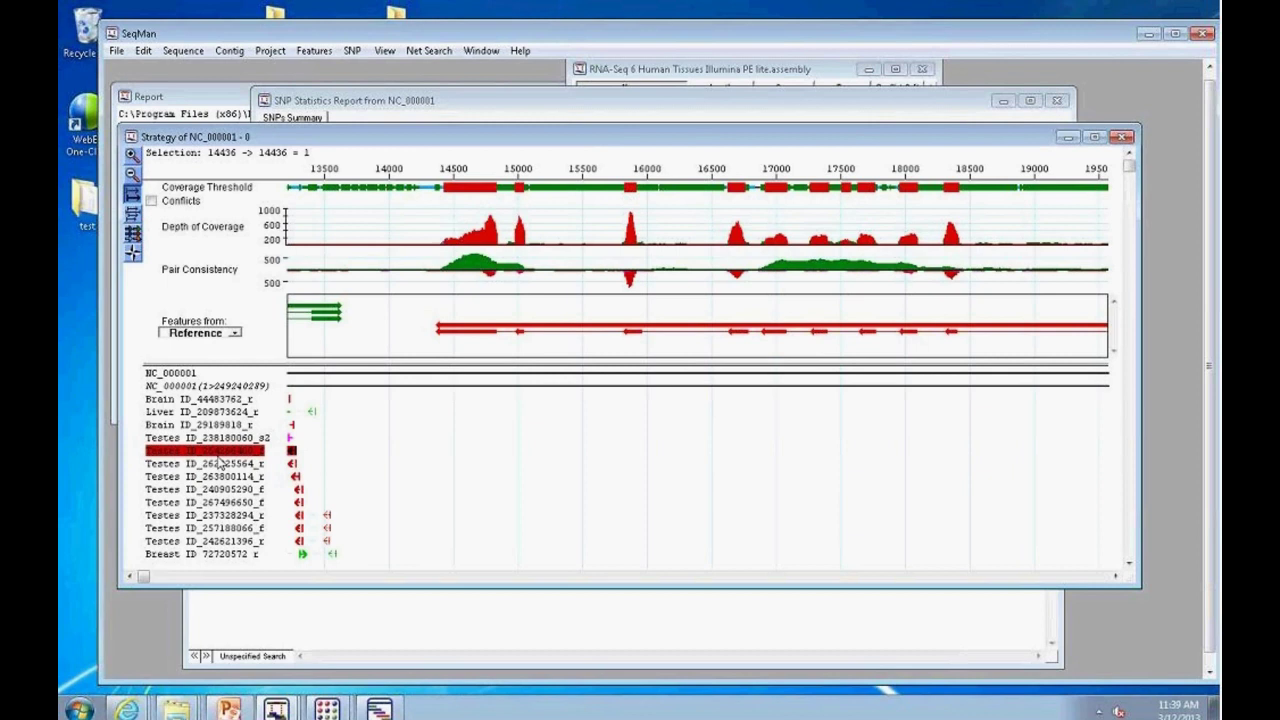
pyautogui.click(133, 234)
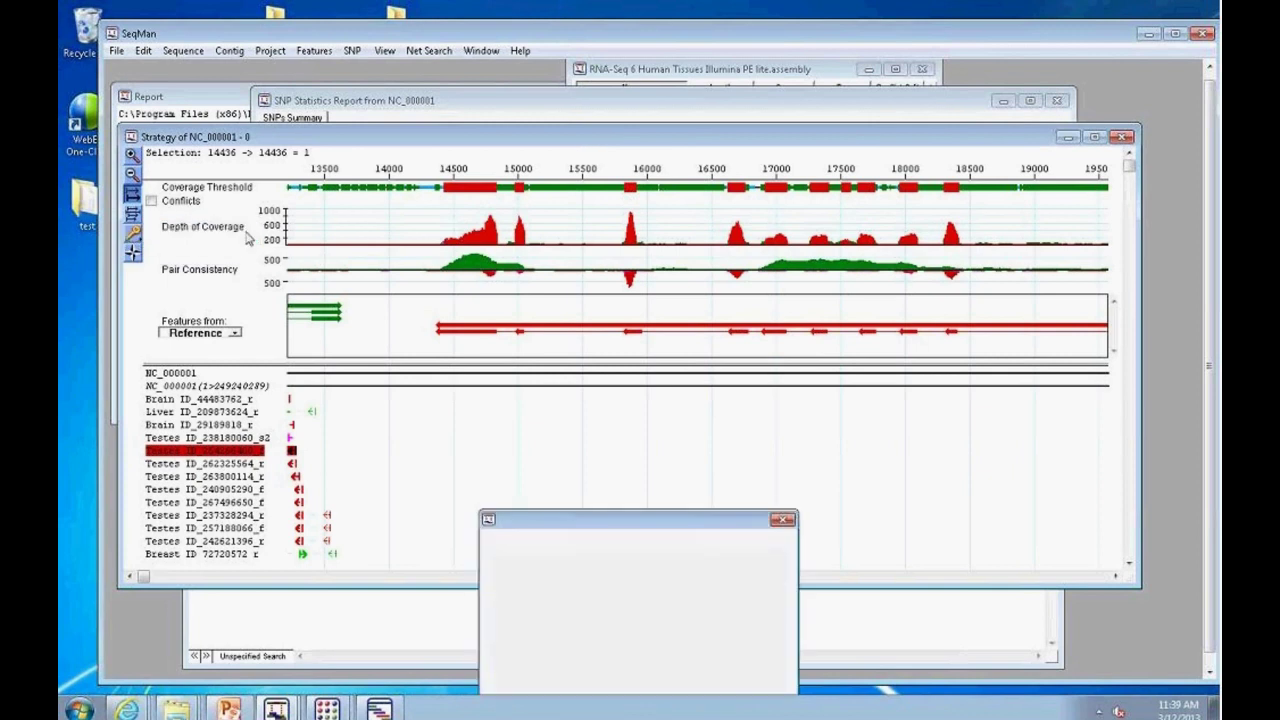
# Step: Set the strategy view to display only split-sequence reads
pyautogui.moveTo(666, 521); pyautogui.dragTo(716, 345)
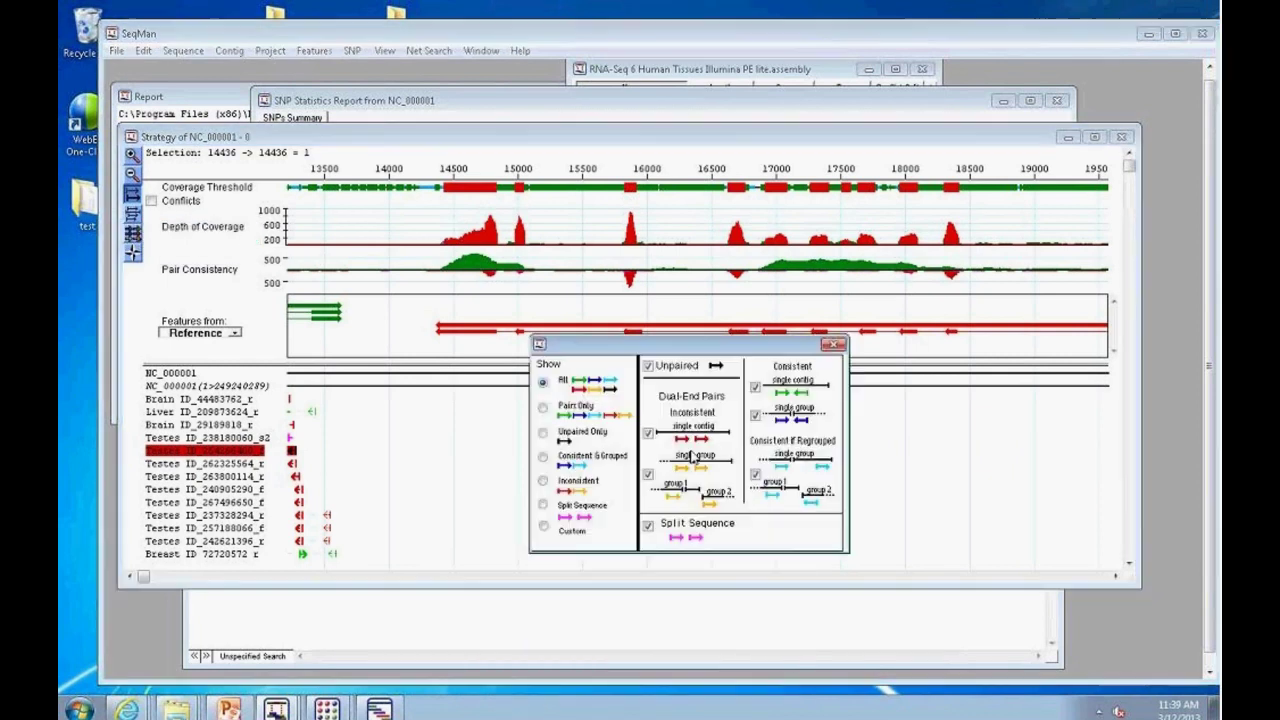
pyautogui.click(544, 506)
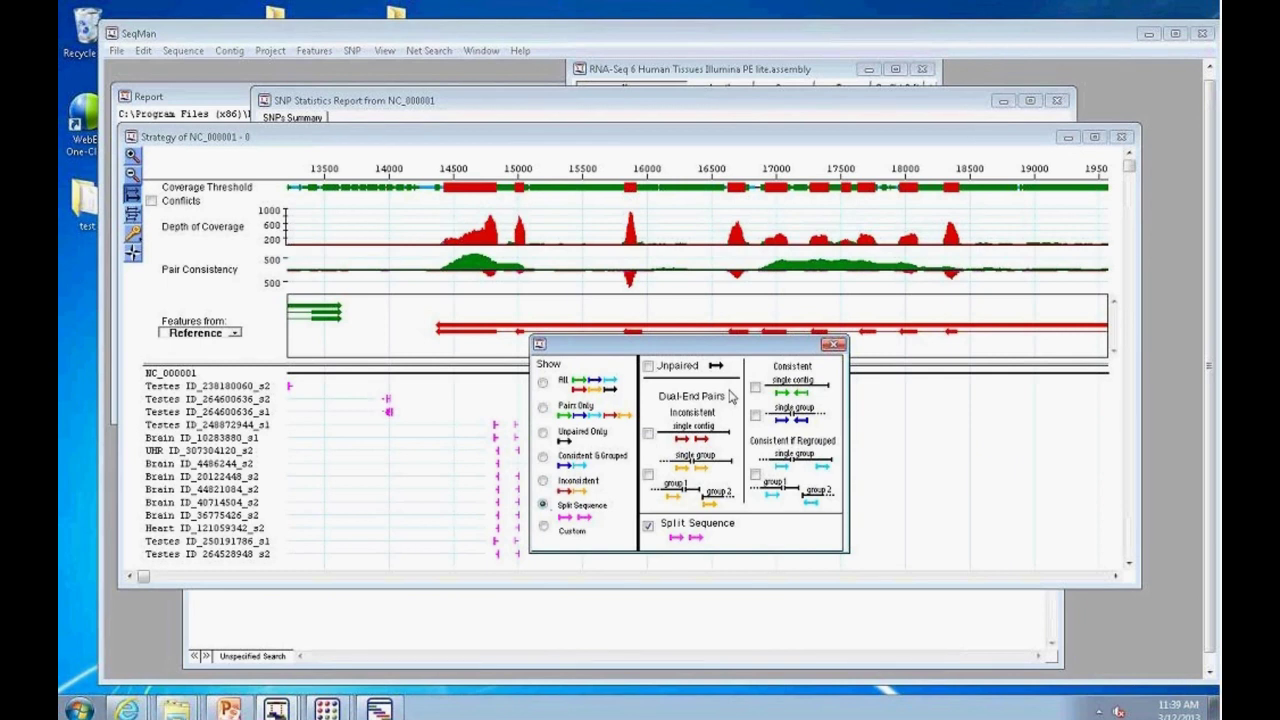
pyautogui.click(832, 345)
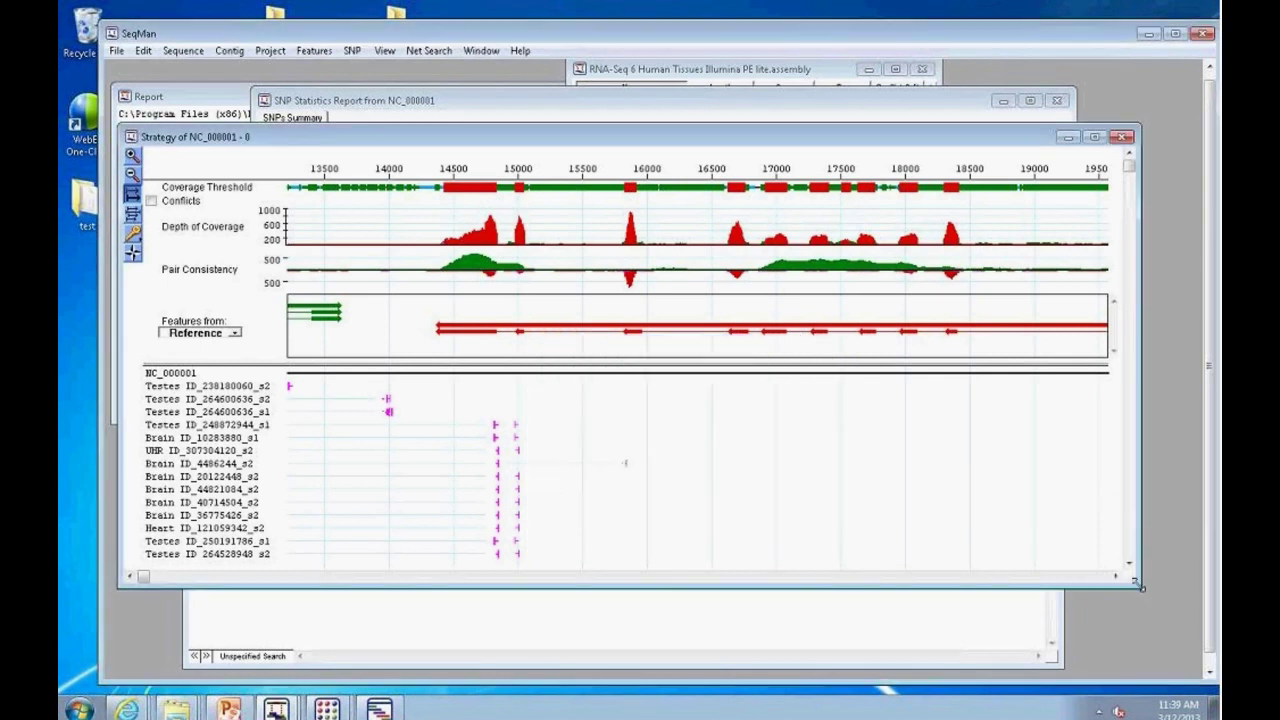
# Step: Enlarge the strategy window and zoom in on the split reads around 14750–15000
pyautogui.moveTo(1140, 587); pyautogui.dragTo(1176, 666)
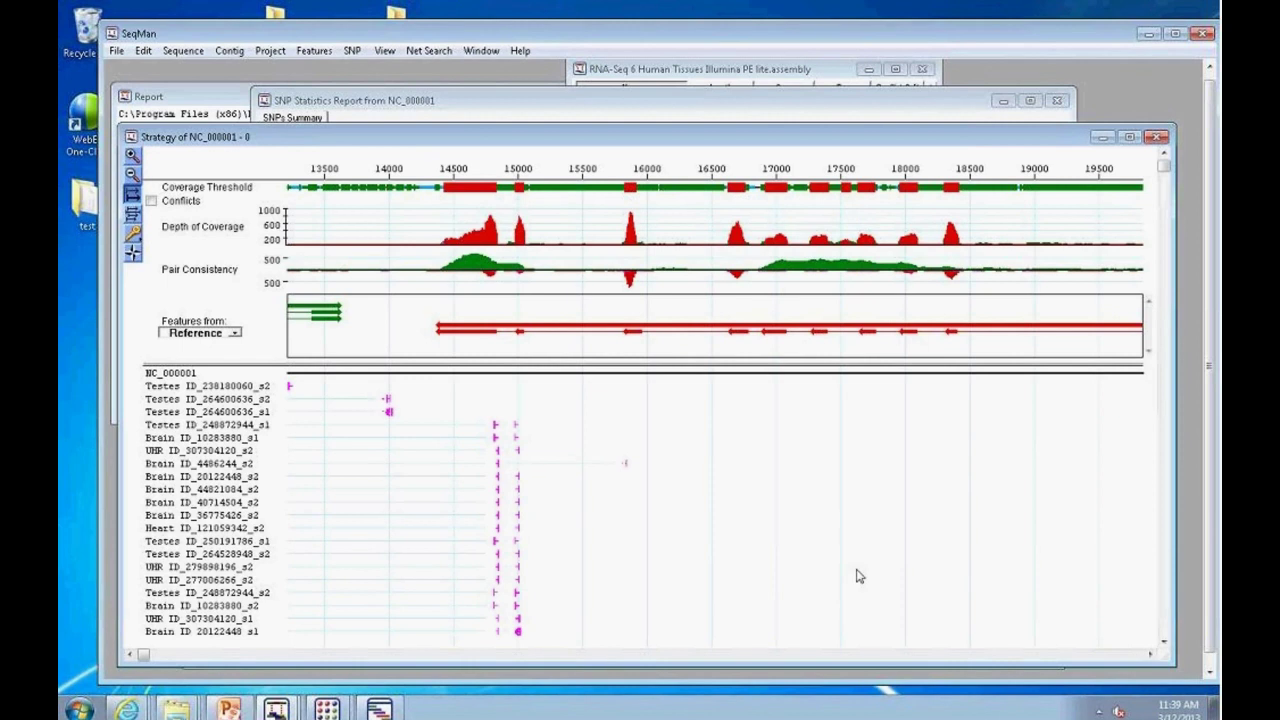
pyautogui.click(131, 157)
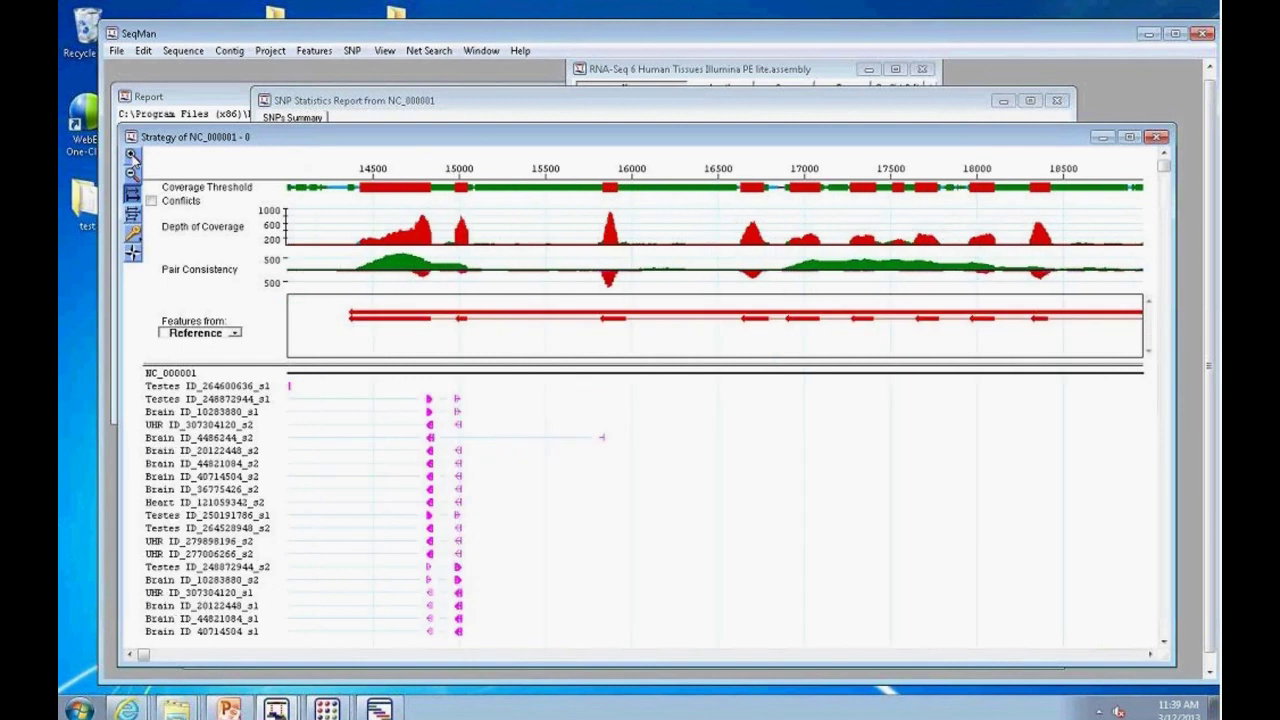
pyautogui.click(131, 157)
pyautogui.click(129, 656)
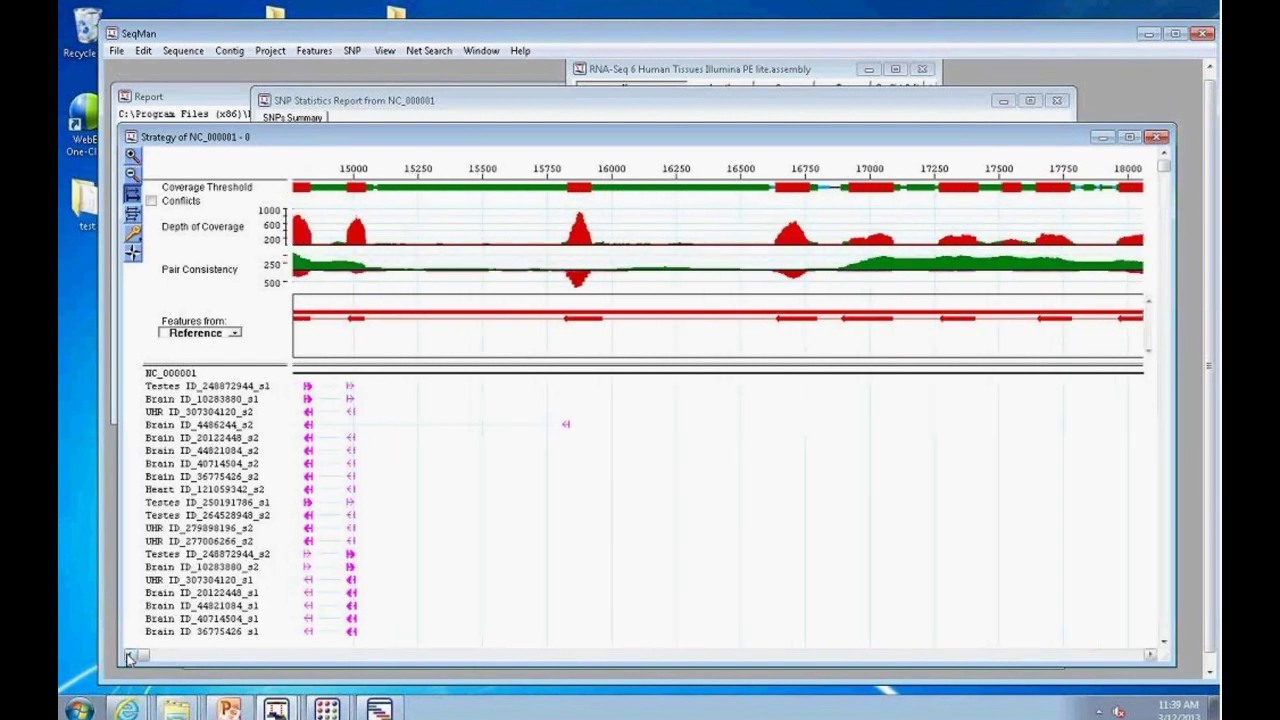
pyautogui.click(129, 656)
pyautogui.click(129, 656)
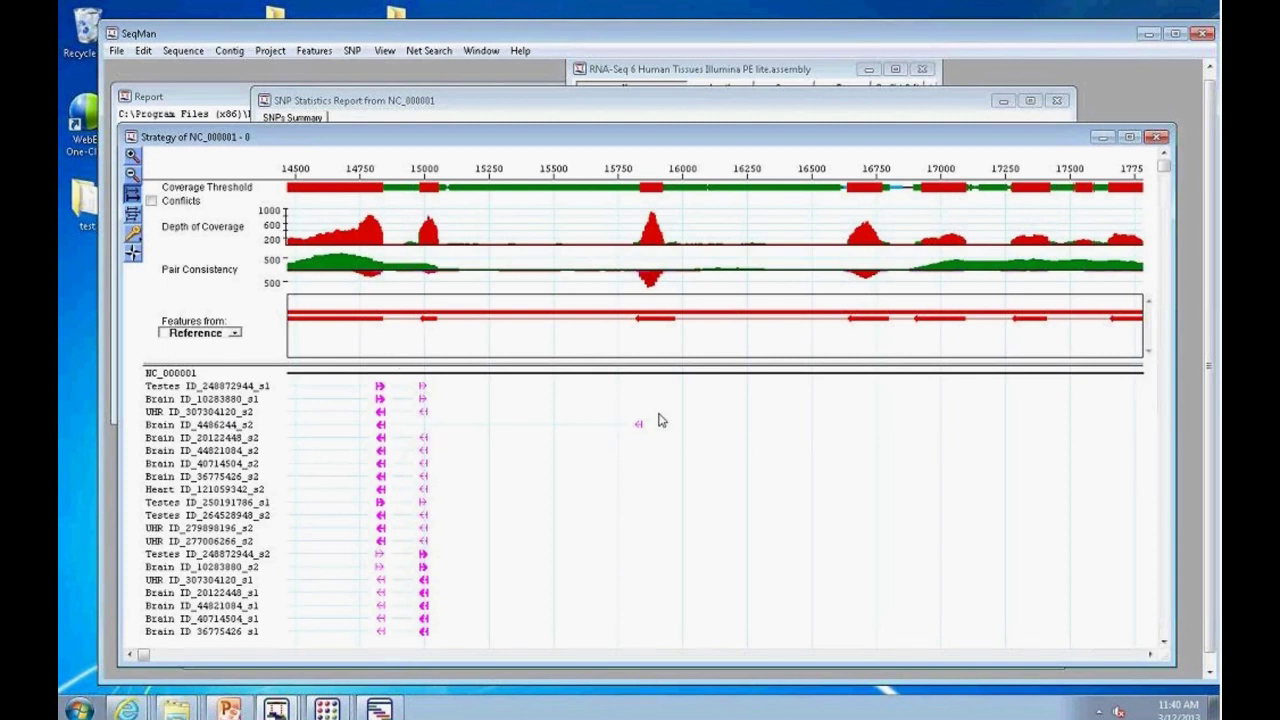
# Step: Select the WASH7P misc_RNA feature to mark region 14362–29406 in the Strategy view
pyautogui.moveTo(1164, 166); pyautogui.dragTo(1124, 484)
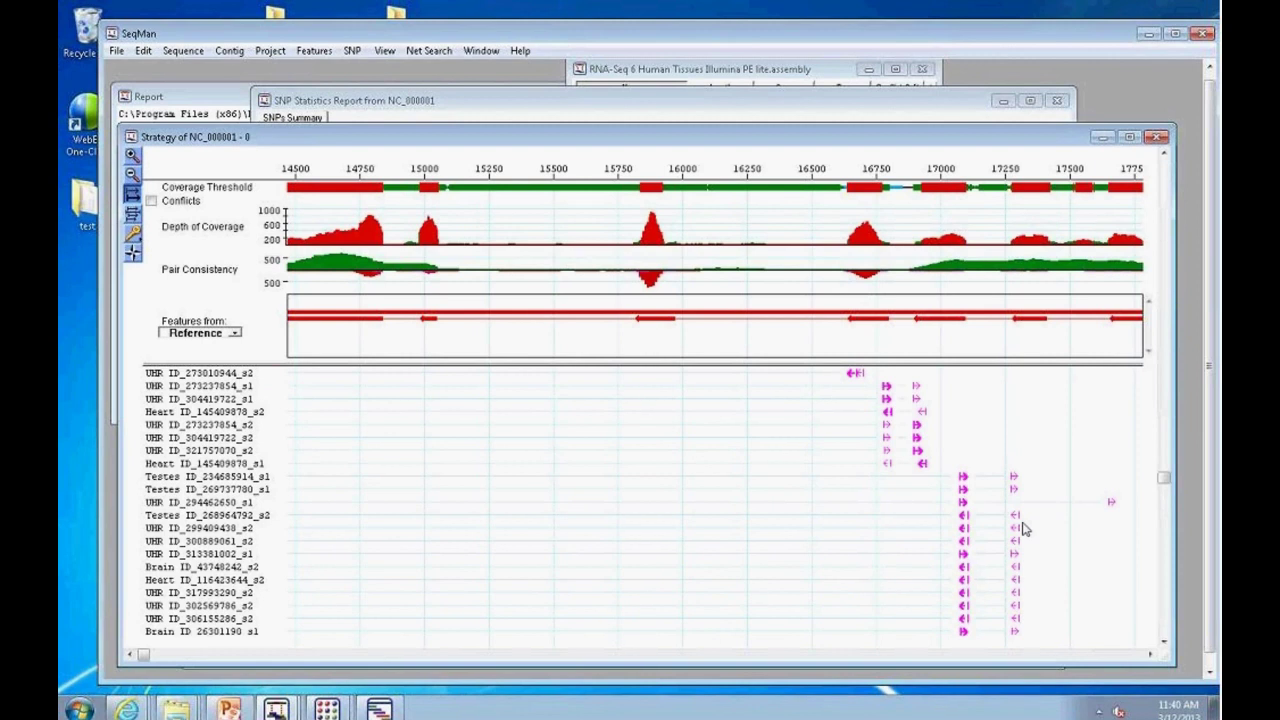
pyautogui.scroll(3, 1005, 450)
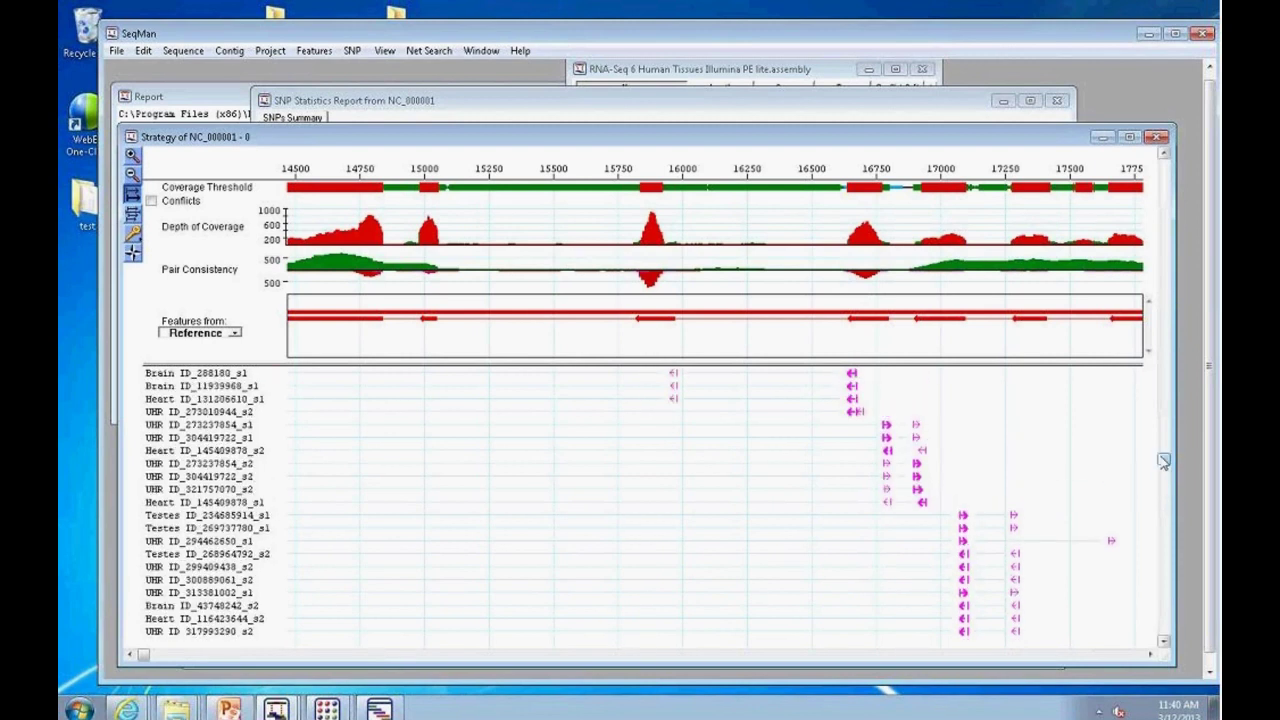
pyautogui.click(978, 327)
pyautogui.click(891, 338)
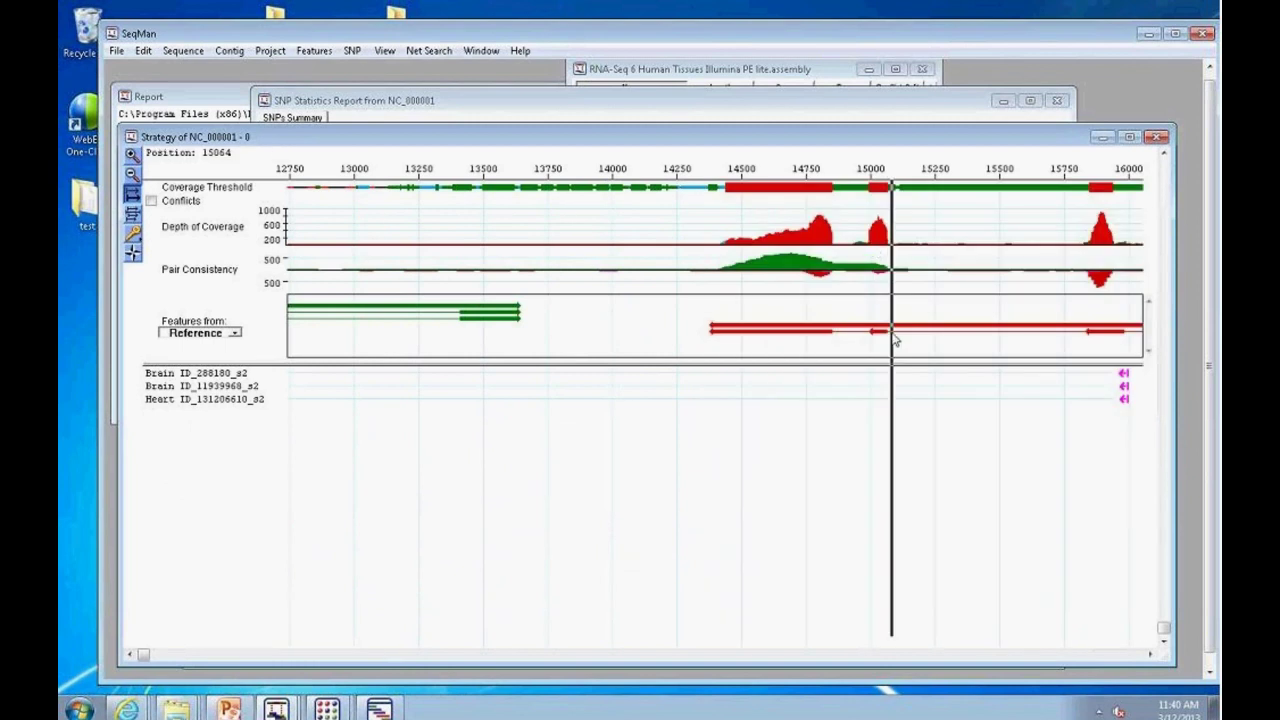
pyautogui.doubleClick(871, 193)
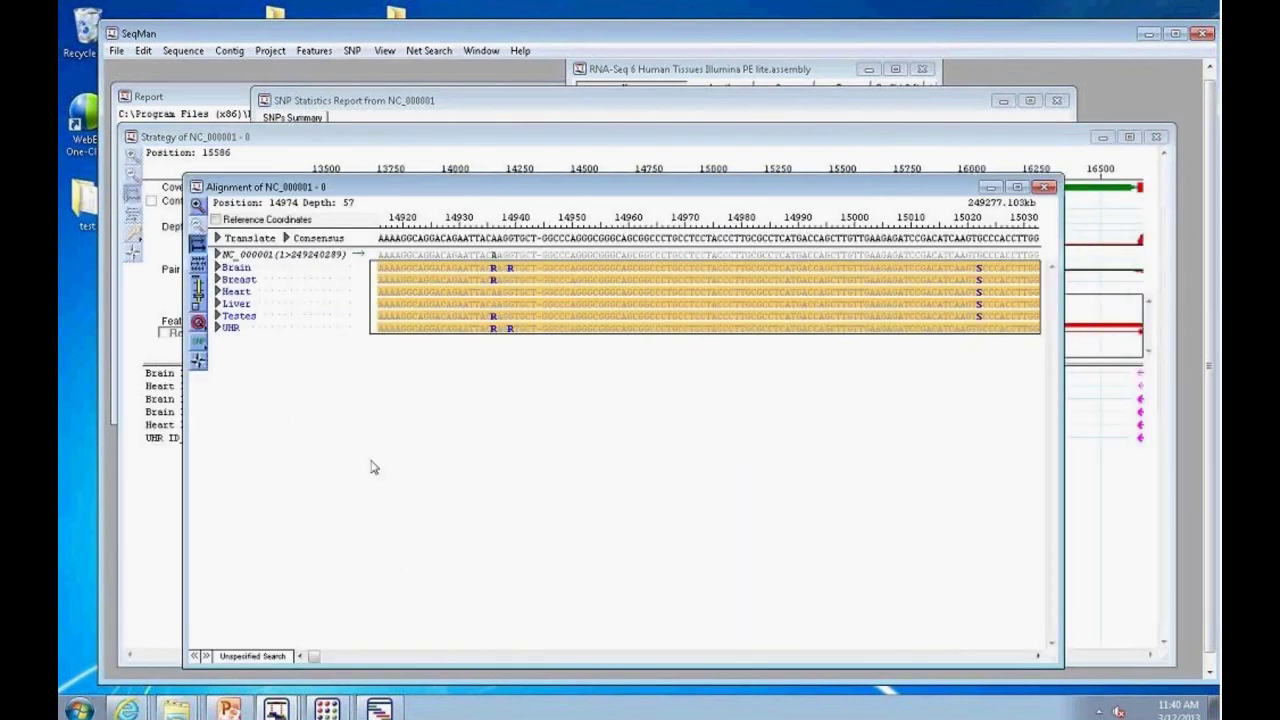
pyautogui.click(217, 268)
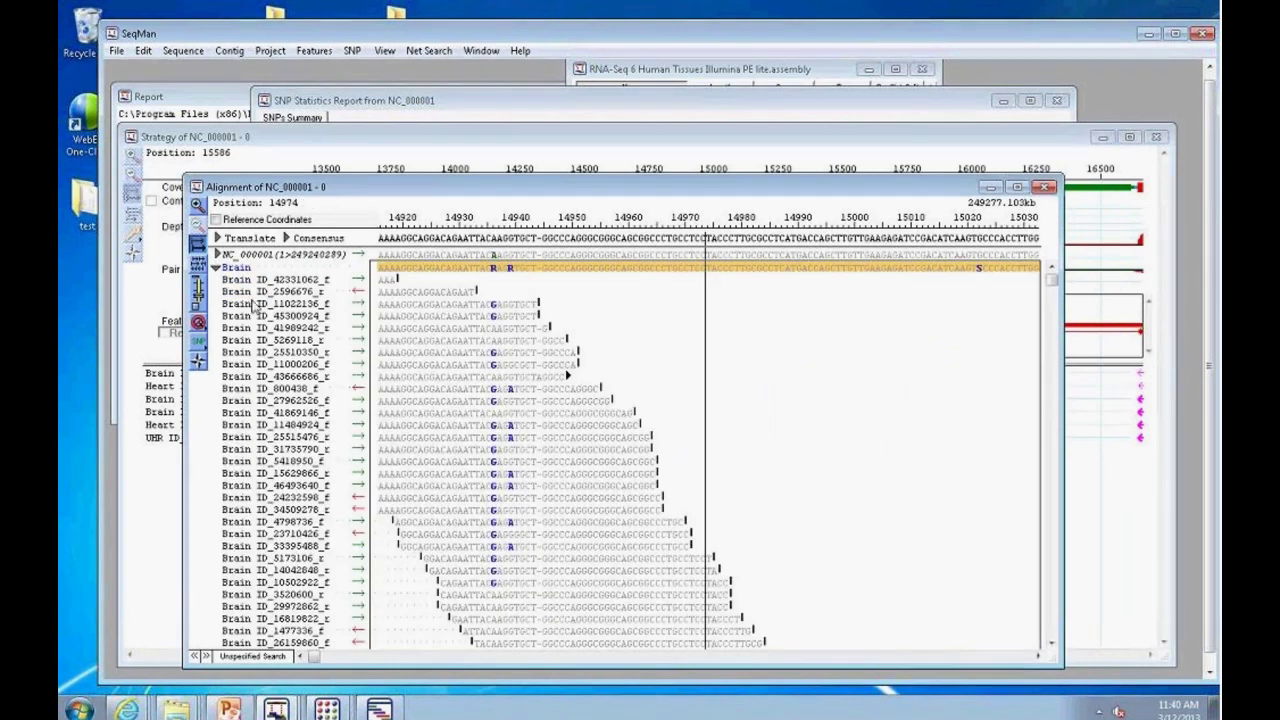
pyautogui.scroll(-10, 1050, 285)
pyautogui.scroll(10, 1050, 280)
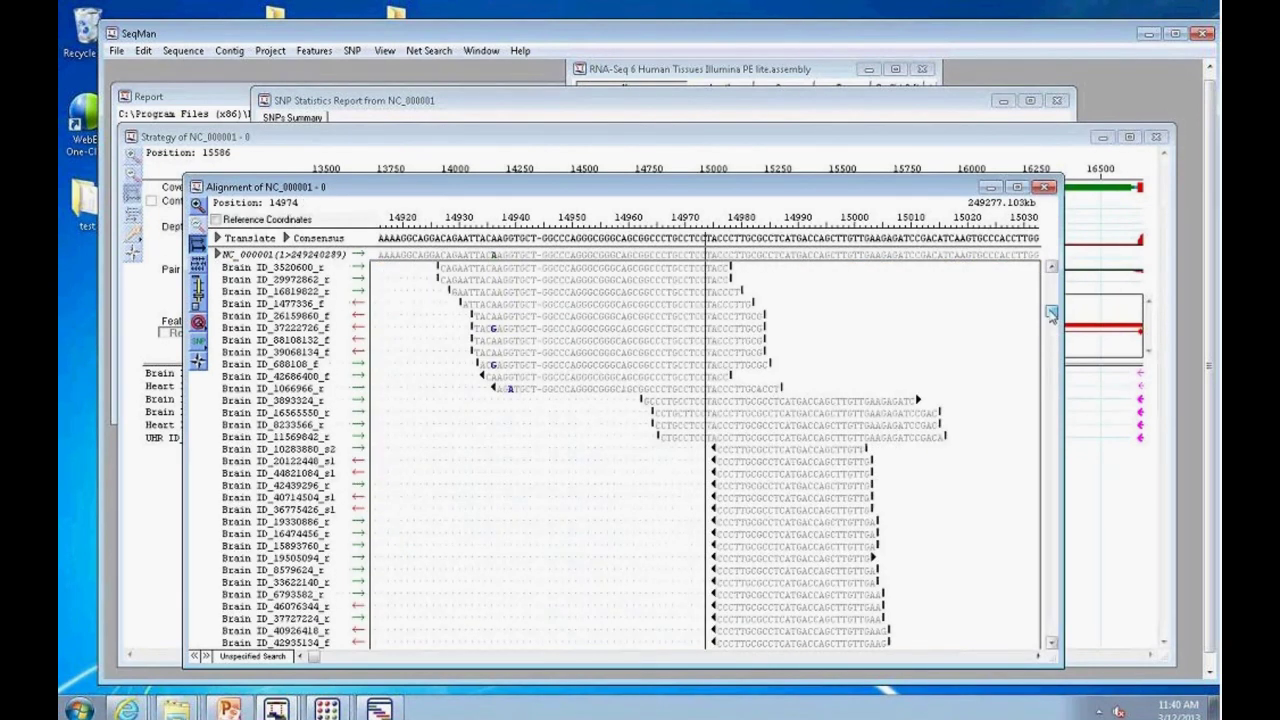
pyautogui.scroll(-5, 1050, 278)
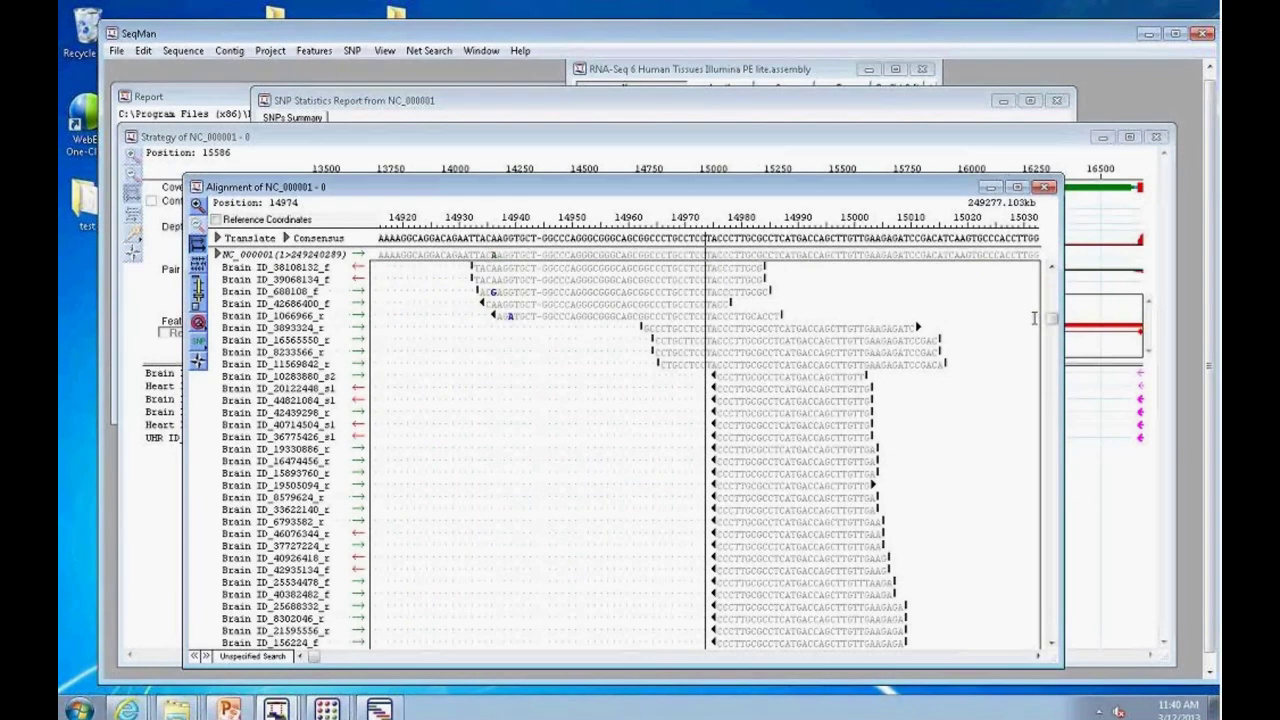
pyautogui.moveTo(930, 254)
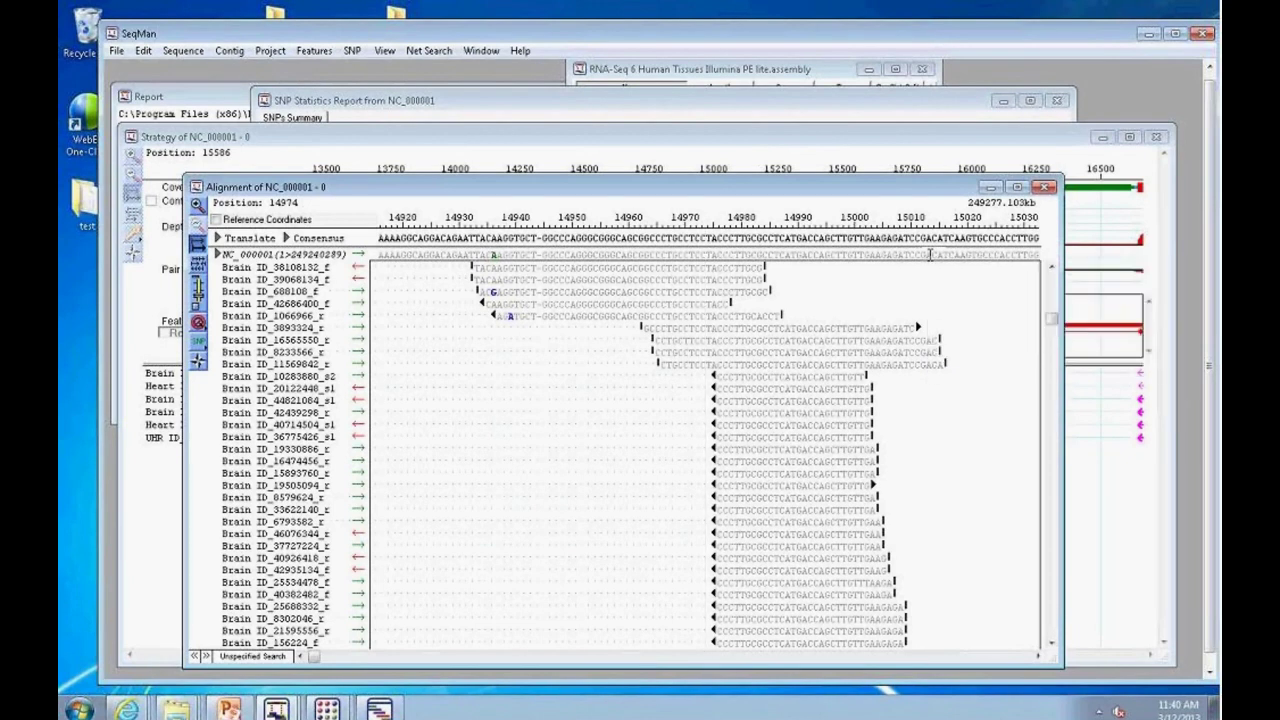
pyautogui.click(1046, 187)
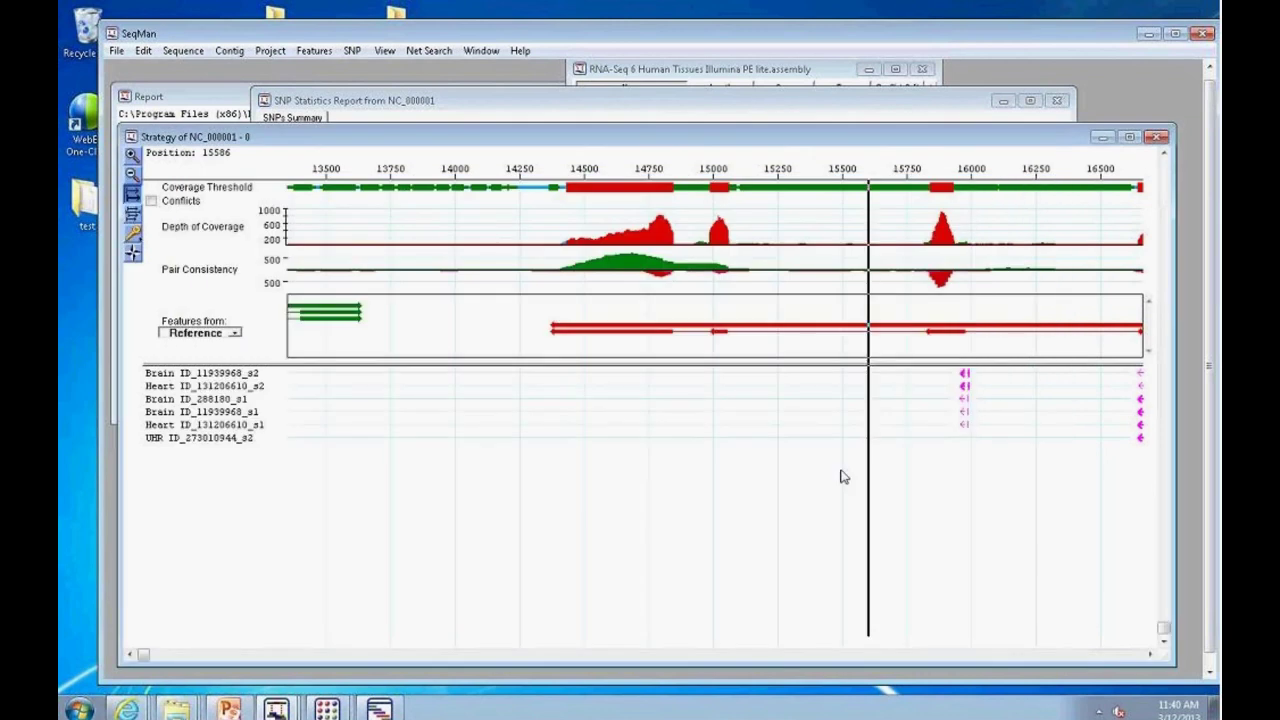
# Step: Scroll the Strategy view right until positions around 16750 to 19750 are shown
pyautogui.click(1150, 655)
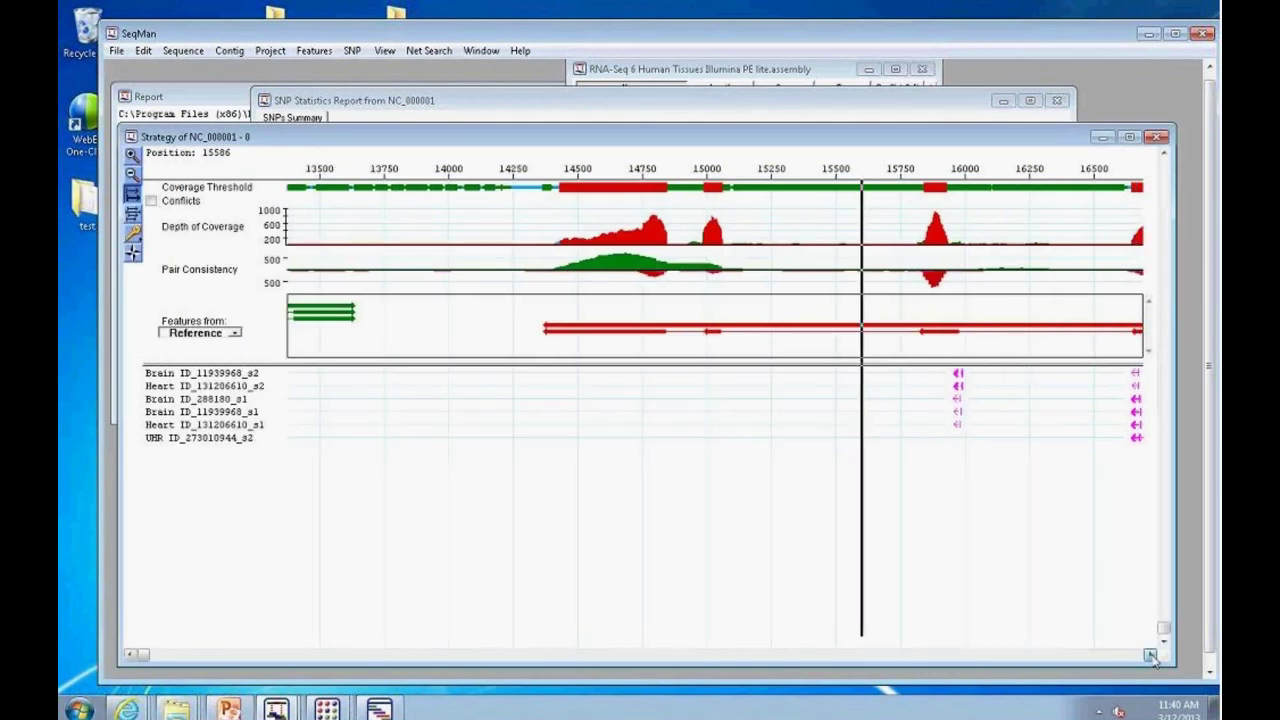
pyautogui.click(1150, 655)
pyautogui.click(1150, 655)
pyautogui.click(1150, 655)
pyautogui.click(1150, 655)
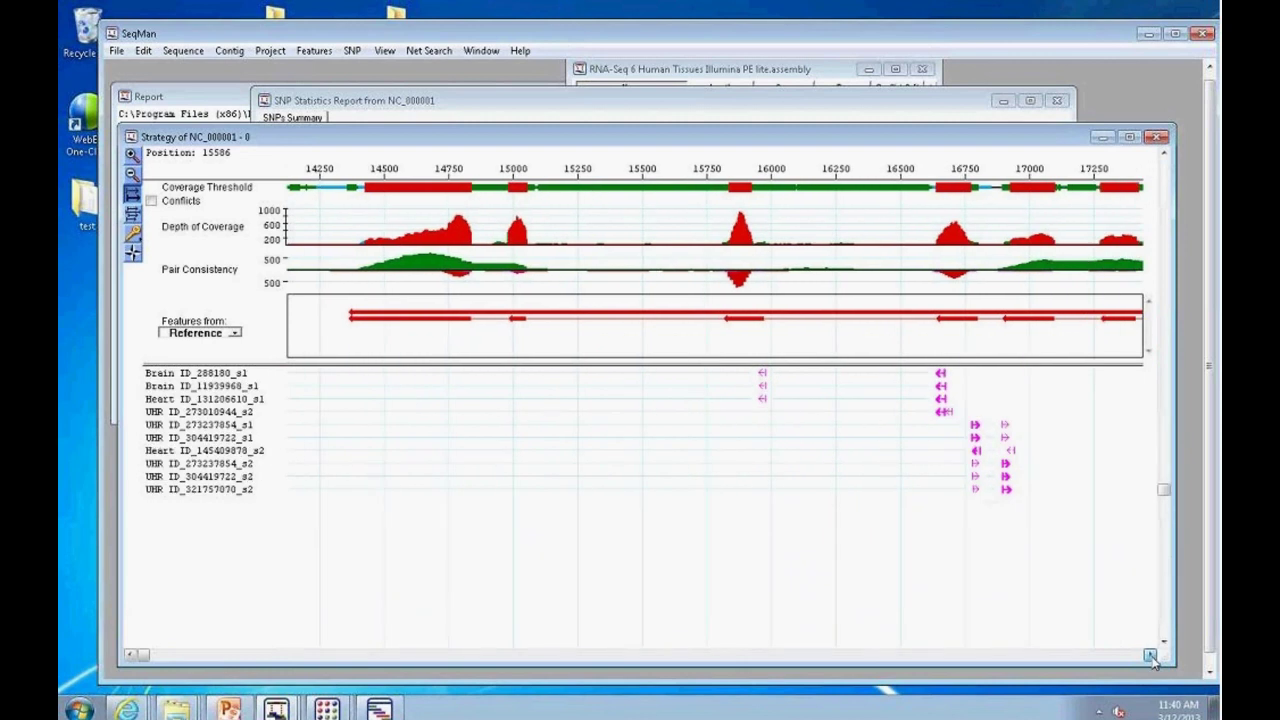
pyautogui.click(1150, 655)
pyautogui.click(1150, 655)
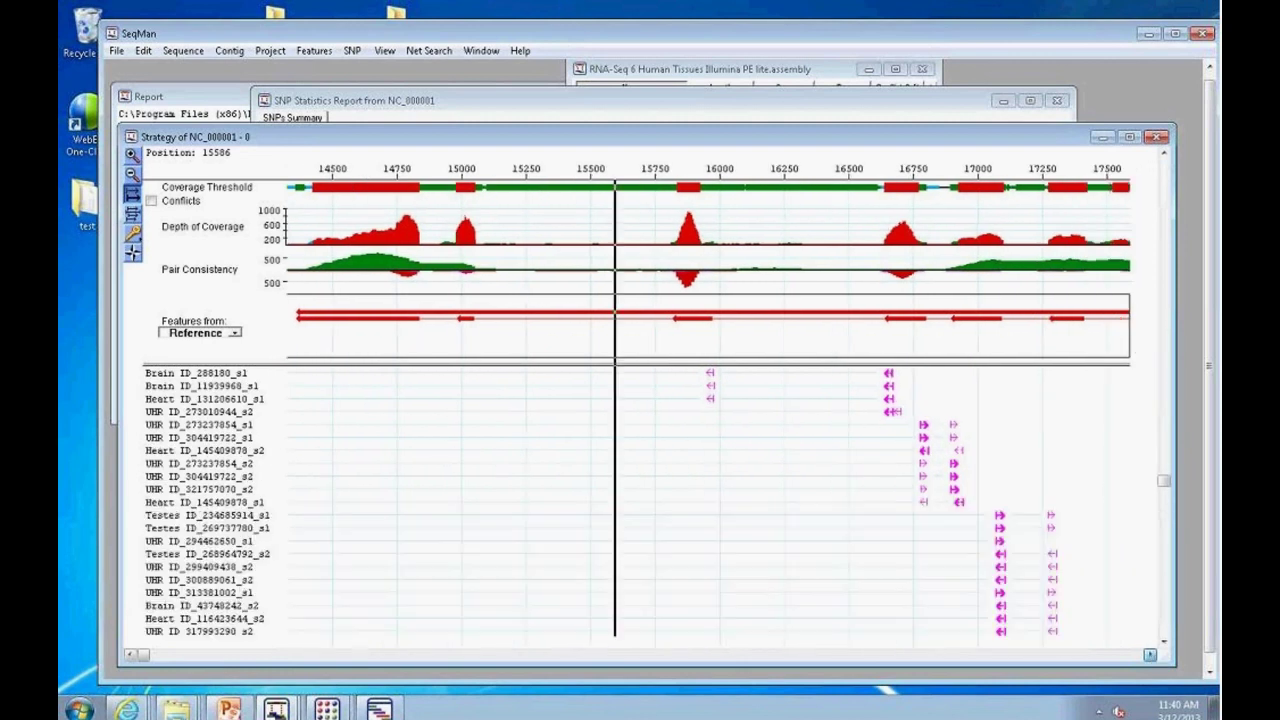
pyautogui.click(1150, 655)
pyautogui.click(1150, 655)
pyautogui.click(1150, 655)
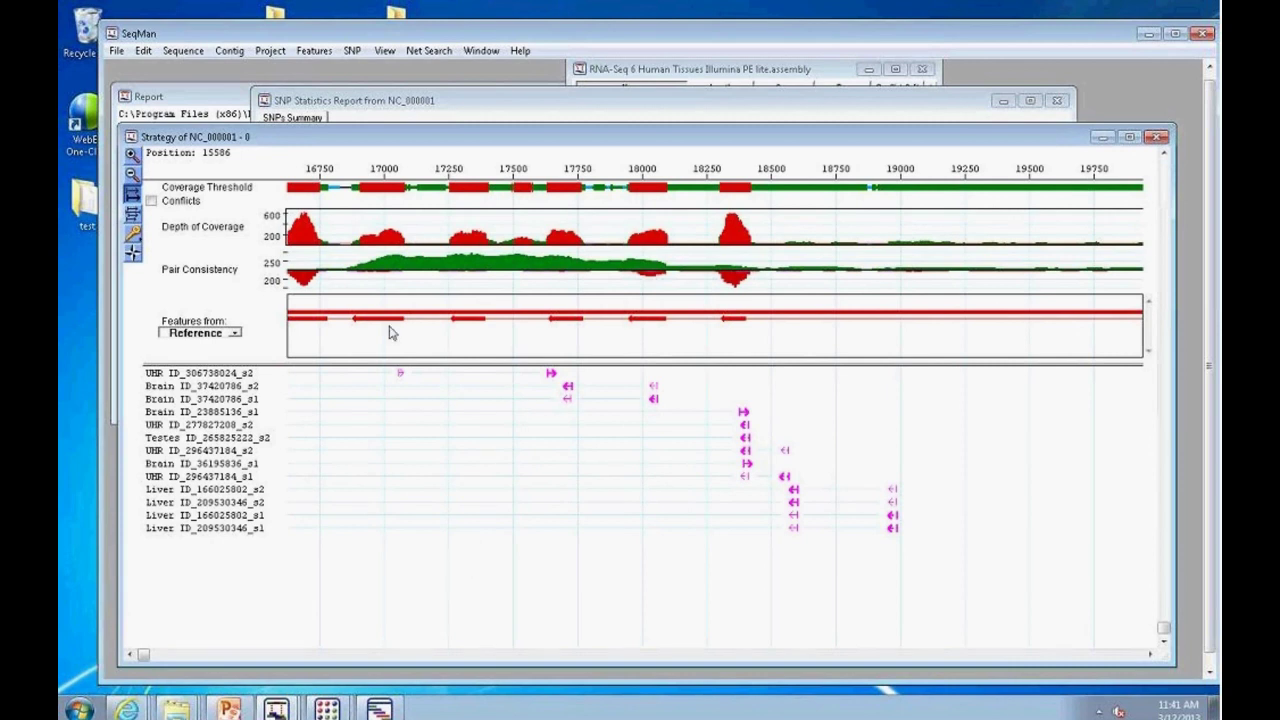
pyautogui.moveTo(327, 708)
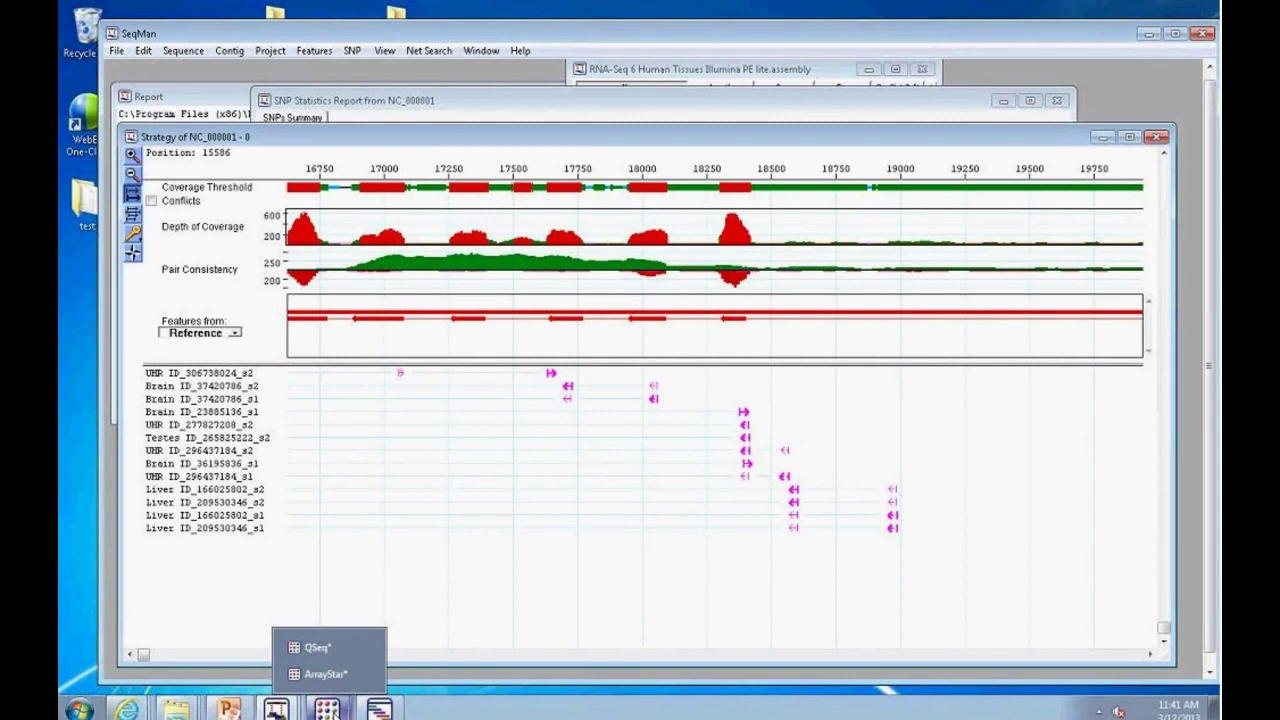
# Step: Minimize ArrayStar and bring the QSeq project window to the front
pyautogui.click(321, 677)
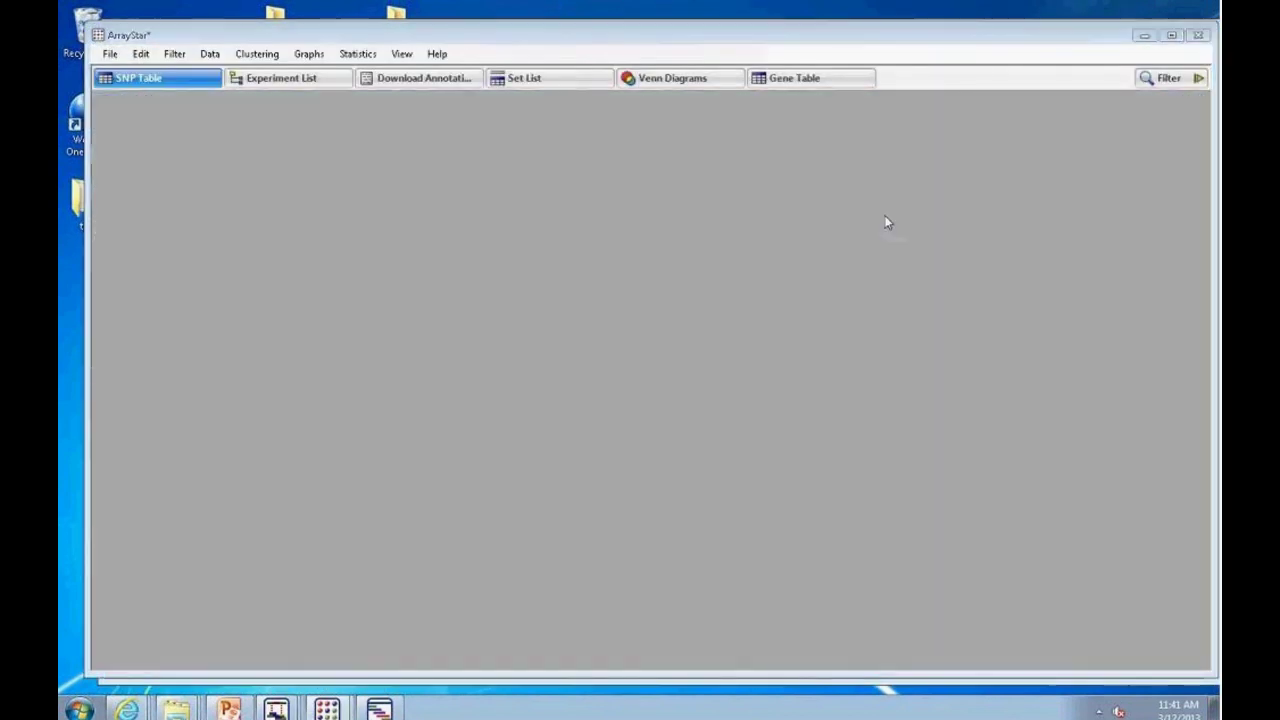
pyautogui.click(1145, 36)
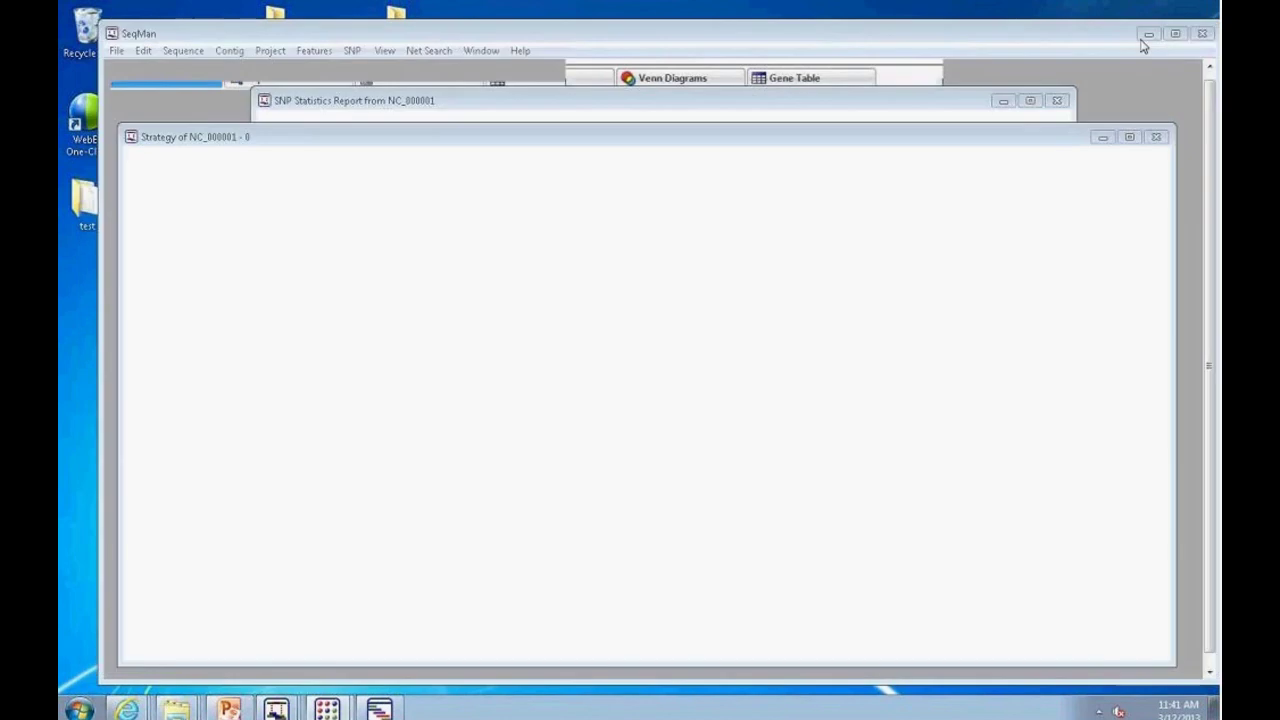
pyautogui.rightClick(327, 709)
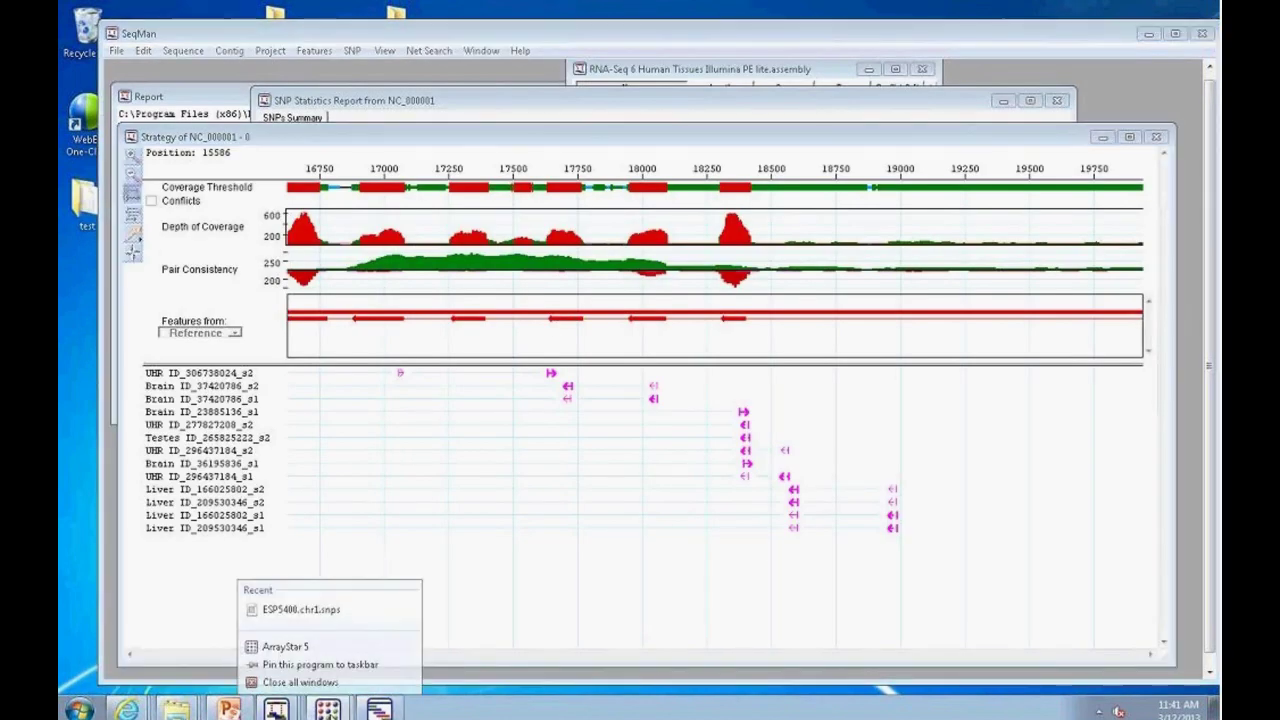
pyautogui.click(327, 709)
pyautogui.click(305, 648)
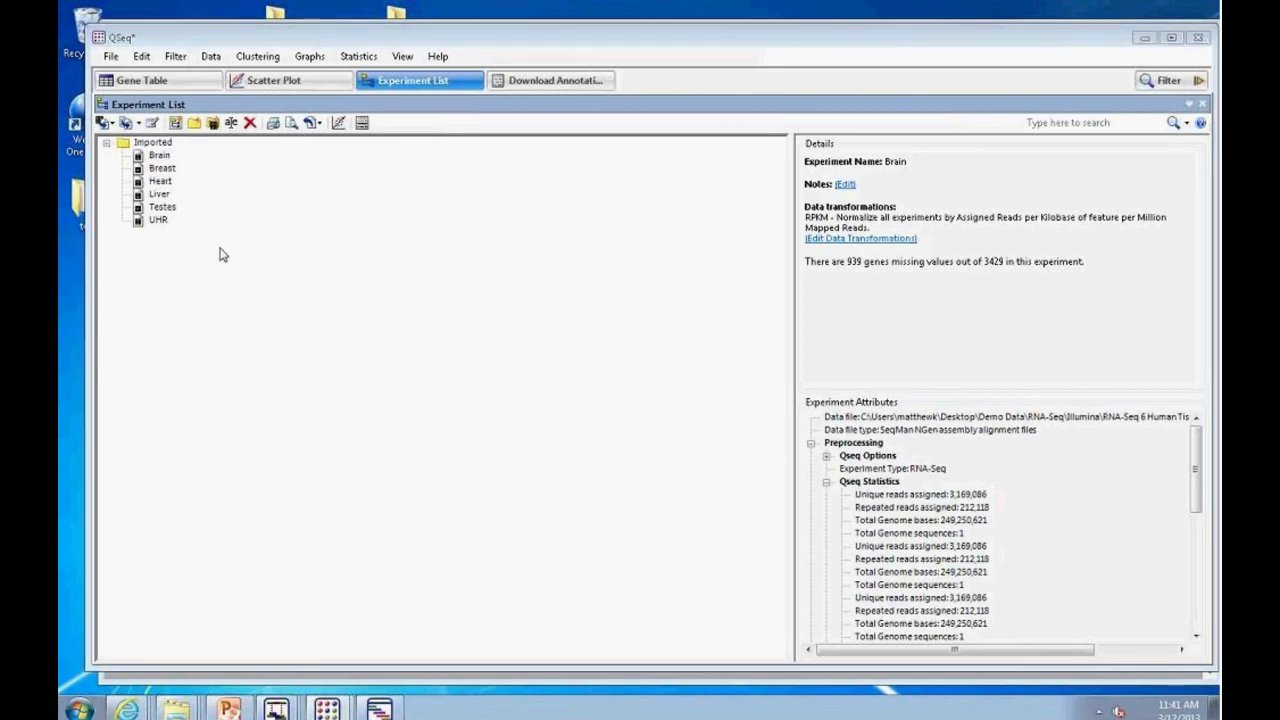
# Step: Review the Brain experiment's QSeq Statistics, then switch to the Scatter Plot
pyautogui.click(161, 156)
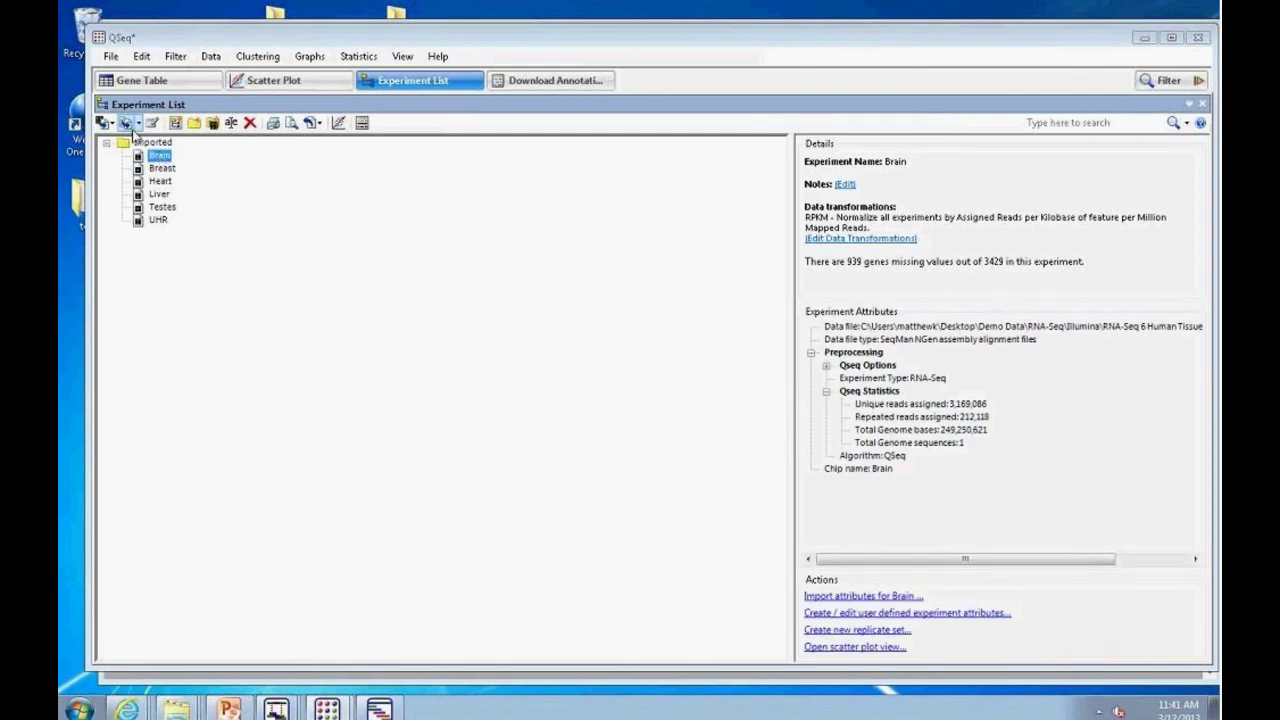
pyautogui.click(150, 143)
pyautogui.click(158, 156)
pyautogui.click(826, 392)
pyautogui.click(826, 394)
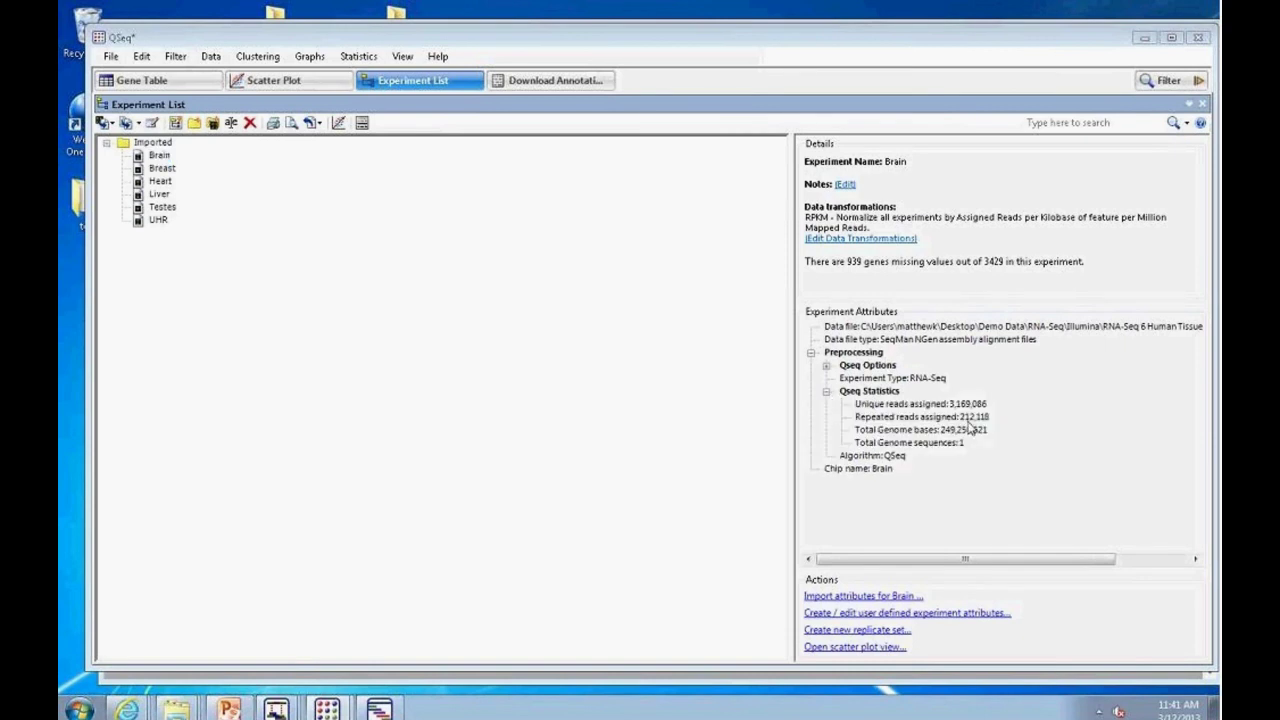
pyautogui.click(623, 380)
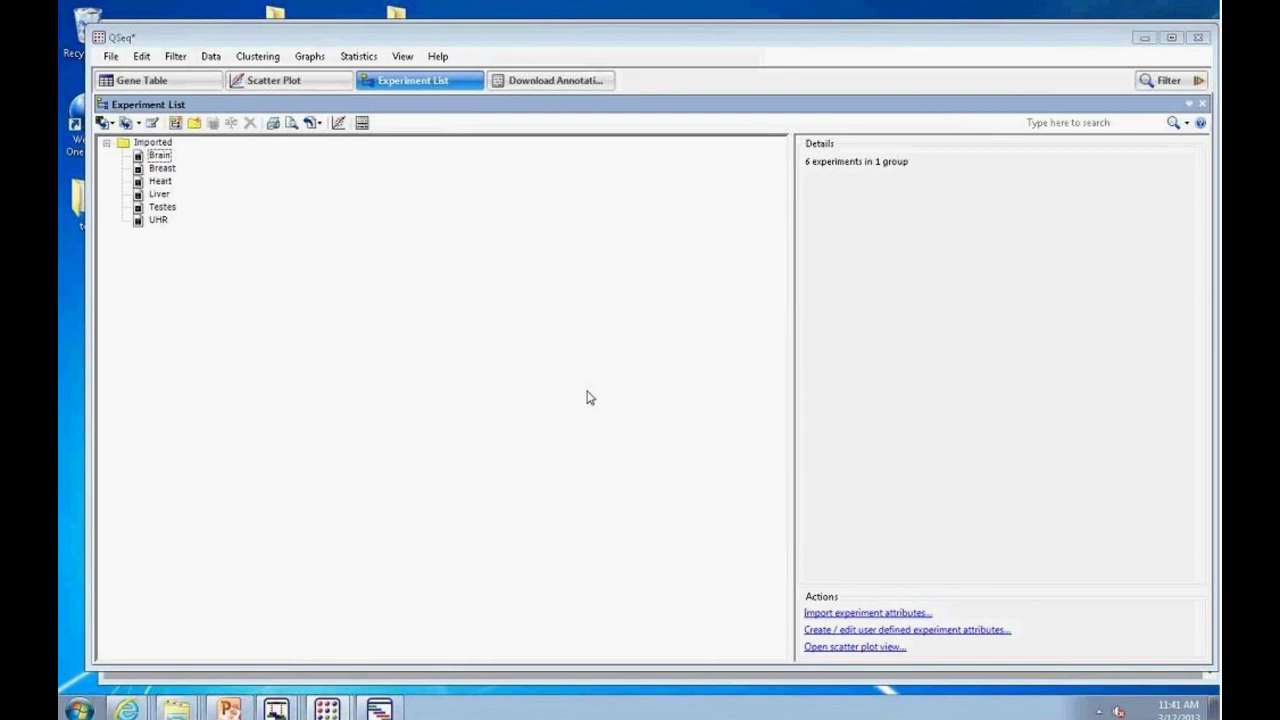
pyautogui.click(310, 82)
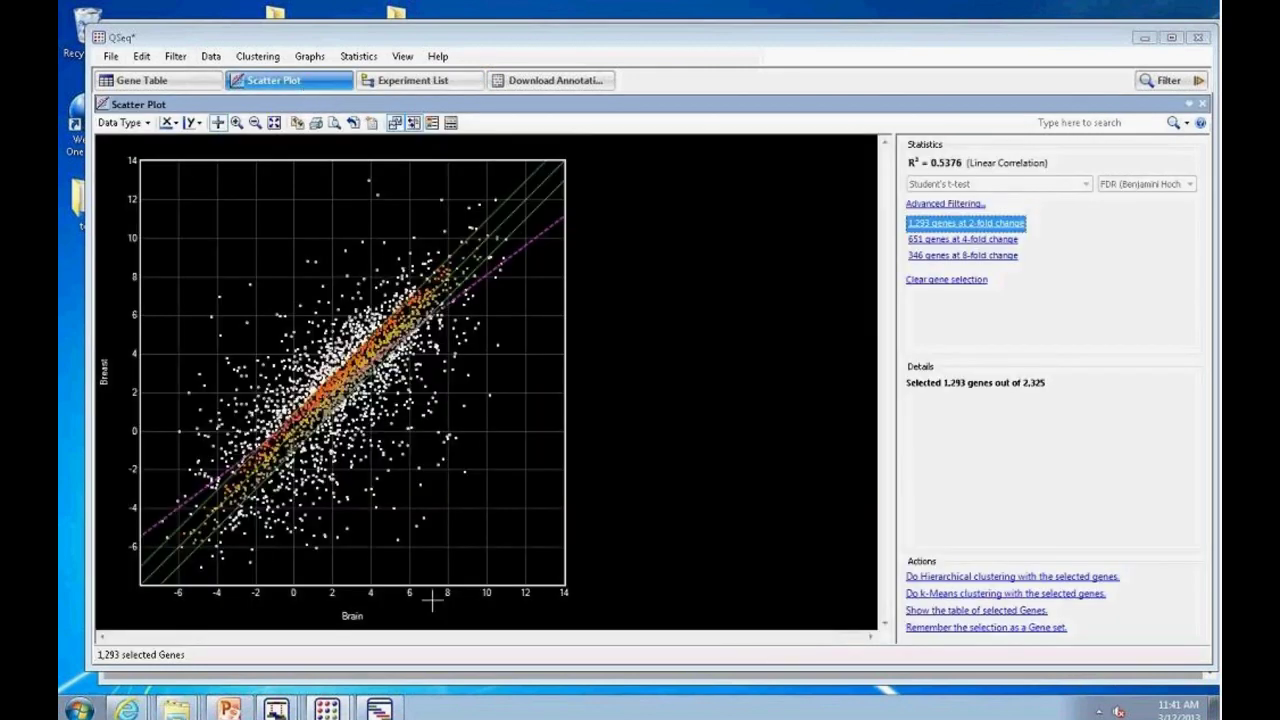
# Step: Plot Breast on the x-axis against Heart on the y-axis, clearing the gene selection
pyautogui.click(352, 620)
pyautogui.click(353, 622)
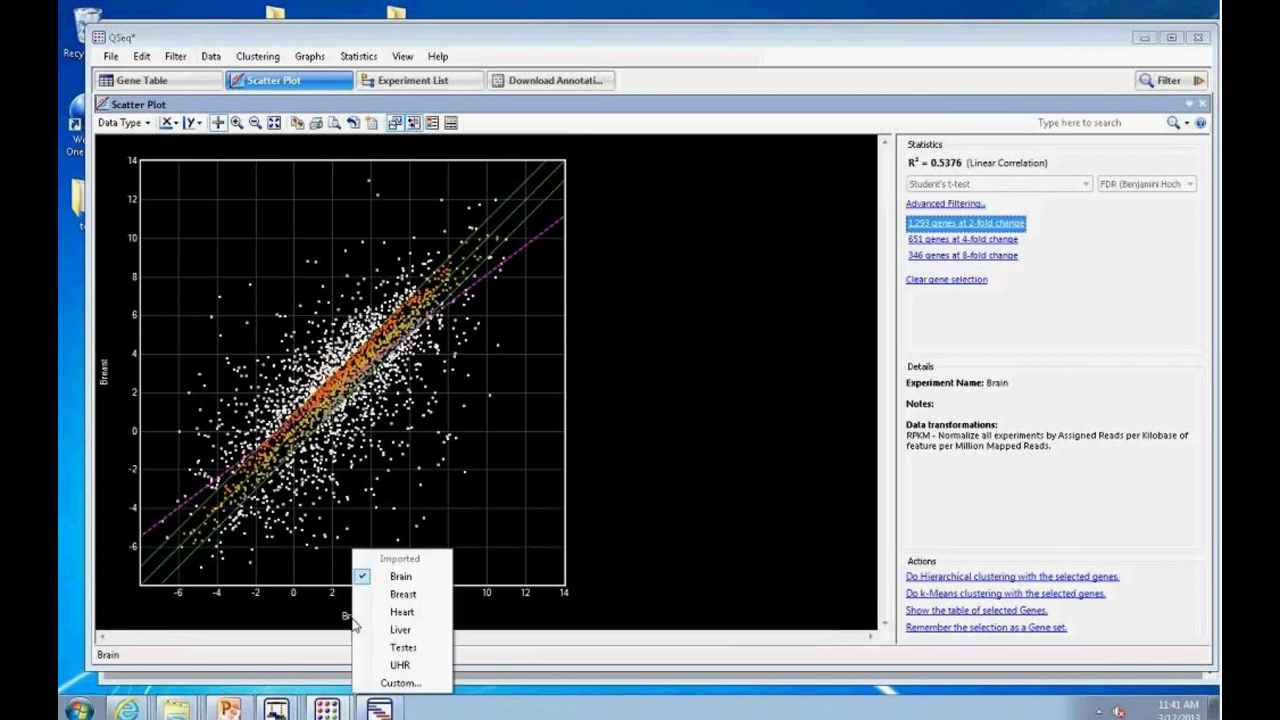
pyautogui.click(399, 629)
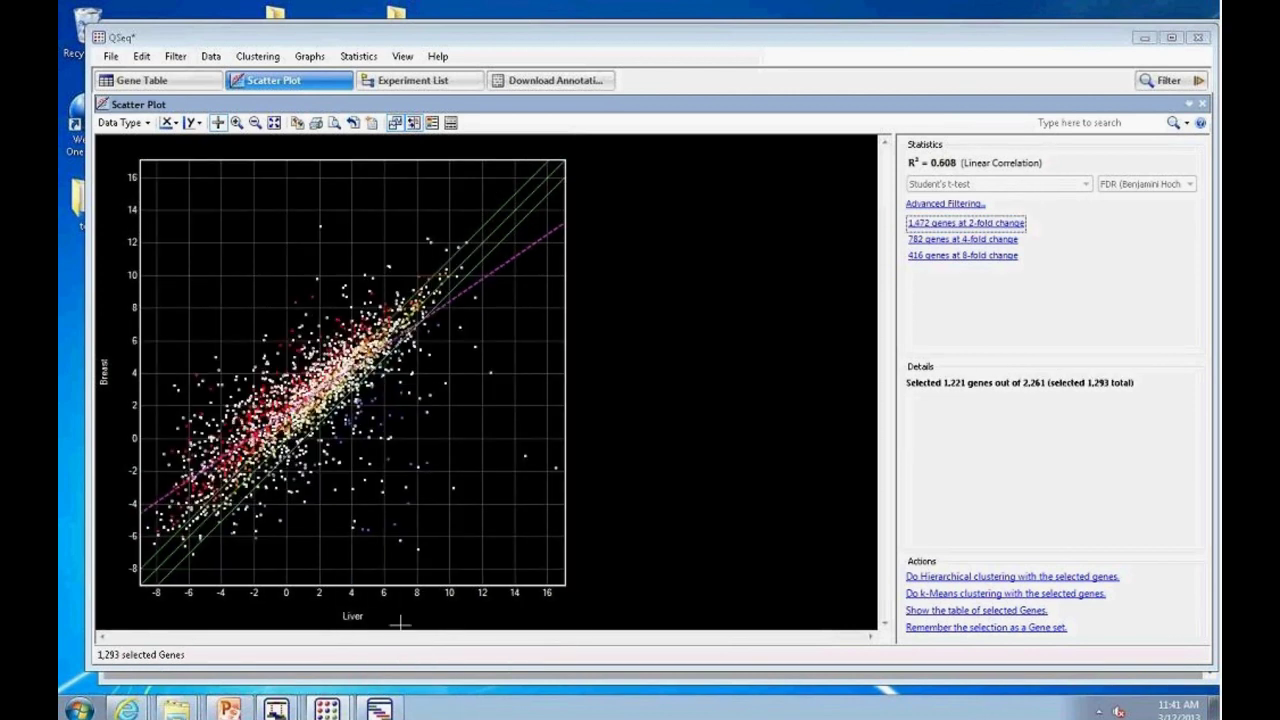
pyautogui.click(350, 620)
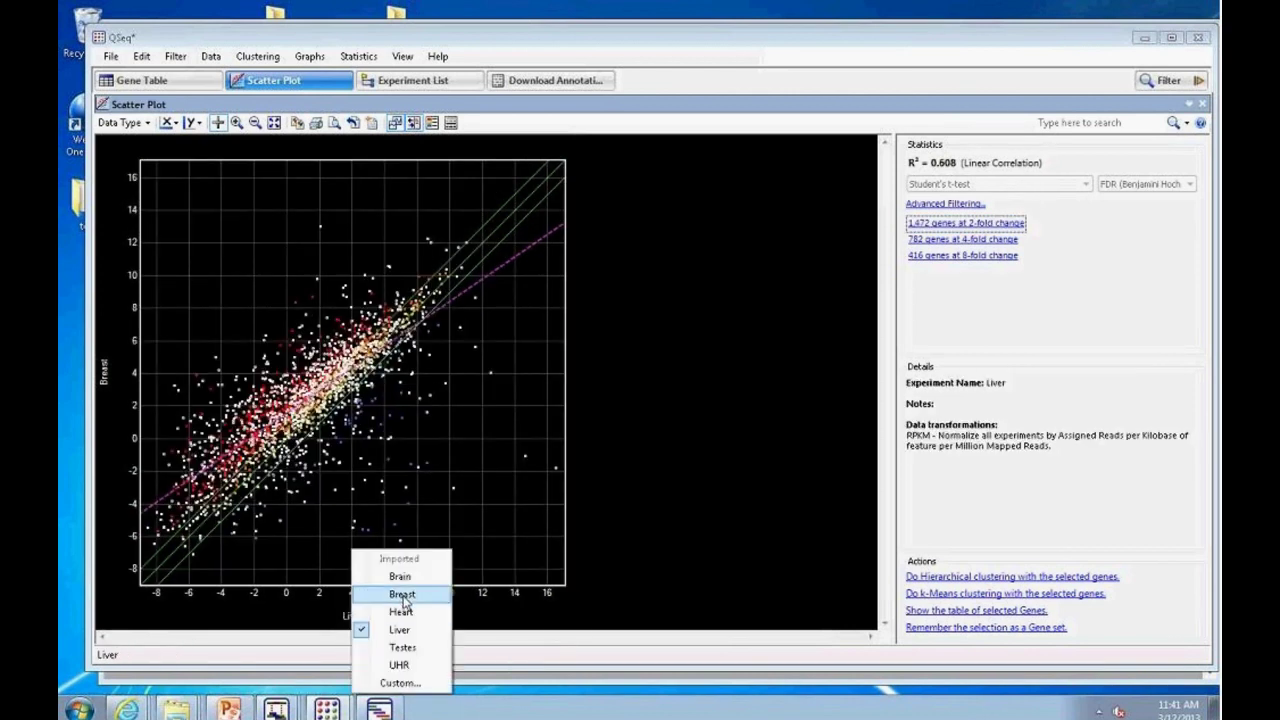
pyautogui.click(398, 595)
pyautogui.click(105, 372)
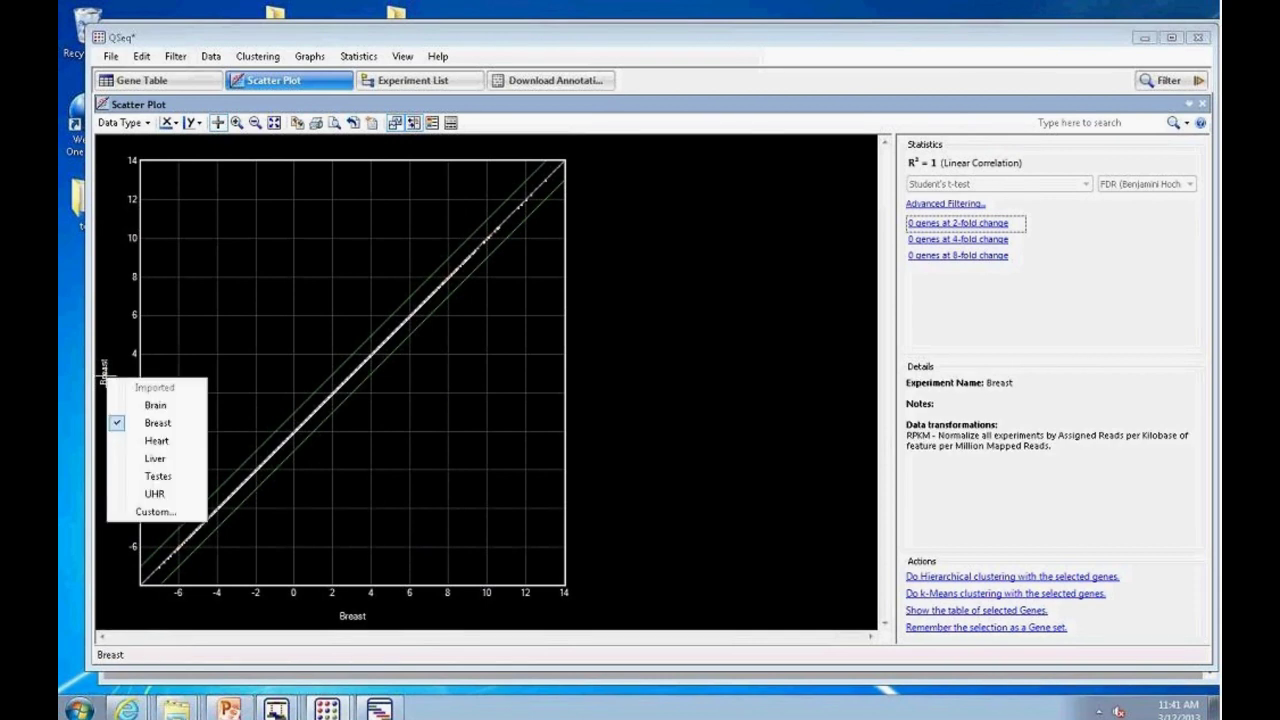
pyautogui.click(157, 441)
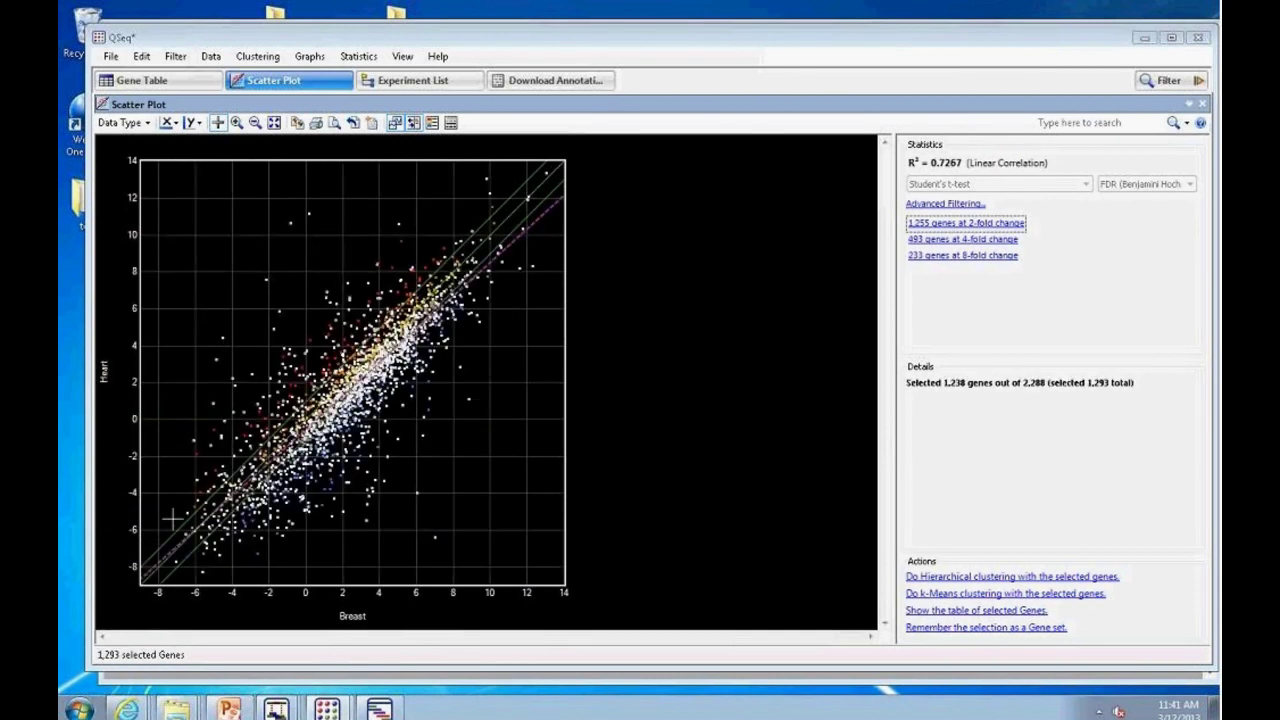
pyautogui.click(778, 446)
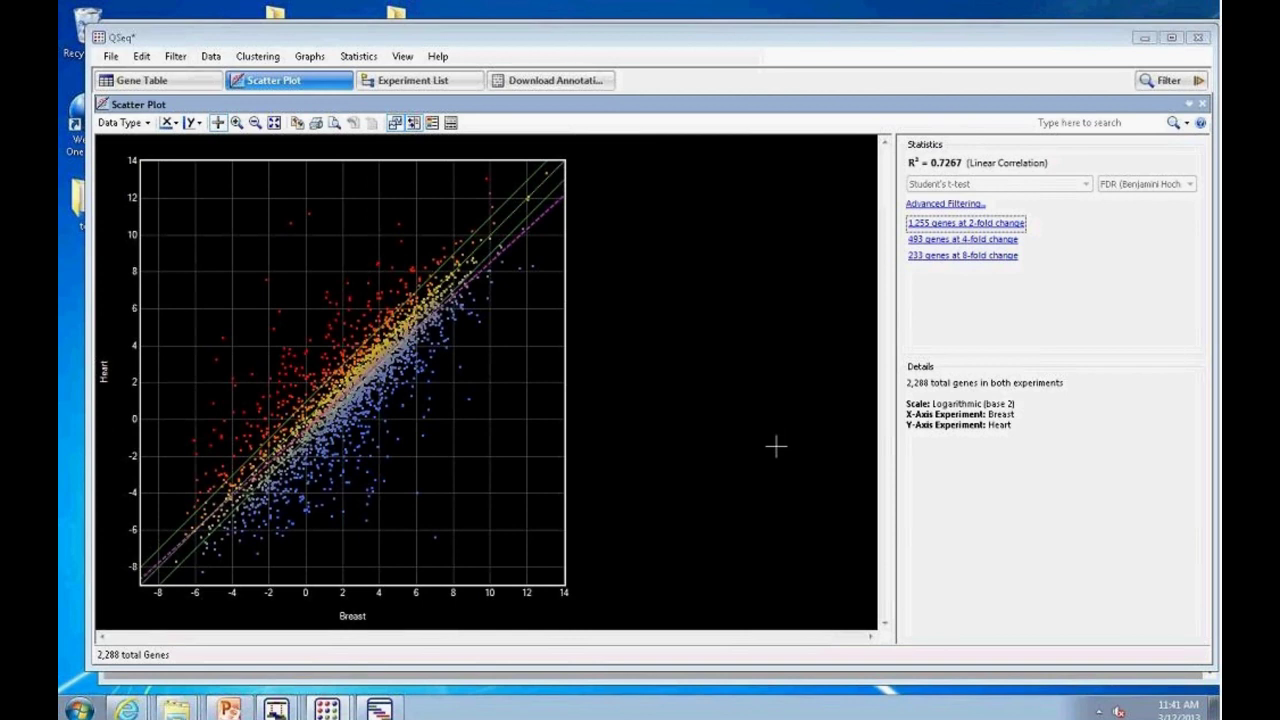
pyautogui.click(188, 84)
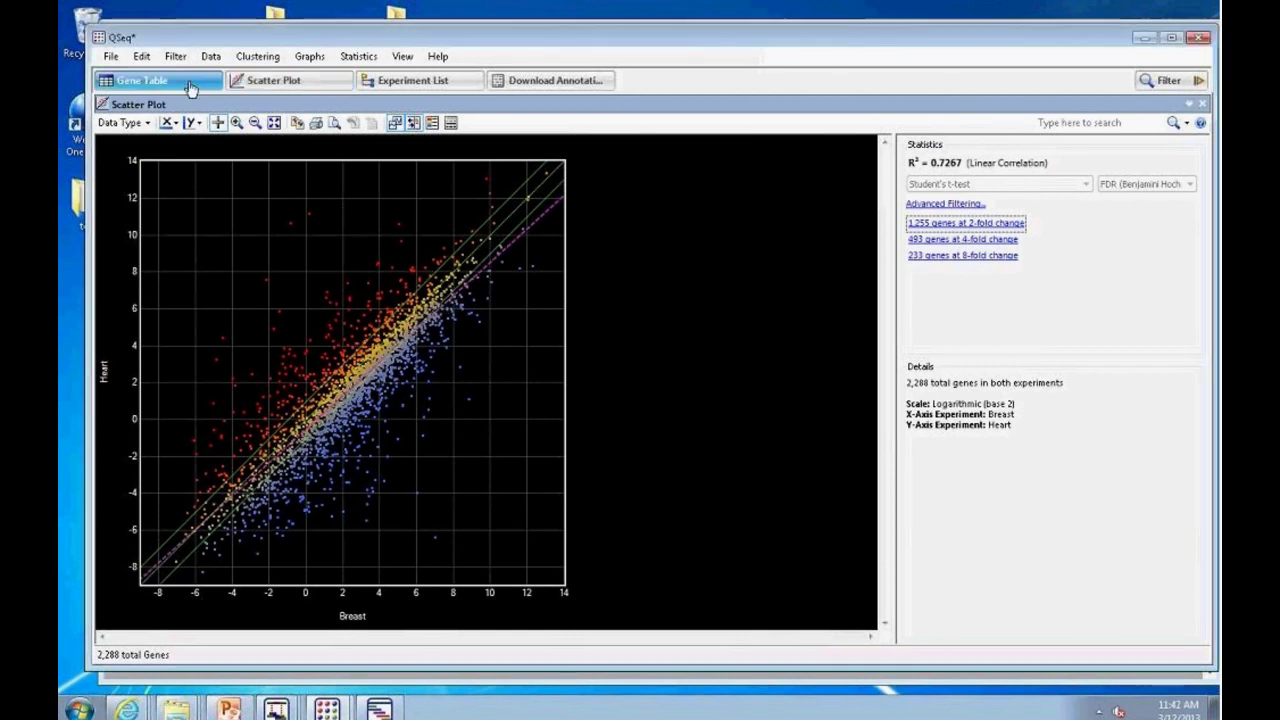
pyautogui.click(288, 84)
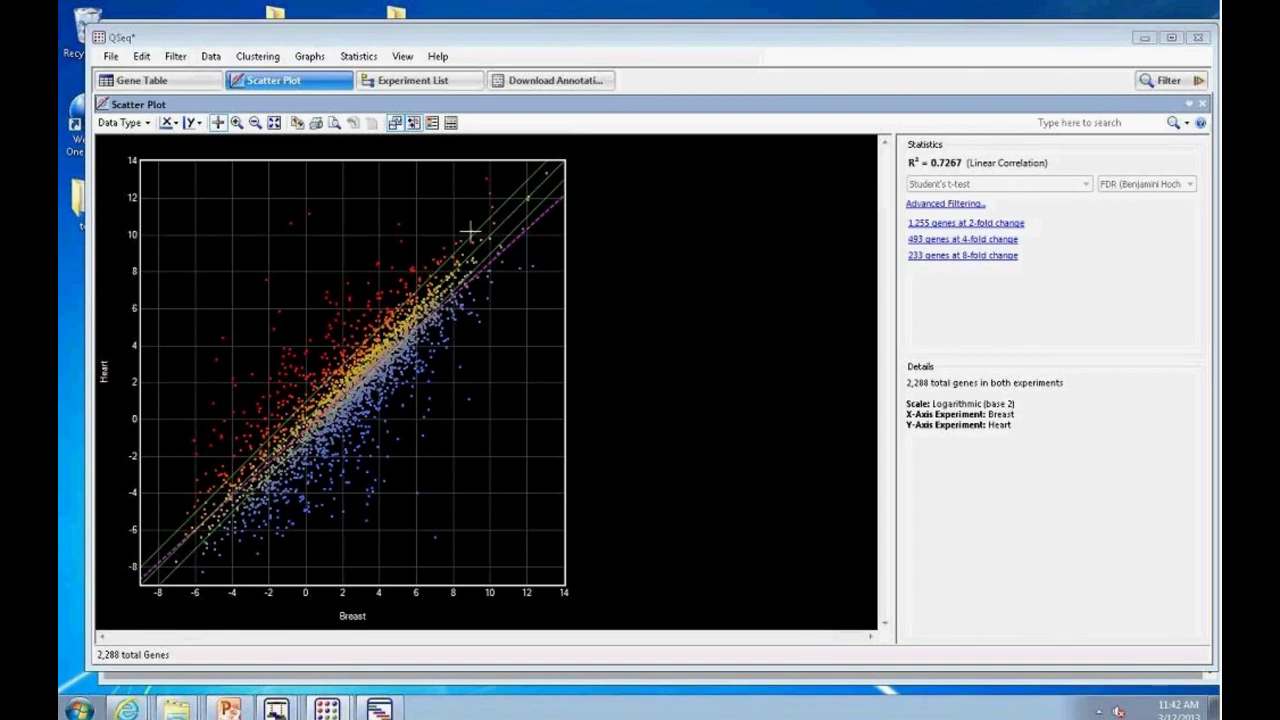
# Step: Select the 233 genes at 8-fold change and open Advanced Filtering
pyautogui.click(947, 231)
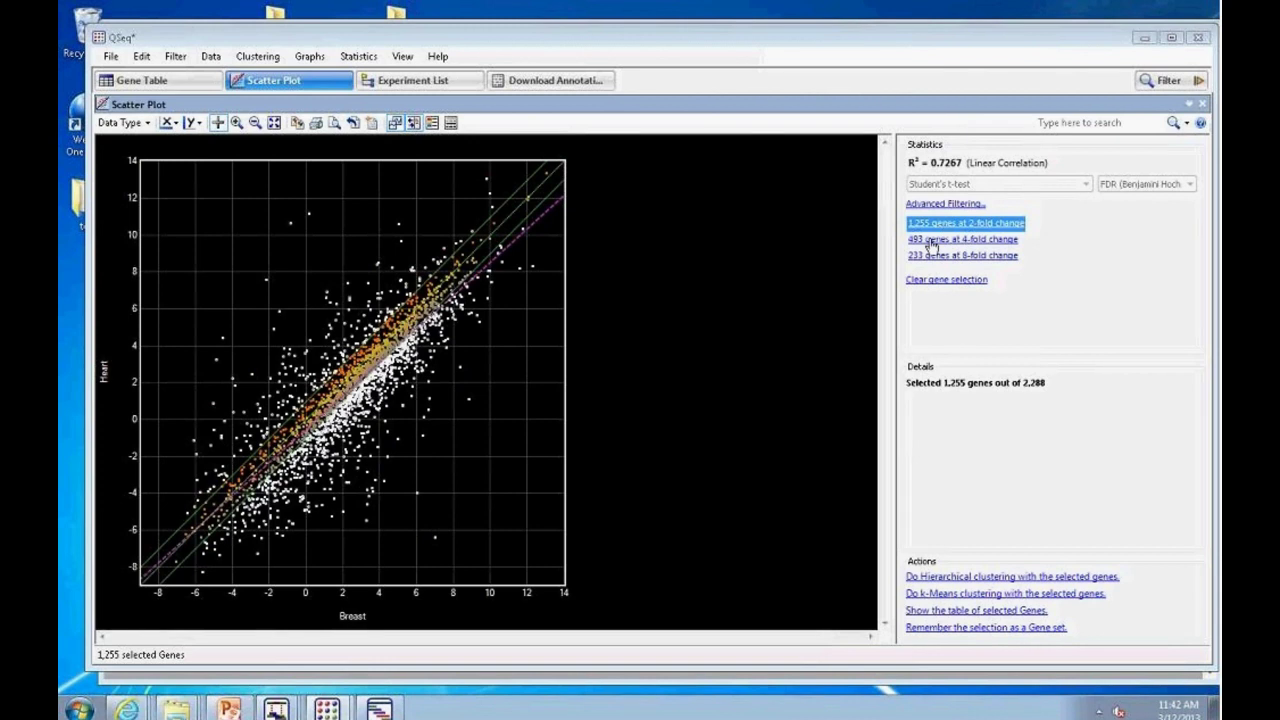
pyautogui.click(931, 240)
pyautogui.click(930, 256)
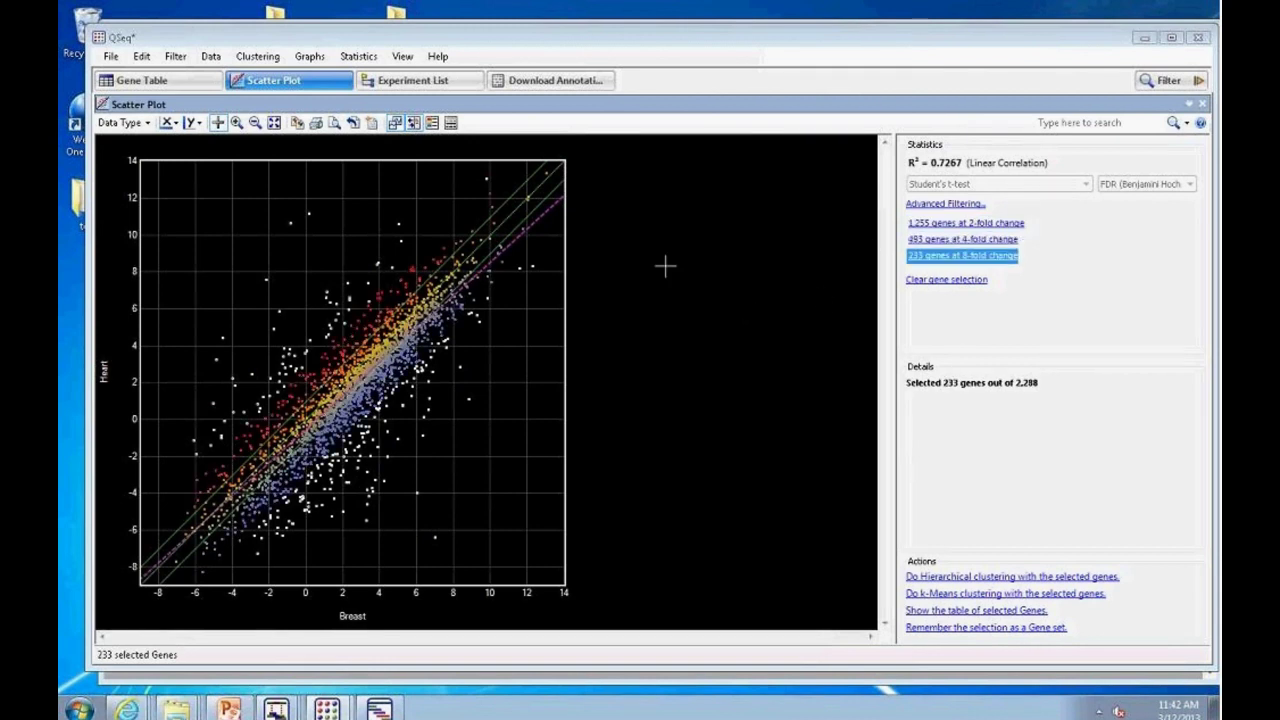
pyautogui.click(926, 206)
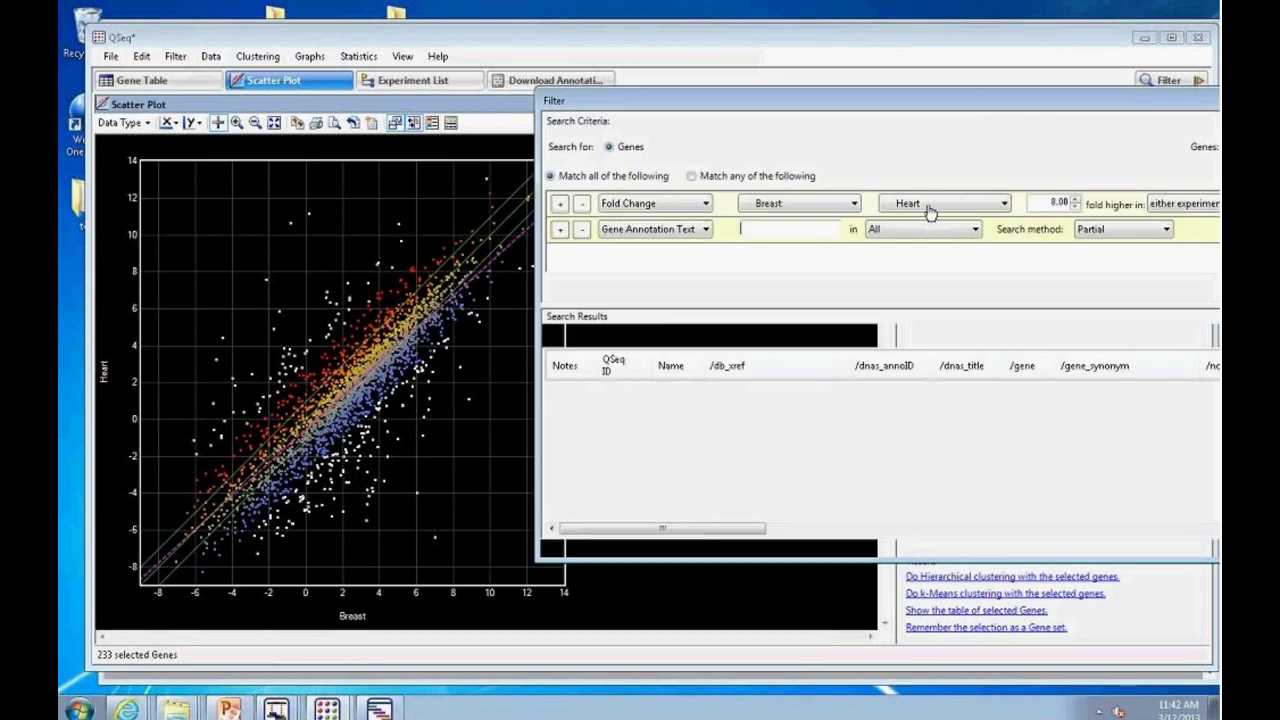
# Step: Drop the Gene Annotation Text criterion and set Fold Change to Heart with a lower threshold
pyautogui.moveTo(790, 118); pyautogui.dragTo(553, 101)
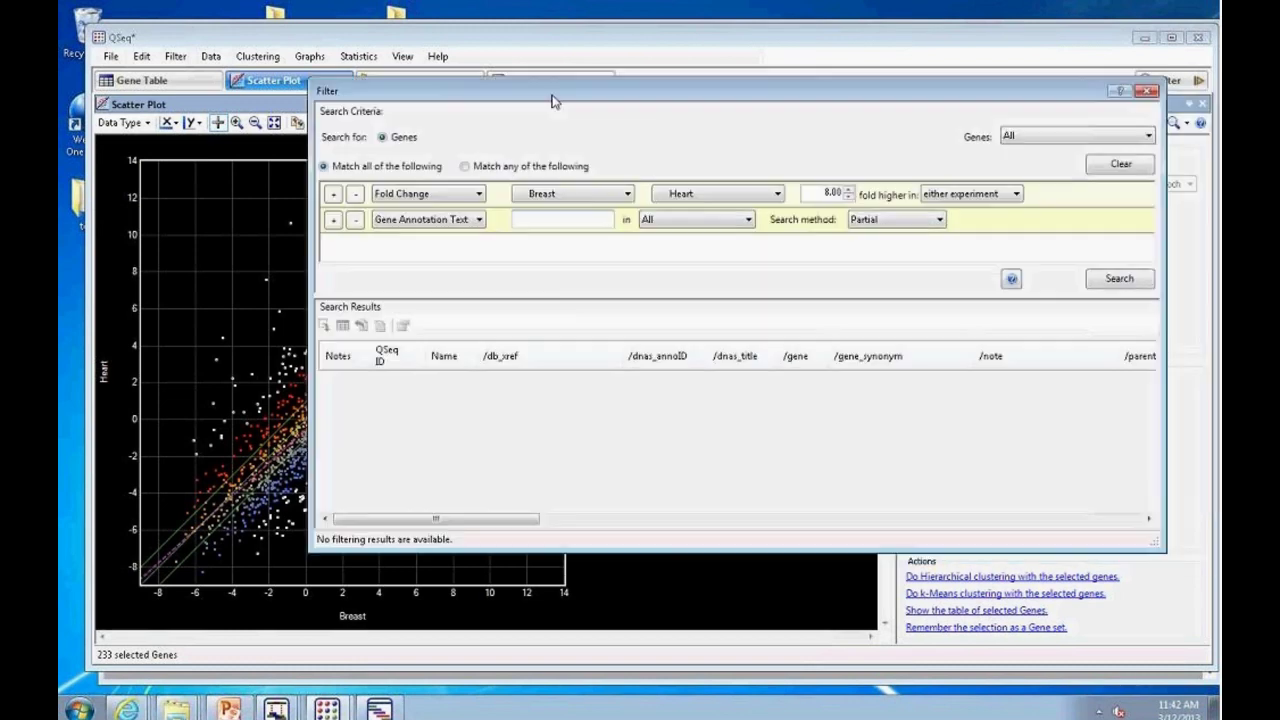
pyautogui.click(354, 219)
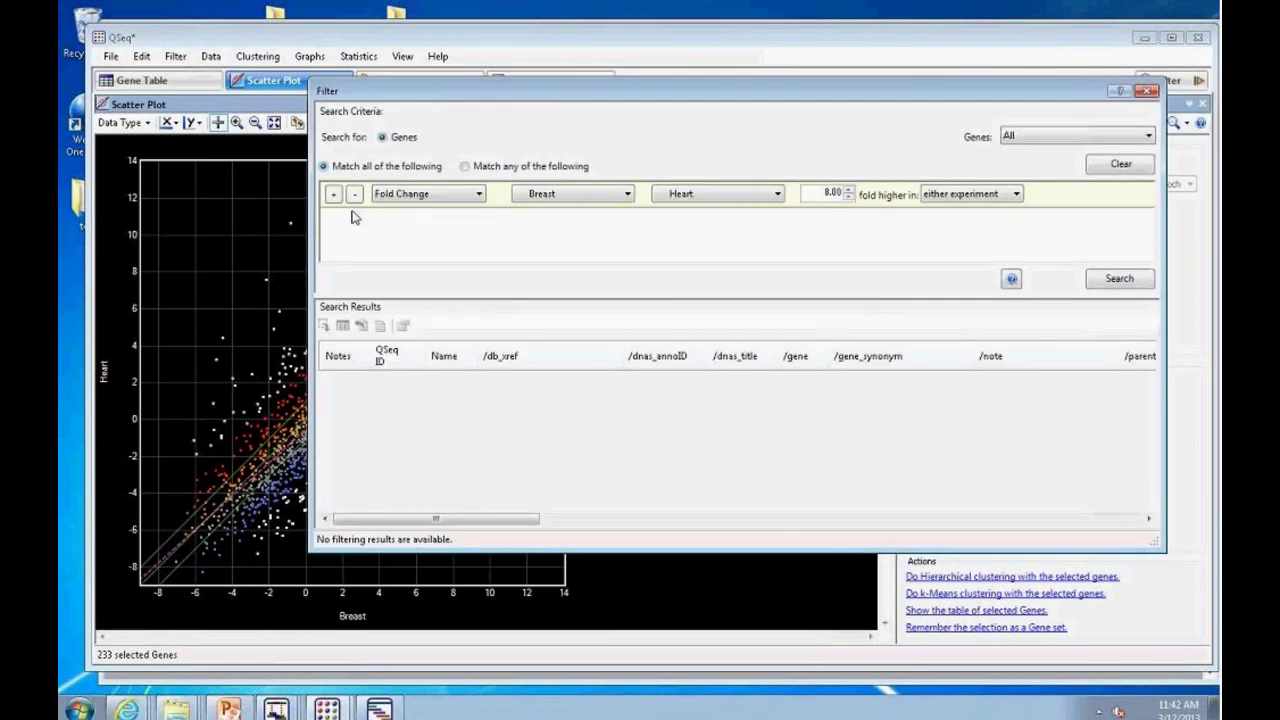
pyautogui.click(480, 196)
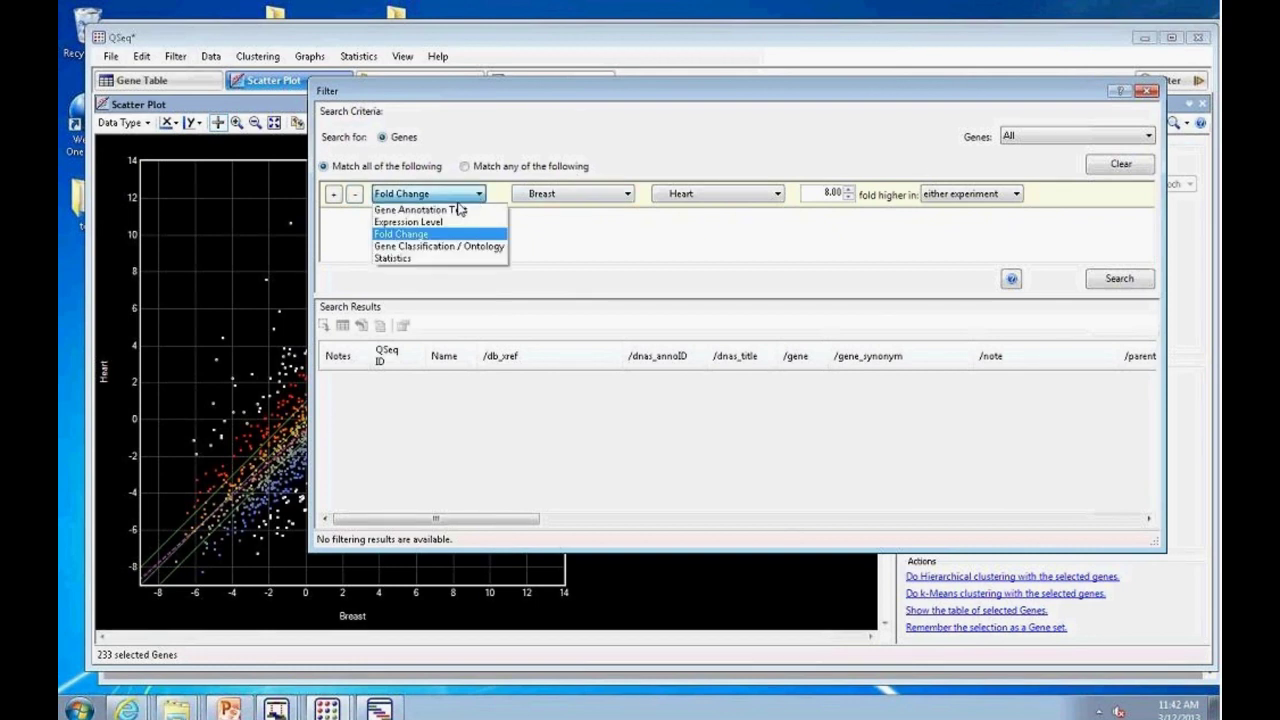
pyautogui.click(624, 197)
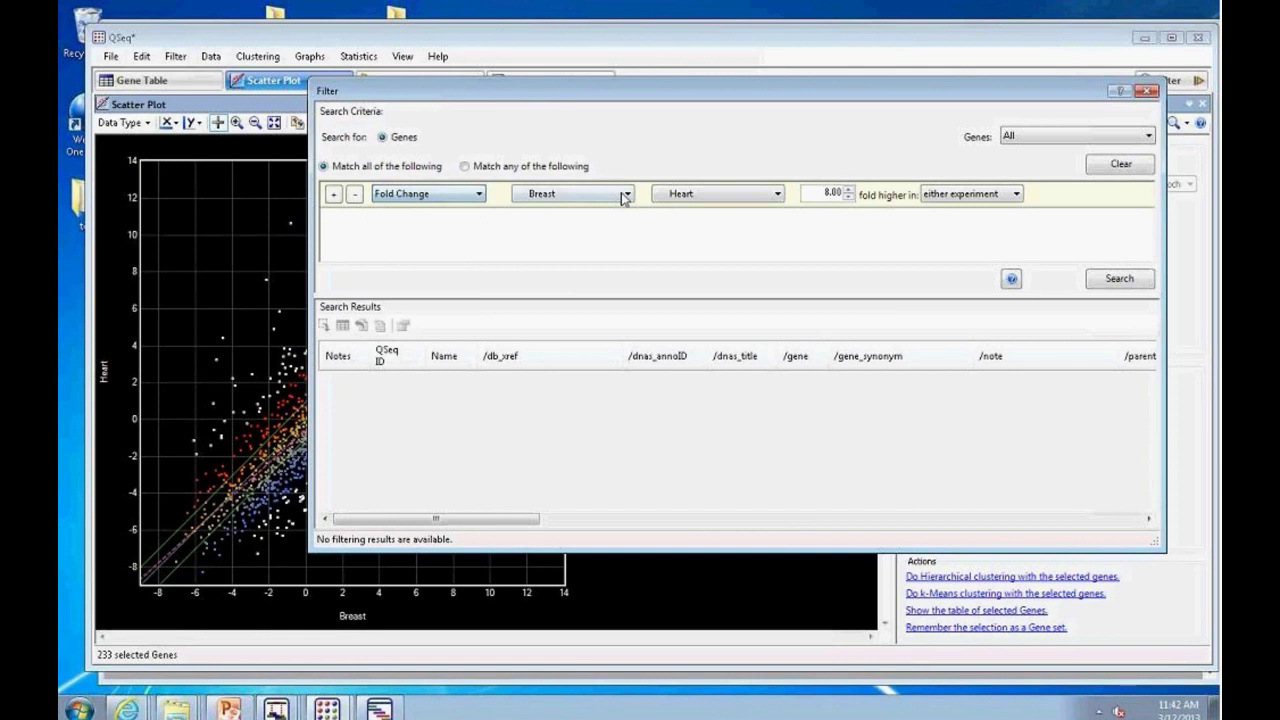
pyautogui.click(626, 197)
pyautogui.click(550, 245)
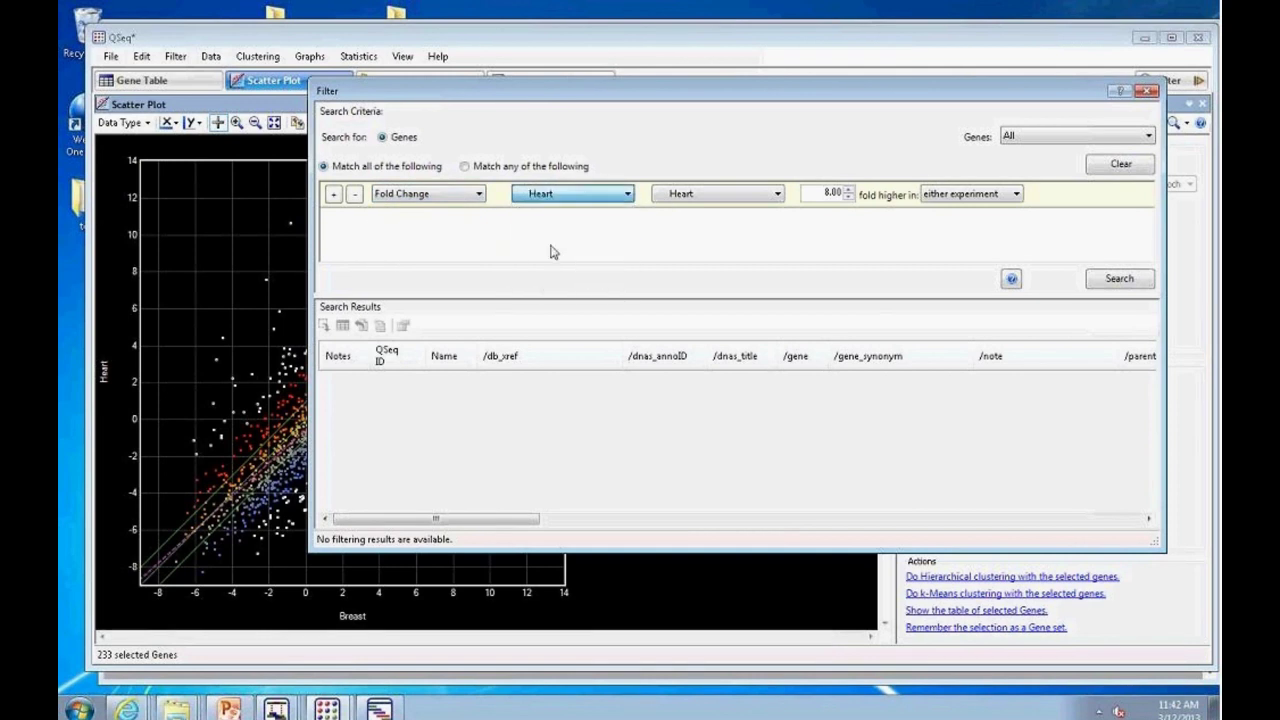
pyautogui.click(848, 199)
pyautogui.click(848, 199)
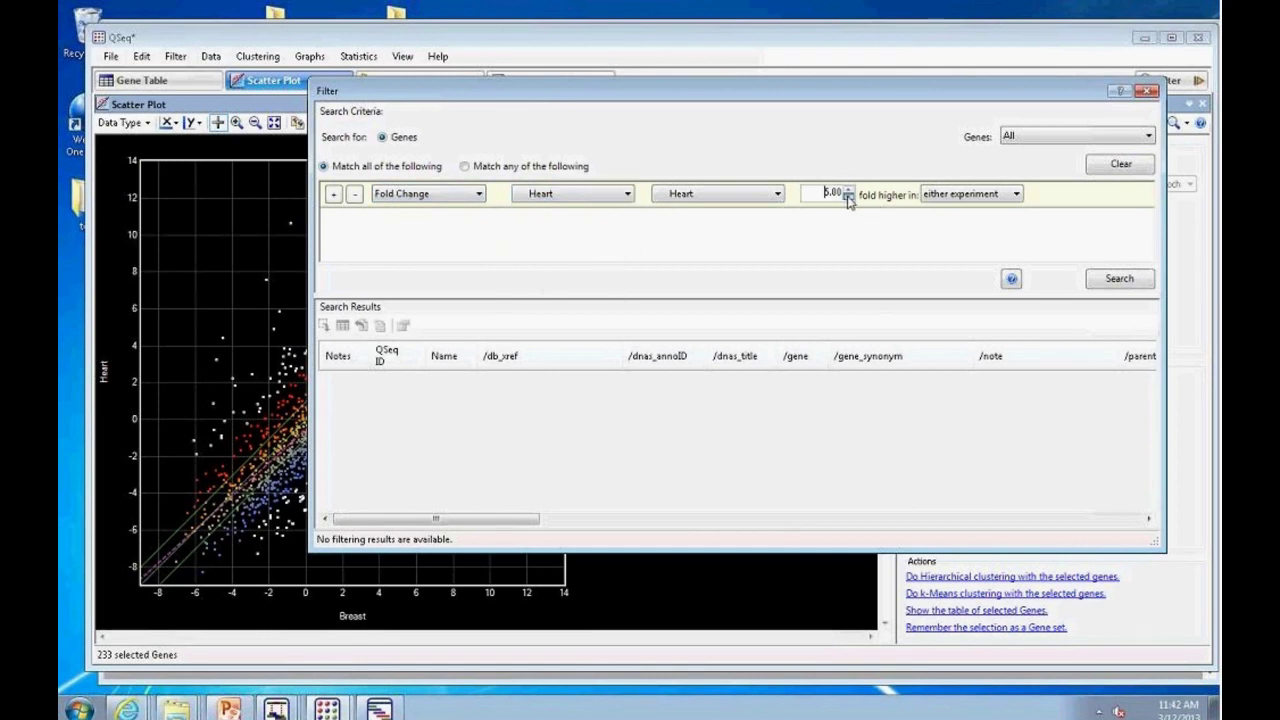
pyautogui.click(848, 199)
# Step: Add an Expression Level criterion with a raised threshold, then view the Gene Table
pyautogui.click(334, 194)
pyautogui.click(480, 220)
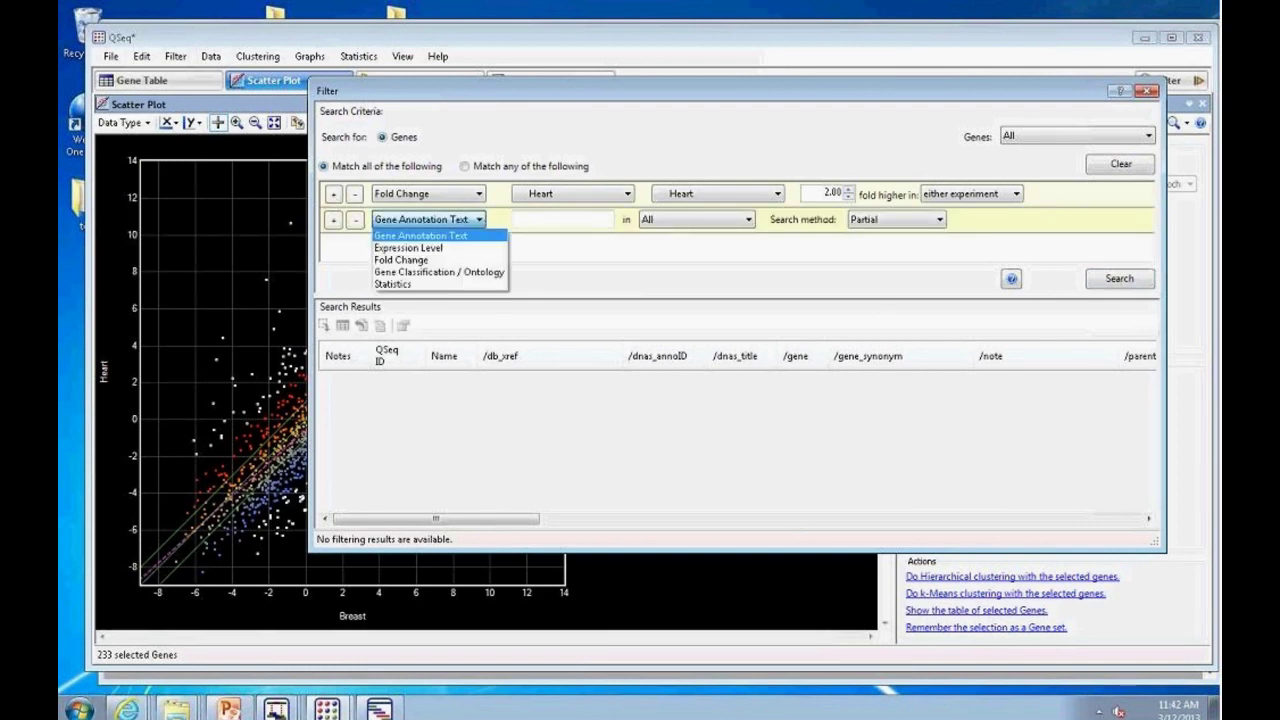
pyautogui.click(410, 248)
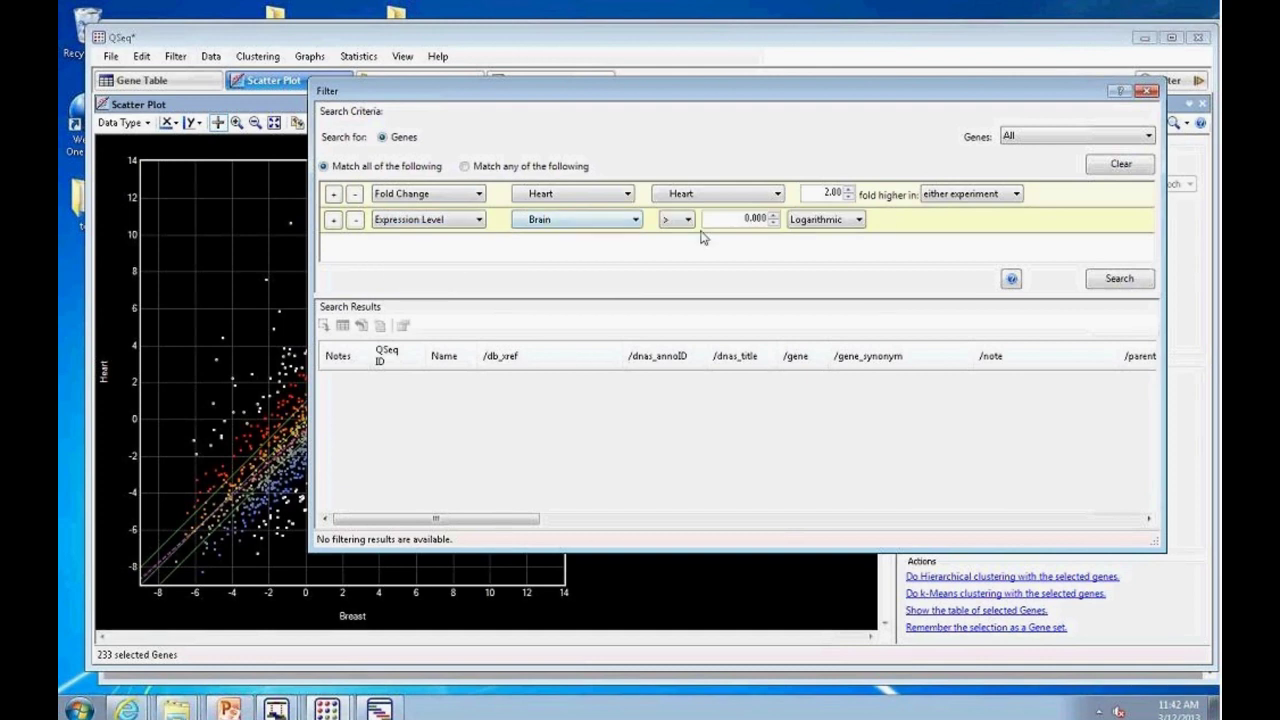
pyautogui.click(773, 215)
pyautogui.click(773, 215)
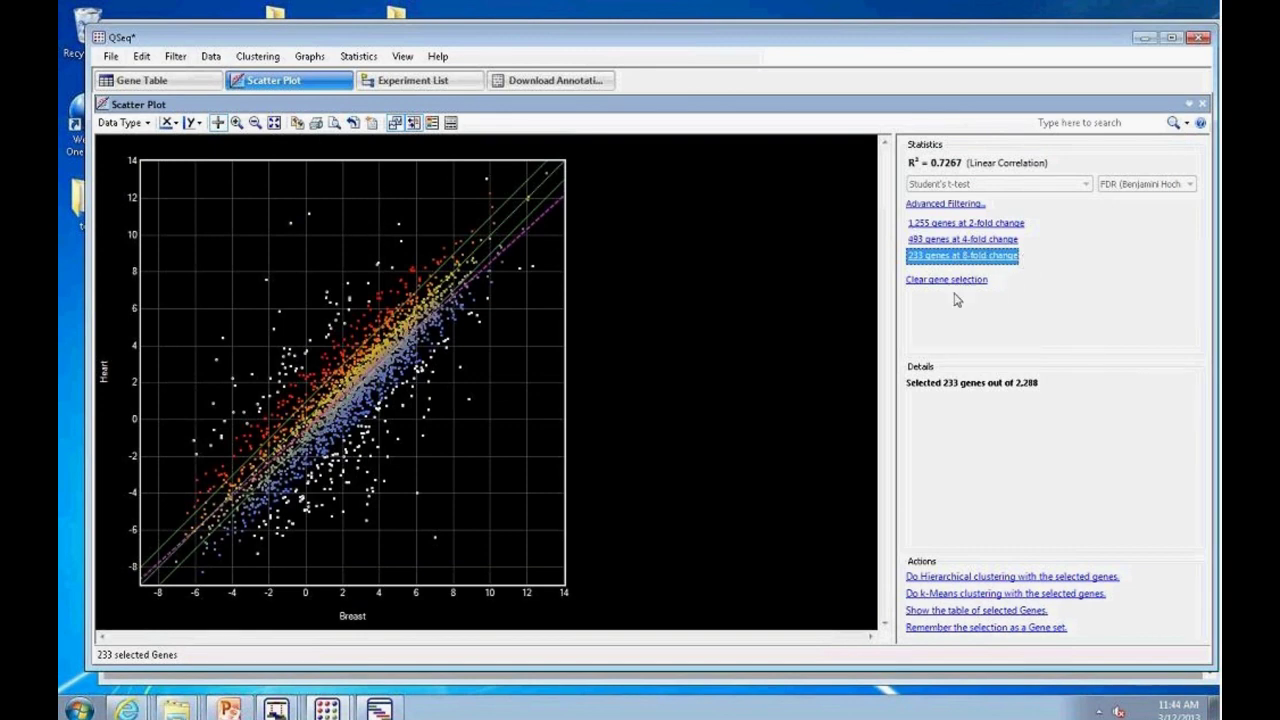
pyautogui.click(152, 80)
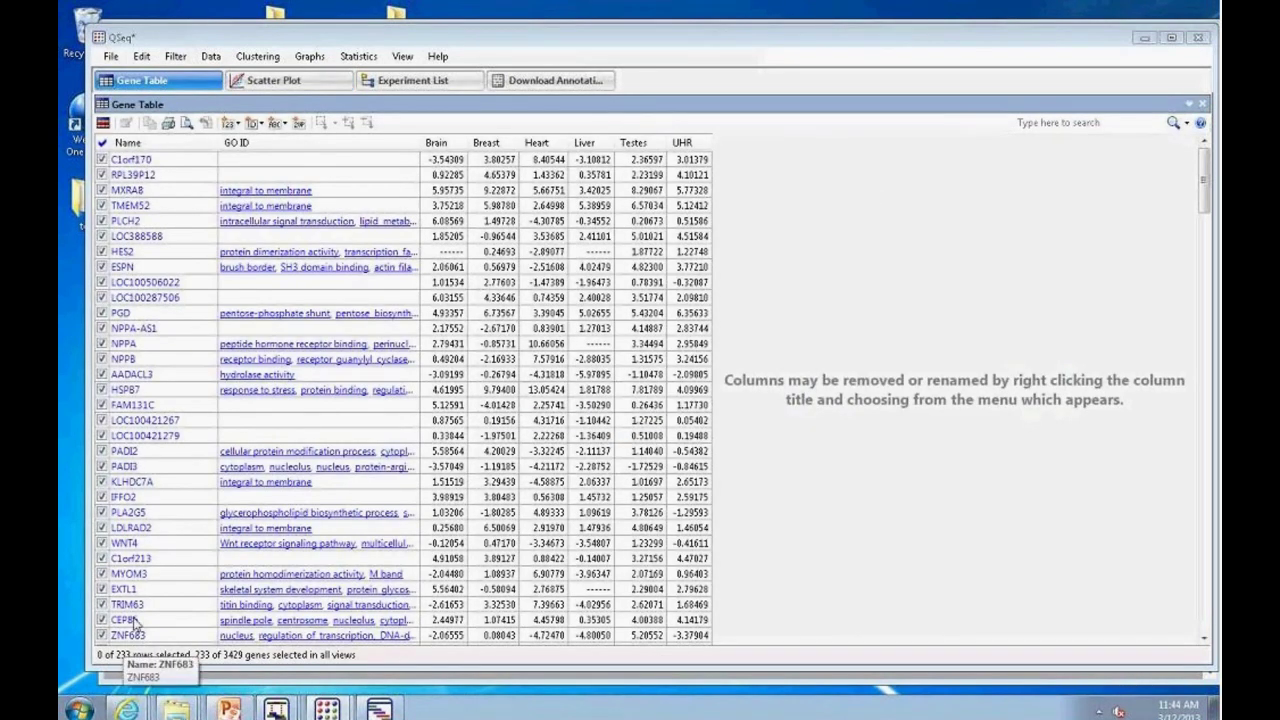
pyautogui.moveTo(590, 243)
pyautogui.moveTo(581, 538)
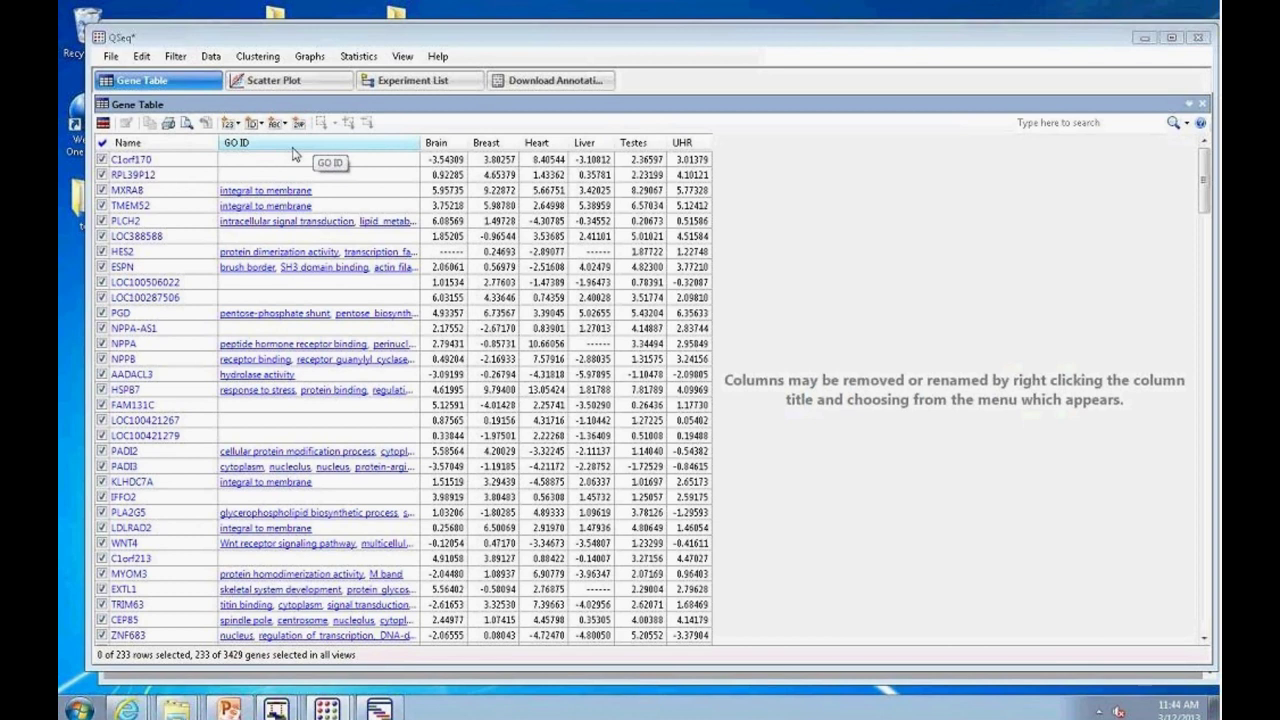
pyautogui.moveTo(660, 268)
pyautogui.moveTo(468, 268)
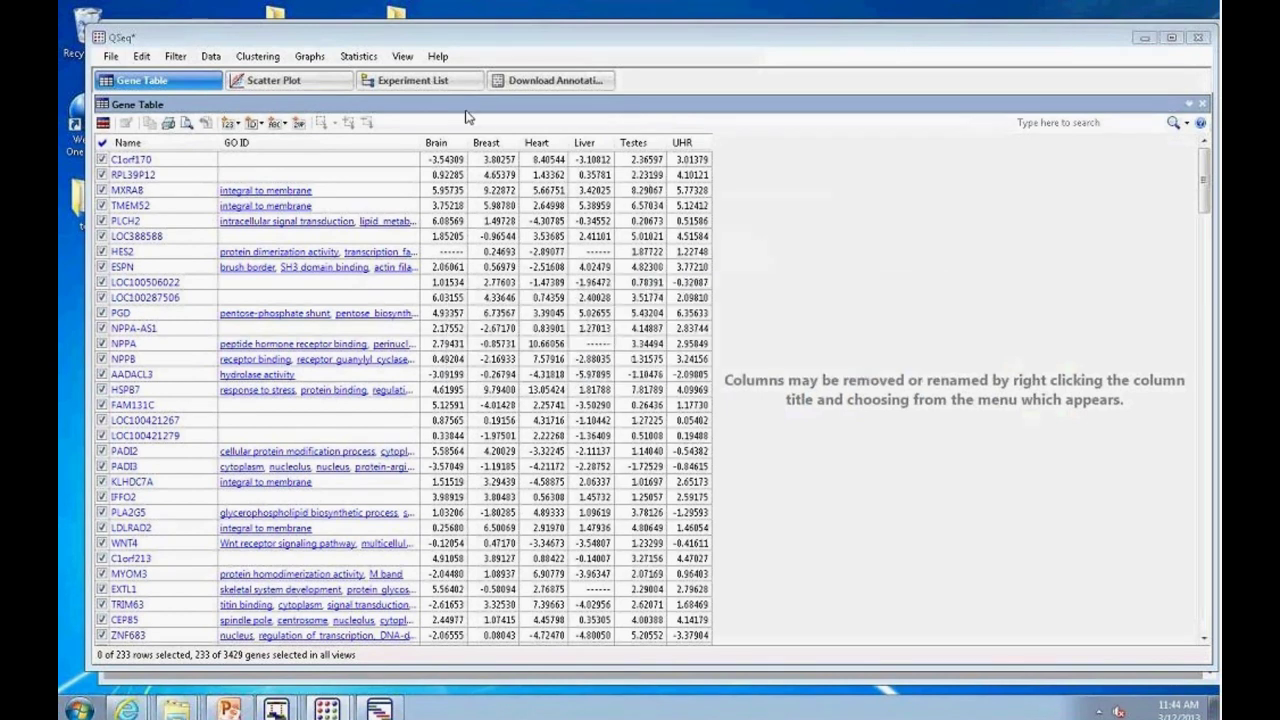
pyautogui.click(240, 123)
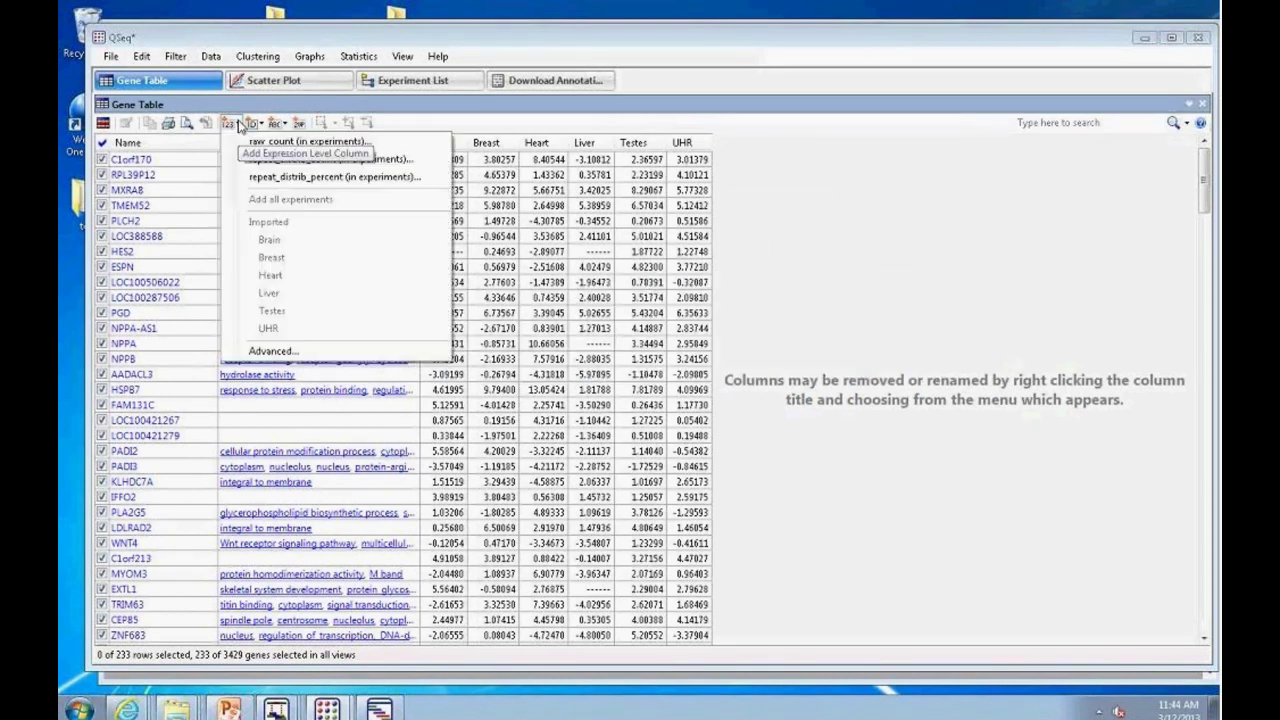
pyautogui.click(290, 142)
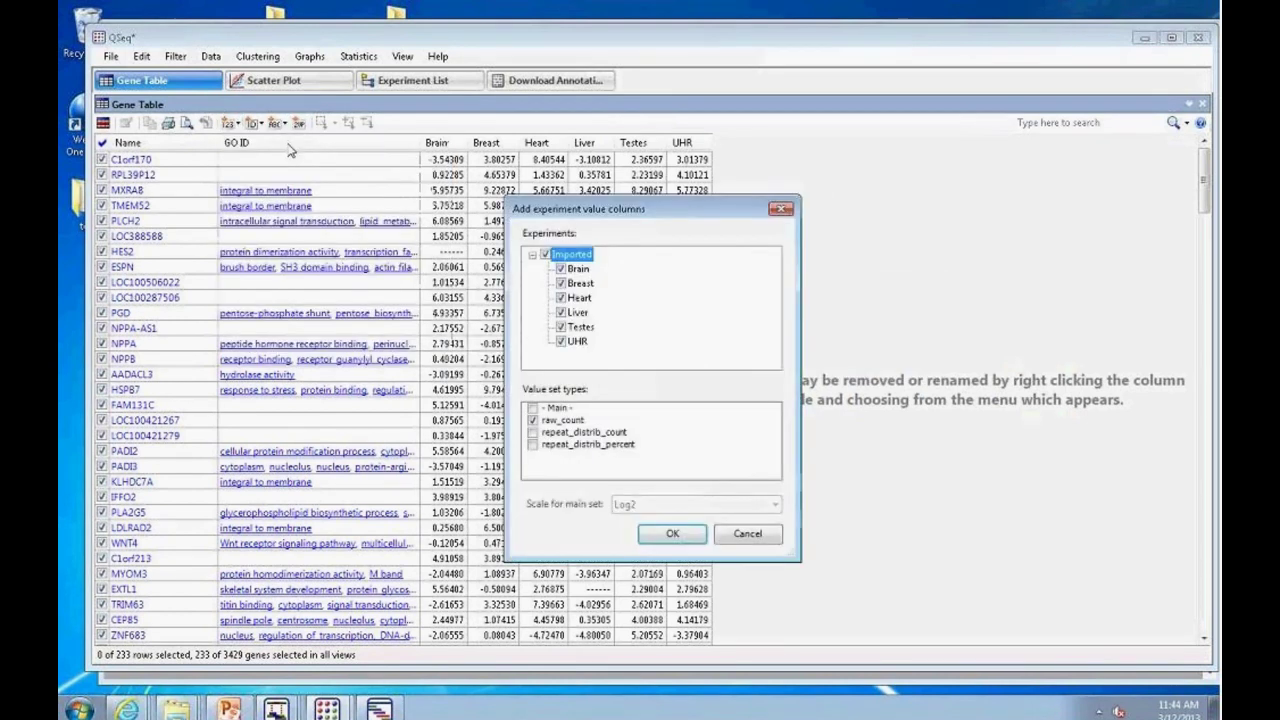
pyautogui.click(751, 534)
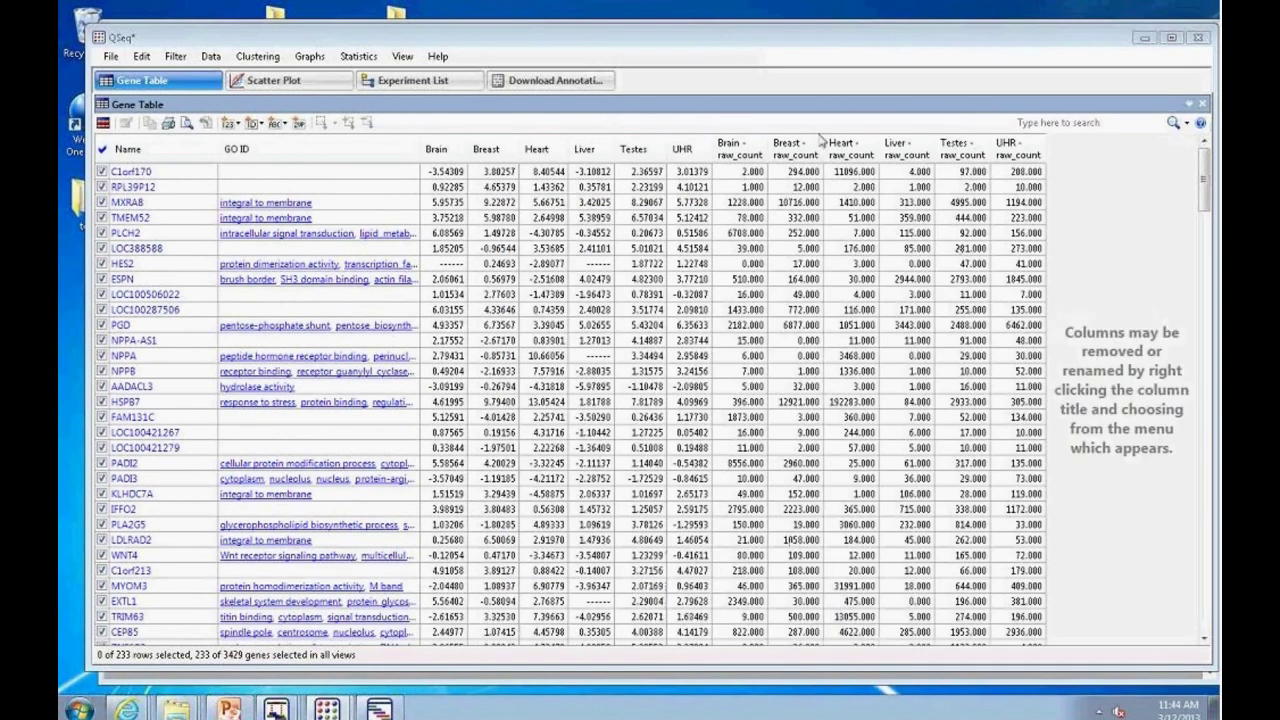
pyautogui.moveTo(968, 425)
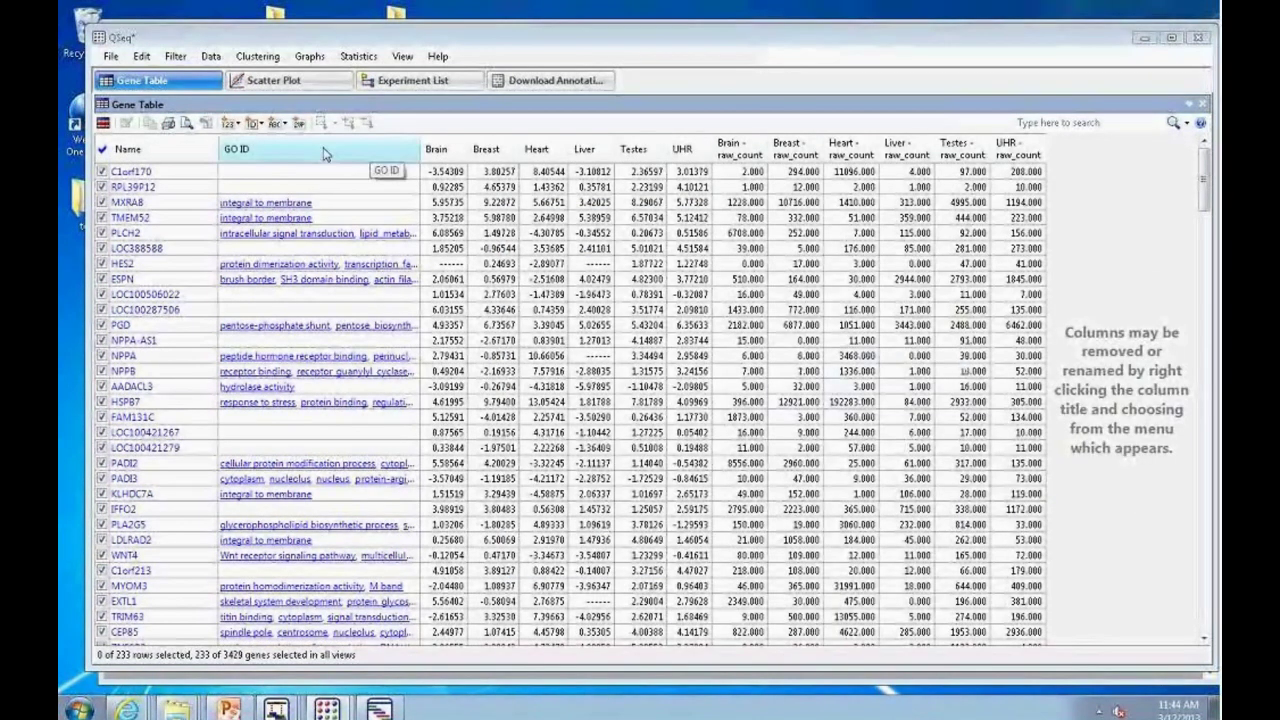
pyautogui.click(240, 123)
pyautogui.click(205, 130)
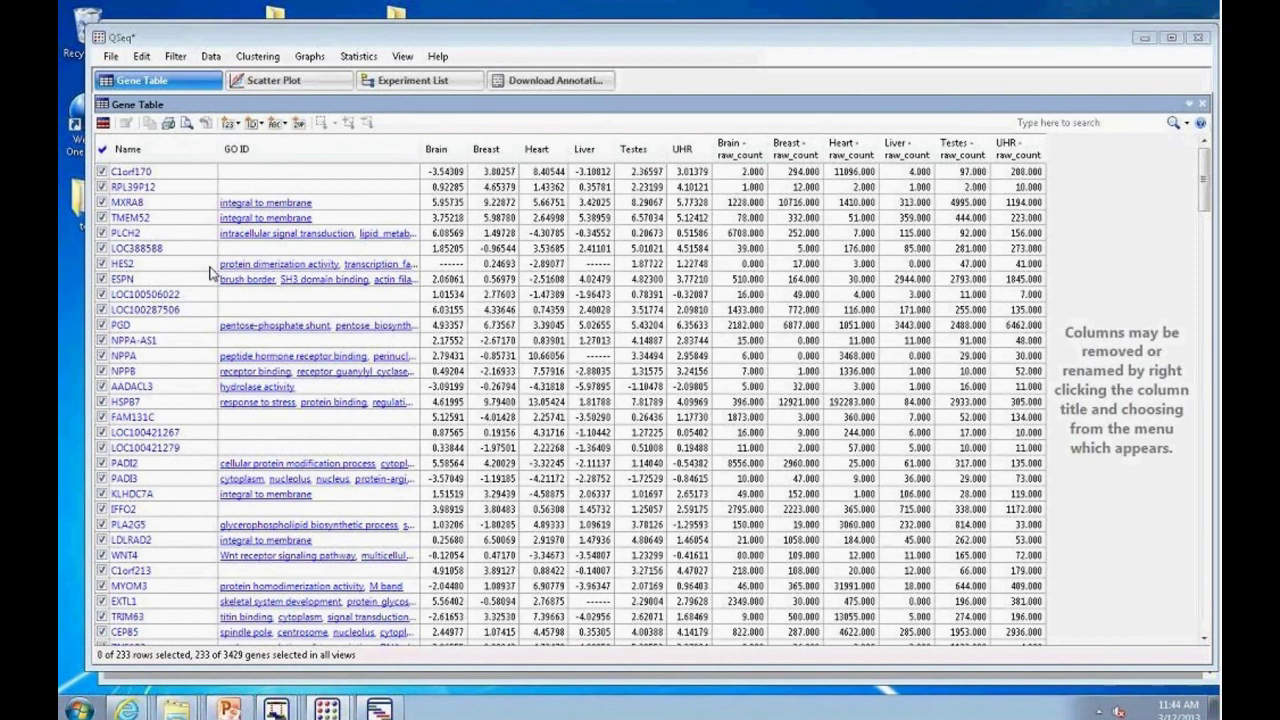
pyautogui.click(229, 124)
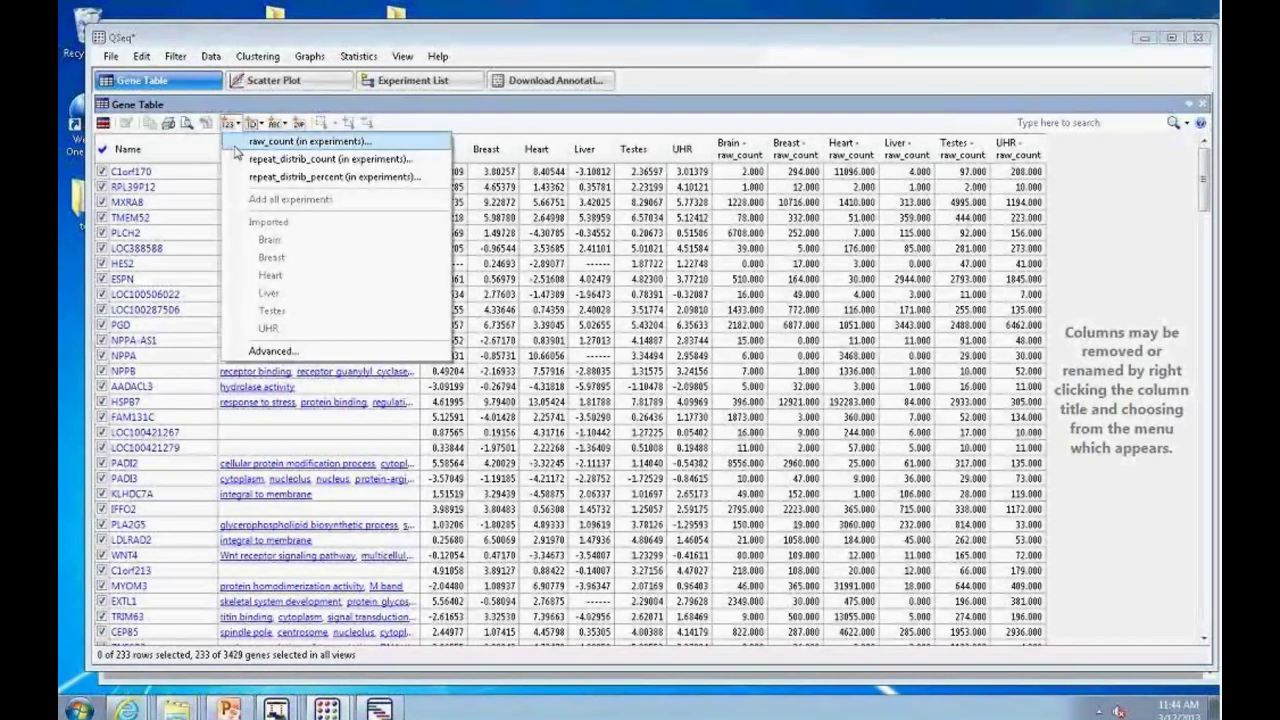
pyautogui.click(323, 162)
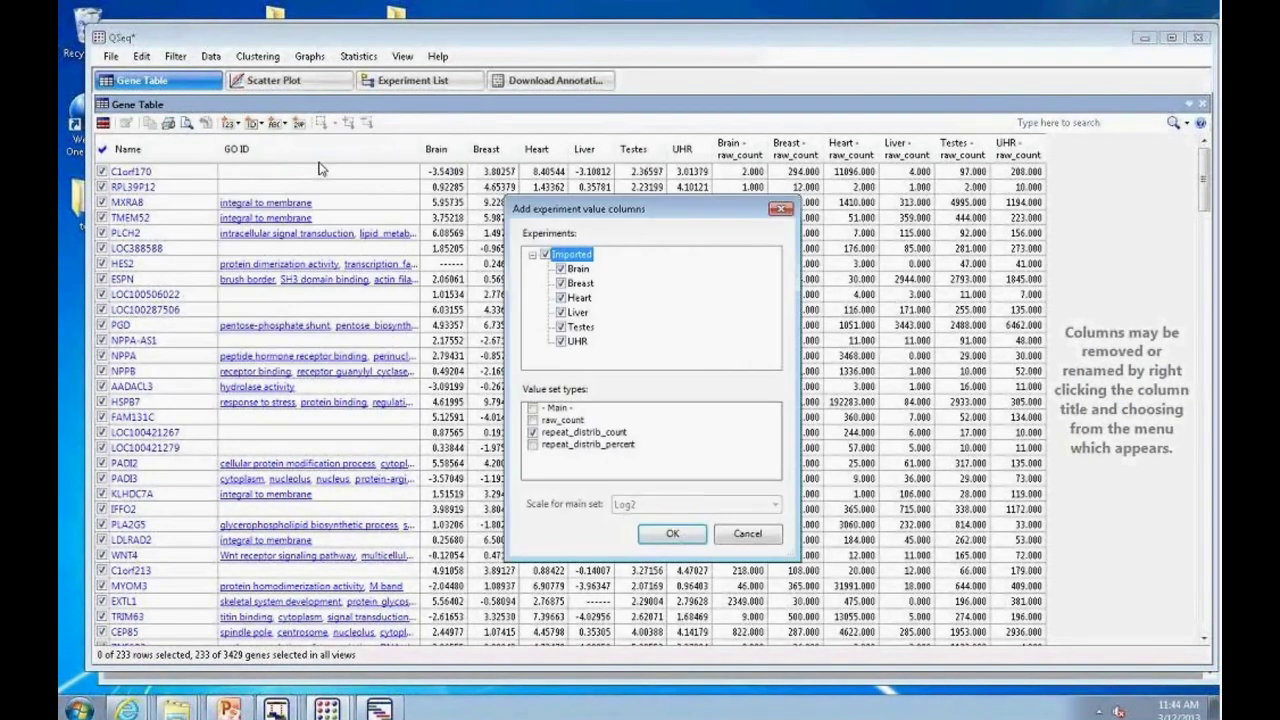
pyautogui.click(664, 536)
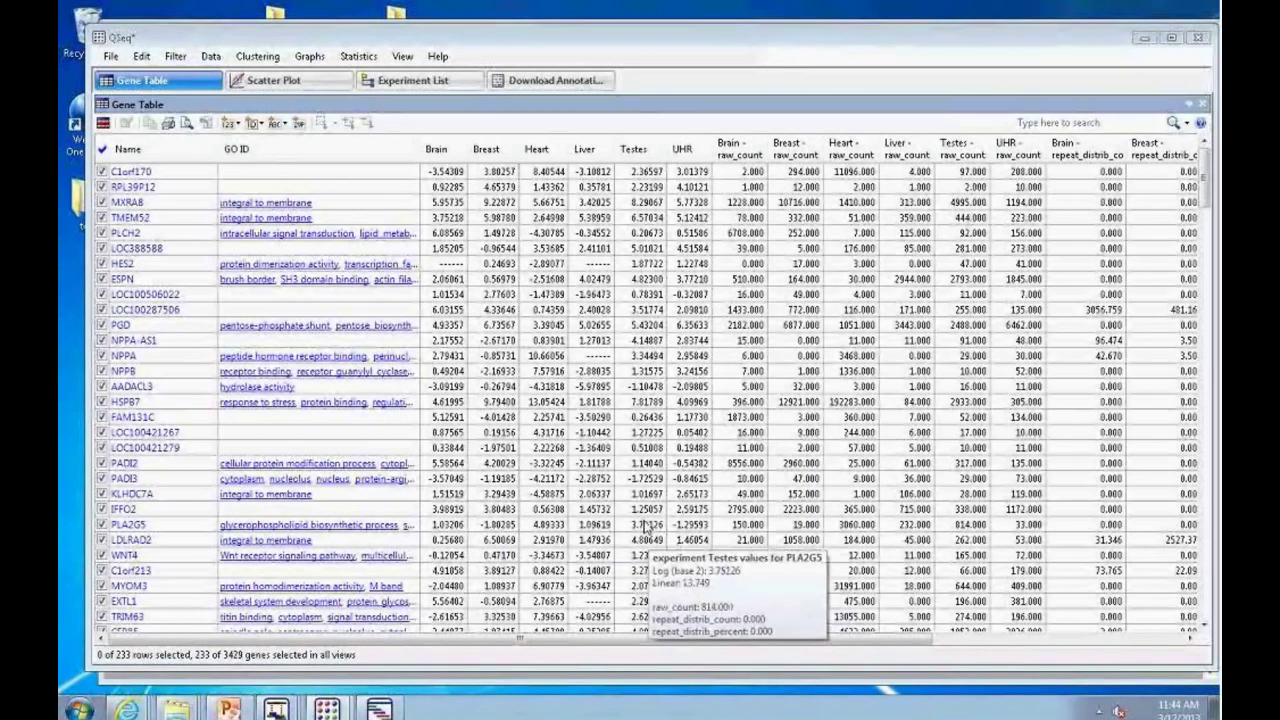
pyautogui.moveTo(634, 500)
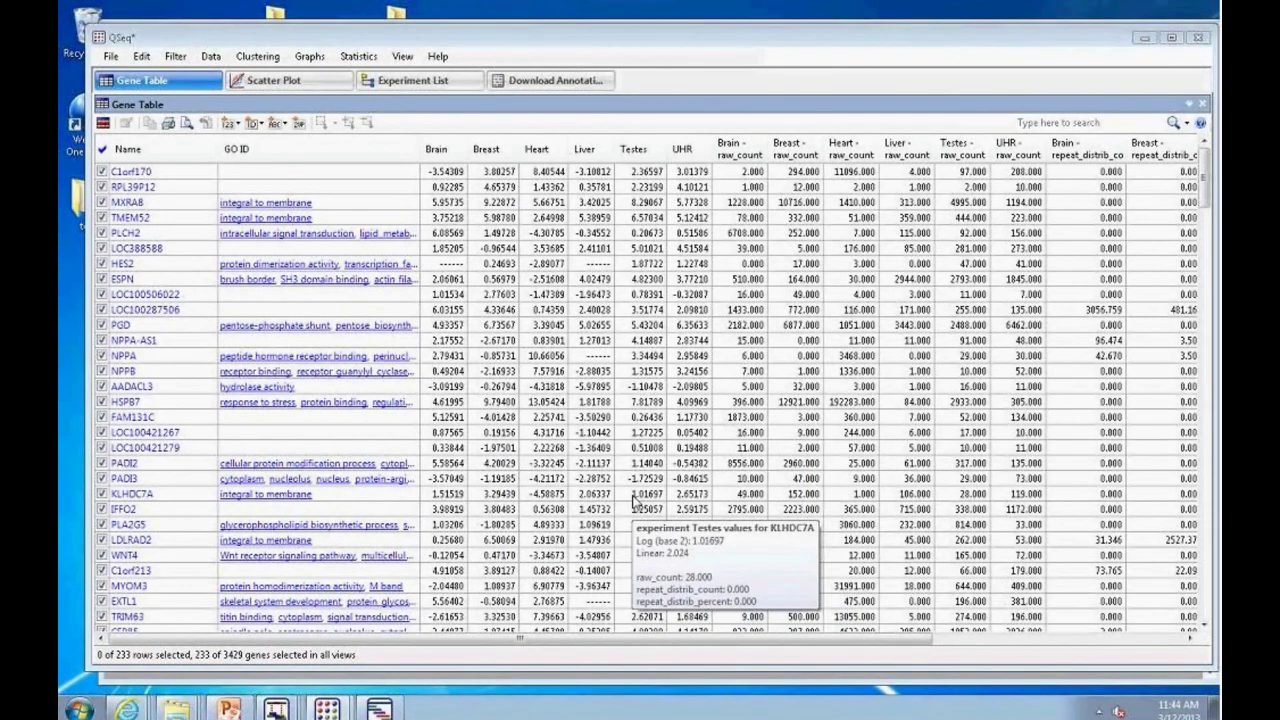
pyautogui.moveTo(1086, 190)
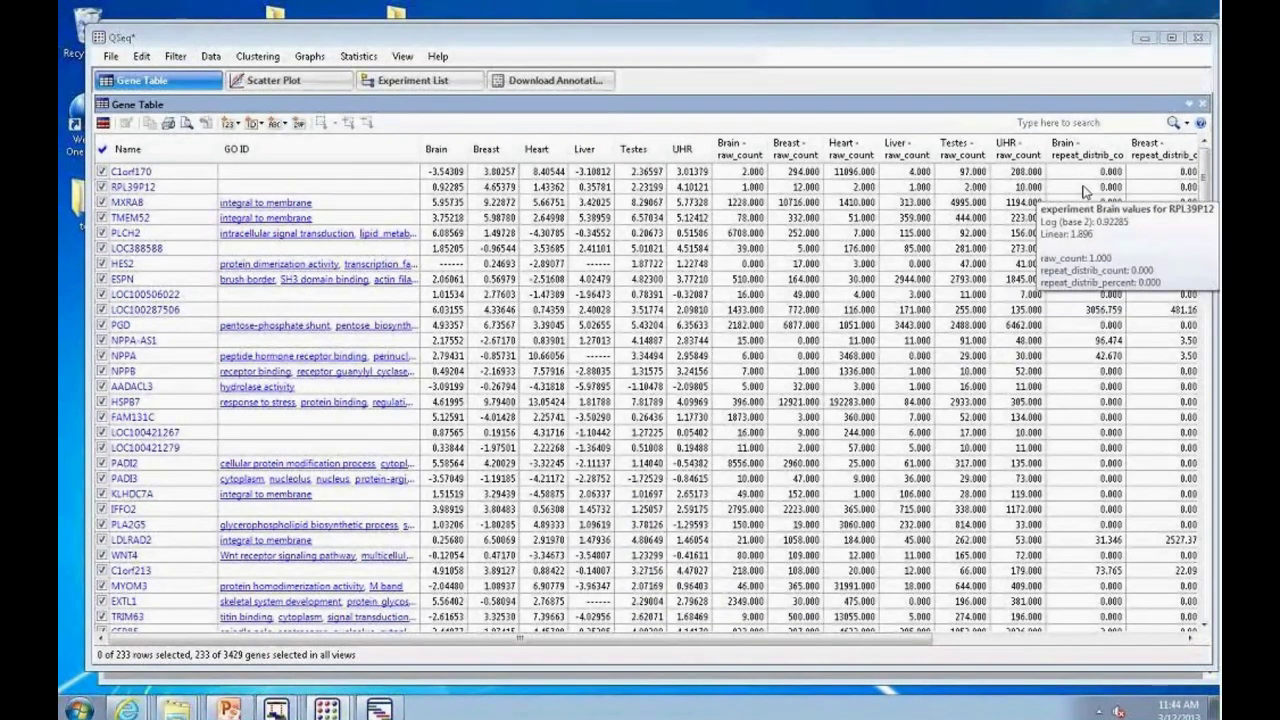
pyautogui.moveTo(938, 204)
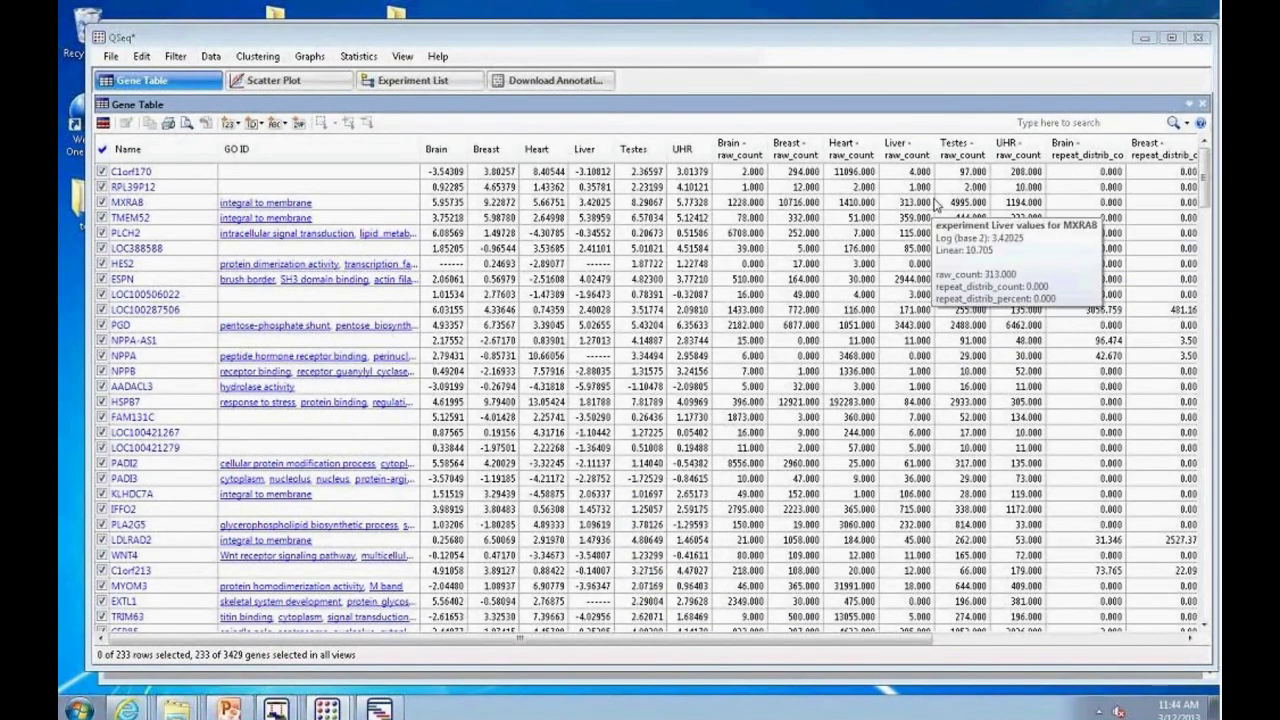
pyautogui.moveTo(552, 207)
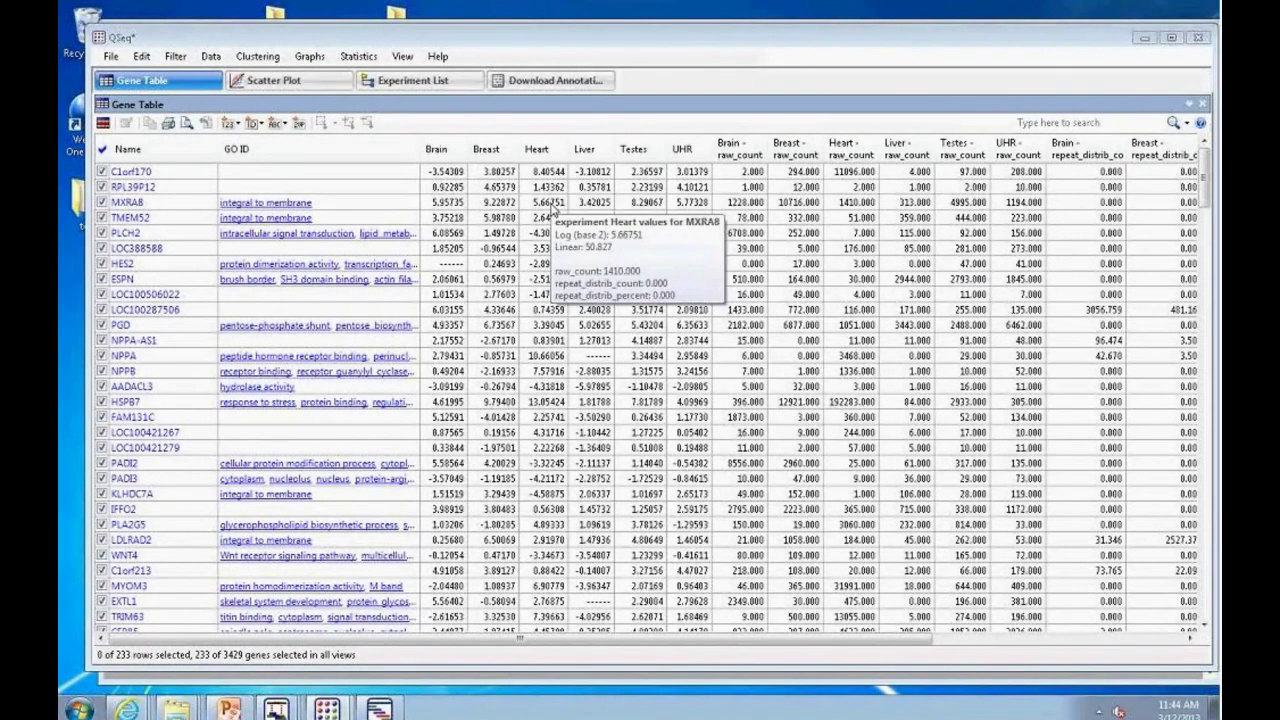
pyautogui.moveTo(525, 399)
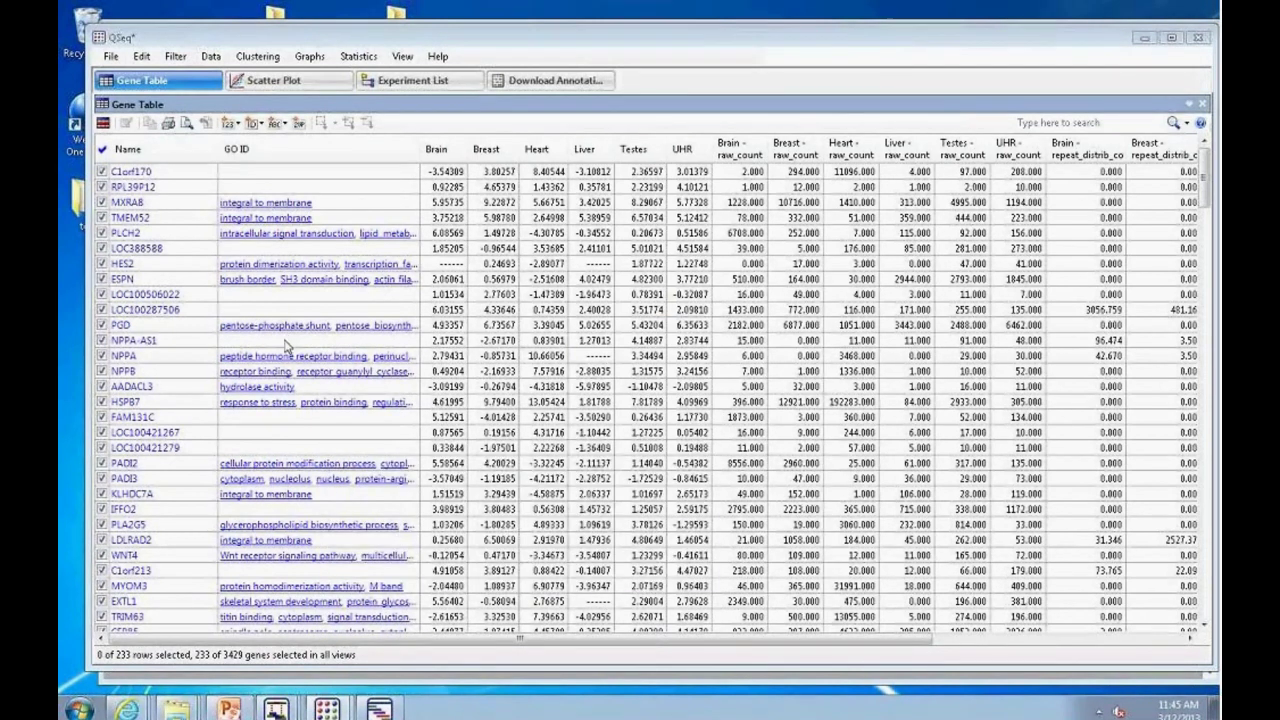
pyautogui.moveTo(1207, 200); pyautogui.dragTo(1182, 183)
pyautogui.moveTo(305, 370)
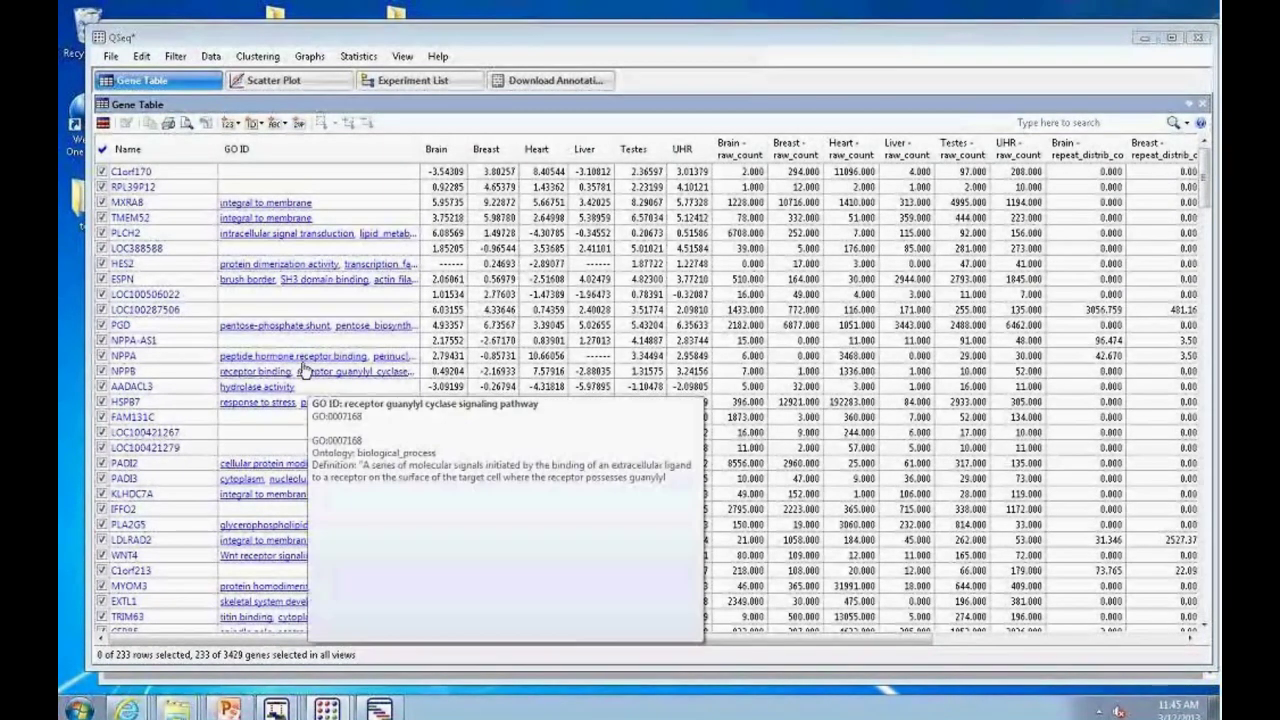
# Step: Show the Gene Ontology enrichment view from the Data menu
pyautogui.click(309, 57)
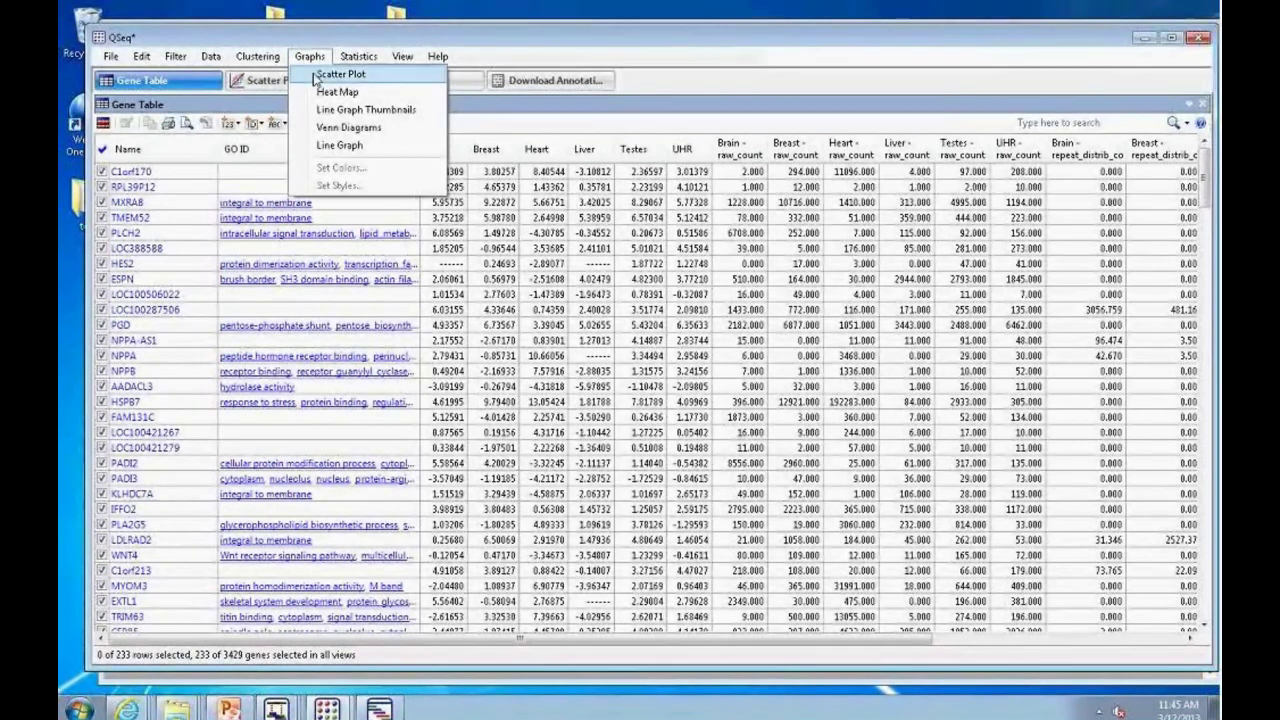
pyautogui.click(210, 56)
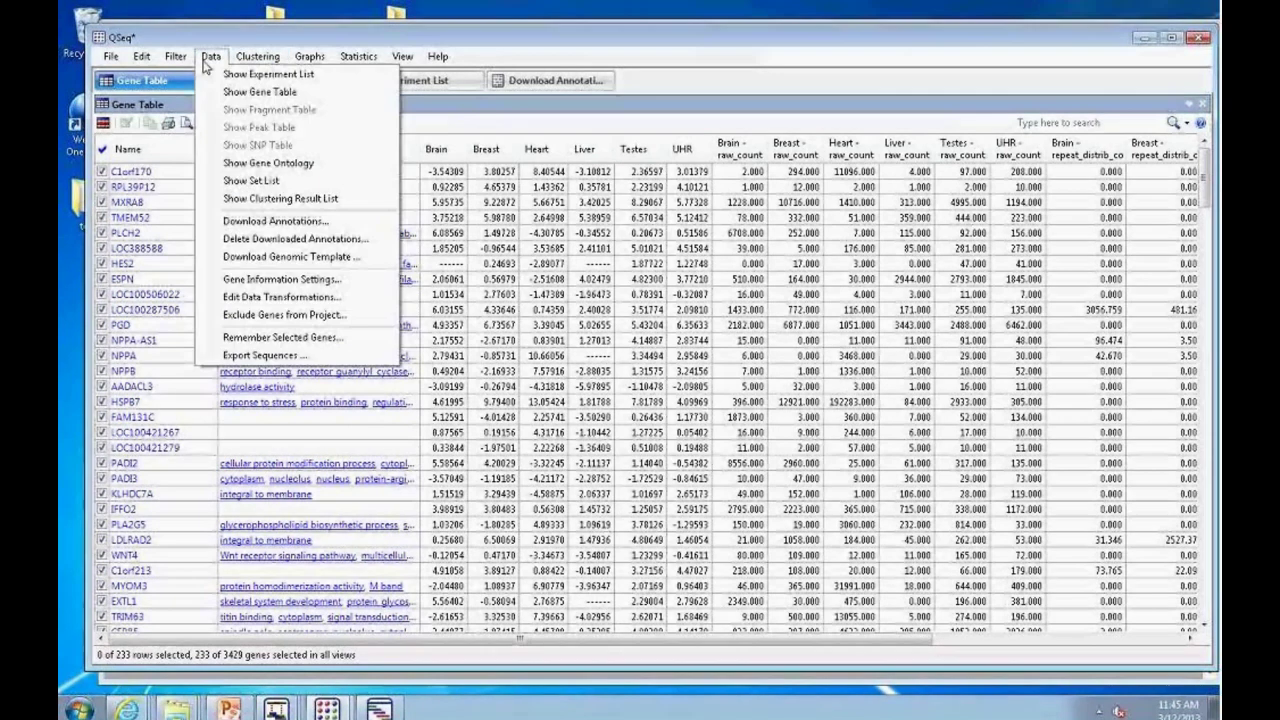
pyautogui.click(282, 163)
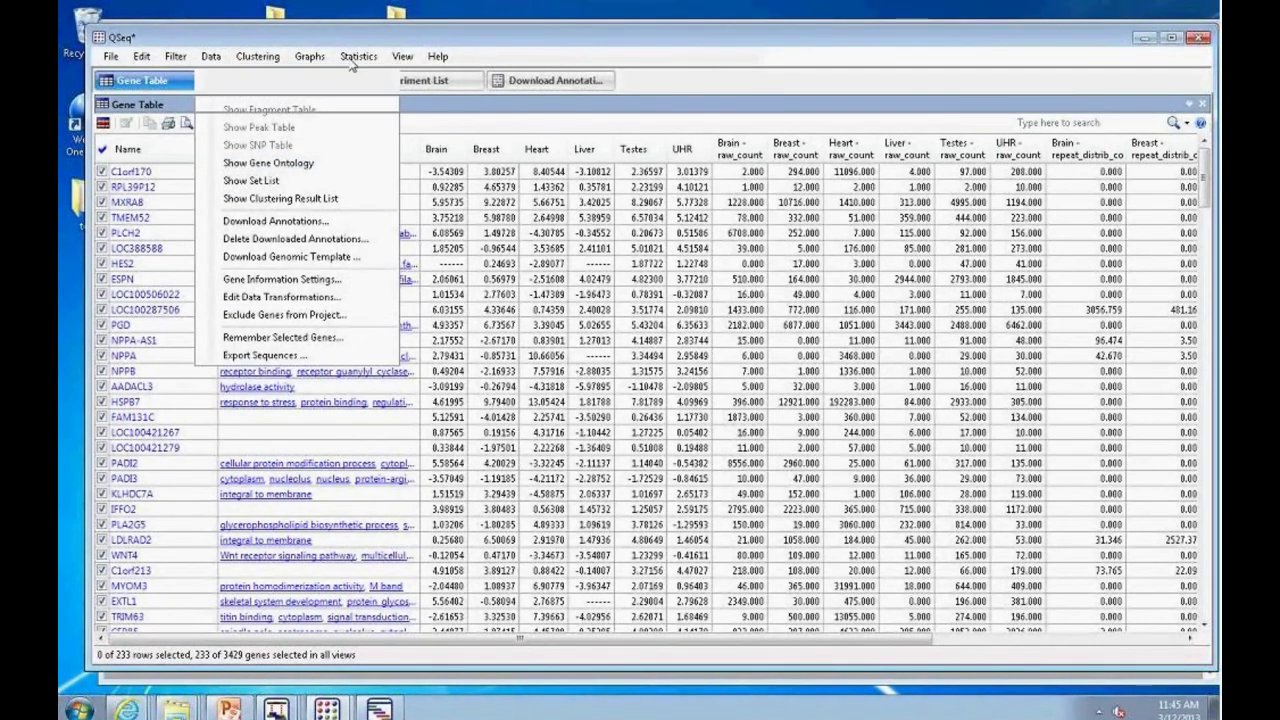
# Step: Check the importable file types under File > Import Annotations, then cancel
pyautogui.click(111, 56)
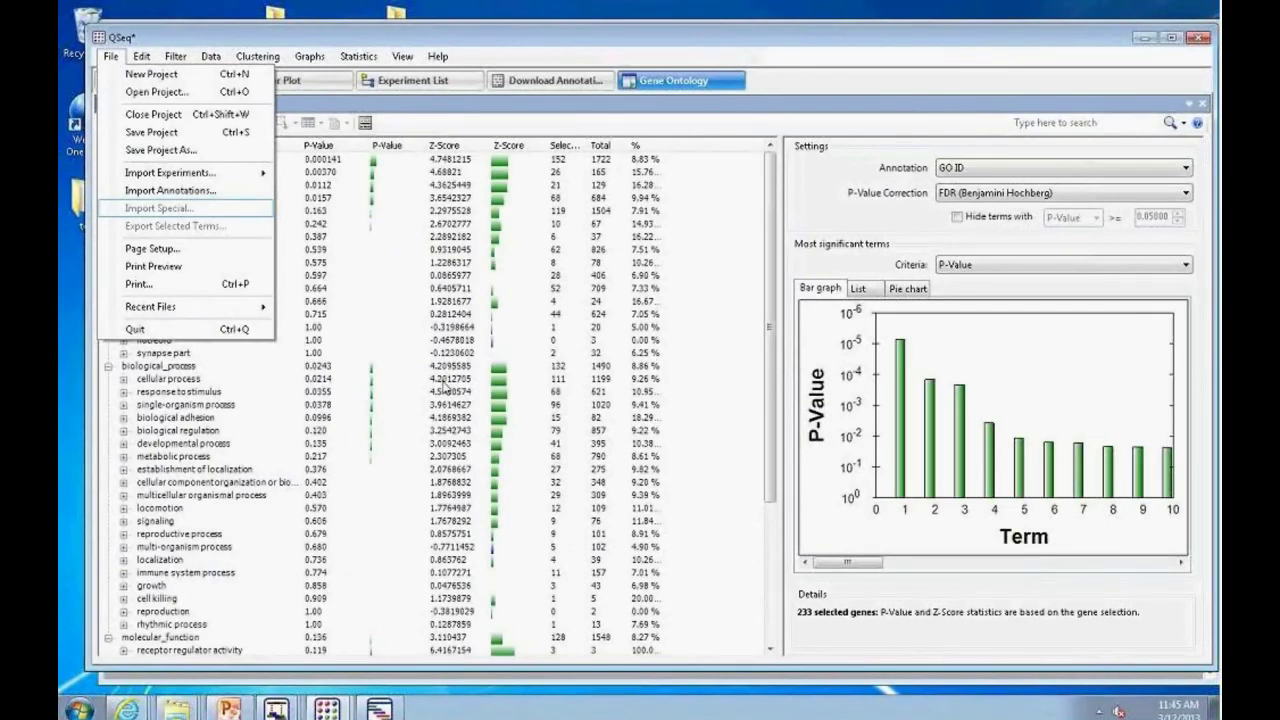
pyautogui.click(192, 197)
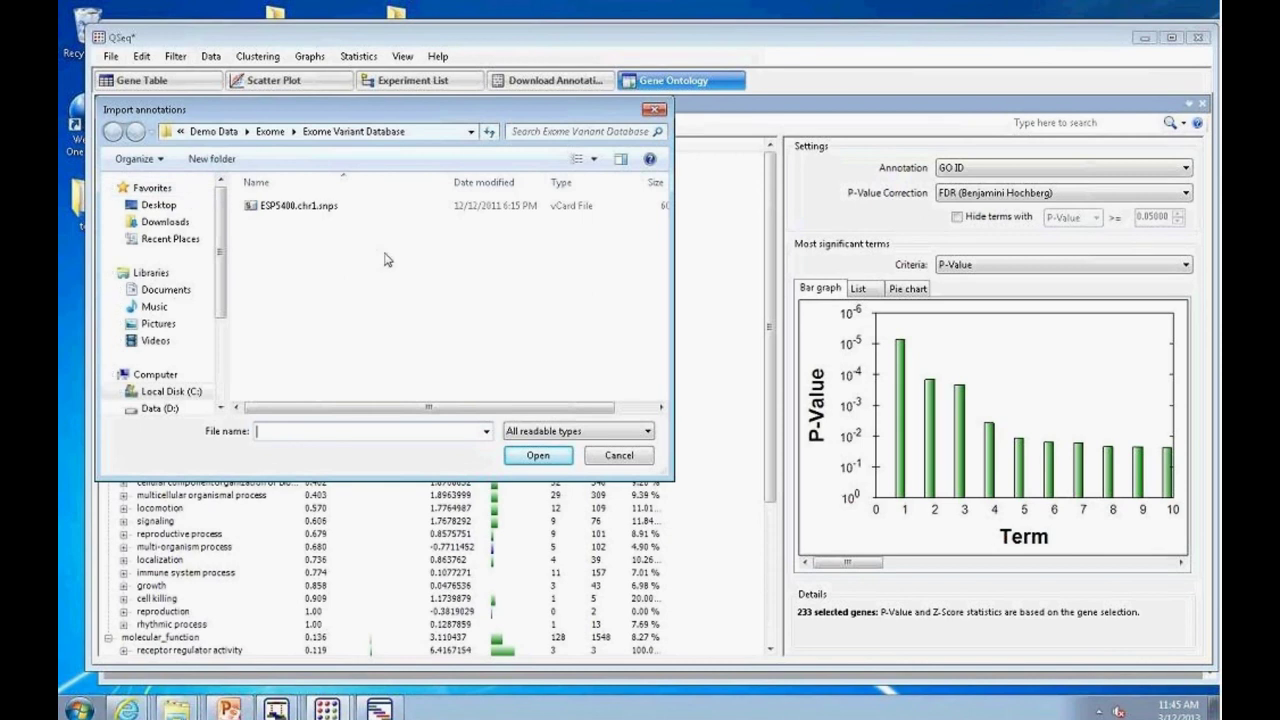
pyautogui.click(648, 431)
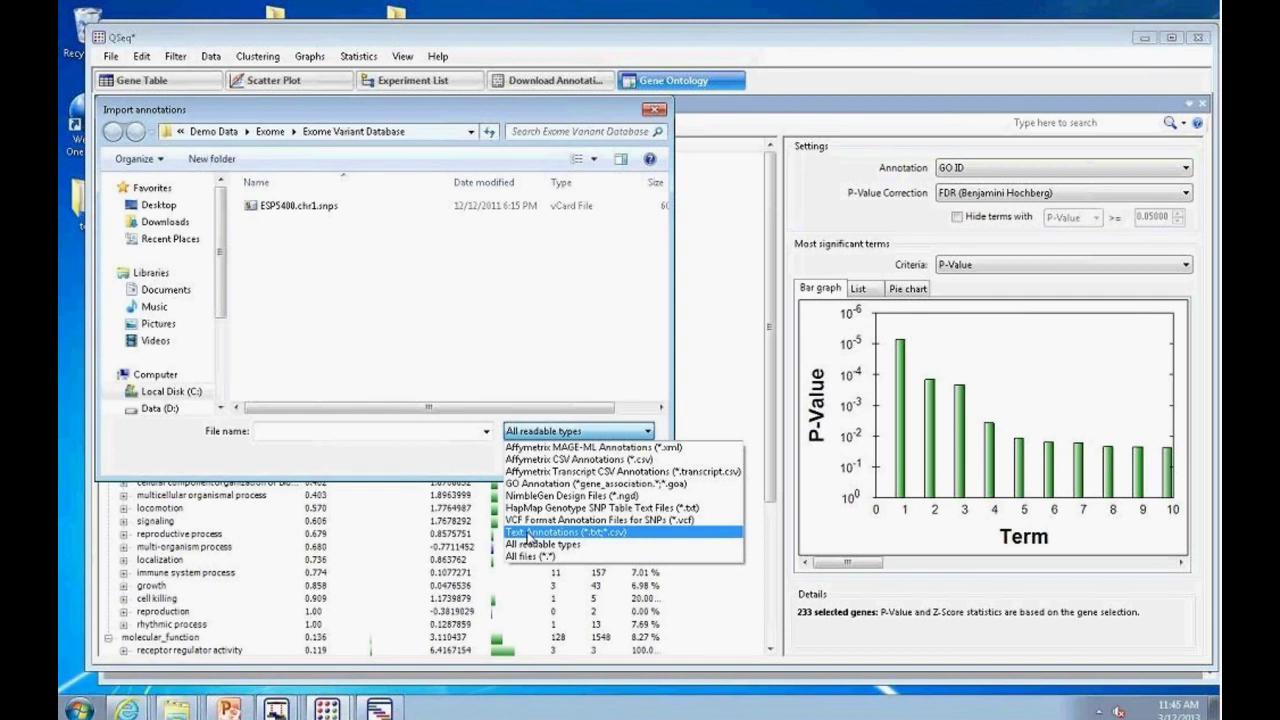
pyautogui.click(530, 544)
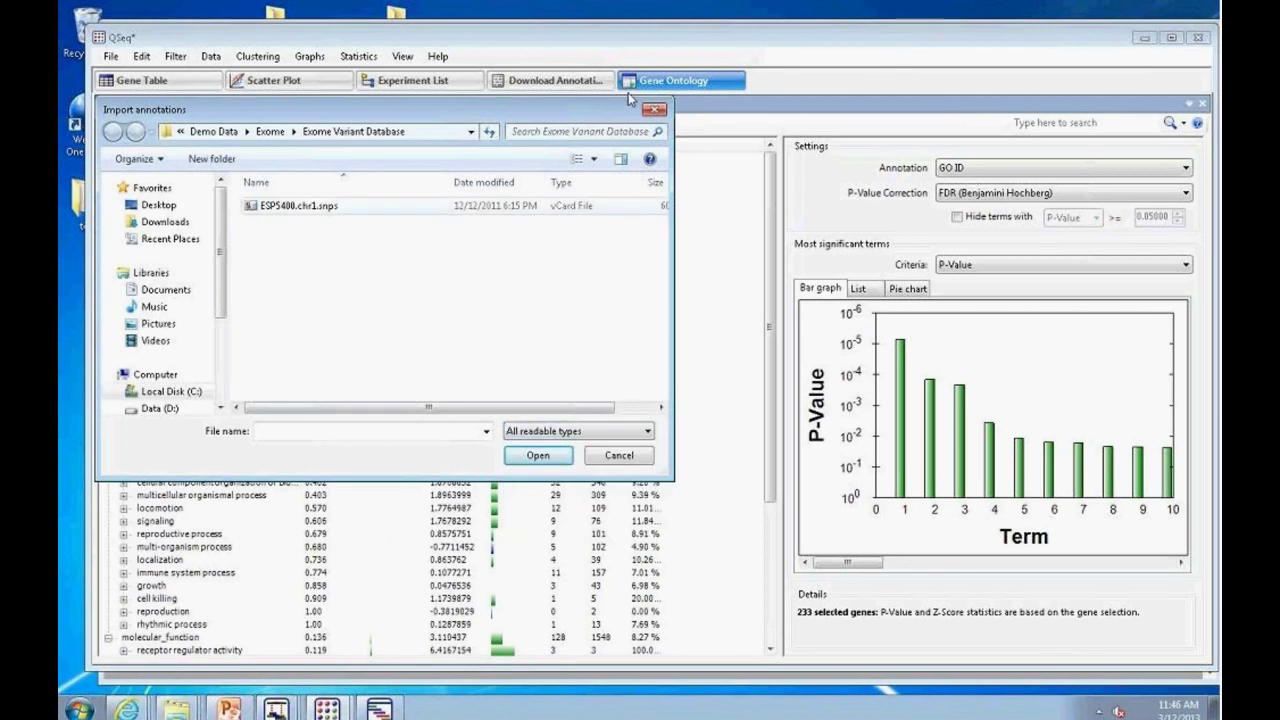
pyautogui.click(654, 109)
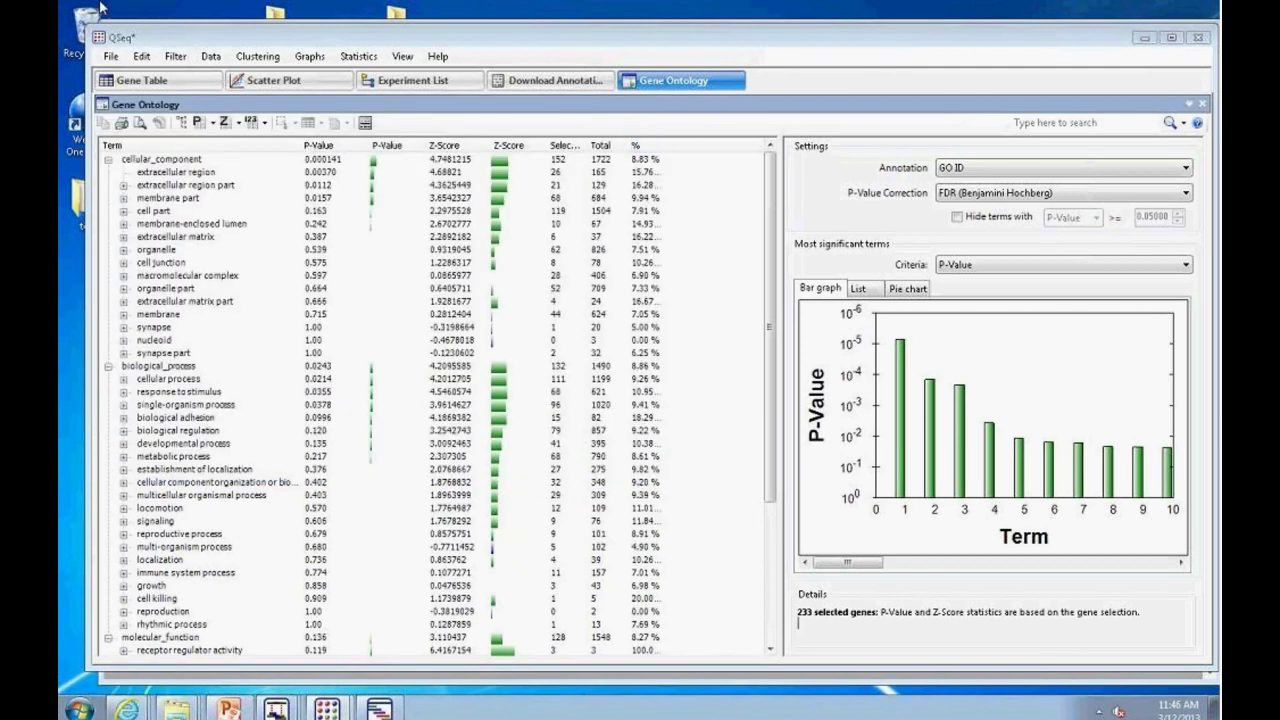
pyautogui.click(111, 57)
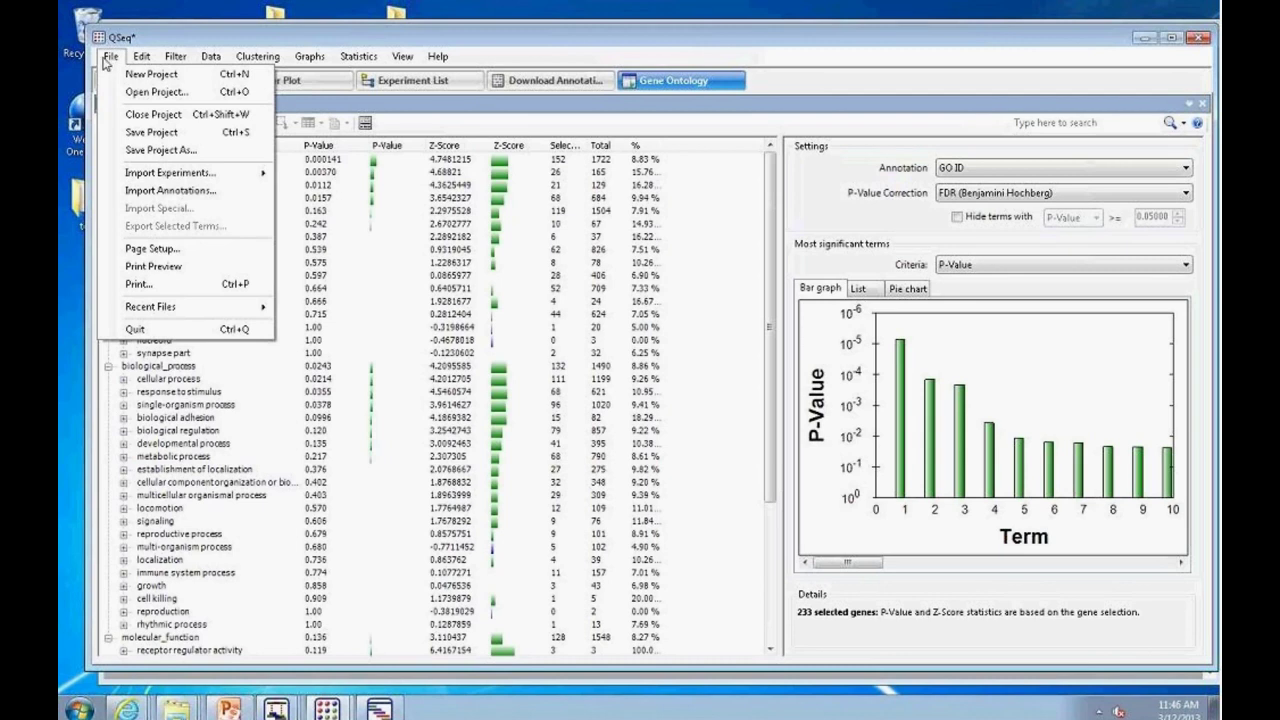
pyautogui.moveTo(146, 176)
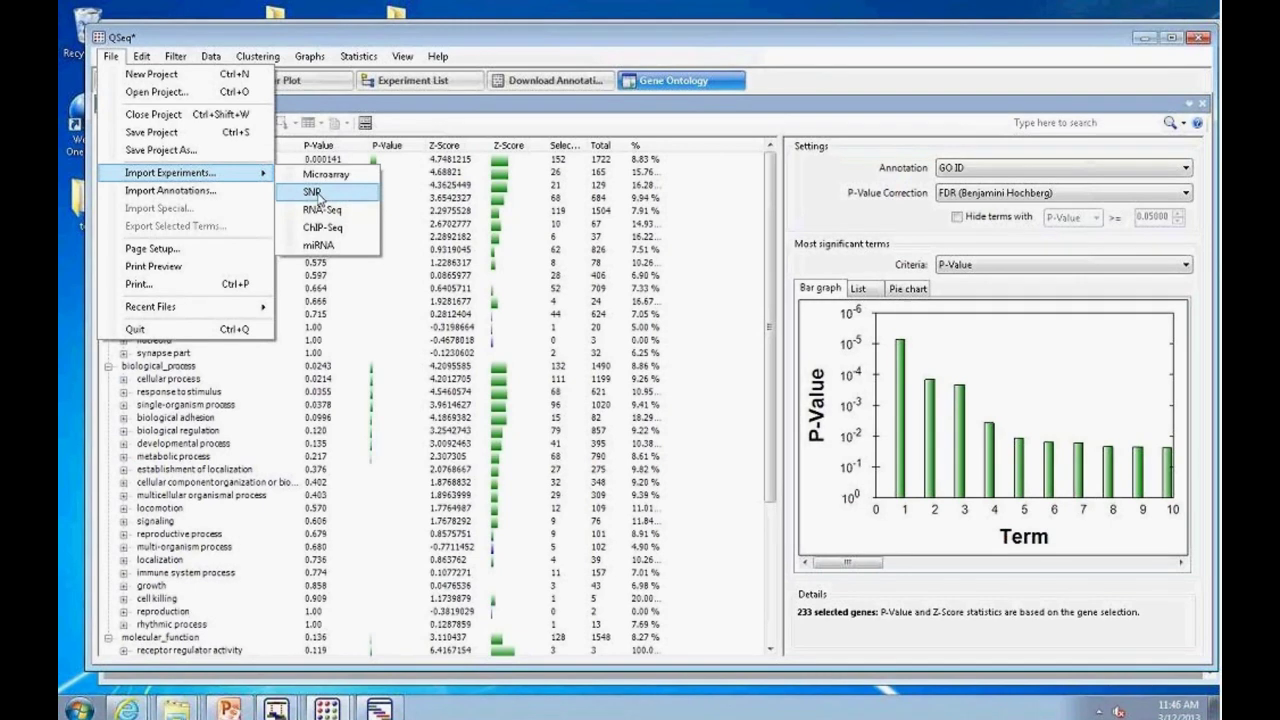
pyautogui.click(316, 194)
pyautogui.moveTo(550, 140); pyautogui.dragTo(631, 142)
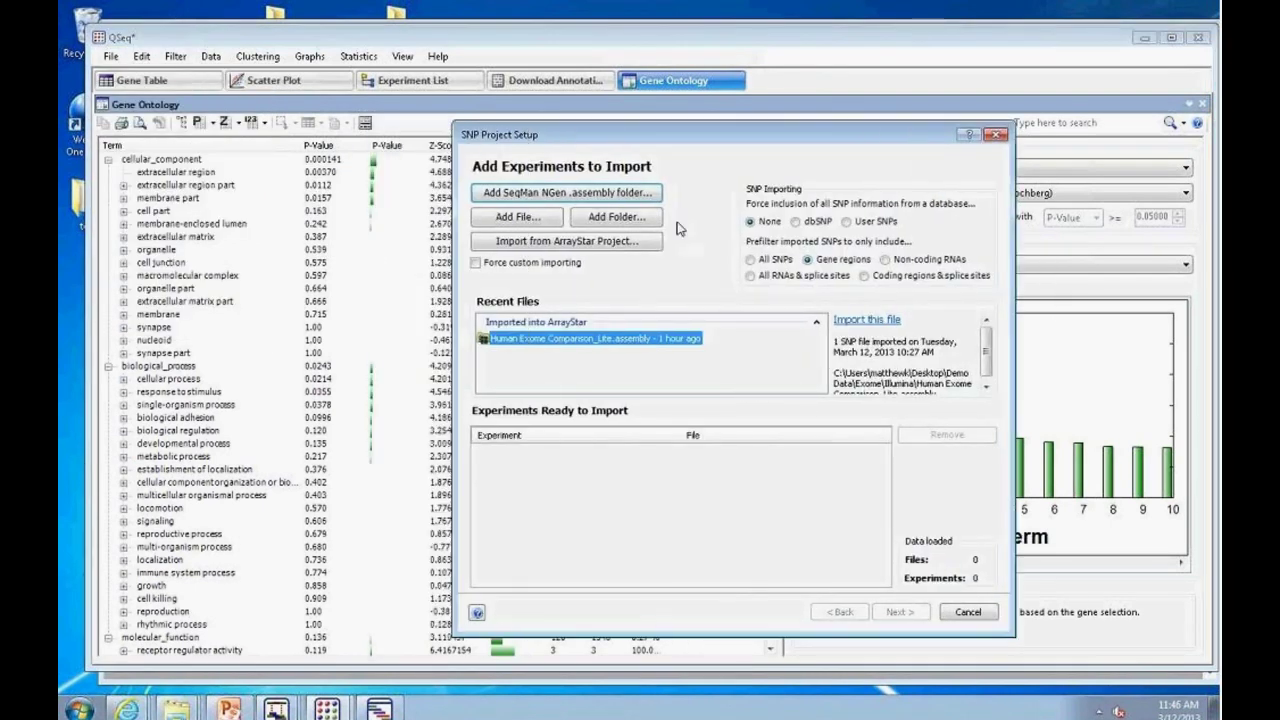
pyautogui.click(559, 198)
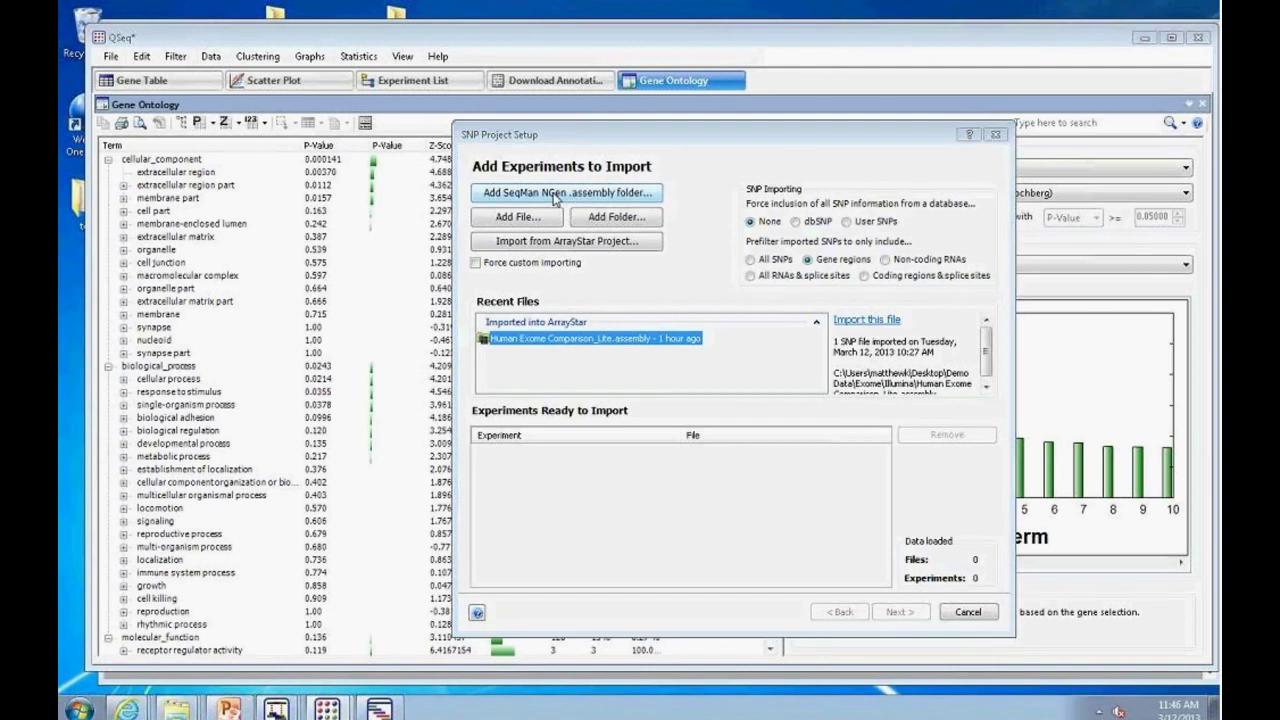
pyautogui.scroll(-1, 745, 375)
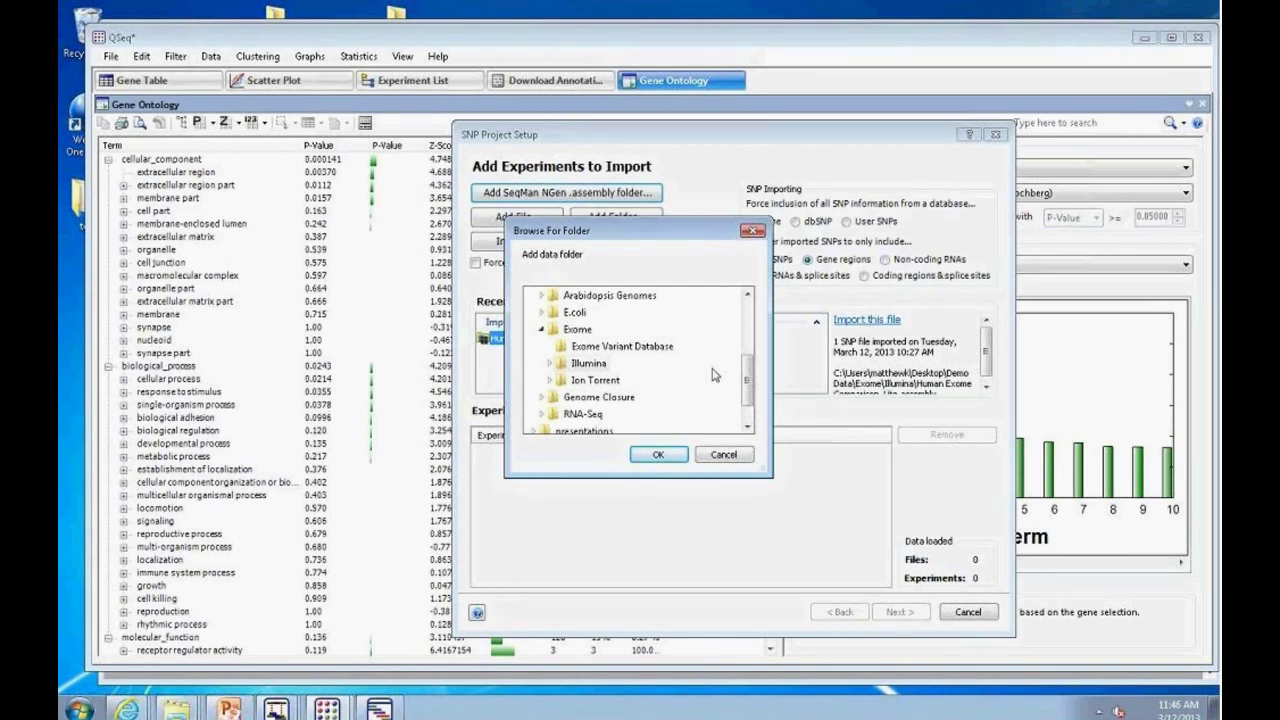
pyautogui.click(726, 456)
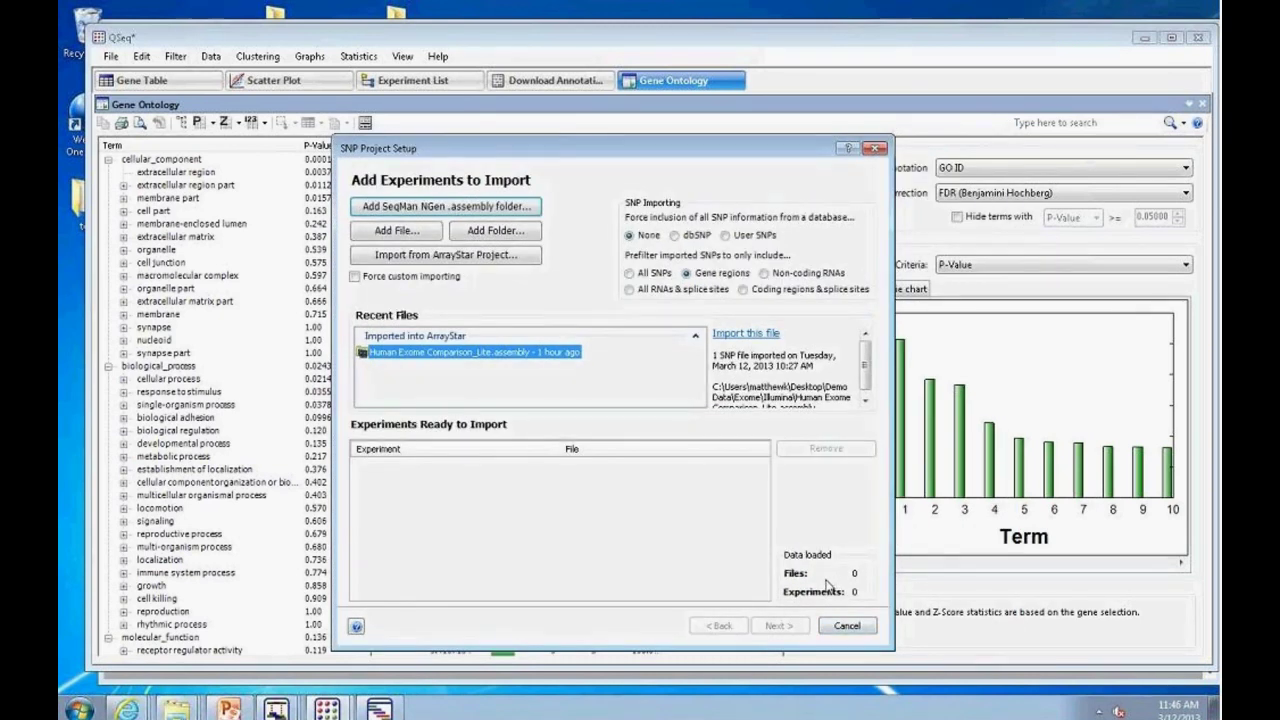
pyautogui.click(846, 627)
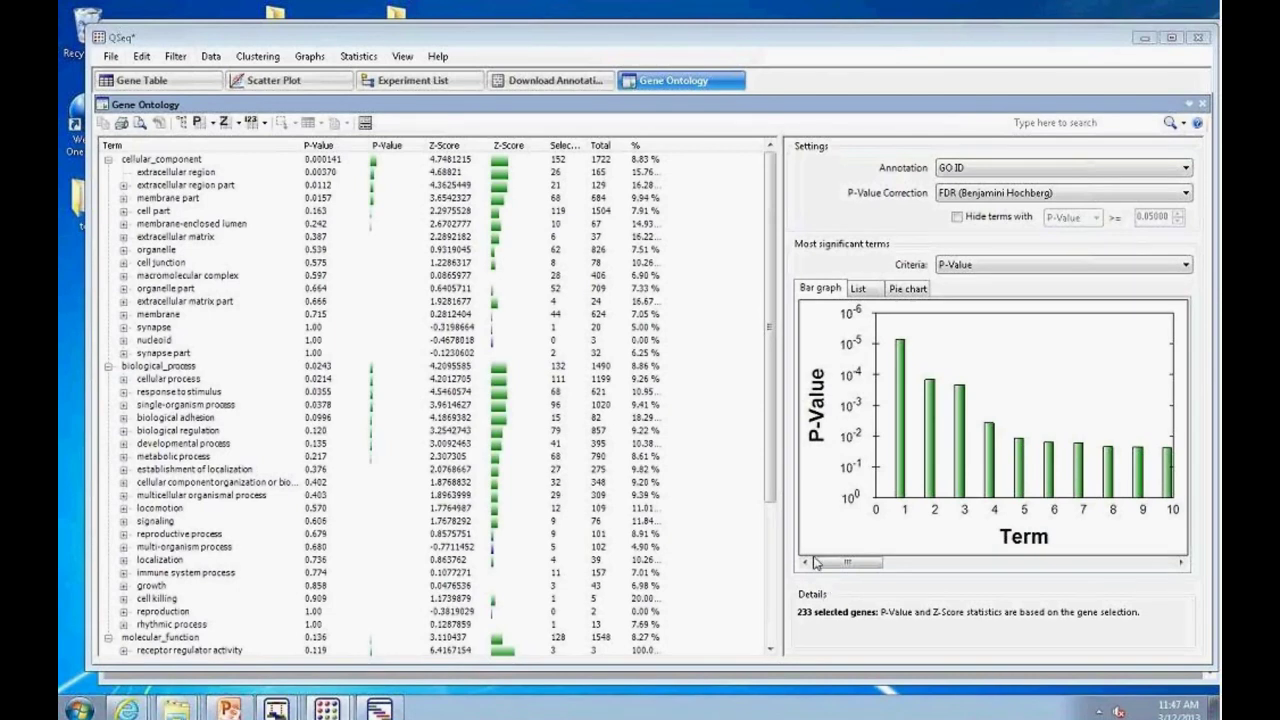
# Step: Minimize QSeq and SeqMan, step the NGen wizard back to Welcome, and show PowerPoint
pyautogui.click(1145, 37)
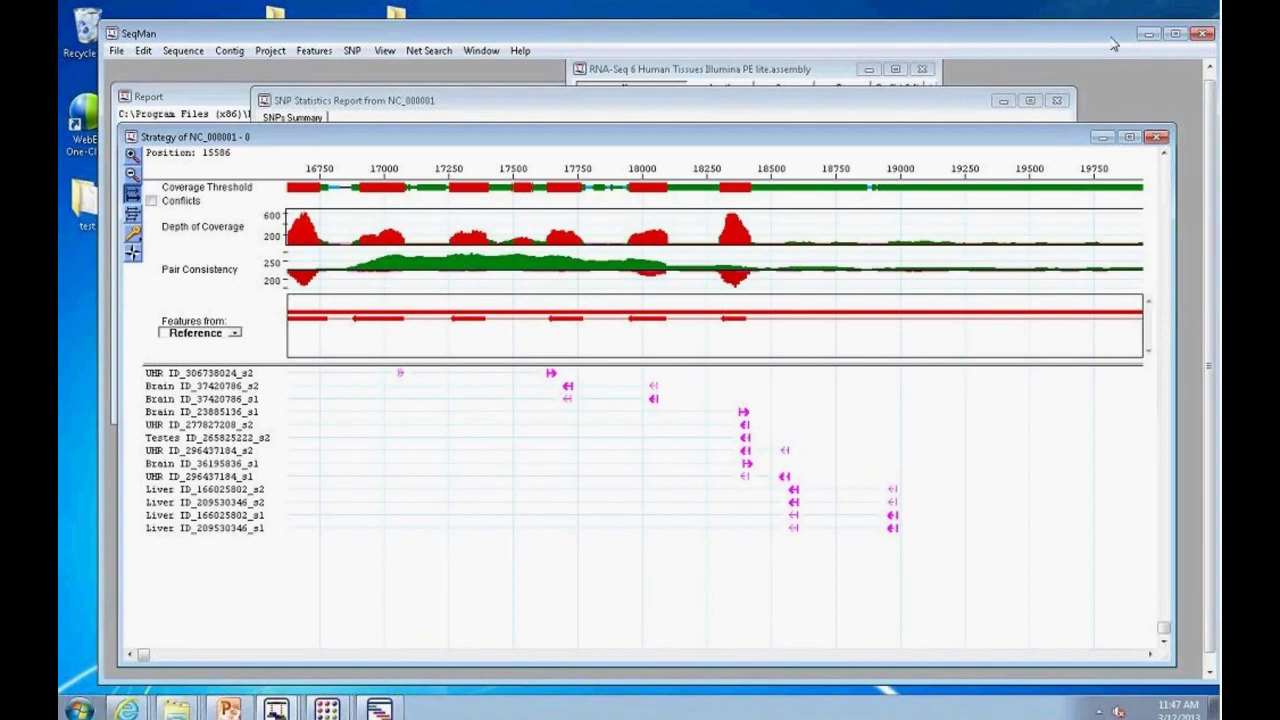
pyautogui.click(1147, 35)
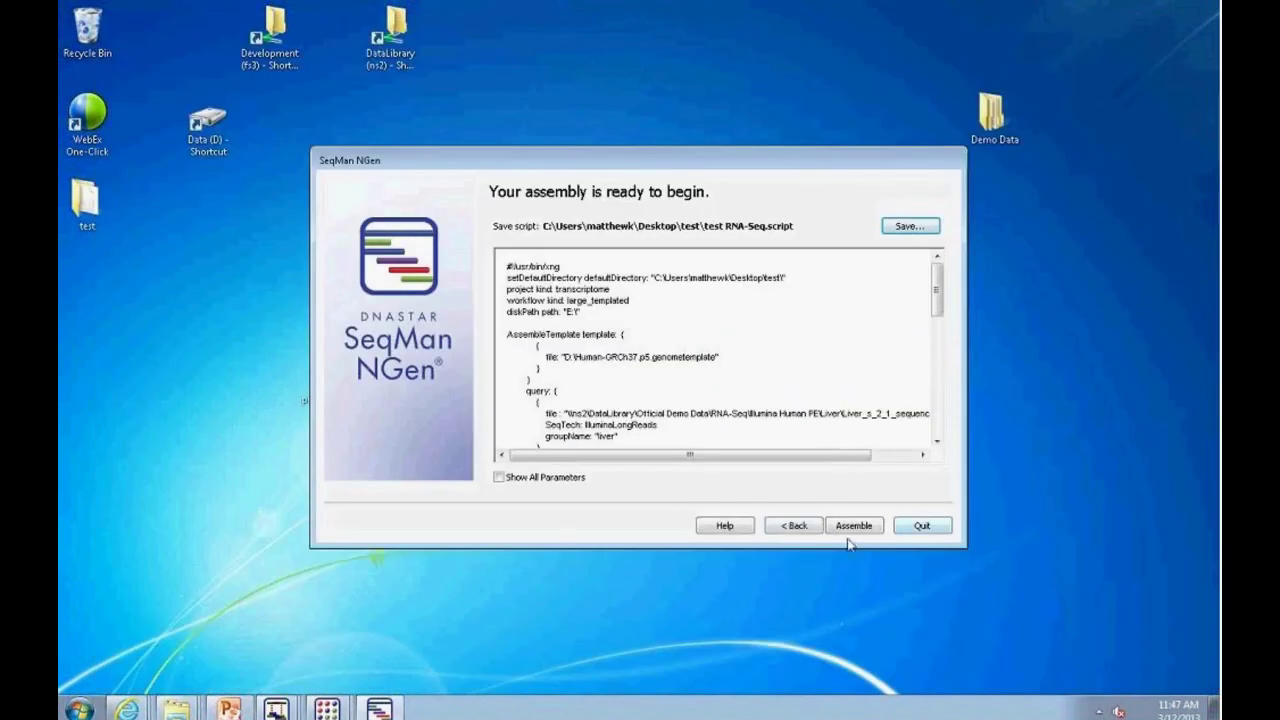
pyautogui.click(800, 528)
pyautogui.click(799, 528)
pyautogui.click(798, 528)
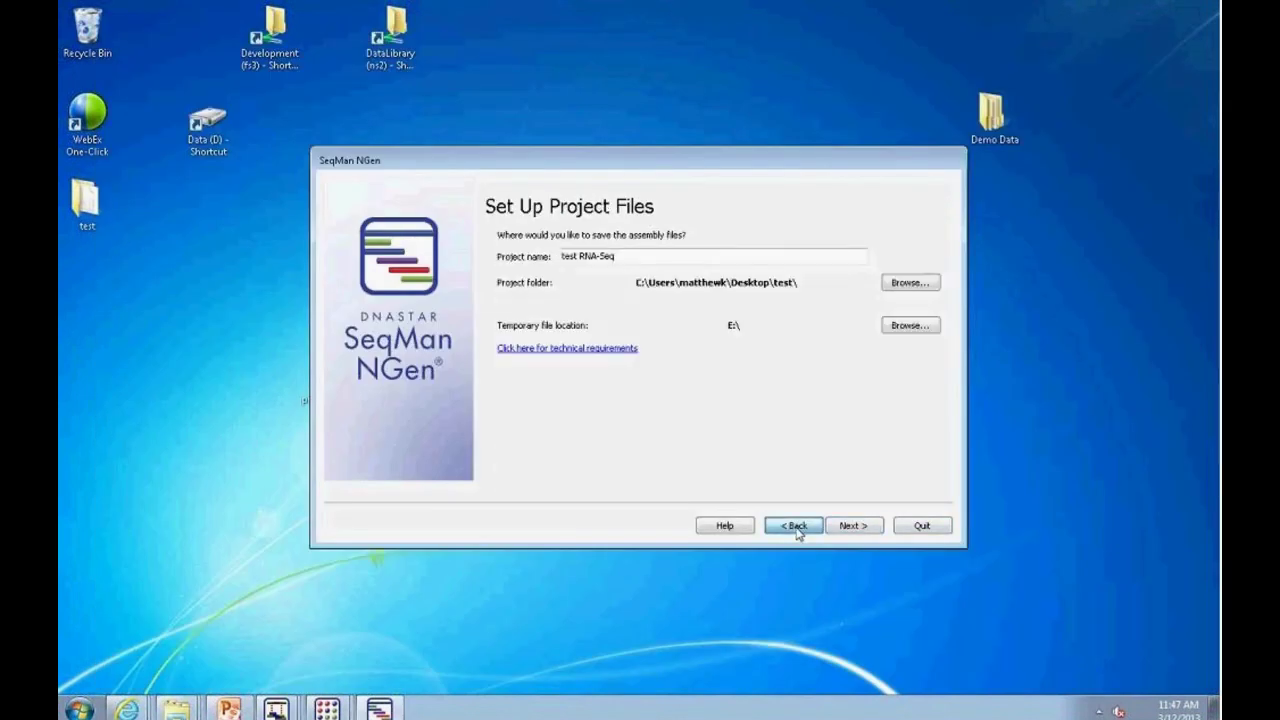
pyautogui.click(797, 528)
pyautogui.click(794, 530)
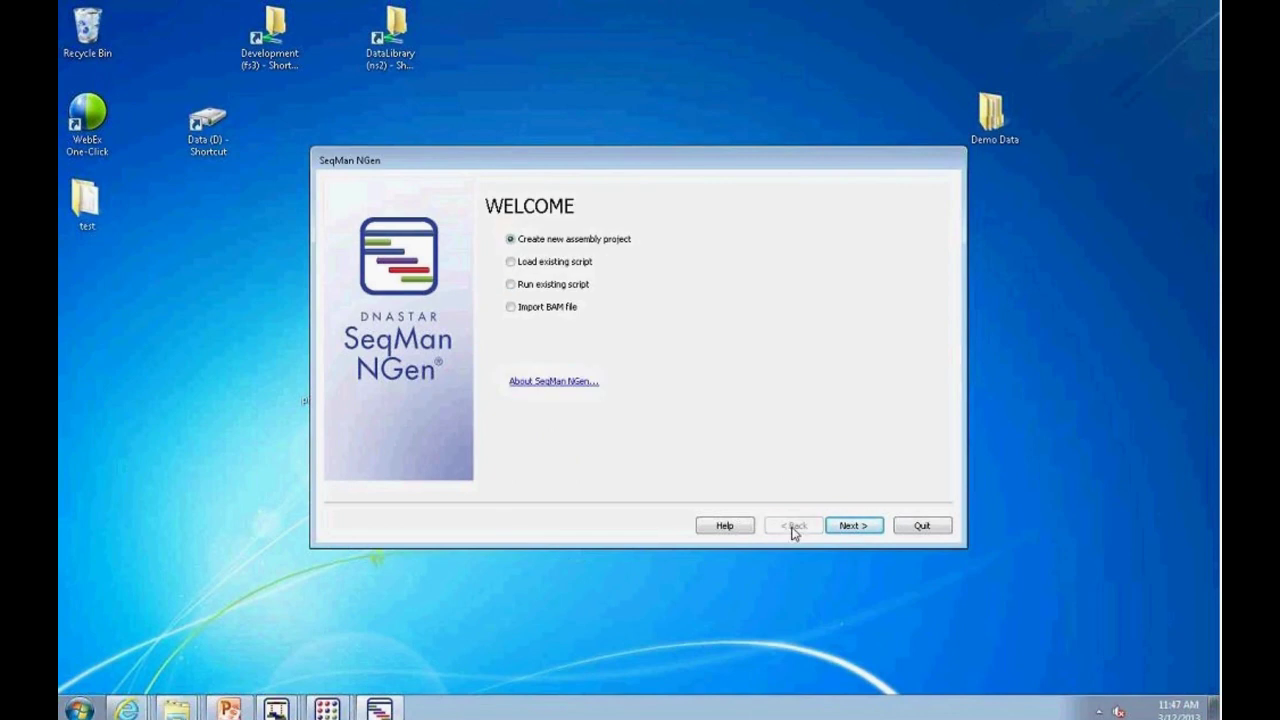
pyautogui.click(228, 709)
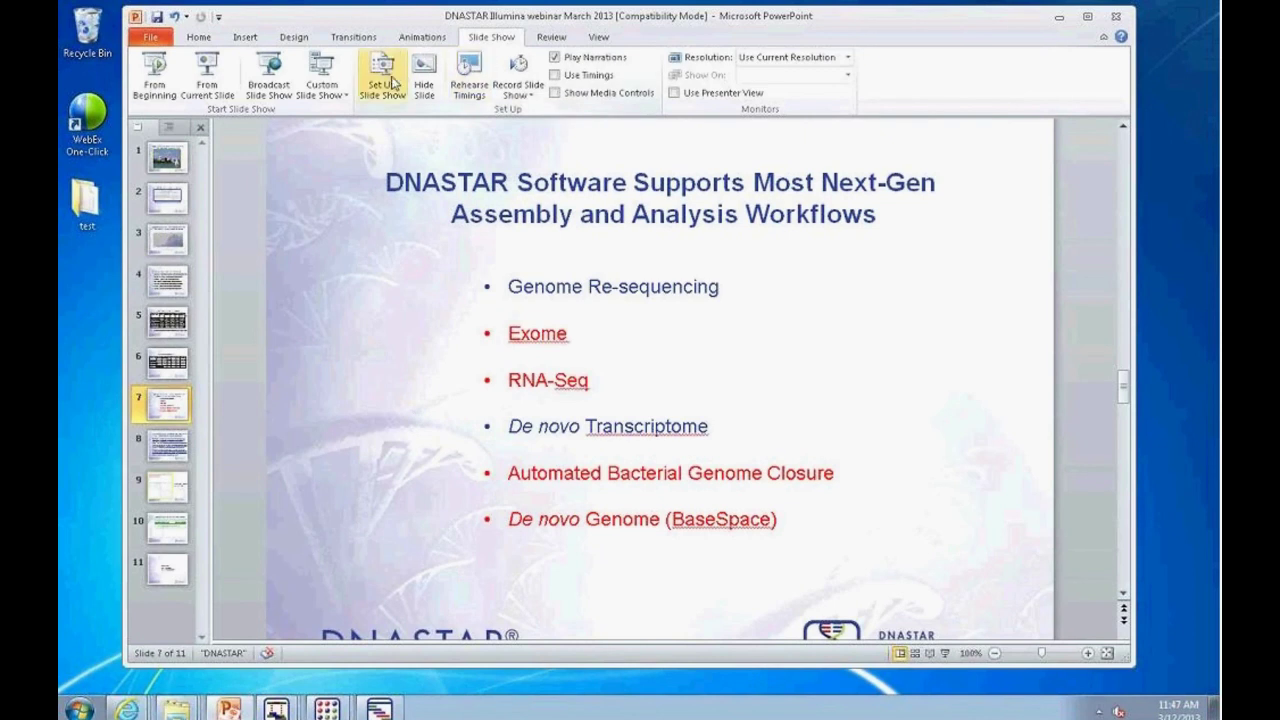
# Step: Run the slide show from slide 7 and advance to the Automated Bacterial Genome Closure Workflow slide
pyautogui.click(205, 75)
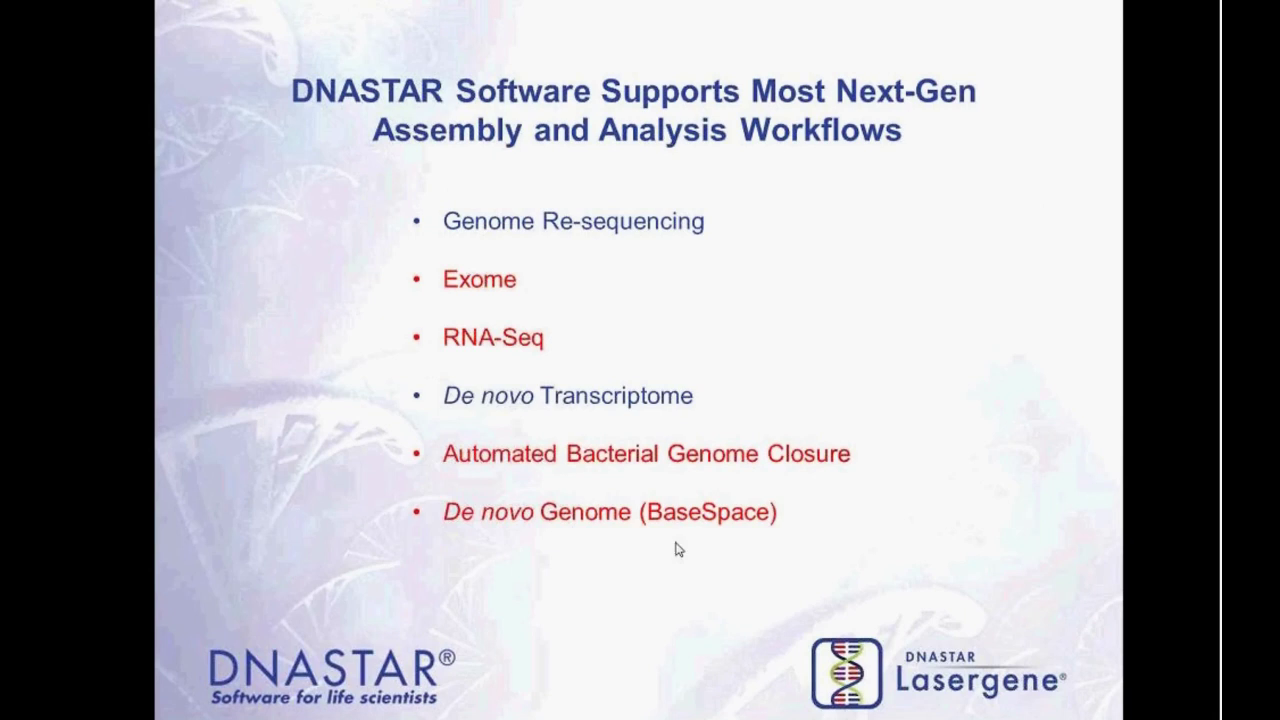
pyautogui.click(684, 502)
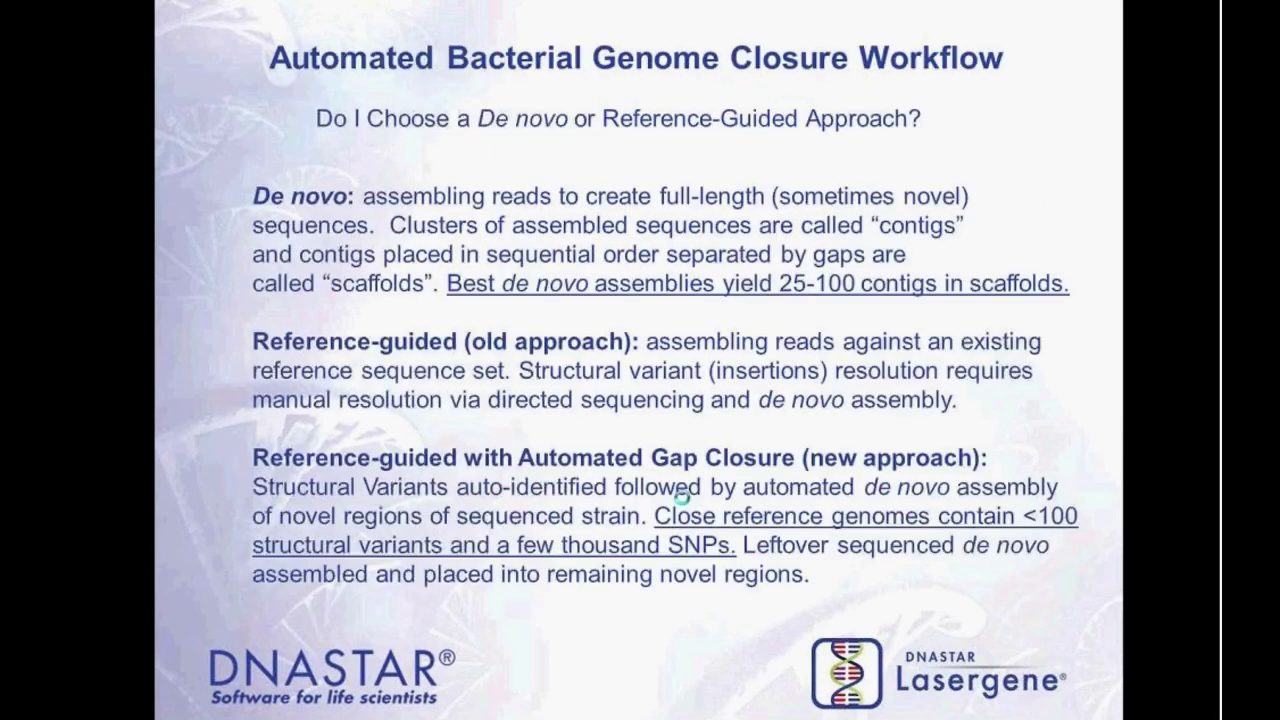
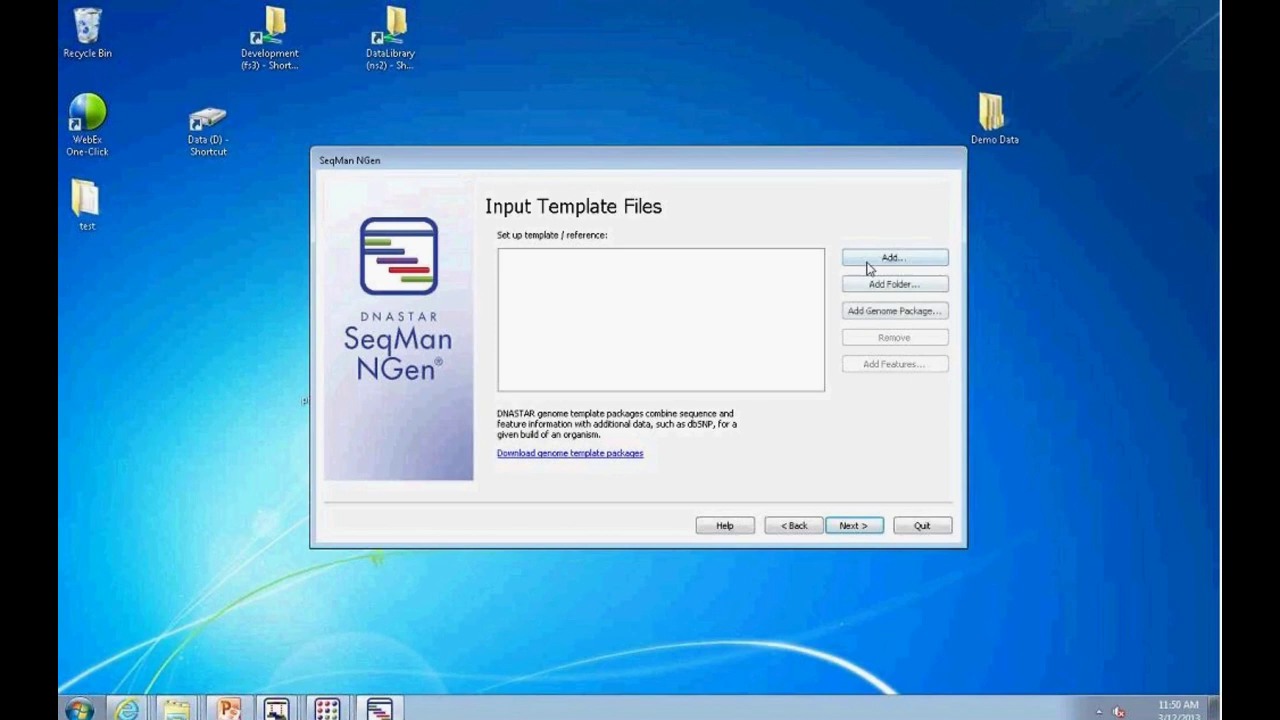
# Step: Add MC1061v1h_tMG1655.gbk from Desktop > Demo Data > Genome Closure as the reference template and continue
pyautogui.click(868, 262)
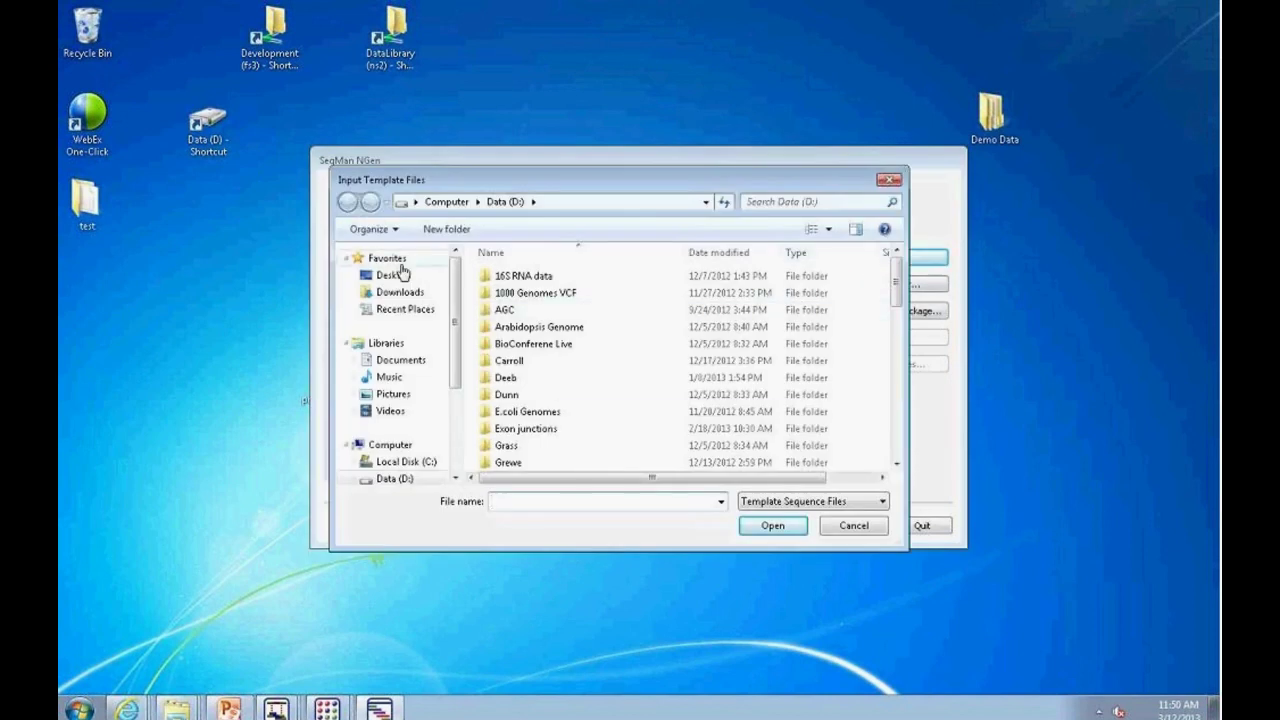
pyautogui.click(400, 275)
pyautogui.doubleClick(550, 358)
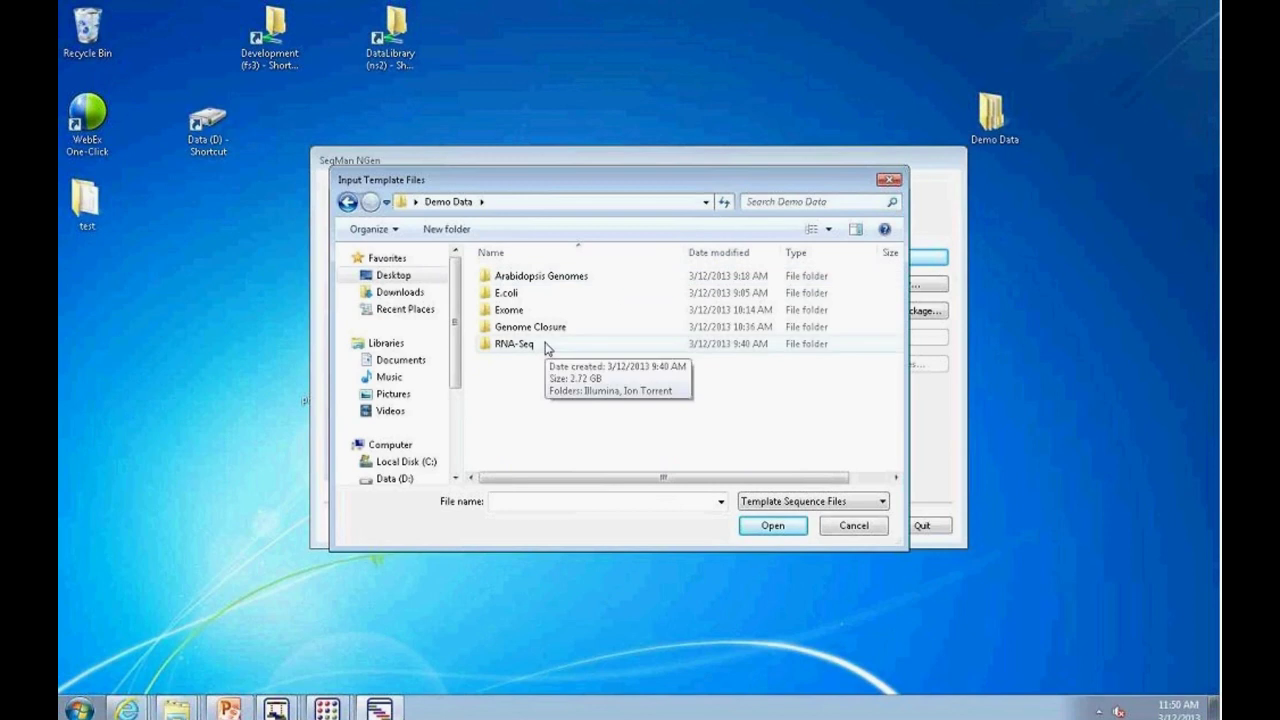
pyautogui.doubleClick(532, 328)
pyautogui.click(520, 332)
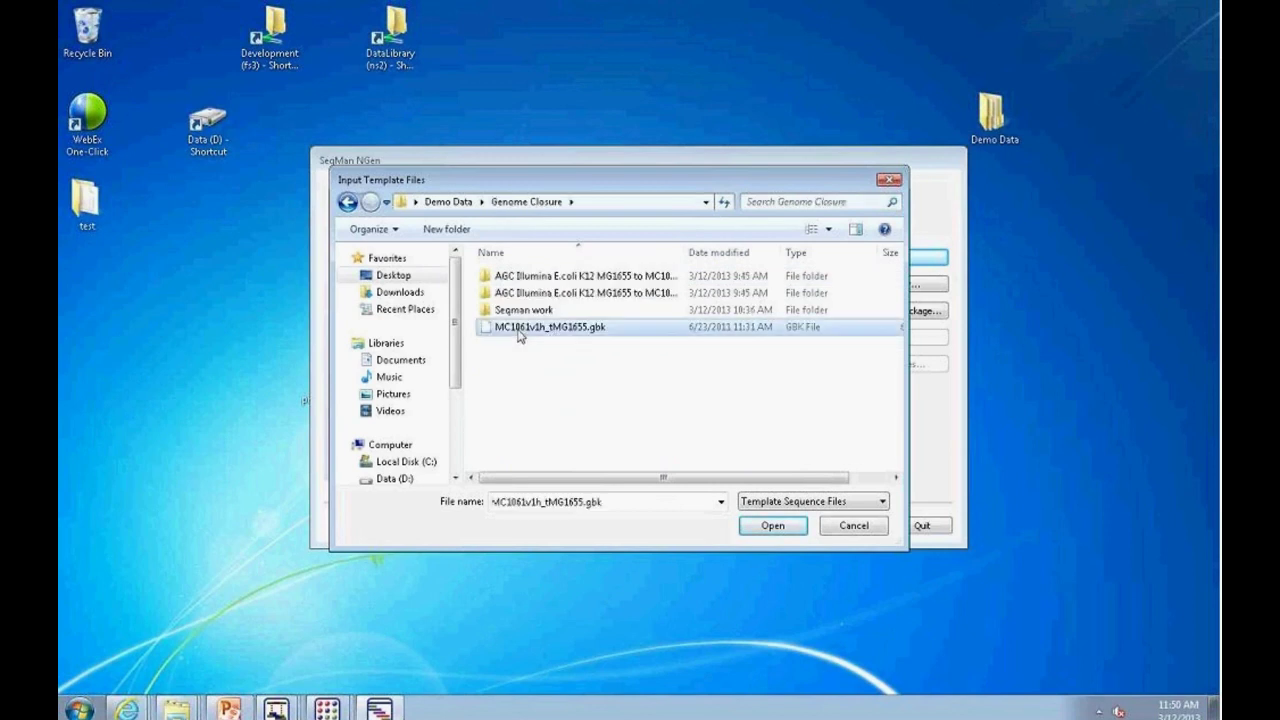
pyautogui.click(773, 526)
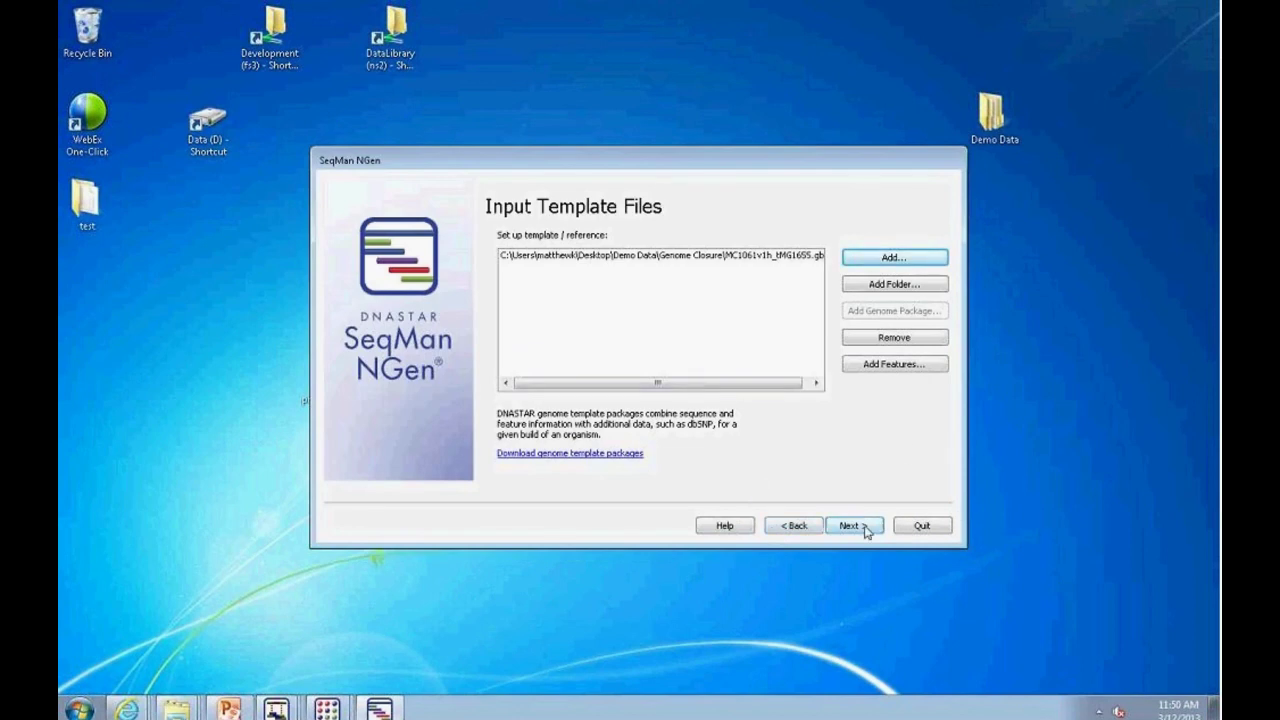
pyautogui.moveTo(743, 390); pyautogui.dragTo(751, 389)
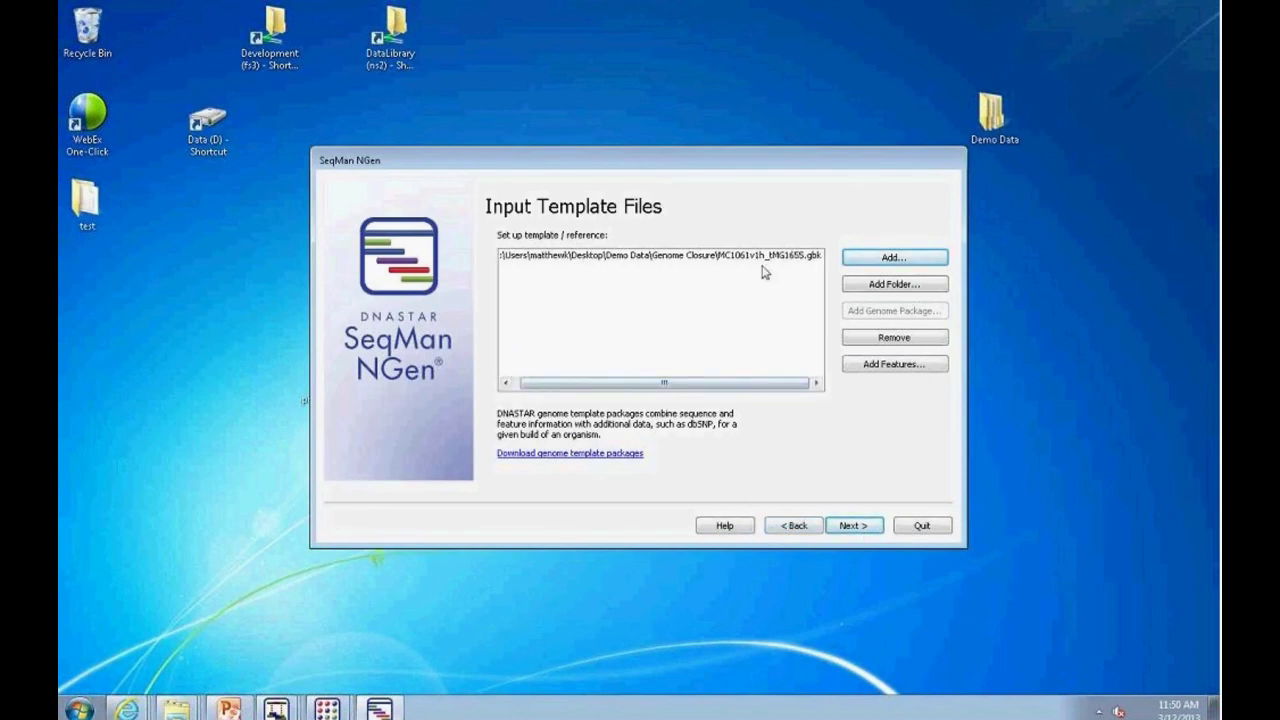
pyautogui.click(853, 530)
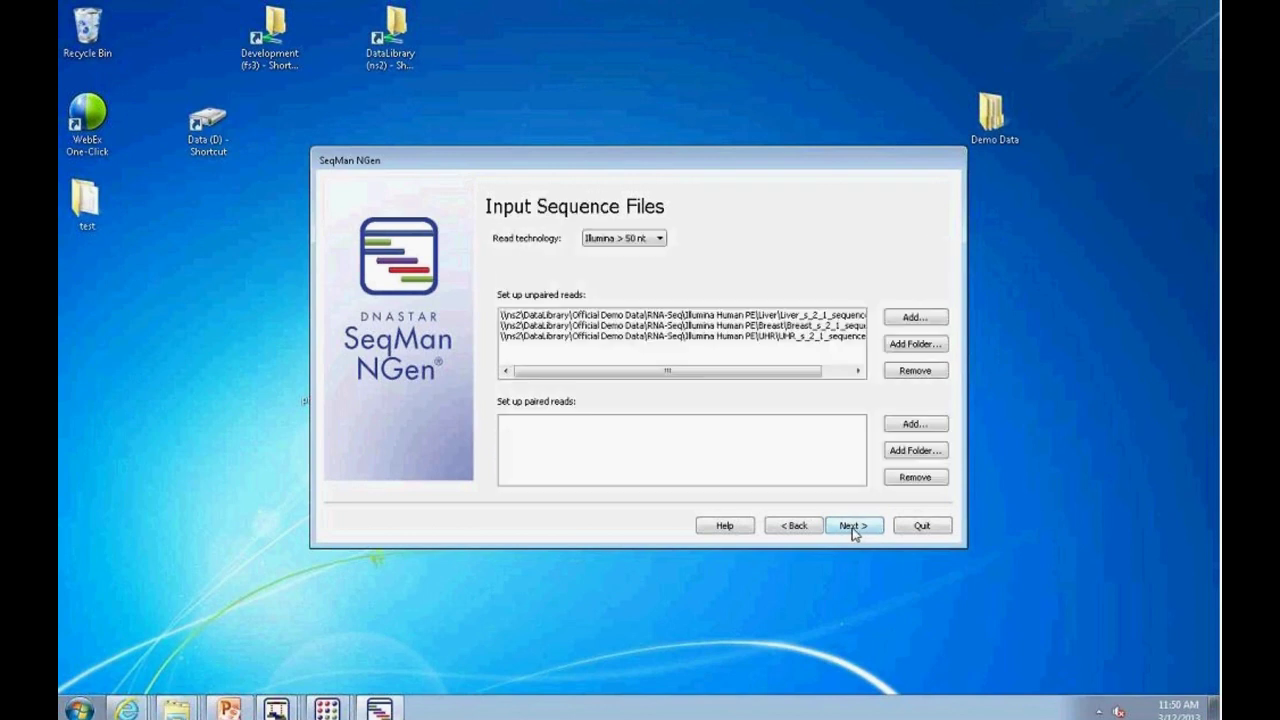
# Step: Remove the three old RNA-Seq read files from the unpaired reads list
pyautogui.click(750, 338)
pyautogui.keyDown('shift'); pyautogui.click(740, 318); pyautogui.keyUp('shift')
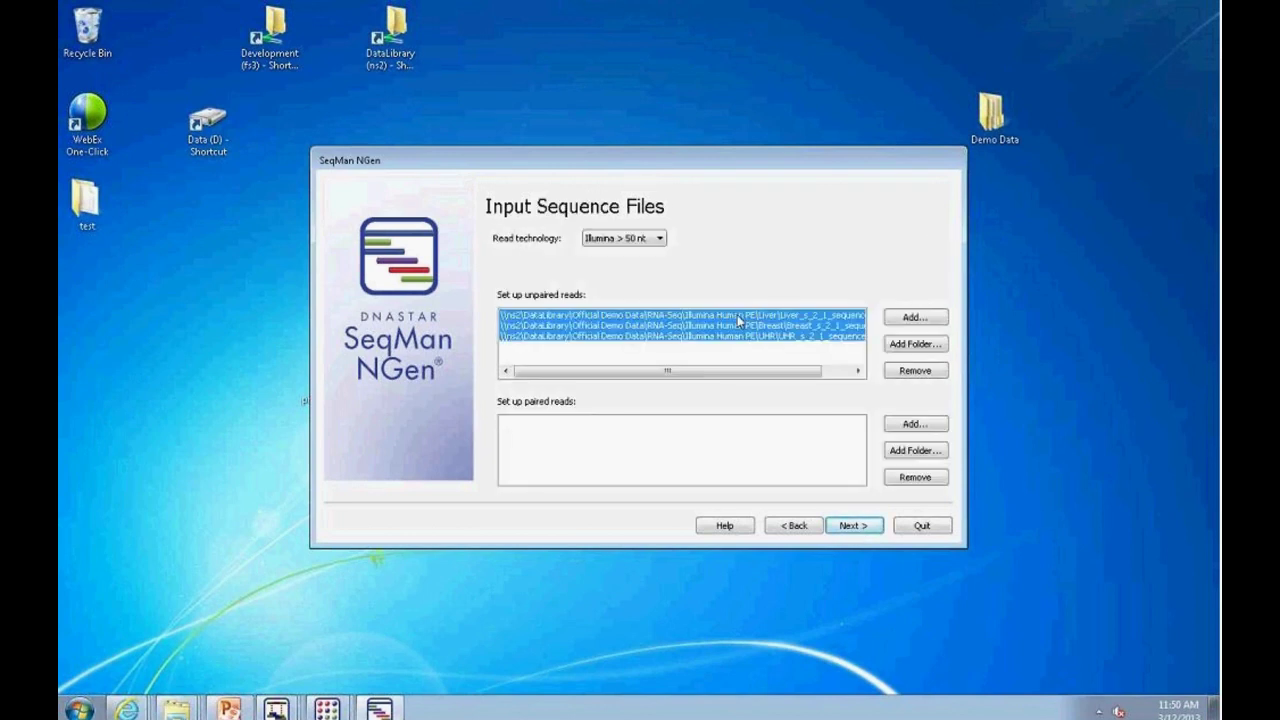
pyautogui.click(915, 370)
# Step: Add the E.coli 32X s_1_1 and s_1_2 sequence files as unpaired reads, then remove them
pyautogui.click(912, 318)
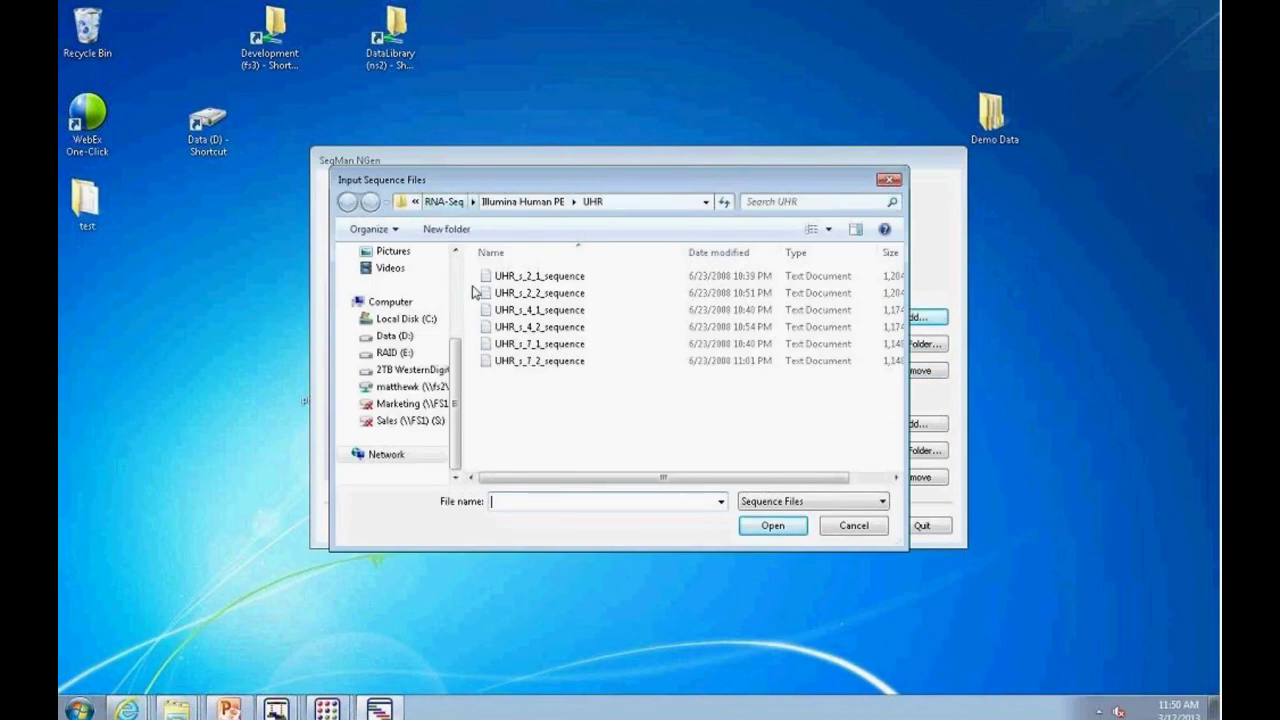
pyautogui.click(440, 201)
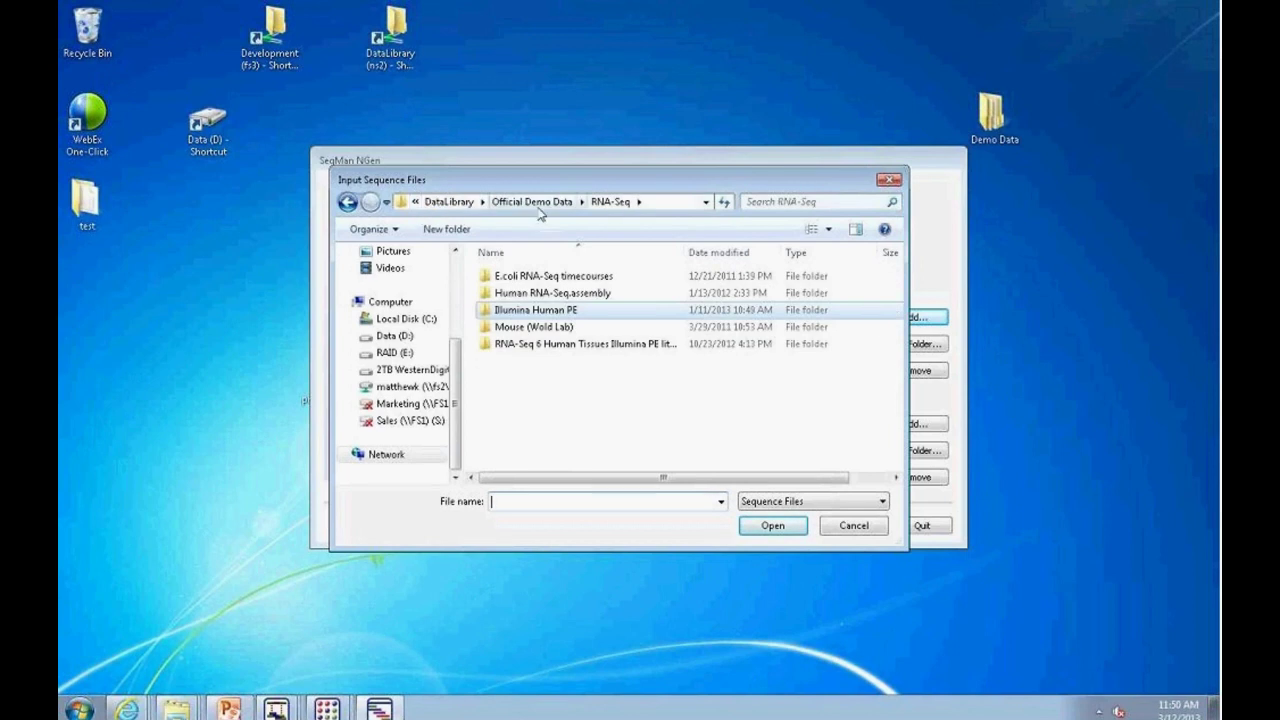
pyautogui.click(531, 201)
pyautogui.doubleClick(507, 312)
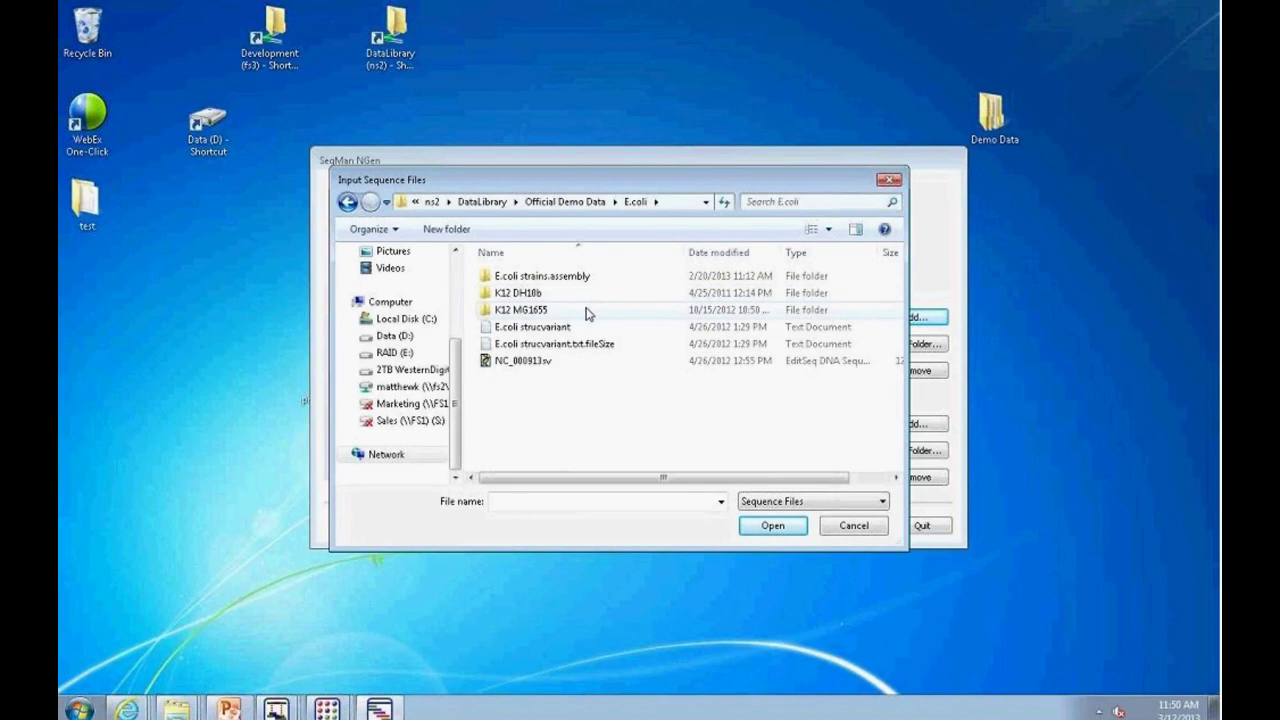
pyautogui.doubleClick(541, 312)
pyautogui.doubleClick(566, 299)
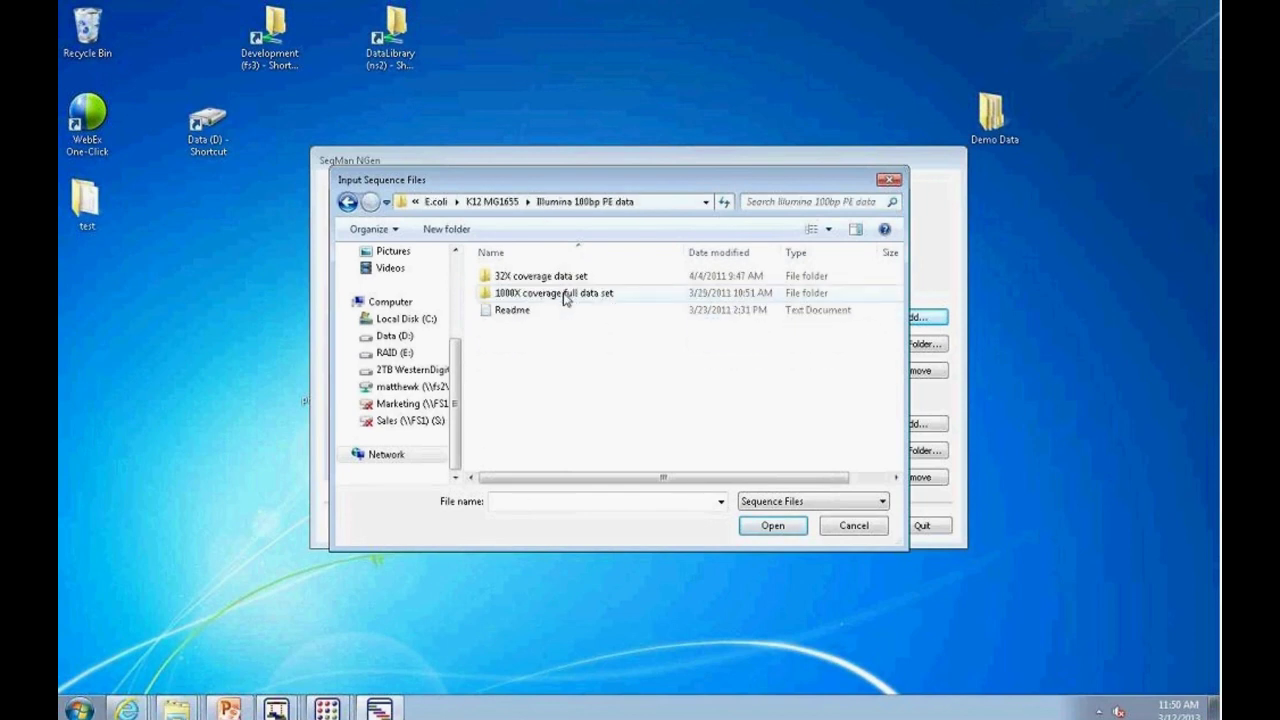
pyautogui.doubleClick(562, 278)
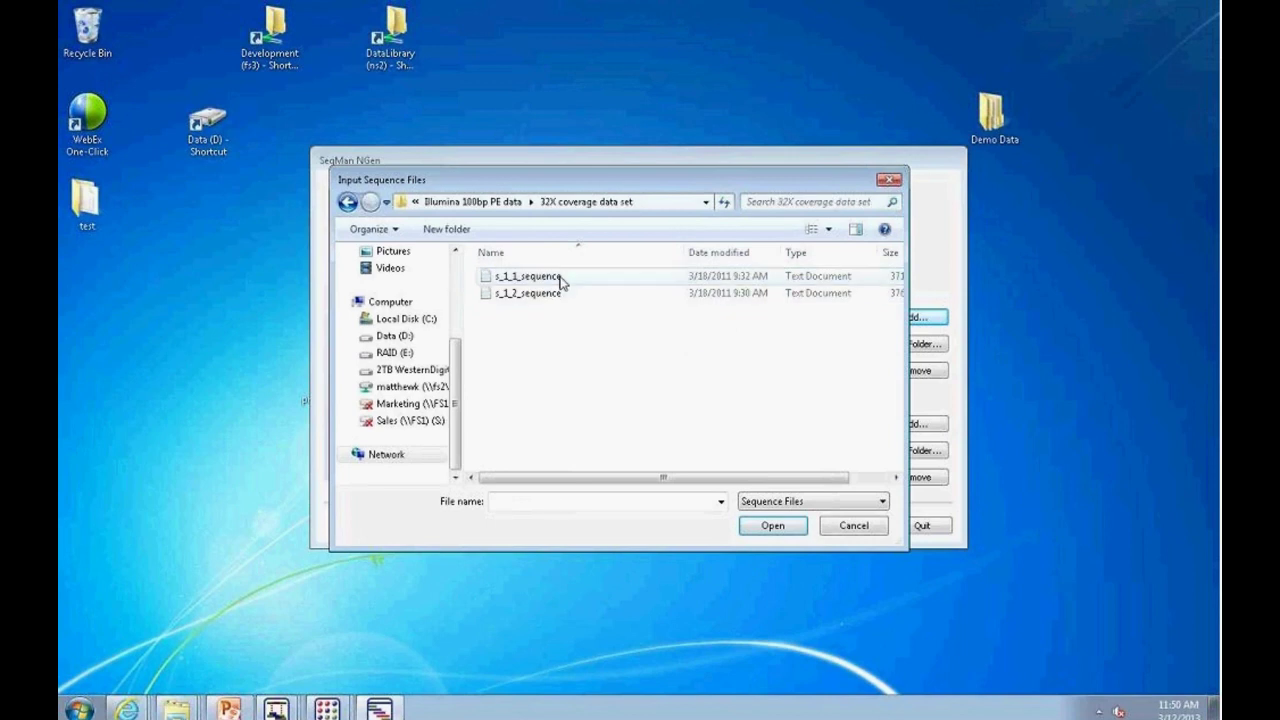
pyautogui.click(565, 278)
pyautogui.keyDown('ctrl'); pyautogui.click(553, 296); pyautogui.keyUp('ctrl')
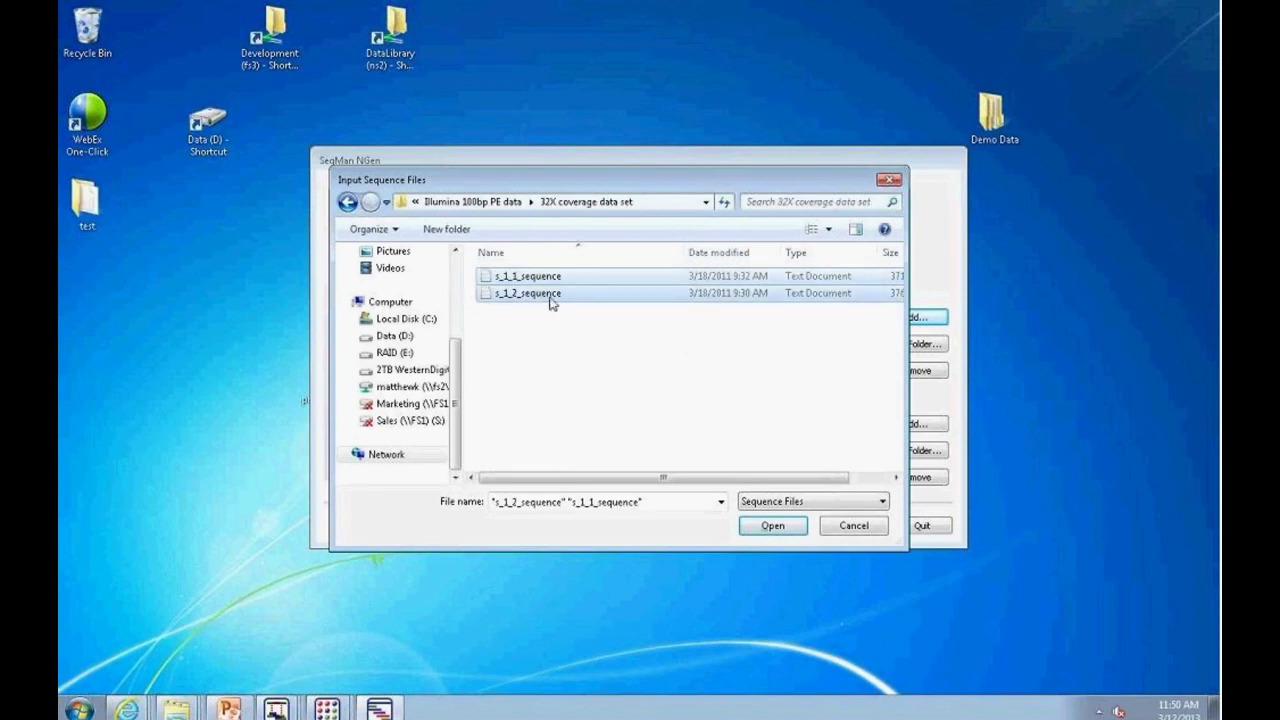
pyautogui.click(772, 527)
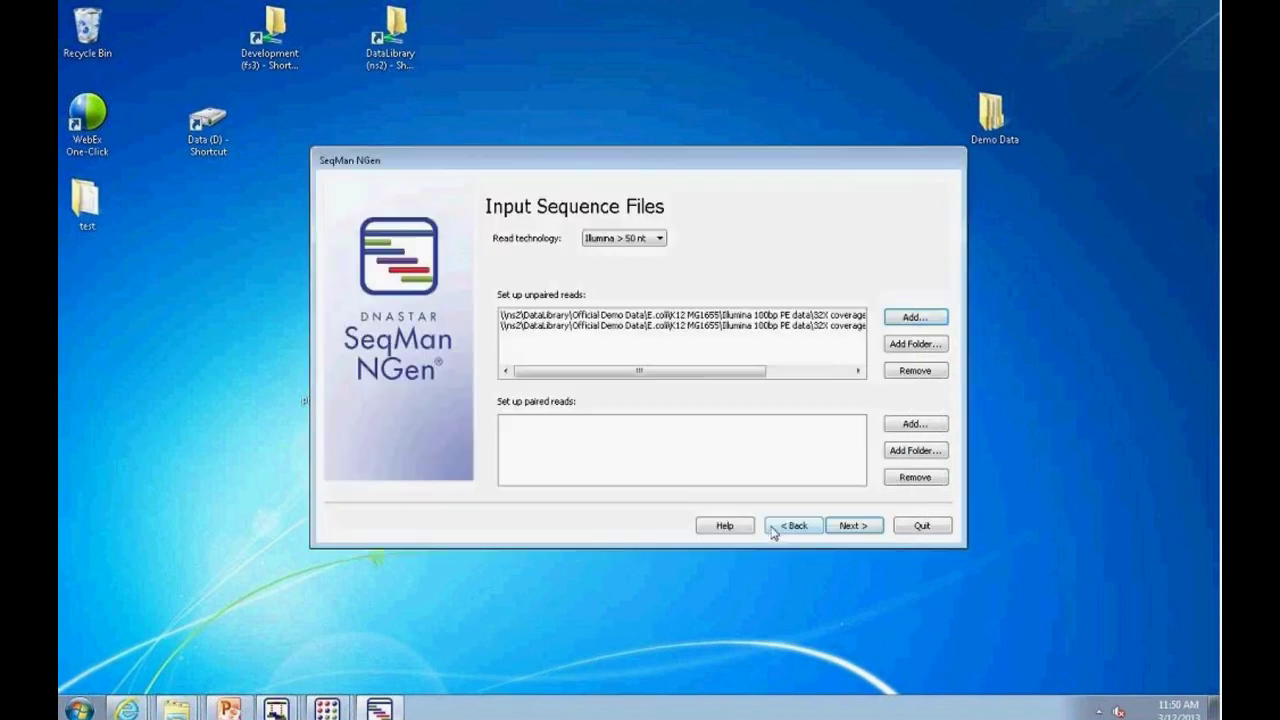
pyautogui.moveTo(678, 316); pyautogui.dragTo(680, 328)
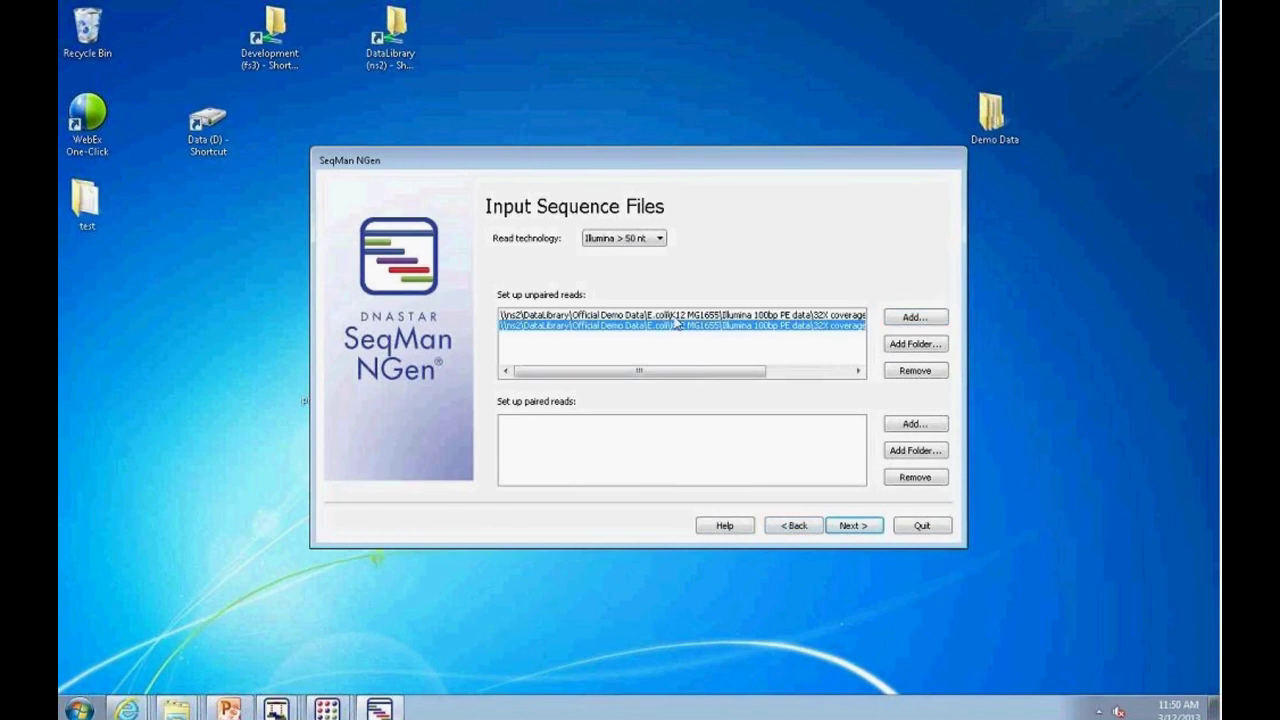
pyautogui.click(910, 372)
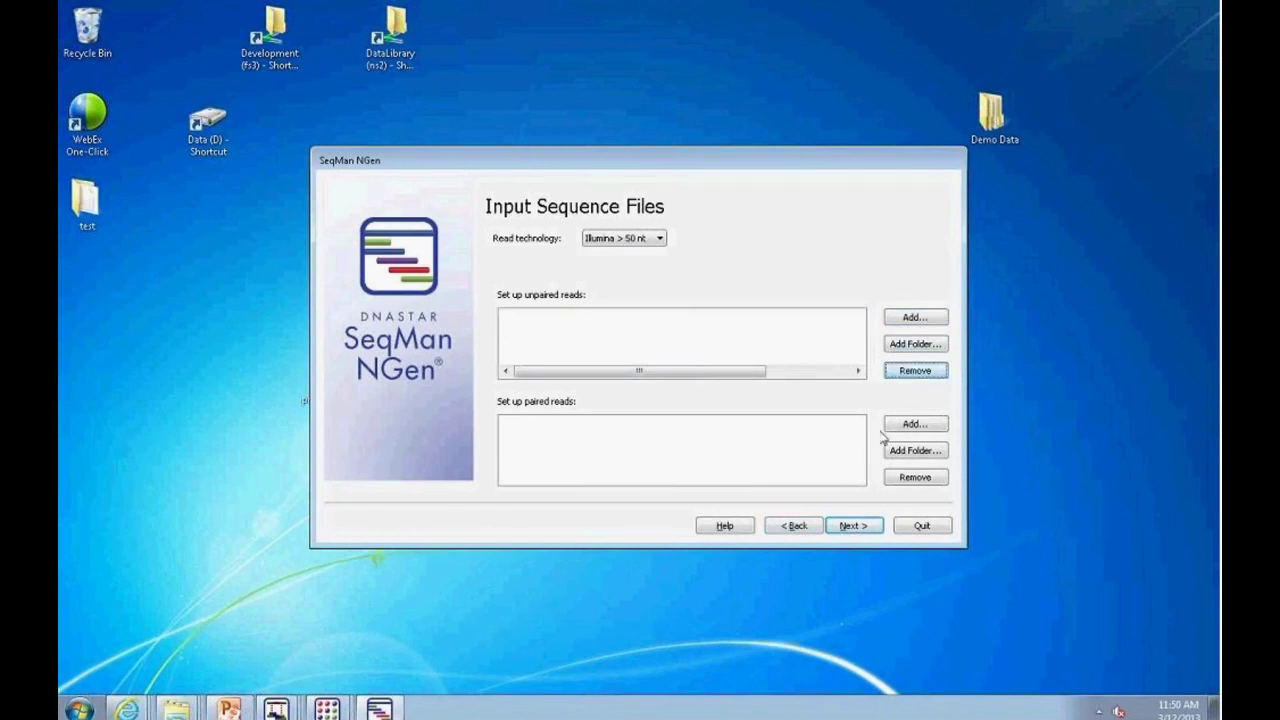
# Step: Add both E.coli Illumina 100bp PE 32X coverage sequence files as a read pair
pyautogui.click(915, 424)
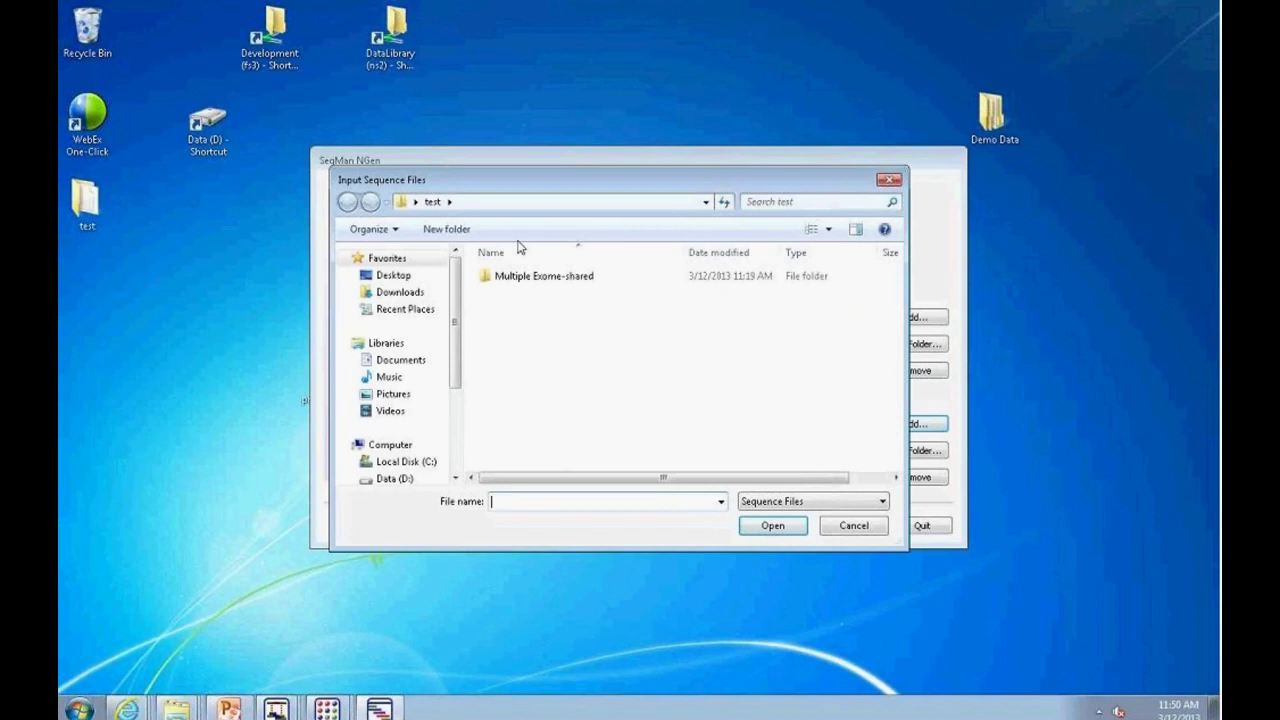
pyautogui.click(397, 276)
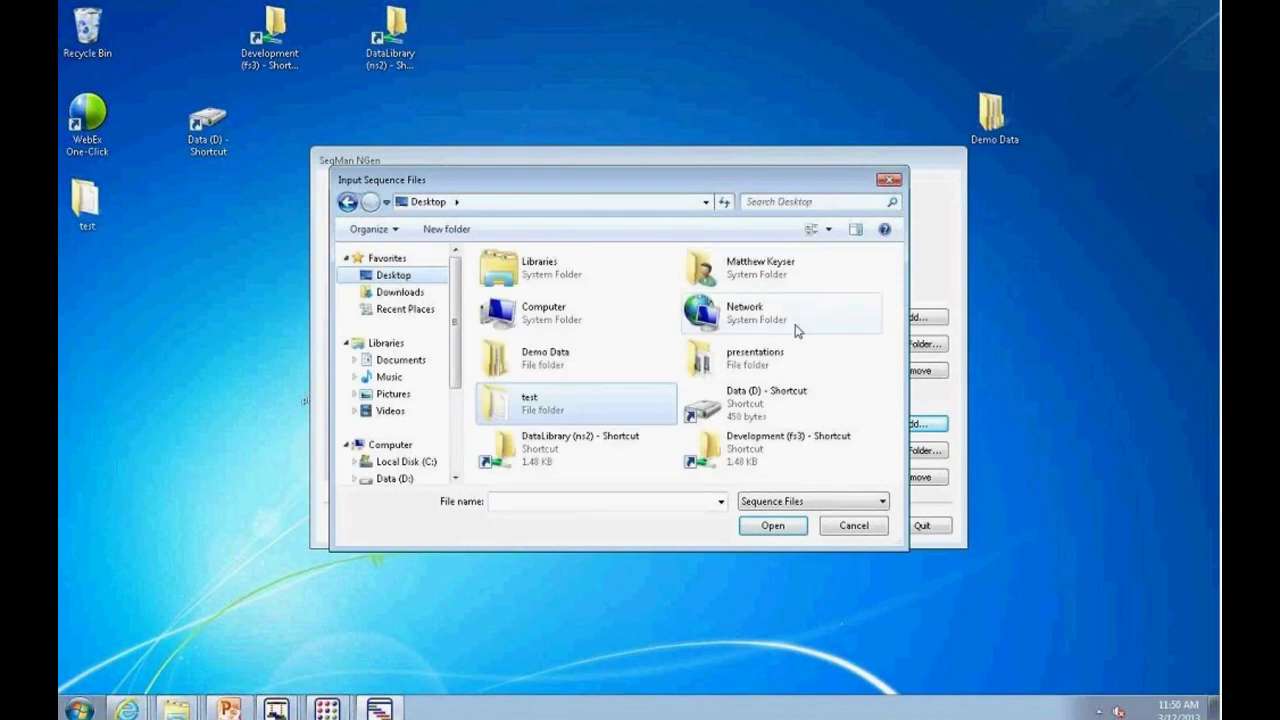
pyautogui.doubleClick(550, 360)
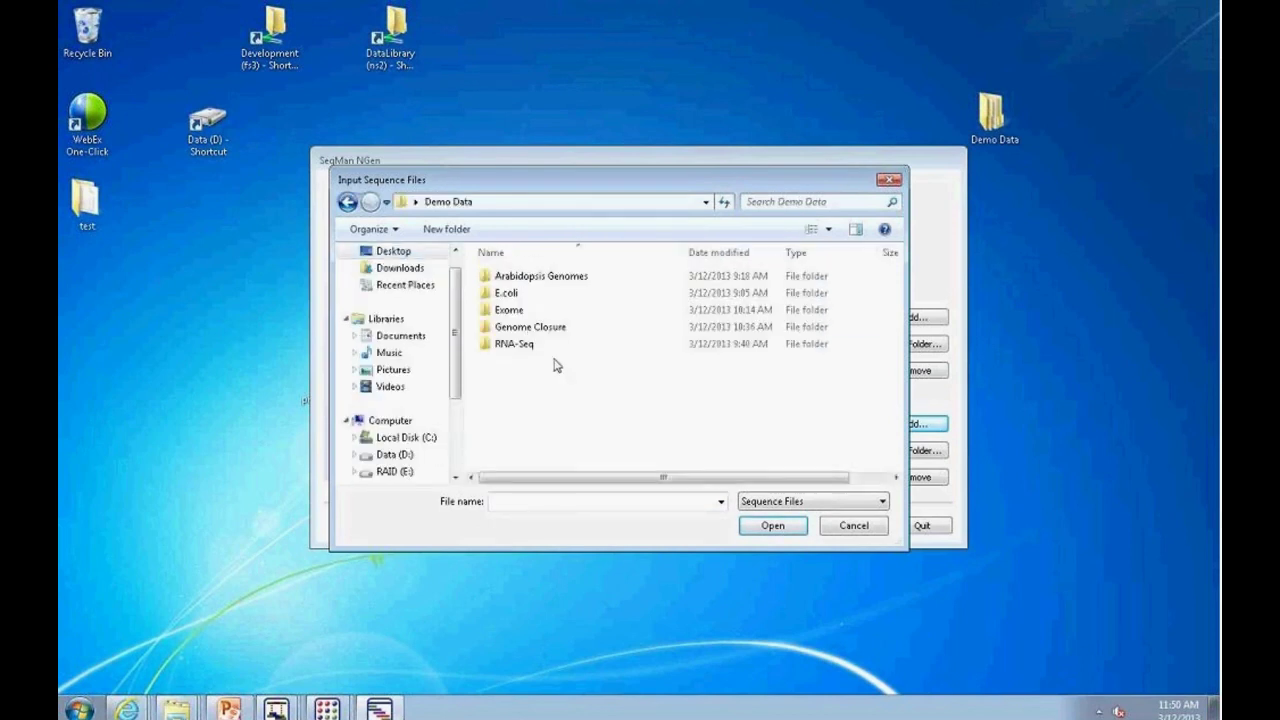
pyautogui.doubleClick(519, 297)
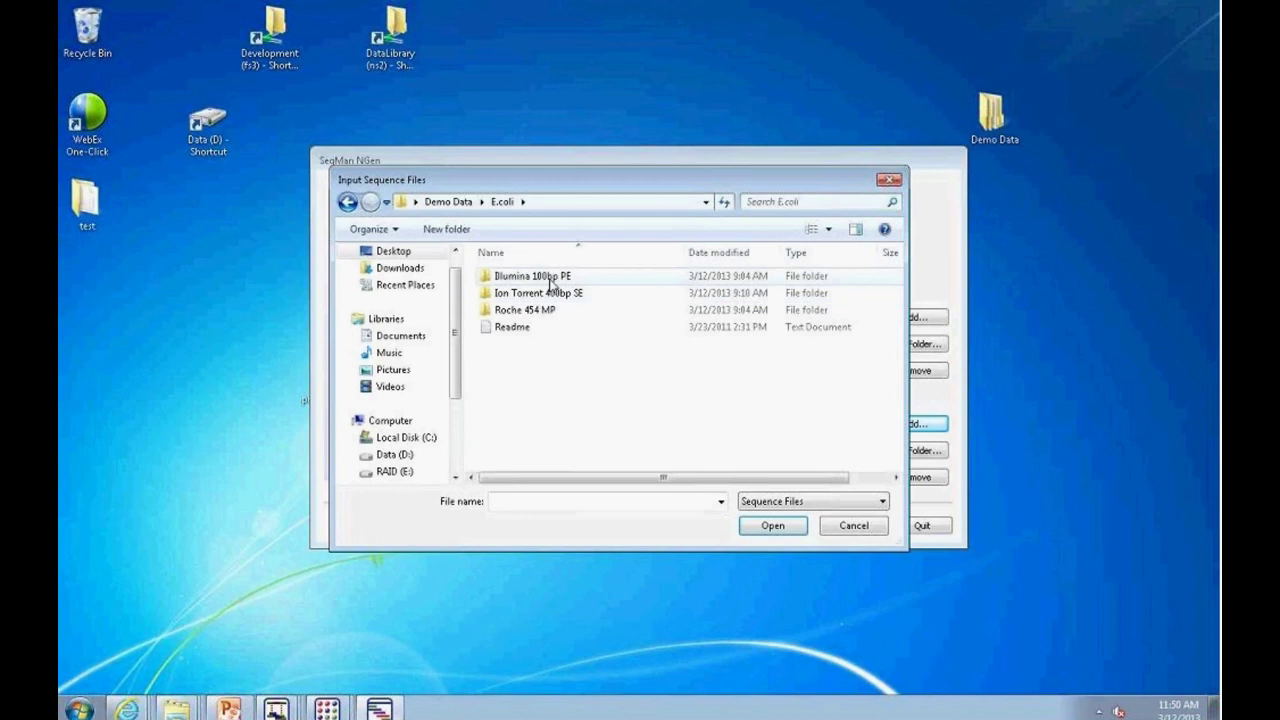
pyautogui.doubleClick(528, 277)
pyautogui.doubleClick(550, 286)
pyautogui.click(548, 294)
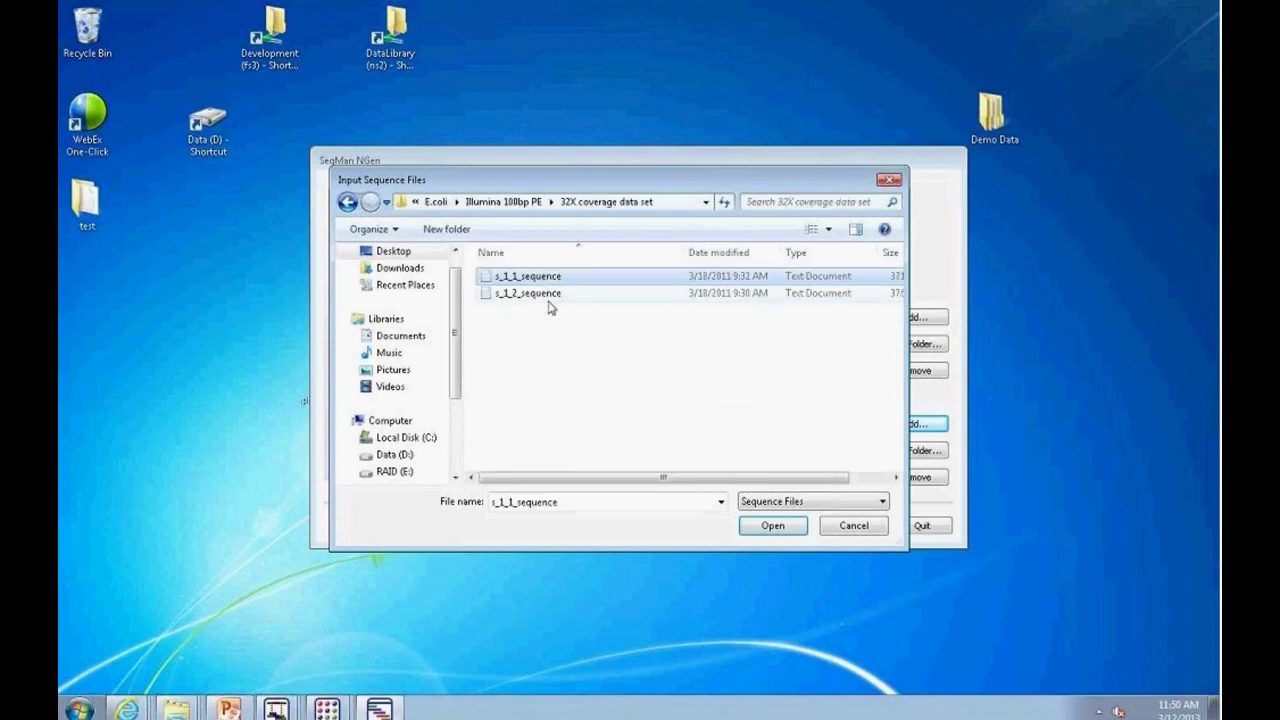
pyautogui.hotkey('ctrl', 'a')
pyautogui.click(772, 525)
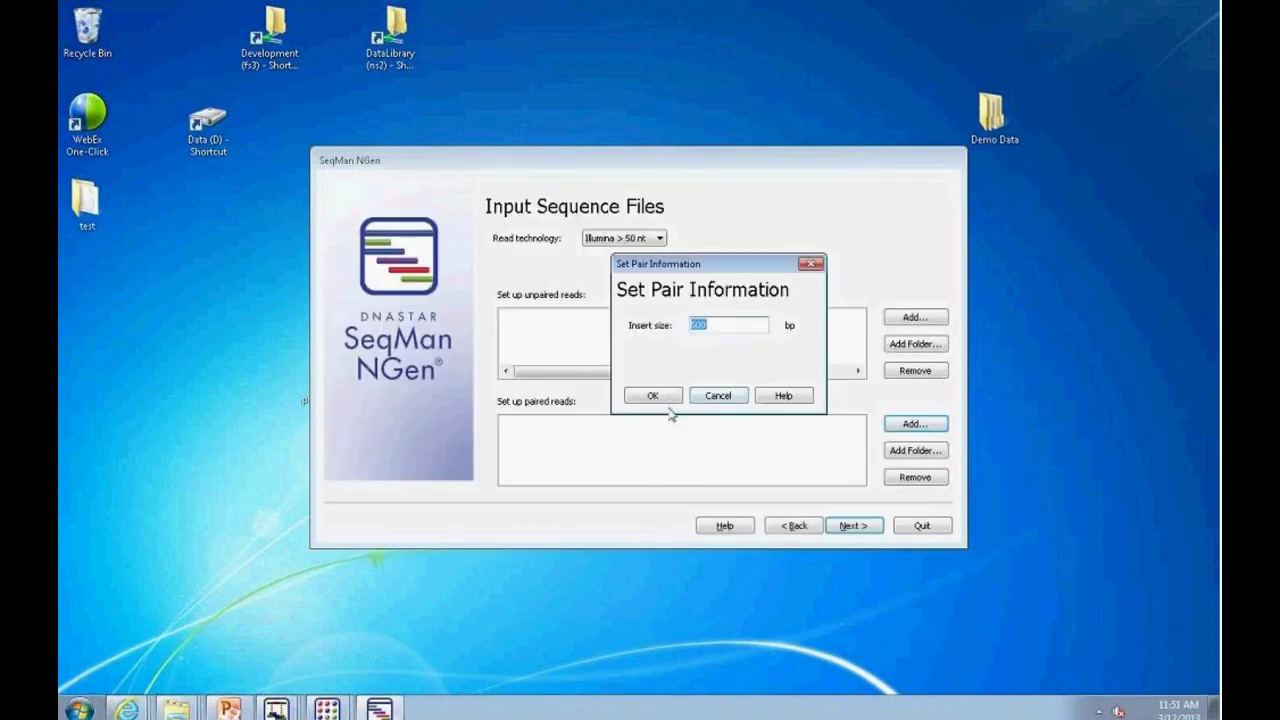
# Step: Change the pair's insert size from 500 to 380 and confirm
pyautogui.press('BackSpace')
pyautogui.write('32')
pyautogui.press('BackSpace')
pyautogui.write('80')
pyautogui.click(660, 395)
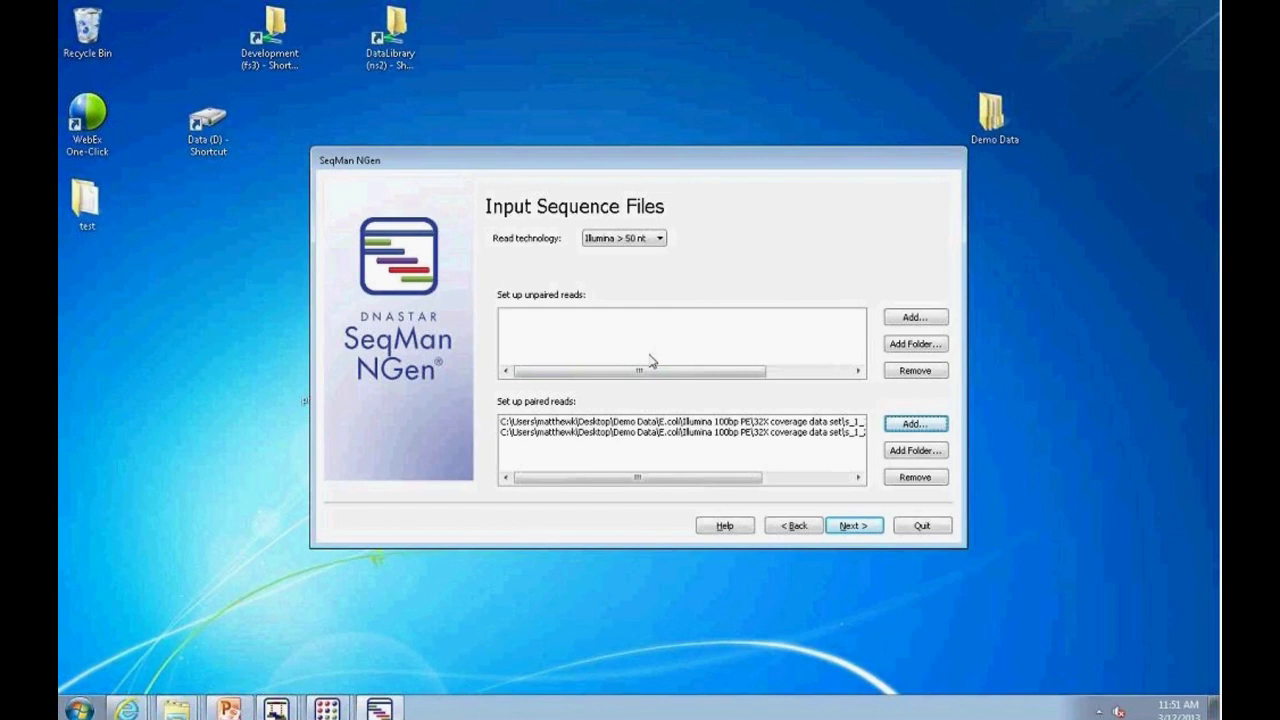
# Step: Accept the default assembly options to reach the ready-to-begin summary with AGC test.script
pyautogui.click(853, 527)
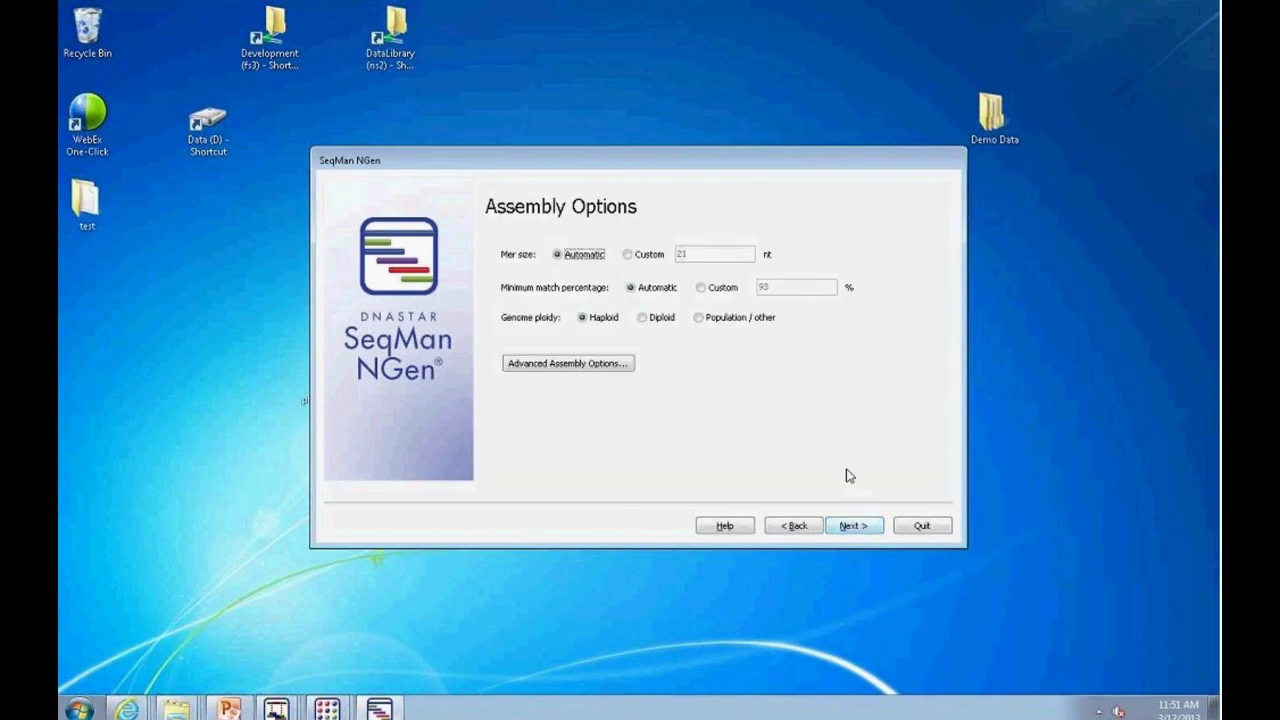
pyautogui.click(853, 525)
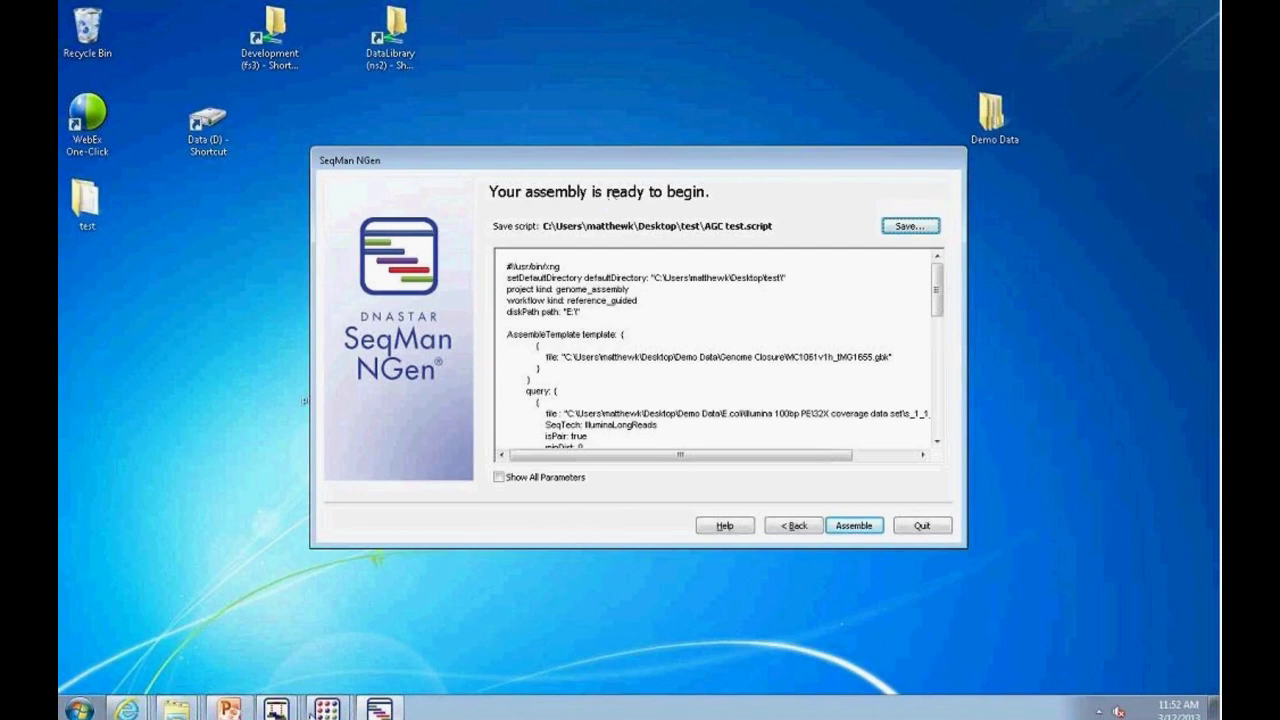
pyautogui.click(276, 708)
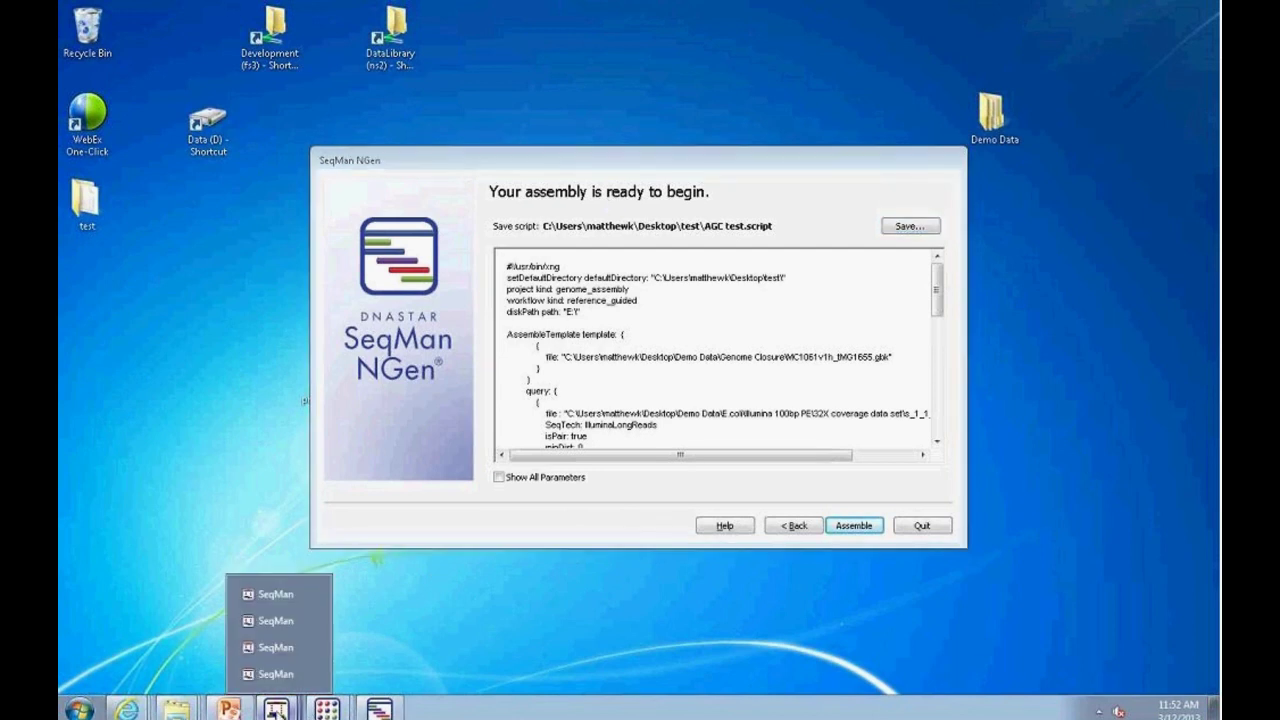
# Step: Arrange the assembly windows and open the MC1061_v1h.seq contig alignment
pyautogui.click(275, 650)
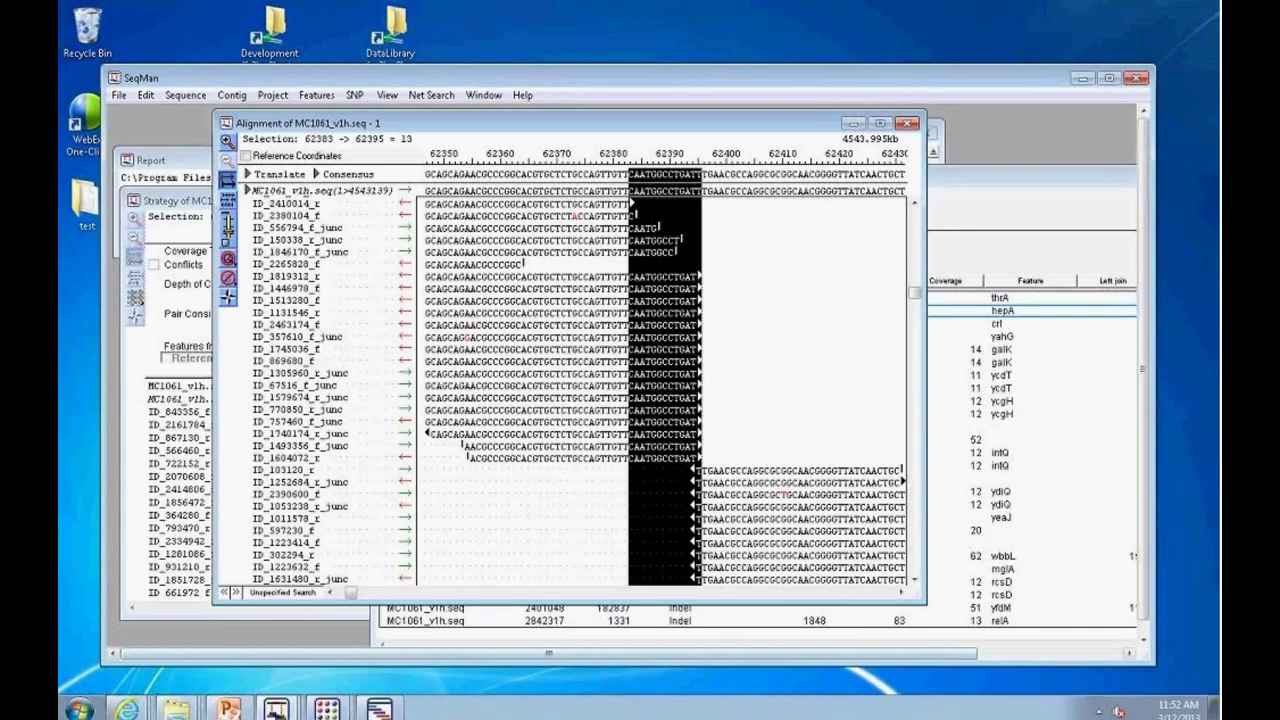
pyautogui.moveTo(588, 130); pyautogui.dragTo(618, 333)
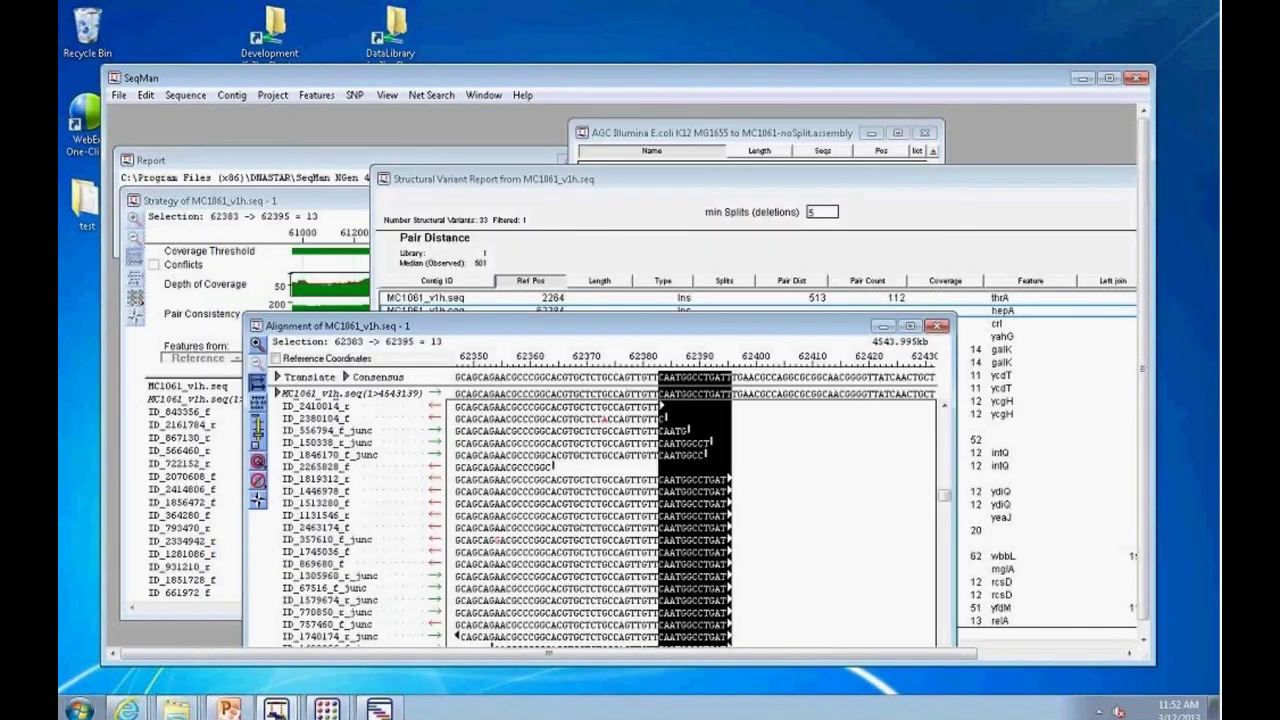
pyautogui.click(812, 135)
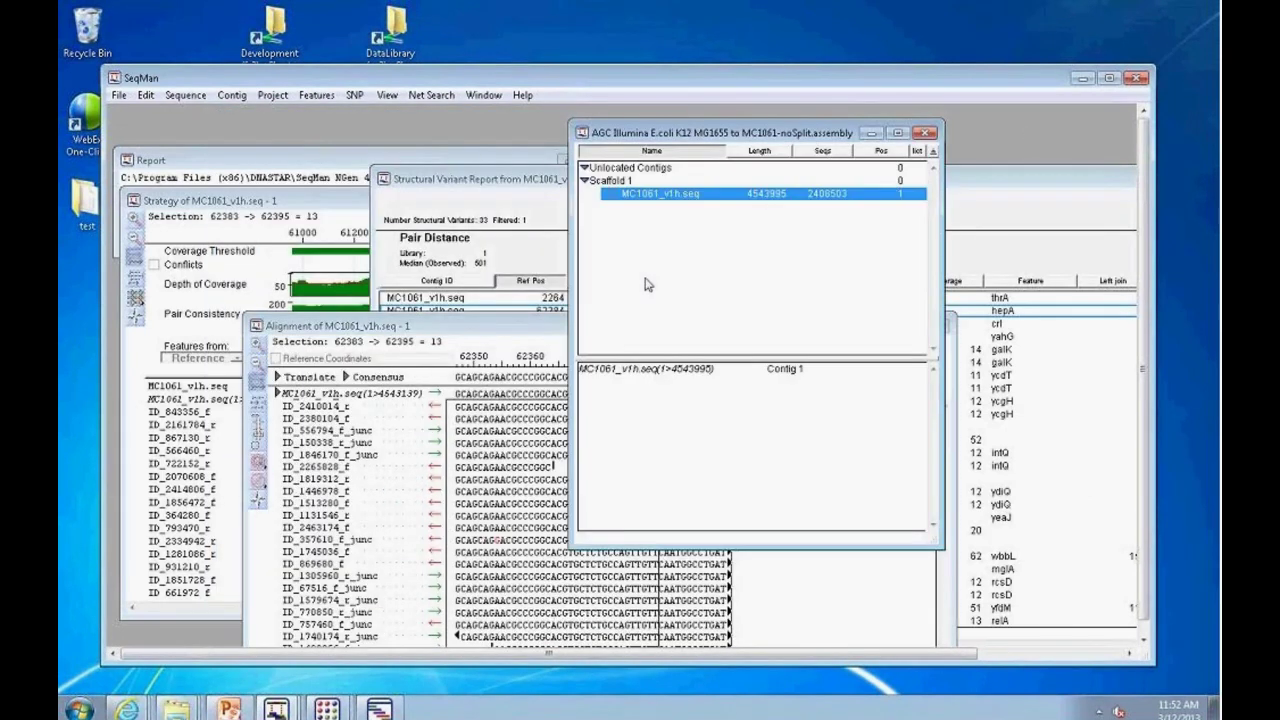
pyautogui.moveTo(805, 360); pyautogui.dragTo(806, 294)
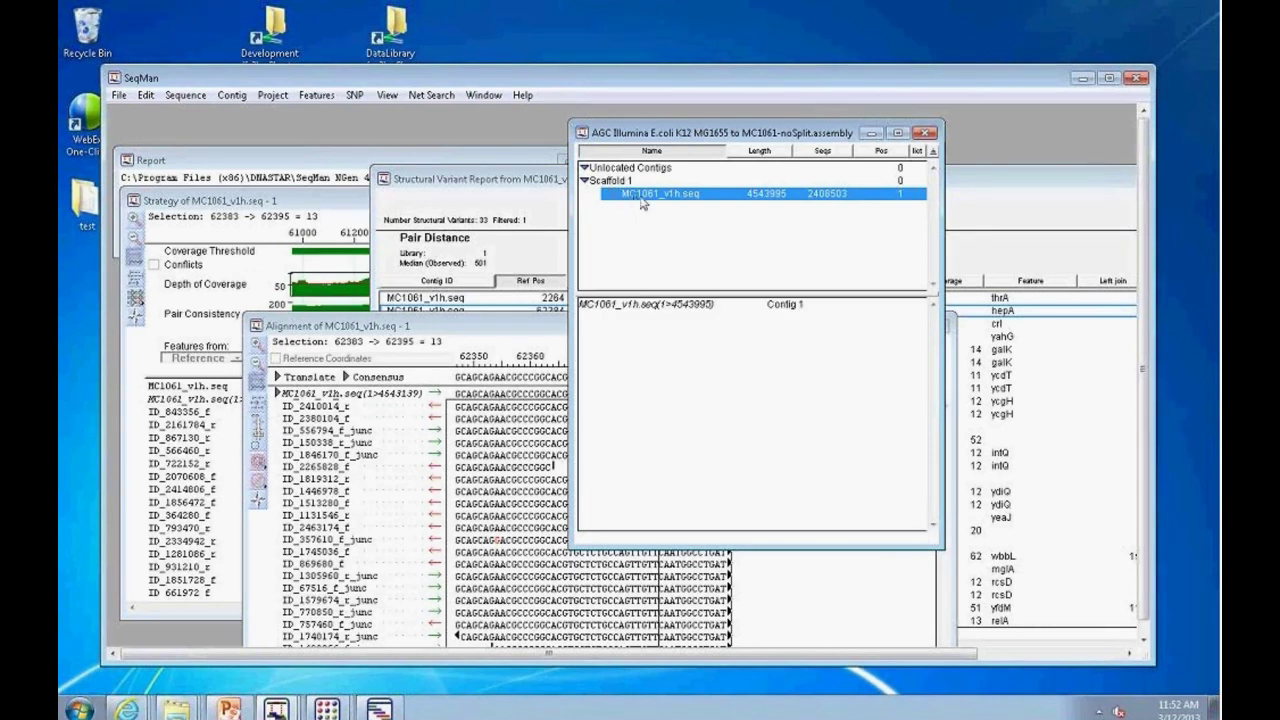
pyautogui.doubleClick(750, 200)
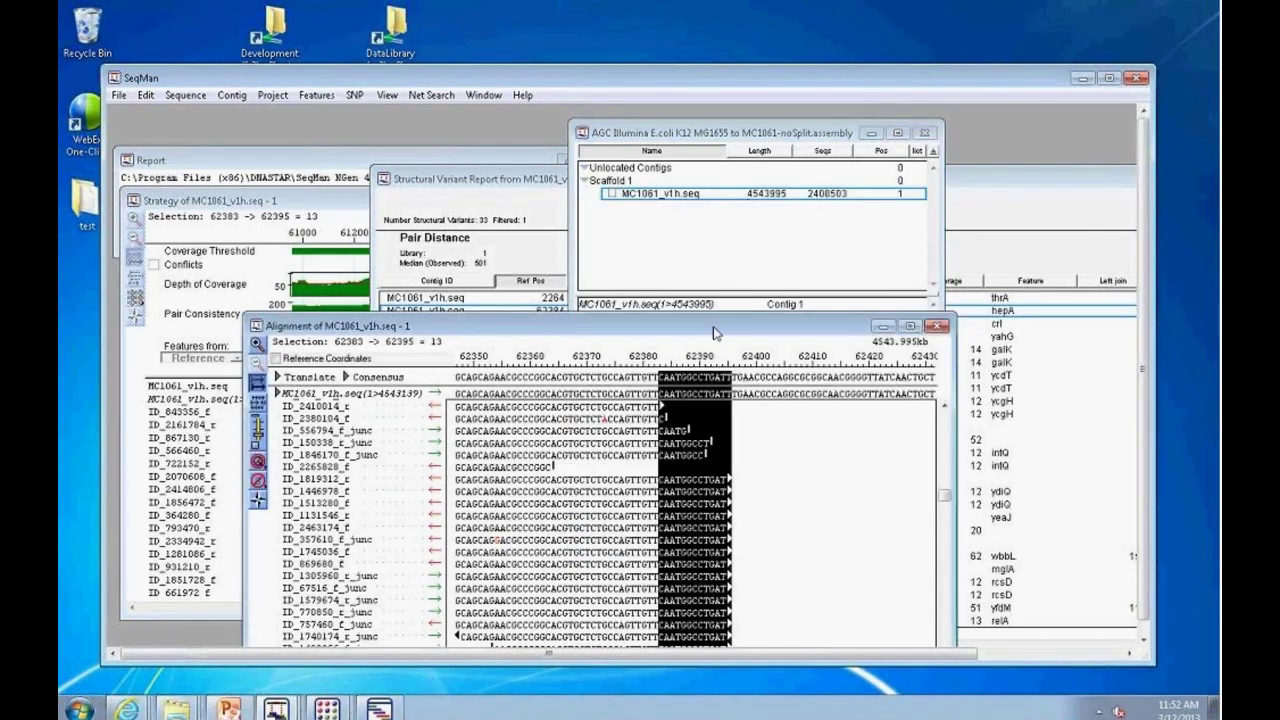
pyautogui.moveTo(715, 333); pyautogui.dragTo(922, 422)
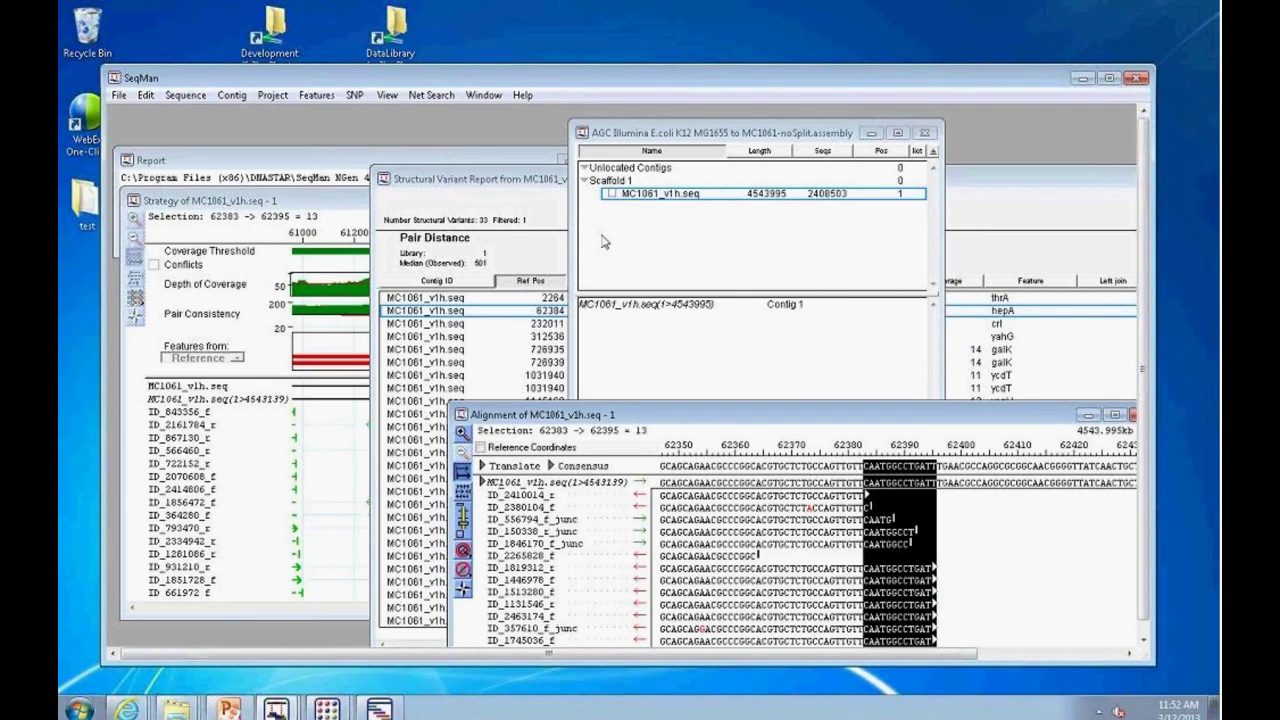
# Step: Open Contig > Structural Variation Report and enlarge it to list all 33 variants
pyautogui.click(490, 182)
pyautogui.moveTo(560, 182); pyautogui.dragTo(391, 141)
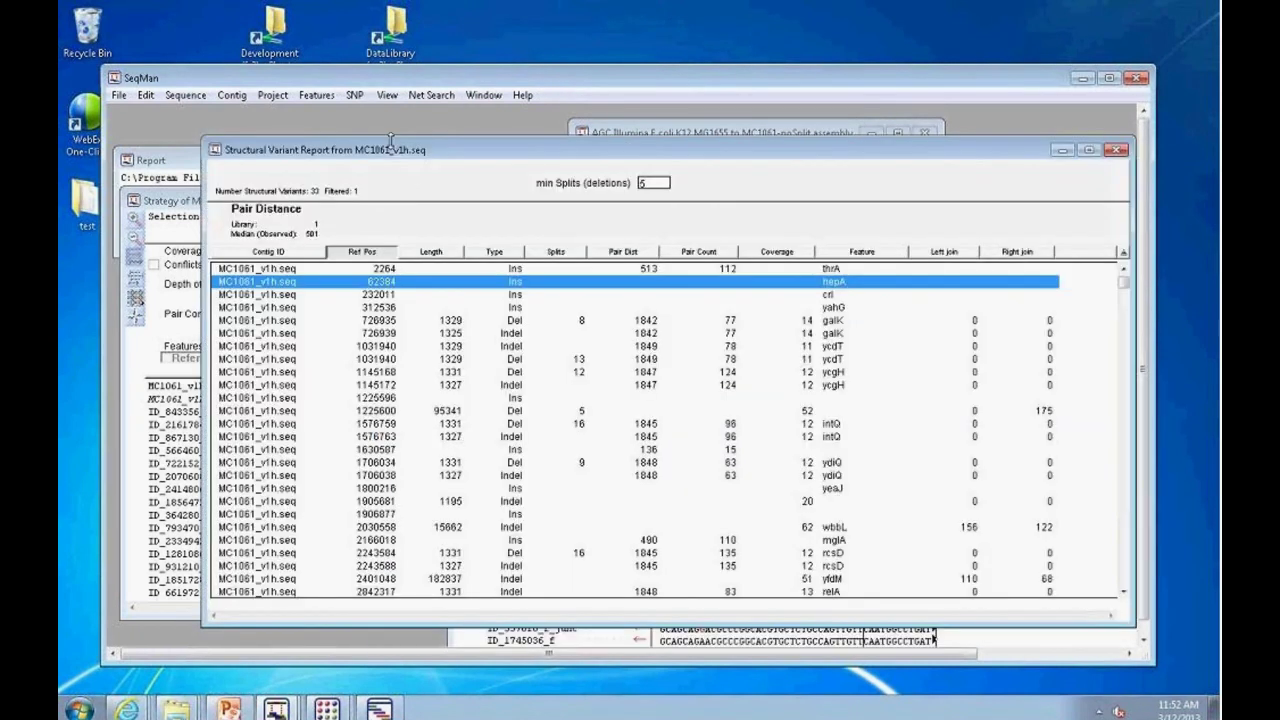
pyautogui.click(231, 95)
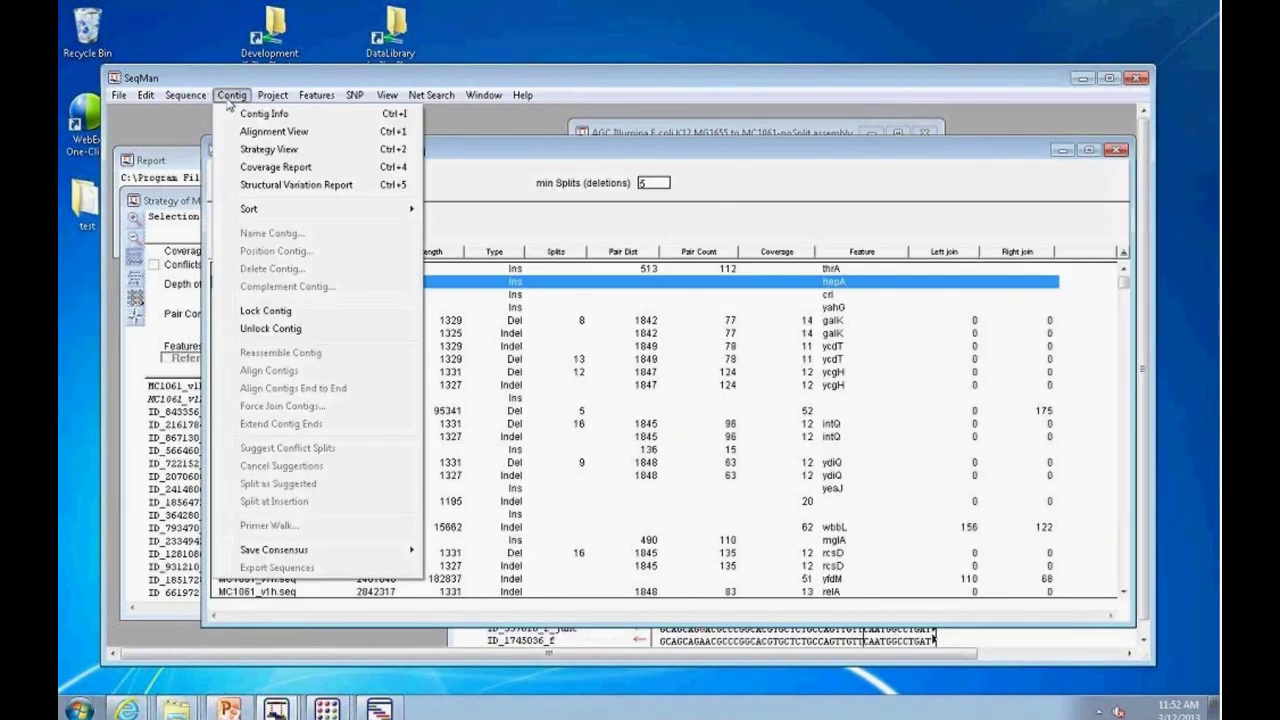
pyautogui.click(296, 185)
pyautogui.moveTo(455, 150); pyautogui.dragTo(385, 127)
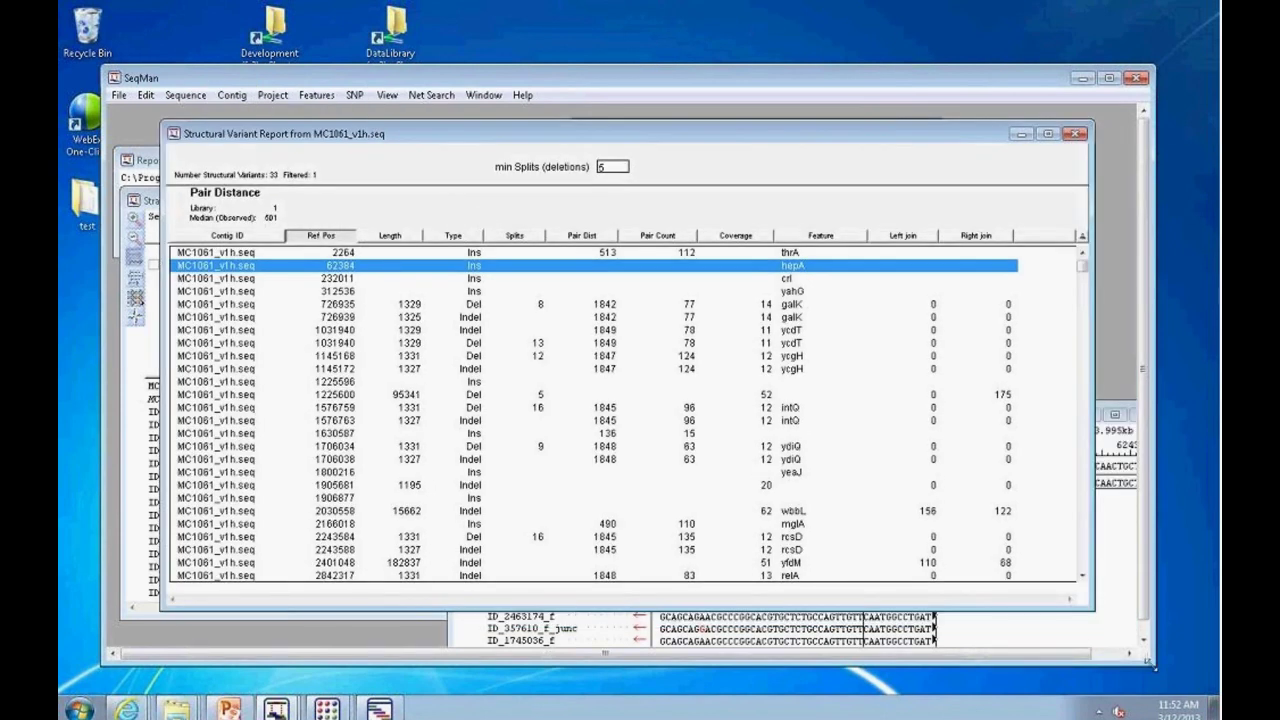
pyautogui.moveTo(1150, 662); pyautogui.dragTo(1170, 679)
pyautogui.moveTo(1094, 609); pyautogui.dragTo(1131, 656)
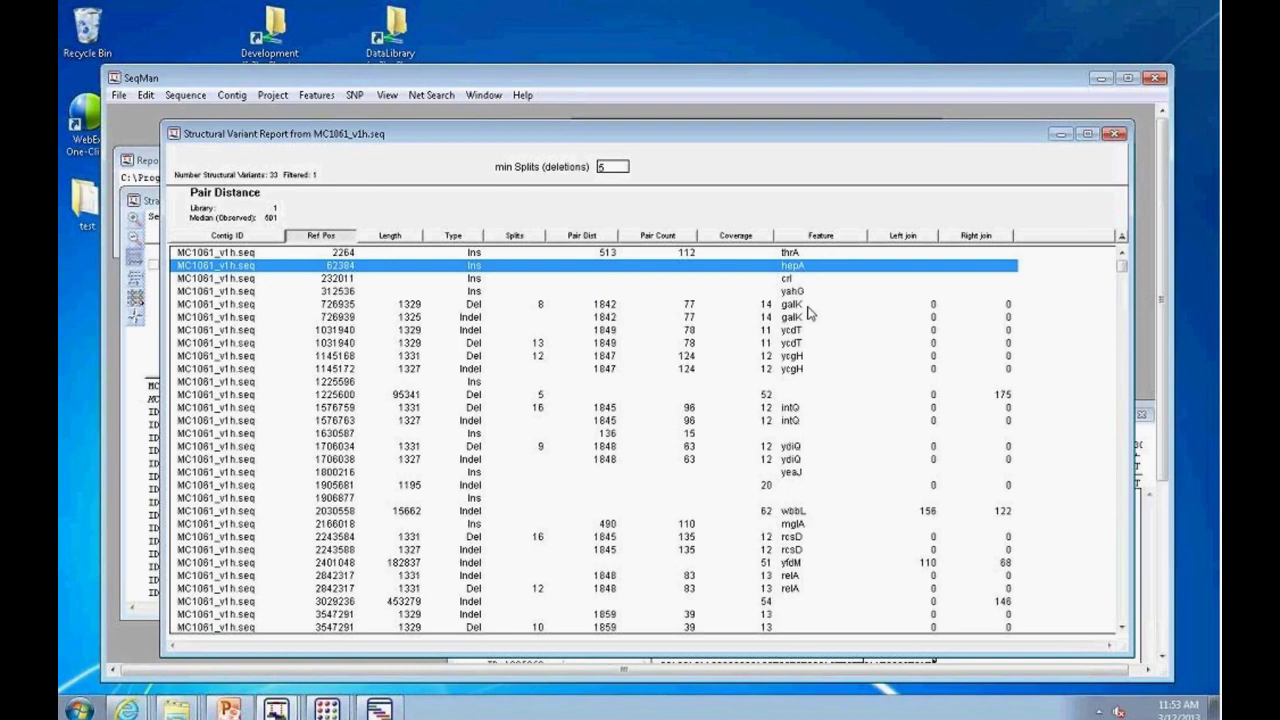
# Step: Open and enlarge the alignment at the 62384 hepA insertion to inspect its reads
pyautogui.doubleClick(355, 272)
pyautogui.moveTo(780, 414); pyautogui.dragTo(526, 142)
pyautogui.moveTo(906, 621); pyautogui.dragTo(1095, 662)
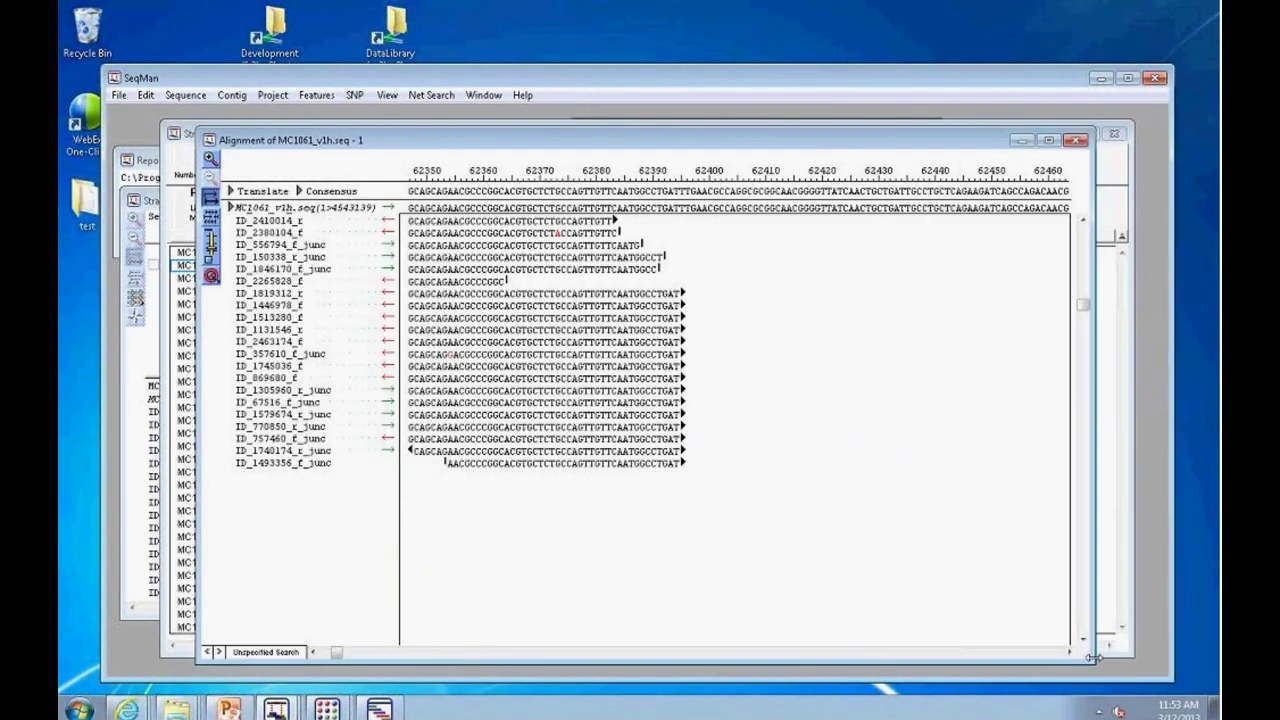
pyautogui.moveTo(1083, 308); pyautogui.dragTo(1080, 328)
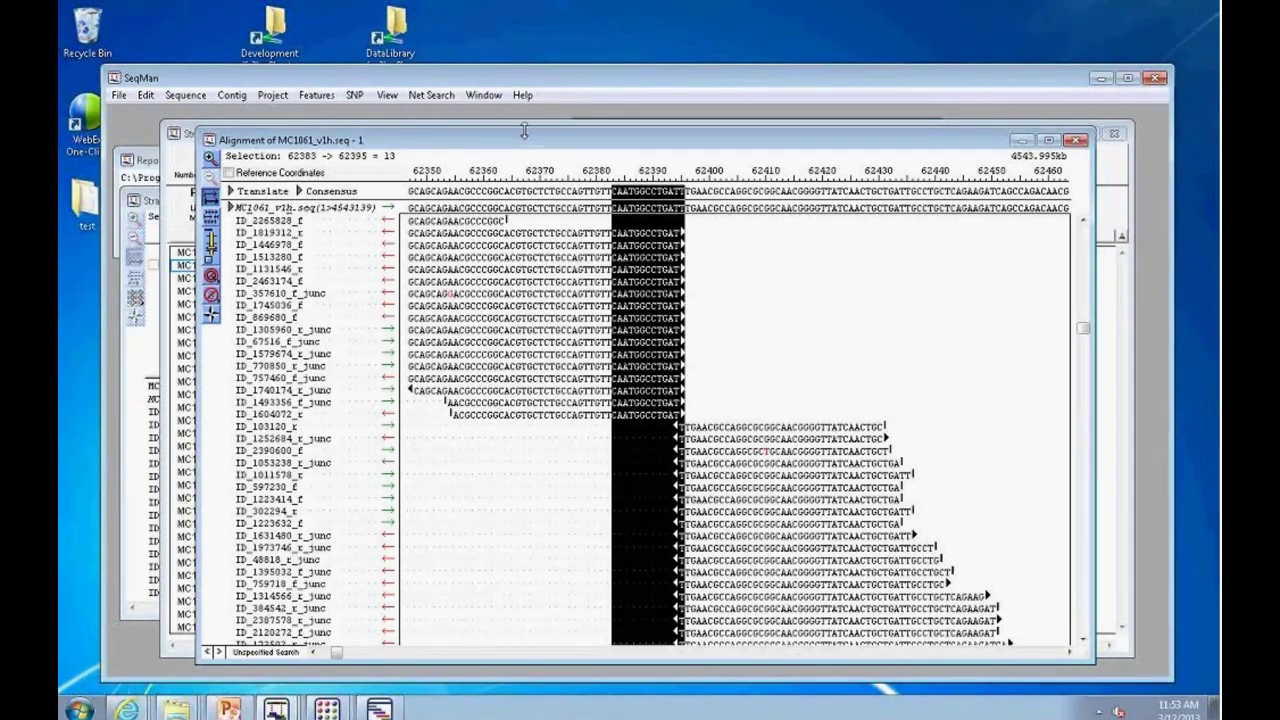
pyautogui.moveTo(525, 140); pyautogui.dragTo(621, 384)
# Step: Resize the Structural Variant Report and shrink it toward the bottom of the workspace
pyautogui.click(418, 149)
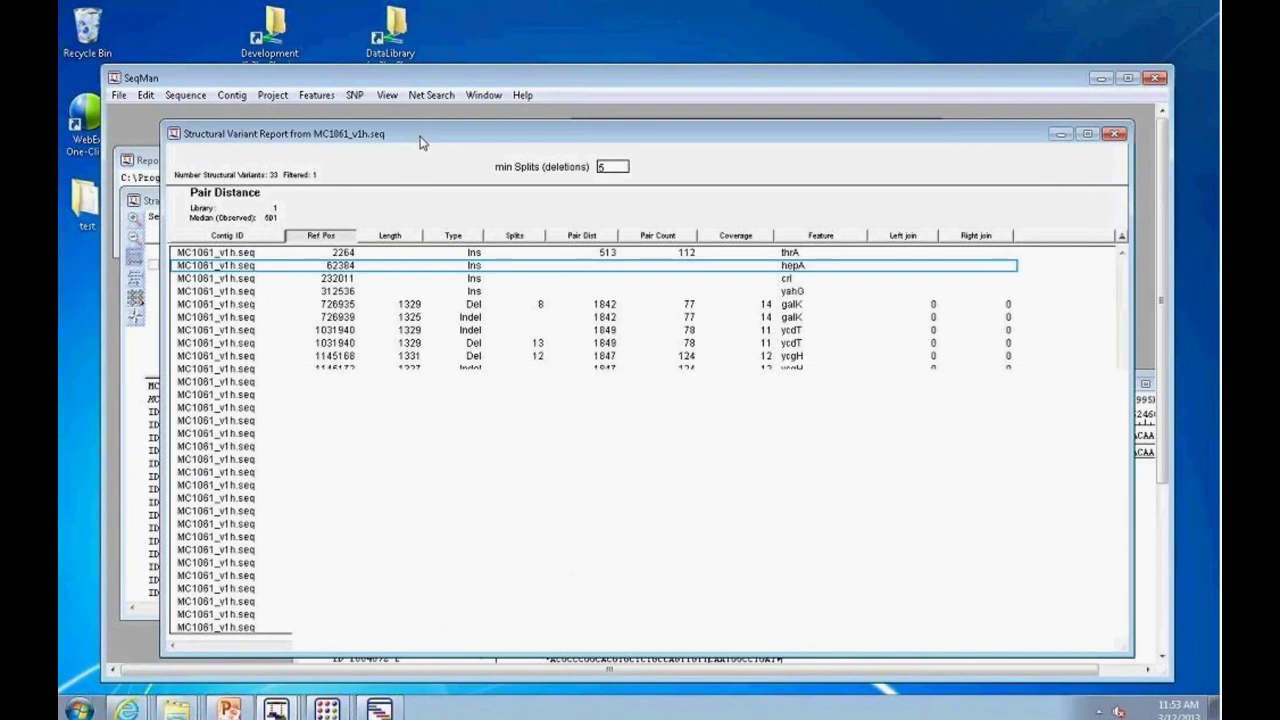
pyautogui.doubleClick(418, 133)
pyautogui.click(1145, 96)
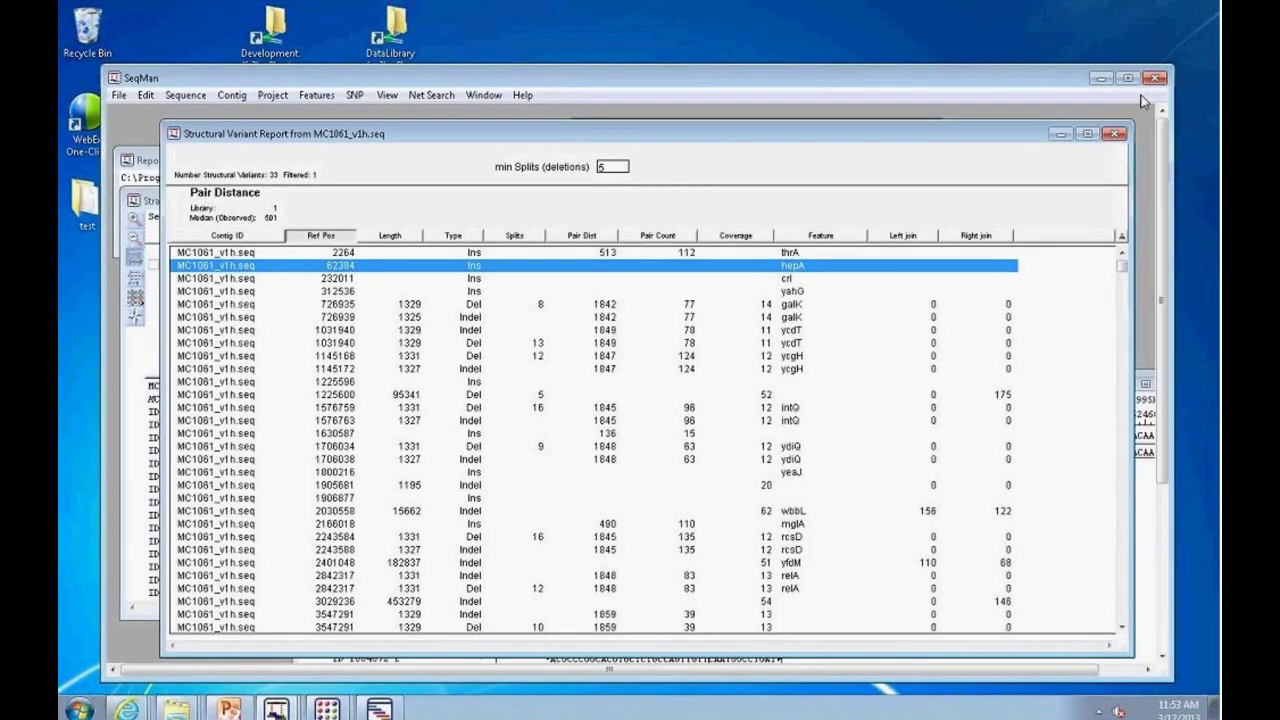
pyautogui.moveTo(1000, 112); pyautogui.dragTo(968, 476)
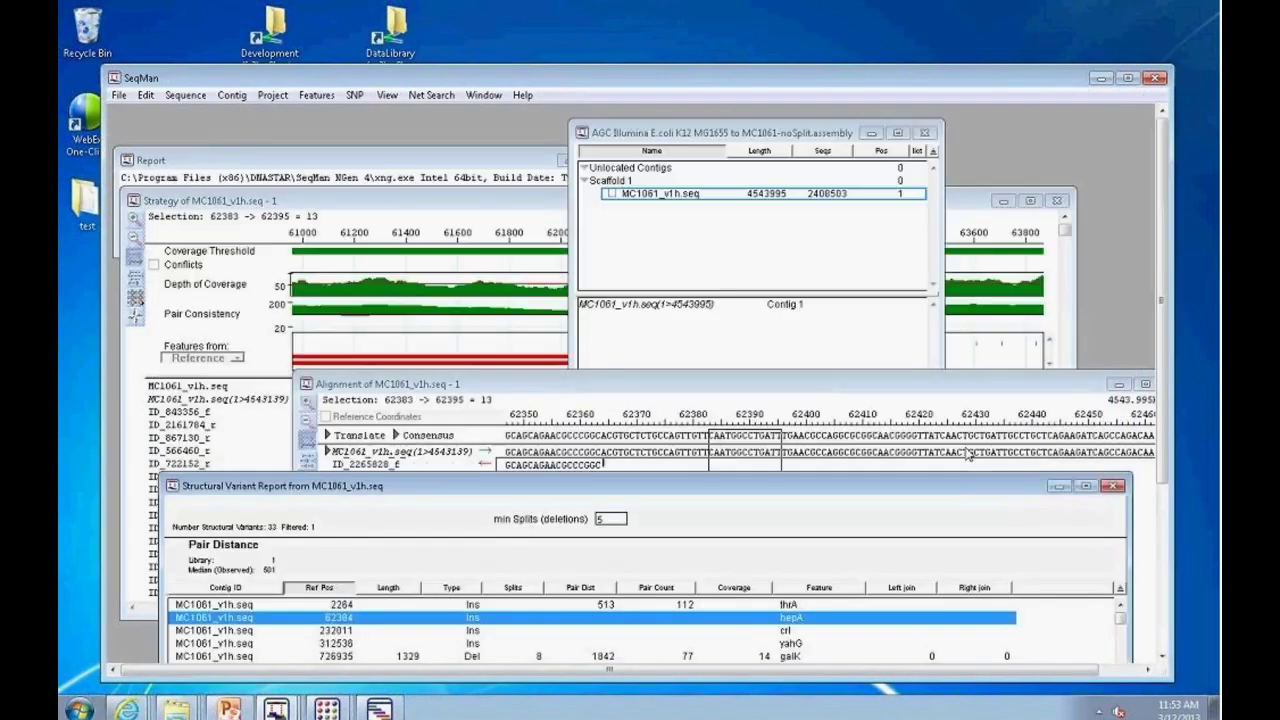
# Step: Enlarge the coverage Strategy view and scroll it toward position 3281000
pyautogui.click(430, 208)
pyautogui.moveTo(645, 205); pyautogui.dragTo(636, 175)
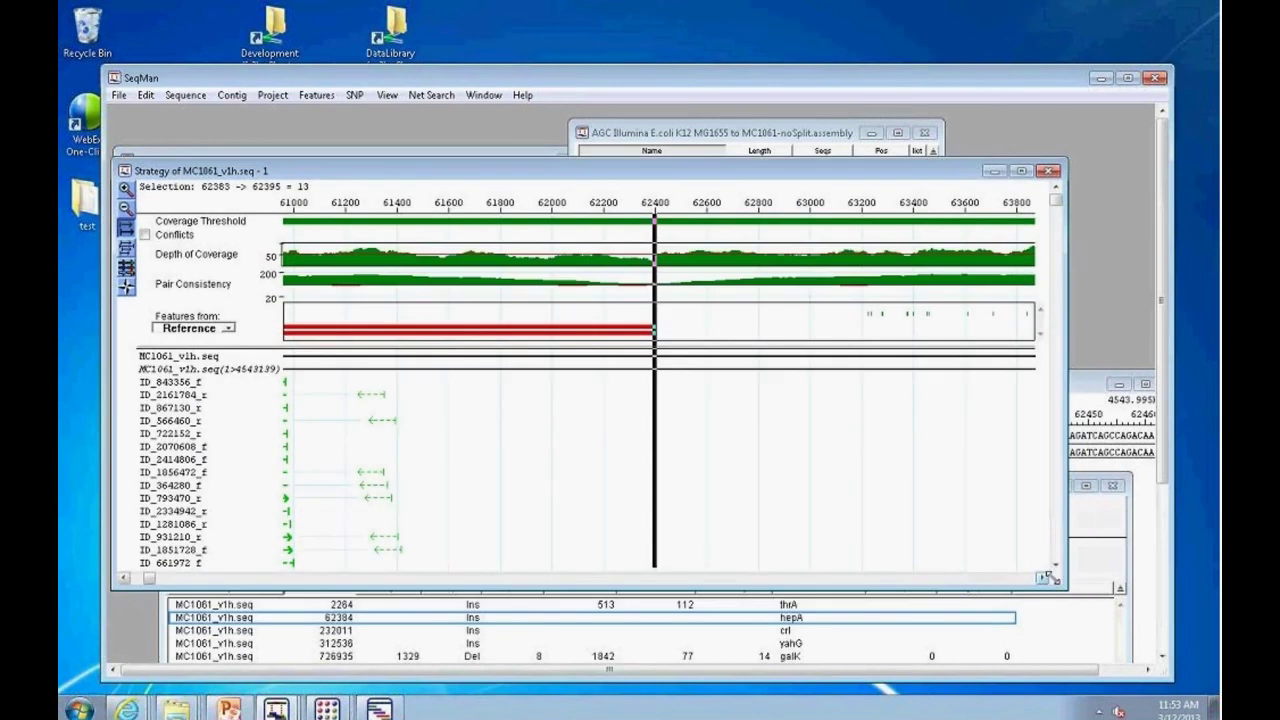
pyautogui.moveTo(1067, 590); pyautogui.dragTo(1120, 640)
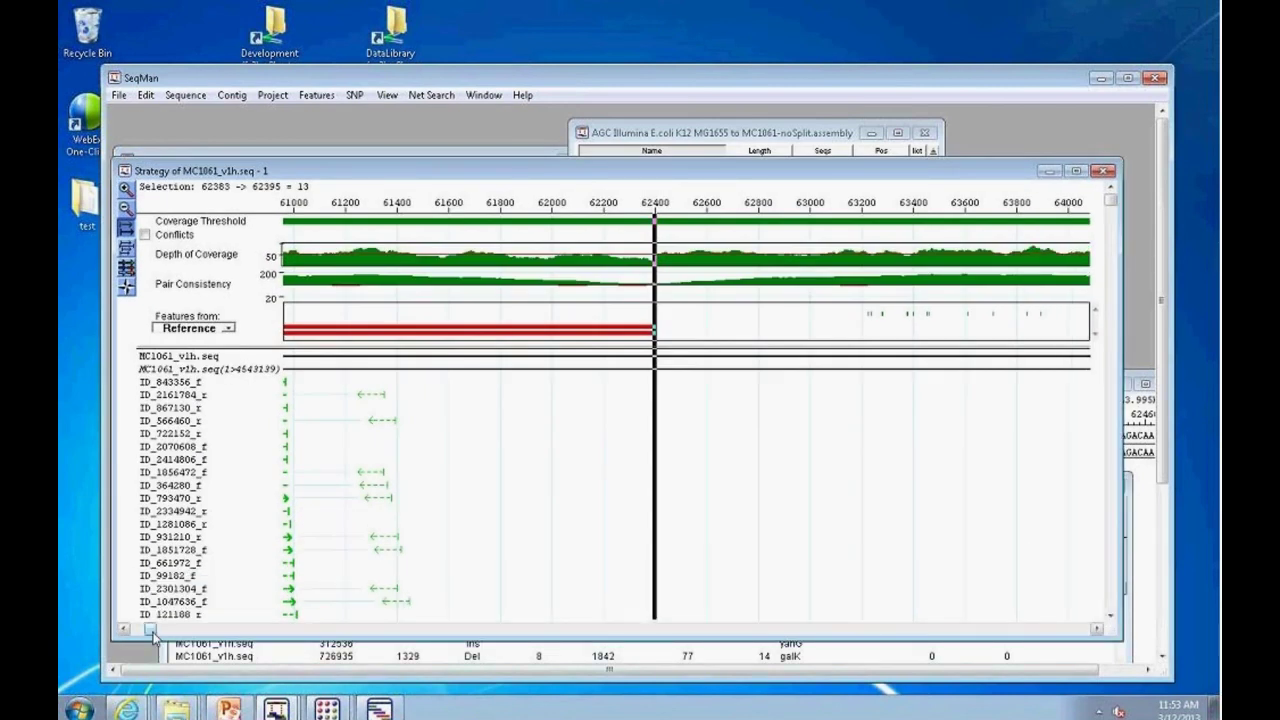
pyautogui.moveTo(150, 630); pyautogui.dragTo(820, 628)
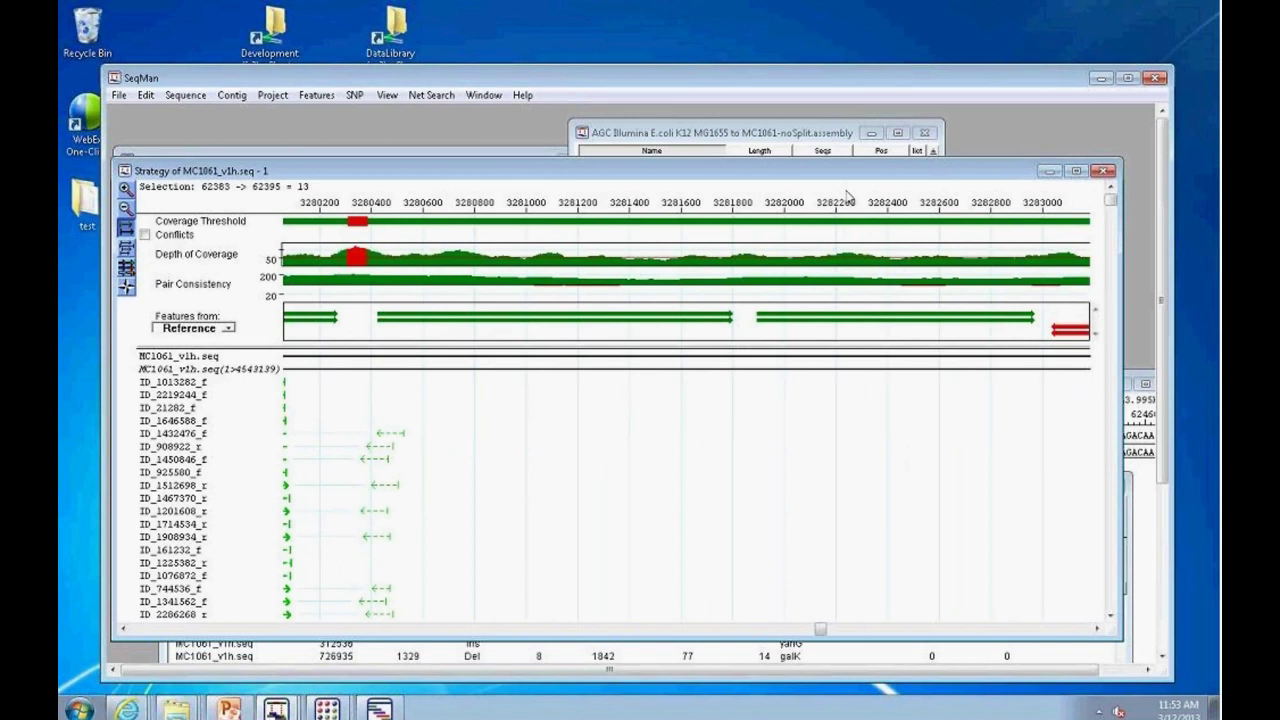
pyautogui.click(636, 663)
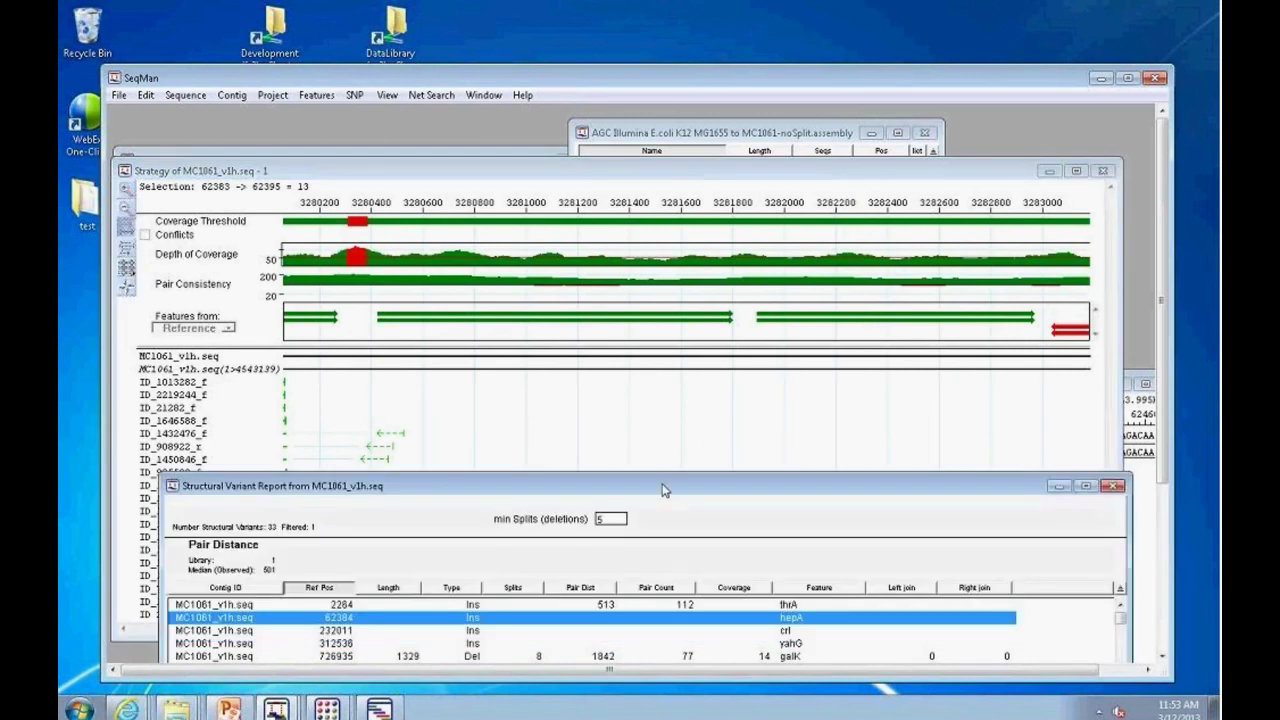
# Step: Move the Structural Variant Report up to show more variant rows
pyautogui.moveTo(665, 477); pyautogui.dragTo(628, 160)
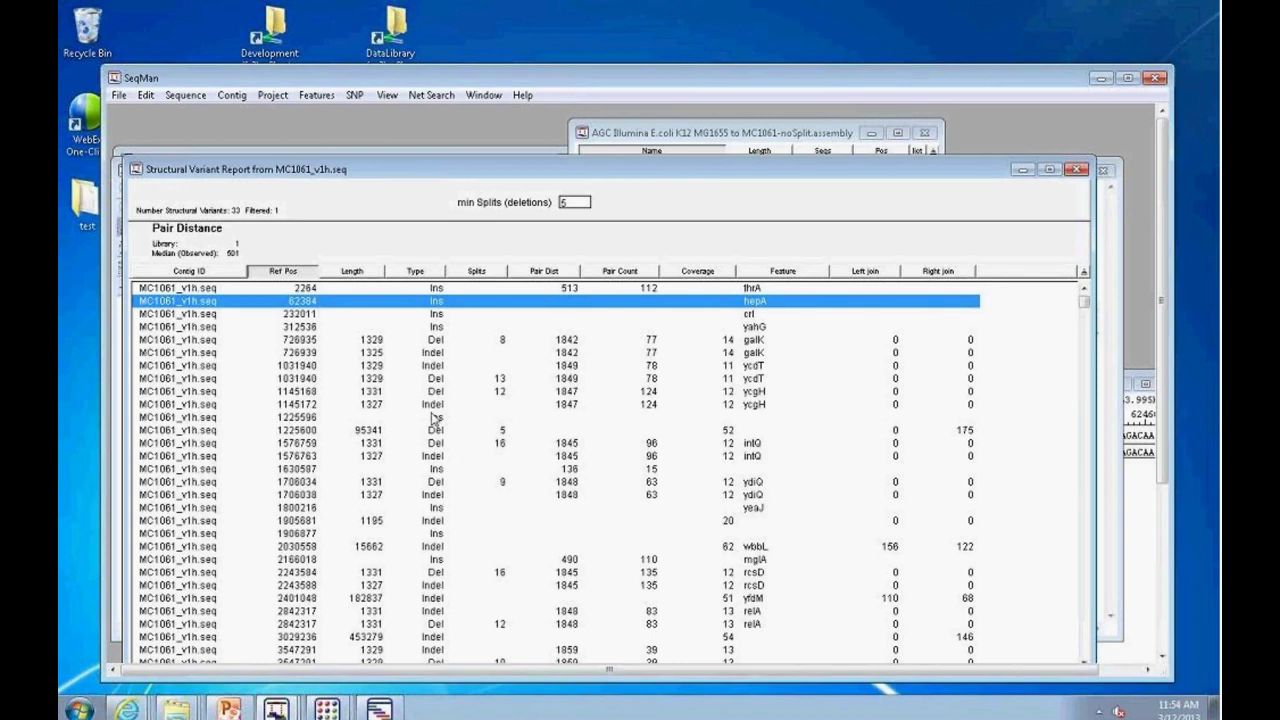
pyautogui.moveTo(398, 175); pyautogui.dragTo(514, 159)
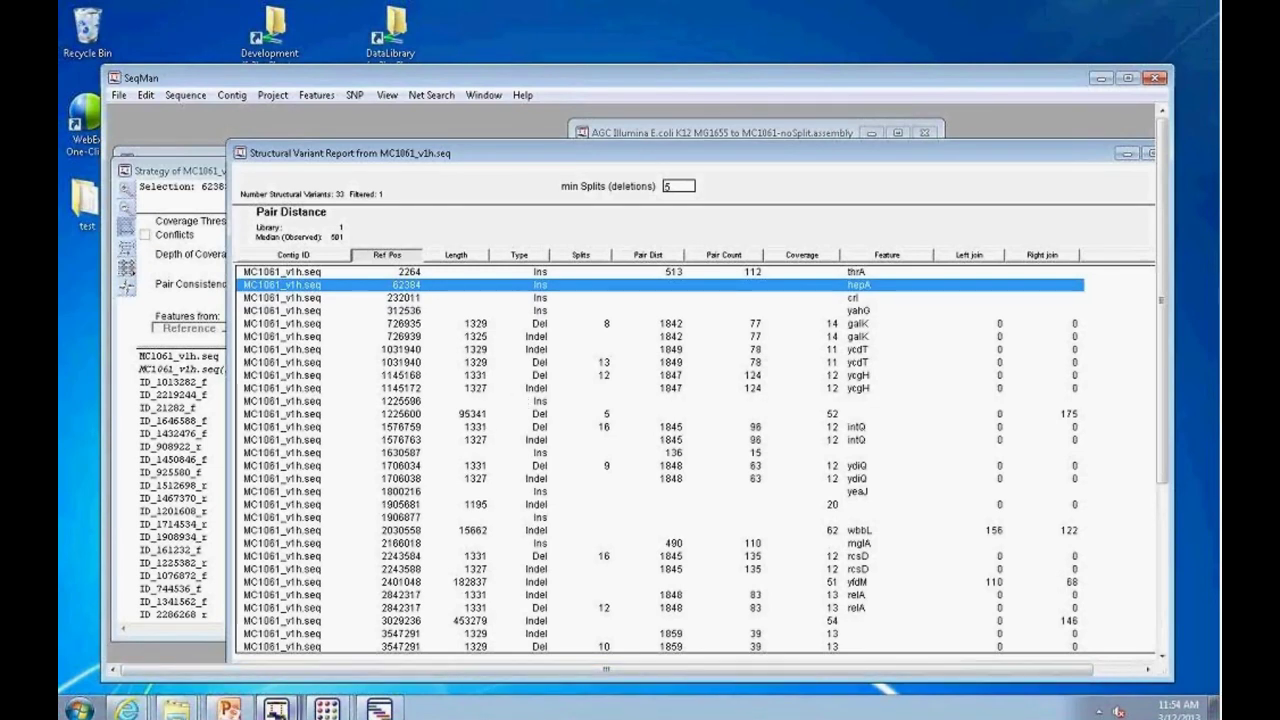
pyautogui.click(276, 708)
# Step: Switch to the MC1061 aligned assembly and raise the Scaffold 1 Strategy view
pyautogui.click(282, 676)
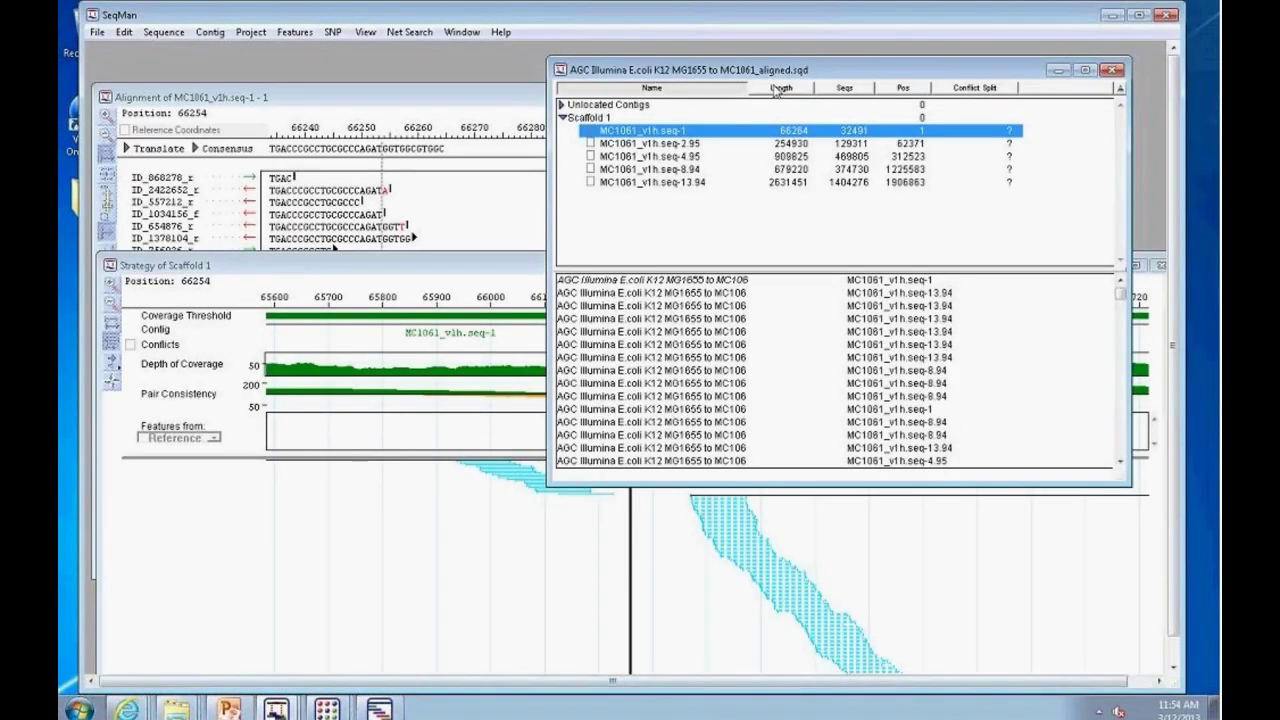
pyautogui.moveTo(857, 73); pyautogui.dragTo(822, 217)
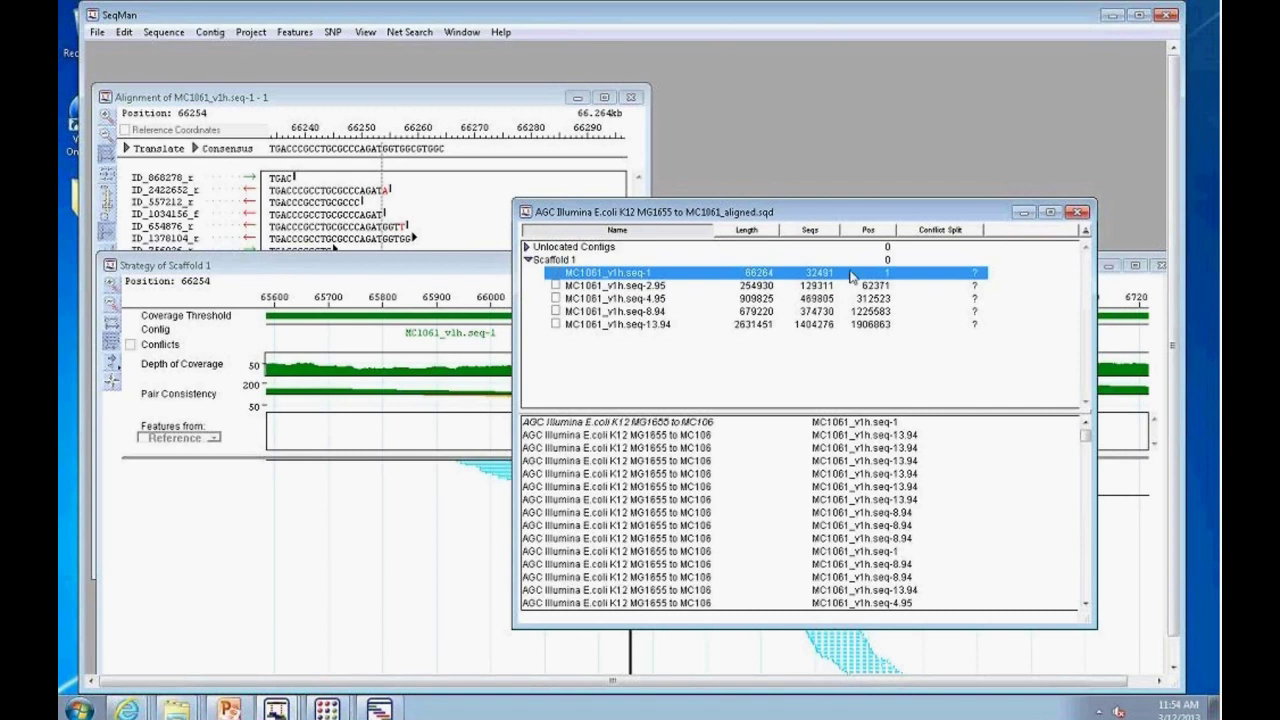
pyautogui.click(488, 264)
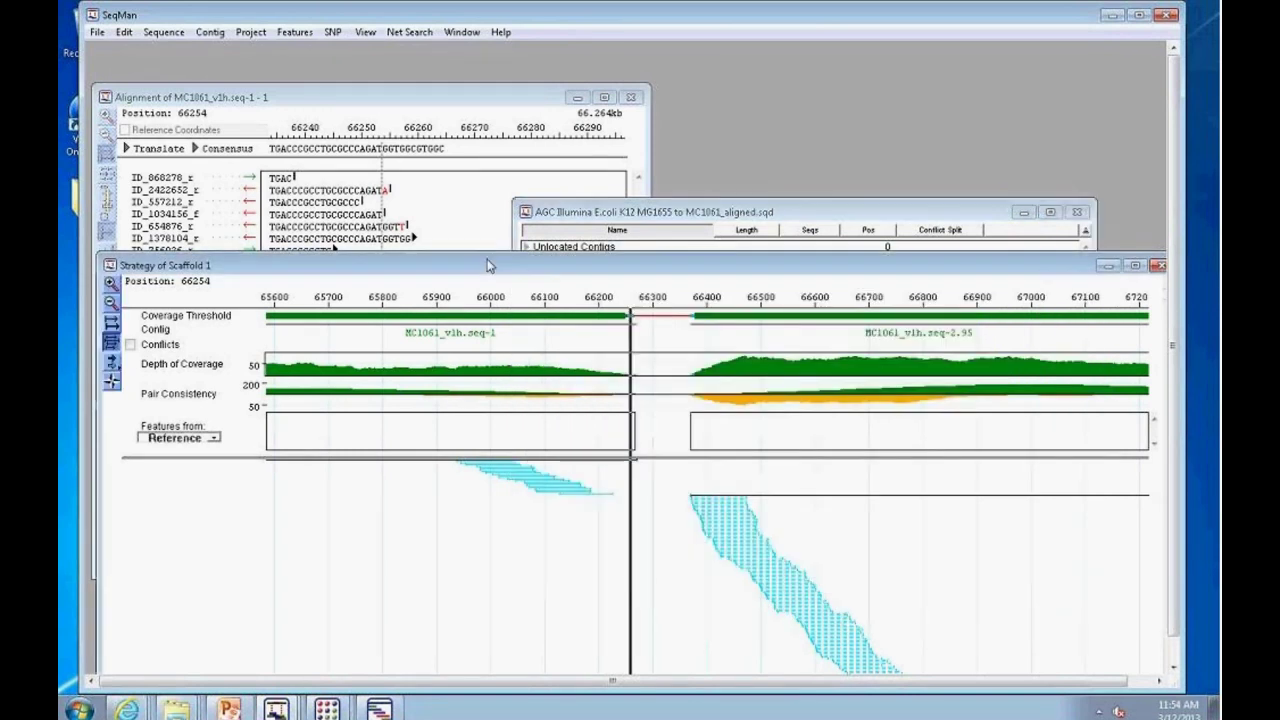
pyautogui.moveTo(488, 264); pyautogui.dragTo(494, 143)
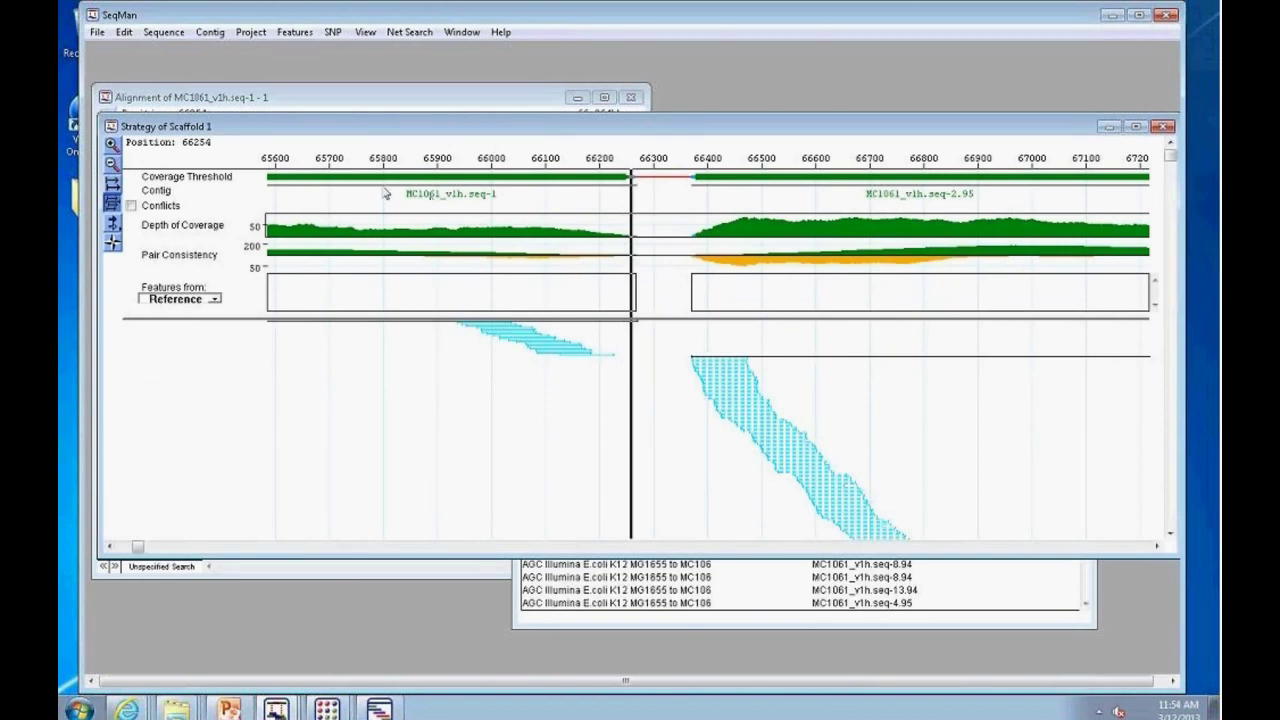
# Step: Set the Scaffold 1 position to 66030 to show the seq-1 / seq-2.95 gap
pyautogui.moveTo(646, 180)
pyautogui.click(249, 36)
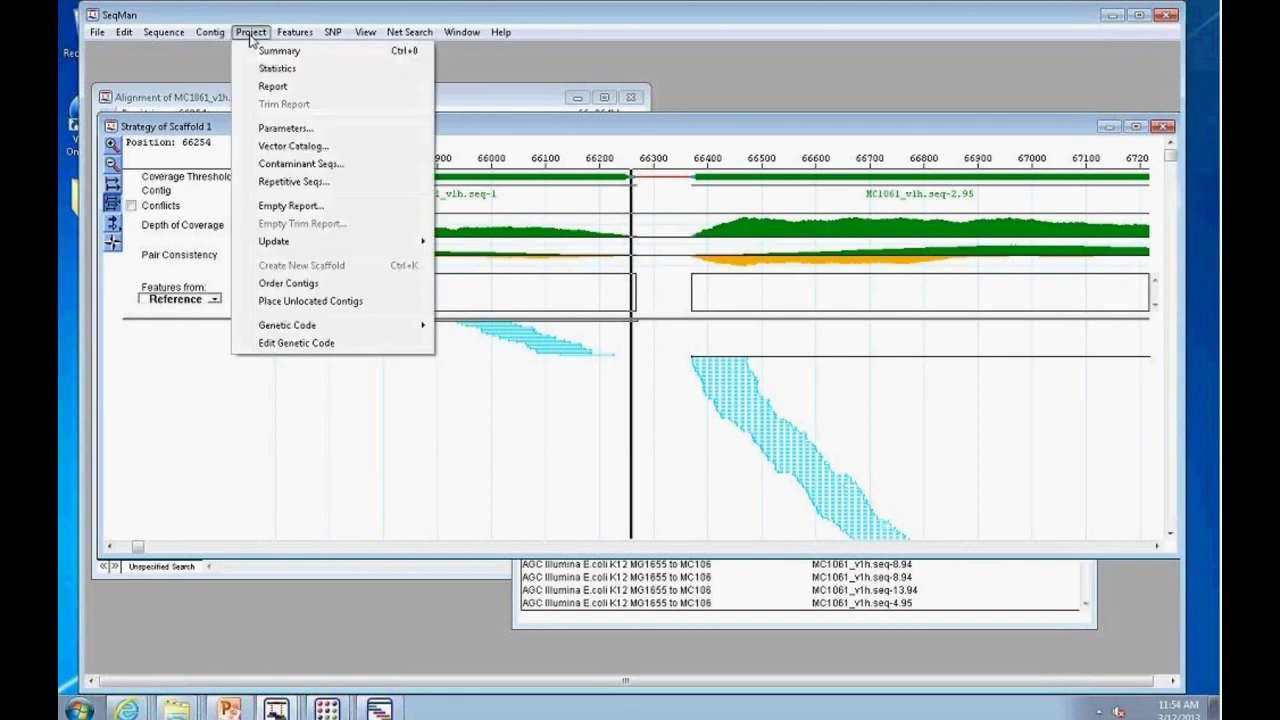
pyautogui.moveTo(208, 37)
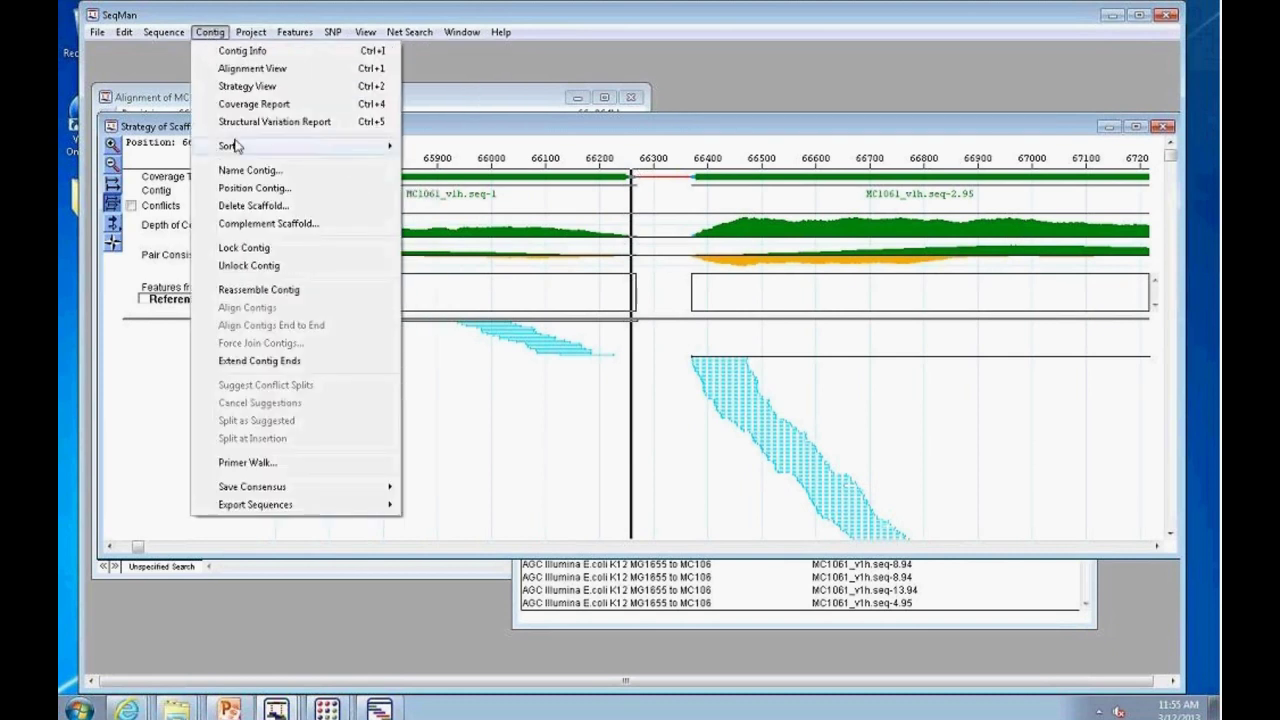
pyautogui.click(510, 402)
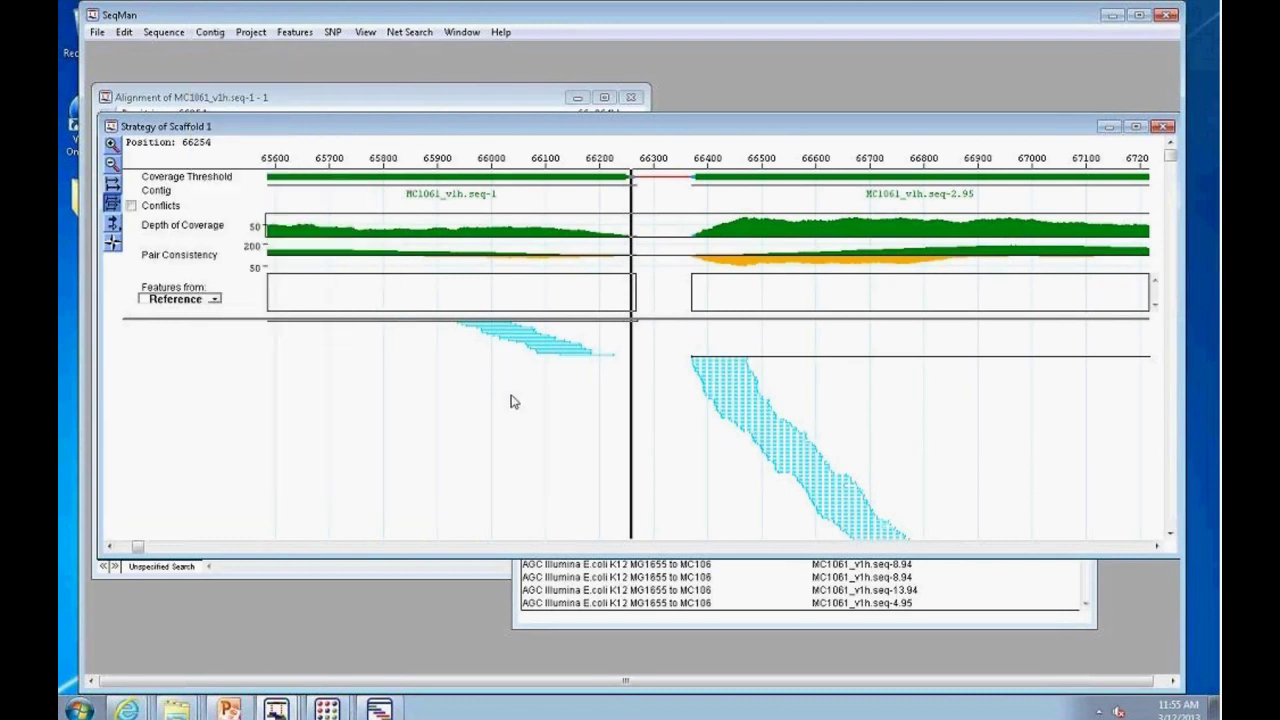
pyautogui.click(512, 401)
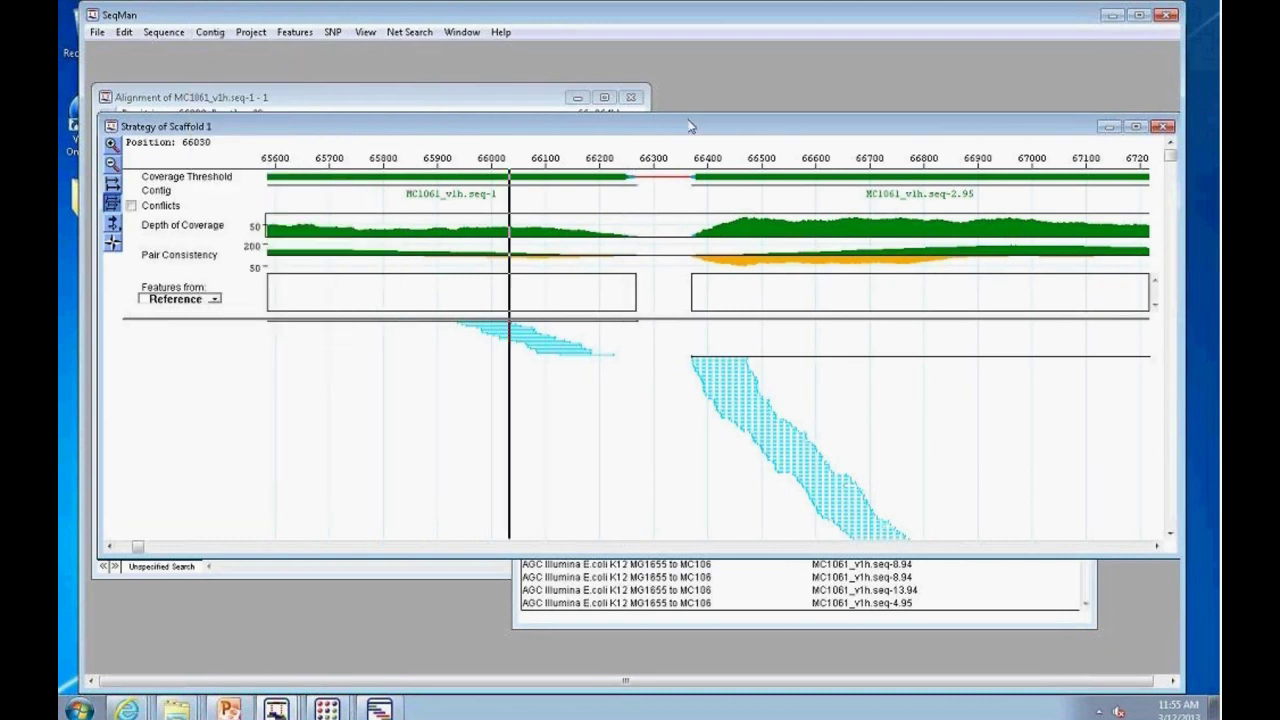
pyautogui.moveTo(684, 132); pyautogui.dragTo(728, 259)
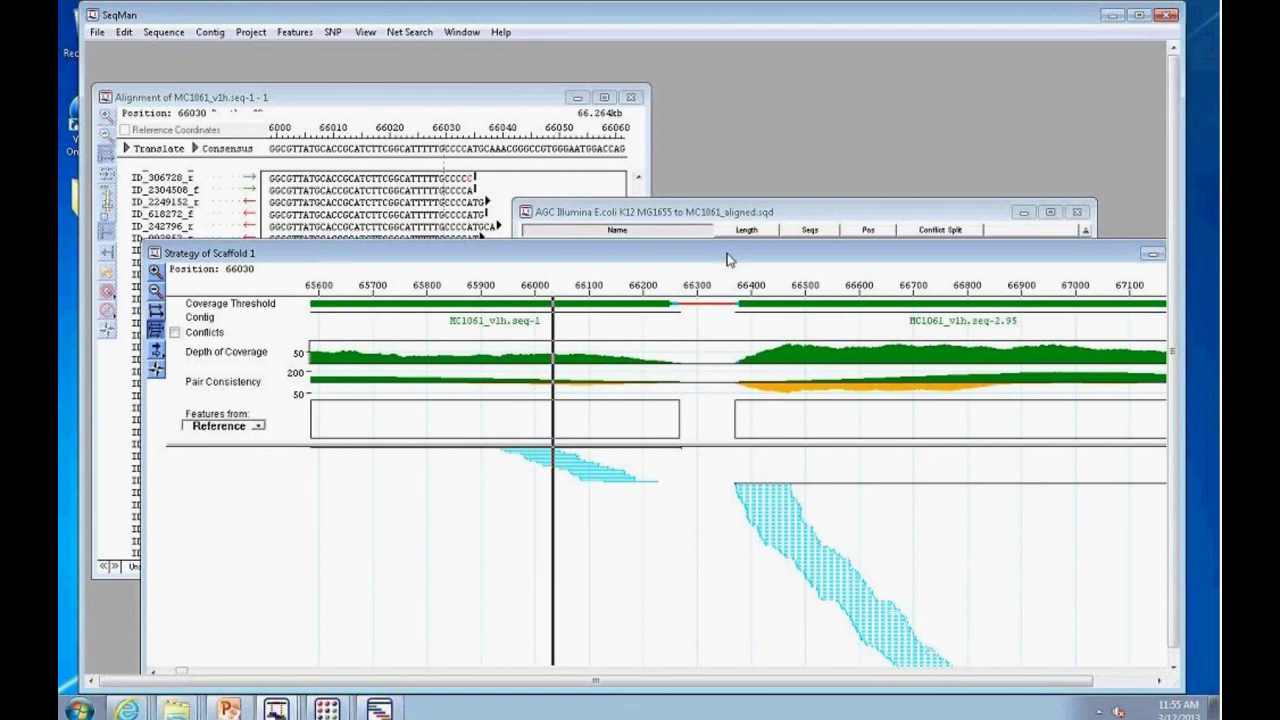
# Step: Raise the aligned assembly's contig list and move it up
pyautogui.click(790, 212)
pyautogui.moveTo(790, 212); pyautogui.dragTo(791, 150)
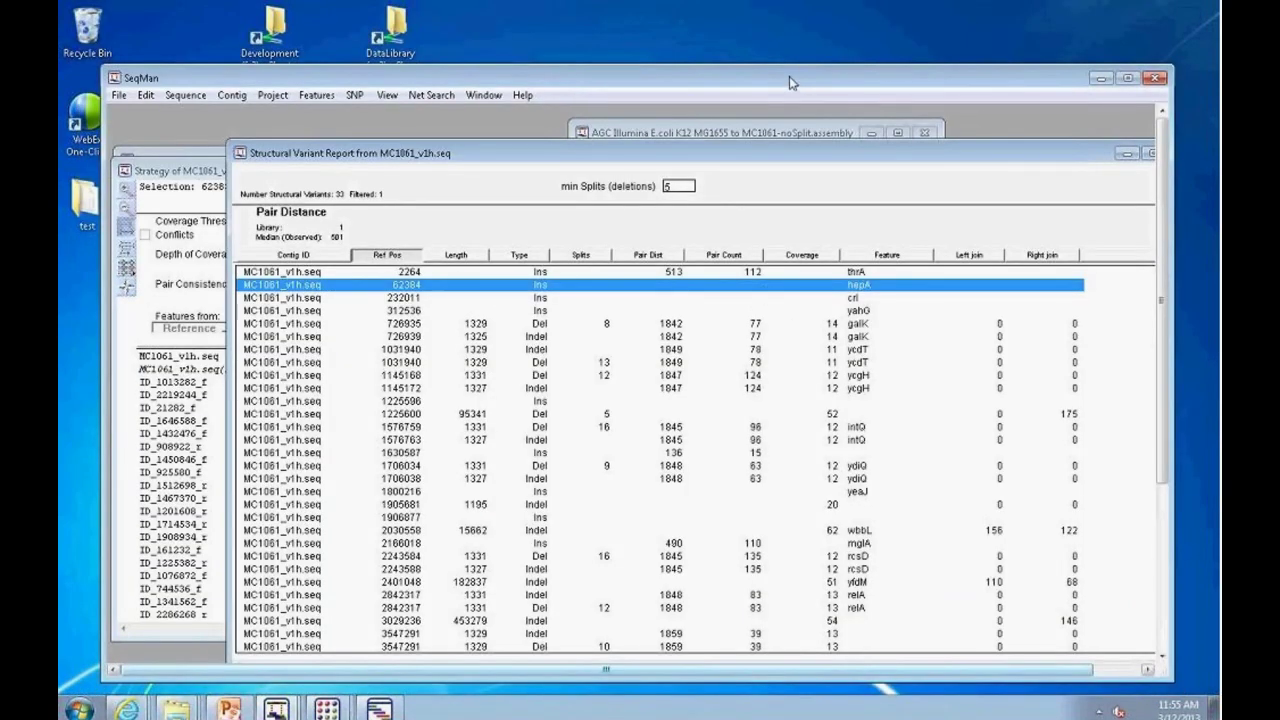
# Step: Quit the SeqMan NGen wizard and confirm, without saving the script or running the assembly
pyautogui.moveTo(789, 76); pyautogui.dragTo(727, 64)
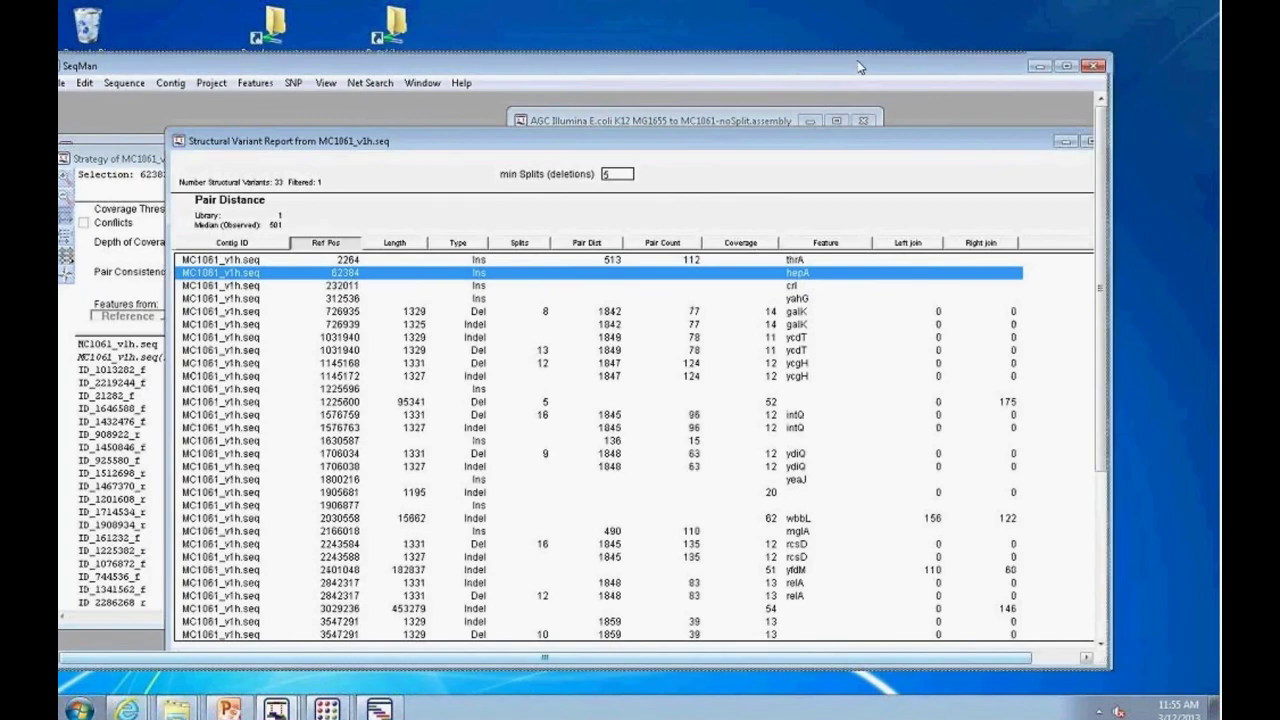
pyautogui.moveTo(858, 67); pyautogui.dragTo(826, 65)
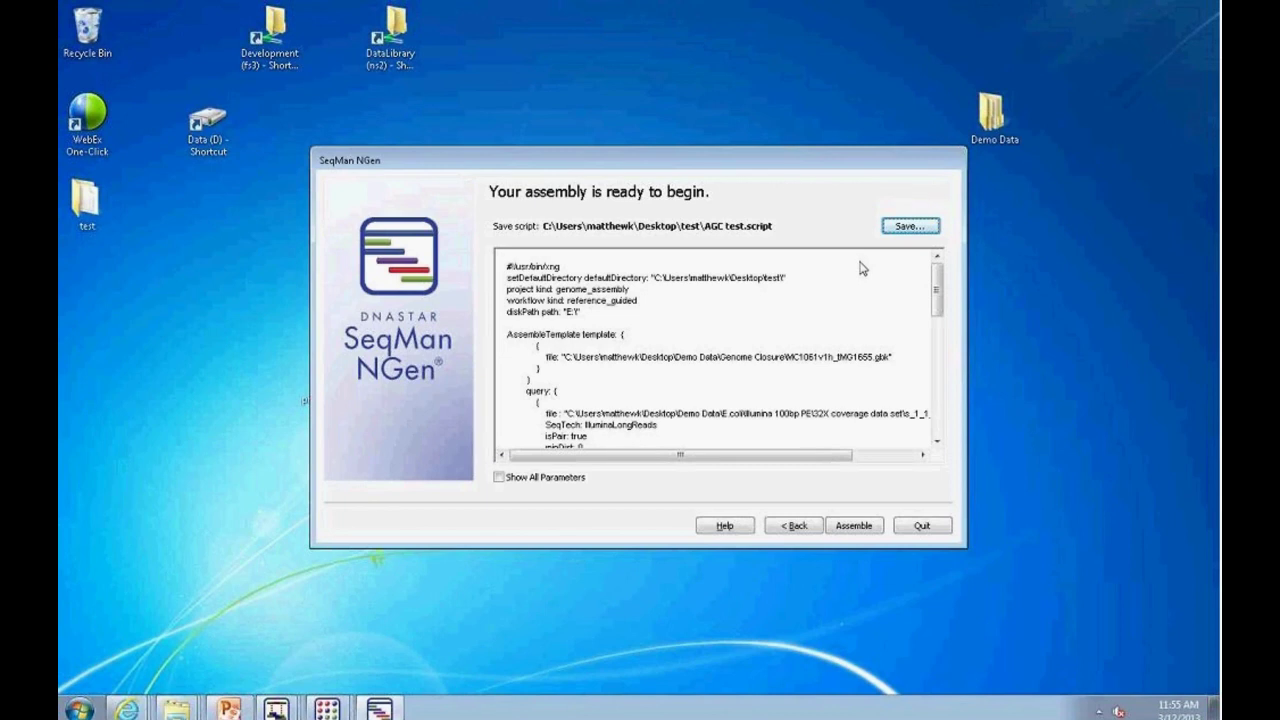
pyautogui.click(931, 526)
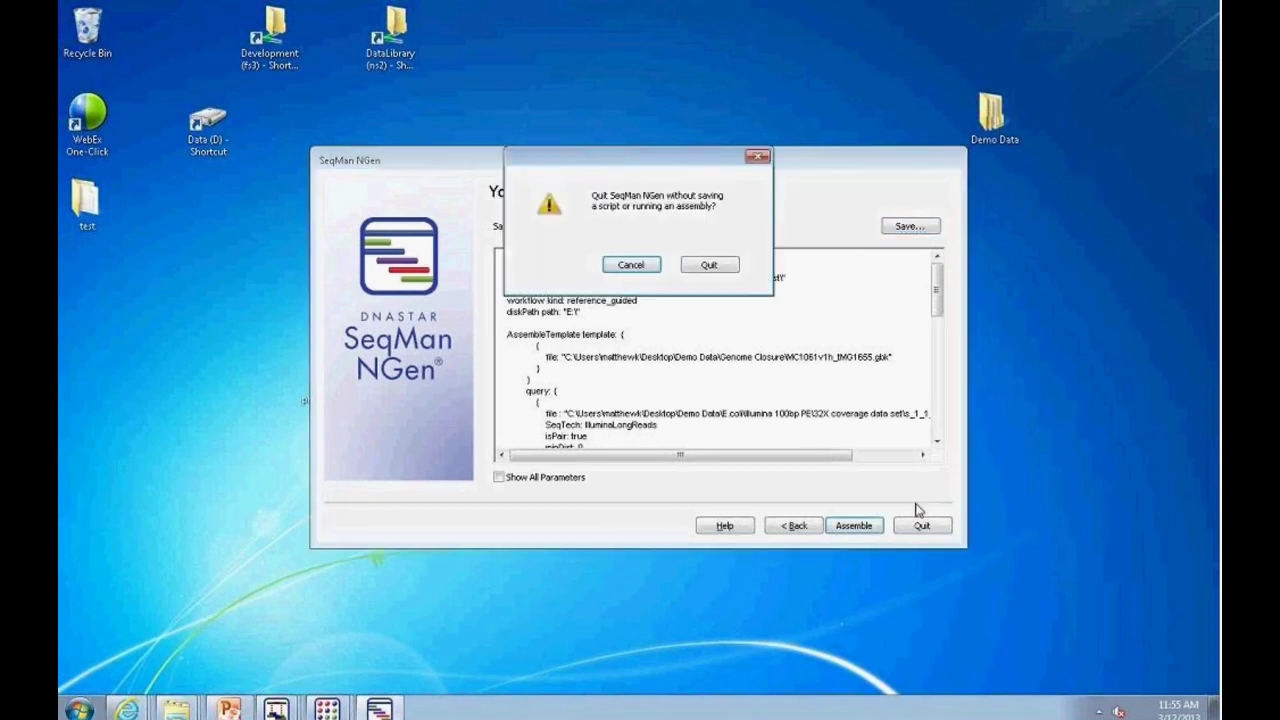
pyautogui.click(712, 265)
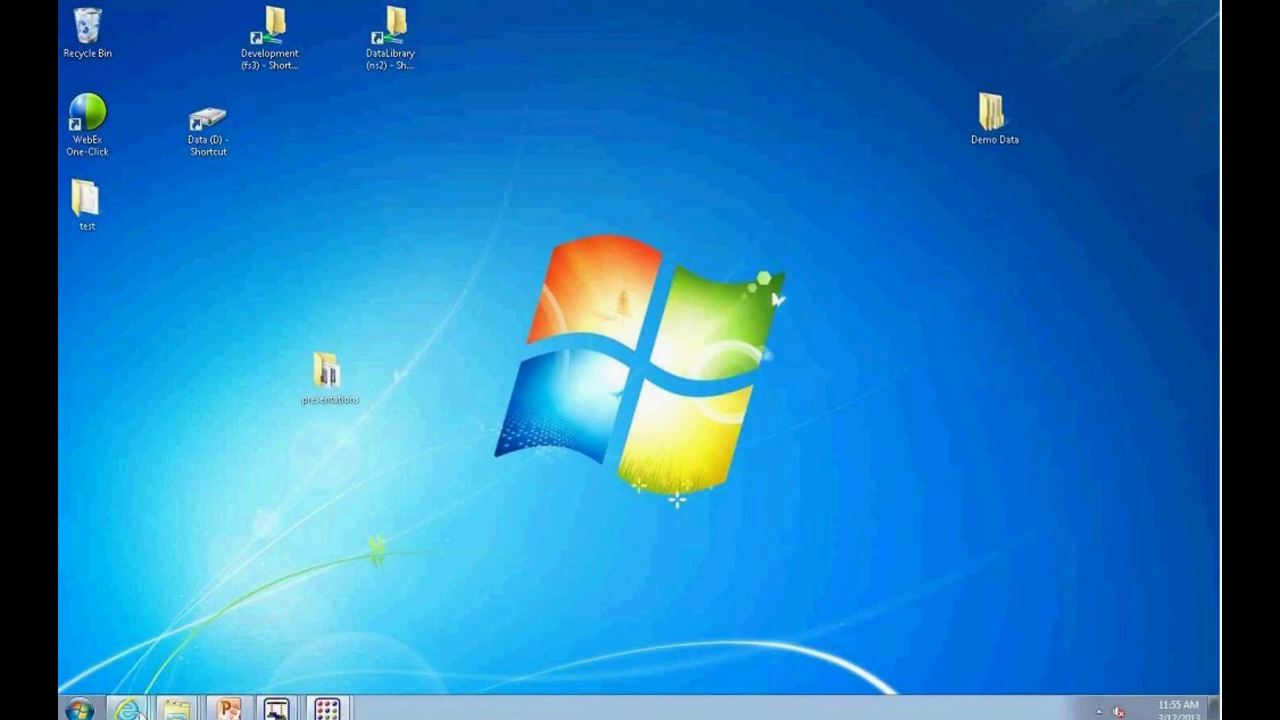
pyautogui.moveTo(141, 712)
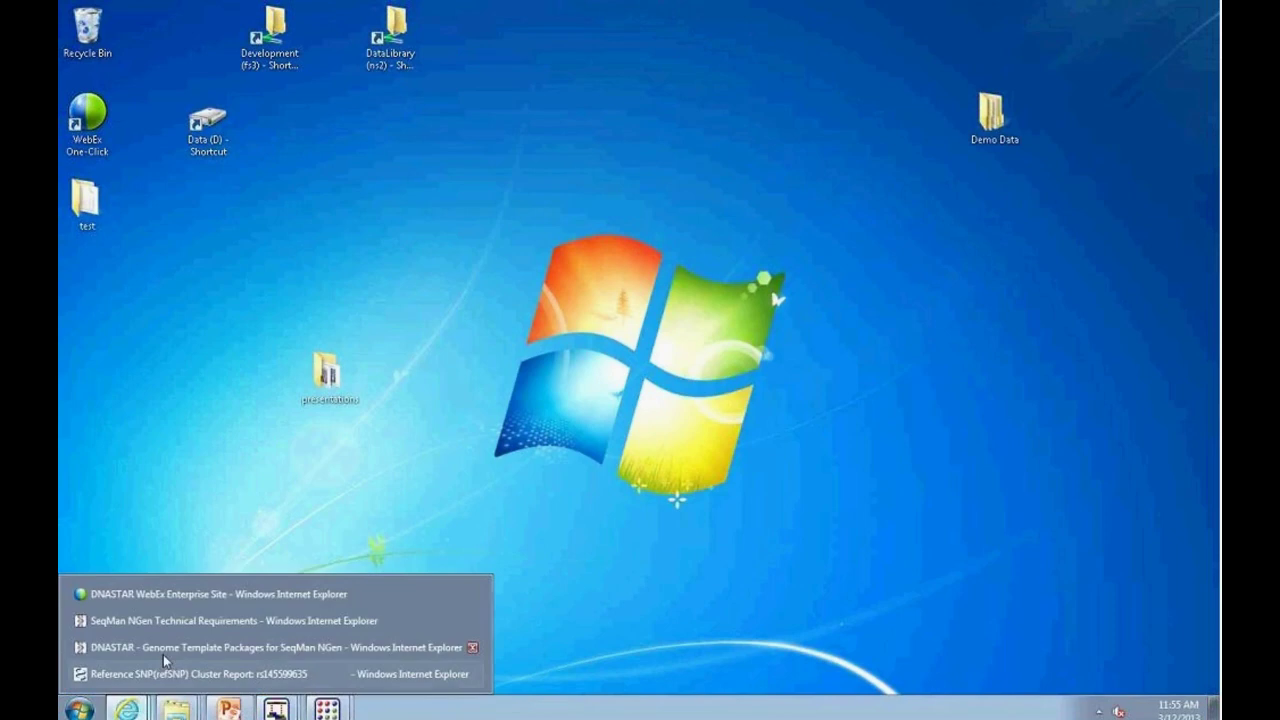
# Step: Search Google for 'basespace illumina' in IE and open the BaseSpace by Illumina result
pyautogui.click(231, 621)
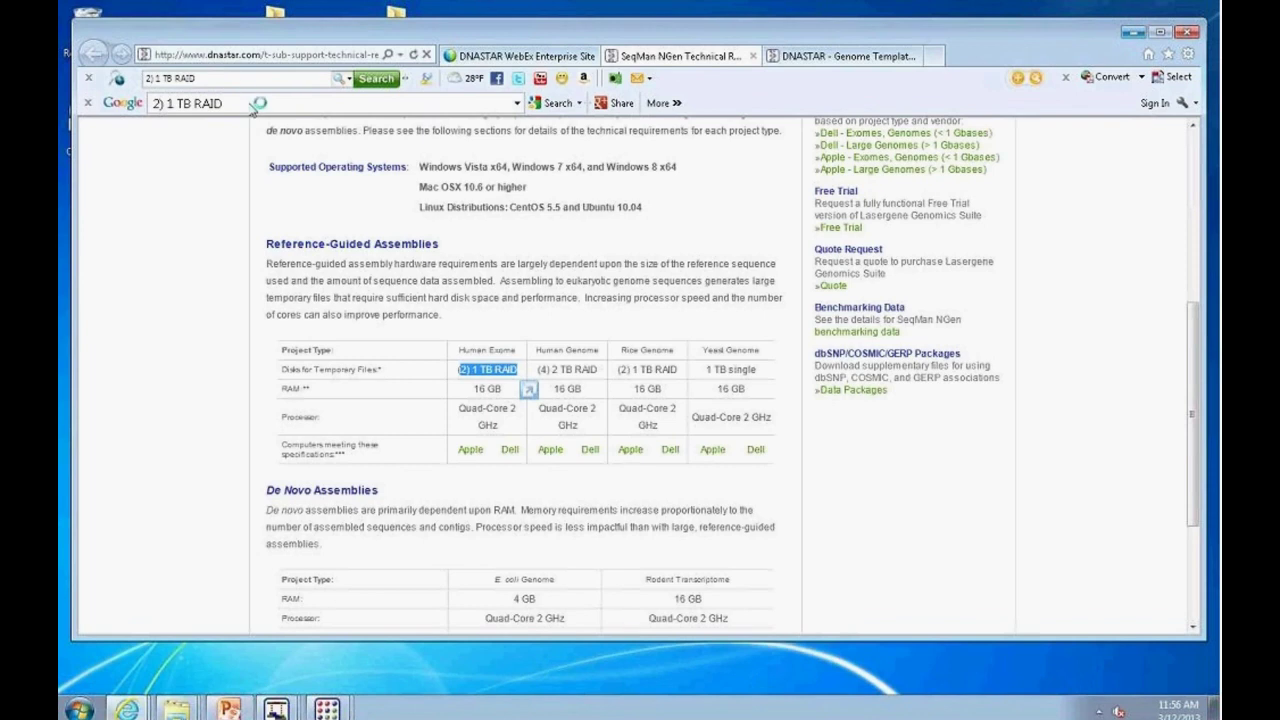
pyautogui.click(252, 106)
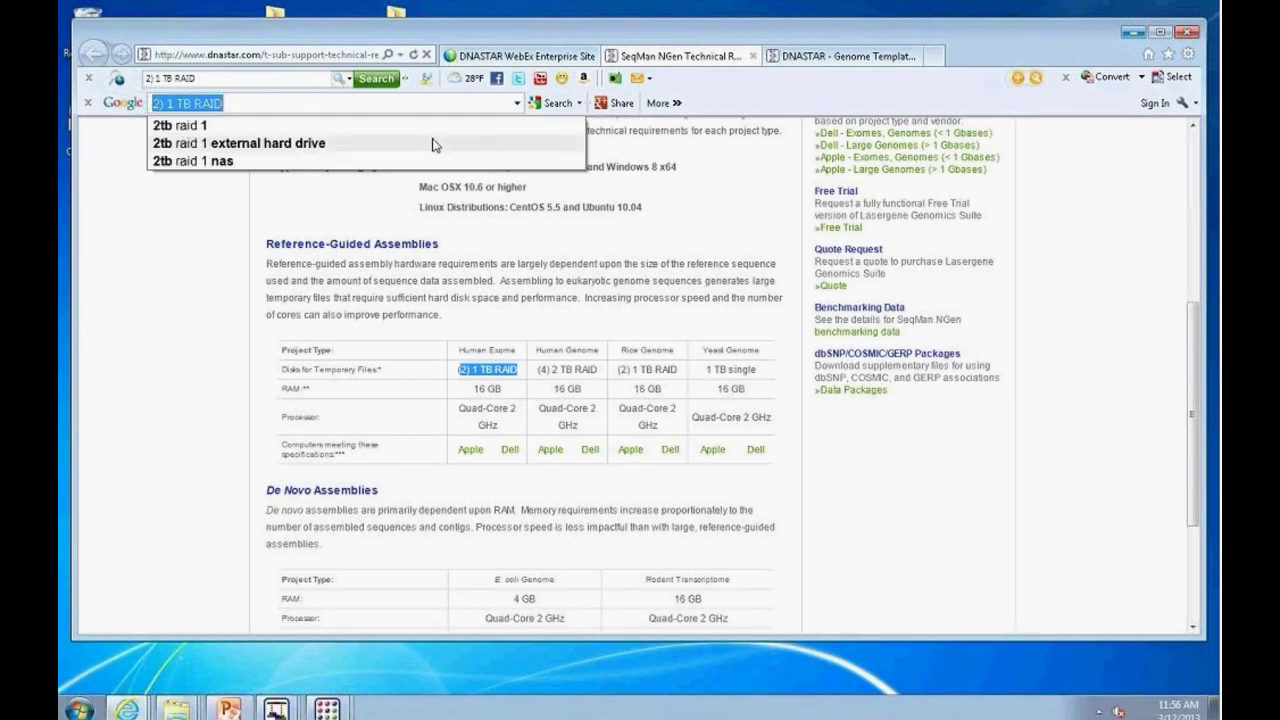
pyautogui.write('base')
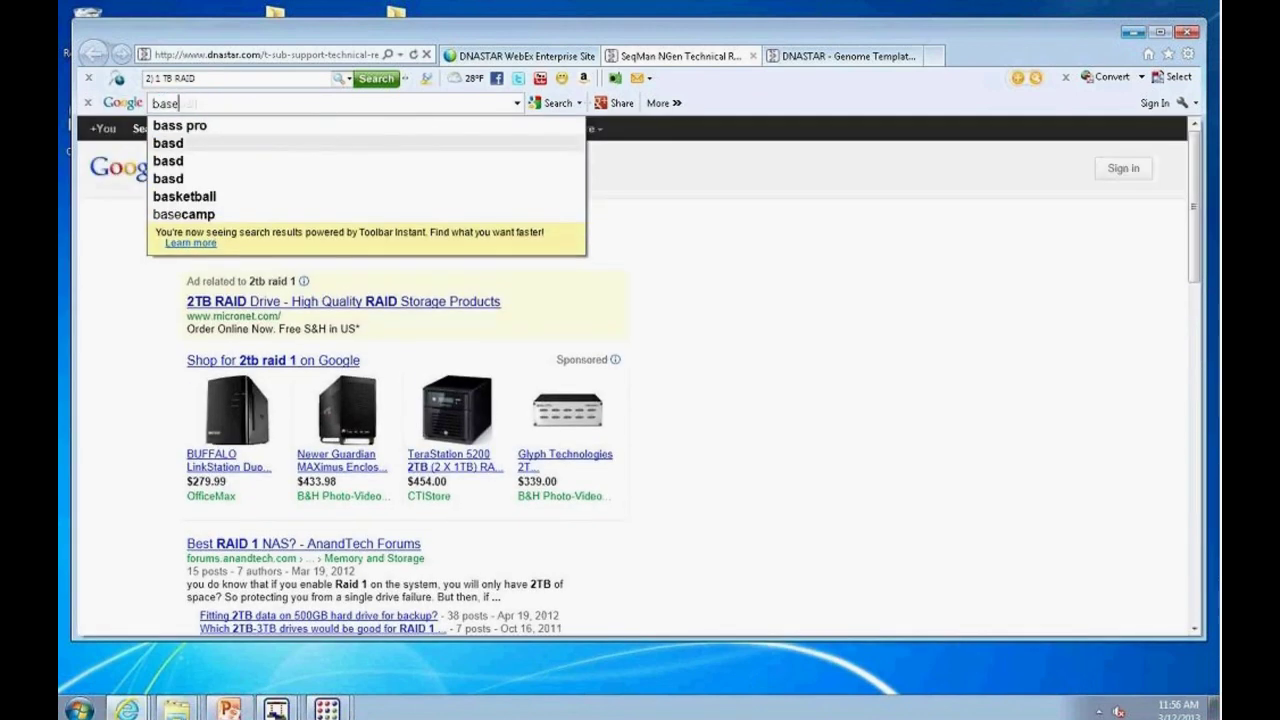
pyautogui.write('spa')
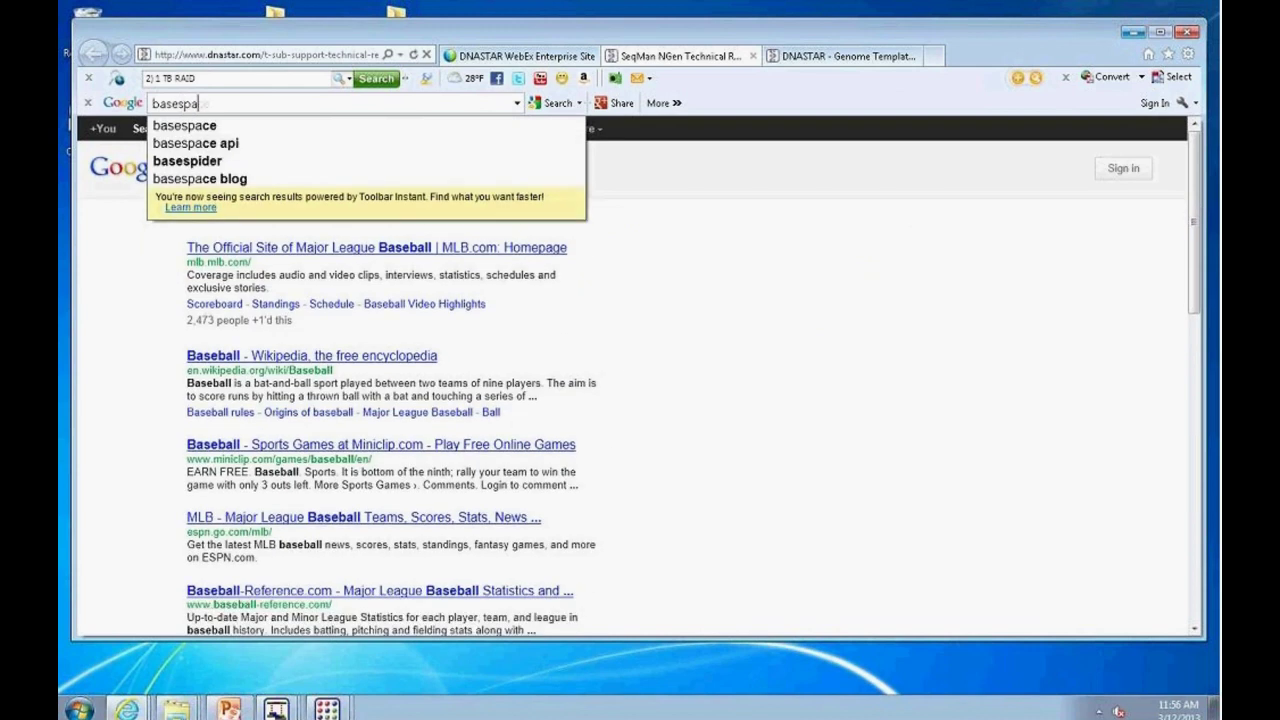
pyautogui.write('ce illumina')
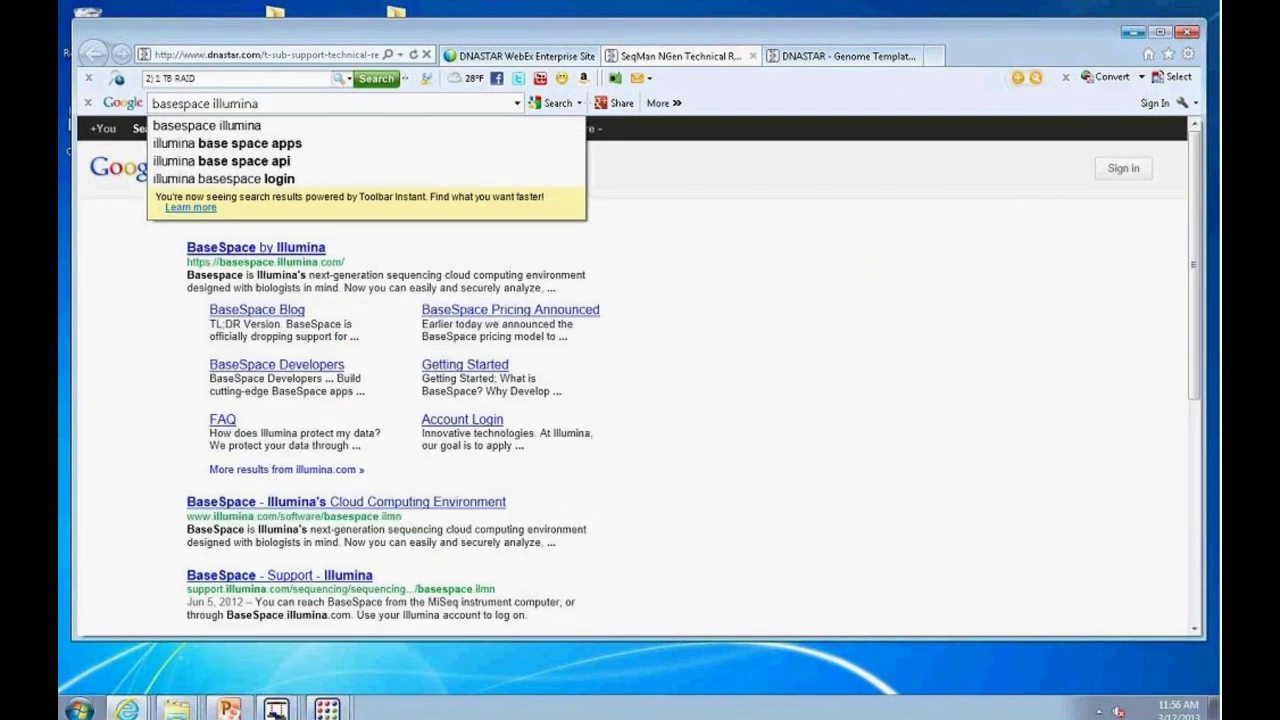
pyautogui.press('Return')
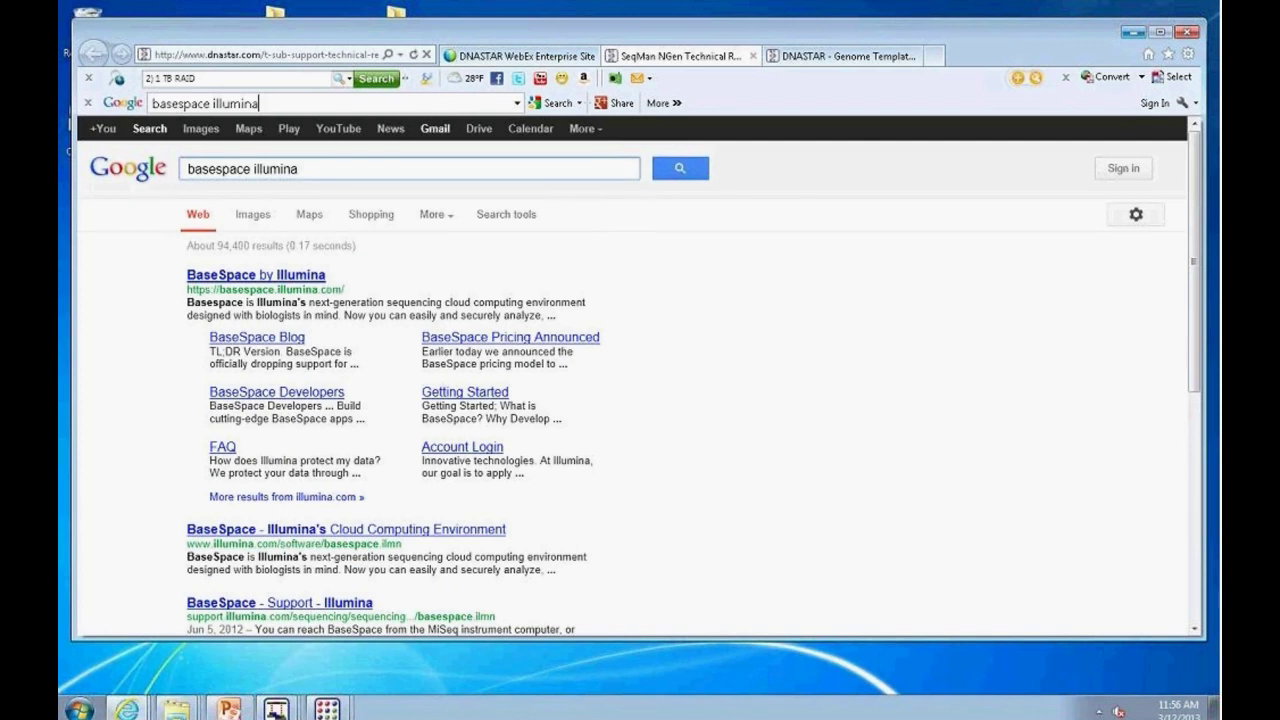
pyautogui.click(300, 274)
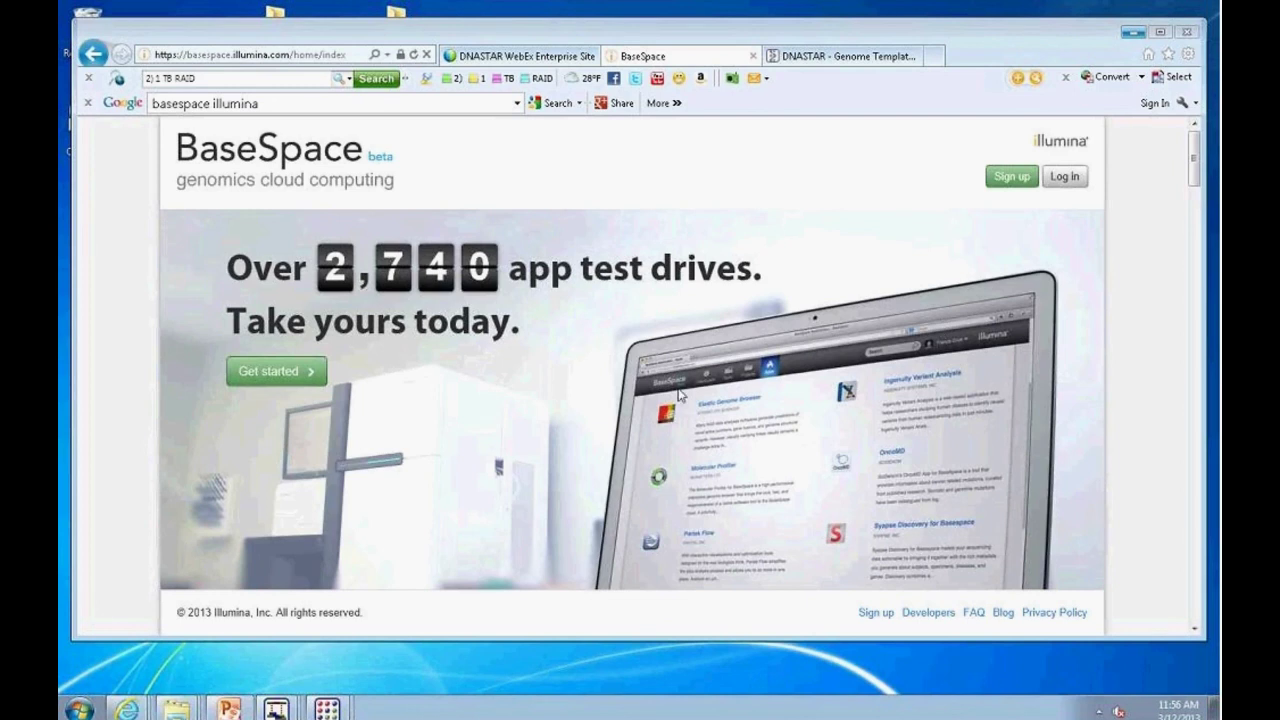
# Step: Log in to BaseSpace with the account e-mail and password, then show all dashboard content
pyautogui.click(1066, 180)
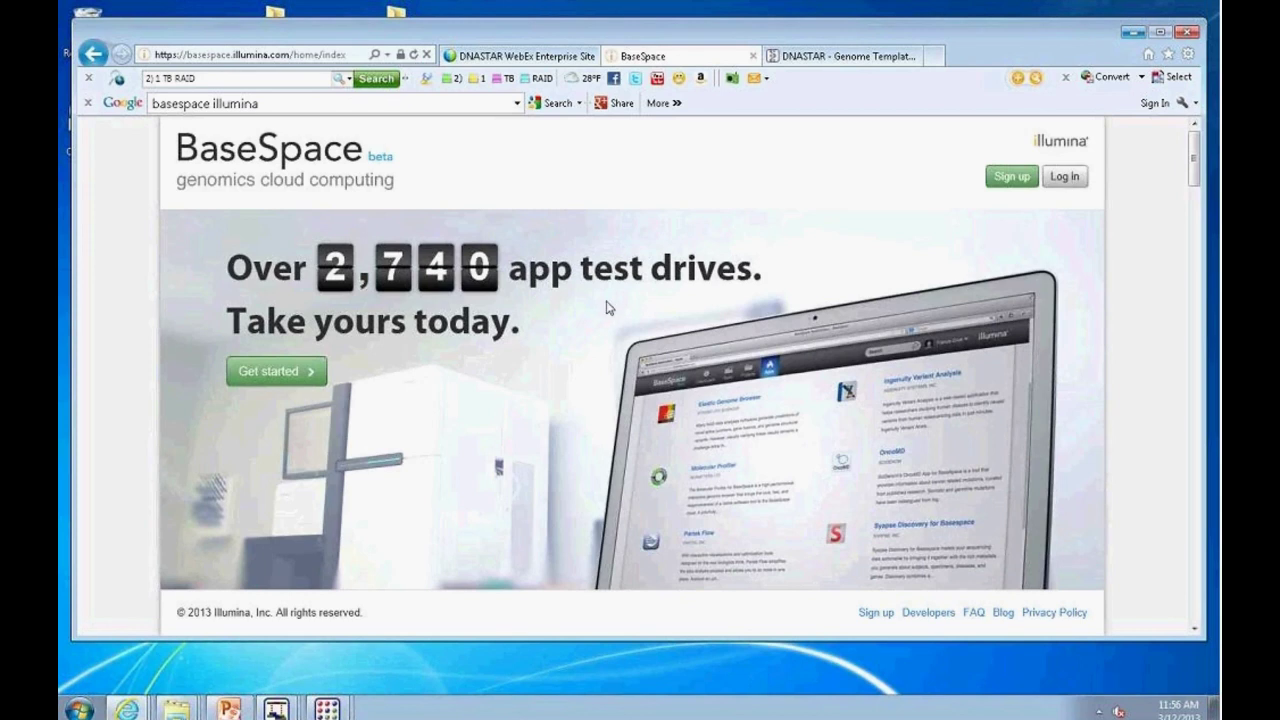
pyautogui.click(1057, 180)
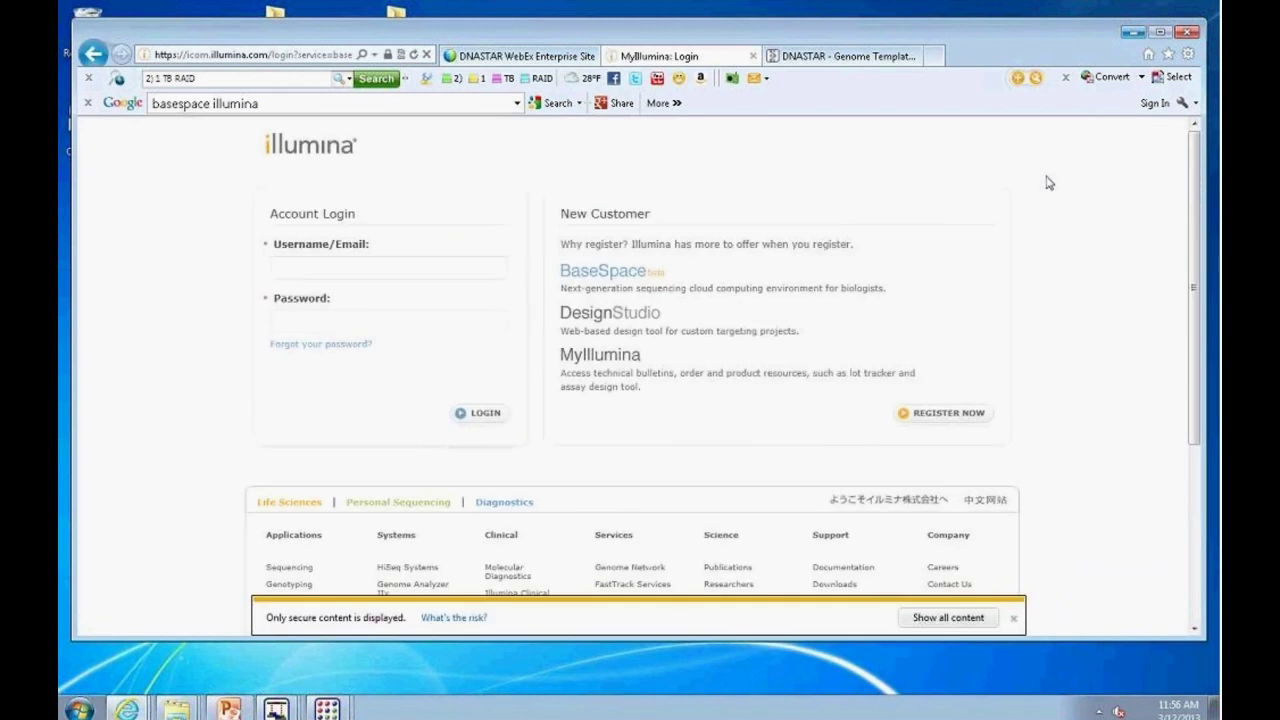
pyautogui.click(321, 271)
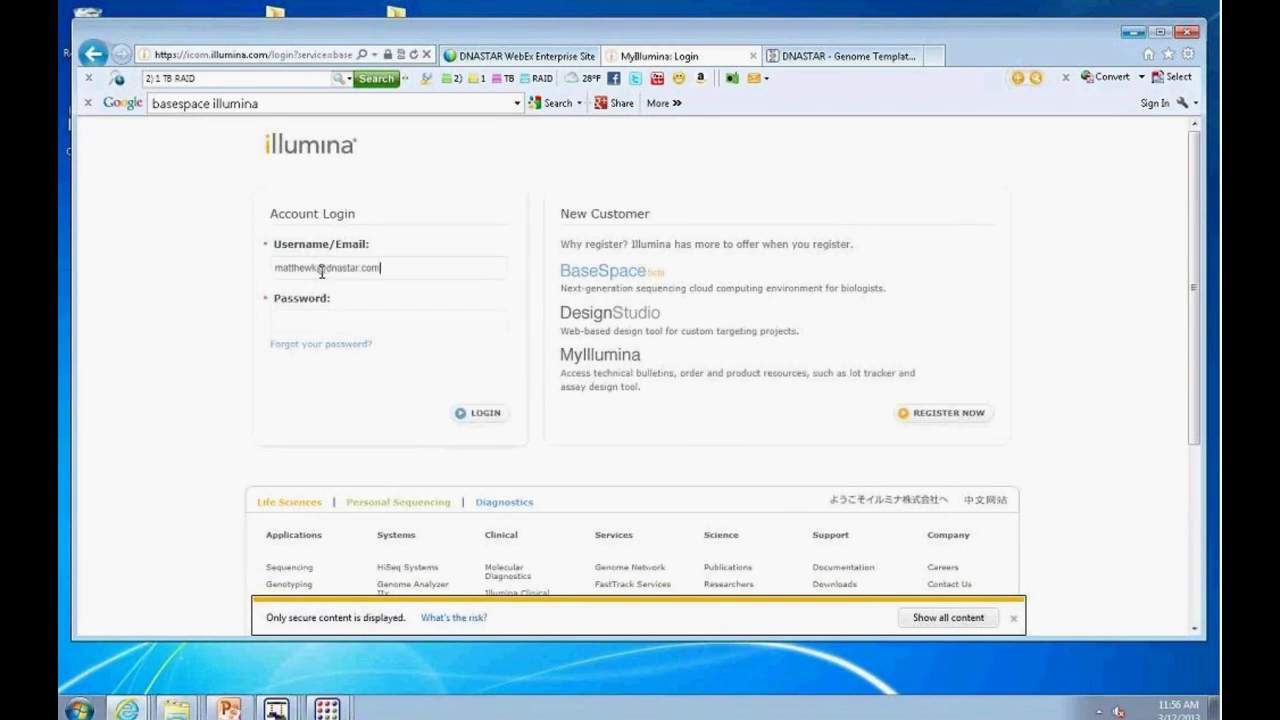
pyautogui.click(330, 321)
pyautogui.write('*********')
pyautogui.click(481, 420)
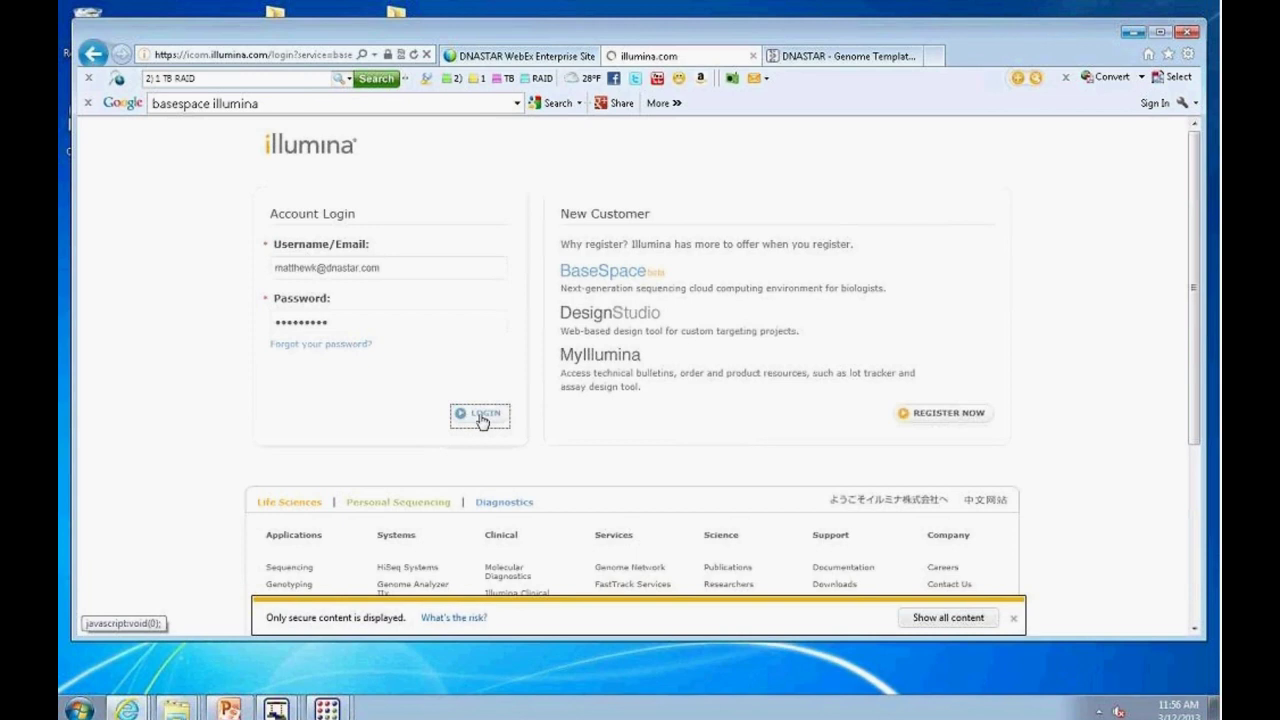
pyautogui.click(924, 619)
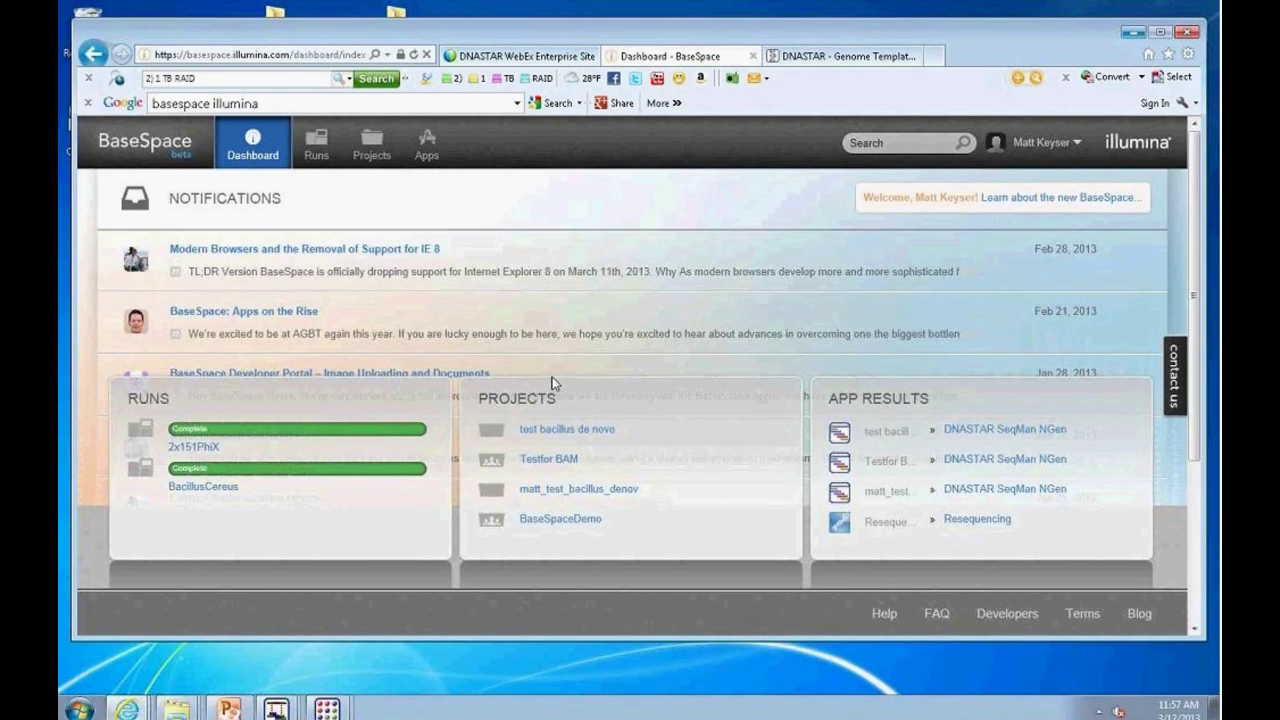
# Step: Browse the BaseSpace Apps page, then the Runs list
pyautogui.click(427, 146)
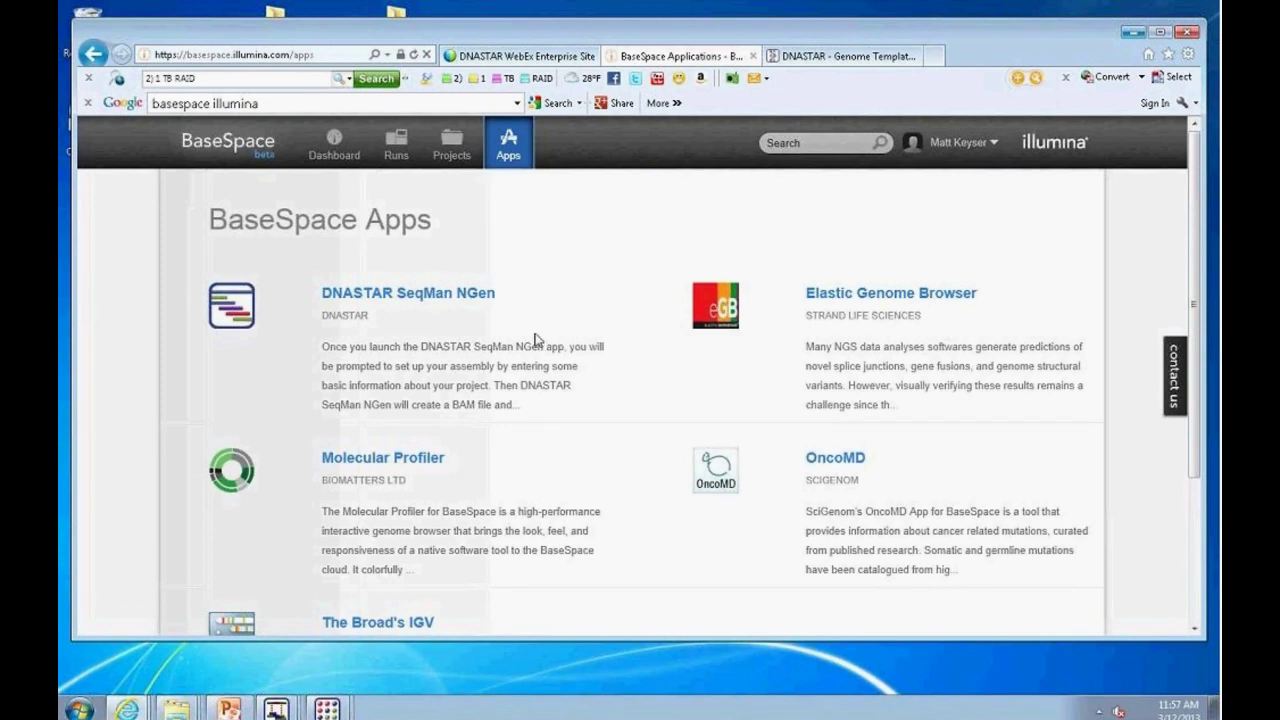
pyautogui.scroll(-3, 571, 429)
pyautogui.scroll(2, 430, 330)
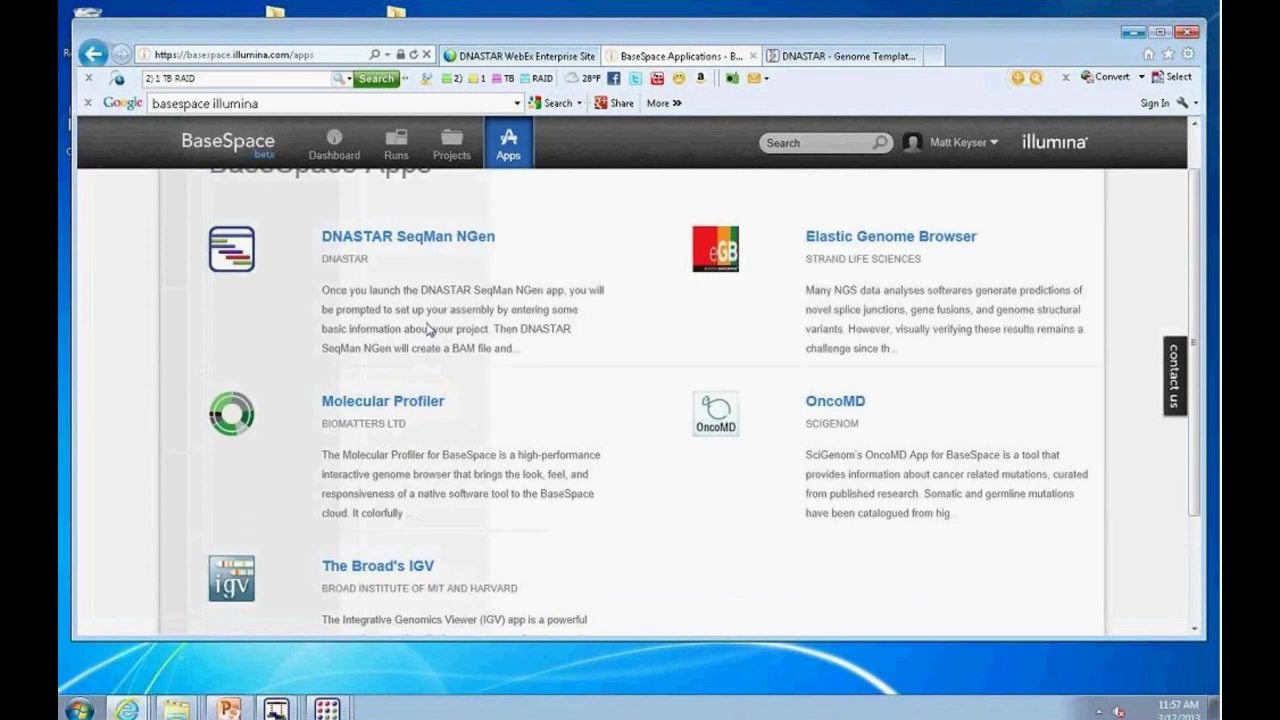
pyautogui.scroll(2, 542, 400)
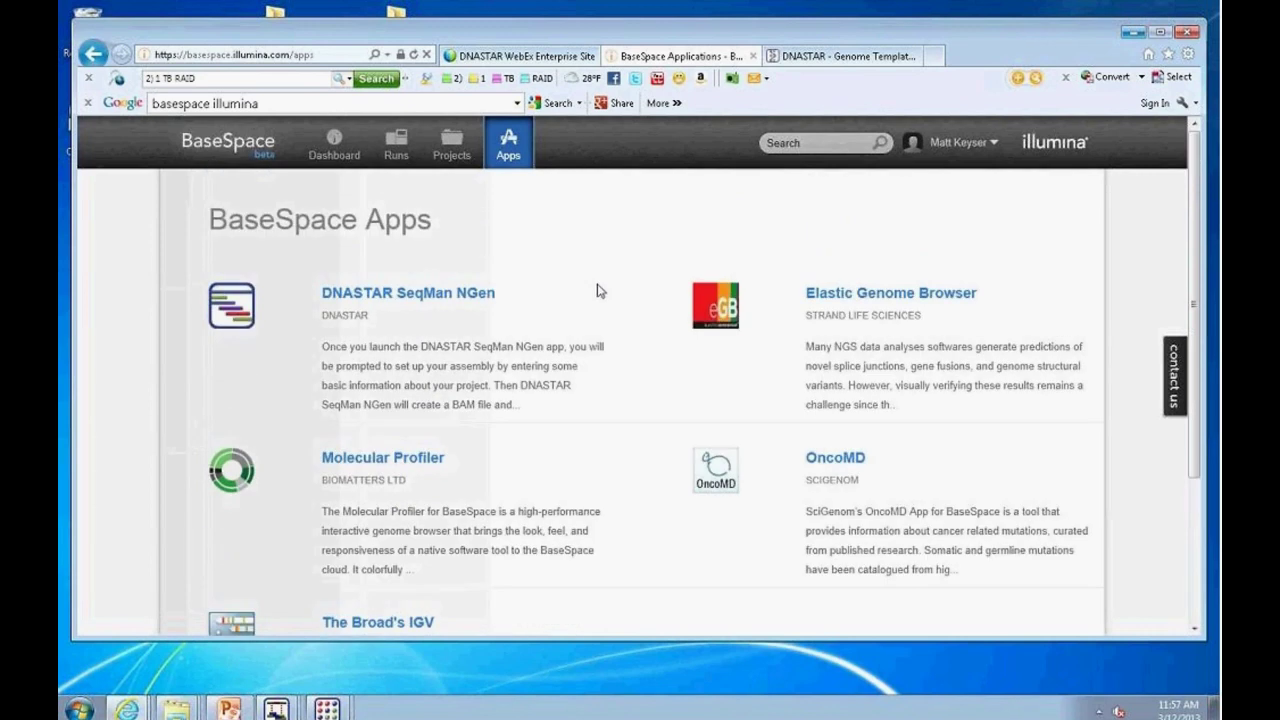
pyautogui.click(397, 146)
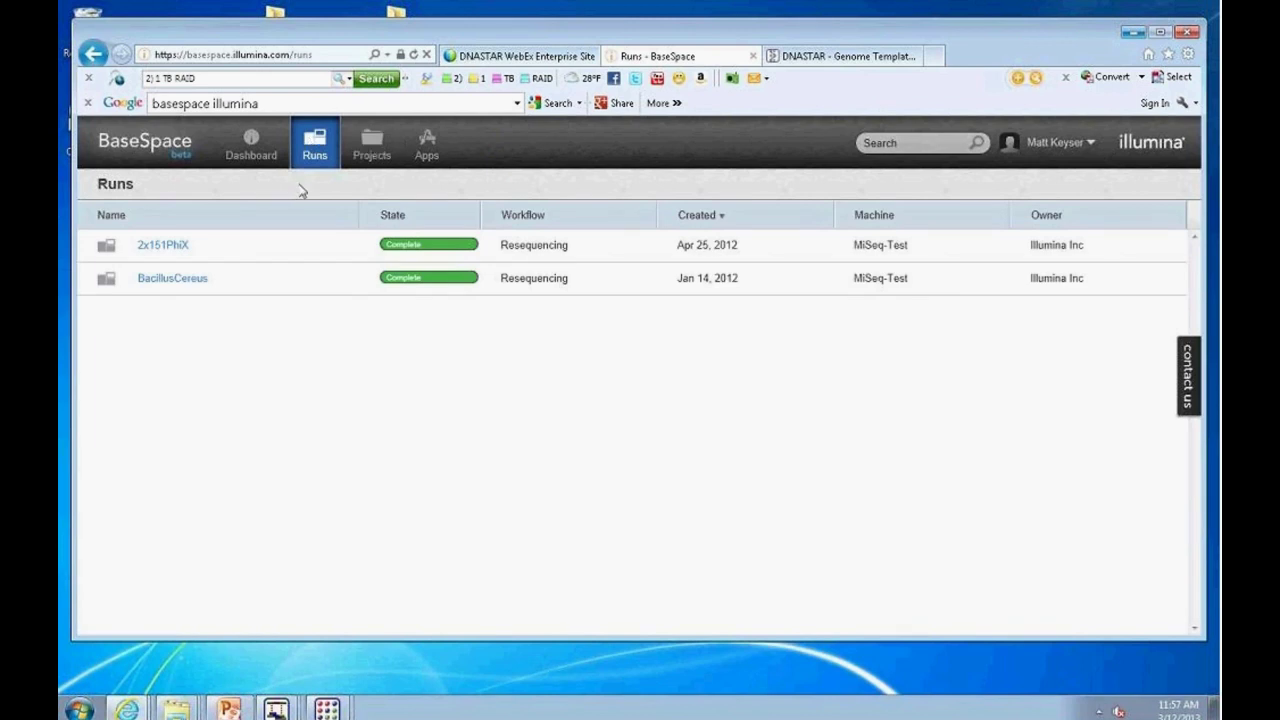
# Step: Open the BaseSpaceDemo project from Projects and list its available apps
pyautogui.click(372, 147)
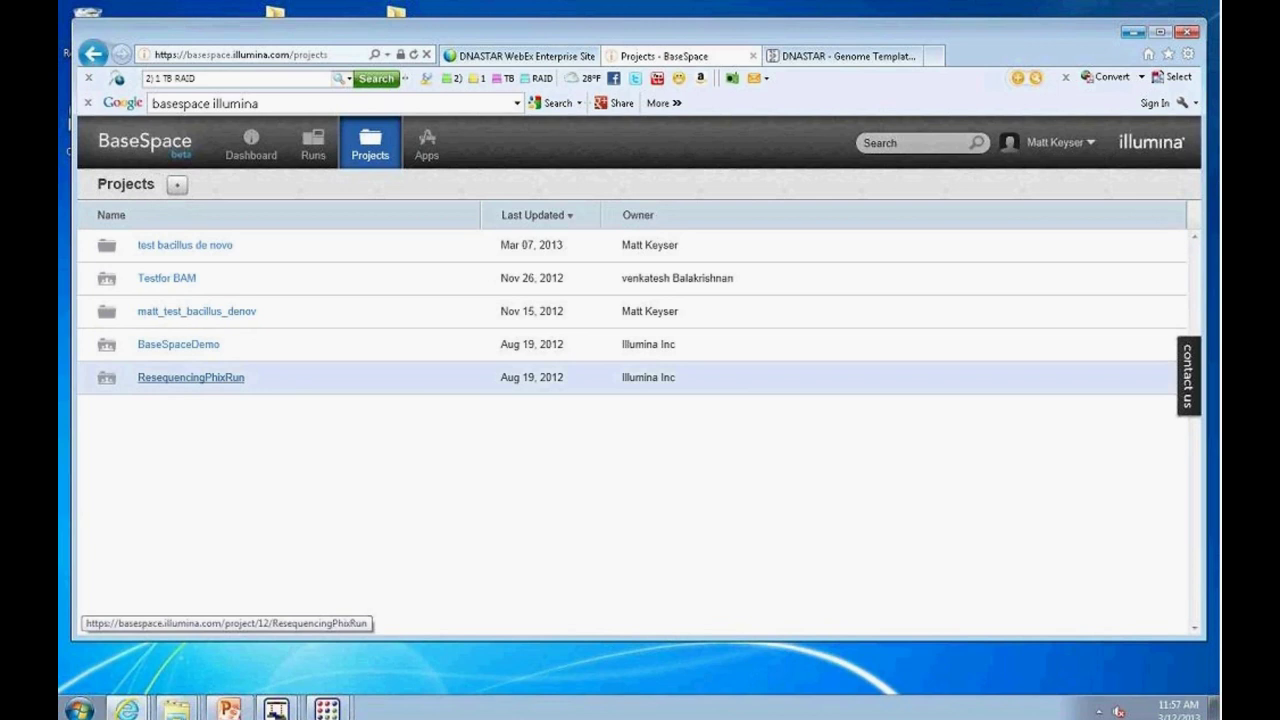
pyautogui.click(196, 348)
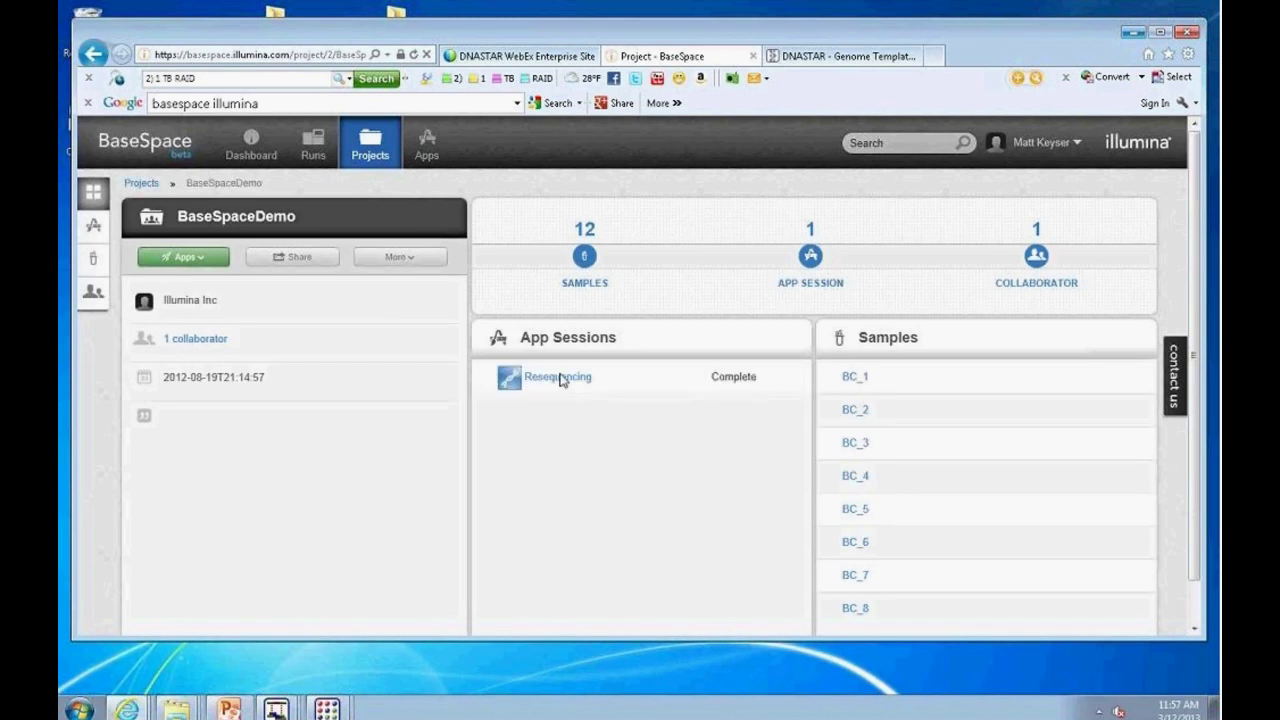
pyautogui.click(208, 262)
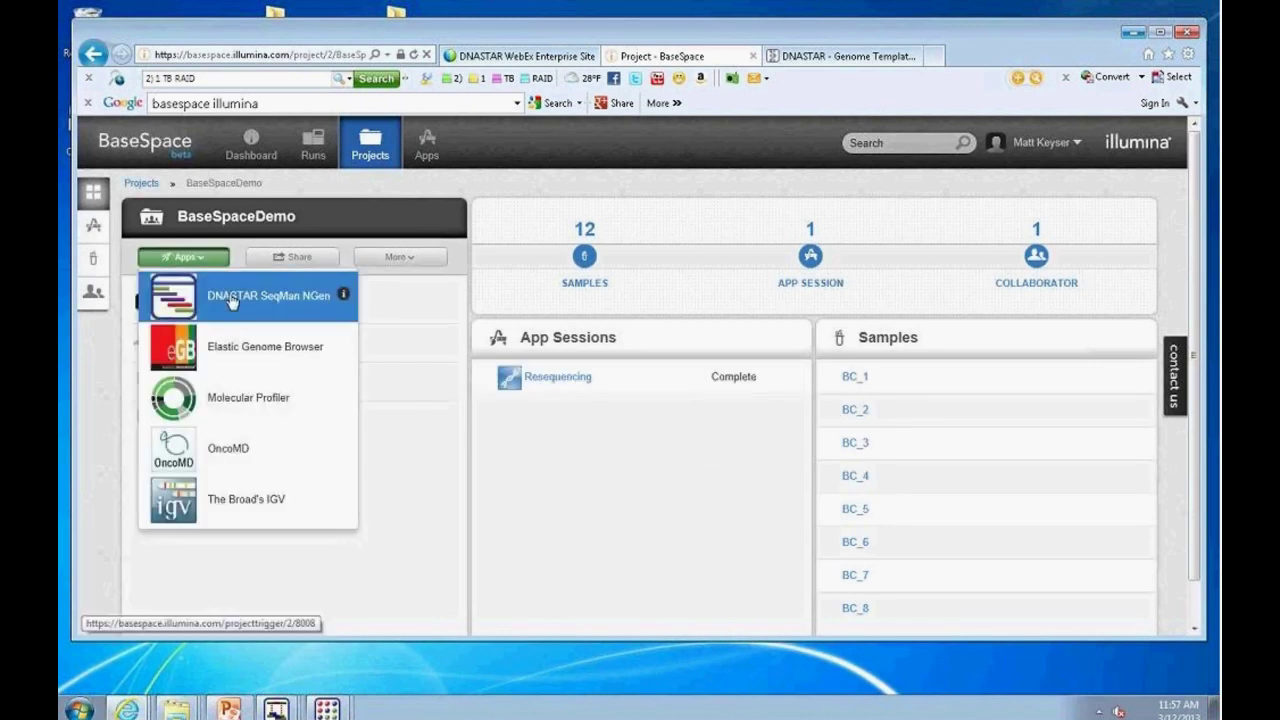
# Step: Launch DNASTAR SeqMan NGen with sample BC_4 and assembly name 'basillus test', and start it
pyautogui.click(232, 296)
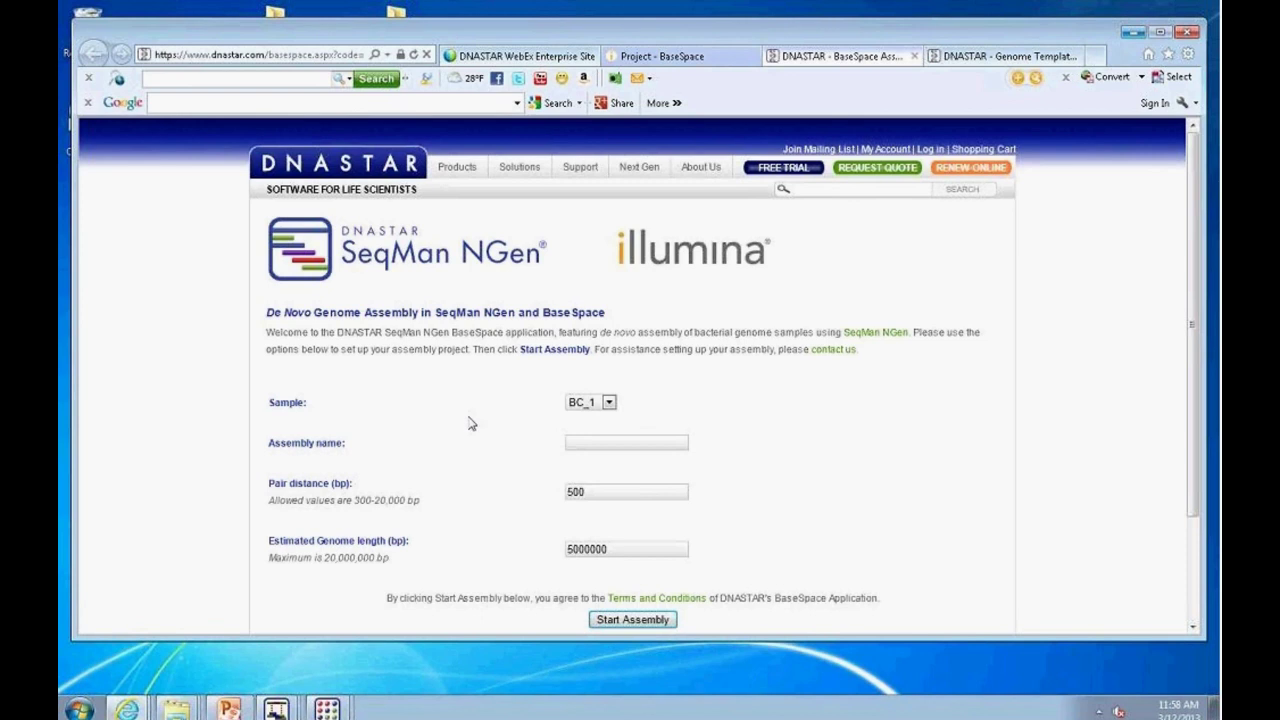
pyautogui.click(608, 402)
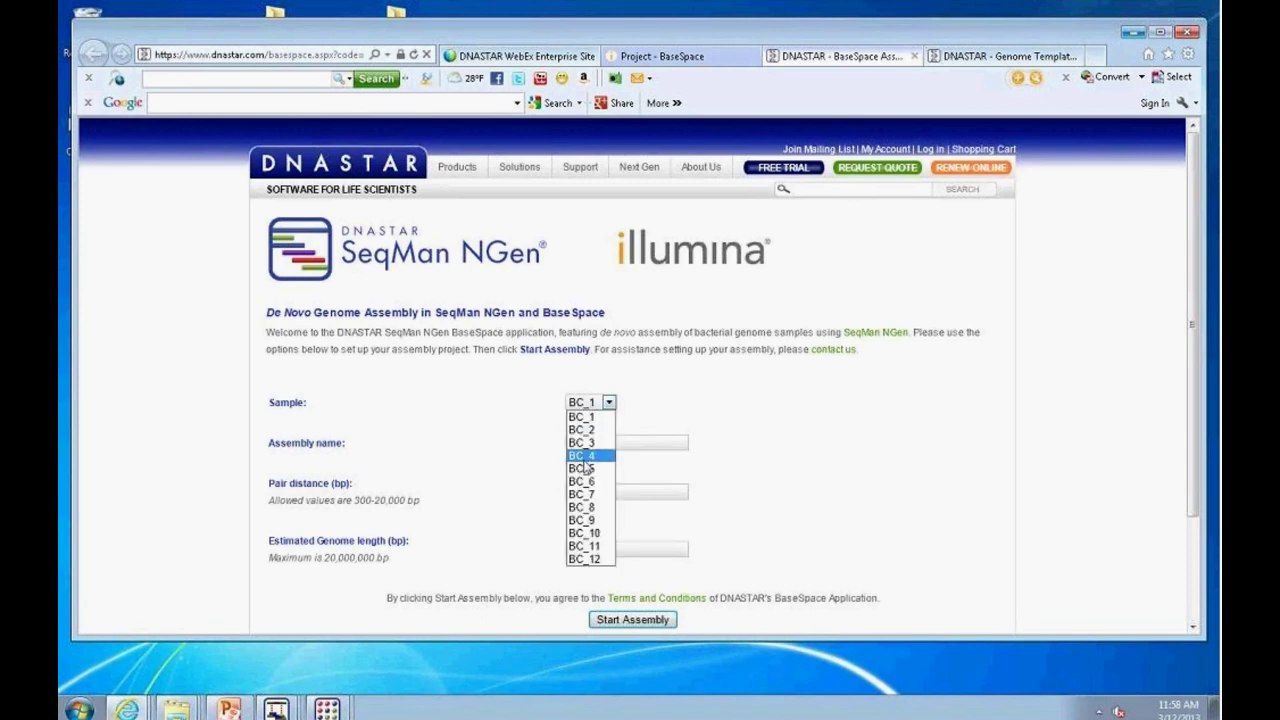
pyautogui.click(585, 454)
pyautogui.click(584, 443)
pyautogui.write('b')
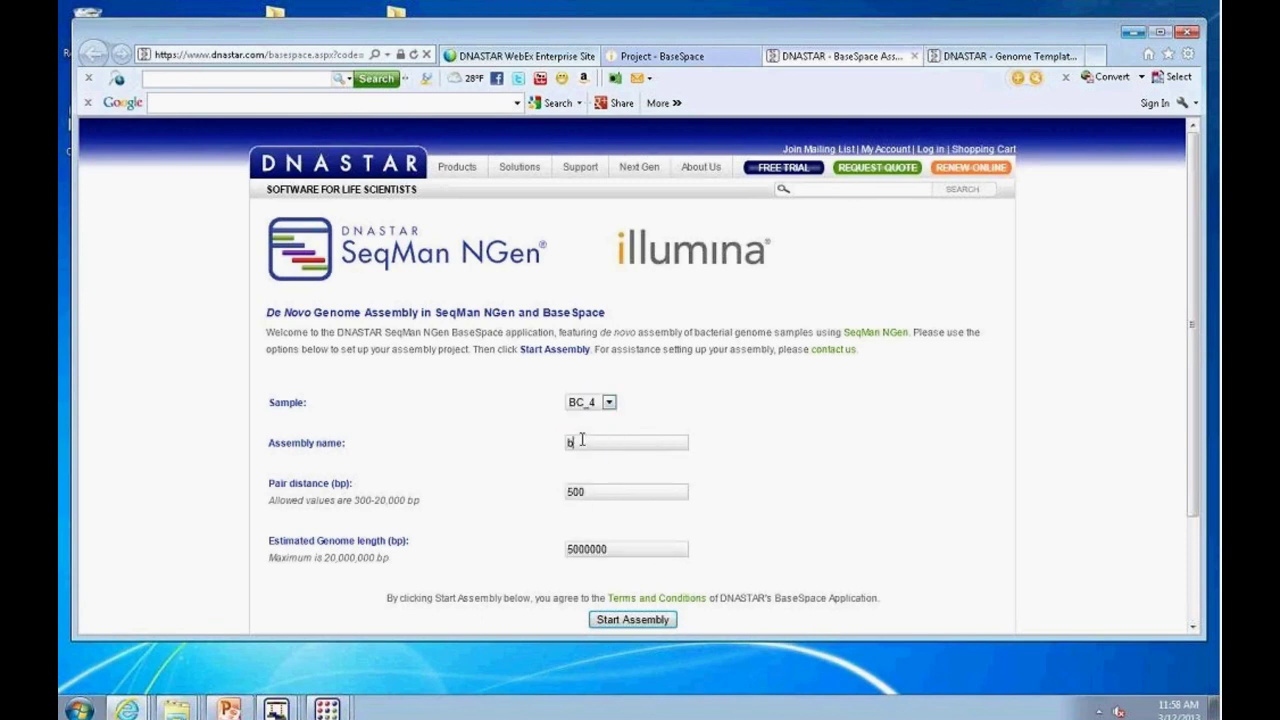
pyautogui.write('as')
pyautogui.write('illus test')
pyautogui.click(614, 624)
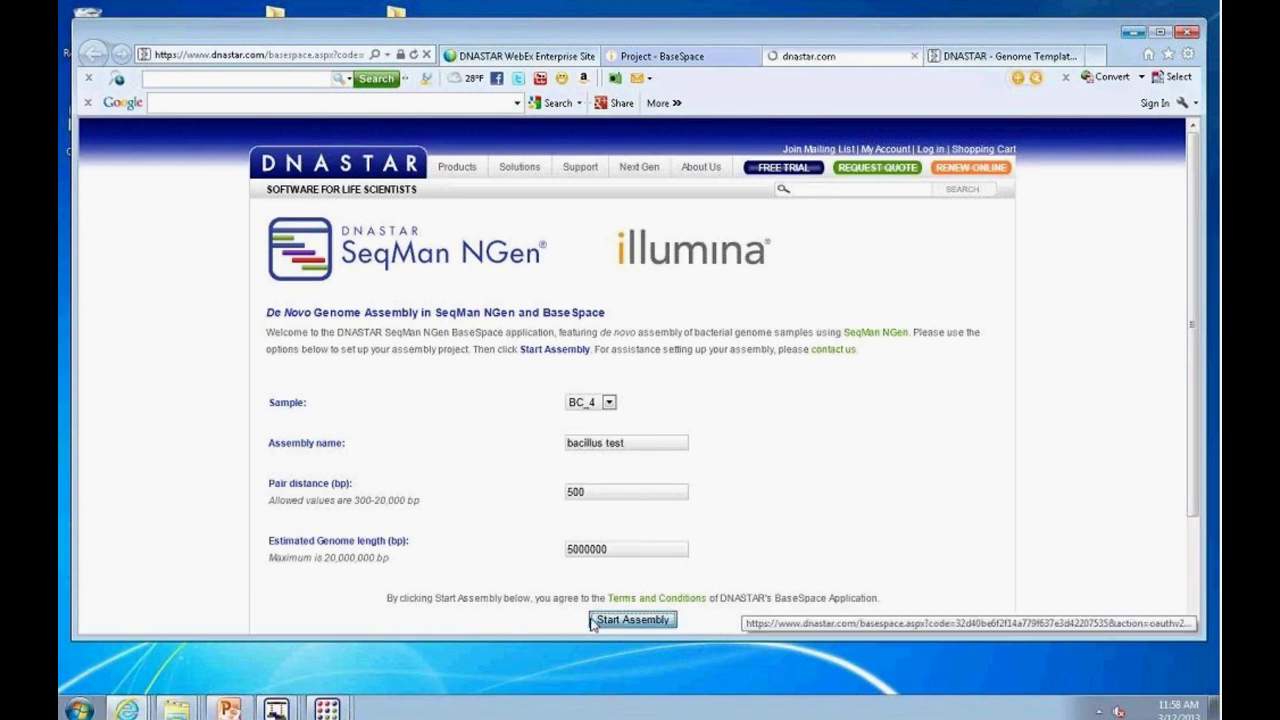